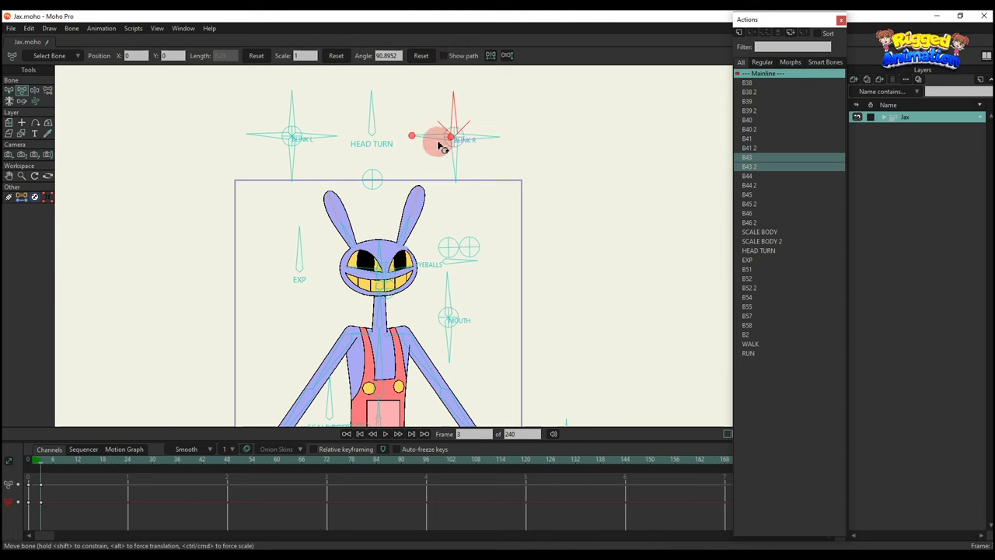
Rotate the BLINK R control bones at frame 3 to test the right eye's eyelids
{"action": "left_click_drag", "start_coordinate": [438, 142], "coordinate": [482, 96]}
{"action": "left_click", "coordinate": [422, 59]}
{"action": "left_click", "coordinate": [422, 59]}
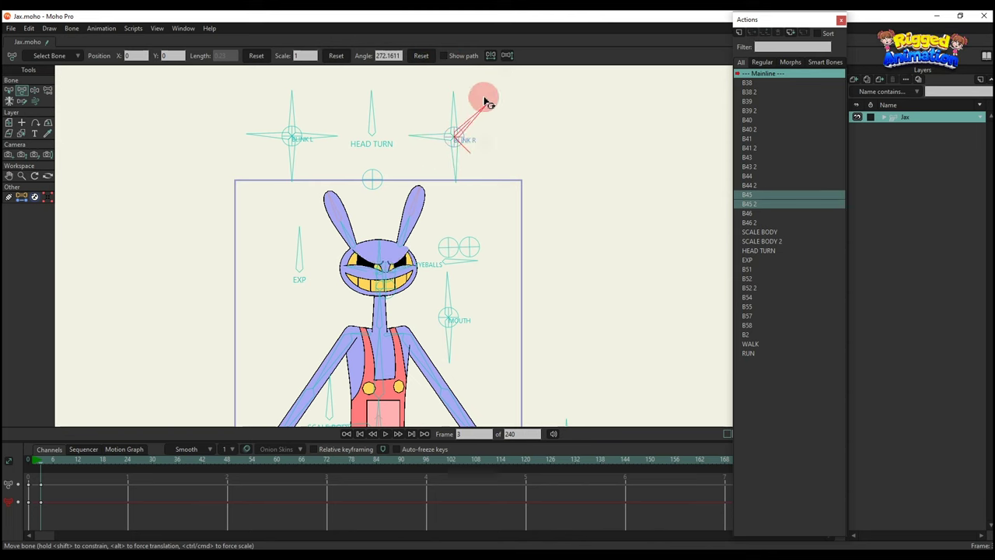
{"action": "left_click", "coordinate": [429, 244]}
{"action": "left_click", "coordinate": [417, 57]}
Swing the EXP control bone during playback to test the facial expressions, and delete the test keyframes
{"action": "left_click_drag", "start_coordinate": [444, 283], "coordinate": [422, 207]}
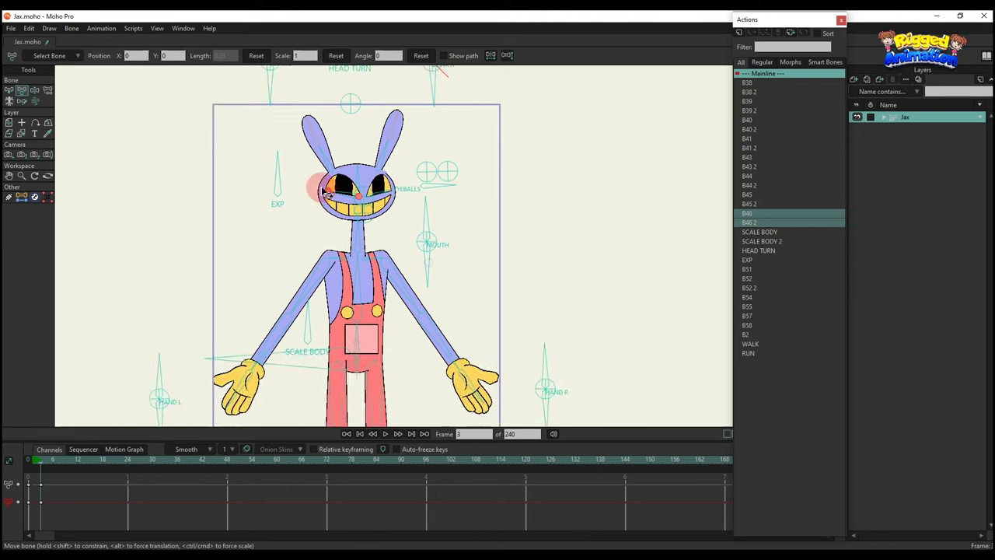
{"action": "scroll", "coordinate": [325, 189], "scroll_direction": "up", "scroll_amount": 3}
{"action": "left_click_drag", "start_coordinate": [244, 163], "coordinate": [192, 188]}
{"action": "key", "text": "space"}
{"action": "key", "text": "space"}
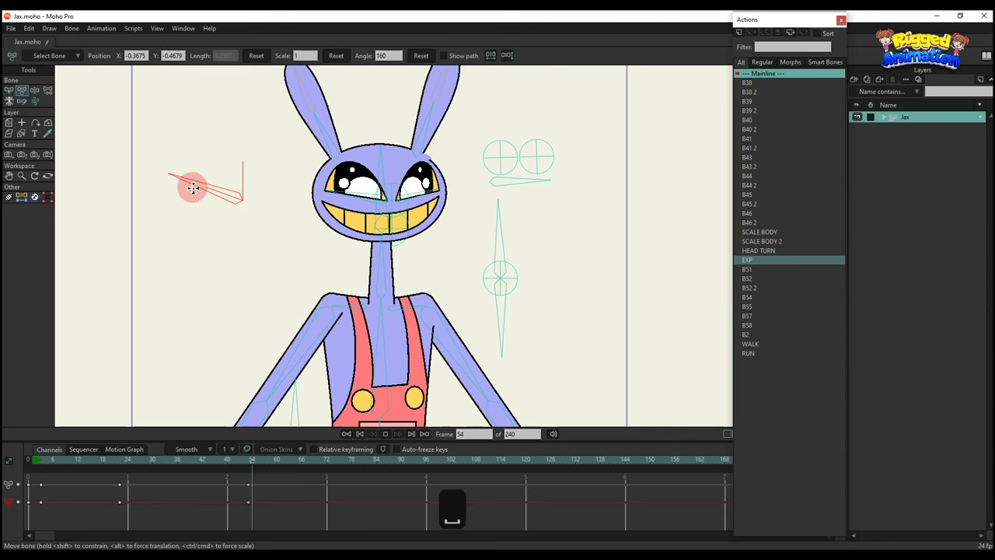
{"action": "key", "text": "space"}
{"action": "key", "text": "BackSpace"}
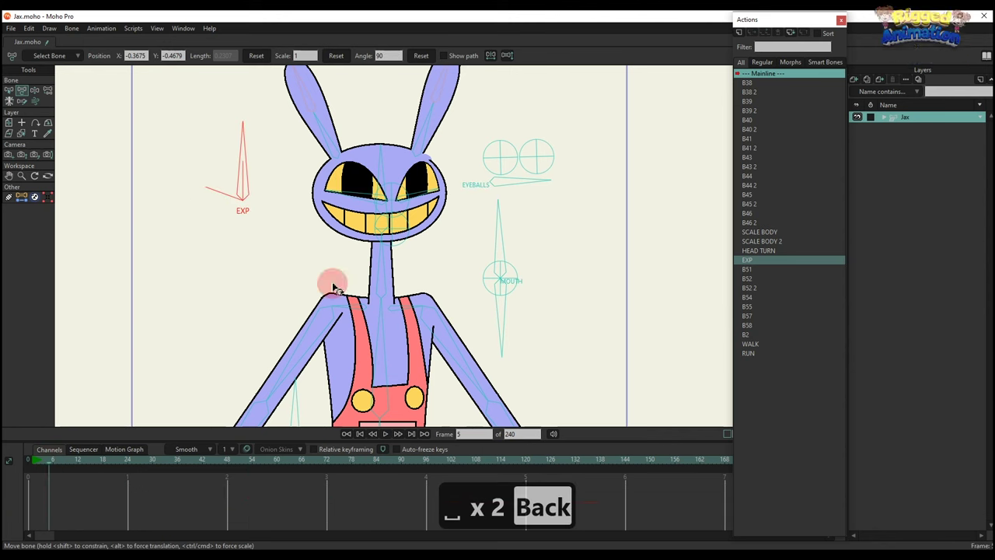
Test the EYEBALLS control and the lower MOUTH control bone at frame 10, and delete the test keyframes
{"action": "left_click_drag", "start_coordinate": [493, 173], "coordinate": [542, 203]}
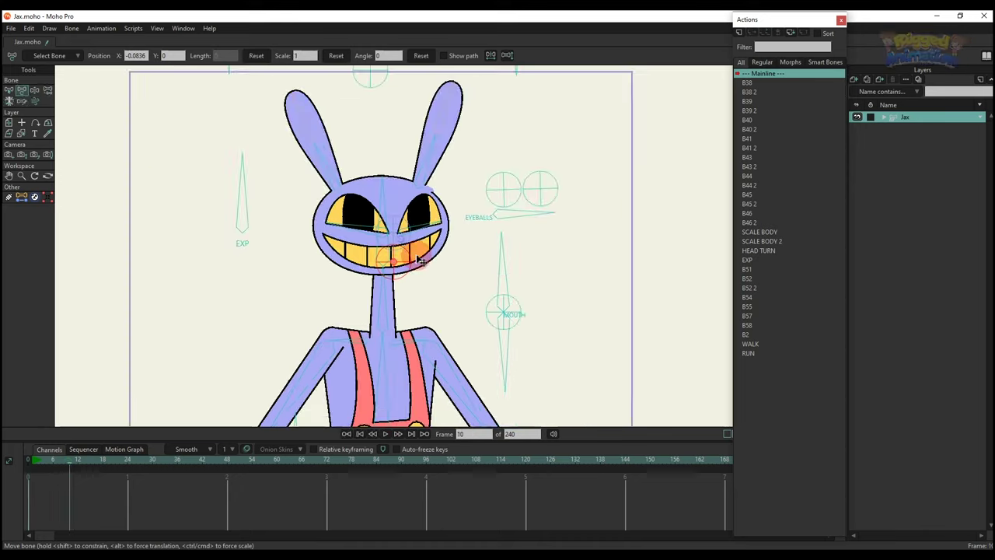
{"action": "key", "text": "t"}
{"action": "left_click_drag", "start_coordinate": [499, 267], "coordinate": [532, 335]}
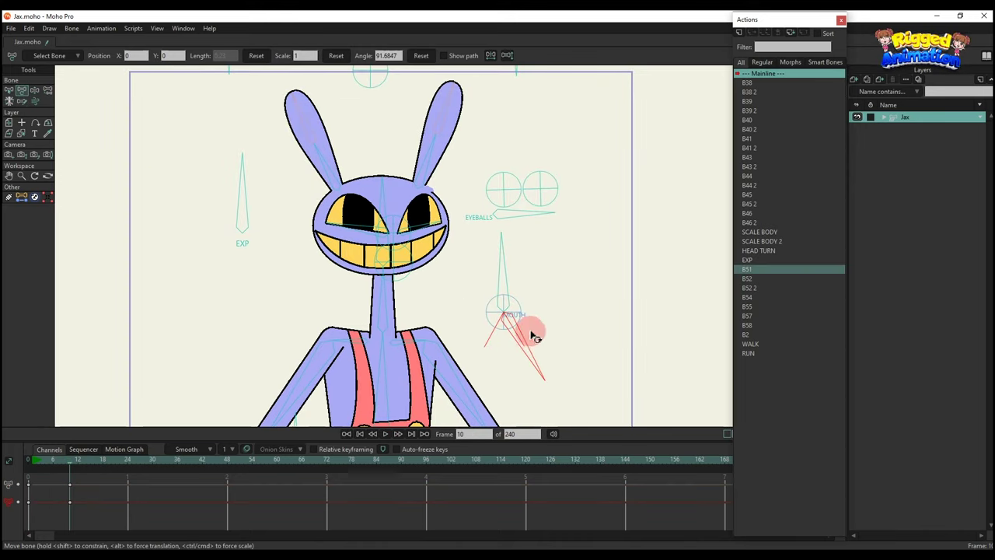
{"action": "left_click_drag", "start_coordinate": [115, 503], "coordinate": [47, 471]}
{"action": "key", "text": "BackSpace"}
Rotate both shoulder bones at frame 10 to test the shoulder movement, and delete the test keyframes
{"action": "left_click_drag", "start_coordinate": [390, 310], "coordinate": [376, 247]}
{"action": "left_click_drag", "start_coordinate": [351, 332], "coordinate": [346, 284]}
{"action": "scroll", "coordinate": [347, 284], "scroll_direction": "up", "scroll_amount": 4}
{"action": "left_click", "coordinate": [342, 283]}
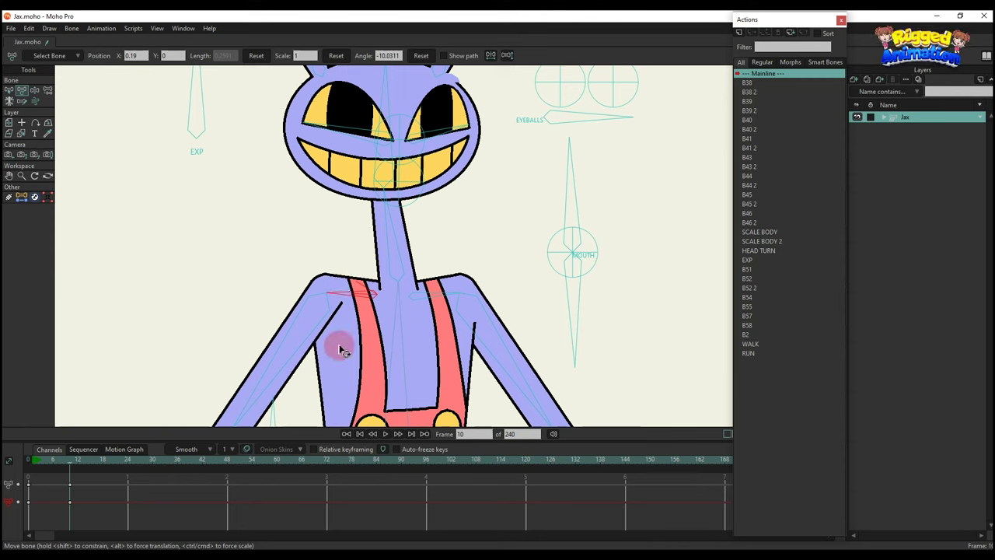
{"action": "mouse_move", "coordinate": [437, 310]}
{"action": "left_mouse_down"}
{"action": "mouse_move", "coordinate": [439, 324]}
{"action": "mouse_move", "coordinate": [430, 314]}
{"action": "left_mouse_up"}
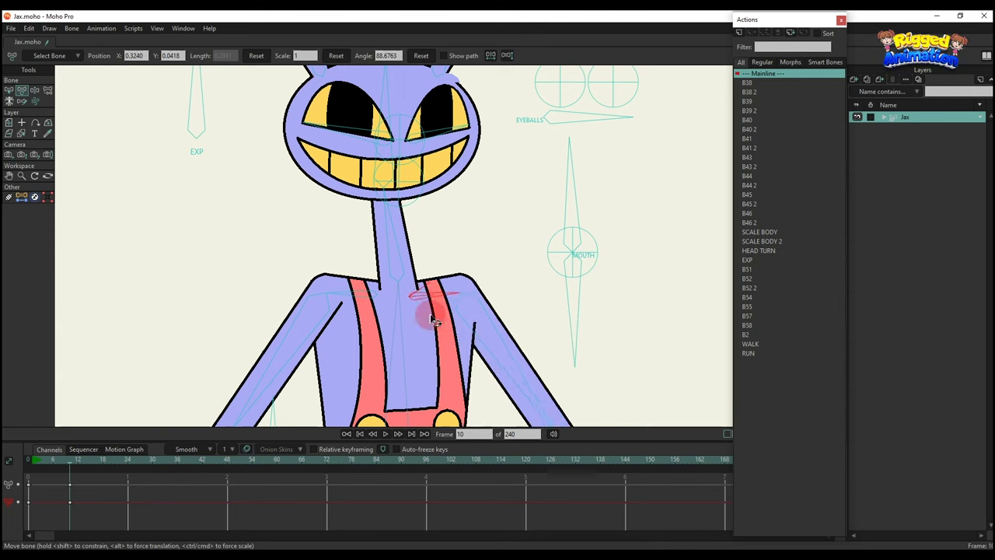
{"action": "scroll", "coordinate": [381, 315], "scroll_direction": "down", "scroll_amount": 2}
{"action": "left_click_drag", "start_coordinate": [133, 509], "coordinate": [17, 477]}
{"action": "key", "text": "BackSpace"}
Rotate the upper and lower arm bones at frame 10 to raise both hands beside the head
{"action": "left_click_drag", "start_coordinate": [287, 356], "coordinate": [305, 260]}
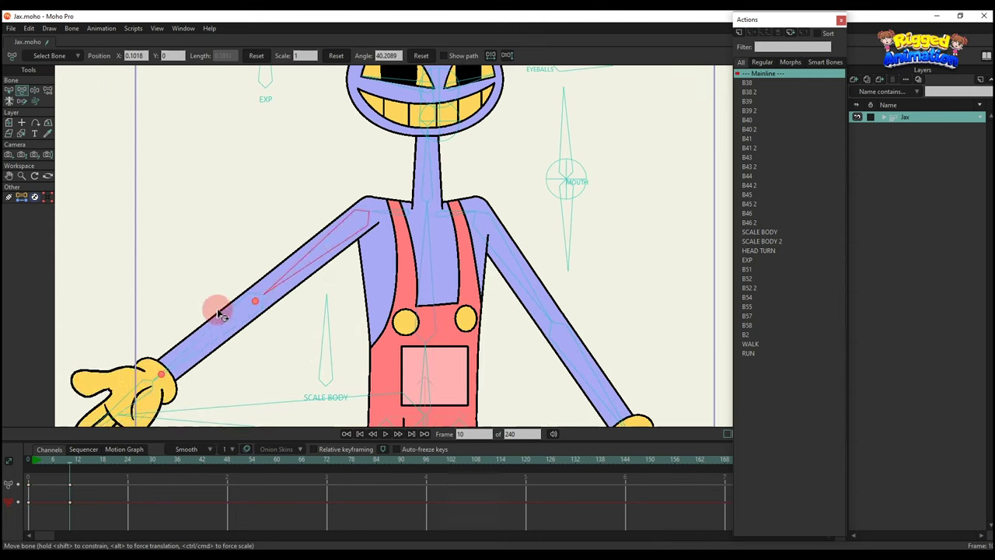
{"action": "left_click_drag", "start_coordinate": [218, 308], "coordinate": [316, 317]}
{"action": "scroll", "coordinate": [315, 307], "scroll_direction": "down", "scroll_amount": 2}
{"action": "left_click_drag", "start_coordinate": [296, 276], "coordinate": [297, 205]}
{"action": "left_click_drag", "start_coordinate": [327, 238], "coordinate": [339, 270]}
{"action": "left_click_drag", "start_coordinate": [455, 322], "coordinate": [466, 222]}
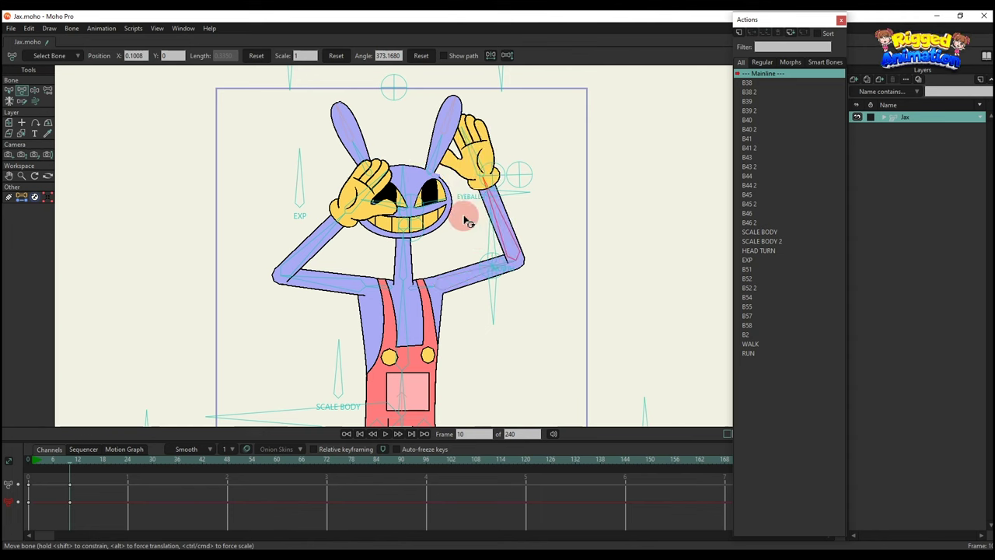
Undo the last arm rotation and pose both arms and the HAND L control so the hands rest behind the head
{"action": "key", "text": "ctrl+z"}
{"action": "mouse_move", "coordinate": [317, 247]}
{"action": "left_mouse_down"}
{"action": "mouse_move", "coordinate": [301, 228]}
{"action": "mouse_move", "coordinate": [324, 247]}
{"action": "left_mouse_up"}
{"action": "scroll", "coordinate": [312, 247], "scroll_direction": "down", "scroll_amount": 2}
{"action": "left_click_drag", "start_coordinate": [427, 281], "coordinate": [426, 277]}
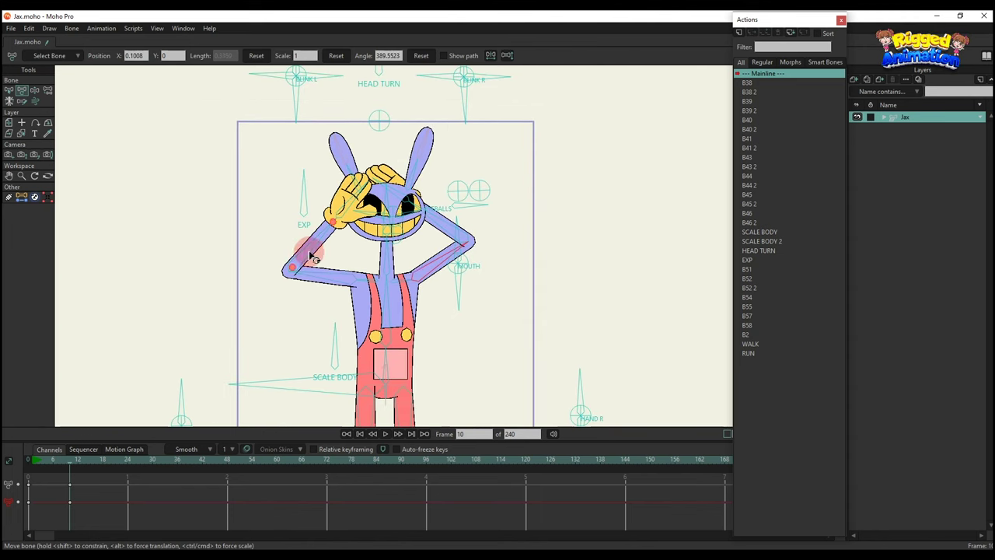
{"action": "left_click_drag", "start_coordinate": [310, 255], "coordinate": [309, 247]}
{"action": "left_click_drag", "start_coordinate": [218, 381], "coordinate": [226, 326]}
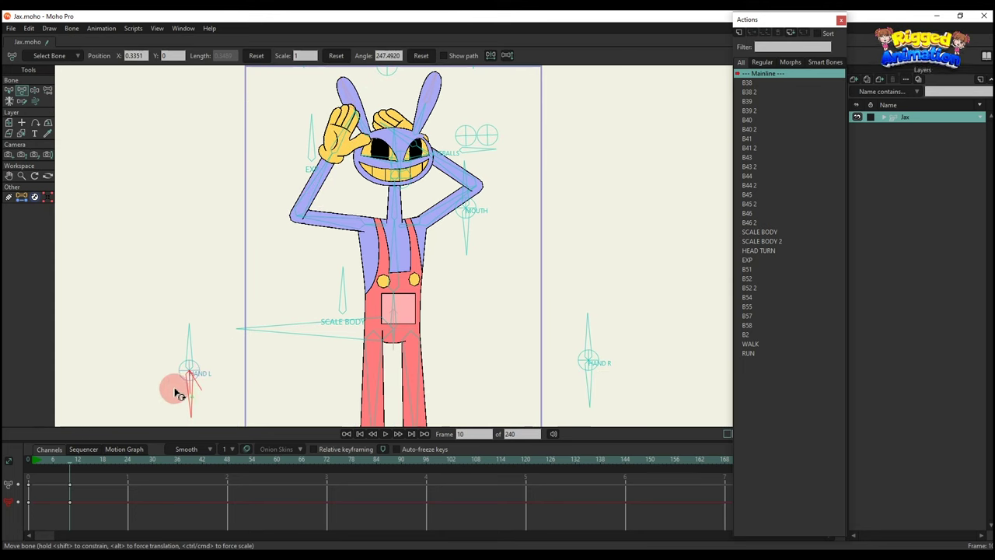
{"action": "left_click_drag", "start_coordinate": [304, 252], "coordinate": [305, 300]}
{"action": "left_click_drag", "start_coordinate": [326, 276], "coordinate": [334, 261]}
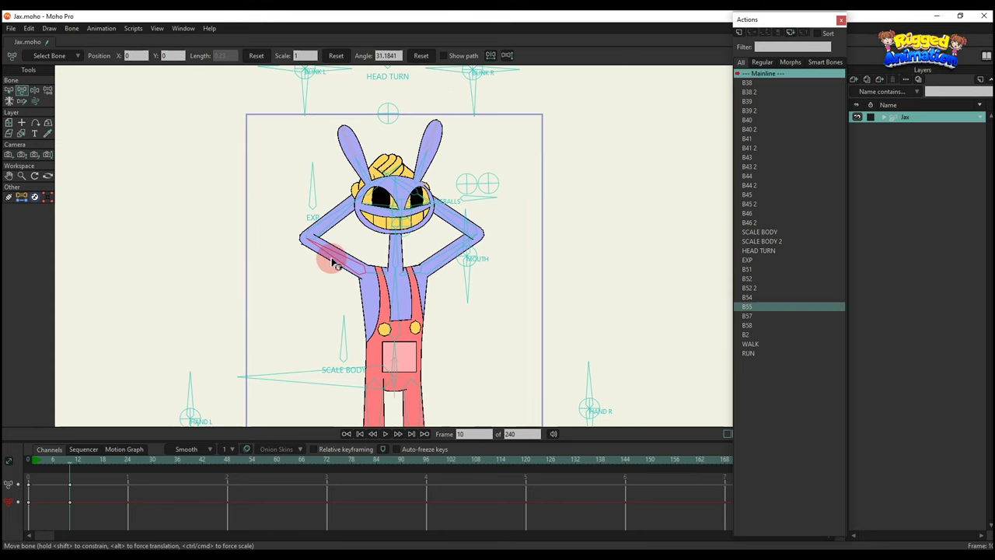
Lower both arms, bend them so the hands meet in front of the waist, and delete the test keyframes
{"action": "scroll", "coordinate": [394, 266], "scroll_direction": "down", "scroll_amount": 2}
{"action": "left_click_drag", "start_coordinate": [339, 298], "coordinate": [284, 322]}
{"action": "left_click_drag", "start_coordinate": [410, 258], "coordinate": [462, 349]}
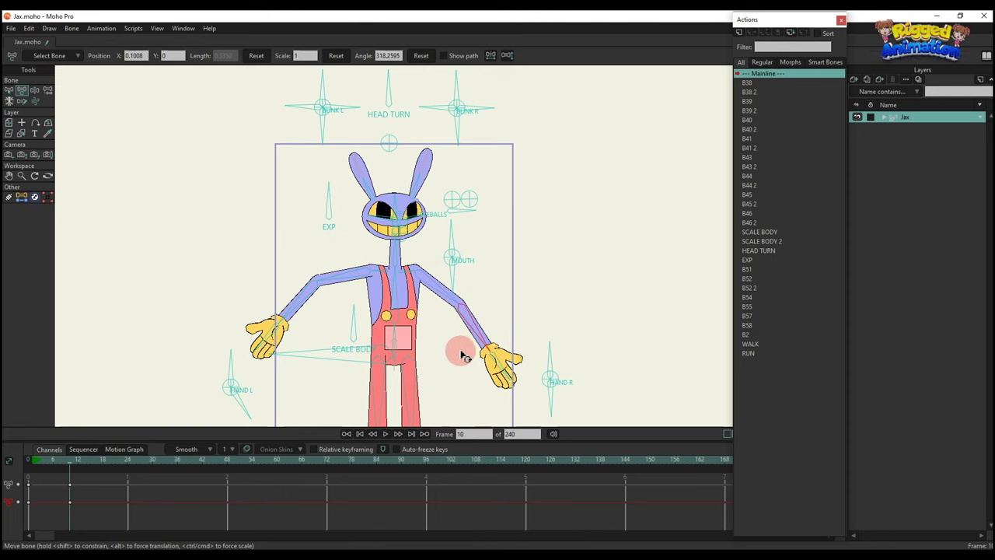
{"action": "left_click_drag", "start_coordinate": [344, 282], "coordinate": [371, 336]}
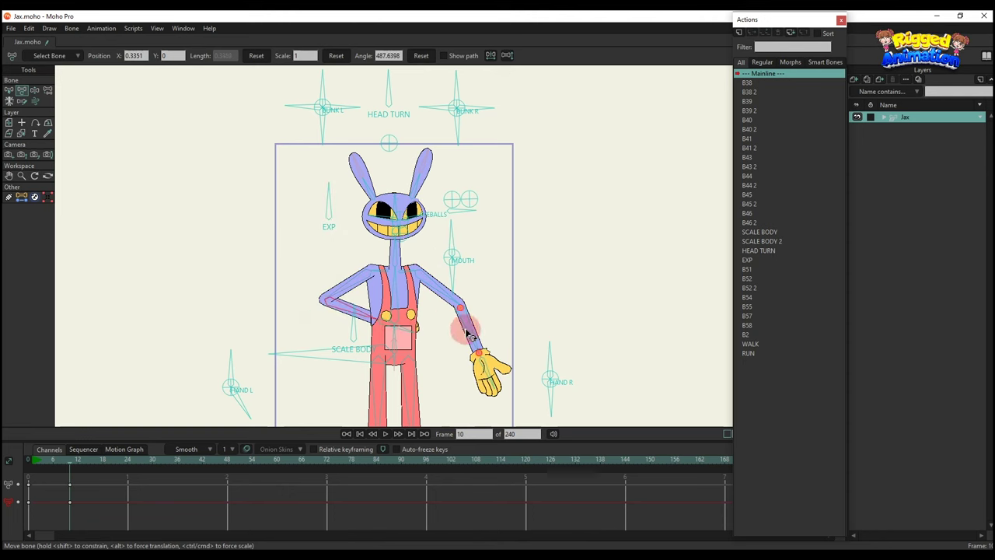
{"action": "mouse_move", "coordinate": [469, 336]}
{"action": "left_mouse_down"}
{"action": "mouse_move", "coordinate": [395, 326]}
{"action": "mouse_move", "coordinate": [462, 337]}
{"action": "left_mouse_up"}
{"action": "left_click_drag", "start_coordinate": [366, 323], "coordinate": [393, 330]}
{"action": "left_click", "coordinate": [566, 402]}
{"action": "left_click_drag", "start_coordinate": [472, 350], "coordinate": [429, 334]}
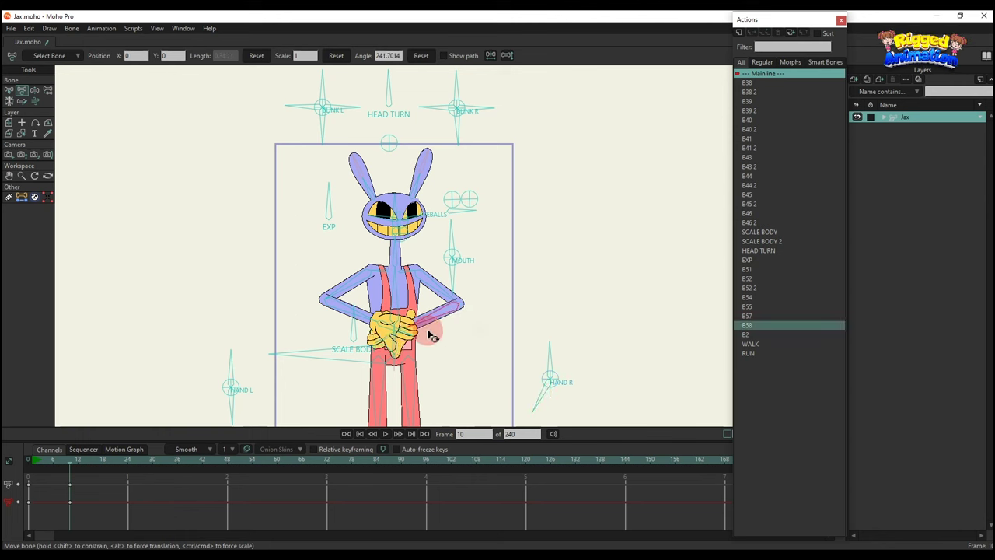
{"action": "left_click", "coordinate": [231, 391]}
{"action": "key", "text": "BackSpace"}
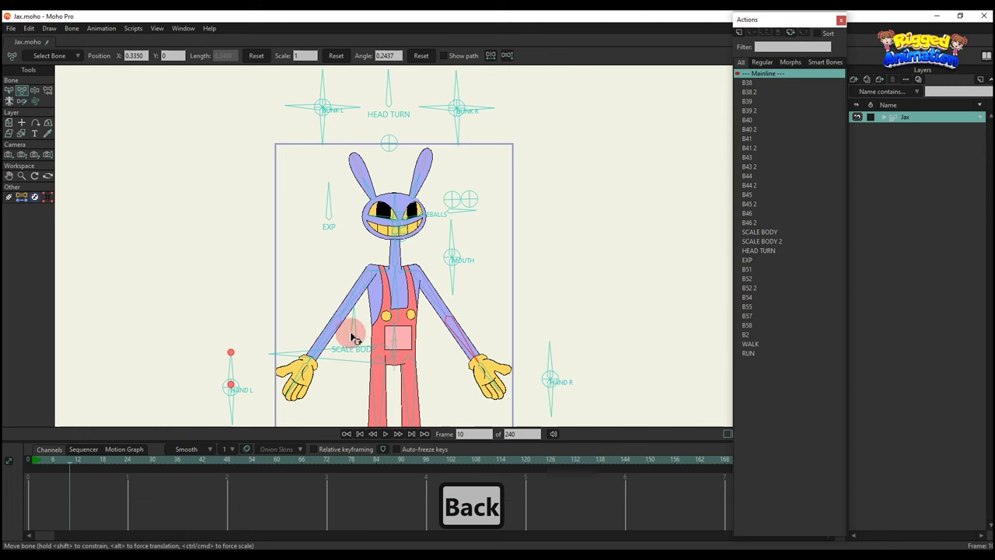
Rotate the SCALE BODY control toward the torso to test the body stretch, and delete the test keyframes
{"action": "left_click_drag", "start_coordinate": [351, 324], "coordinate": [389, 329]}
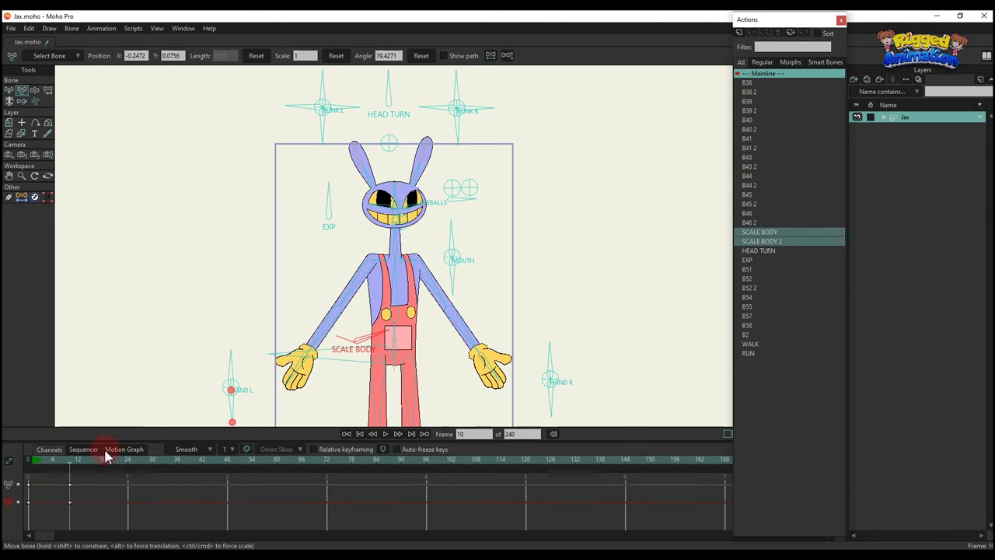
{"action": "left_click_drag", "start_coordinate": [112, 506], "coordinate": [3, 482]}
{"action": "key", "text": "BackSpace"}
Rotate the HAND L and HAND R controls outward to test the hand poses, and delete the test keyframes
{"action": "left_click_drag", "start_coordinate": [238, 360], "coordinate": [198, 396]}
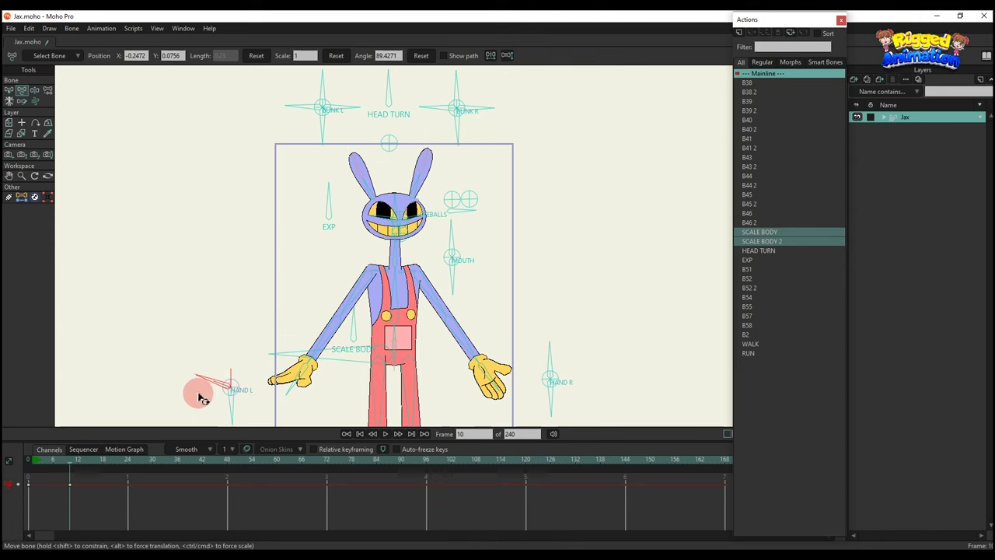
{"action": "left_click", "coordinate": [536, 364]}
{"action": "left_click_drag", "start_coordinate": [536, 364], "coordinate": [593, 399]}
{"action": "left_click_drag", "start_coordinate": [442, 355], "coordinate": [425, 301]}
{"action": "left_click_drag", "start_coordinate": [119, 521], "coordinate": [4, 477]}
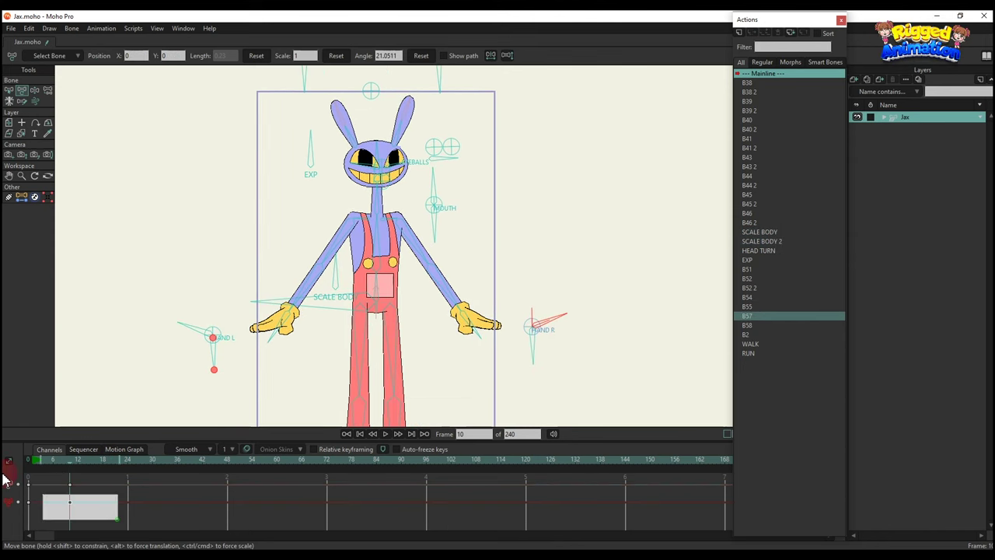
{"action": "key", "text": "BackSpace"}
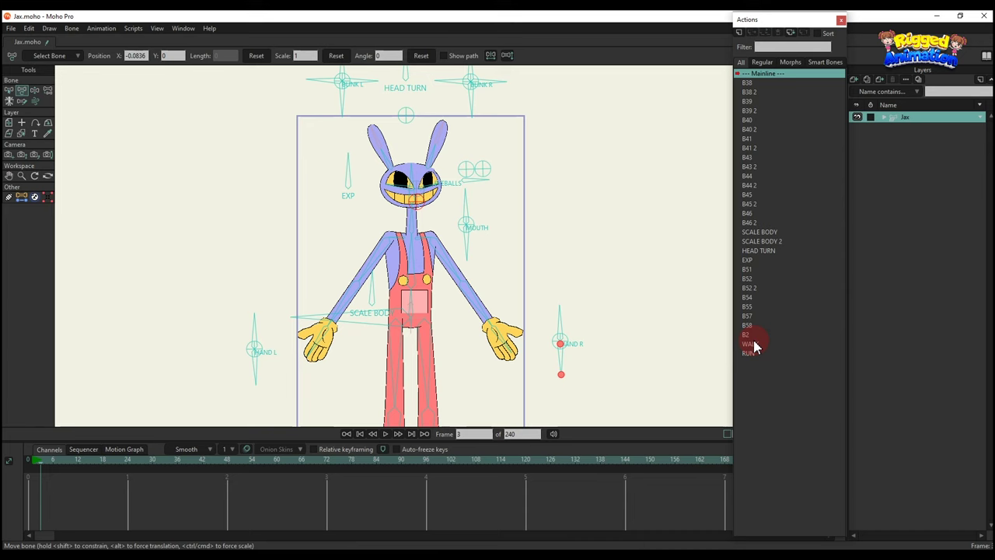
Insert the WALK action into the mainline at frame 3 and play back the walk cycle with the bones hidden
{"action": "double_click", "coordinate": [751, 344]}
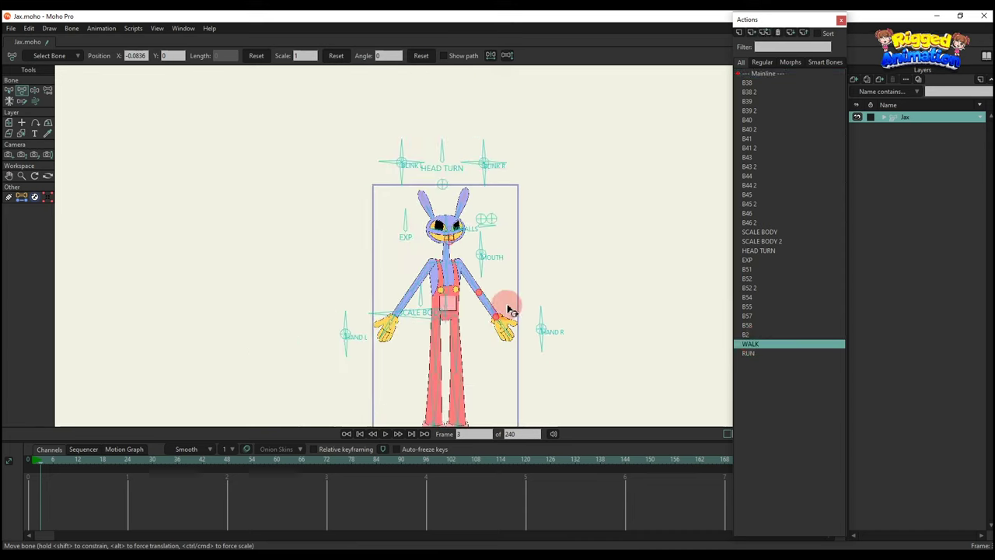
{"action": "left_click", "coordinate": [760, 37]}
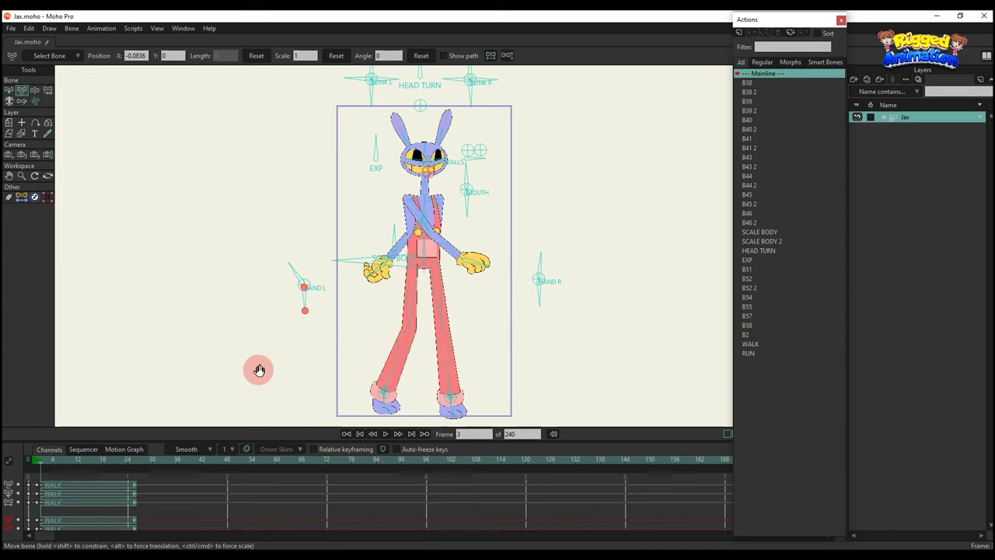
{"action": "key", "text": "space"}
{"action": "key", "text": "space"}
{"action": "key", "text": "ctrl+shift+c"}
{"action": "key", "text": "space"}
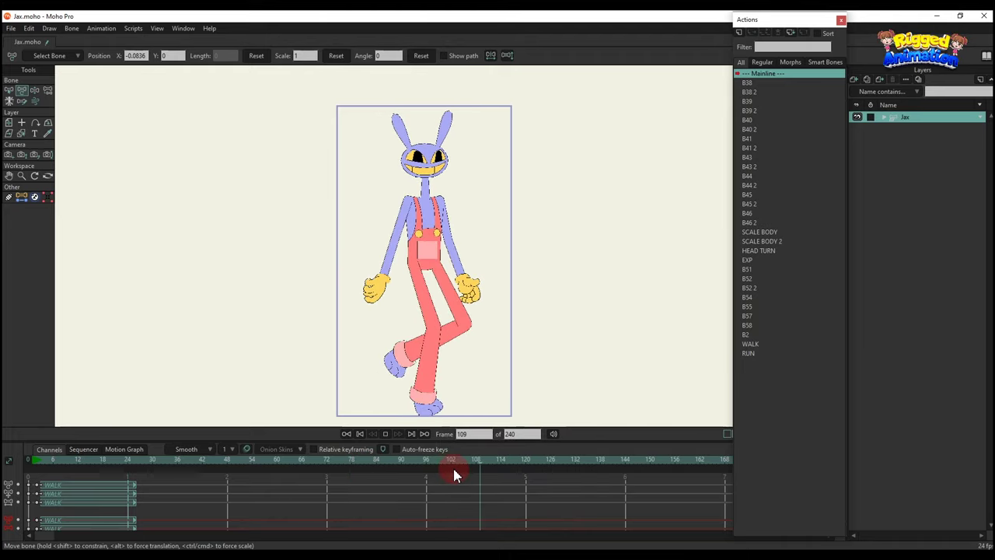
{"action": "key", "text": "space"}
Insert the RUN action into the mainline at frame 102 and play back the run cycle
{"action": "left_click", "coordinate": [716, 363]}
{"action": "left_click", "coordinate": [751, 353]}
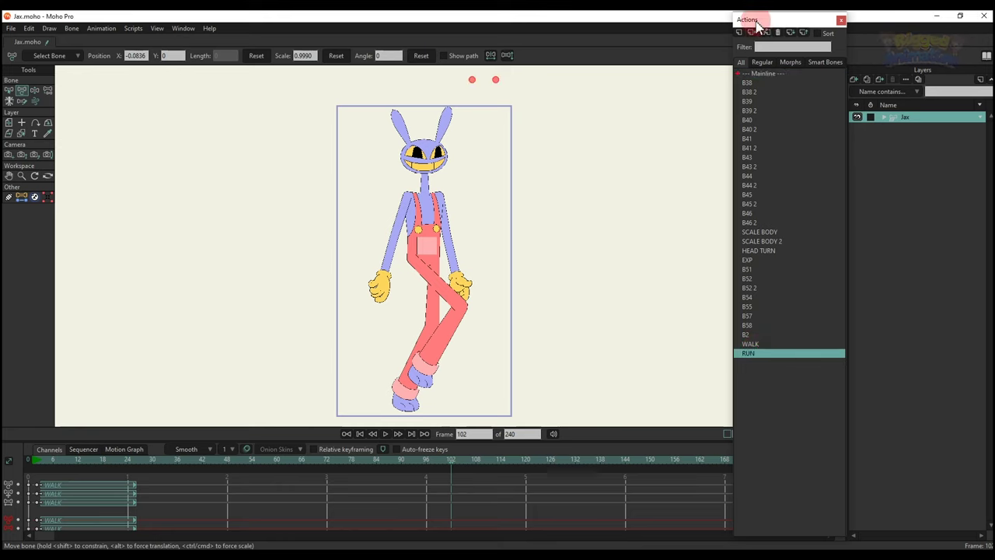
{"action": "left_click", "coordinate": [752, 37]}
{"action": "key", "text": "space"}
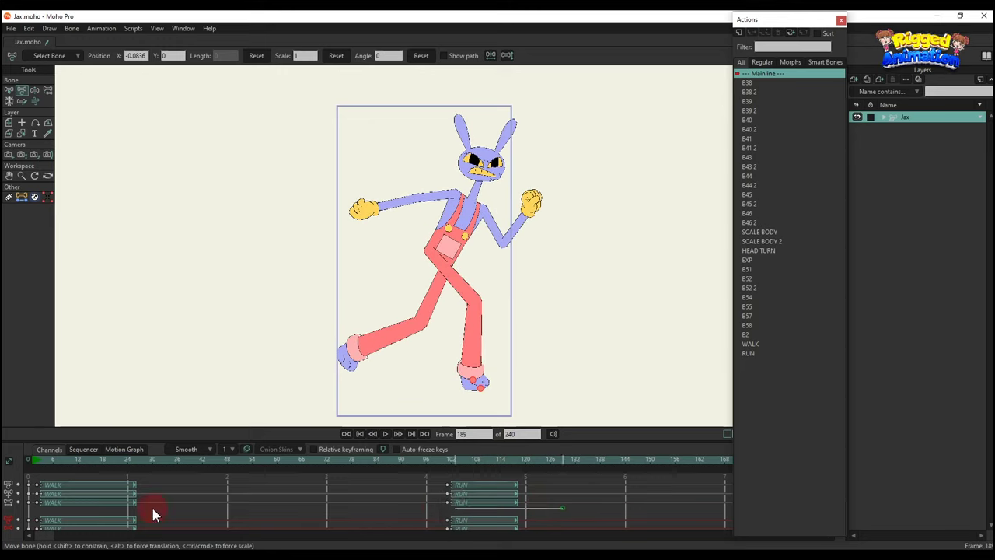
{"action": "left_click", "coordinate": [39, 457]}
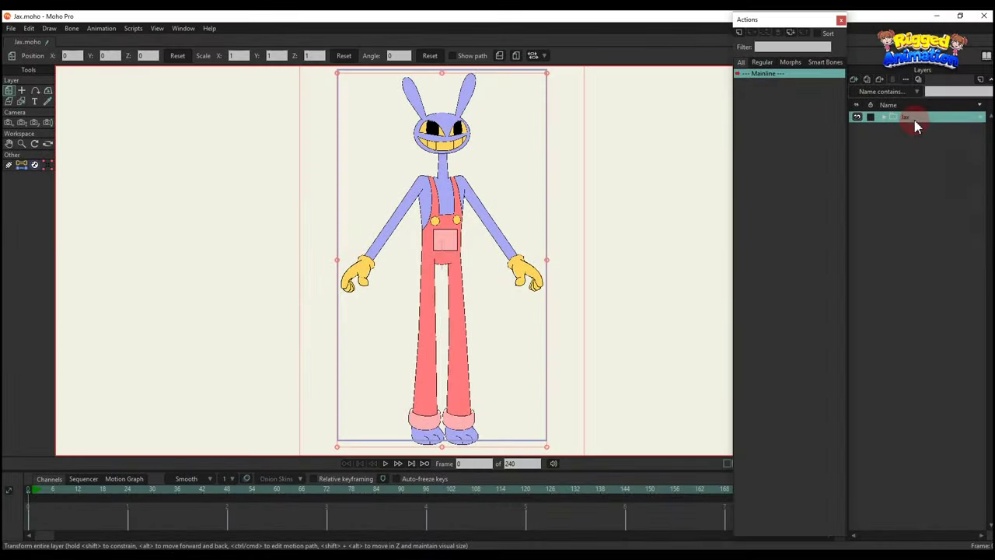
Convert the Jax group layer to a bone layer and draw a large horizontal master bone outward from the hips
{"action": "right_click", "coordinate": [913, 117]}
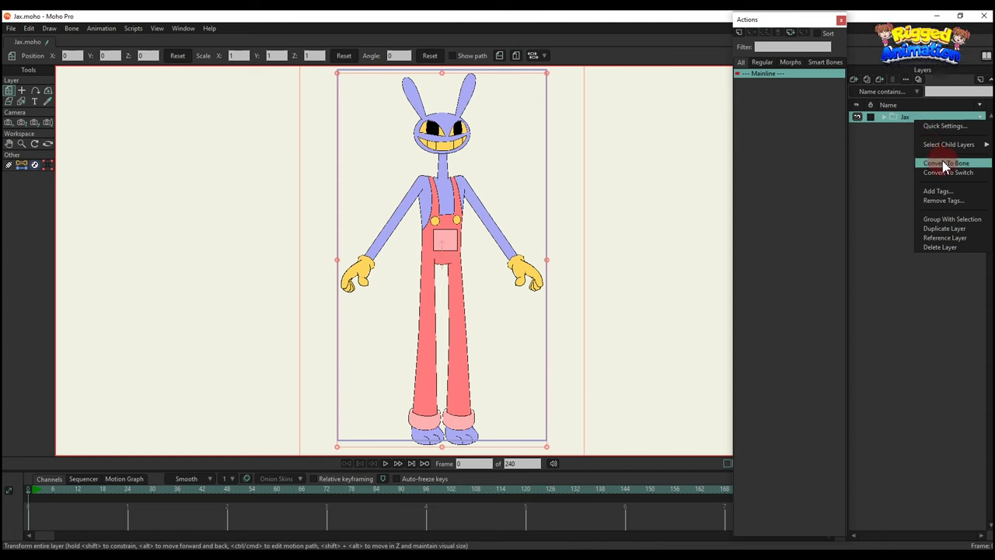
{"action": "left_click", "coordinate": [945, 163]}
{"action": "scroll", "coordinate": [529, 233], "scroll_direction": "up", "scroll_amount": 5}
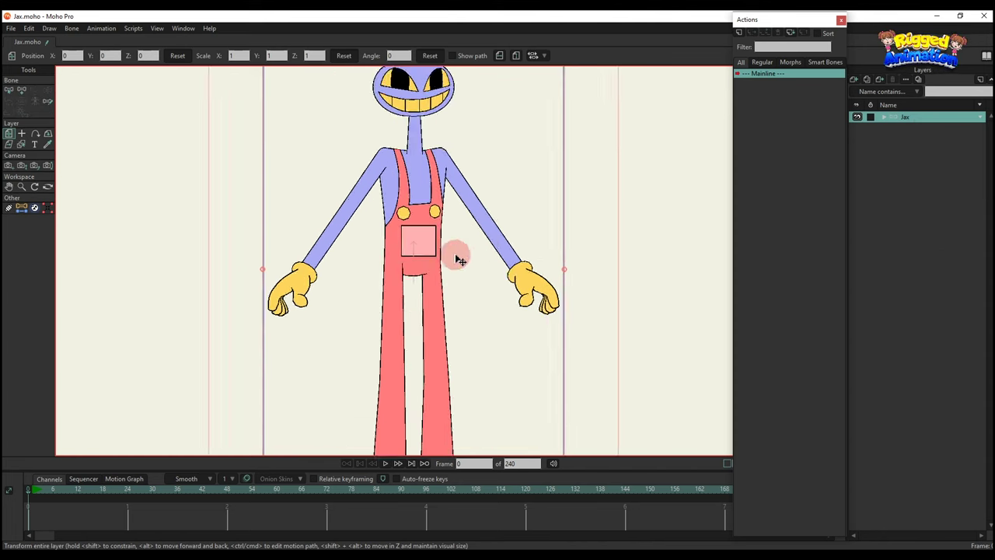
{"action": "key", "text": "a"}
{"action": "left_click_drag", "start_coordinate": [573, 327], "coordinate": [344, 324]}
{"action": "scroll", "coordinate": [568, 325], "scroll_direction": "up", "scroll_amount": 2}
{"action": "left_click_drag", "start_coordinate": [569, 324], "coordinate": [572, 354]}
{"action": "left_click_drag", "start_coordinate": [573, 352], "coordinate": [505, 380]}
Select the master bone and draw a chain of child bones up through the lower torso, chest and neck
{"action": "key", "text": "b"}
{"action": "left_click", "coordinate": [504, 374]}
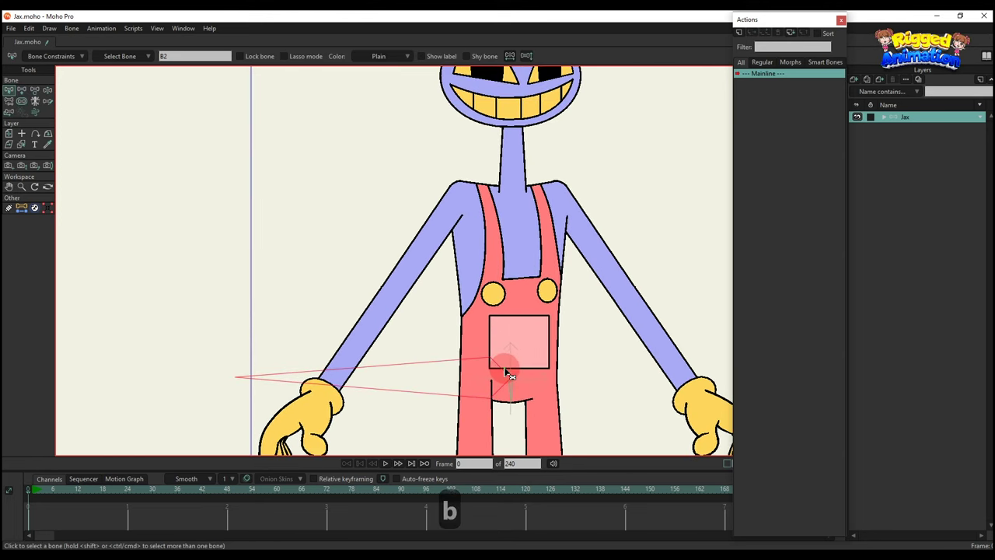
{"action": "key", "text": "a"}
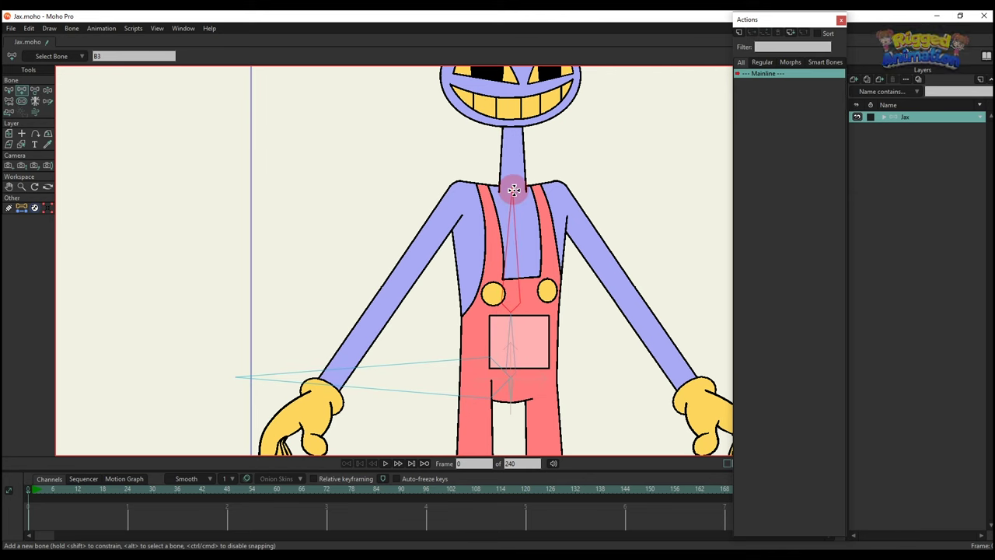
{"action": "left_click_drag", "start_coordinate": [514, 190], "coordinate": [504, 295]}
{"action": "left_click_drag", "start_coordinate": [504, 280], "coordinate": [508, 221]}
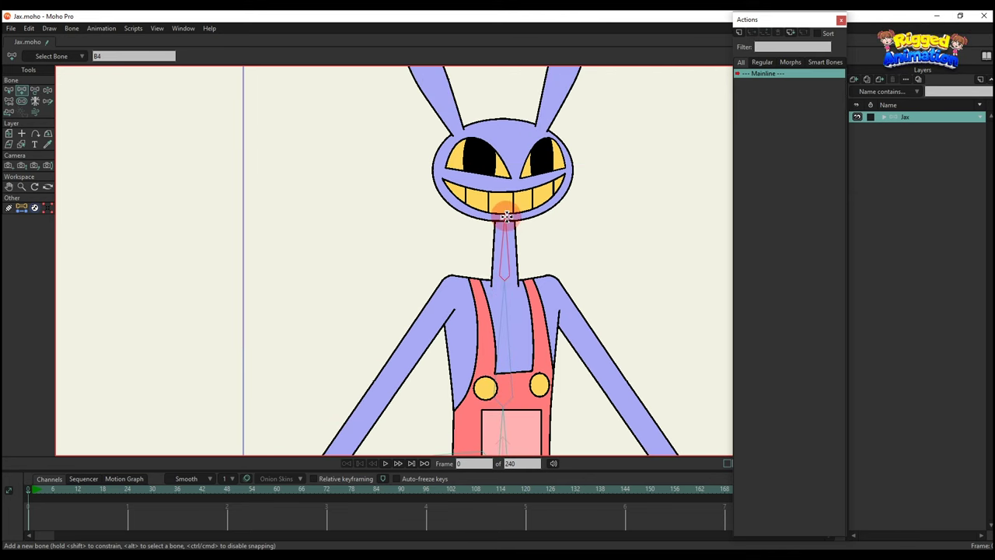
Draw a head bone from the chin to the top of the head and a two-bone chain up the left ear
{"action": "scroll", "coordinate": [505, 125], "scroll_direction": "down", "scroll_amount": 3}
{"action": "mouse_move", "coordinate": [505, 123]}
{"action": "left_mouse_down"}
{"action": "mouse_move", "coordinate": [474, 226]}
{"action": "mouse_move", "coordinate": [492, 284]}
{"action": "mouse_move", "coordinate": [466, 248]}
{"action": "left_mouse_up"}
{"action": "scroll", "coordinate": [476, 113], "scroll_direction": "up", "scroll_amount": 4}
{"action": "key", "text": "b"}
{"action": "key", "text": "a"}
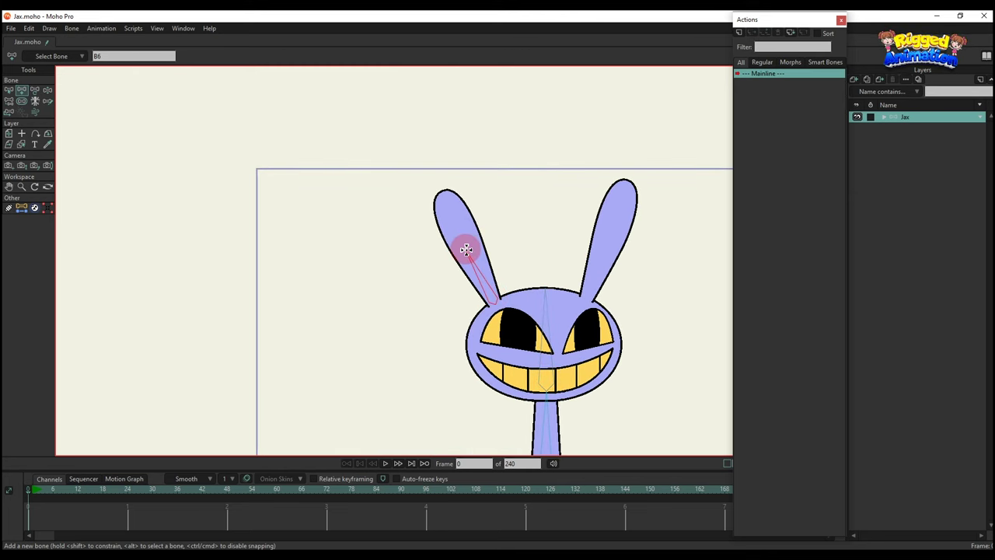
Select the head bone and draw a two-bone chain up the right ear as its children
{"action": "key", "text": "b"}
{"action": "left_click", "coordinate": [546, 313]}
{"action": "key", "text": "a"}
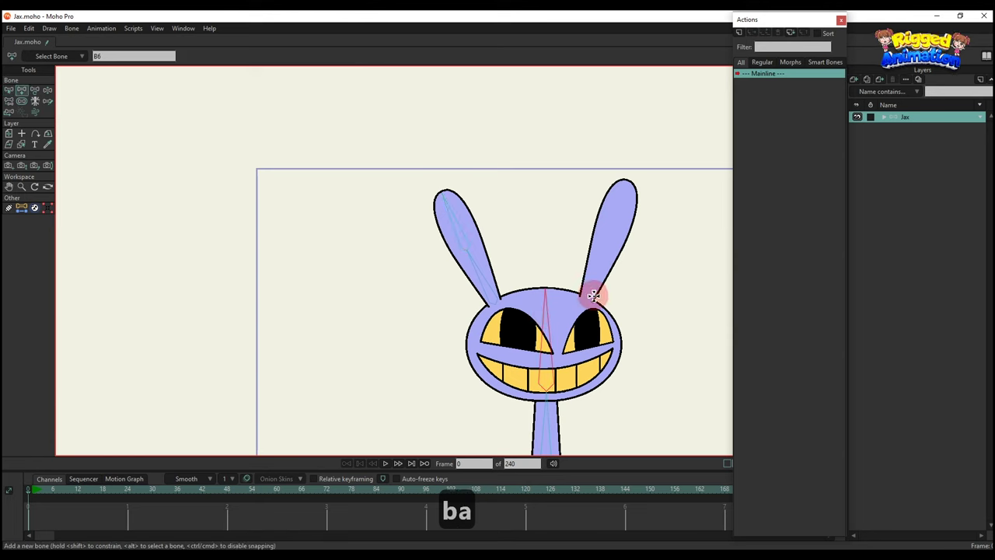
{"action": "left_click_drag", "start_coordinate": [585, 302], "coordinate": [605, 242]}
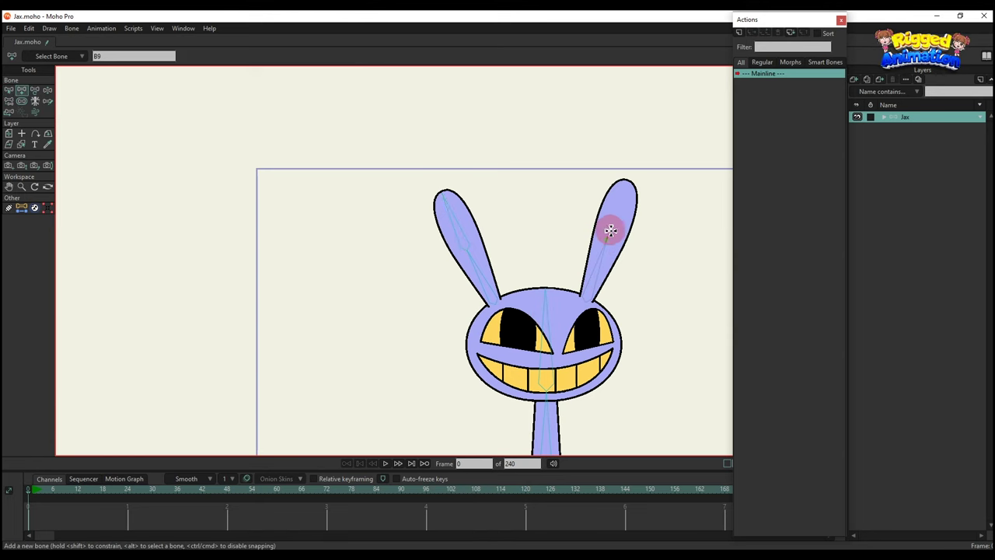
{"action": "scroll", "coordinate": [553, 280], "scroll_direction": "down", "scroll_amount": 4}
{"action": "key", "text": "b"}
Draw a bone along the lower edge of each eye, from the nose bridge out to the eye's outer corner
{"action": "scroll", "coordinate": [528, 272], "scroll_direction": "up", "scroll_amount": 5}
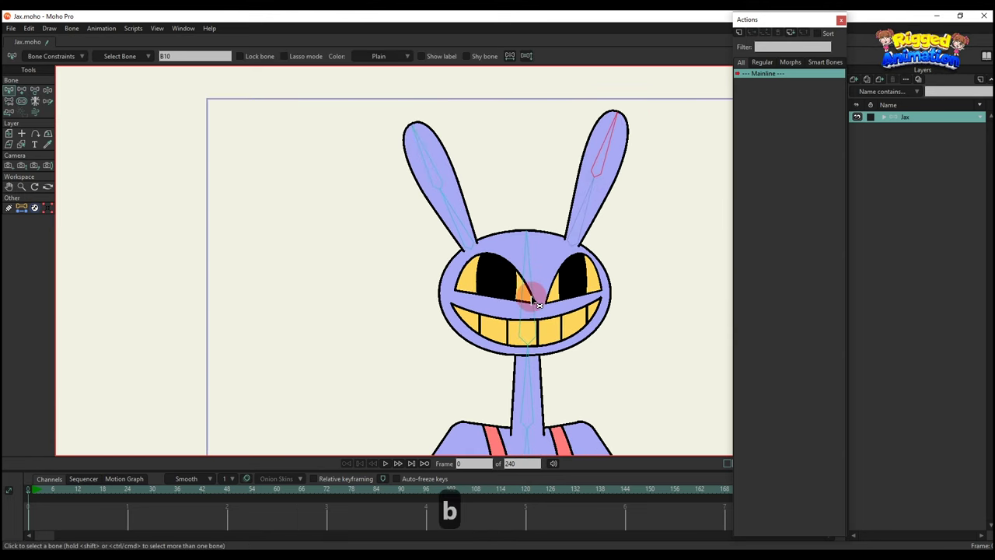
{"action": "scroll", "coordinate": [538, 304], "scroll_direction": "up", "scroll_amount": 2}
{"action": "key", "text": "a"}
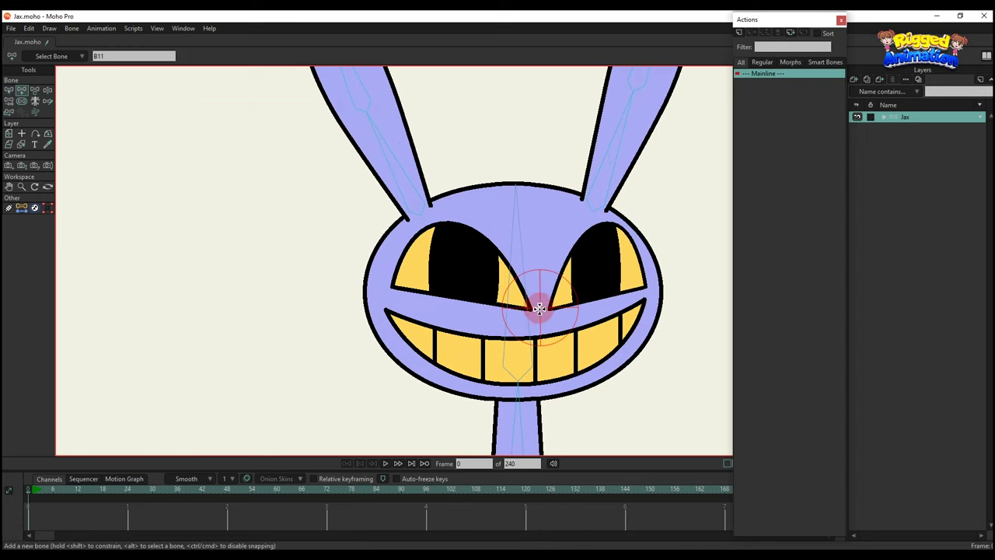
{"action": "left_click_drag", "start_coordinate": [532, 309], "coordinate": [395, 289]}
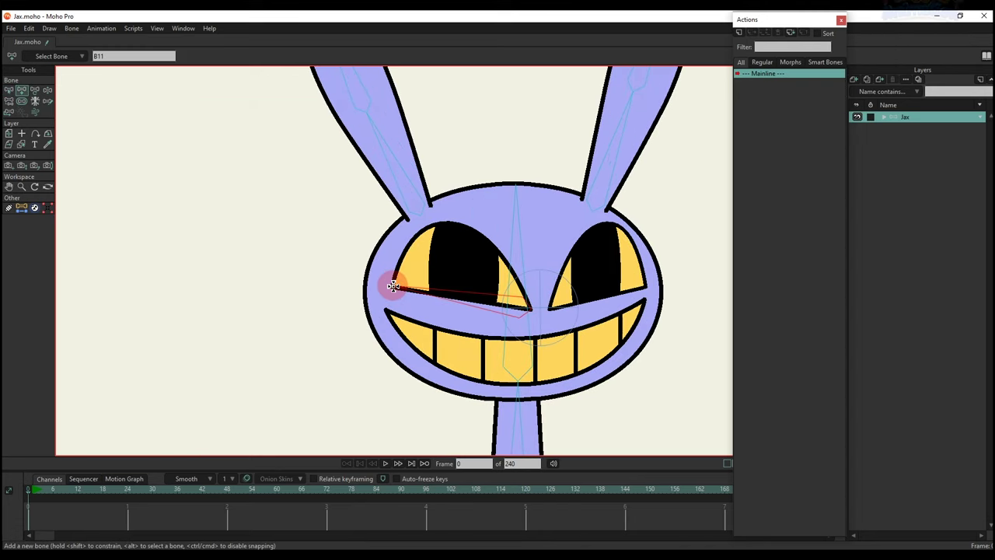
{"action": "key", "text": "b"}
{"action": "key", "text": "a"}
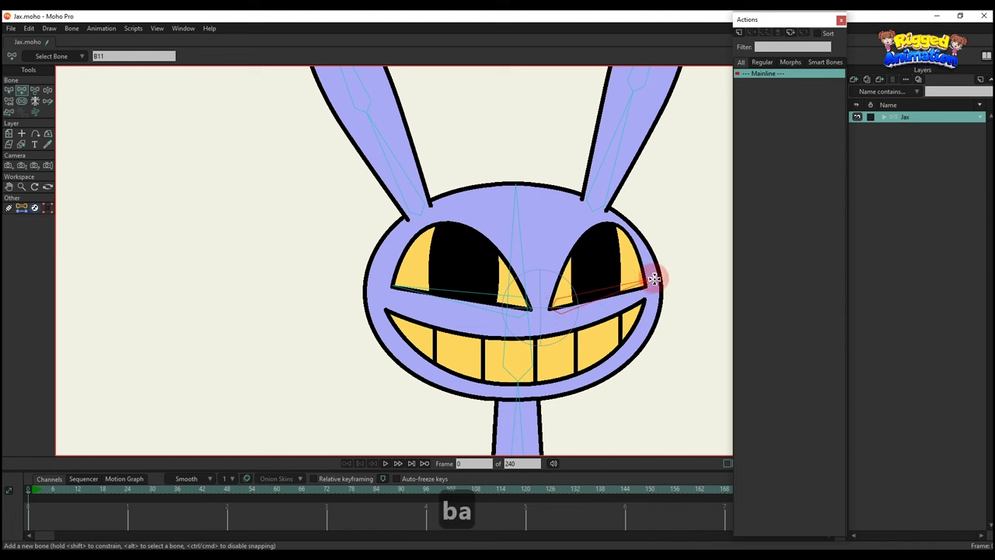
{"action": "left_click_drag", "start_coordinate": [655, 278], "coordinate": [645, 283]}
{"action": "key", "text": "b"}
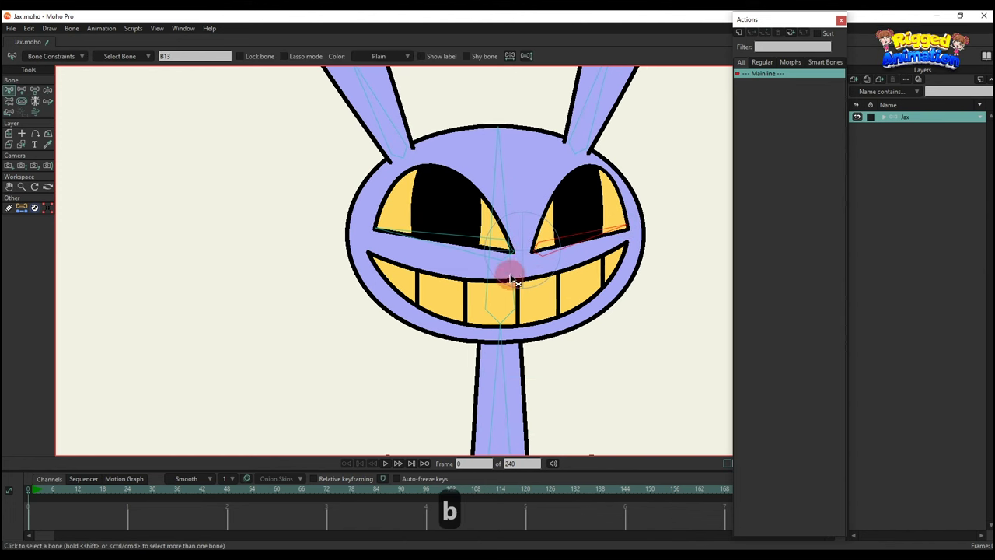
Create a bone between the shoulder and elbow centre points of the upper arm l layer on the Jax bone layer
{"action": "key", "text": "a"}
{"action": "key", "text": "g"}
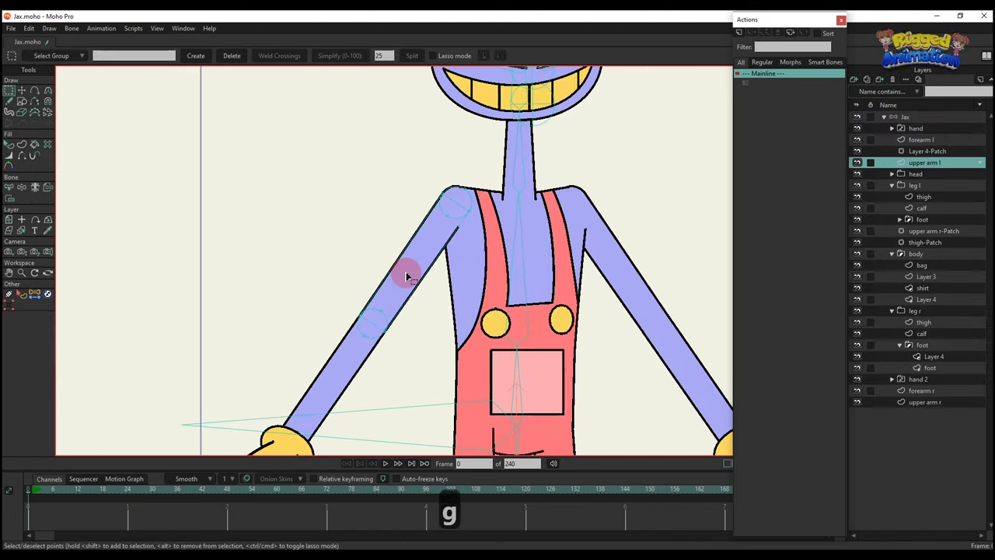
{"action": "left_click", "coordinate": [34, 294]}
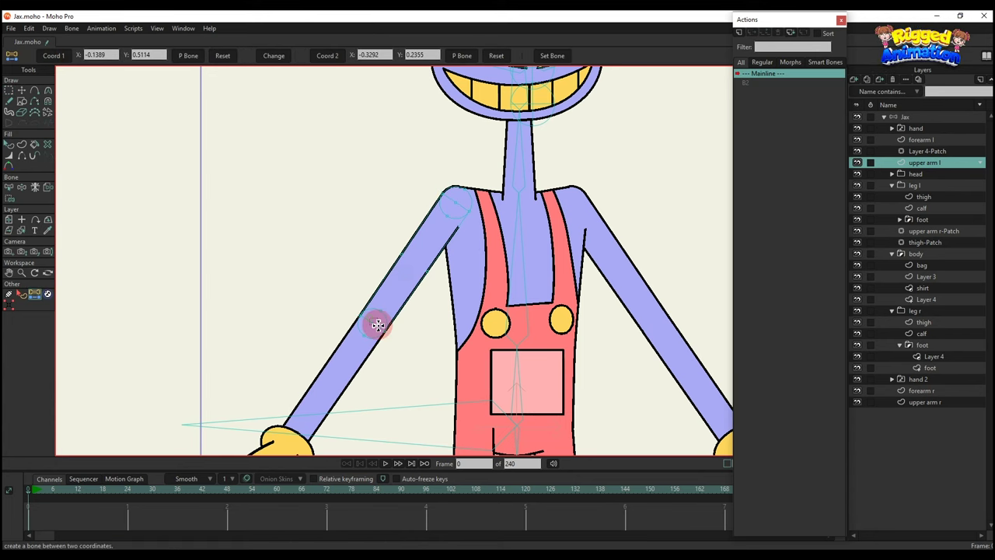
{"action": "left_click", "coordinate": [901, 117]}
{"action": "left_click", "coordinate": [552, 56]}
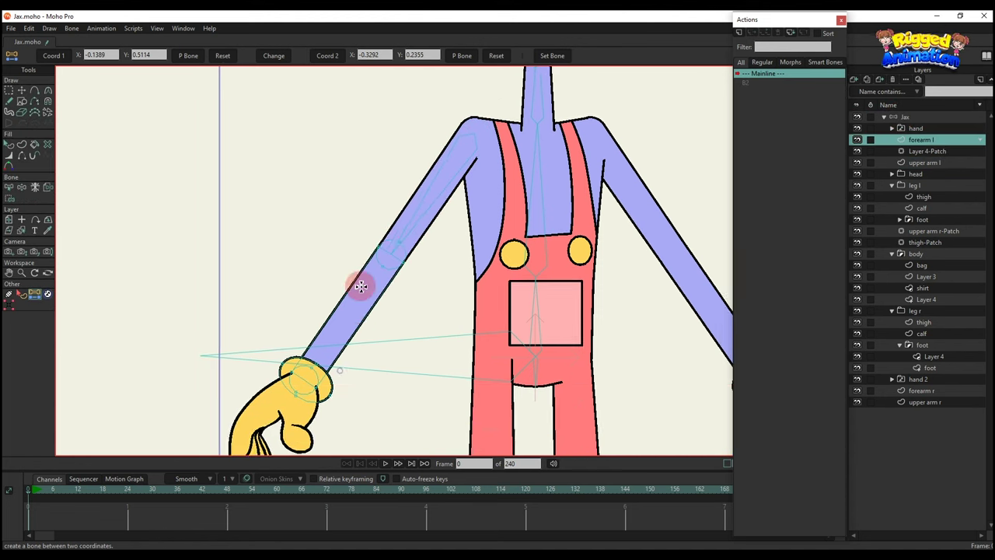
Create a bone between the elbow and wrist centre points of the forearm l layer on the Jax bone layer
{"action": "key", "text": "g"}
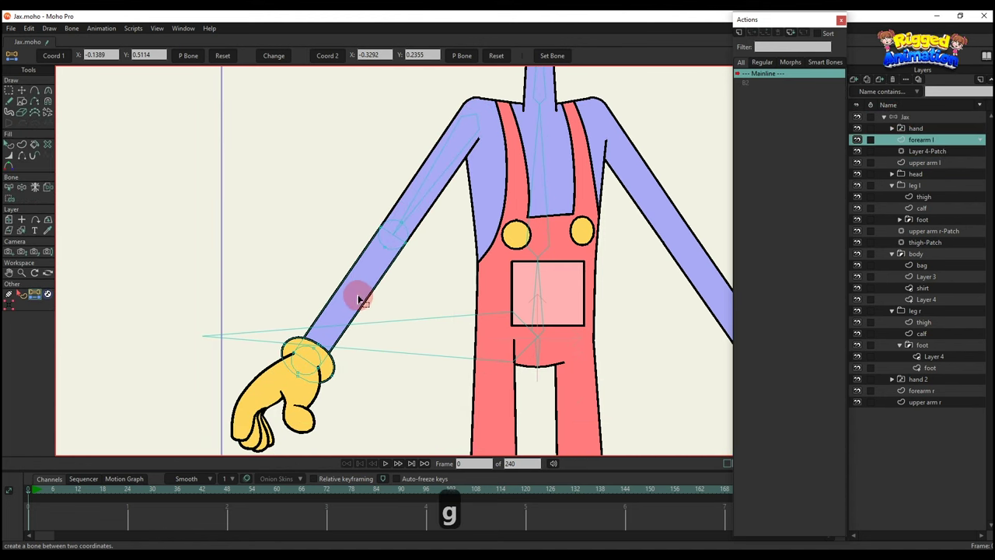
{"action": "left_click", "coordinate": [391, 238]}
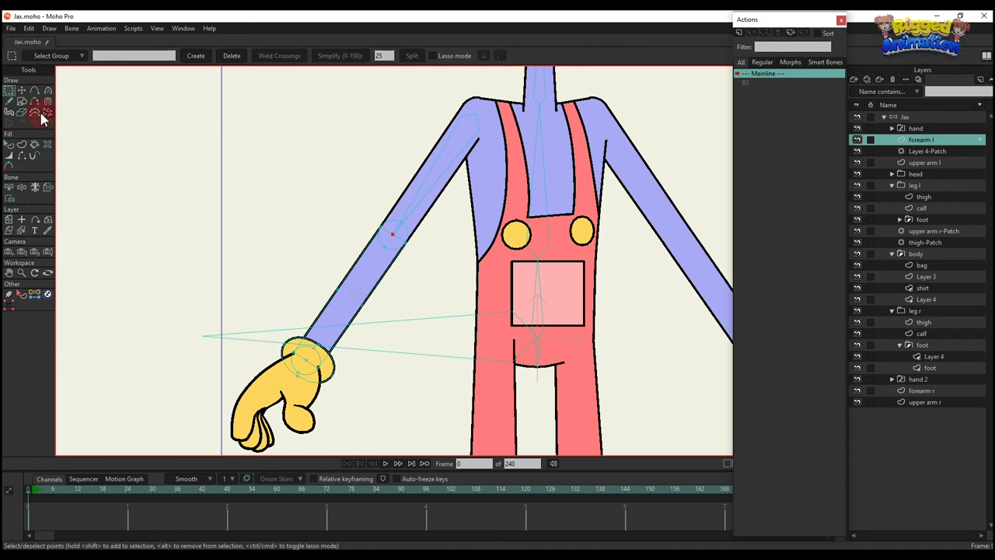
{"action": "left_click", "coordinate": [34, 295]}
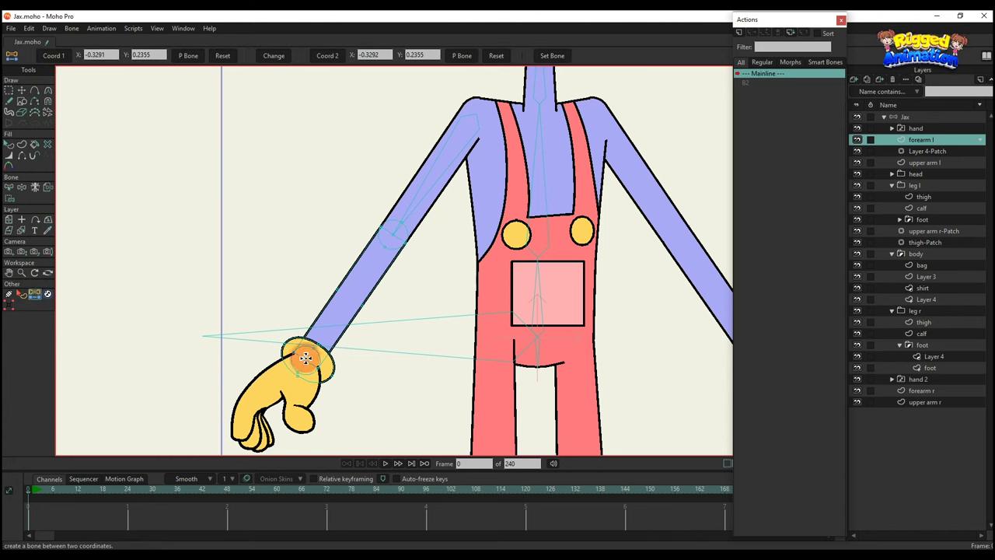
{"action": "left_click", "coordinate": [908, 116]}
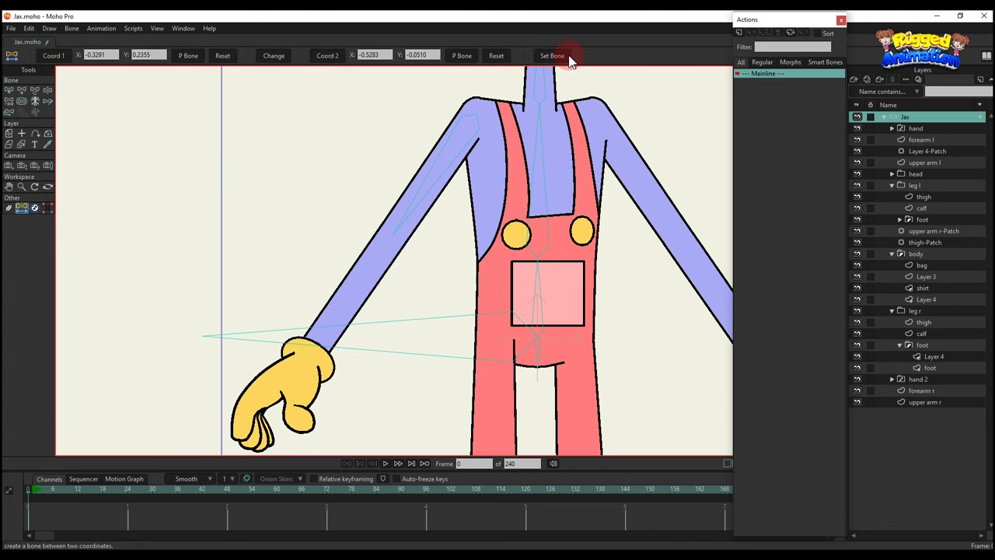
Draw a bone from the left wrist to the fingertips and parent the left forearm bone to the upper arm bone
{"action": "key", "text": "b"}
{"action": "key", "text": "a"}
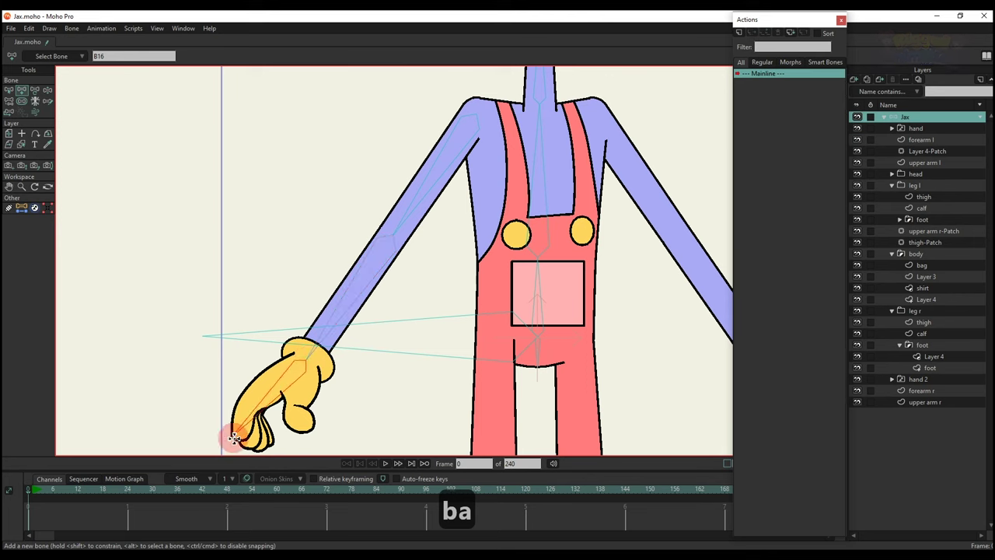
{"action": "key", "text": "b"}
{"action": "left_click", "coordinate": [377, 286]}
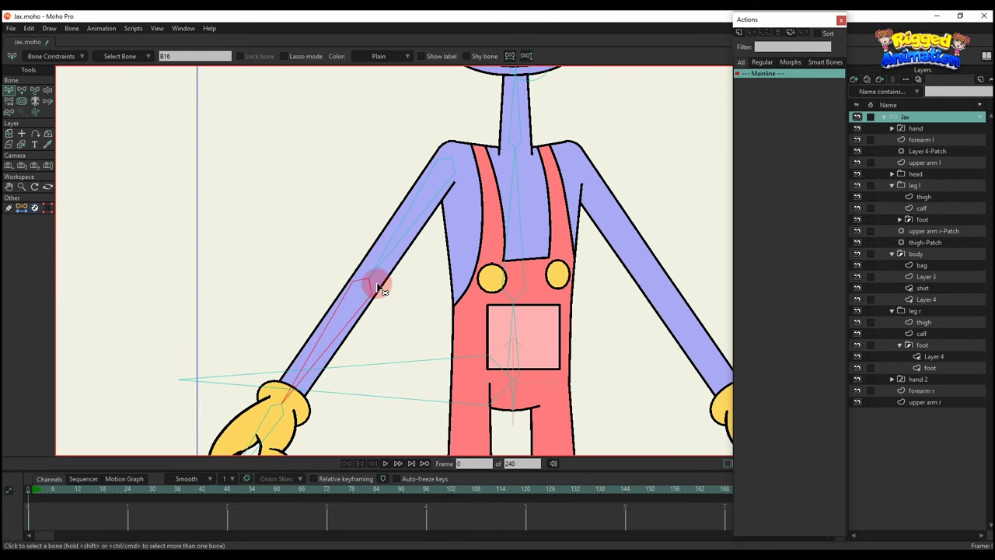
{"action": "key", "text": "p"}
{"action": "left_click", "coordinate": [383, 255]}
{"action": "left_click_drag", "start_coordinate": [428, 266], "coordinate": [379, 263]}
{"action": "key", "text": "b"}
Create a bone between the shoulder and elbow centre points of the upper arm r layer on the Jax bone layer
{"action": "right_click", "coordinate": [547, 179], "text": "alt"}
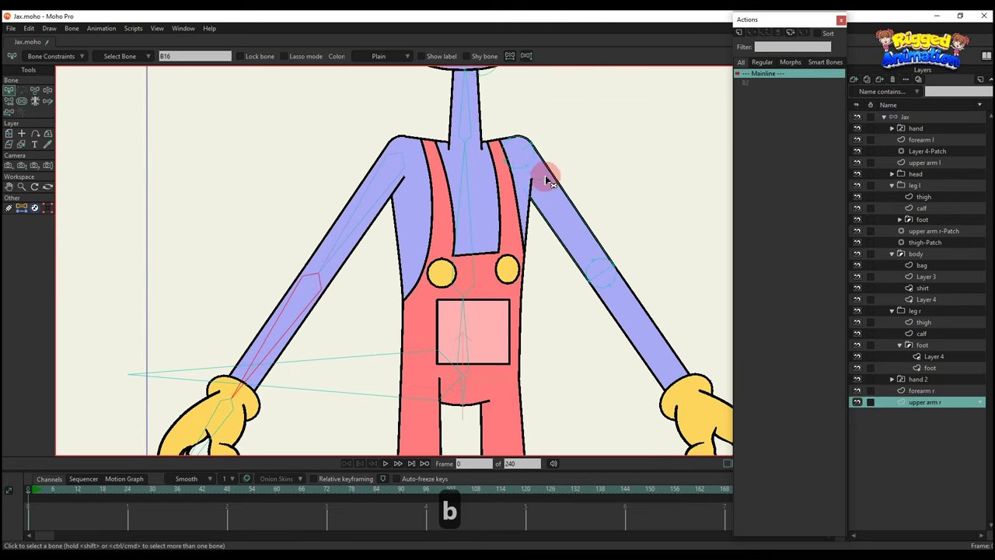
{"action": "key", "text": "f"}
{"action": "key", "text": "g"}
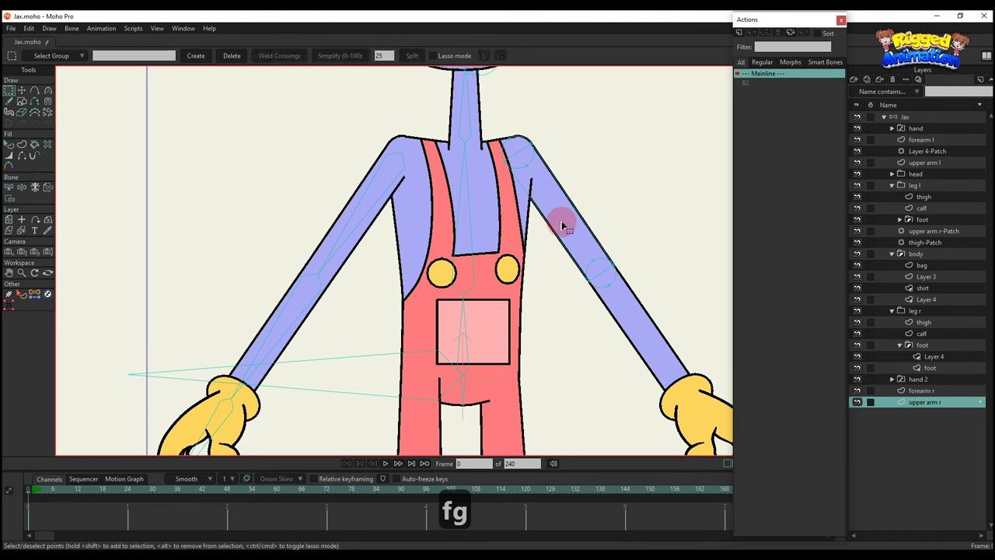
{"action": "left_click", "coordinate": [518, 151]}
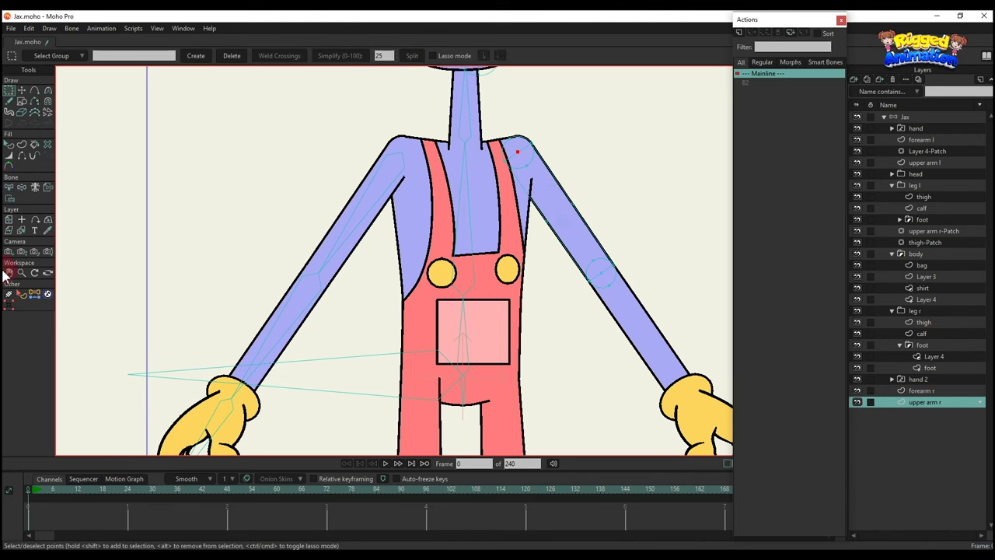
{"action": "left_click", "coordinate": [36, 186]}
{"action": "left_click", "coordinate": [60, 55]}
{"action": "left_click", "coordinate": [599, 272]}
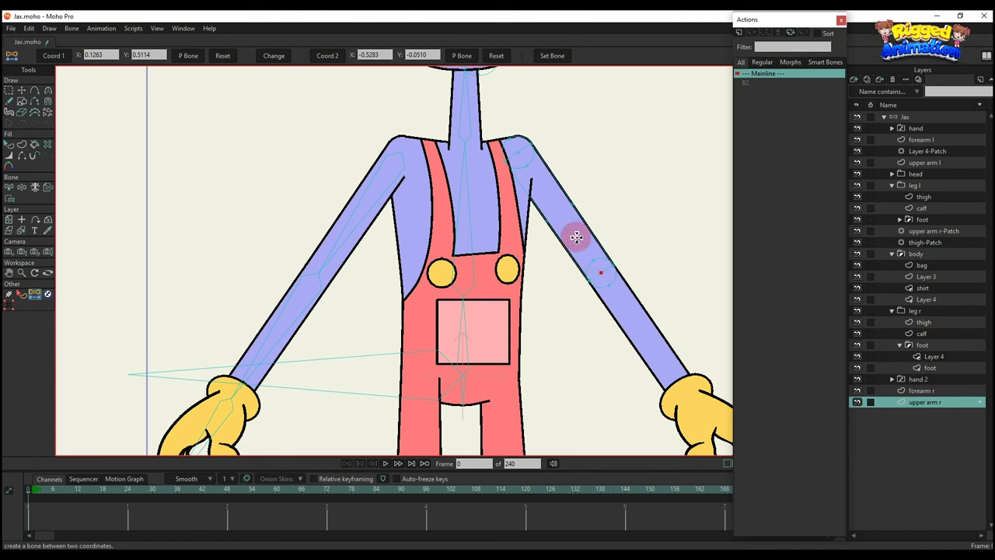
{"action": "left_click", "coordinate": [914, 118]}
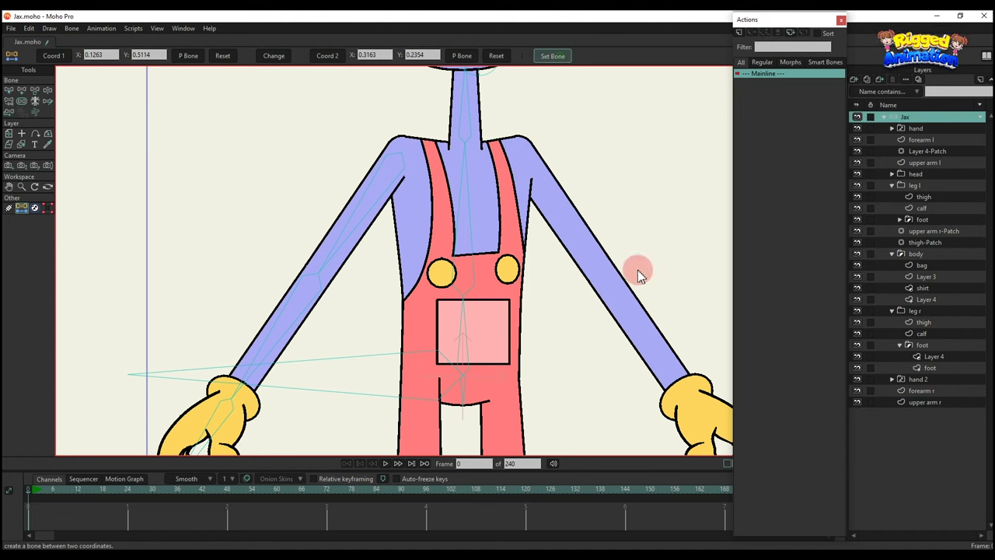
Create a bone between the elbow and wrist centre points of the forearm r layer on the Jax bone layer
{"action": "right_click", "coordinate": [633, 307], "text": "alt"}
{"action": "left_click_drag", "start_coordinate": [632, 307], "coordinate": [520, 235]}
{"action": "key", "text": "g"}
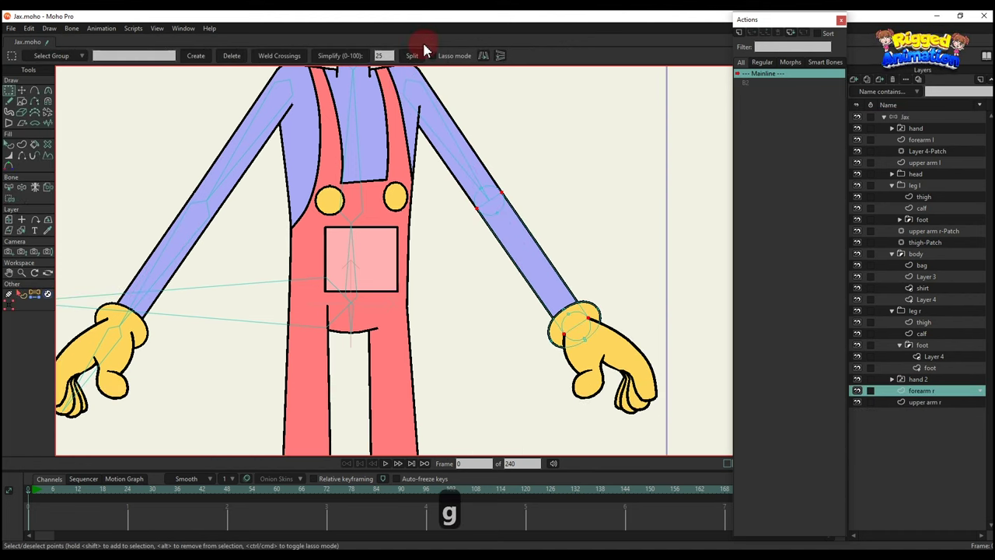
{"action": "scroll", "coordinate": [509, 226], "scroll_direction": "up", "scroll_amount": 2}
{"action": "left_click", "coordinate": [34, 295]}
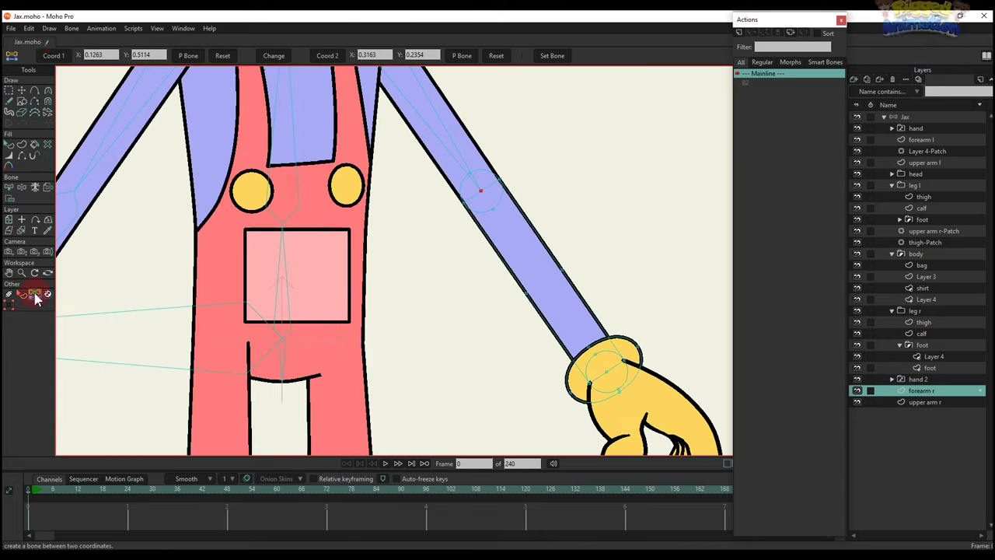
{"action": "left_click", "coordinate": [606, 372]}
{"action": "left_click", "coordinate": [327, 57]}
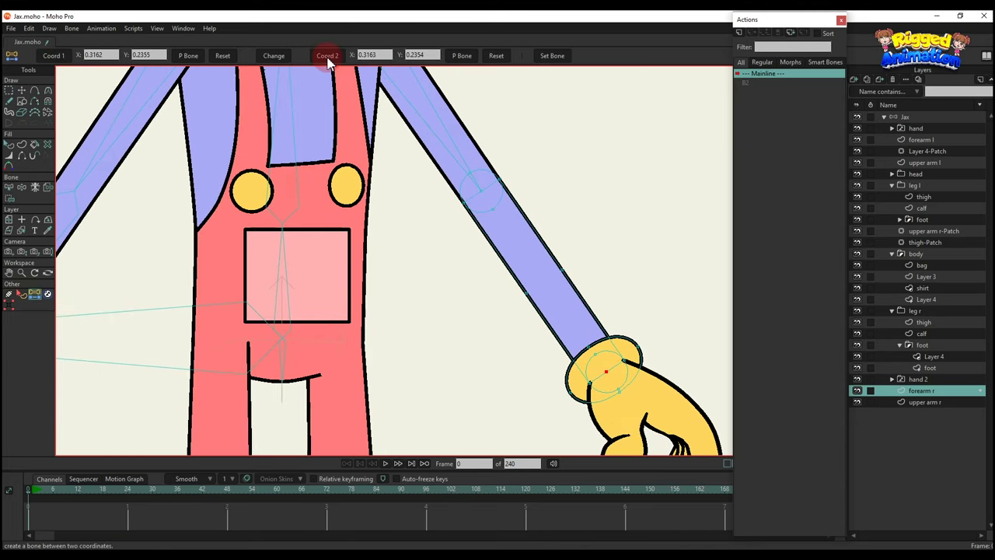
{"action": "left_click", "coordinate": [920, 118]}
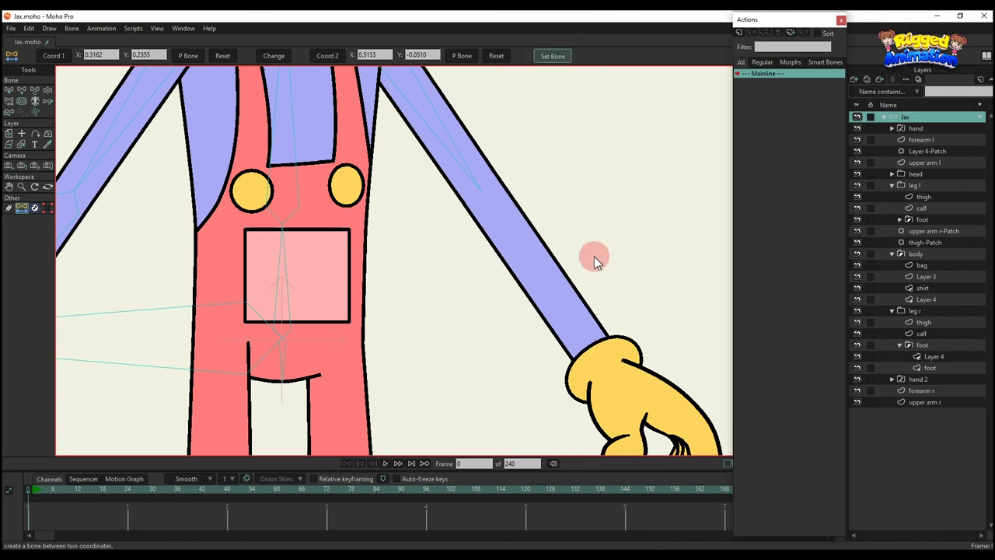
Draw a bone from the right wrist to the fingertips and parent the right forearm bone to the upper arm bone
{"action": "key", "text": "b"}
{"action": "key", "text": "a"}
{"action": "left_click_drag", "start_coordinate": [571, 261], "coordinate": [645, 366]}
{"action": "scroll", "coordinate": [645, 366], "scroll_direction": "down", "scroll_amount": 3}
{"action": "left_click_drag", "start_coordinate": [624, 331], "coordinate": [639, 368]}
{"action": "key", "text": "b"}
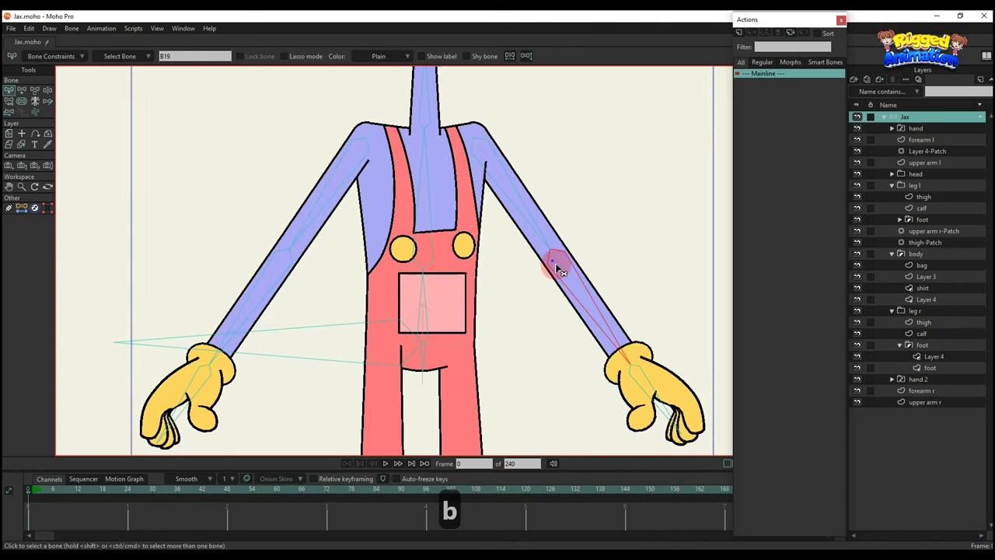
{"action": "key", "text": "p"}
{"action": "key", "text": "b"}
Draw two short collarbone bones as children of the chest bone, each running from beside the neck base to a shoulder
{"action": "scroll", "coordinate": [428, 200], "scroll_direction": "up", "scroll_amount": 5}
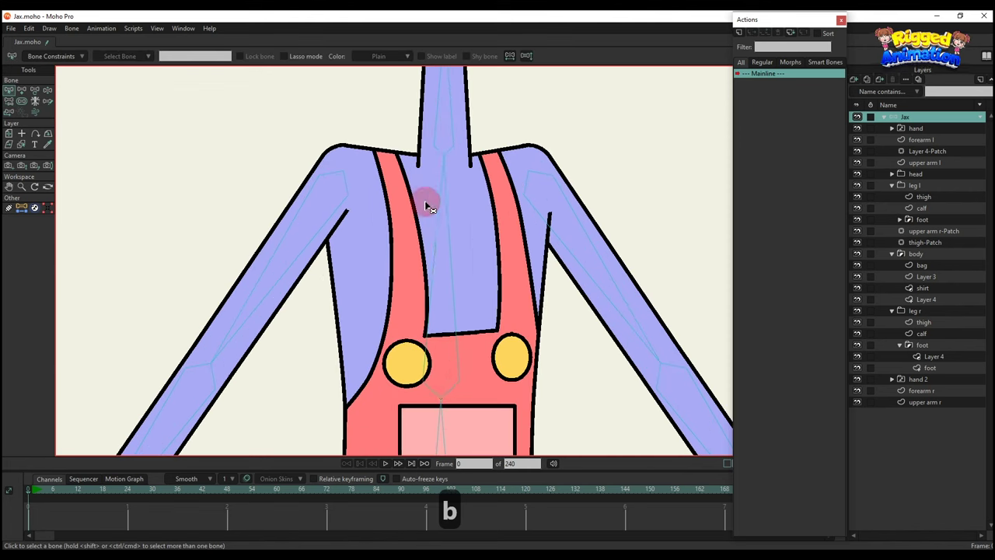
{"action": "key", "text": "a"}
{"action": "left_click_drag", "start_coordinate": [478, 255], "coordinate": [336, 249]}
{"action": "scroll", "coordinate": [334, 251], "scroll_direction": "down", "scroll_amount": 2}
{"action": "key", "text": "b"}
{"action": "left_click", "coordinate": [528, 282]}
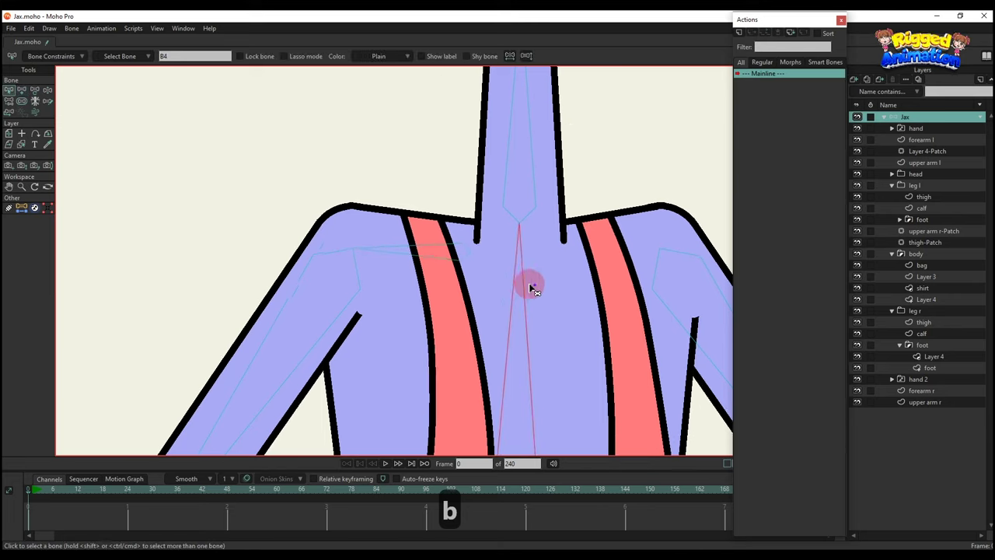
{"action": "key", "text": "a"}
{"action": "left_click_drag", "start_coordinate": [436, 242], "coordinate": [547, 233]}
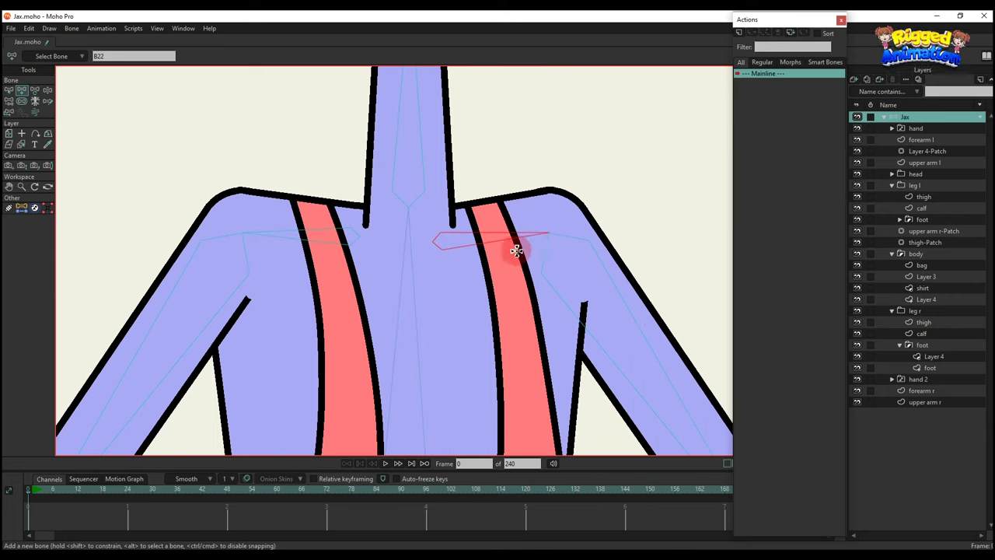
Display the bone strength regions and select all bones of the rig
{"action": "key", "text": "s"}
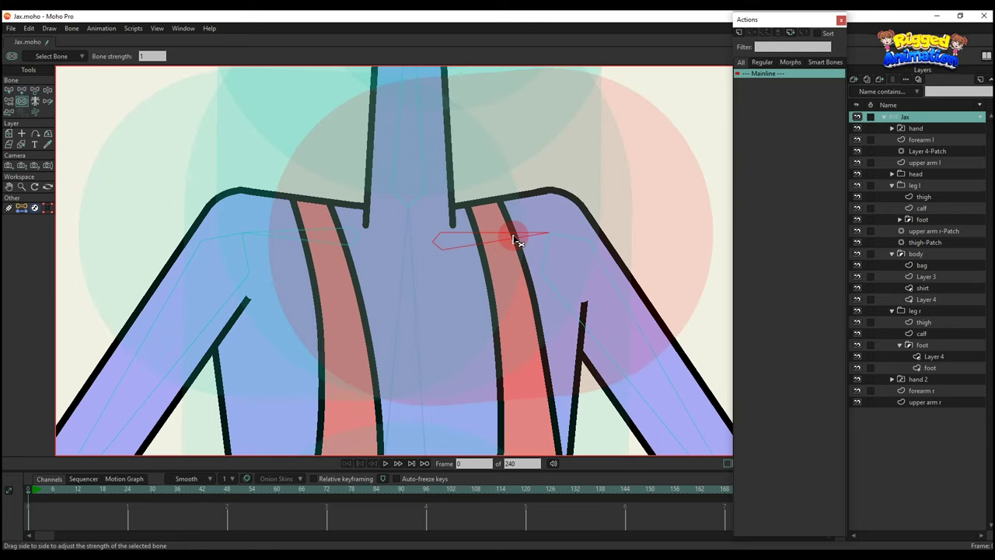
{"action": "key", "text": "ctrl+a"}
{"action": "key", "text": "v"}
{"action": "key", "text": "b"}
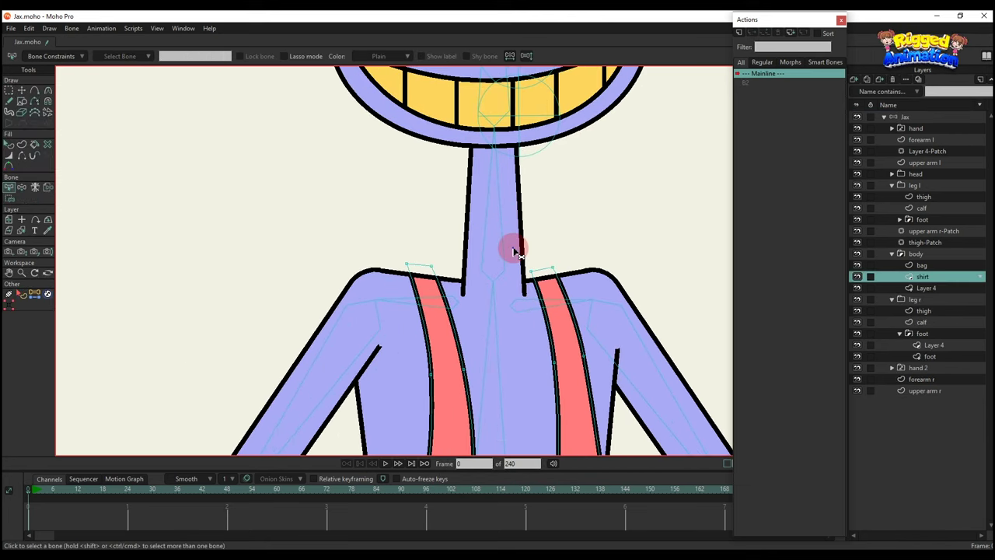
Select the neck shape on the body group's Layer 4 and cut it out of that layer
{"action": "right_click", "coordinate": [513, 250], "text": "alt"}
{"action": "key", "text": "t"}
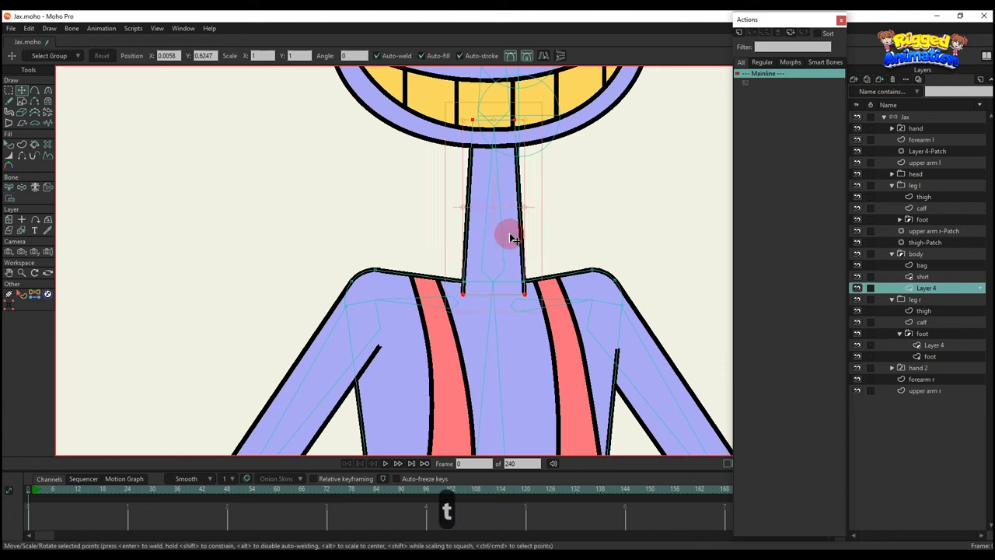
{"action": "left_click", "coordinate": [509, 236]}
{"action": "key", "text": "ctrl+x"}
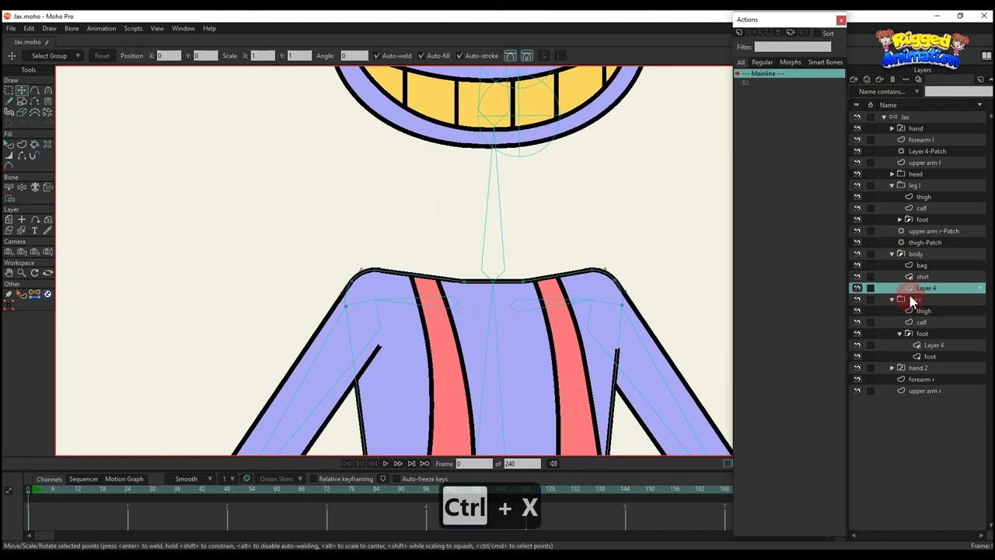
Add a vector layer named neck directly above the shirt layer in the body group
{"action": "left_click", "coordinate": [853, 80]}
{"action": "left_click", "coordinate": [866, 90]}
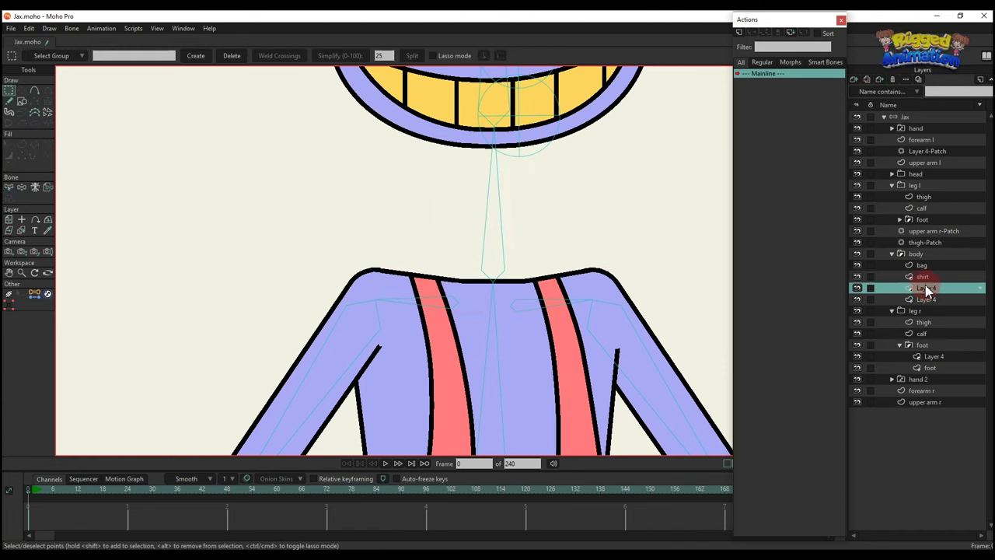
{"action": "double_click", "coordinate": [928, 279]}
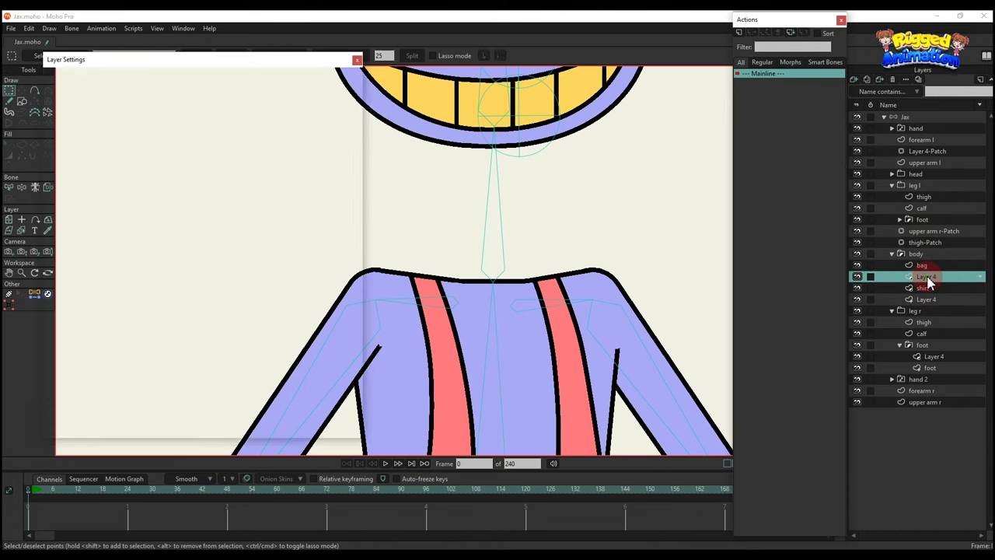
{"action": "type", "text": "neck"}
{"action": "key", "text": "Return"}
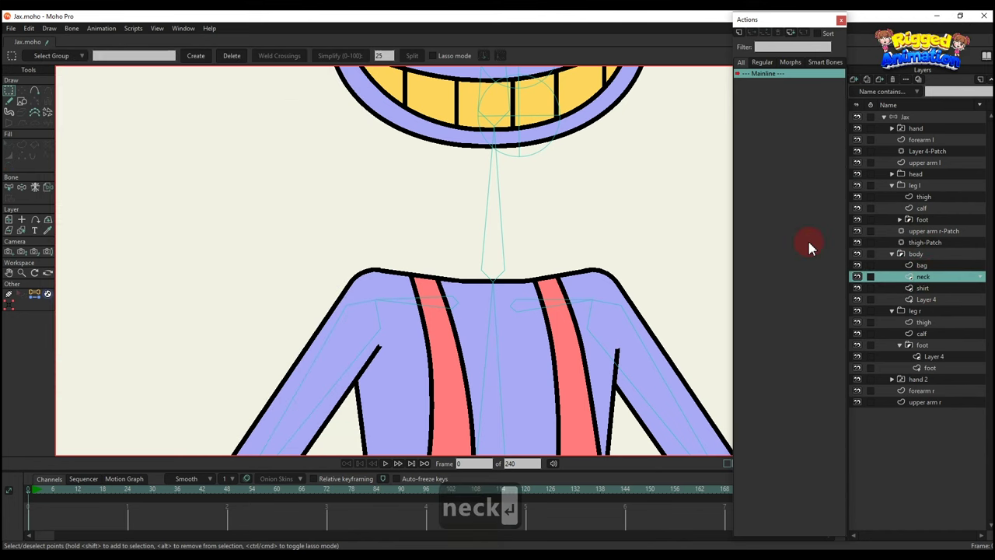
Paste the neck shape into the neck layer and set that layer to not be masked
{"action": "key", "text": "ctrl+v"}
{"action": "right_click", "coordinate": [941, 279]}
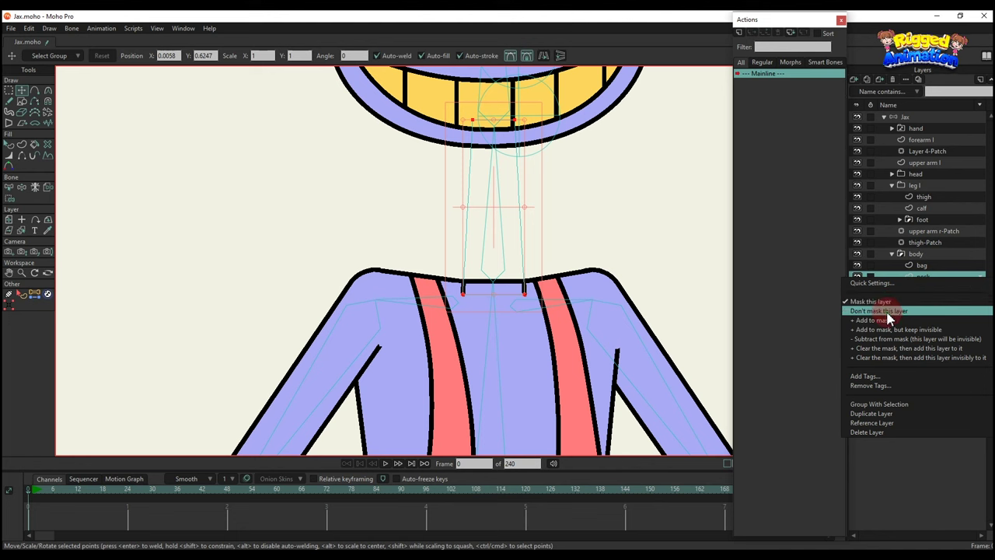
{"action": "left_click", "coordinate": [886, 311]}
{"action": "key", "text": "q"}
{"action": "scroll", "coordinate": [489, 247], "scroll_direction": "down", "scroll_amount": 5}
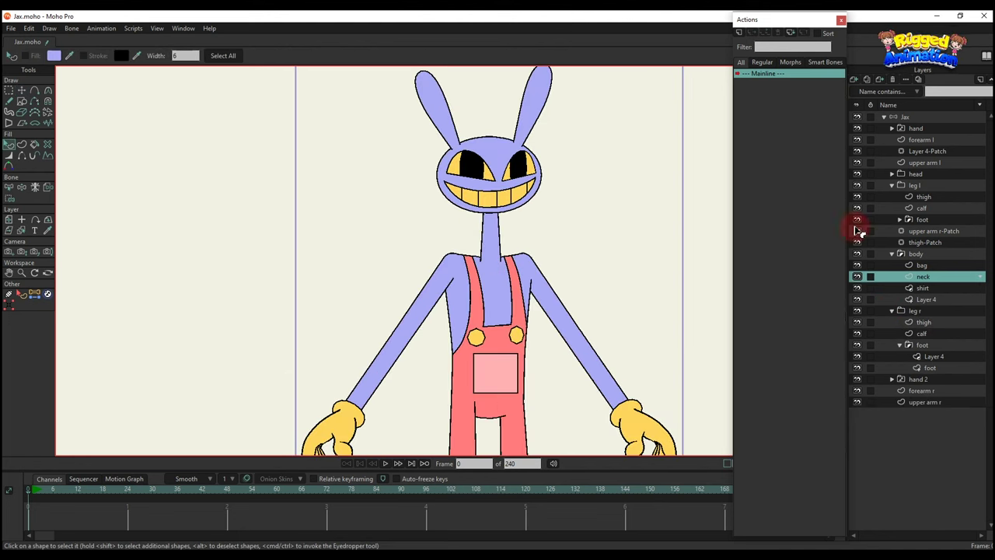
{"action": "scroll", "coordinate": [478, 274], "scroll_direction": "up", "scroll_amount": 6}
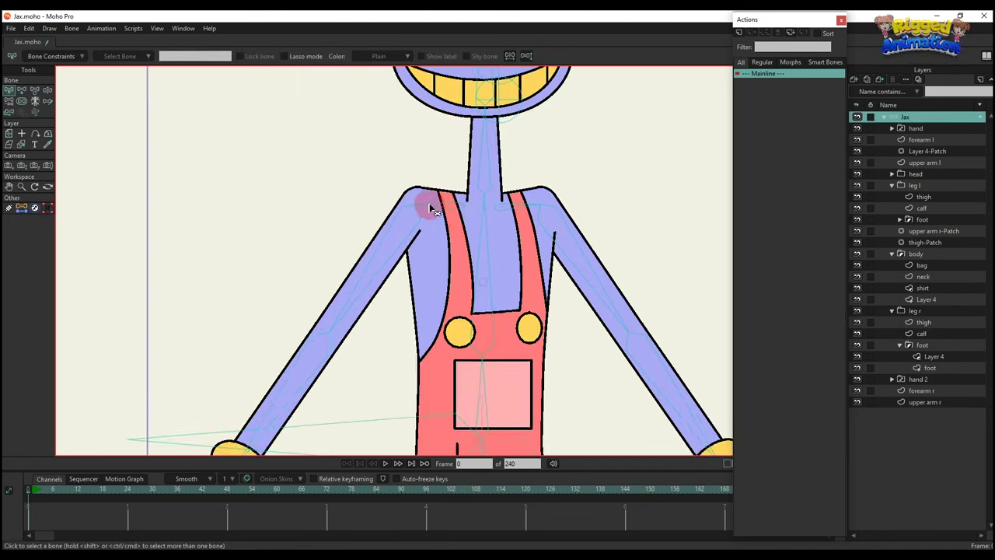
Create a thigh bone on the Jax rig for leg l, using the centres of its hip and knee circles as the two coordinates
{"action": "key", "text": "p"}
{"action": "scroll", "coordinate": [532, 243], "scroll_direction": "down", "scroll_amount": 5}
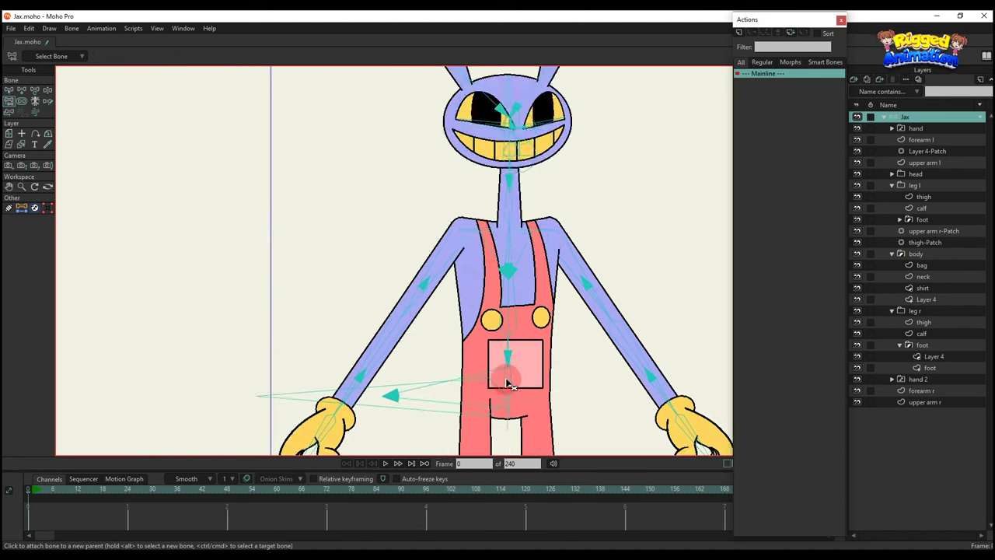
{"action": "left_click_drag", "start_coordinate": [505, 381], "coordinate": [491, 202]}
{"action": "right_click", "coordinate": [460, 301], "text": "alt"}
{"action": "scroll", "coordinate": [457, 246], "scroll_direction": "up", "scroll_amount": 2}
{"action": "key", "text": "g"}
{"action": "left_click_drag", "start_coordinate": [464, 324], "coordinate": [455, 239]}
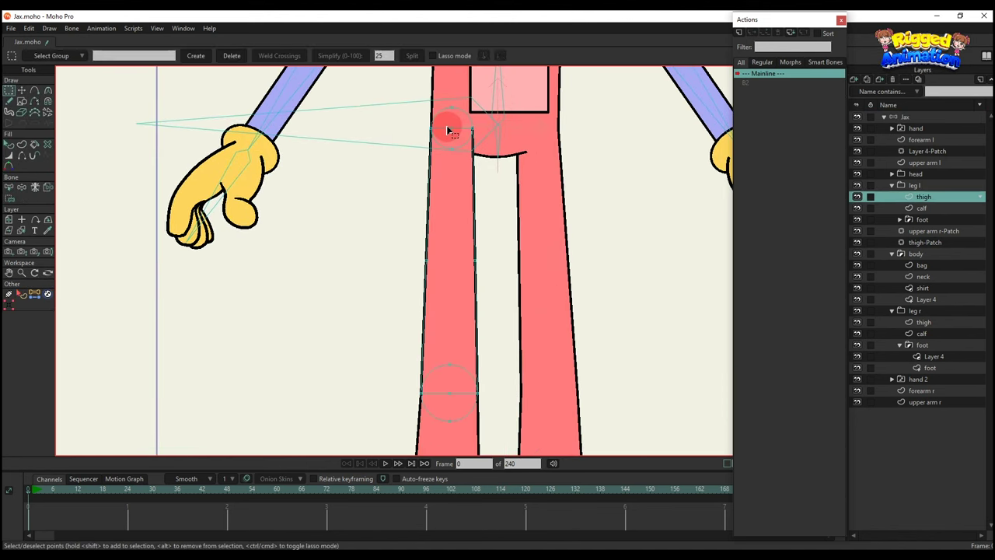
{"action": "left_click", "coordinate": [56, 55]}
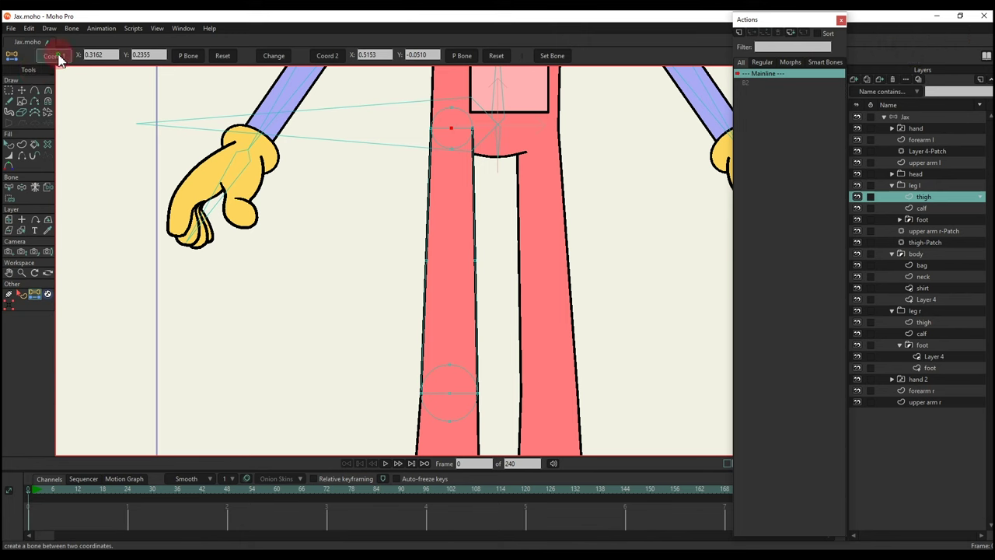
{"action": "left_click", "coordinate": [448, 393]}
{"action": "left_click", "coordinate": [327, 56]}
{"action": "left_click", "coordinate": [327, 59]}
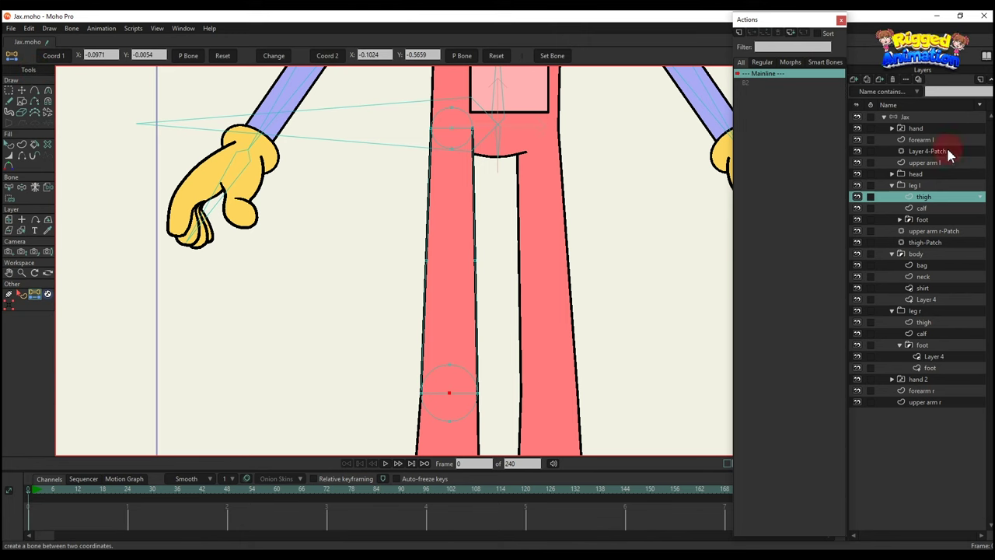
{"action": "left_click", "coordinate": [903, 117]}
{"action": "left_click_drag", "start_coordinate": [469, 401], "coordinate": [489, 224]}
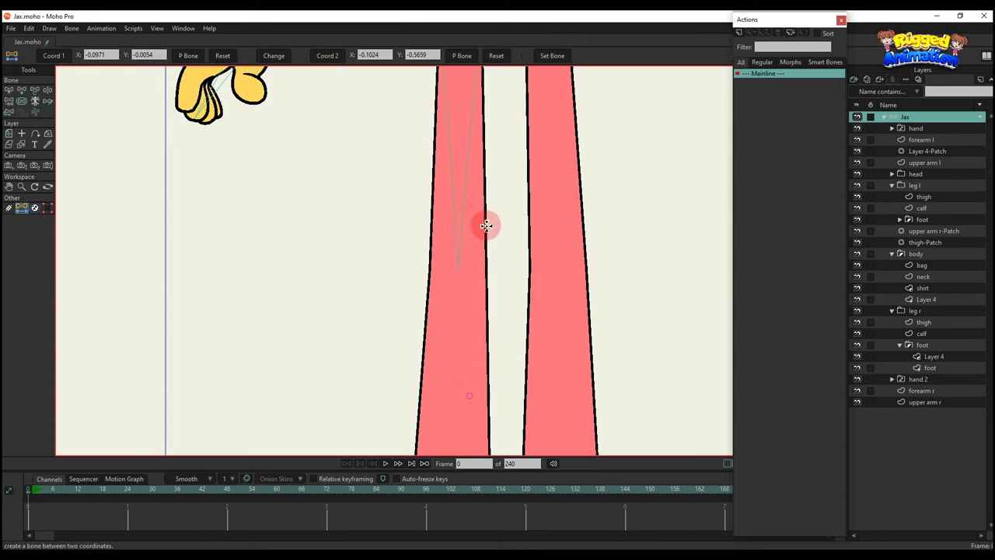
Create a calf bone on the Jax rig for leg l, running from the knee circle's centre to the ankle circle's centre
{"action": "right_click", "coordinate": [473, 344], "text": "alt"}
{"action": "left_click_drag", "start_coordinate": [473, 344], "coordinate": [438, 156]}
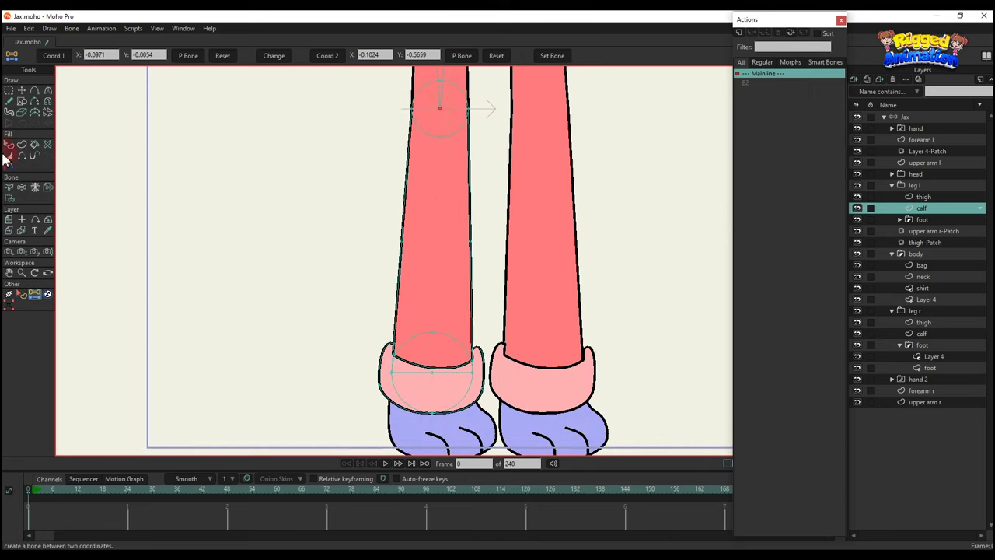
{"action": "left_click", "coordinate": [431, 372]}
{"action": "left_click", "coordinate": [326, 54]}
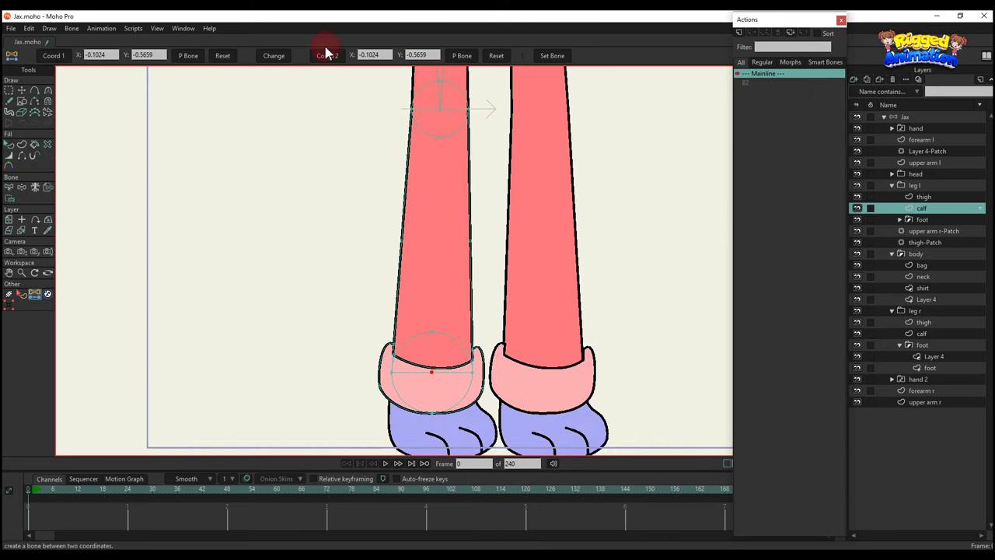
{"action": "left_click", "coordinate": [914, 116]}
{"action": "left_click", "coordinate": [559, 55]}
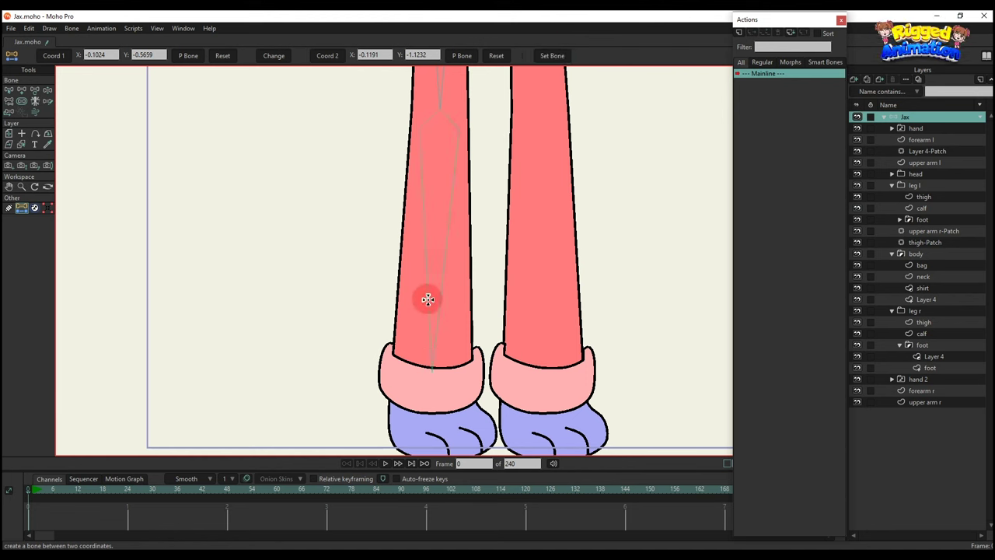
Draw a foot bone from the ankle of leg l down into its foot as a child of the calf bone
{"action": "key", "text": "b"}
{"action": "key", "text": "a"}
{"action": "left_click_drag", "start_coordinate": [432, 367], "coordinate": [454, 446]}
Create a thigh bone on the Jax rig for leg r, using the centres of its hip and knee circles as the two coordinates
{"action": "scroll", "coordinate": [455, 361], "scroll_direction": "down", "scroll_amount": 2}
{"action": "left_click_drag", "start_coordinate": [507, 135], "coordinate": [499, 290]}
{"action": "right_click", "coordinate": [498, 273], "text": "alt"}
{"action": "key", "text": "g"}
{"action": "scroll", "coordinate": [493, 231], "scroll_direction": "up", "scroll_amount": 1}
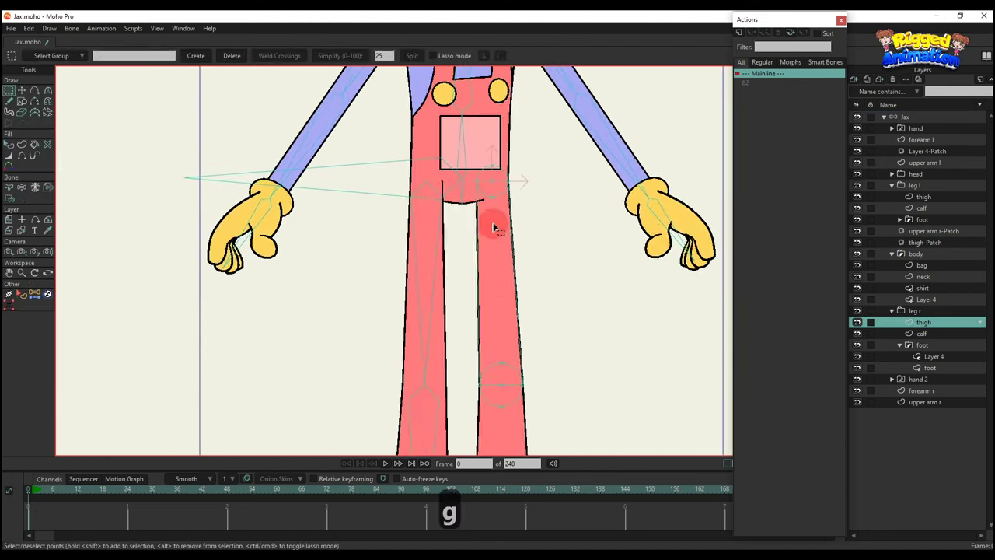
{"action": "scroll", "coordinate": [493, 228], "scroll_direction": "up", "scroll_amount": 1}
{"action": "left_click", "coordinate": [34, 294]}
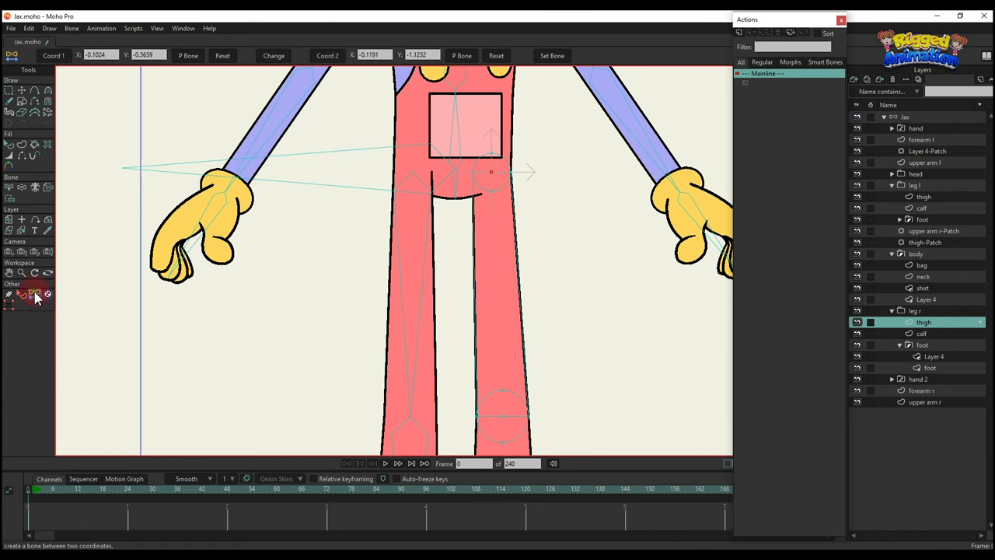
{"action": "left_click", "coordinate": [54, 57]}
{"action": "left_click_drag", "start_coordinate": [495, 404], "coordinate": [510, 422]}
{"action": "left_click", "coordinate": [328, 56]}
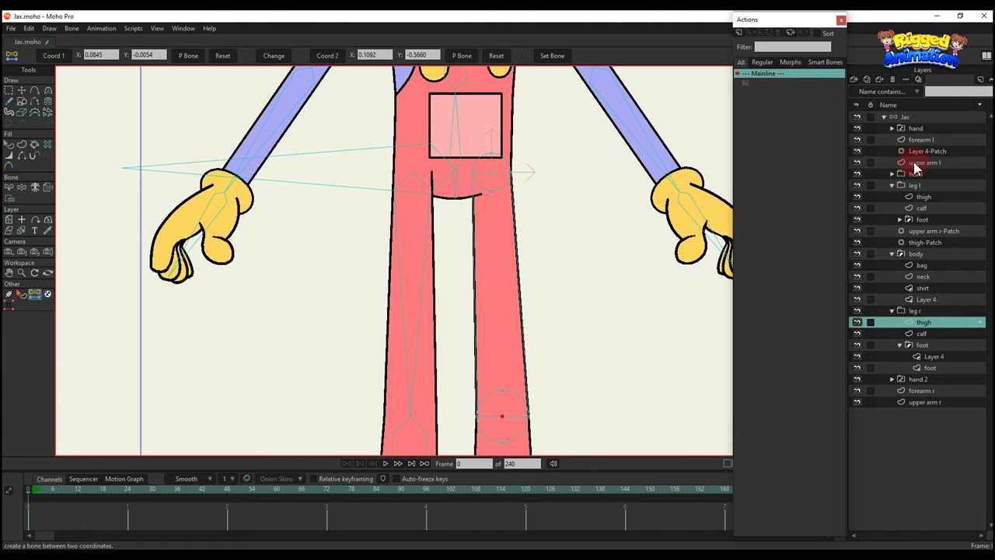
{"action": "left_click", "coordinate": [910, 117]}
{"action": "left_click", "coordinate": [553, 57]}
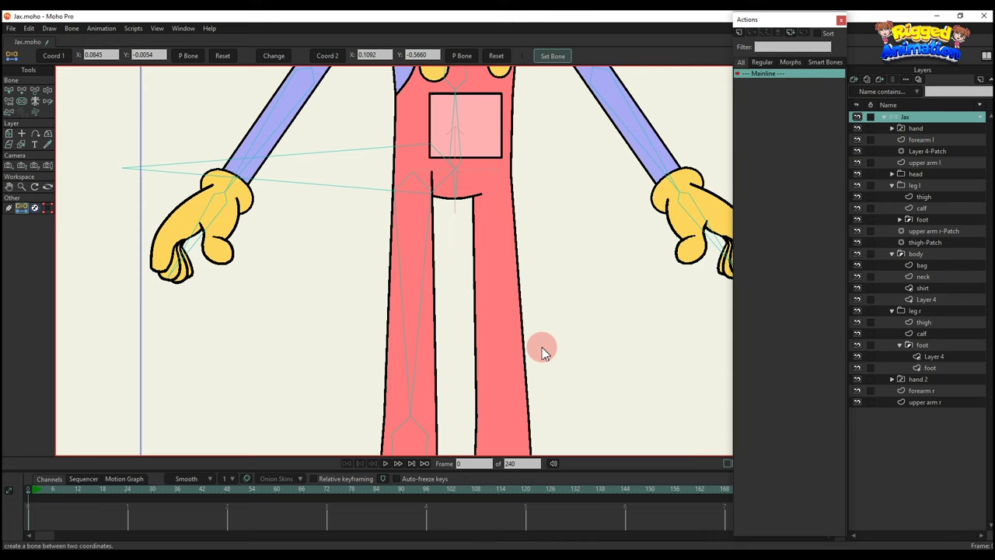
Create a calf bone on the Jax rig for leg r, running from the knee circle's centre to the ankle circle's centre
{"action": "right_click", "coordinate": [520, 408], "text": "alt"}
{"action": "left_click_drag", "start_coordinate": [524, 423], "coordinate": [521, 185]}
{"action": "right_click", "coordinate": [502, 235], "text": "alt"}
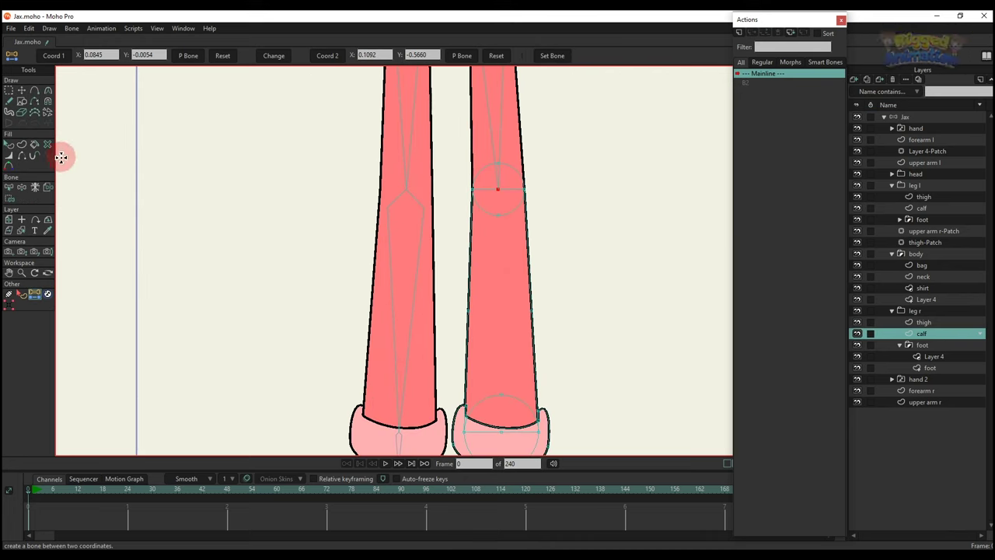
{"action": "left_click", "coordinate": [502, 430]}
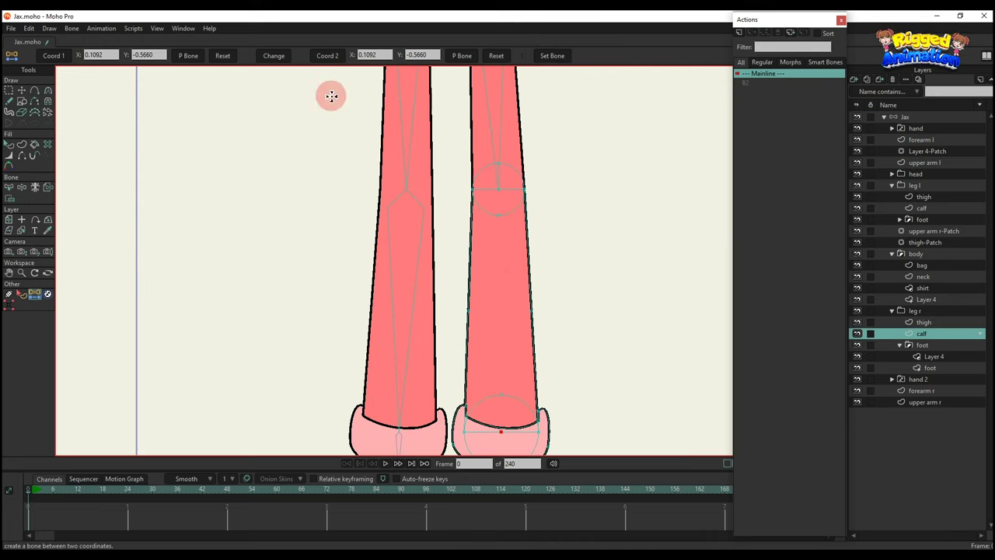
{"action": "left_click", "coordinate": [915, 117]}
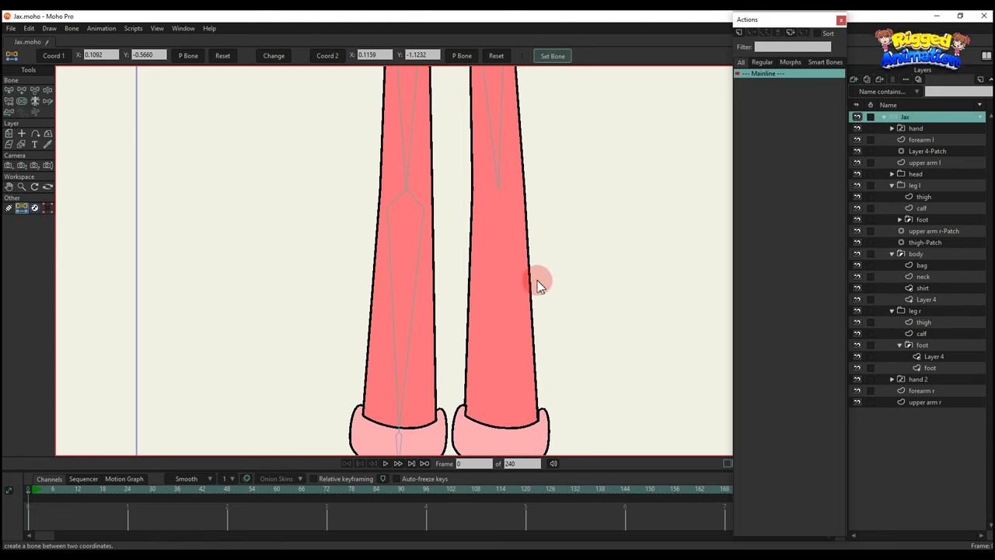
Draw a foot bone from the ankle of leg r down into its foot as a child of the calf bone
{"action": "key", "text": "b"}
{"action": "key", "text": "a"}
{"action": "left_click_drag", "start_coordinate": [497, 314], "coordinate": [498, 371]}
{"action": "left_click_drag", "start_coordinate": [529, 427], "coordinate": [528, 426]}
Parent the calf bone of each leg to the thigh bone of the same leg
{"action": "scroll", "coordinate": [495, 343], "scroll_direction": "down", "scroll_amount": 6}
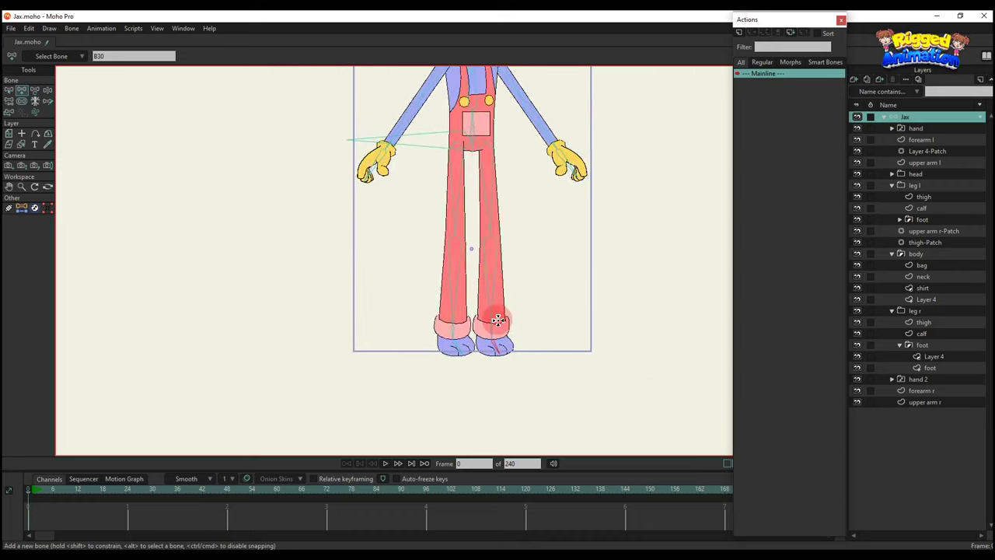
{"action": "scroll", "coordinate": [480, 293], "scroll_direction": "up", "scroll_amount": 1}
{"action": "left_click_drag", "start_coordinate": [479, 291], "coordinate": [503, 375]}
{"action": "key", "text": "p"}
{"action": "scroll", "coordinate": [506, 354], "scroll_direction": "up", "scroll_amount": 2}
{"action": "key", "text": "v"}
{"action": "key", "text": "b"}
{"action": "key", "text": "p"}
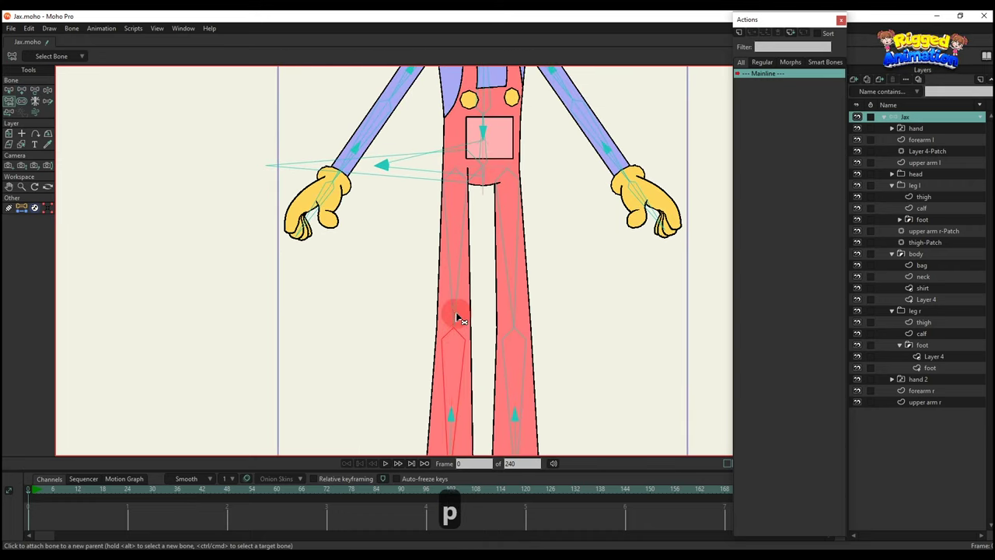
{"action": "key", "text": "b"}
{"action": "left_click_drag", "start_coordinate": [524, 329], "coordinate": [517, 339]}
{"action": "key", "text": "p"}
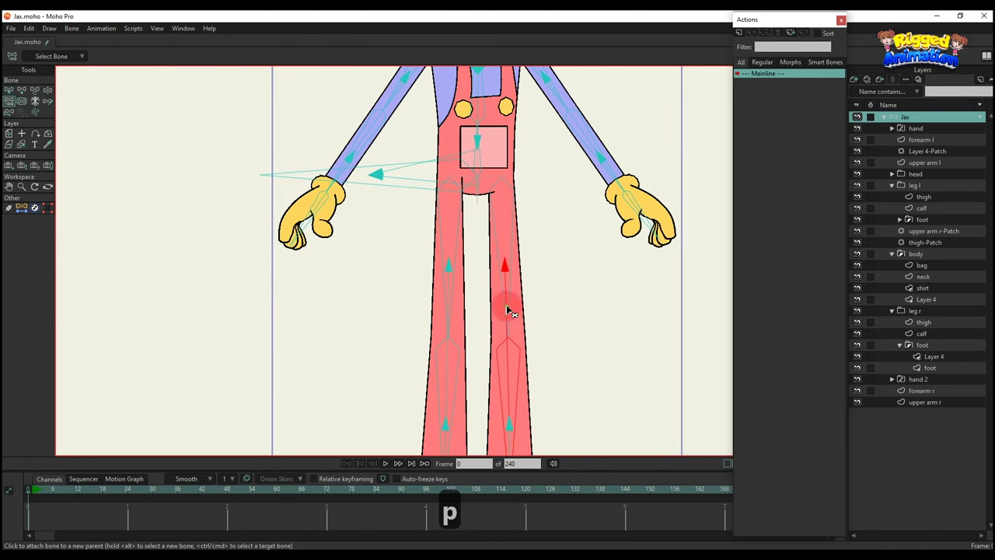
Select both thigh bones and parent them to the small hip bone at the base of the torso
{"action": "left_click_drag", "start_coordinate": [500, 232], "coordinate": [500, 291]}
{"action": "key", "text": "b"}
{"action": "left_click", "coordinate": [459, 297]}
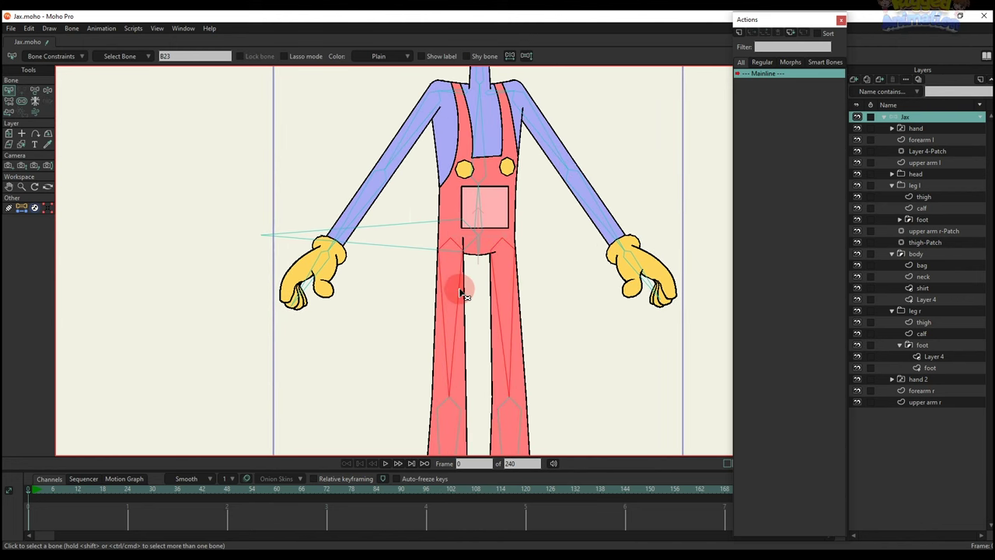
{"action": "scroll", "coordinate": [460, 292], "scroll_direction": "up", "scroll_amount": 4}
{"action": "key", "text": "p"}
{"action": "left_click", "coordinate": [490, 227]}
{"action": "scroll", "coordinate": [483, 249], "scroll_direction": "down", "scroll_amount": 5}
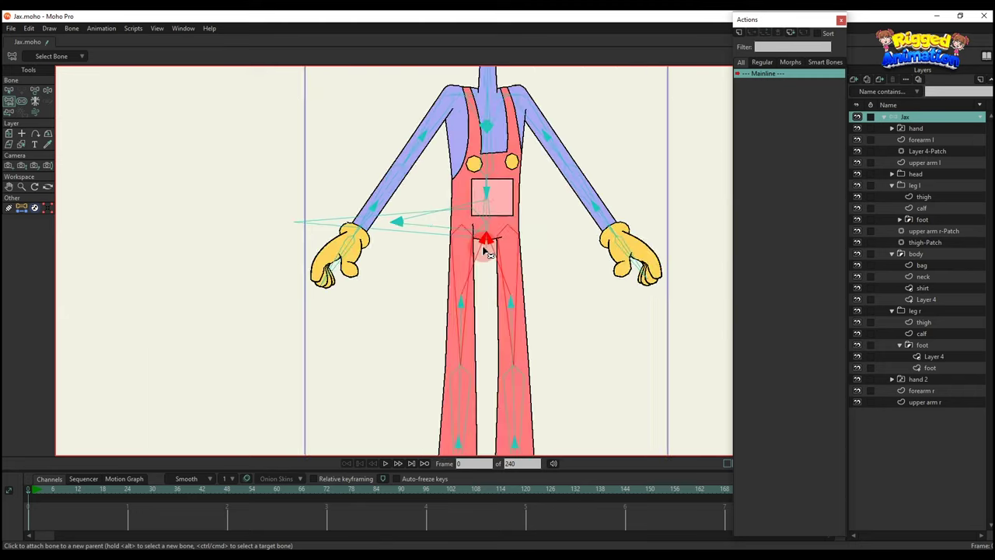
{"action": "left_click_drag", "start_coordinate": [483, 249], "coordinate": [464, 307]}
{"action": "key", "text": "b"}
{"action": "left_click", "coordinate": [521, 304]}
Parent each upper arm bone to the collarbone bone on the same side
{"action": "scroll", "coordinate": [427, 178], "scroll_direction": "up", "scroll_amount": 5}
{"action": "left_click_drag", "start_coordinate": [428, 176], "coordinate": [402, 227]}
{"action": "key", "text": "p"}
{"action": "key", "text": "b"}
{"action": "left_click", "coordinate": [414, 217]}
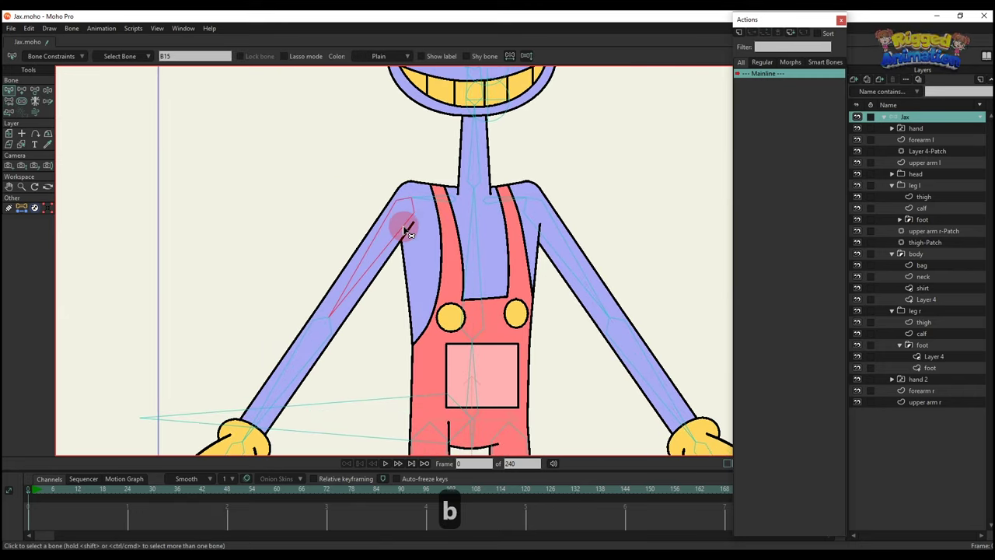
{"action": "key", "text": "p"}
{"action": "key", "text": "b"}
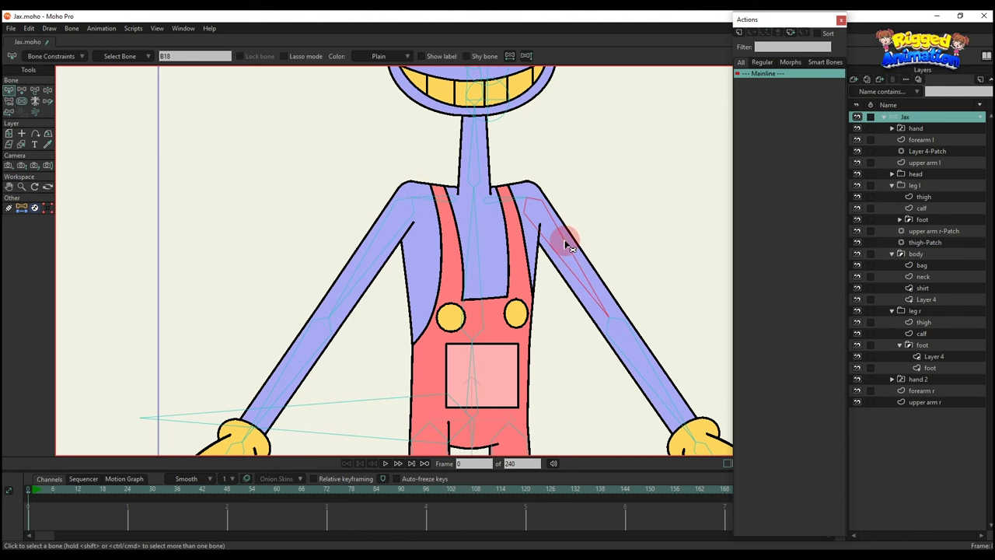
{"action": "key", "text": "p"}
Select all bones and examine the parent links of the whole rig
{"action": "scroll", "coordinate": [466, 320], "scroll_direction": "down", "scroll_amount": 5}
{"action": "scroll", "coordinate": [485, 249], "scroll_direction": "up", "scroll_amount": 3}
{"action": "key", "text": "ctrl+a"}
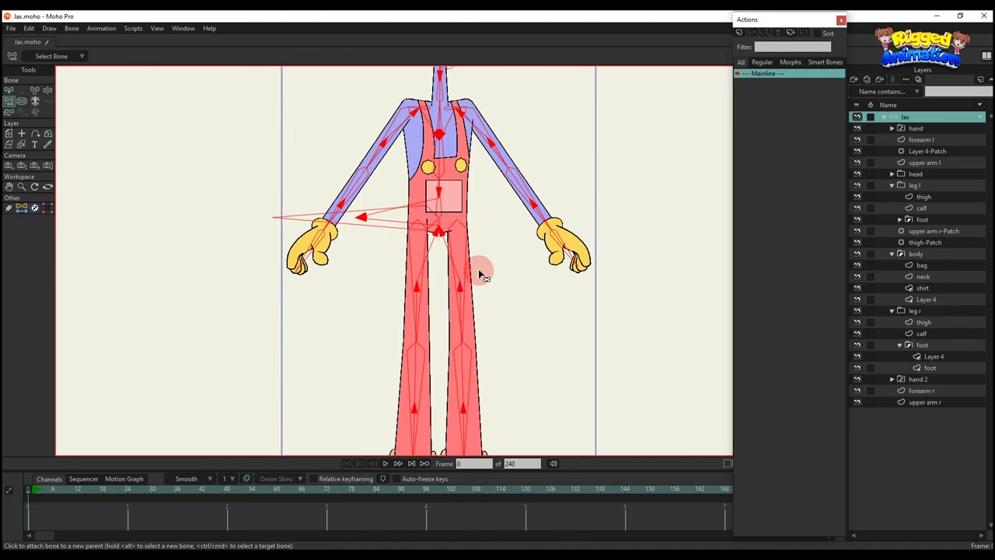
{"action": "left_click_drag", "start_coordinate": [479, 272], "coordinate": [478, 367]}
{"action": "mouse_move", "coordinate": [479, 262]}
{"action": "left_mouse_down"}
{"action": "mouse_move", "coordinate": [476, 309]}
{"action": "mouse_move", "coordinate": [463, 264]}
{"action": "left_mouse_up"}
{"action": "scroll", "coordinate": [480, 310], "scroll_direction": "down", "scroll_amount": 3}
Bind the face layer to the head bone
{"action": "key", "text": "b"}
{"action": "left_click", "coordinate": [575, 207]}
{"action": "scroll", "coordinate": [457, 116], "scroll_direction": "up", "scroll_amount": 5}
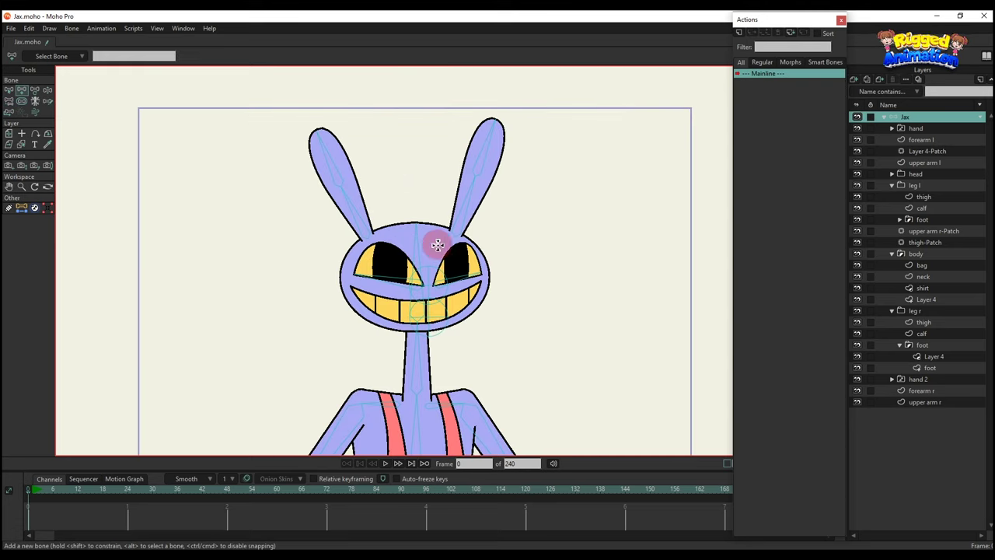
{"action": "right_click", "coordinate": [436, 244], "text": "alt"}
{"action": "left_click", "coordinate": [51, 186]}
{"action": "left_click", "coordinate": [494, 268]}
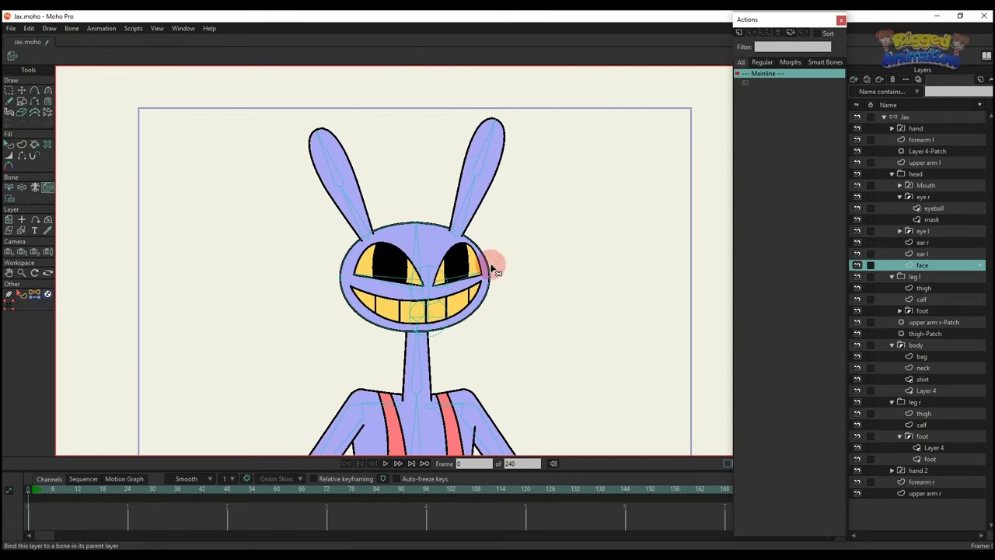
{"action": "left_click", "coordinate": [416, 254]}
Bind the mask layers of eye l and eye r to the bones along their respective lower eye edges
{"action": "scroll", "coordinate": [392, 266], "scroll_direction": "up", "scroll_amount": 3}
{"action": "left_click", "coordinate": [350, 260], "text": "ctrl+alt"}
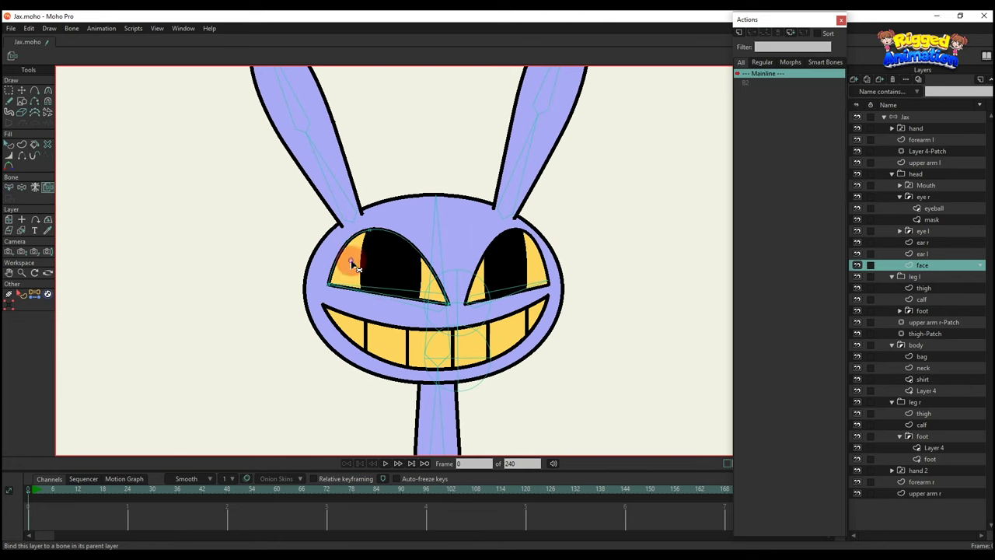
{"action": "left_click", "coordinate": [392, 297]}
{"action": "left_click", "coordinate": [536, 287], "text": "ctrl+alt"}
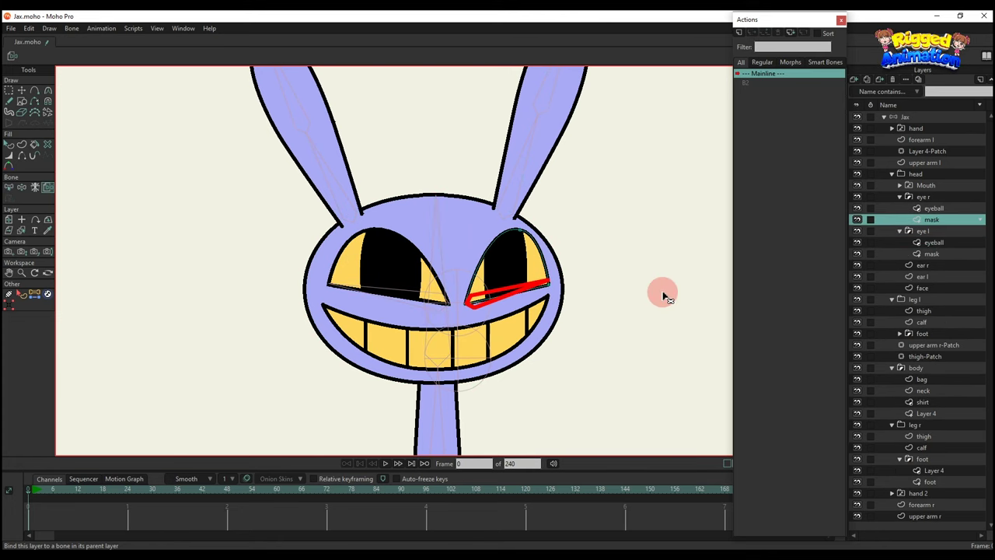
Identify the Mouth layer by toggling its visibility and bind it to the circular mouth control bone
{"action": "left_click", "coordinate": [927, 186]}
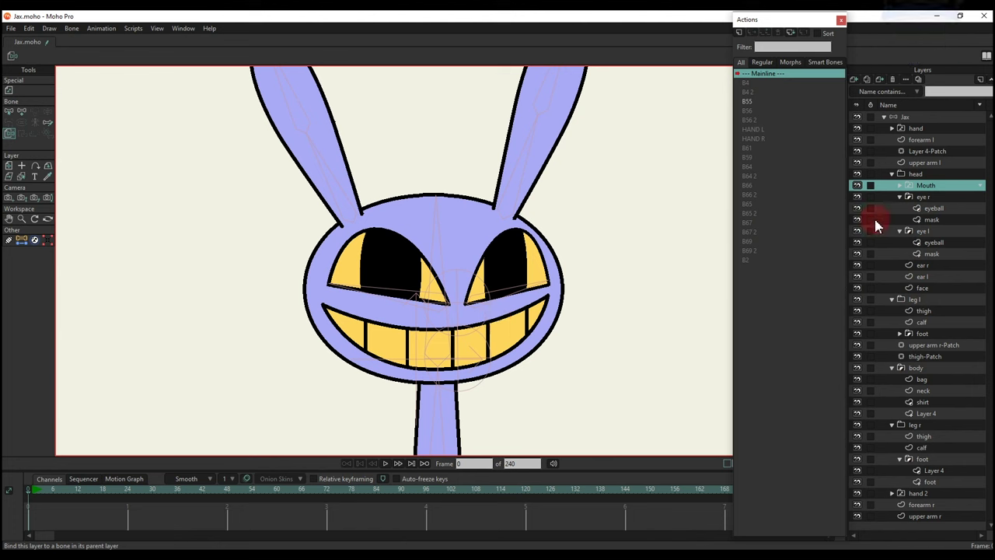
{"action": "left_click", "coordinate": [857, 186]}
{"action": "left_click", "coordinate": [857, 186]}
{"action": "left_click", "coordinate": [492, 353]}
{"action": "scroll", "coordinate": [411, 279], "scroll_direction": "down", "scroll_amount": 2}
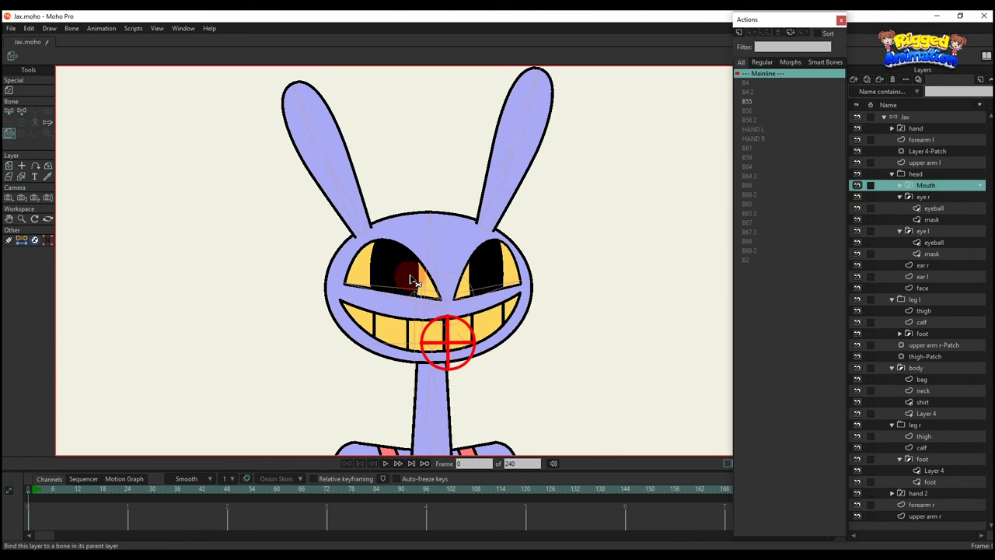
Bind the base and middle points of the ear l layer to the lower bone of that ear
{"action": "left_click_drag", "start_coordinate": [410, 280], "coordinate": [425, 323]}
{"action": "left_click", "coordinate": [364, 239], "text": "ctrl+alt"}
{"action": "key", "text": "b"}
{"action": "left_click", "coordinate": [359, 247]}
{"action": "left_click_drag", "start_coordinate": [349, 263], "coordinate": [345, 237]}
{"action": "key", "text": "i"}
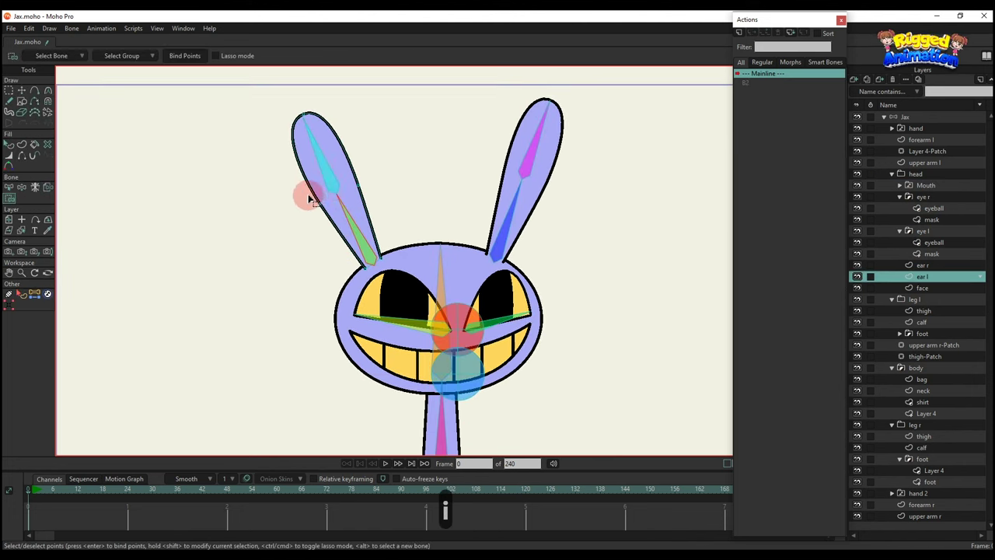
{"action": "left_click", "coordinate": [309, 199]}
{"action": "left_click", "coordinate": [175, 65]}
Bind the tip points of the ear l layer to the upper bone of that ear
{"action": "key", "text": "b"}
{"action": "left_click", "coordinate": [314, 152]}
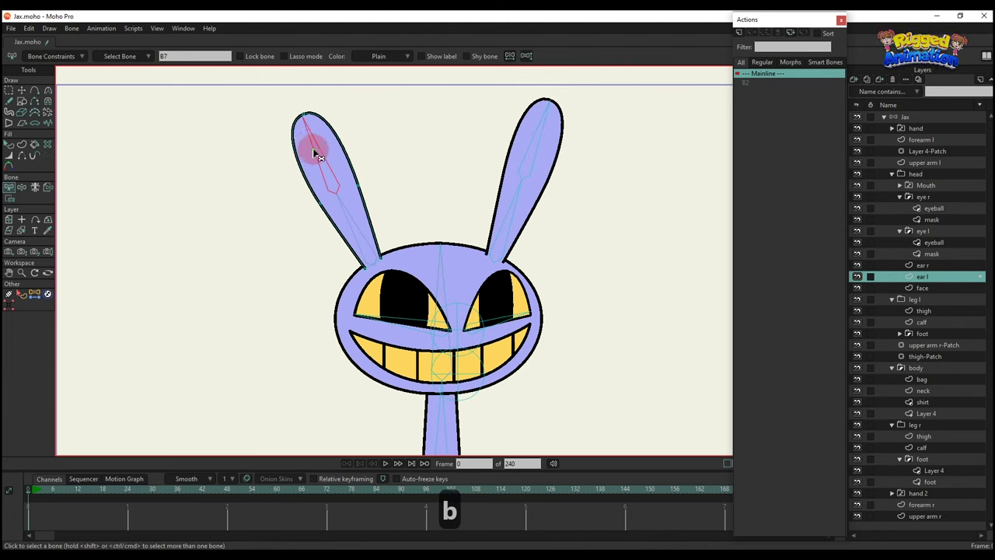
{"action": "key", "text": "i"}
{"action": "left_click_drag", "start_coordinate": [285, 99], "coordinate": [325, 123]}
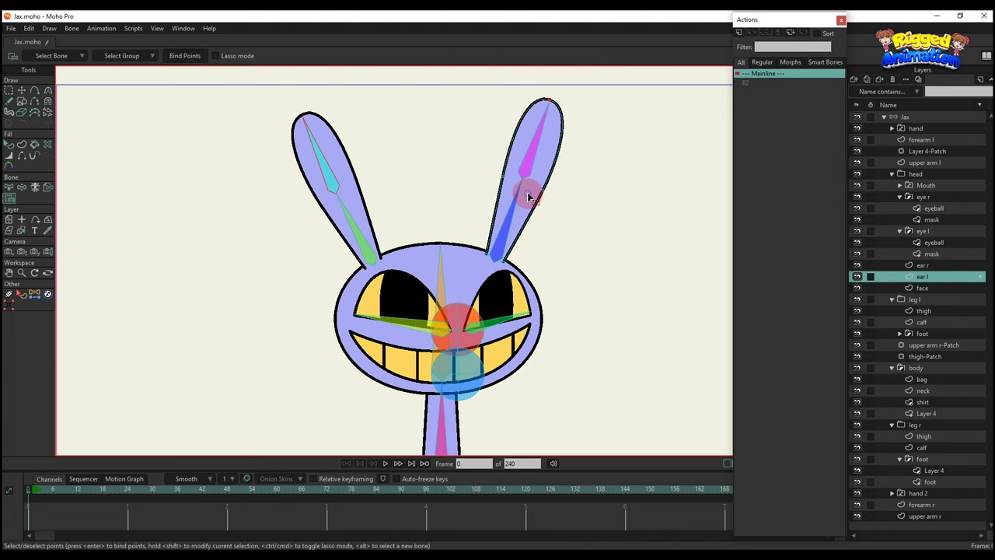
Bind the base and middle points of the ear r layer to the lower bone of that ear
{"action": "left_click", "coordinate": [528, 193], "text": "ctrl+alt"}
{"action": "key", "text": "b"}
{"action": "key", "text": "i"}
{"action": "left_click", "coordinate": [183, 59]}
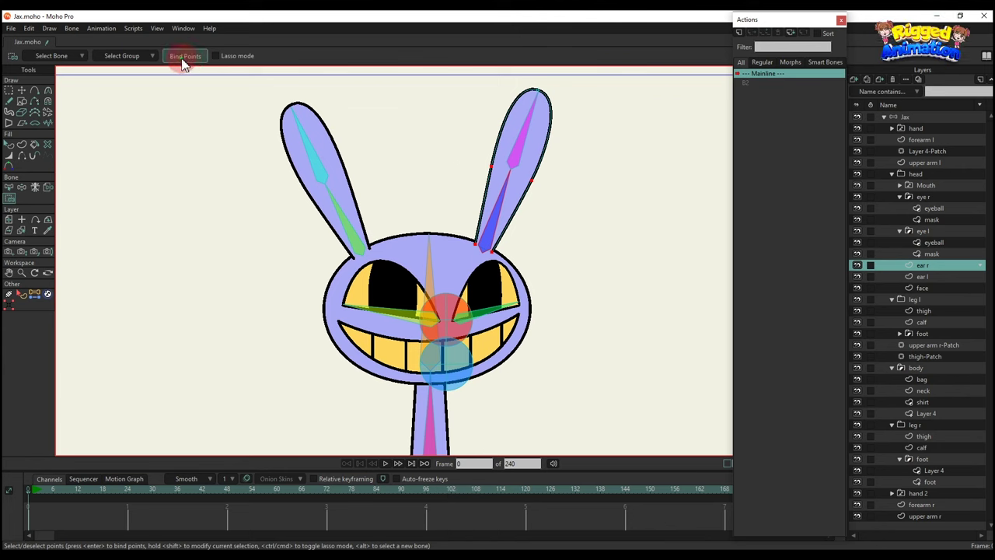
Bind the tip point of the ear r layer to the upper bone of that ear
{"action": "key", "text": "b"}
{"action": "left_click", "coordinate": [526, 145]}
{"action": "left_click_drag", "start_coordinate": [534, 125], "coordinate": [526, 146]}
{"action": "key", "text": "i"}
{"action": "left_click_drag", "start_coordinate": [505, 91], "coordinate": [560, 145]}
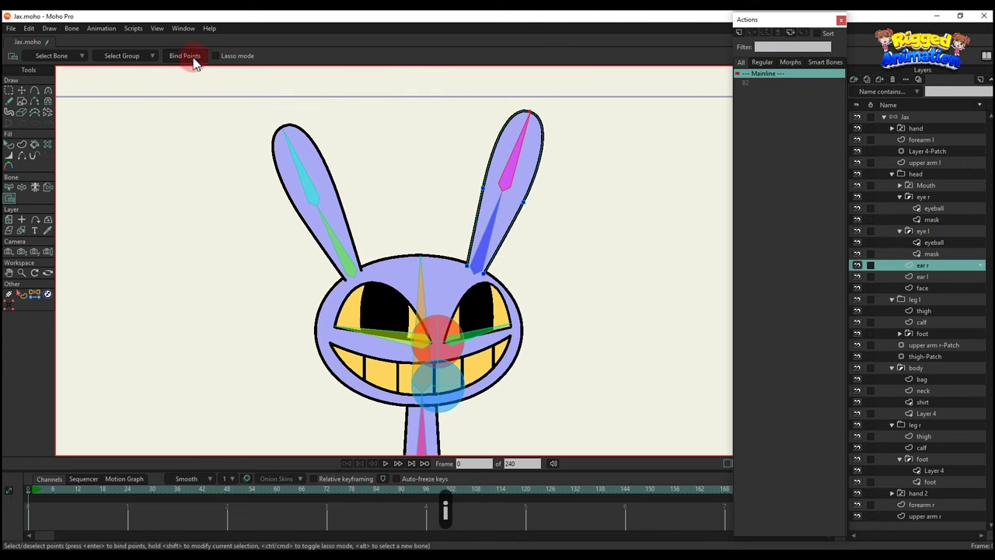
On the Jax bone layer, add a horizontal bone with two circular control bones above it beside the head, and adjust their positions
{"action": "left_click", "coordinate": [915, 119]}
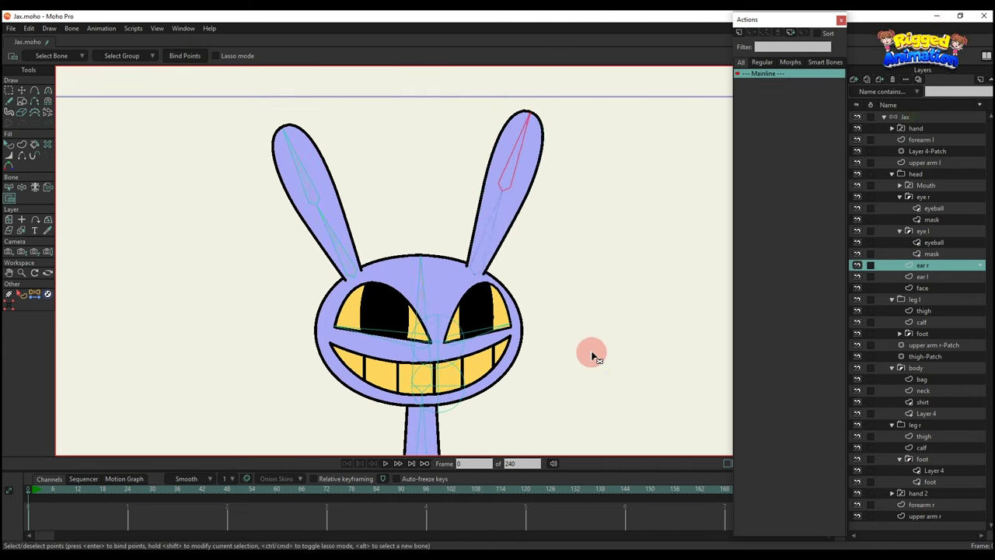
{"action": "left_click_drag", "start_coordinate": [446, 349], "coordinate": [395, 306]}
{"action": "key", "text": "b"}
{"action": "key", "text": "a"}
{"action": "left_click_drag", "start_coordinate": [502, 291], "coordinate": [586, 287]}
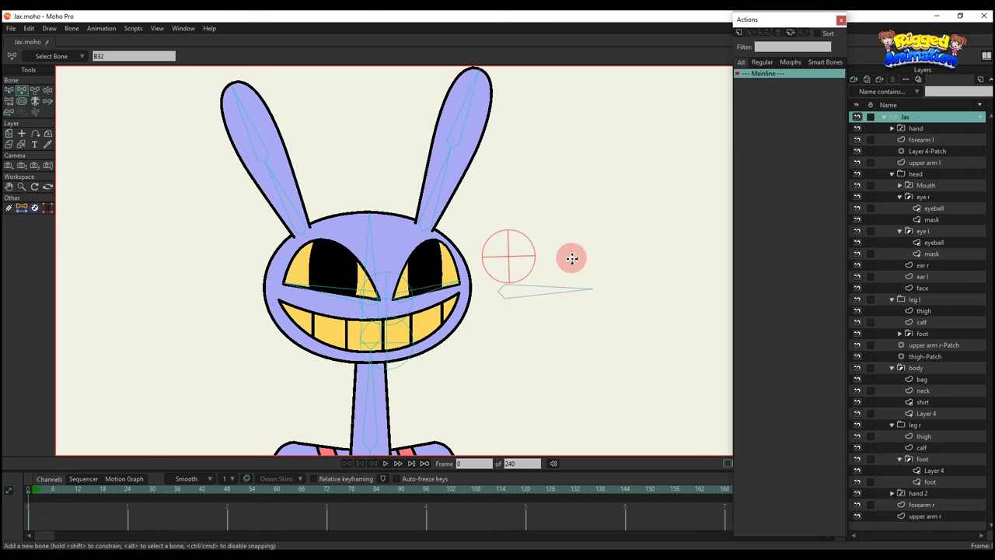
{"action": "key", "text": "t"}
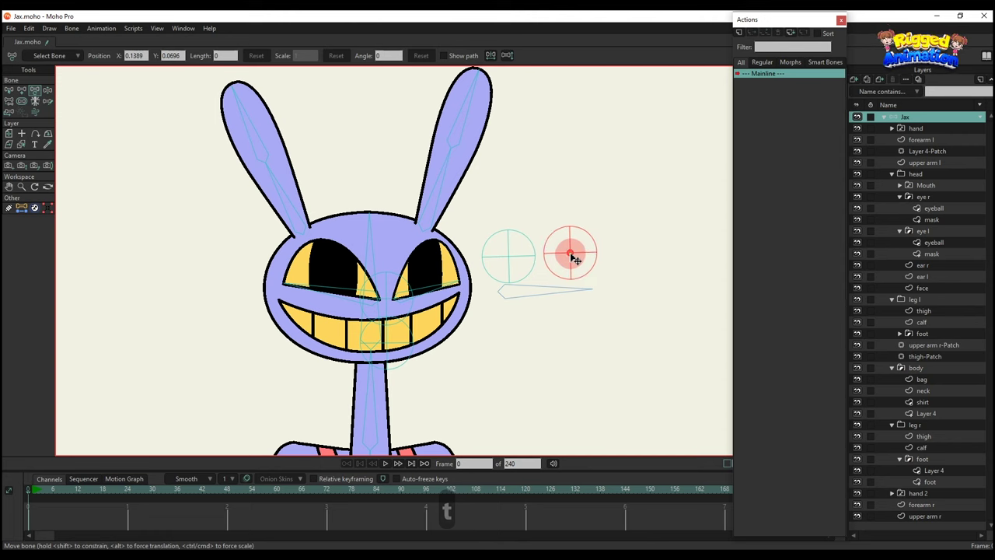
{"action": "left_click", "coordinate": [513, 256]}
{"action": "left_click_drag", "start_coordinate": [505, 293], "coordinate": [527, 297]}
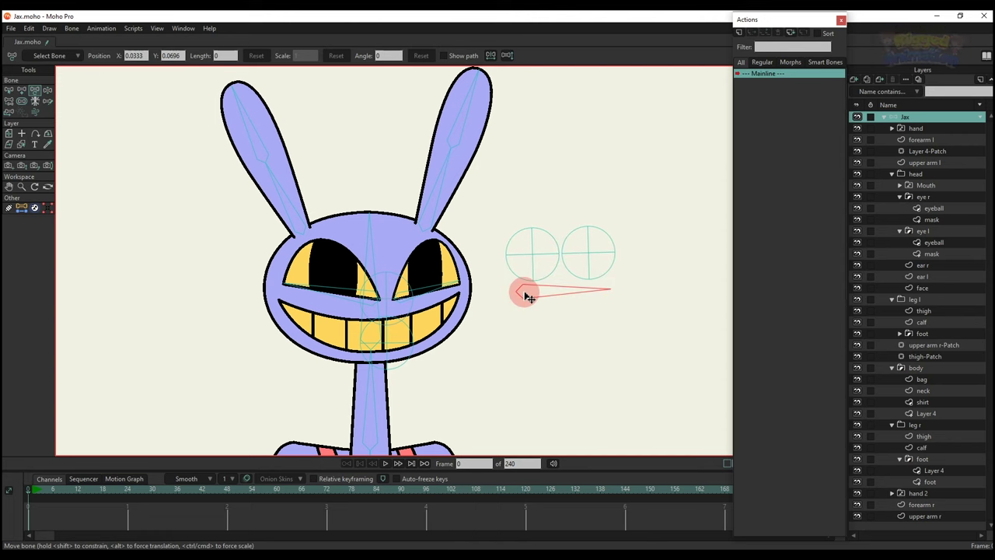
Reparent the horizontal bone beside the head, name it EYEBALLS and show its label
{"action": "key", "text": "p"}
{"action": "left_click", "coordinate": [430, 323]}
{"action": "key", "text": "b"}
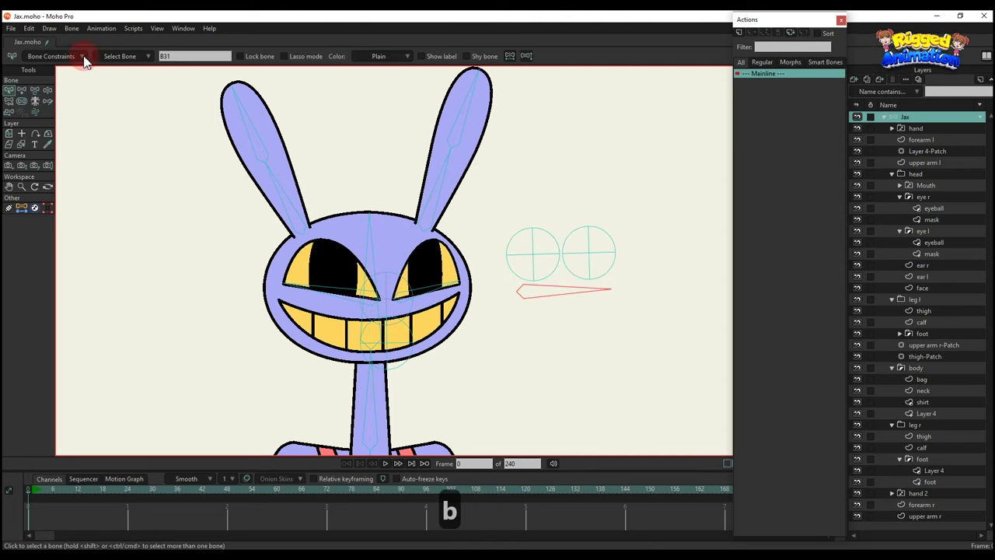
{"action": "key", "text": "Caps_Lock"}
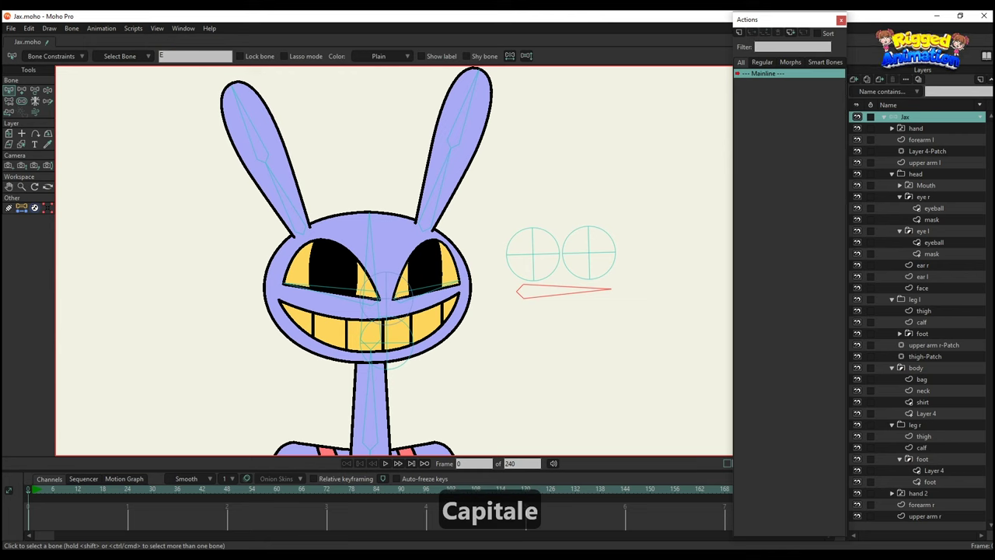
{"action": "type", "text": "EYEBALLS"}
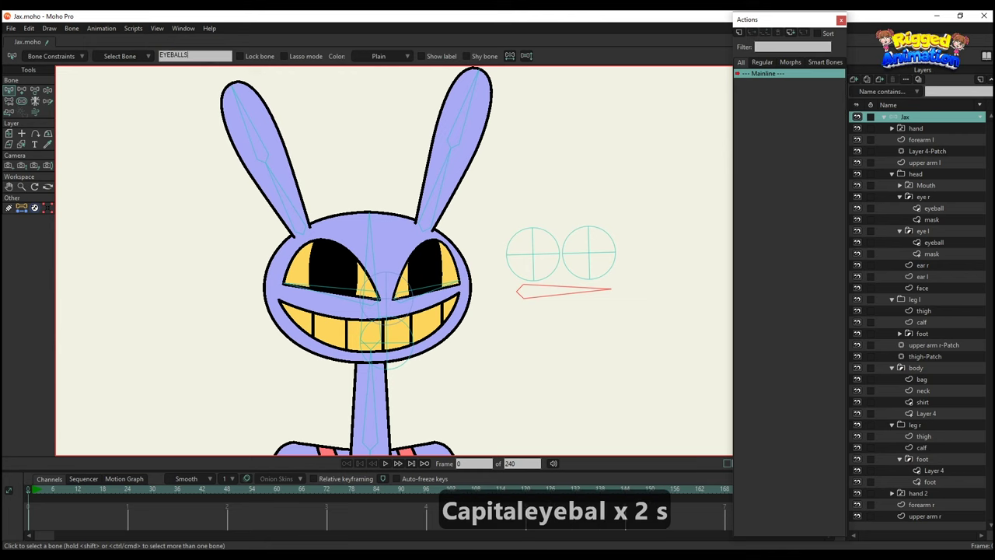
{"action": "key", "text": "Return"}
{"action": "left_click", "coordinate": [181, 56]}
{"action": "left_click", "coordinate": [423, 56]}
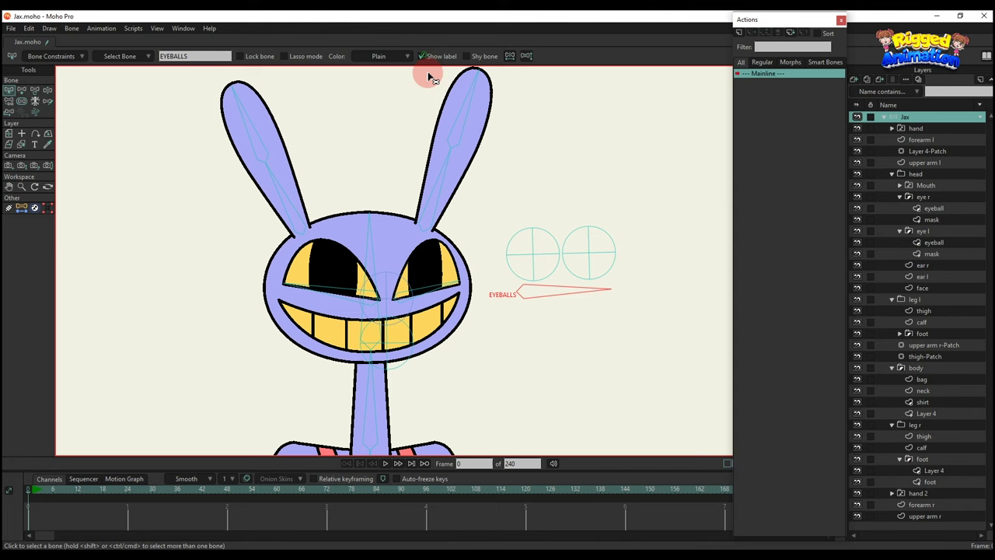
Bind the eyeball layers of eye r and eye l to their circular control bones above the EYEBALLS bone
{"action": "scroll", "coordinate": [447, 286], "scroll_direction": "up", "scroll_amount": 2}
{"action": "left_click", "coordinate": [433, 272], "text": "ctrl+alt"}
{"action": "left_click", "coordinate": [47, 187]}
{"action": "left_click", "coordinate": [525, 281]}
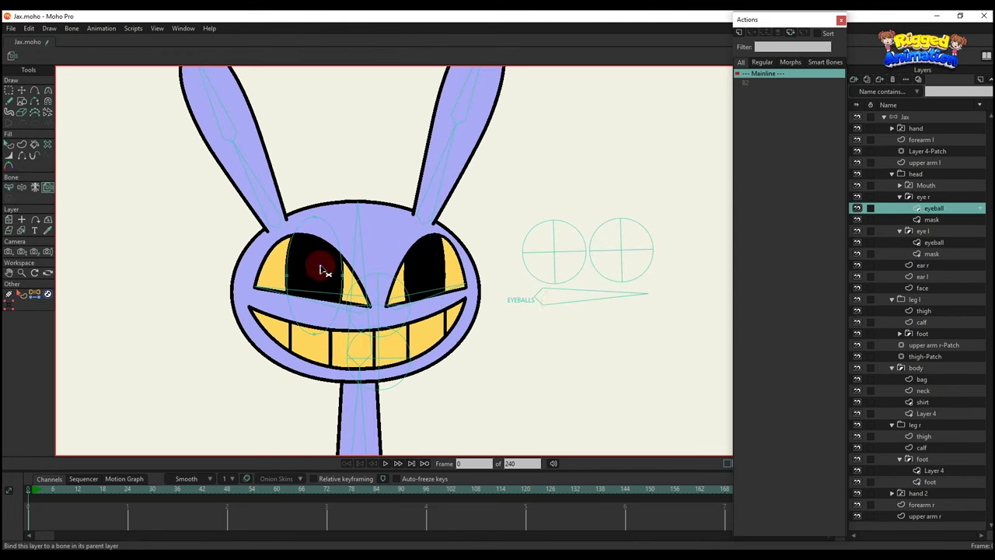
{"action": "left_click", "coordinate": [317, 266], "text": "ctrl+alt"}
{"action": "left_click", "coordinate": [541, 301]}
{"action": "left_click", "coordinate": [559, 246]}
{"action": "scroll", "coordinate": [443, 334], "scroll_direction": "down", "scroll_amount": 3}
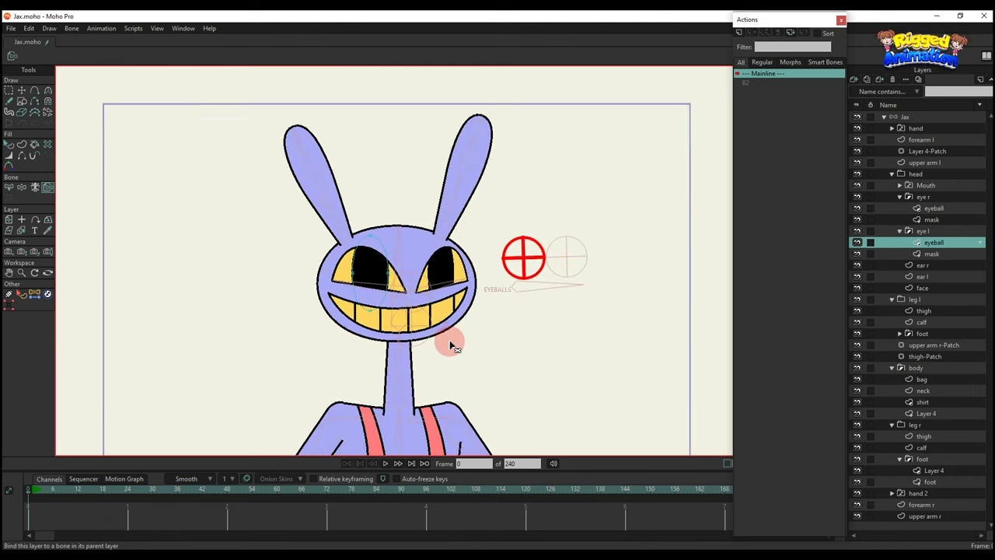
Bind the upper points of the neck layer to the head bone
{"action": "scroll", "coordinate": [417, 323], "scroll_direction": "up", "scroll_amount": 3}
{"action": "left_click", "coordinate": [412, 311], "text": "ctrl+alt"}
{"action": "key", "text": "b"}
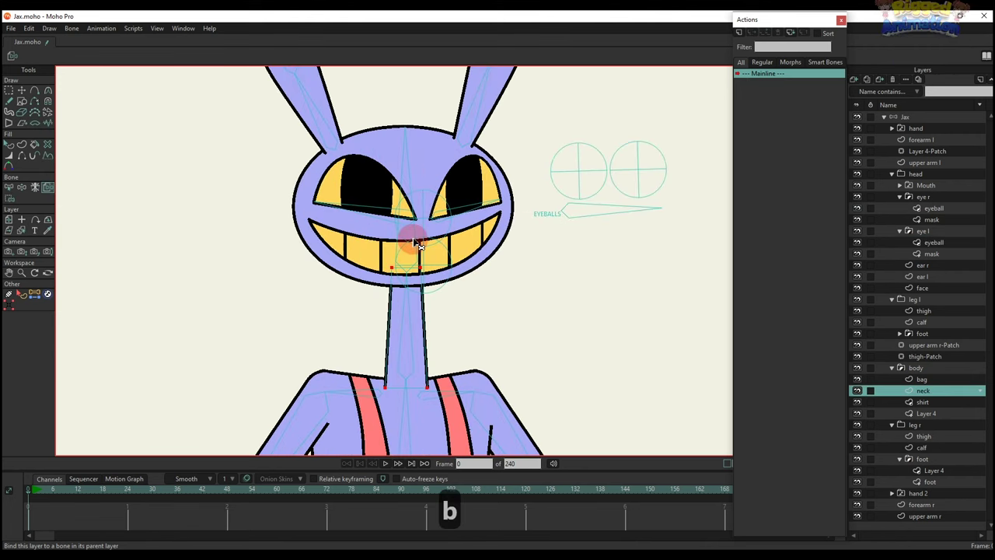
{"action": "left_click", "coordinate": [408, 233]}
{"action": "scroll", "coordinate": [405, 245], "scroll_direction": "up", "scroll_amount": 1}
{"action": "key", "text": "i"}
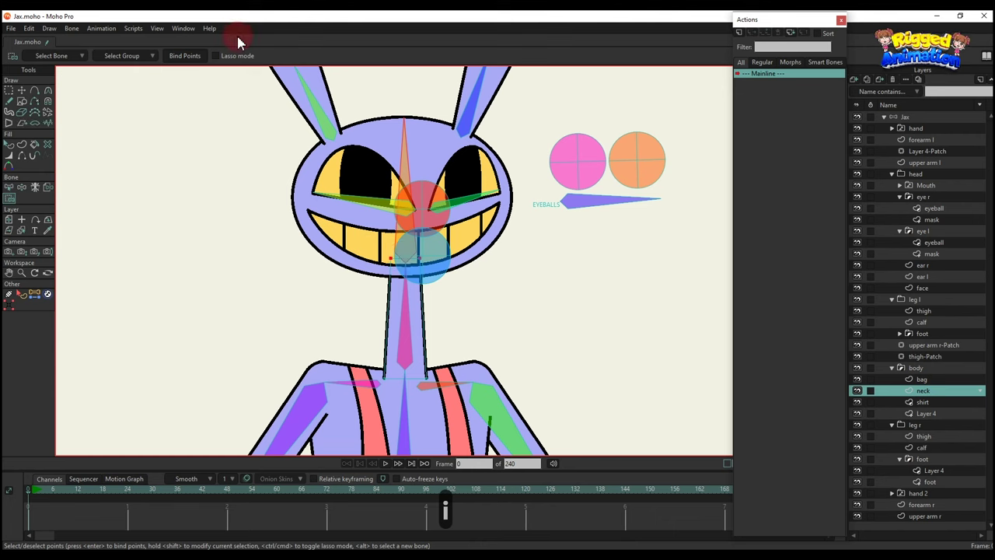
{"action": "left_click_drag", "start_coordinate": [384, 312], "coordinate": [401, 246]}
Bind the points at the base of the neck in the body's Layer 4 to the upper torso bone
{"action": "key", "text": "b"}
{"action": "left_click", "coordinate": [423, 343]}
{"action": "scroll", "coordinate": [423, 356], "scroll_direction": "down", "scroll_amount": 2}
{"action": "left_click_drag", "start_coordinate": [420, 356], "coordinate": [405, 234]}
{"action": "left_click", "coordinate": [405, 234], "text": "ctrl+alt"}
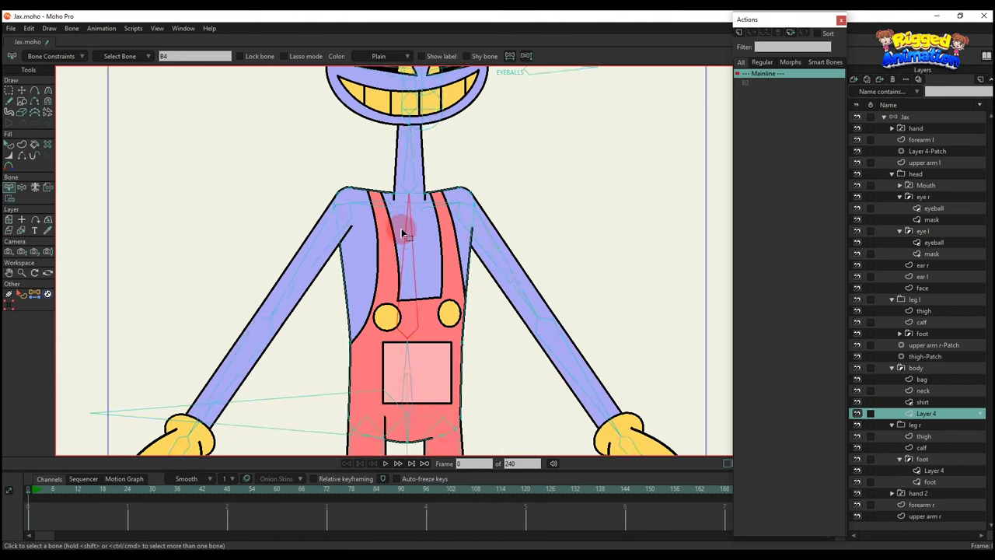
{"action": "key", "text": "i"}
{"action": "left_click", "coordinate": [438, 245]}
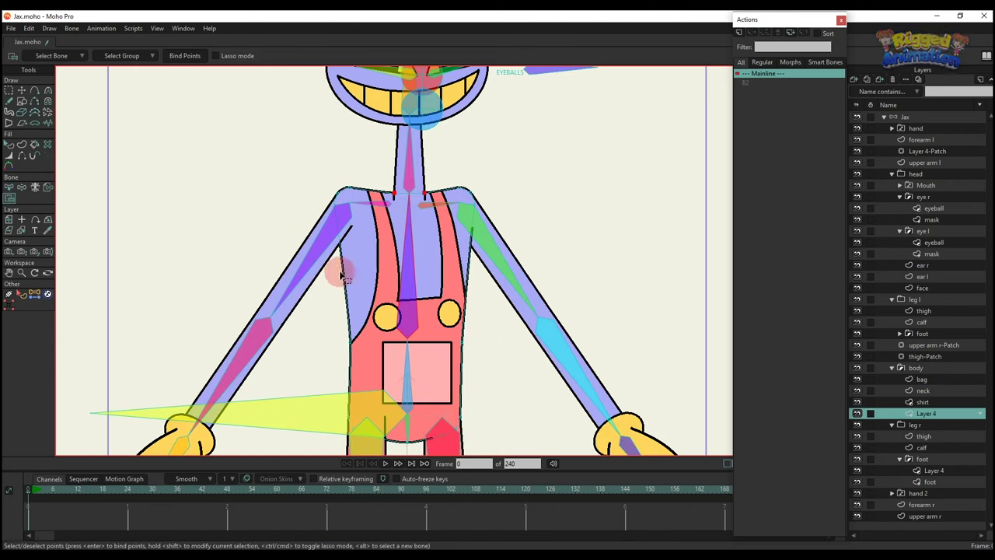
Bind the two waist side points of the body's Layer 4 to the lower torso bone
{"action": "left_click_drag", "start_coordinate": [377, 353], "coordinate": [378, 318]}
{"action": "key", "text": "b"}
{"action": "left_click", "coordinate": [385, 336]}
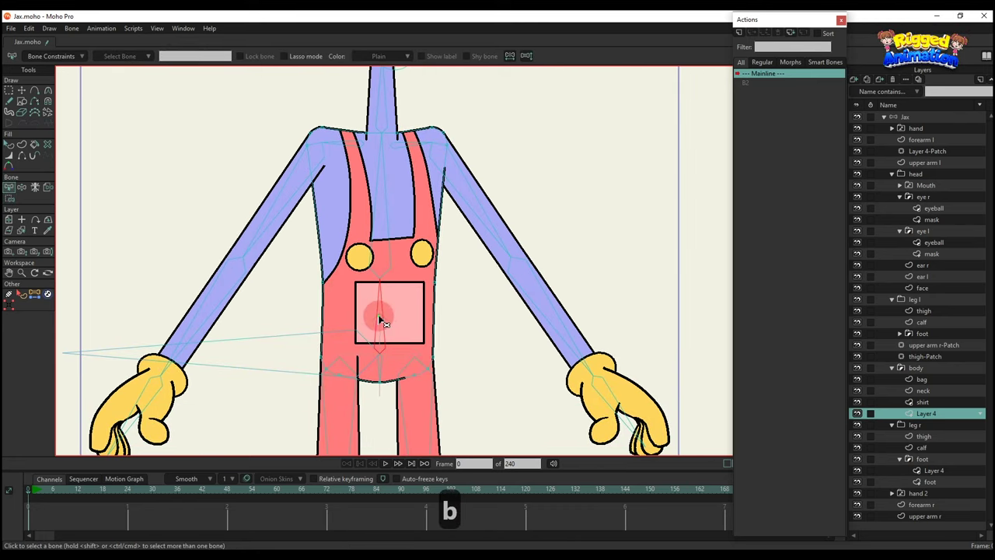
{"action": "key", "text": "i"}
{"action": "left_click", "coordinate": [122, 70]}
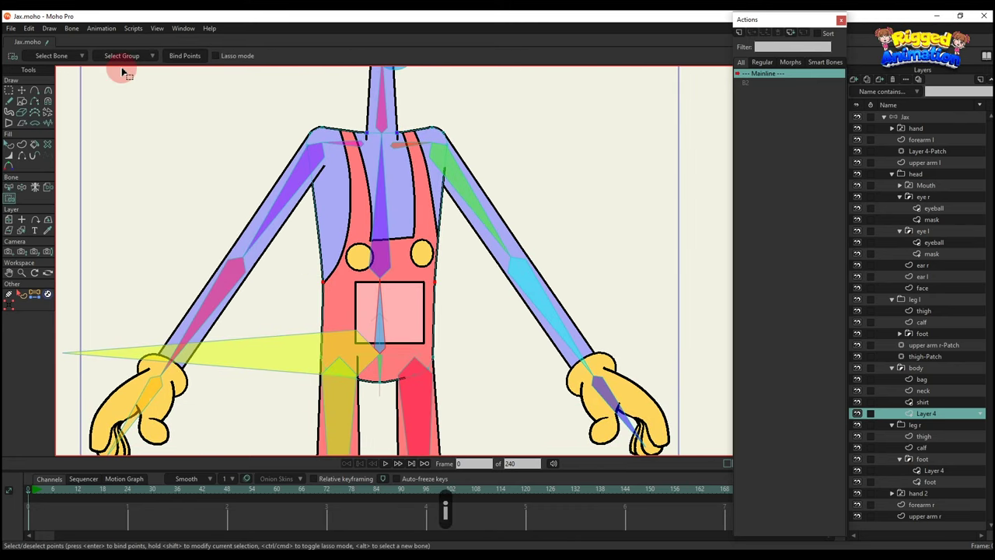
Bind the hip and crotch points of the body's Layer 4 to the small hip bone B2
{"action": "key", "text": "b"}
{"action": "left_click", "coordinate": [380, 372]}
{"action": "left_click_drag", "start_coordinate": [372, 354], "coordinate": [350, 302]}
{"action": "key", "text": "i"}
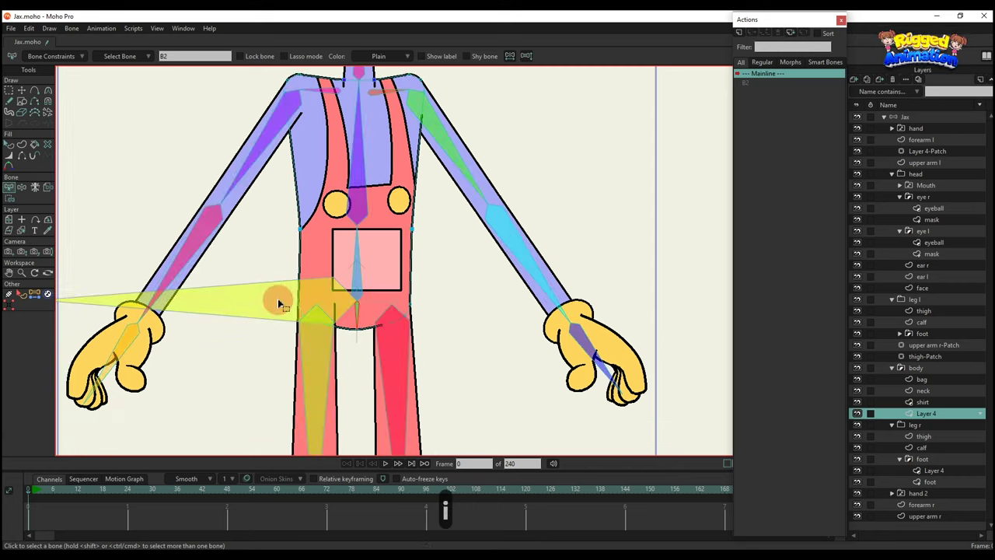
{"action": "left_click_drag", "start_coordinate": [277, 298], "coordinate": [432, 343]}
{"action": "left_click", "coordinate": [184, 59]}
Bind the shirt layer's chest, mid-strap and button points to the upper torso bone
{"action": "left_click_drag", "start_coordinate": [377, 125], "coordinate": [371, 233]}
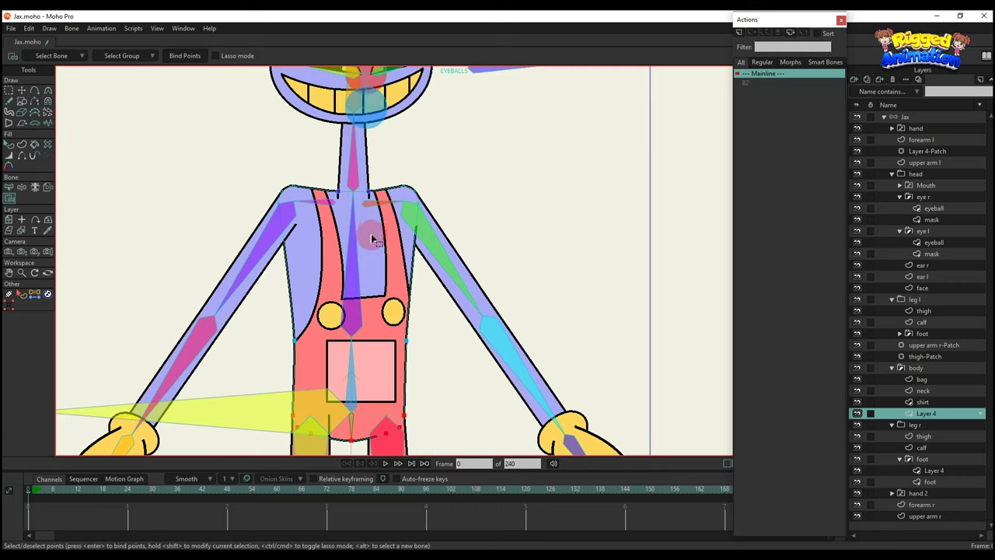
{"action": "scroll", "coordinate": [345, 218], "scroll_direction": "up", "scroll_amount": 2}
{"action": "left_click", "coordinate": [349, 208], "text": "ctrl+alt"}
{"action": "key", "text": "b"}
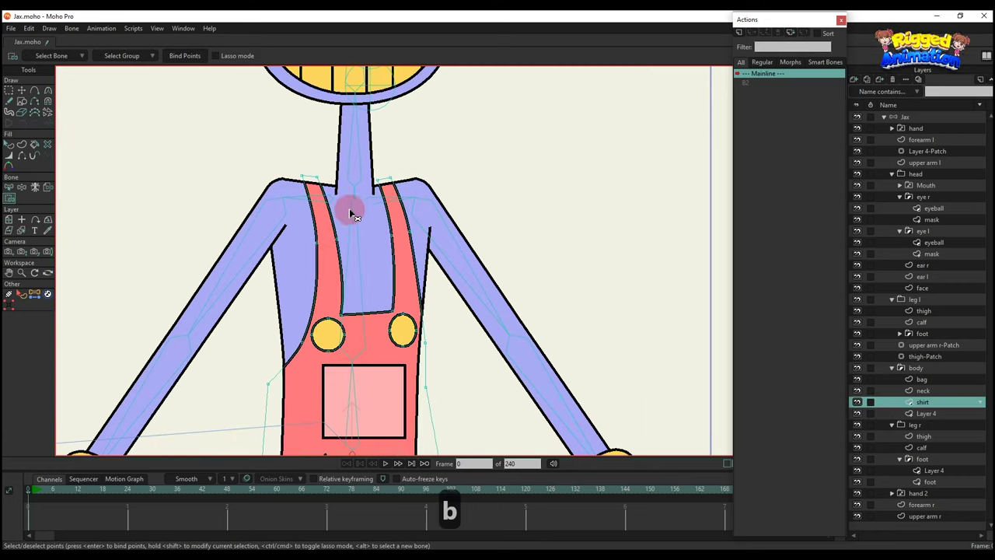
{"action": "left_click", "coordinate": [349, 274]}
{"action": "key", "text": "i"}
{"action": "left_click", "coordinate": [311, 226]}
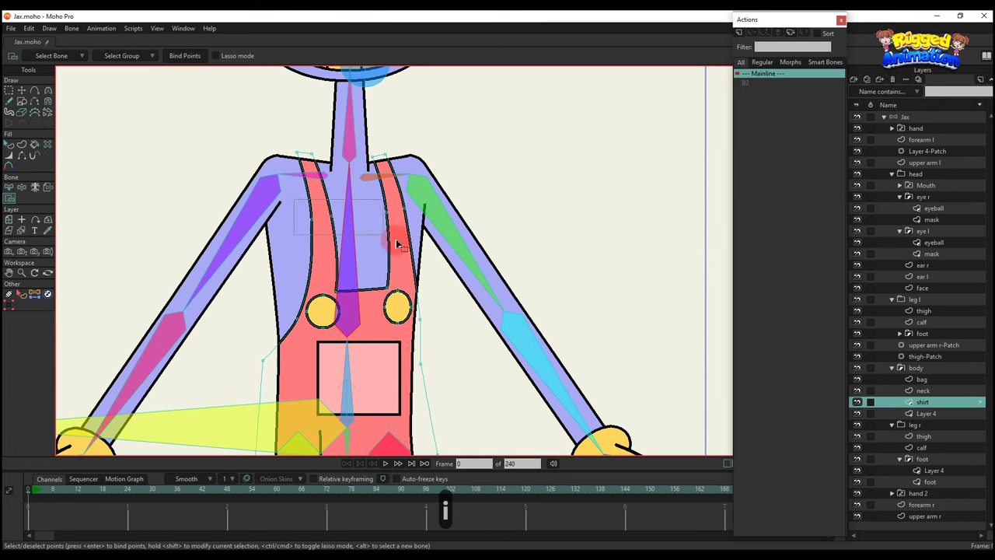
{"action": "mouse_move", "coordinate": [432, 262]}
{"action": "left_mouse_down"}
{"action": "mouse_move", "coordinate": [374, 314]}
{"action": "mouse_move", "coordinate": [460, 340]}
{"action": "left_mouse_up"}
{"action": "left_click", "coordinate": [186, 59]}
Bind the two waist side points of the shirt layer to the lower torso bone
{"action": "key", "text": "b"}
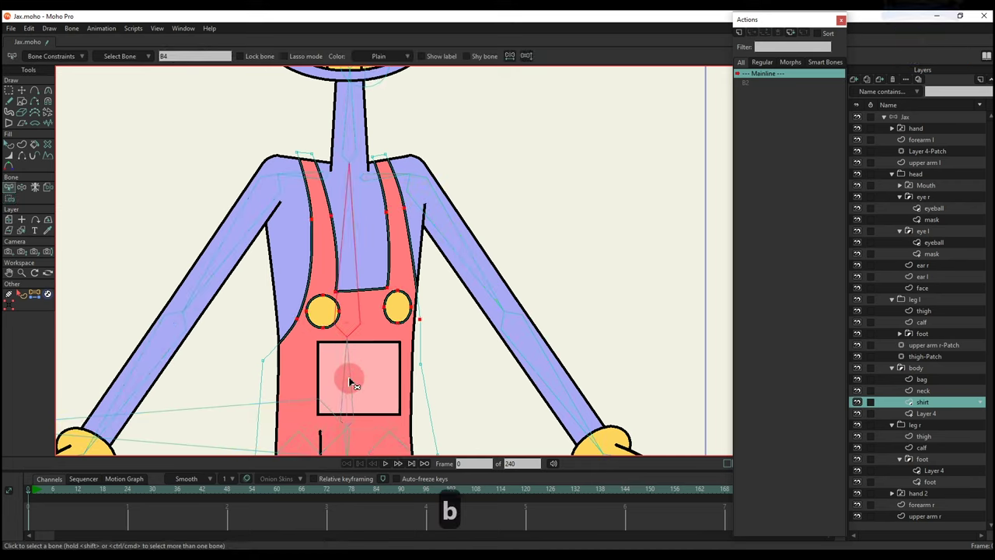
{"action": "left_click", "coordinate": [350, 380]}
{"action": "left_click_drag", "start_coordinate": [350, 377], "coordinate": [325, 245]}
{"action": "key", "text": "i"}
{"action": "left_click_drag", "start_coordinate": [224, 226], "coordinate": [236, 235]}
{"action": "left_click", "coordinate": [383, 274]}
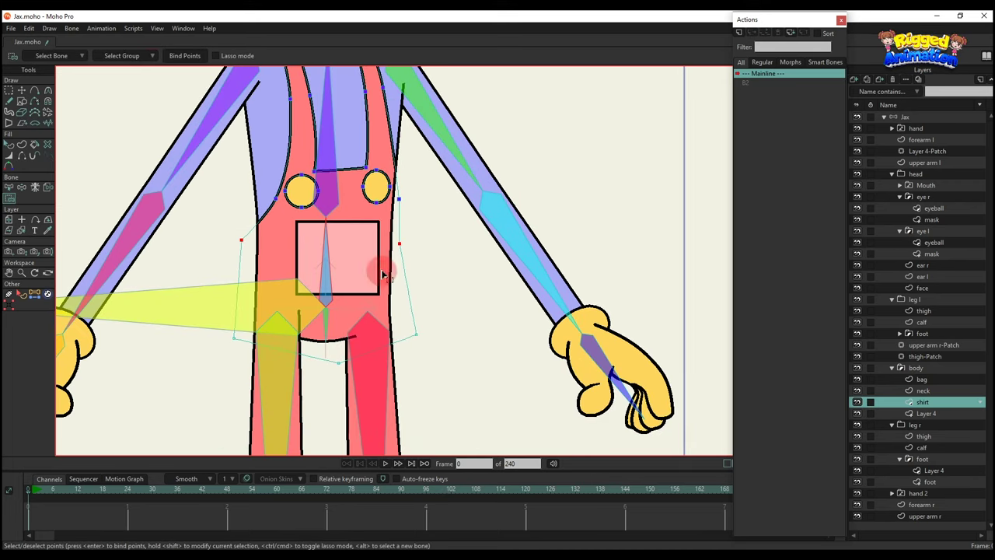
Bind the lower points of the shirt layer to the small hip bone B2
{"action": "key", "text": "b"}
{"action": "left_click", "coordinate": [326, 333]}
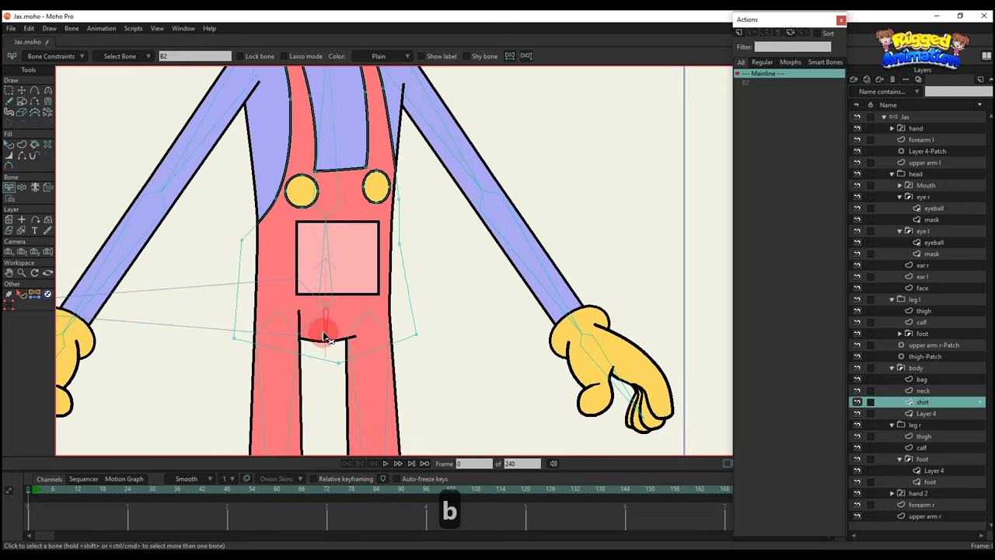
{"action": "left_click_drag", "start_coordinate": [327, 332], "coordinate": [320, 307]}
{"action": "key", "text": "i"}
{"action": "left_click_drag", "start_coordinate": [217, 293], "coordinate": [414, 342]}
{"action": "left_click", "coordinate": [185, 59]}
Bind the shirt strap's top points on the upper arm l side to the collar bone on that side
{"action": "scroll", "coordinate": [365, 215], "scroll_direction": "down", "scroll_amount": 1}
{"action": "left_click_drag", "start_coordinate": [367, 215], "coordinate": [358, 327]}
{"action": "scroll", "coordinate": [333, 250], "scroll_direction": "up", "scroll_amount": 1}
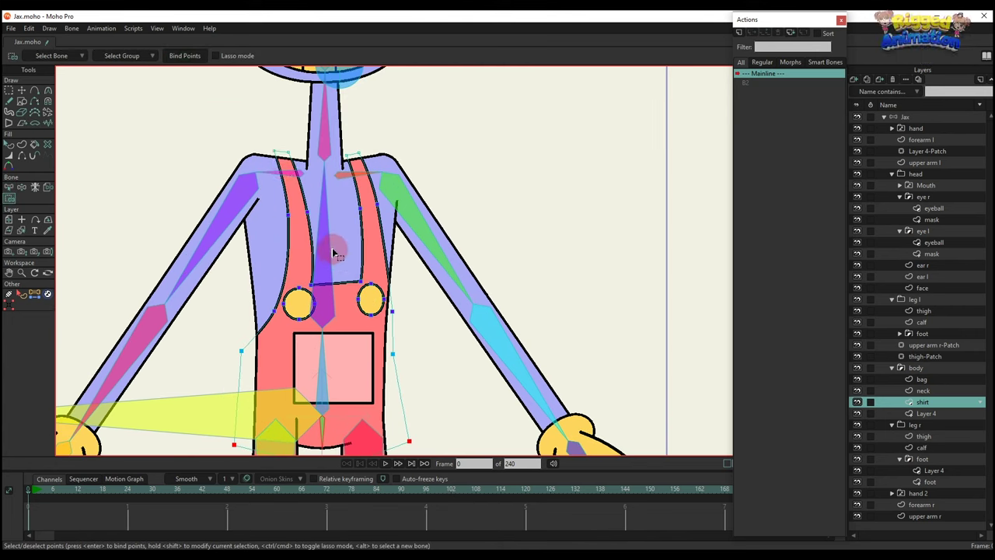
{"action": "key", "text": "b"}
{"action": "left_click", "coordinate": [278, 172]}
{"action": "scroll", "coordinate": [273, 144], "scroll_direction": "up", "scroll_amount": 3}
{"action": "key", "text": "i"}
{"action": "left_click_drag", "start_coordinate": [264, 131], "coordinate": [326, 185]}
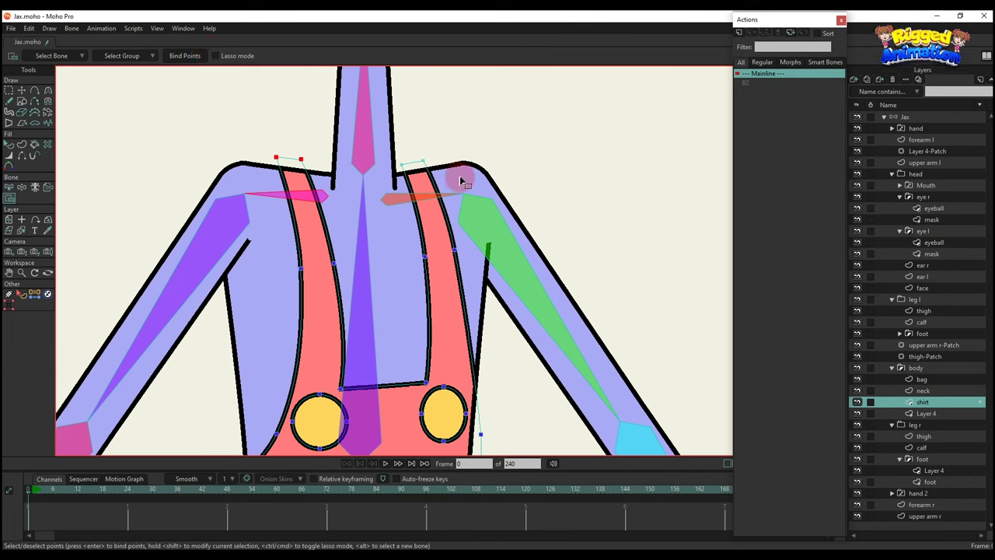
Bind the shirt strap's top points on the upper arm r side to the collar bone on that side
{"action": "key", "text": "b"}
{"action": "left_click", "coordinate": [431, 197]}
{"action": "key", "text": "i"}
{"action": "left_click", "coordinate": [244, 86]}
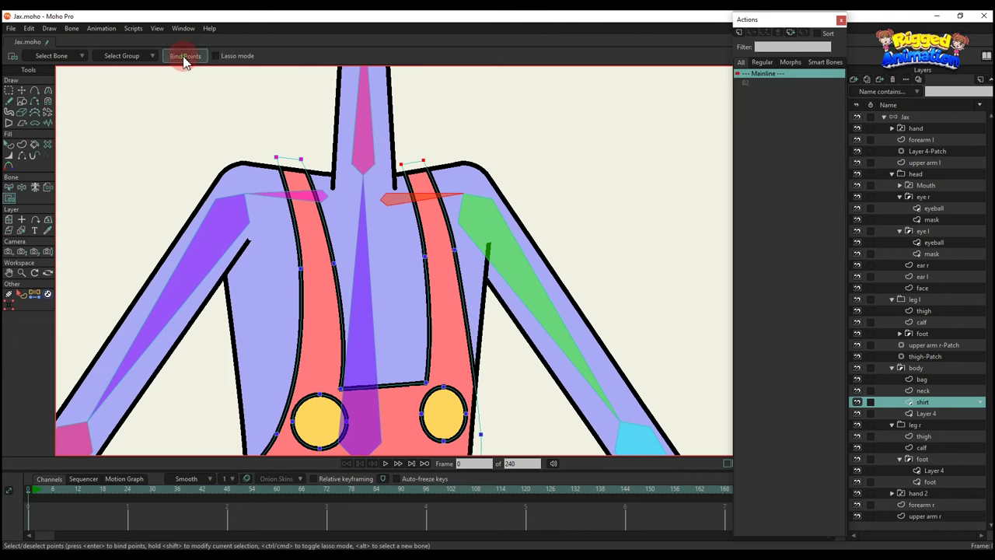
Bind the shoulder points of the body's Layer 4 on the upper arm l side to that side's collar bone
{"action": "scroll", "coordinate": [288, 175], "scroll_direction": "down", "scroll_amount": 2}
{"action": "left_click", "coordinate": [283, 193]}
{"action": "left_click_drag", "start_coordinate": [282, 249], "coordinate": [306, 241]}
{"action": "right_click", "coordinate": [306, 240], "text": "alt"}
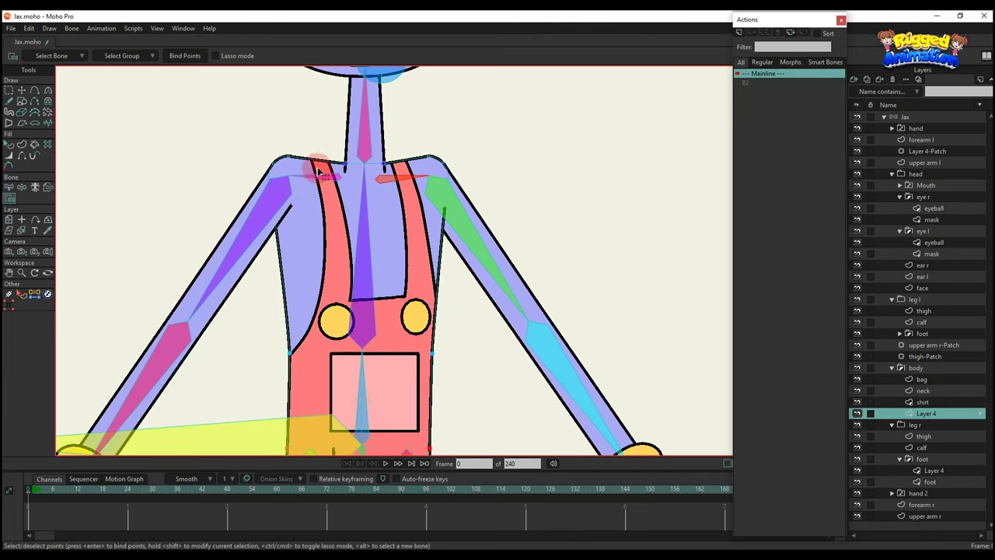
{"action": "key", "text": "b"}
{"action": "left_click", "coordinate": [315, 177]}
{"action": "key", "text": "i"}
{"action": "key", "text": "i"}
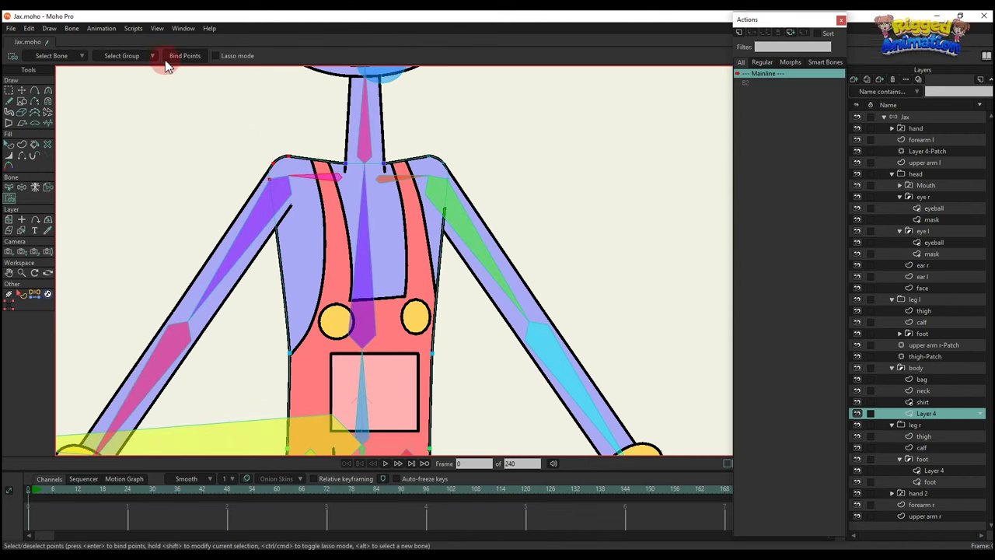
Bind the shoulder points of the body's Layer 4 on the upper arm r side to that side's collar bone
{"action": "key", "text": "b"}
{"action": "left_click", "coordinate": [409, 177]}
{"action": "left_click_drag", "start_coordinate": [420, 175], "coordinate": [409, 162]}
{"action": "key", "text": "i"}
{"action": "left_click_drag", "start_coordinate": [411, 121], "coordinate": [498, 194]}
Bind the whole upper arm l layer to its upper arm bone
{"action": "left_click", "coordinate": [251, 242], "text": "ctrl+alt"}
{"action": "key", "text": "b"}
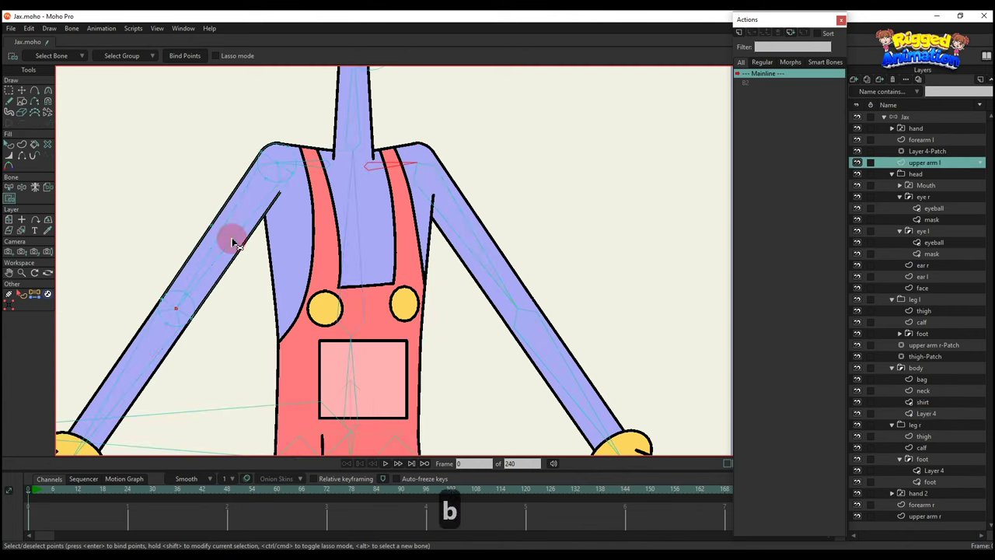
{"action": "left_click", "coordinate": [49, 189]}
{"action": "left_click", "coordinate": [233, 236]}
{"action": "left_click_drag", "start_coordinate": [194, 321], "coordinate": [288, 259]}
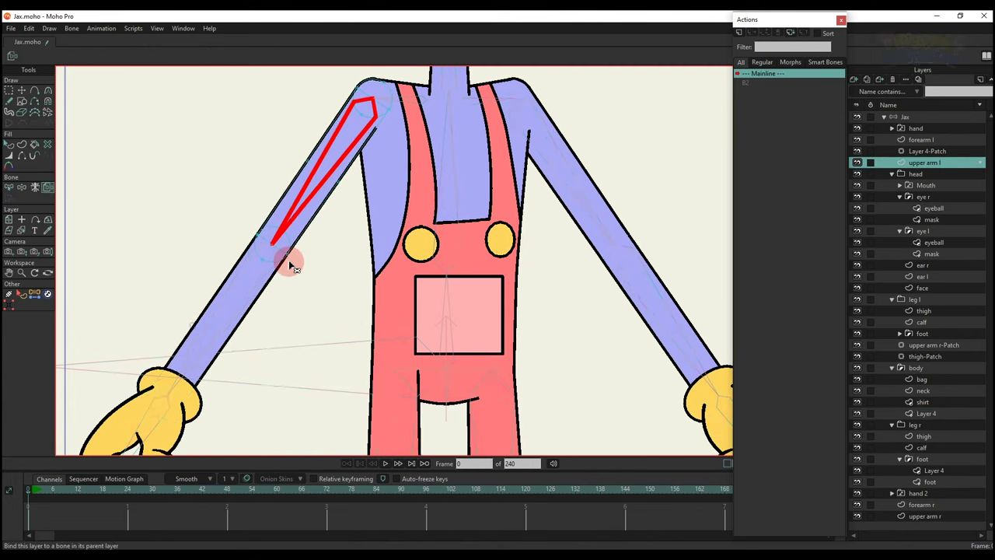
Bind the forearm l layer to its forearm bone and the hand layer to the hand bone on that side
{"action": "left_click", "coordinate": [243, 287], "text": "ctrl+alt"}
{"action": "left_click", "coordinate": [250, 304]}
{"action": "left_click", "coordinate": [919, 129]}
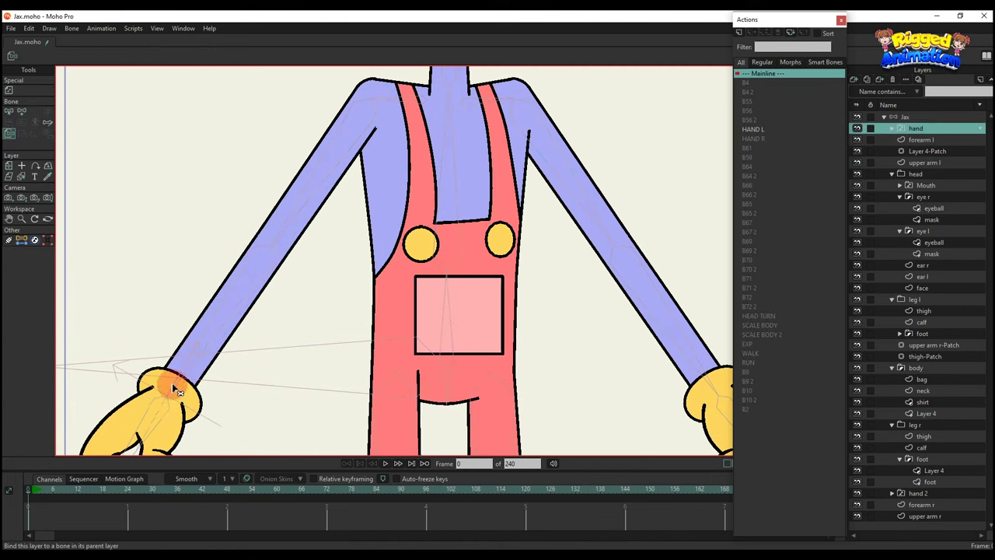
{"action": "left_click", "coordinate": [156, 416]}
Bind the upper arm r, forearm r and hand 2 layers to their matching arm bones
{"action": "left_click", "coordinate": [565, 248], "text": "ctrl+alt"}
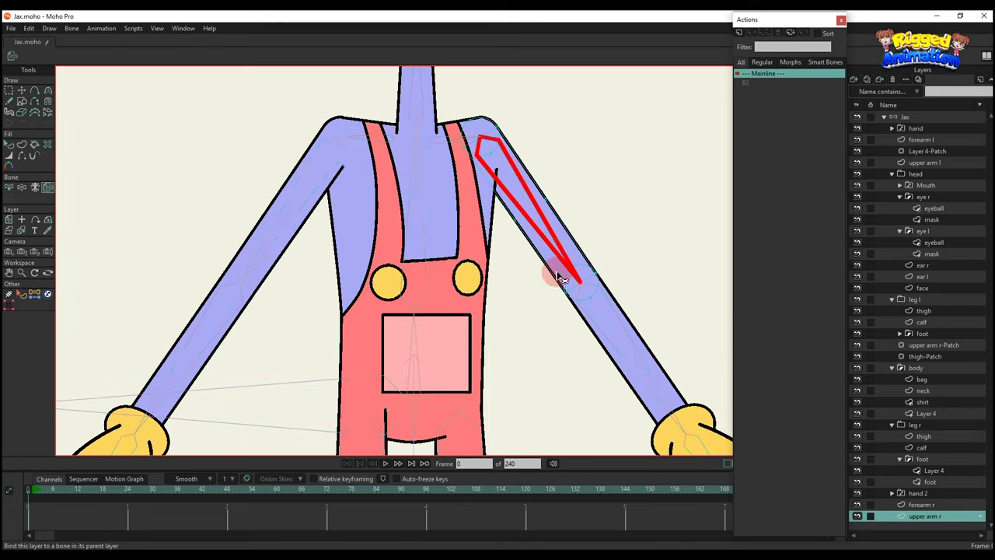
{"action": "left_click", "coordinate": [472, 257], "text": "ctrl+alt"}
{"action": "left_click", "coordinate": [925, 493]}
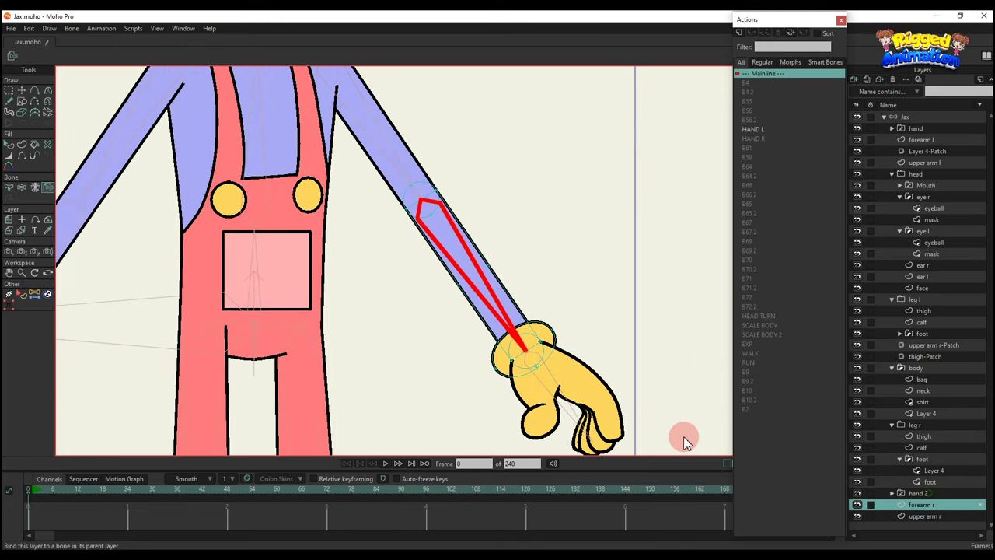
{"action": "left_click", "coordinate": [564, 393]}
{"action": "scroll", "coordinate": [513, 332], "scroll_direction": "down", "scroll_amount": 2}
{"action": "left_click_drag", "start_coordinate": [513, 333], "coordinate": [511, 303]}
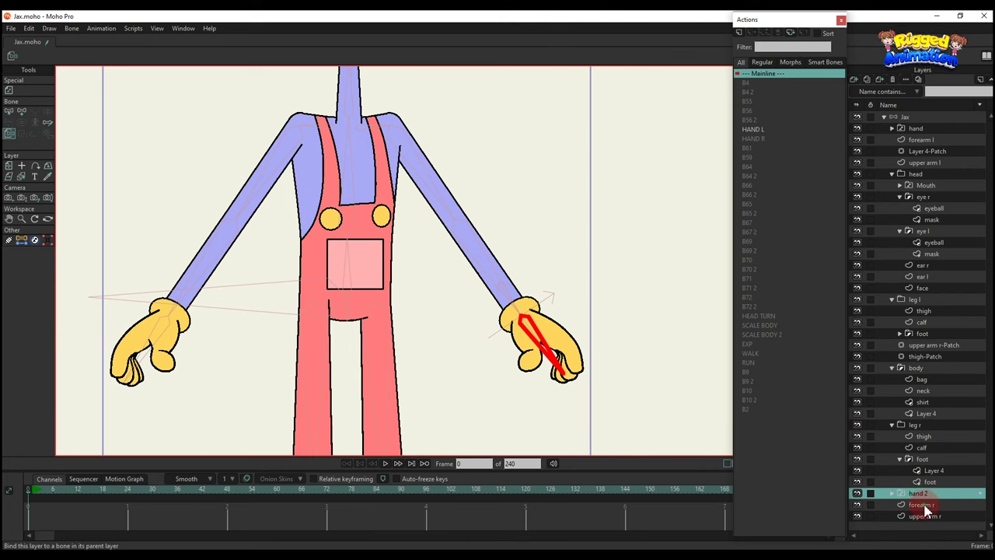
Group the hand 2 and forearm r layers and name the group "forearm r"
{"action": "left_click", "coordinate": [924, 505], "text": "shift"}
{"action": "right_click", "coordinate": [930, 506]}
{"action": "left_click", "coordinate": [941, 516]}
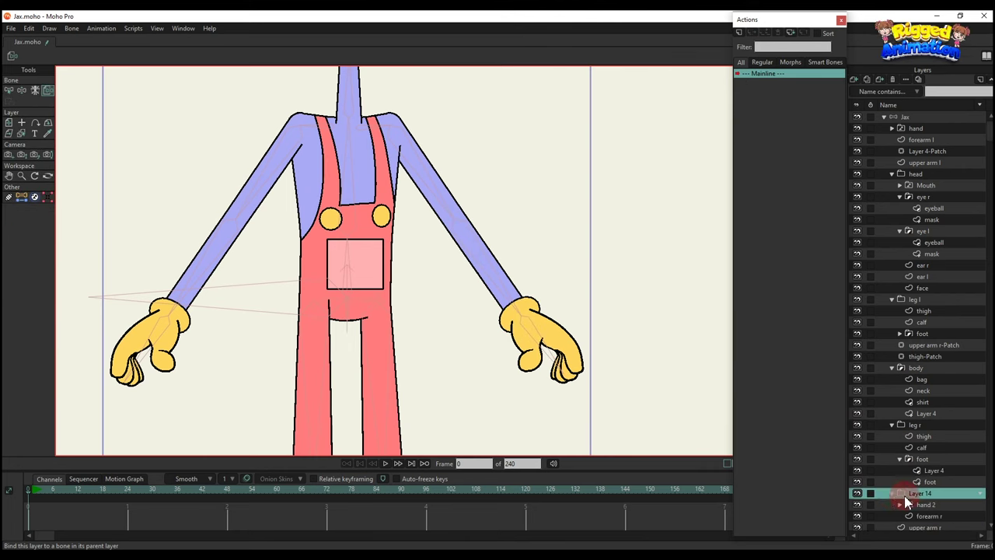
{"action": "left_click", "coordinate": [892, 494]}
{"action": "double_click", "coordinate": [926, 493]}
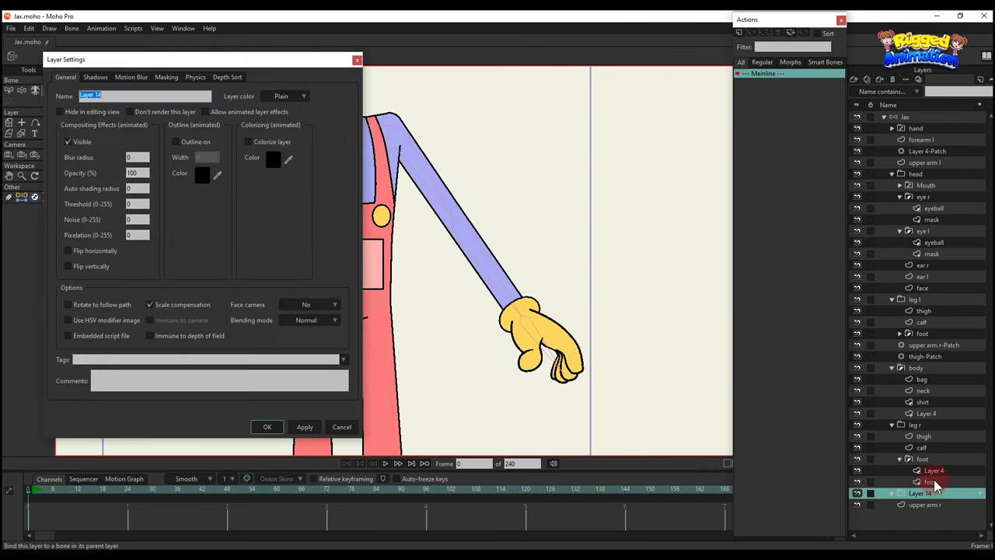
{"action": "type", "text": "forearm r"}
{"action": "key", "text": "Return"}
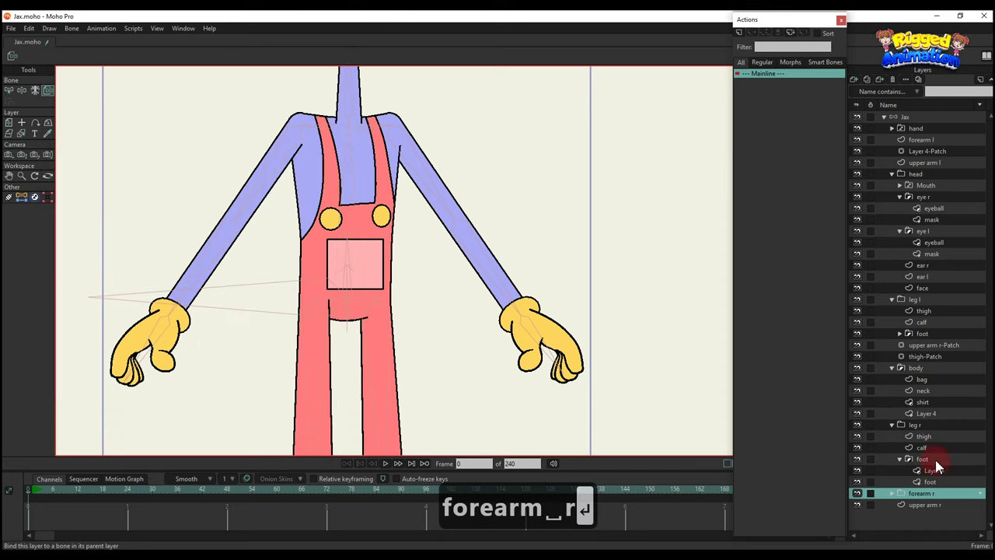
Group the hand and forearm l layers, name the group "forearm l" and check it by toggling its visibility
{"action": "left_click", "coordinate": [922, 140]}
{"action": "left_click", "coordinate": [927, 128], "text": "shift"}
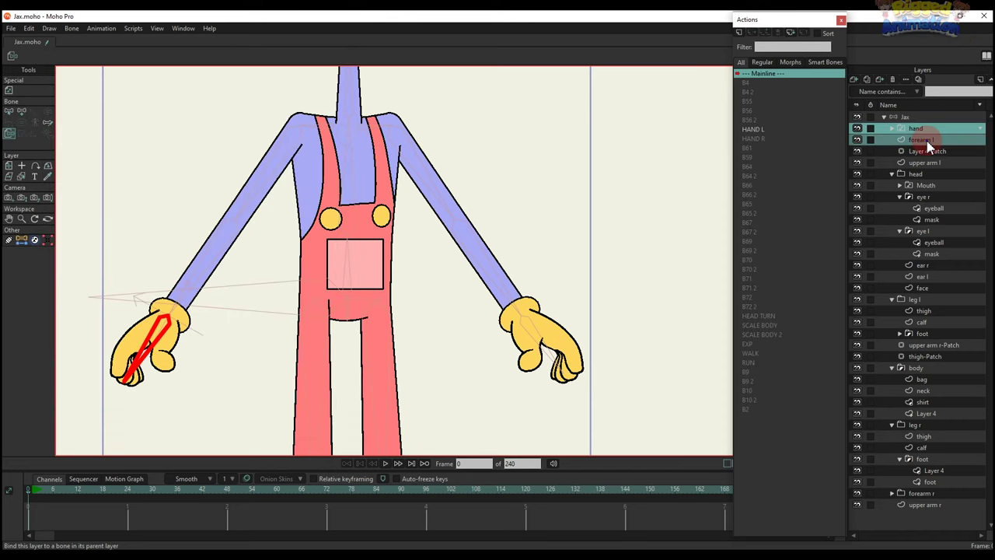
{"action": "right_click", "coordinate": [926, 141]}
{"action": "left_click", "coordinate": [953, 193]}
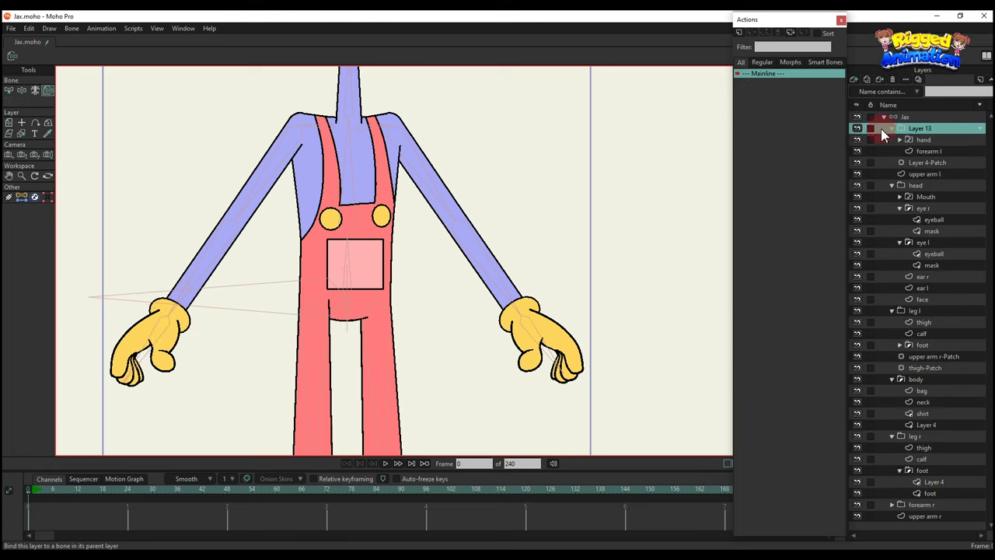
{"action": "left_click", "coordinate": [891, 128]}
{"action": "left_click", "coordinate": [857, 128]}
{"action": "left_click", "coordinate": [857, 128]}
{"action": "double_click", "coordinate": [903, 127]}
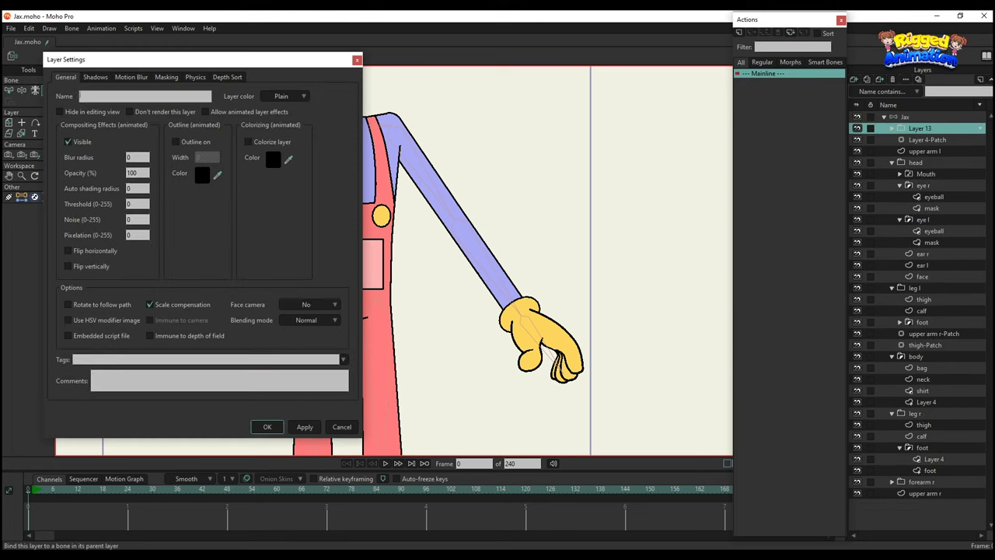
{"action": "type", "text": "forearm l"}
{"action": "key", "text": "Return"}
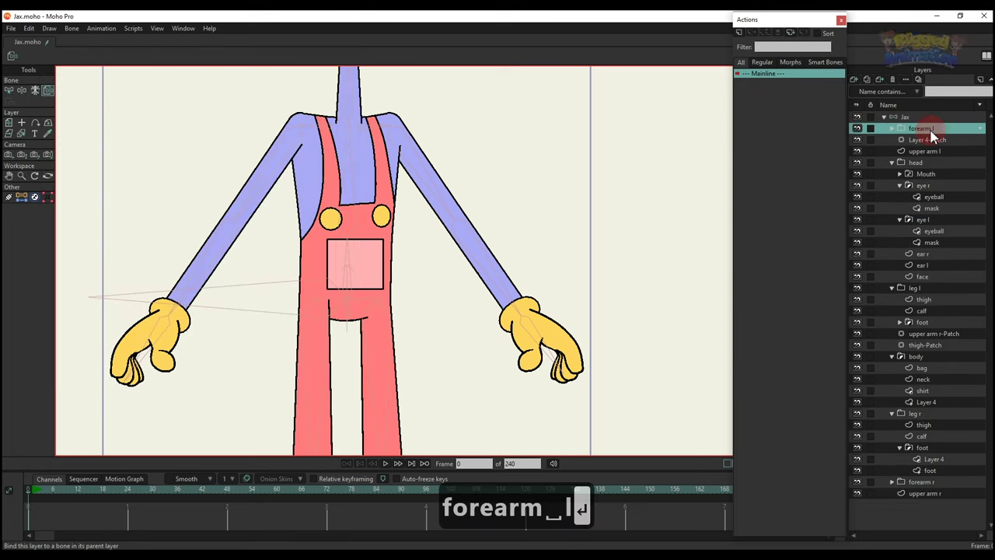
{"action": "scroll", "coordinate": [336, 270], "scroll_direction": "down", "scroll_amount": 2}
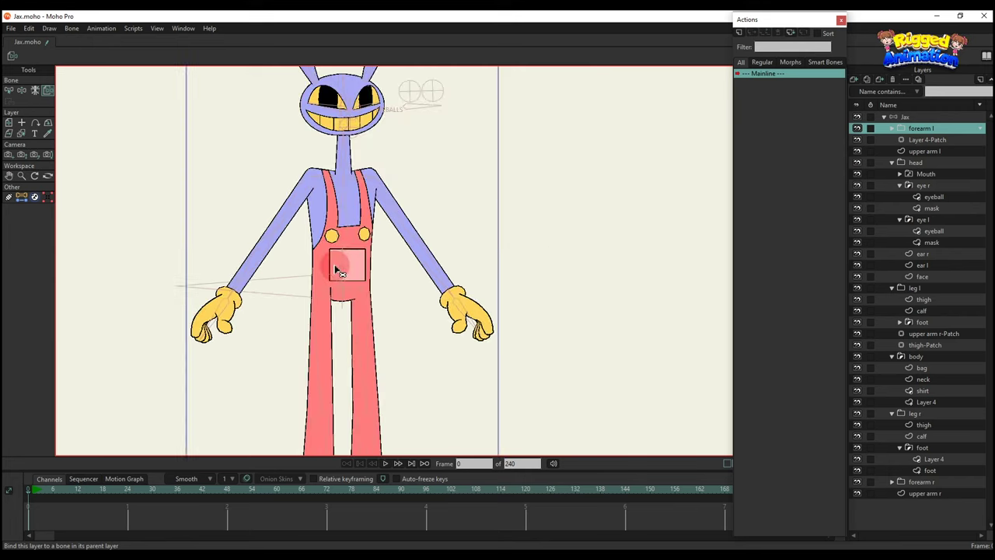
{"action": "left_click", "coordinate": [857, 131]}
Bind all points of the thigh layer in leg r to that leg's thigh bone
{"action": "scroll", "coordinate": [513, 241], "scroll_direction": "down", "scroll_amount": 2}
{"action": "left_click_drag", "start_coordinate": [441, 359], "coordinate": [431, 311]}
{"action": "scroll", "coordinate": [372, 204], "scroll_direction": "up", "scroll_amount": 2}
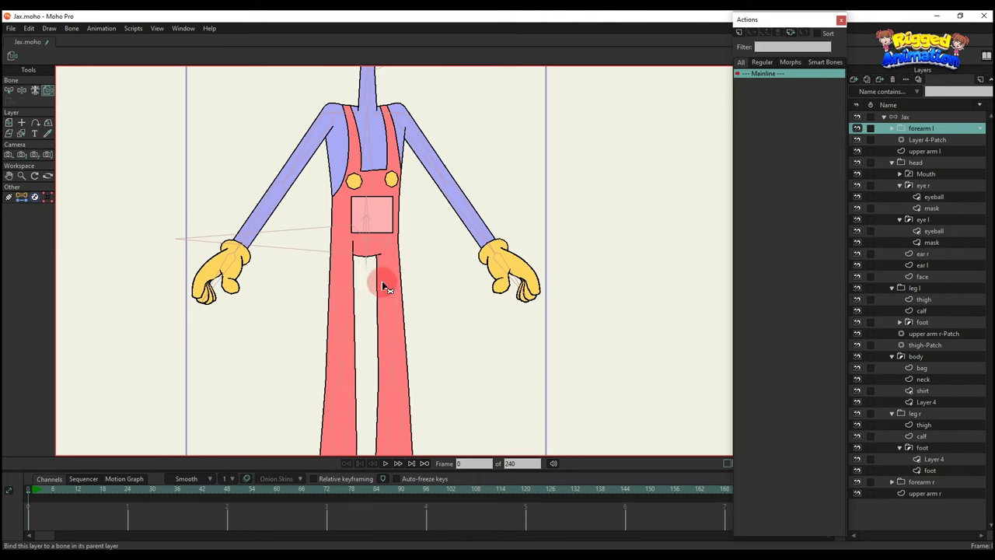
{"action": "left_click", "coordinate": [386, 287]}
{"action": "key", "text": "v"}
{"action": "key", "text": "b"}
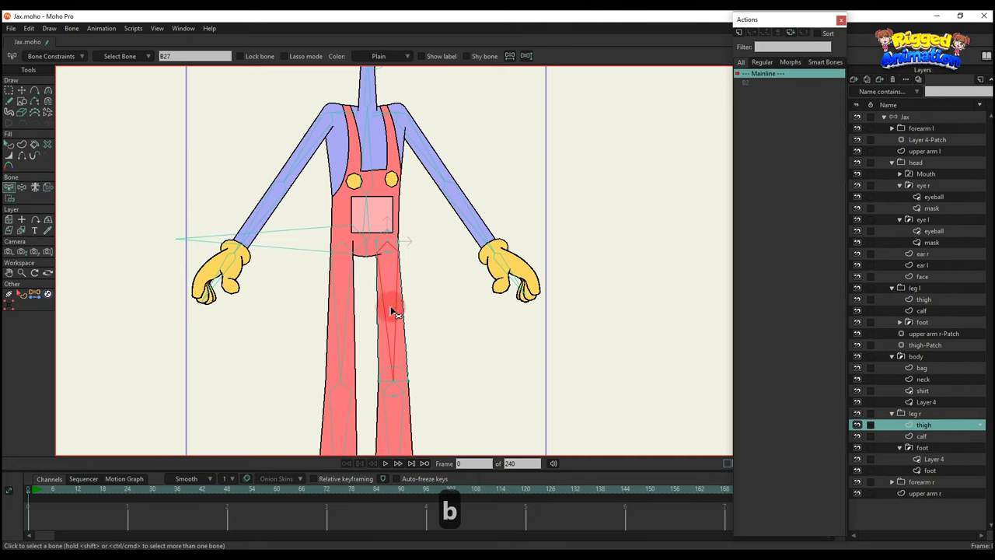
{"action": "key", "text": "i"}
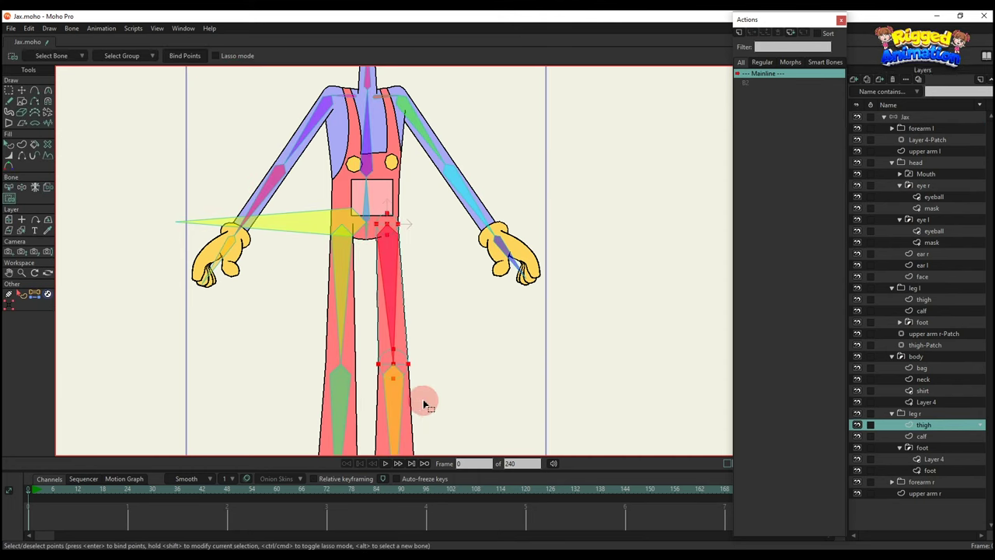
{"action": "left_click_drag", "start_coordinate": [397, 398], "coordinate": [398, 311]}
Bind all points of the calf layer in leg r to that leg's calf bone
{"action": "right_click", "coordinate": [401, 341]}
{"action": "key", "text": "b"}
{"action": "left_click", "coordinate": [398, 345]}
{"action": "key", "text": "i"}
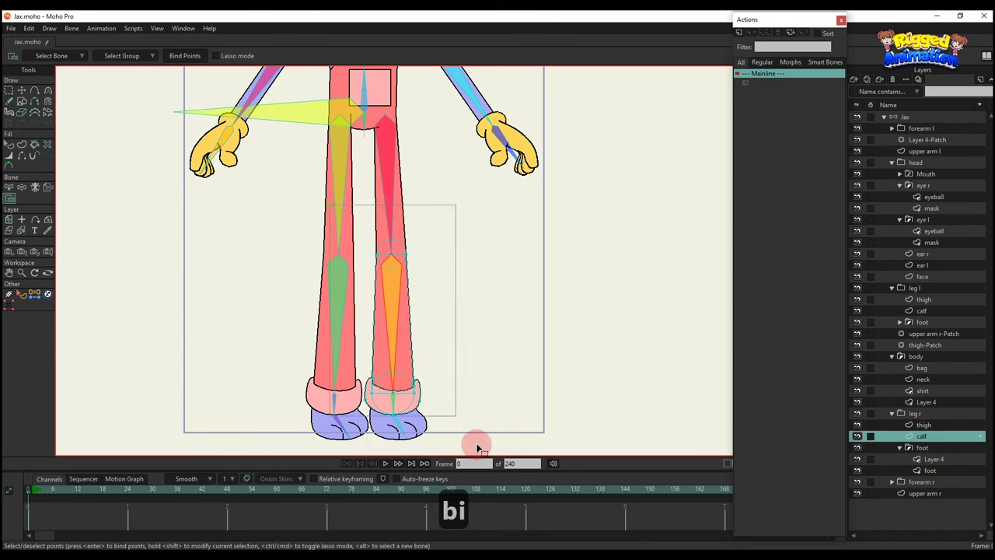
Bind the upper points of the foot layer in leg r to the short ankle bone
{"action": "scroll", "coordinate": [404, 419], "scroll_direction": "up", "scroll_amount": 3}
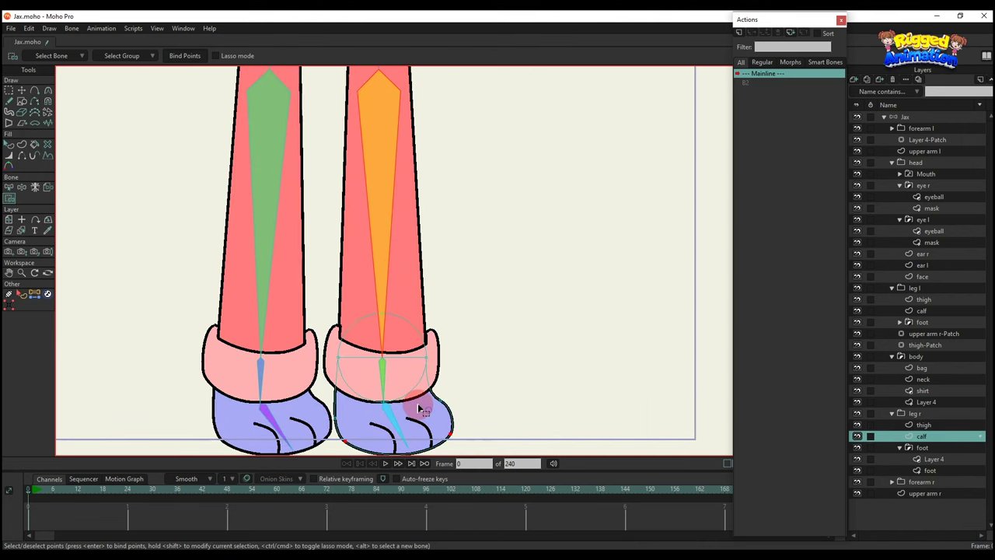
{"action": "right_click", "coordinate": [415, 408]}
{"action": "key", "text": "b"}
{"action": "left_click", "coordinate": [384, 381]}
{"action": "left_click_drag", "start_coordinate": [359, 324], "coordinate": [342, 267]}
{"action": "key", "text": "i"}
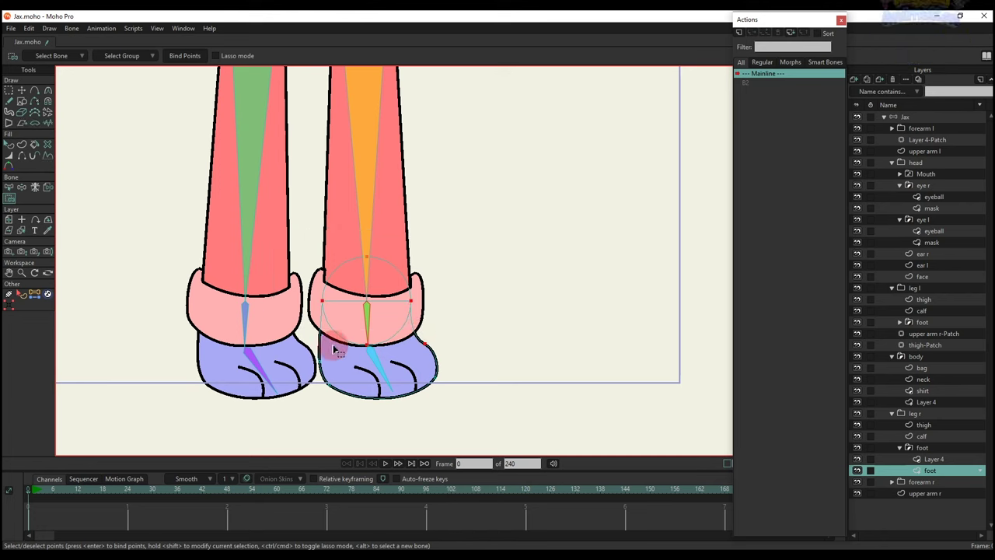
Bind the lower foot points and the Layer 4 toe lines in leg r to that foot's toe bone
{"action": "key", "text": "b"}
{"action": "left_click", "coordinate": [377, 373]}
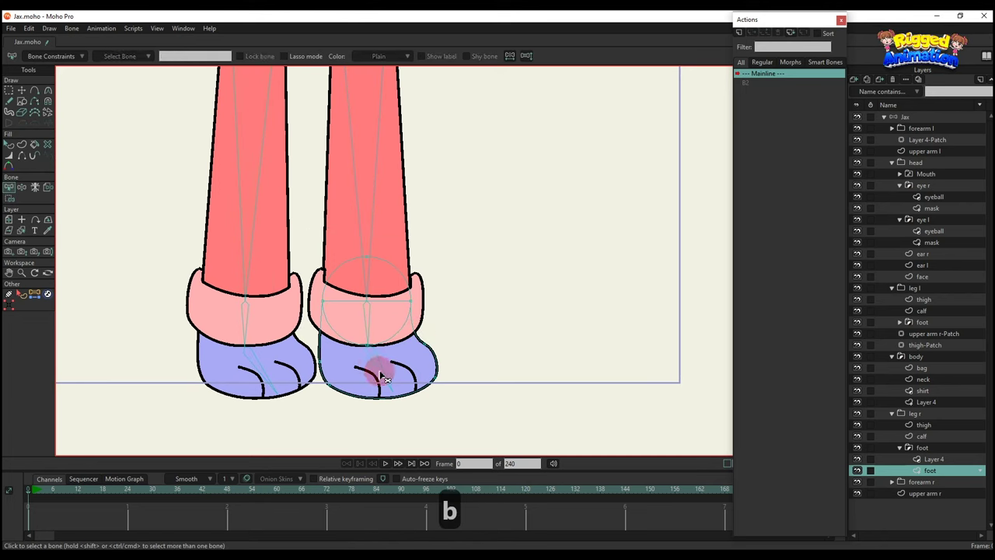
{"action": "key", "text": "i"}
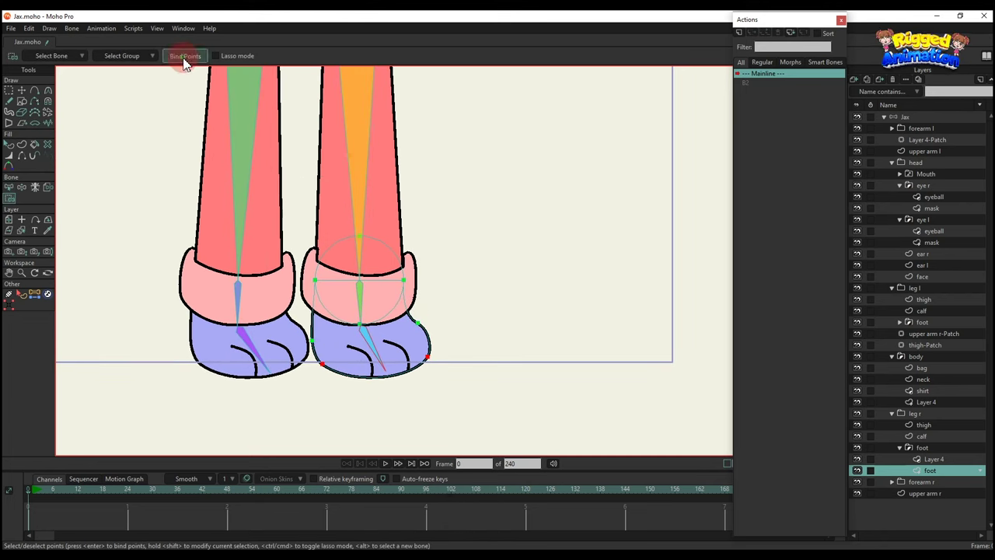
{"action": "right_click", "coordinate": [370, 364], "text": "alt"}
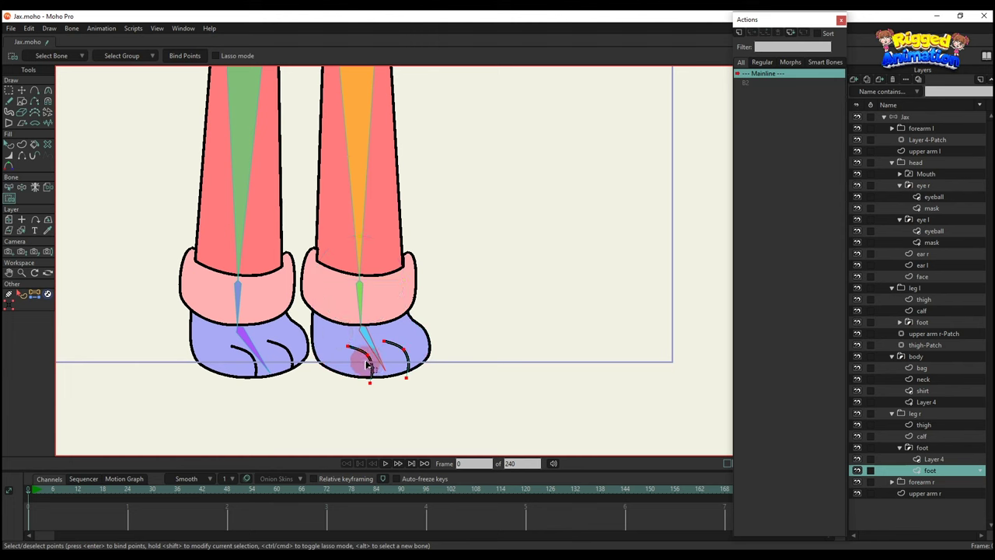
{"action": "left_click", "coordinate": [195, 59]}
Bind all points of the thigh layer in leg l to that leg's thigh bone
{"action": "left_click_drag", "start_coordinate": [275, 165], "coordinate": [309, 347]}
{"action": "scroll", "coordinate": [303, 296], "scroll_direction": "down", "scroll_amount": 2}
{"action": "right_click", "coordinate": [291, 176], "text": "alt"}
{"action": "key", "text": "b"}
{"action": "scroll", "coordinate": [292, 171], "scroll_direction": "down", "scroll_amount": 3}
{"action": "left_click_drag", "start_coordinate": [292, 167], "coordinate": [321, 274]}
{"action": "left_click", "coordinate": [321, 274]}
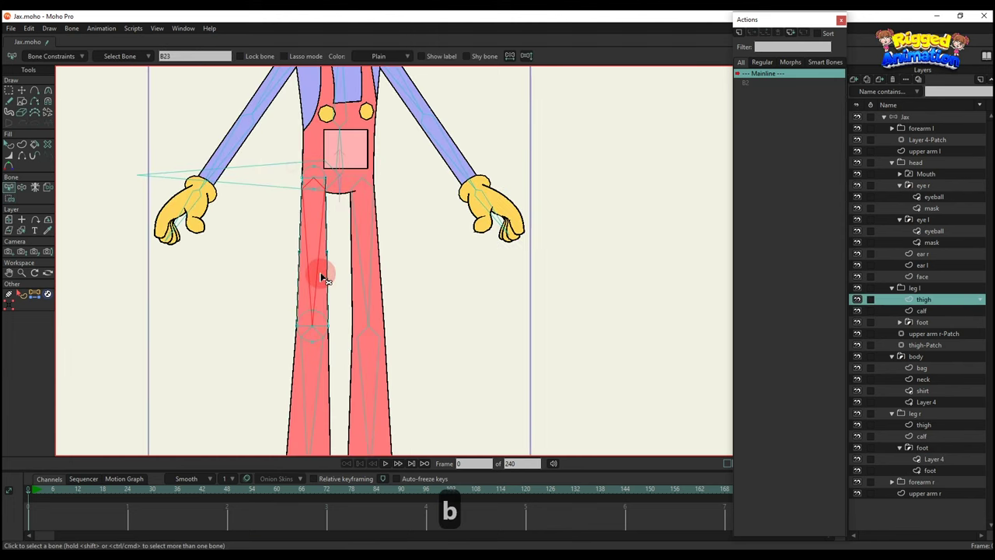
{"action": "key", "text": "i"}
Bind all points of the calf layer in leg l to that leg's calf bone
{"action": "scroll", "coordinate": [310, 234], "scroll_direction": "down", "scroll_amount": 3}
{"action": "left_click", "coordinate": [315, 289], "text": "ctrl+alt"}
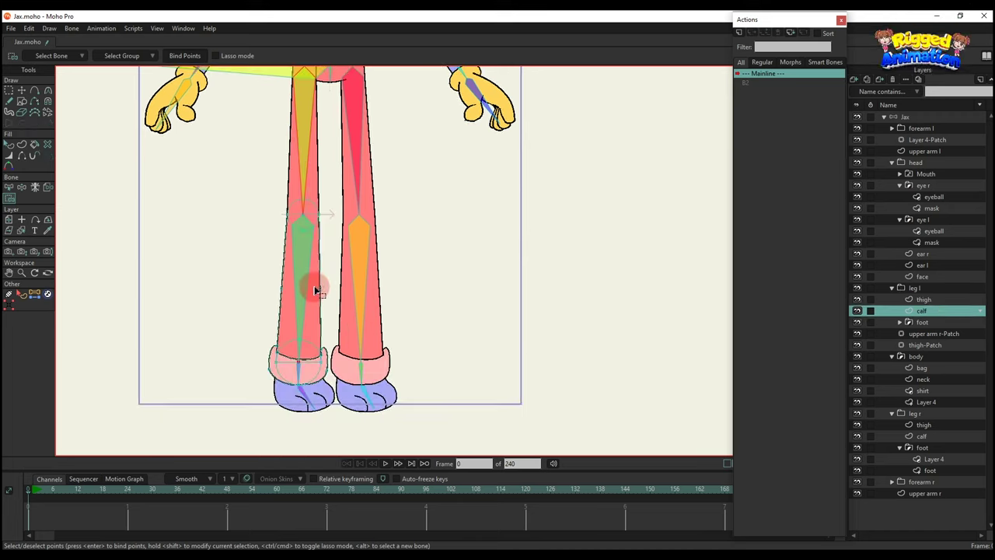
{"action": "key", "text": "b"}
{"action": "left_click", "coordinate": [309, 284]}
{"action": "key", "text": "i"}
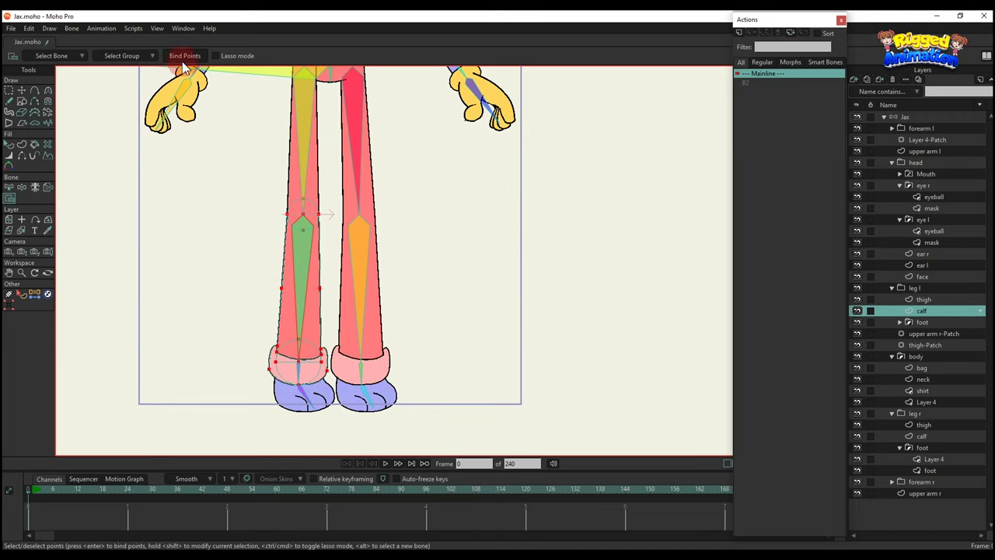
{"action": "left_click", "coordinate": [184, 60]}
Bind the upper points of the foot layer in leg l to the short ankle bone
{"action": "scroll", "coordinate": [301, 381], "scroll_direction": "up", "scroll_amount": 3}
{"action": "right_click", "coordinate": [331, 406], "text": "alt"}
{"action": "key", "text": "b"}
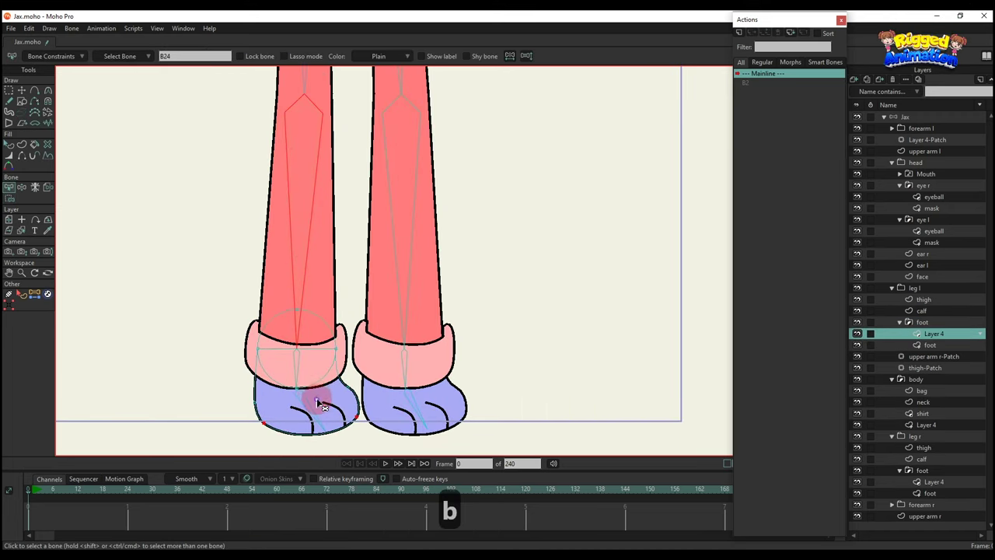
{"action": "left_click", "coordinate": [321, 404], "text": "ctrl+alt"}
{"action": "scroll", "coordinate": [288, 315], "scroll_direction": "down", "scroll_amount": 2}
{"action": "key", "text": "i"}
{"action": "left_click_drag", "start_coordinate": [195, 225], "coordinate": [404, 354]}
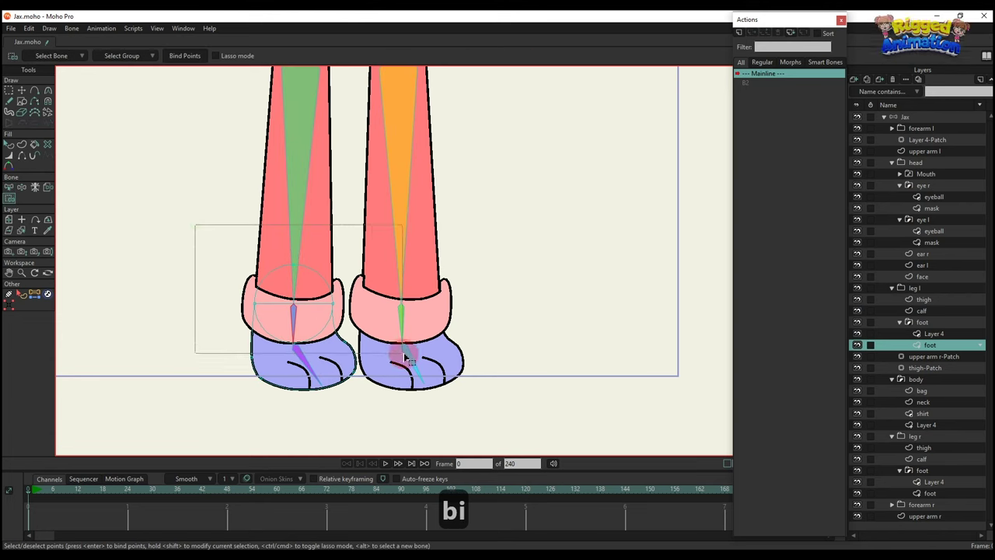
{"action": "left_click_drag", "start_coordinate": [246, 314], "coordinate": [289, 363]}
{"action": "left_click", "coordinate": [178, 60]}
Bind the lower foot points and the Layer 4 toe lines in leg l to that foot's toe bone
{"action": "key", "text": "b"}
{"action": "left_click", "coordinate": [304, 368]}
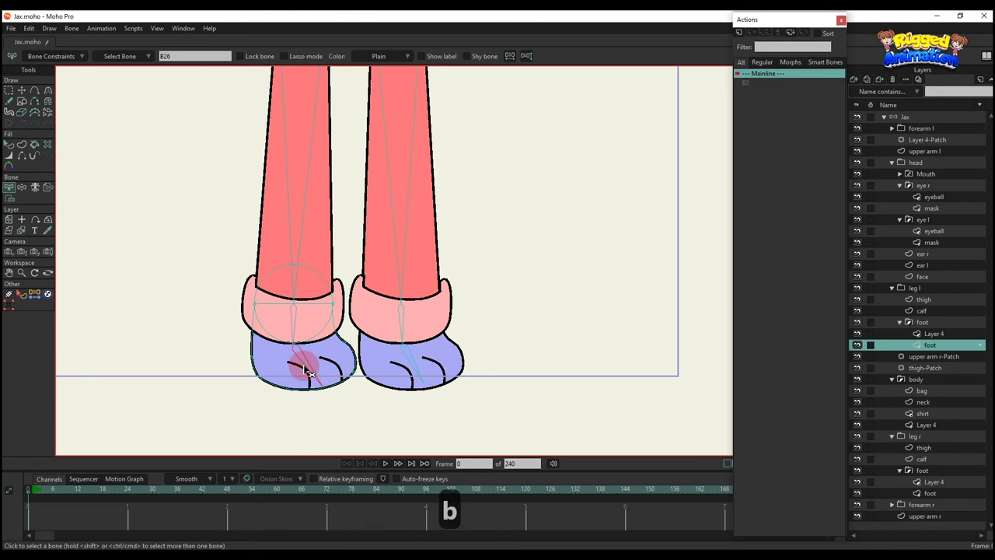
{"action": "scroll", "coordinate": [295, 349], "scroll_direction": "down", "scroll_amount": 2}
{"action": "key", "text": "i"}
{"action": "left_click_drag", "start_coordinate": [222, 313], "coordinate": [440, 383]}
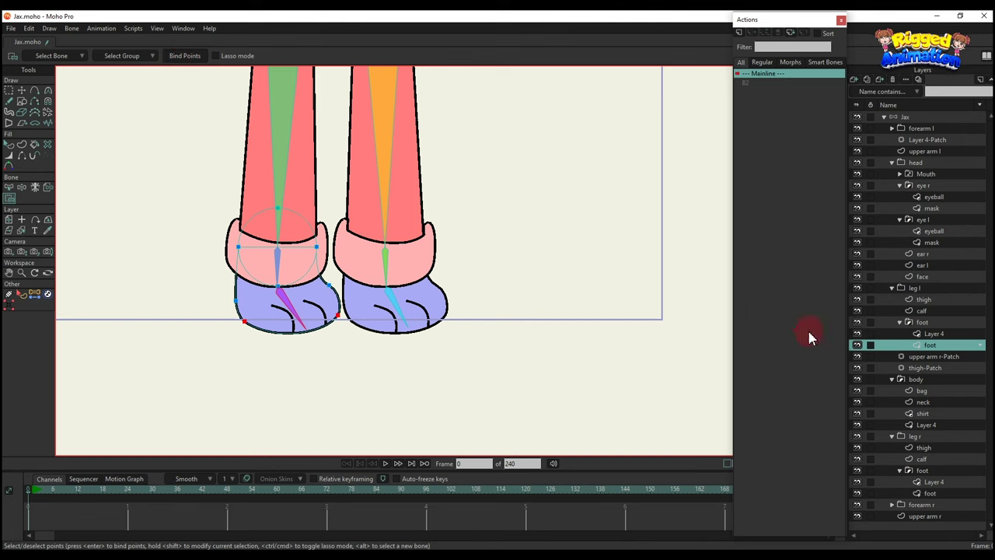
{"action": "right_click", "coordinate": [322, 309], "text": "alt"}
{"action": "left_click_drag", "start_coordinate": [264, 288], "coordinate": [407, 385]}
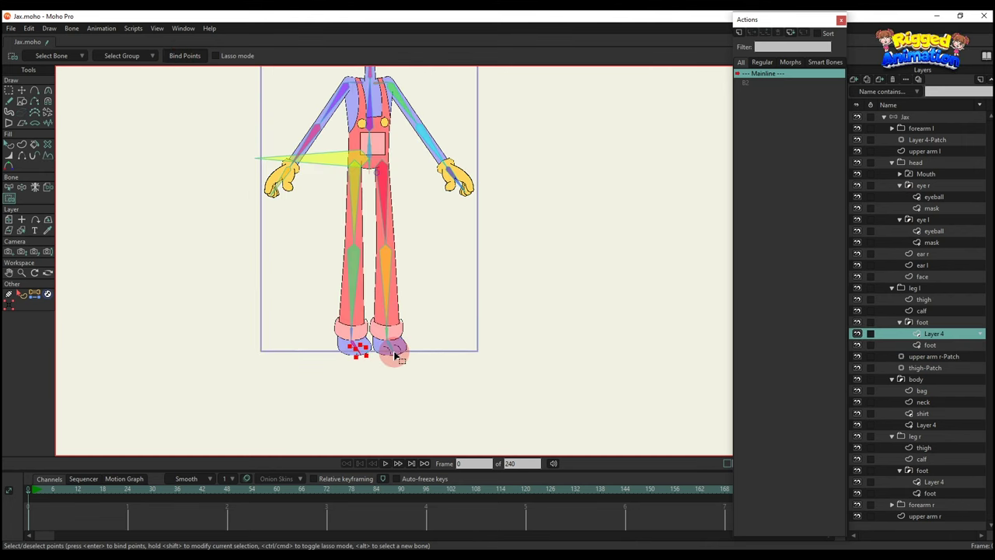
Add an unparented-looking pin bone at each ankle of the Jax rig, one per leg
{"action": "key", "text": "a"}
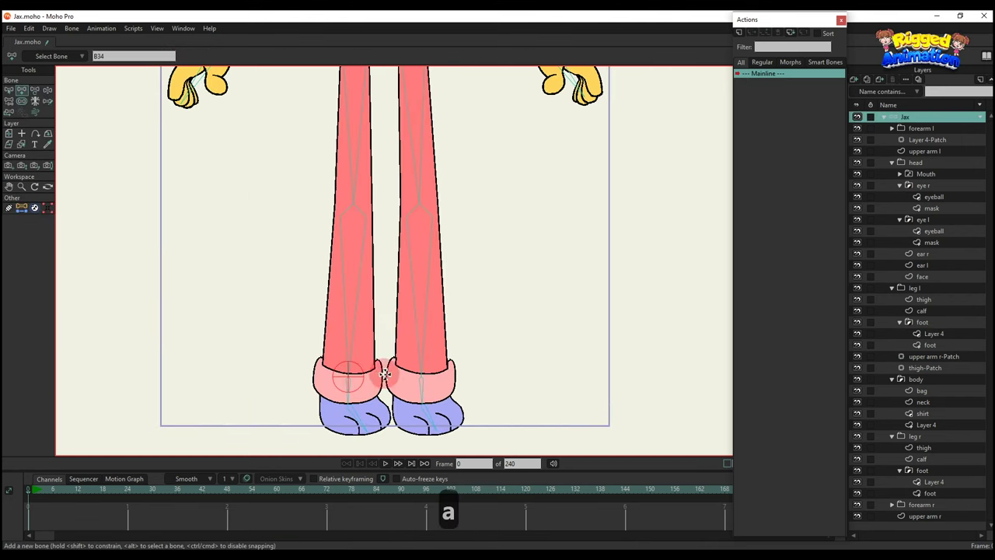
{"action": "key", "text": "b"}
{"action": "key", "text": "a"}
Select all bones of the Jax rig and set their bone strength to 0
{"action": "key", "text": "s"}
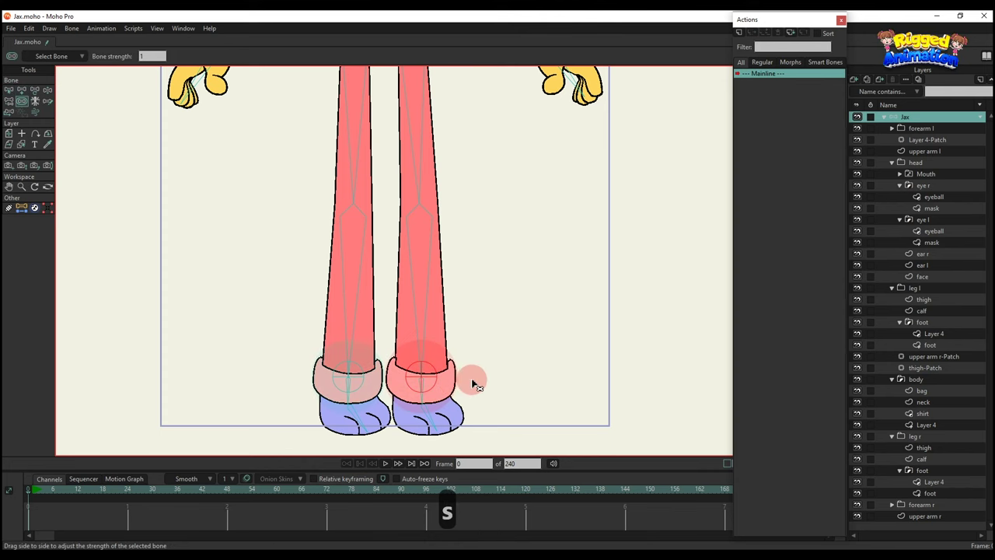
{"action": "key", "text": "ctrl+a"}
{"action": "key", "text": "s"}
{"action": "key", "text": "b"}
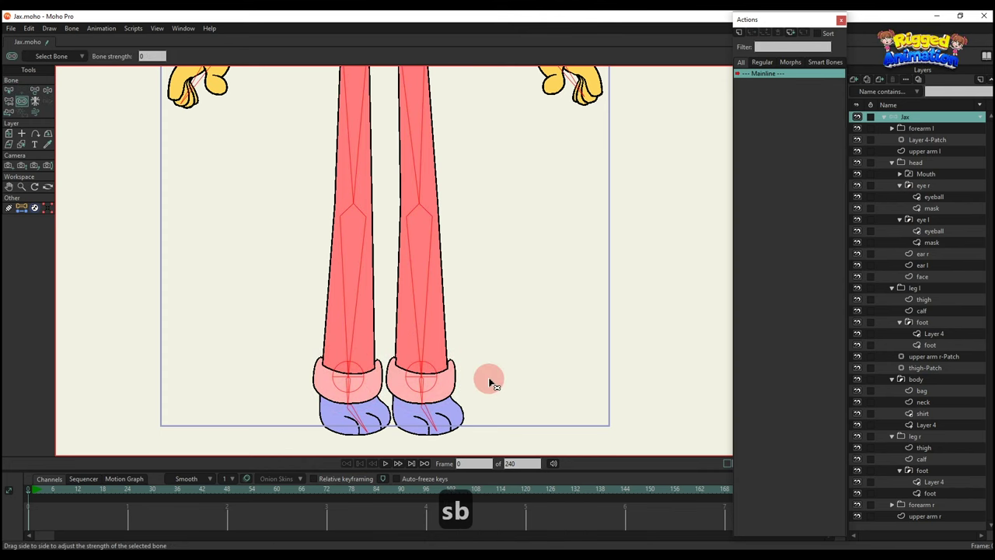
{"action": "scroll", "coordinate": [362, 381], "scroll_direction": "up", "scroll_amount": 2}
{"action": "key", "text": "s"}
Set the target of calf bone B24 to its ankle pin bone, B34
{"action": "key", "text": "b"}
{"action": "left_click", "coordinate": [469, 362]}
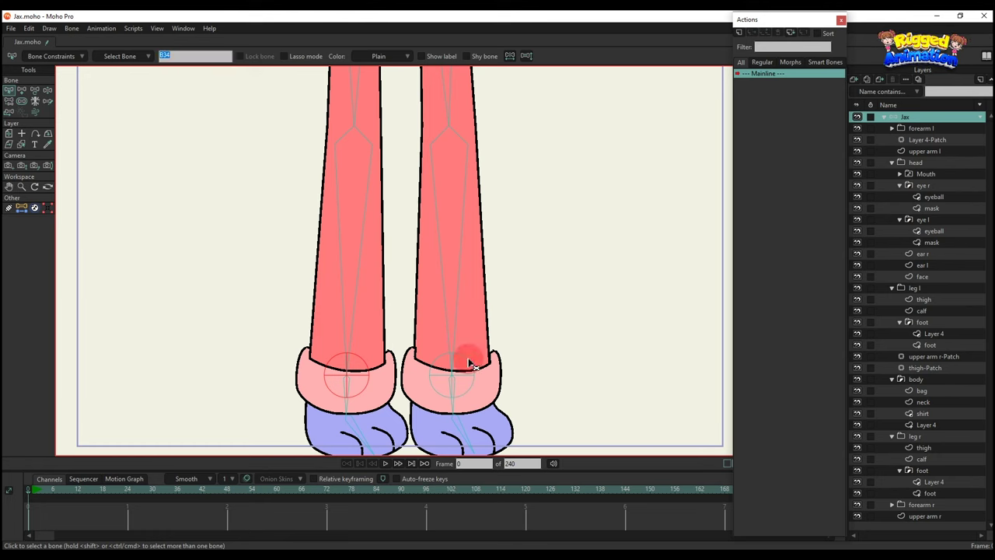
{"action": "left_click", "coordinate": [324, 243]}
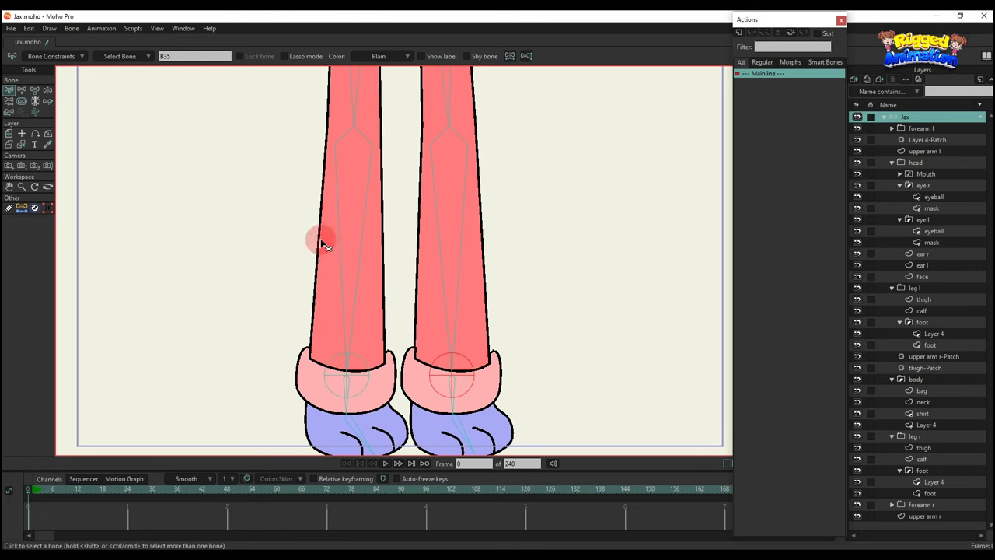
{"action": "left_click", "coordinate": [355, 302]}
{"action": "left_click", "coordinate": [57, 56]}
{"action": "left_click", "coordinate": [63, 182]}
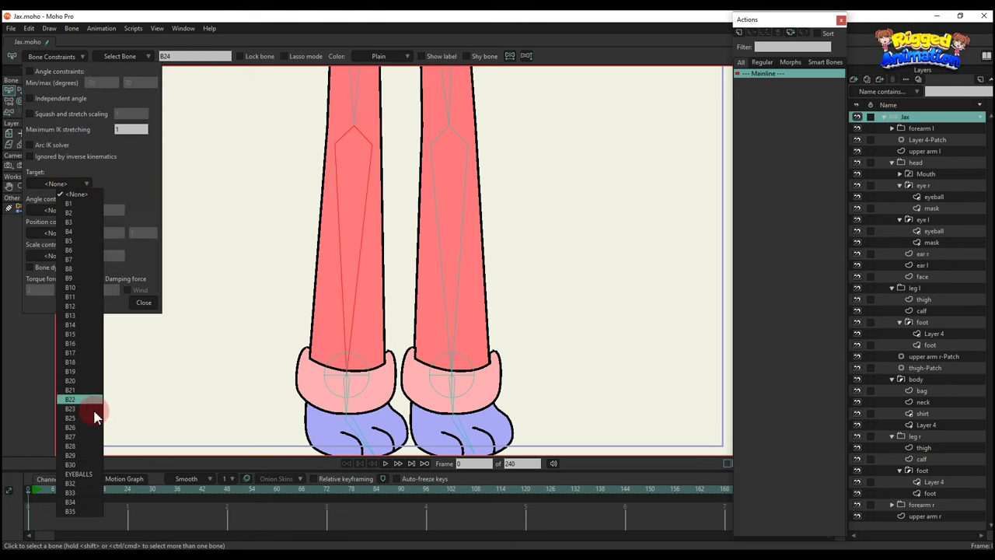
{"action": "left_click", "coordinate": [77, 501]}
Set the target of calf bone B28 to its ankle pin bone B35, and enable independent angle on the two short ankle bones
{"action": "left_click", "coordinate": [460, 308]}
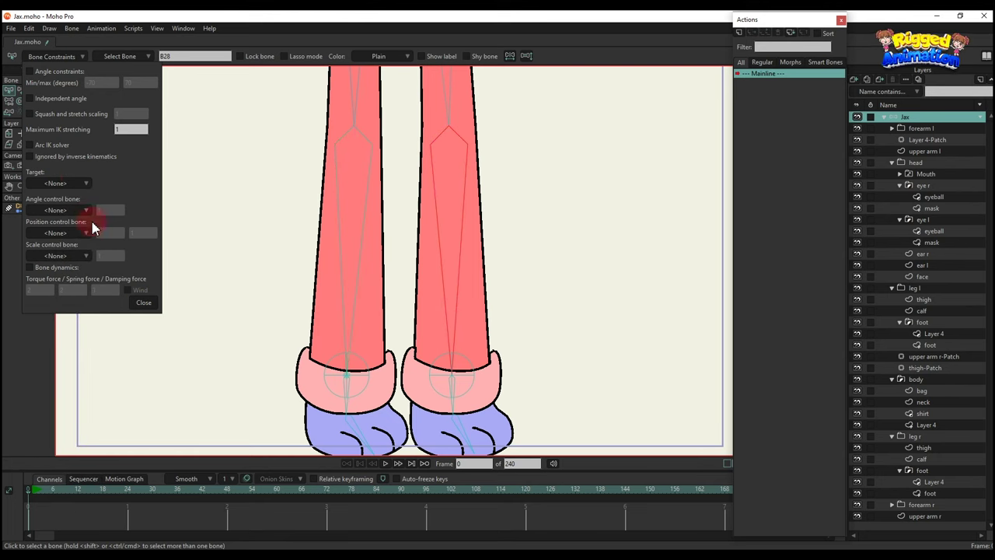
{"action": "left_click", "coordinate": [77, 183]}
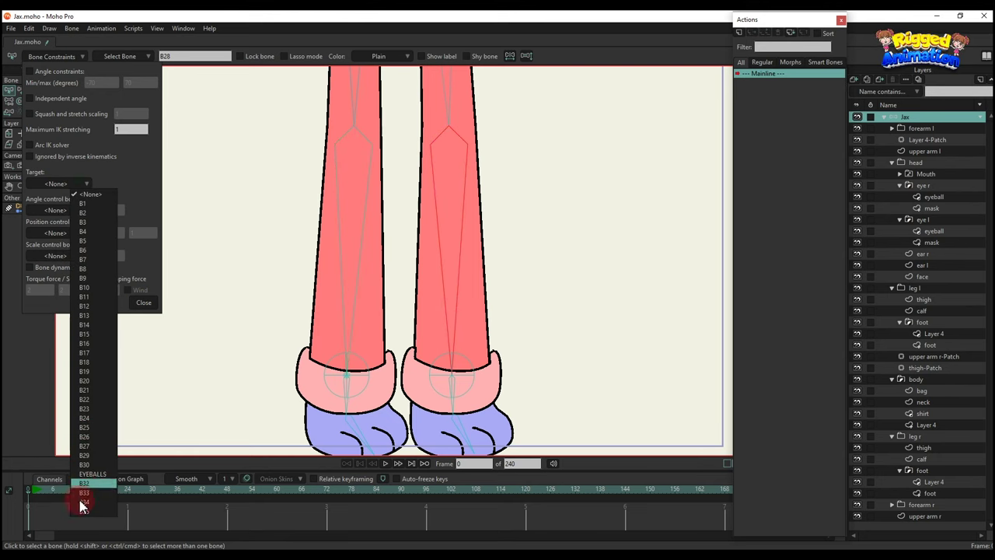
{"action": "left_click", "coordinate": [347, 406]}
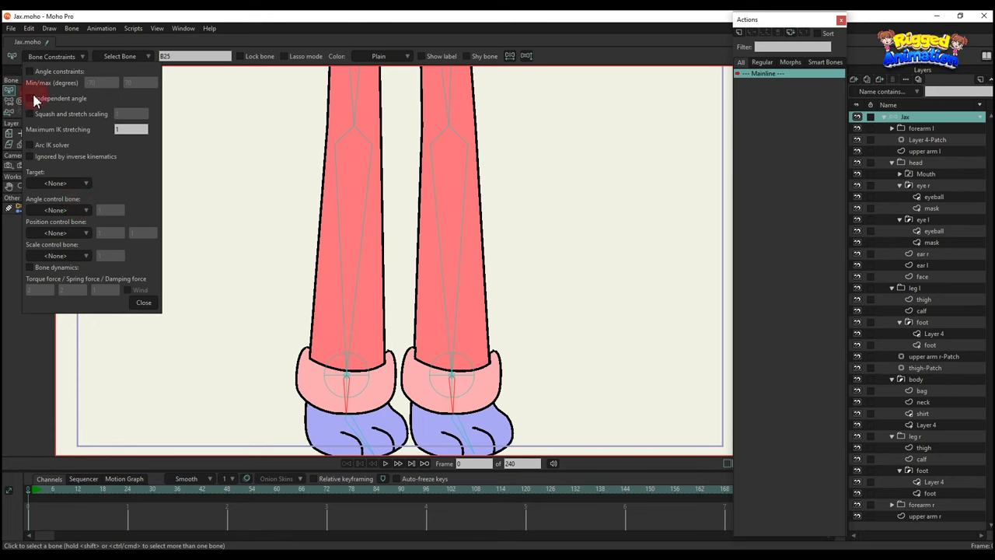
{"action": "left_click", "coordinate": [353, 291]}
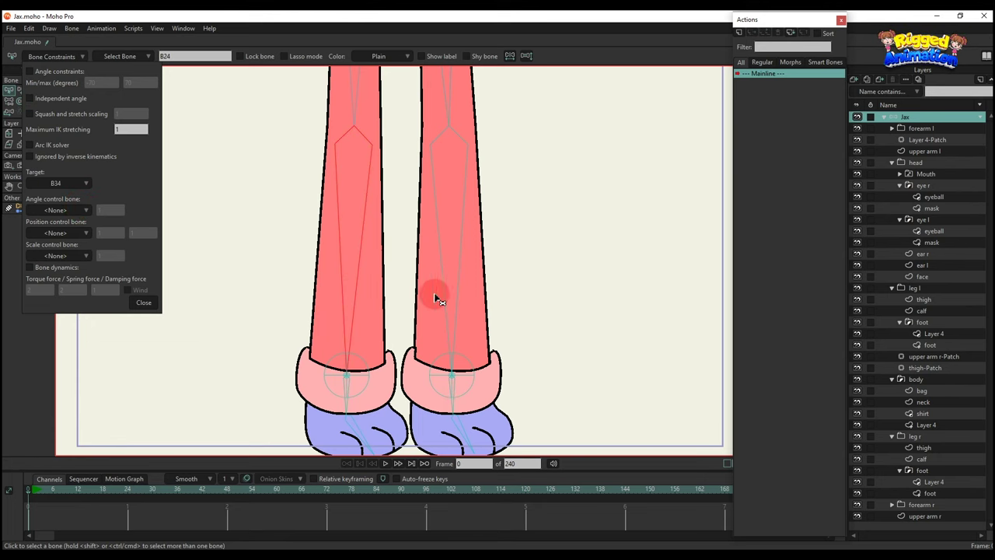
{"action": "left_click", "coordinate": [144, 303]}
Test the leg targets at frame 9 by moving and rotating the hip bone so that the knees bend
{"action": "scroll", "coordinate": [324, 262], "scroll_direction": "down", "scroll_amount": 4}
{"action": "key", "text": "b"}
{"action": "left_click", "coordinate": [467, 223]}
{"action": "left_click", "coordinate": [66, 488]}
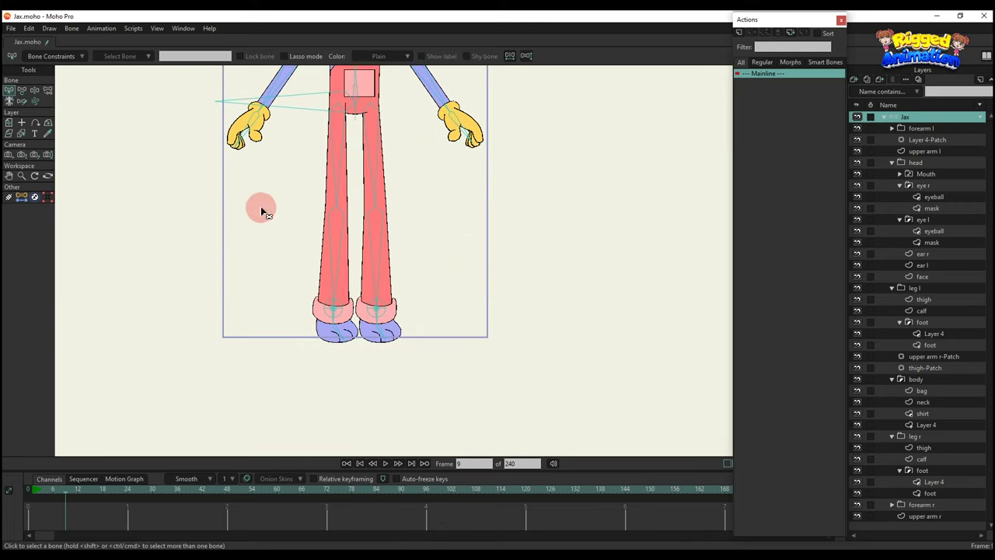
{"action": "key", "text": "t"}
{"action": "key", "text": "z"}
{"action": "left_click_drag", "start_coordinate": [326, 182], "coordinate": [323, 227]}
{"action": "scroll", "coordinate": [400, 169], "scroll_direction": "up", "scroll_amount": 3}
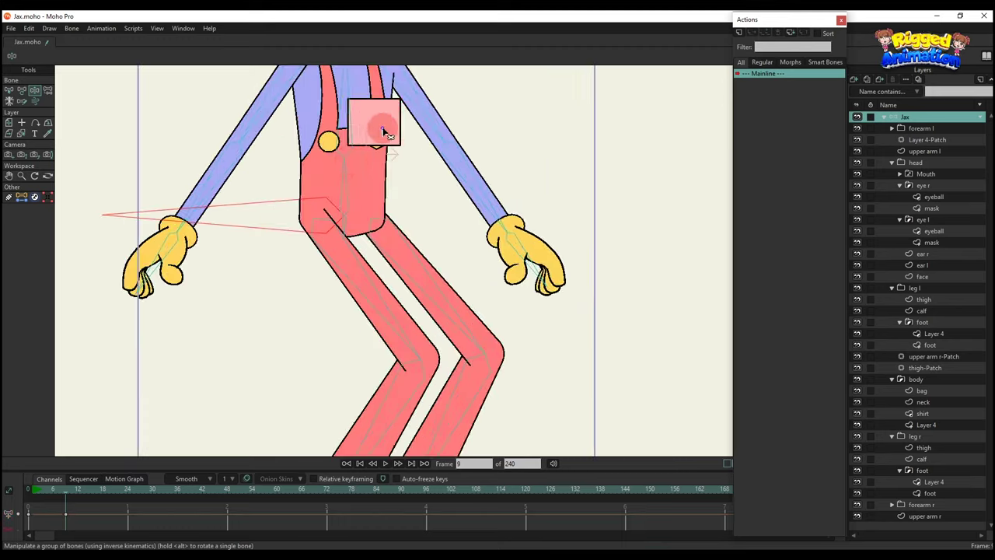
Bind the bag layer at frame 0 to the lower torso bone B3, and return to the Jax bone layer
{"action": "right_click", "coordinate": [383, 130], "text": "alt"}
{"action": "left_click", "coordinate": [29, 490]}
{"action": "left_click", "coordinate": [48, 188]}
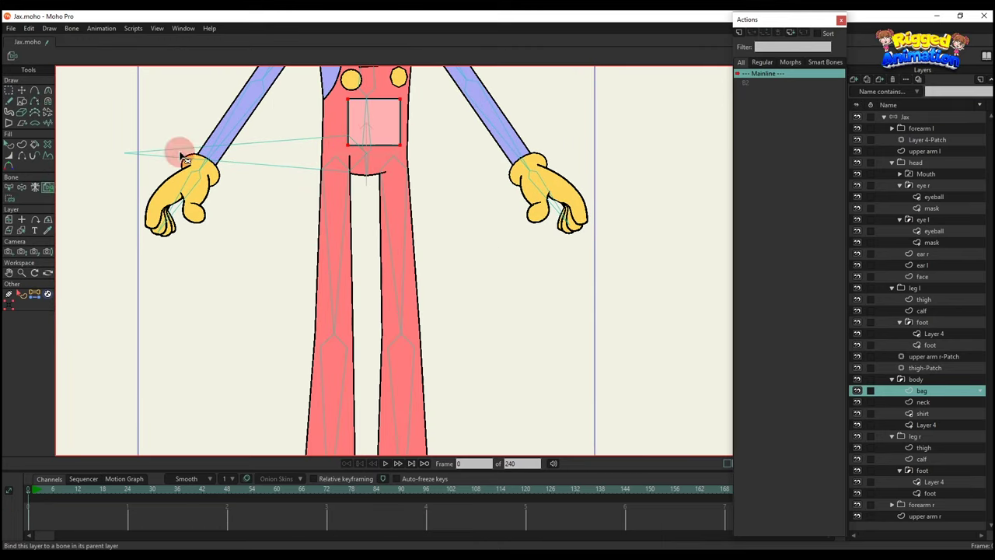
{"action": "left_click", "coordinate": [370, 124]}
{"action": "left_click", "coordinate": [904, 116]}
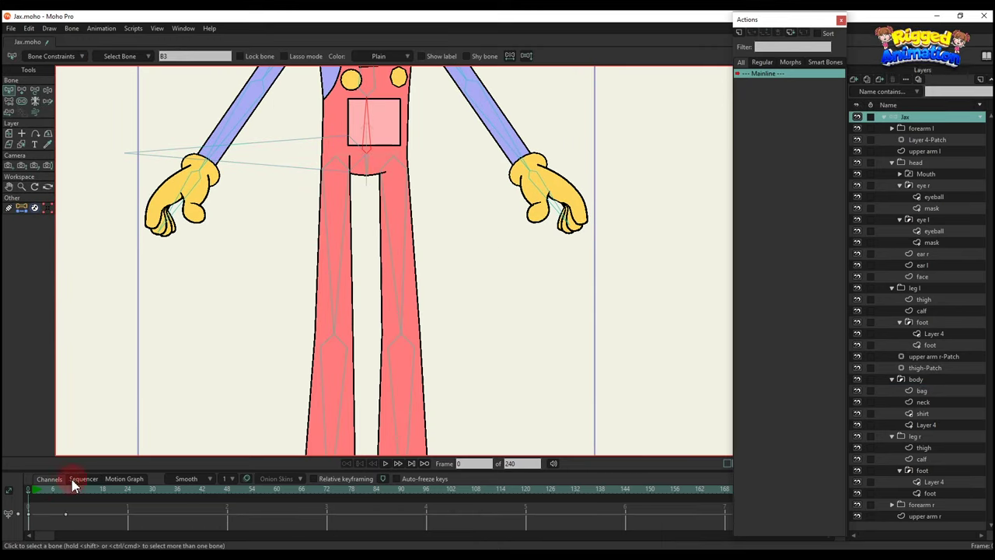
Test the body and bag movement around frame 10 by moving the hip bone, and scrub back to frame 0
{"action": "left_click", "coordinate": [71, 487]}
{"action": "scroll", "coordinate": [346, 311], "scroll_direction": "down", "scroll_amount": 2}
{"action": "key", "text": "t"}
{"action": "scroll", "coordinate": [352, 289], "scroll_direction": "up", "scroll_amount": 2}
{"action": "left_click_drag", "start_coordinate": [352, 290], "coordinate": [389, 283]}
{"action": "key", "text": "z"}
{"action": "scroll", "coordinate": [388, 284], "scroll_direction": "down", "scroll_amount": 2}
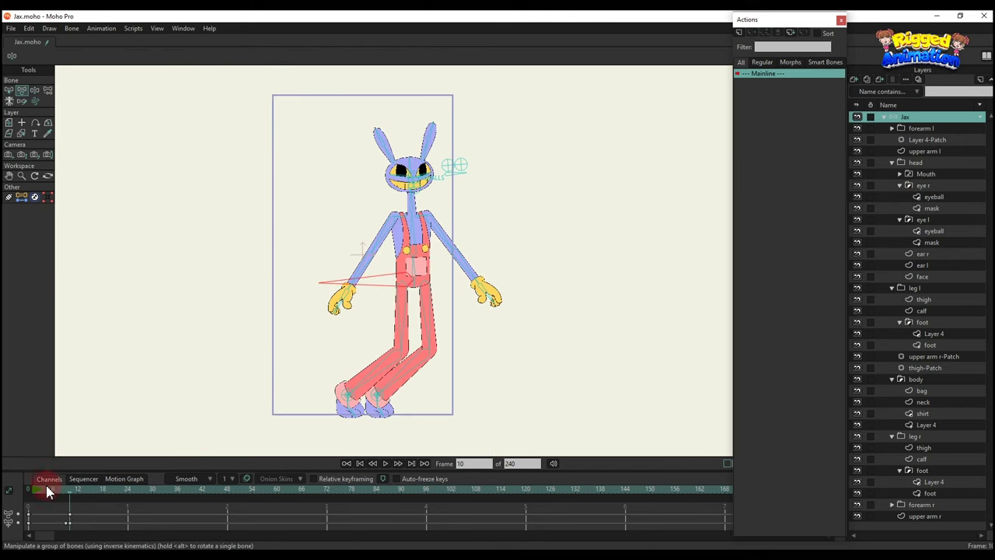
{"action": "left_click_drag", "start_coordinate": [46, 489], "coordinate": [11, 483]}
Enable bone dynamics on the two upper ear bones with a torque force of 0.5
{"action": "left_click_drag", "start_coordinate": [304, 306], "coordinate": [254, 450]}
{"action": "scroll", "coordinate": [293, 253], "scroll_direction": "up", "scroll_amount": 4}
{"action": "key", "text": "b"}
{"action": "left_click", "coordinate": [292, 254]}
{"action": "left_click", "coordinate": [383, 266], "text": "shift"}
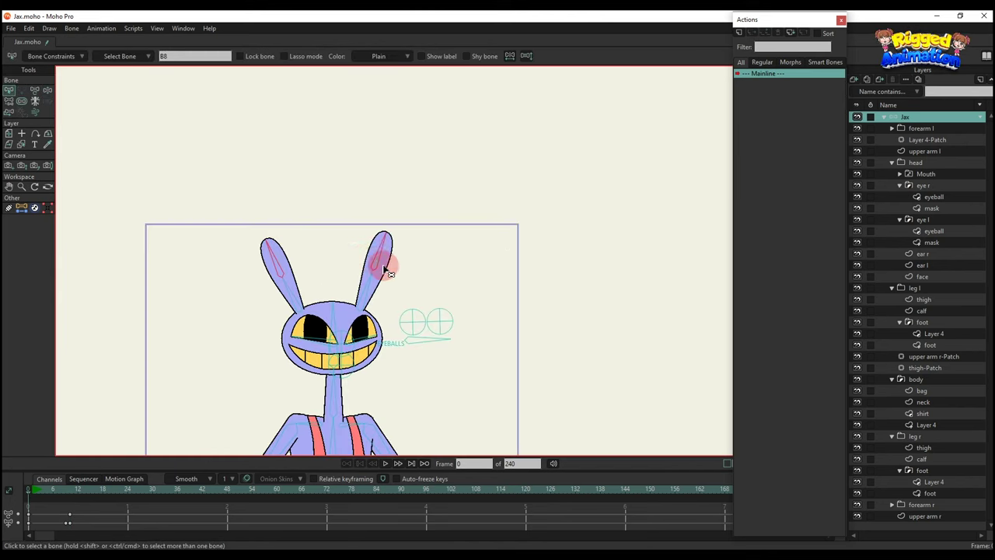
{"action": "scroll", "coordinate": [382, 210], "scroll_direction": "down", "scroll_amount": 3}
{"action": "scroll", "coordinate": [381, 216], "scroll_direction": "up", "scroll_amount": 2}
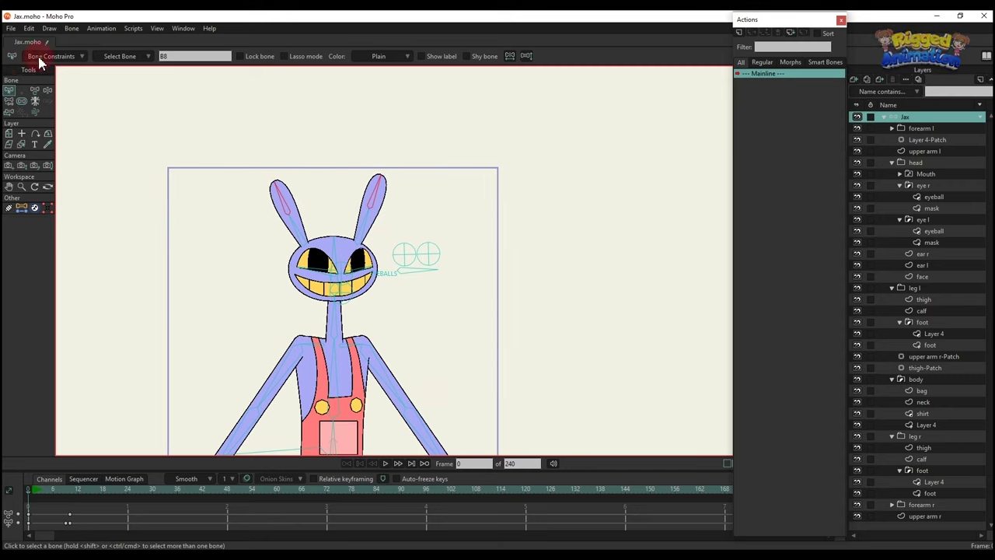
{"action": "left_click", "coordinate": [39, 61]}
{"action": "left_click", "coordinate": [30, 266]}
{"action": "type", "text": "0.5"}
{"action": "left_click", "coordinate": [75, 292]}
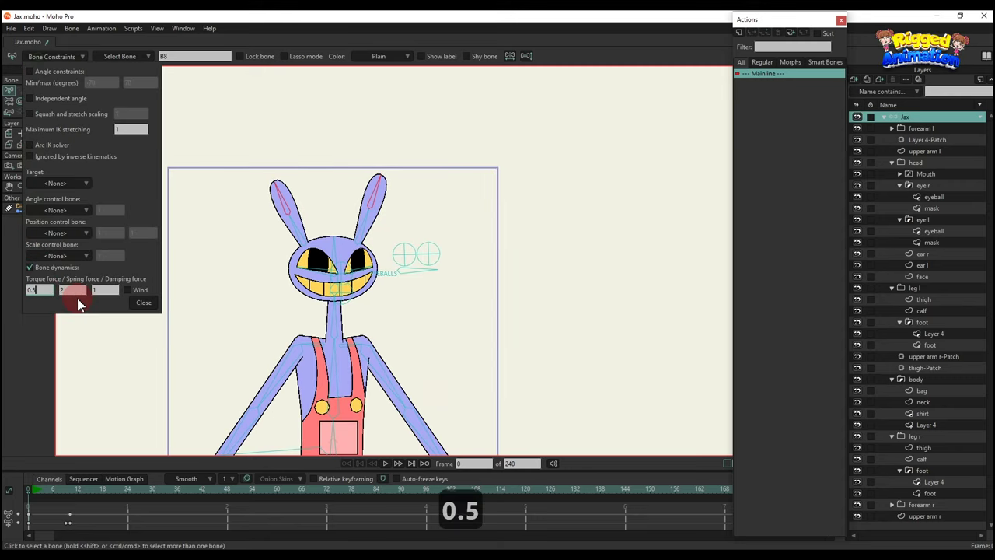
{"action": "left_click", "coordinate": [143, 302]}
Deselect the ear bones and delete the test pose keyframes from the Jax timeline
{"action": "scroll", "coordinate": [242, 309], "scroll_direction": "down", "scroll_amount": 2}
{"action": "key", "text": "b"}
{"action": "left_click", "coordinate": [470, 289]}
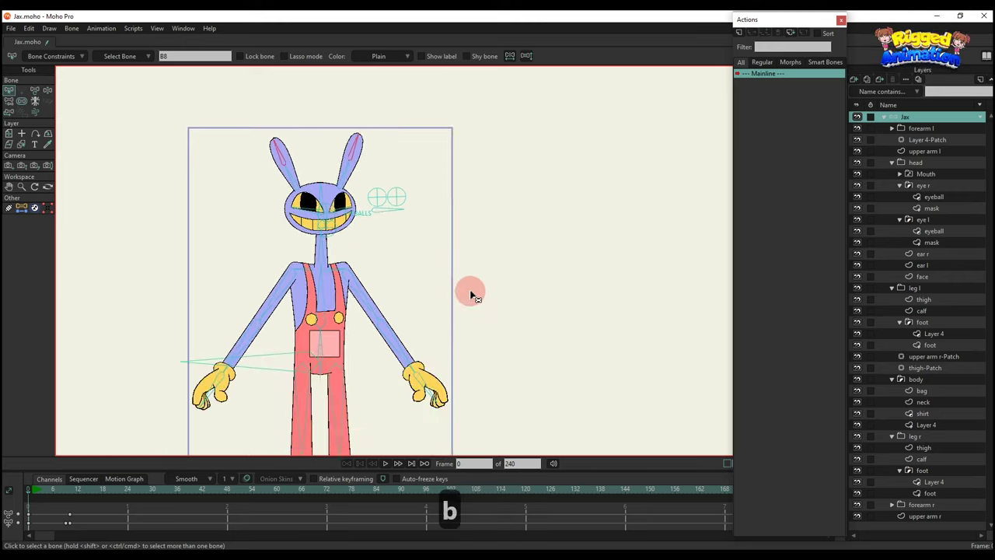
{"action": "left_click_drag", "start_coordinate": [94, 531], "coordinate": [56, 506]}
{"action": "key", "text": "BackSpace"}
Test the ear dynamics by moving and tilting the hip bone at frame 6 and playing the animation
{"action": "left_click", "coordinate": [53, 490]}
{"action": "left_click_drag", "start_coordinate": [233, 394], "coordinate": [247, 354]}
{"action": "key", "text": "z"}
{"action": "left_click_drag", "start_coordinate": [294, 330], "coordinate": [281, 310]}
{"action": "scroll", "coordinate": [339, 333], "scroll_direction": "down", "scroll_amount": 2}
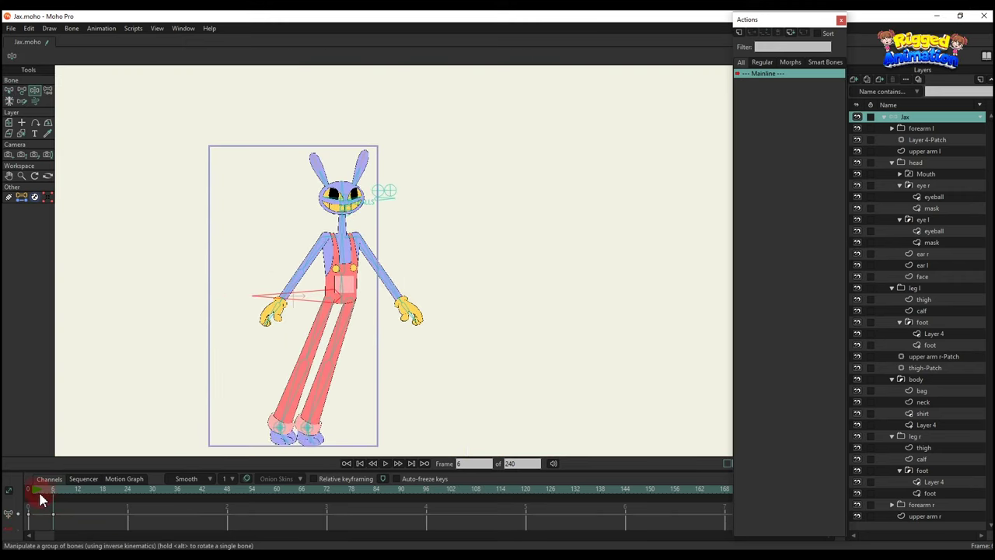
{"action": "left_click", "coordinate": [36, 490]}
{"action": "key", "text": "space"}
{"action": "key", "text": "space"}
{"action": "key", "text": "space"}
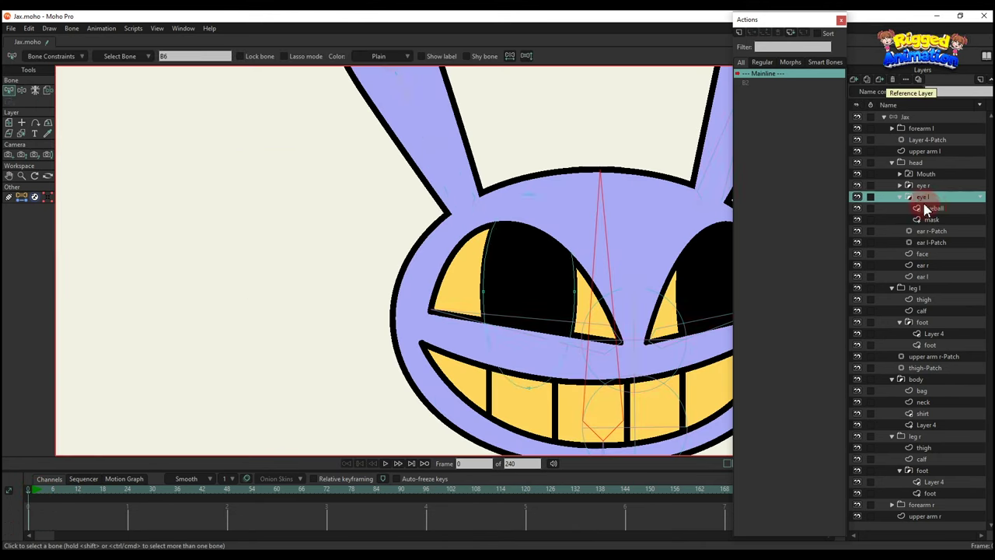
Add a vector layer named eyelid above the eyeball layer in the eye l group
{"action": "left_click", "coordinate": [927, 208]}
{"action": "scroll", "coordinate": [580, 175], "scroll_direction": "down", "scroll_amount": 2}
{"action": "left_click", "coordinate": [853, 80]}
{"action": "left_click", "coordinate": [863, 97]}
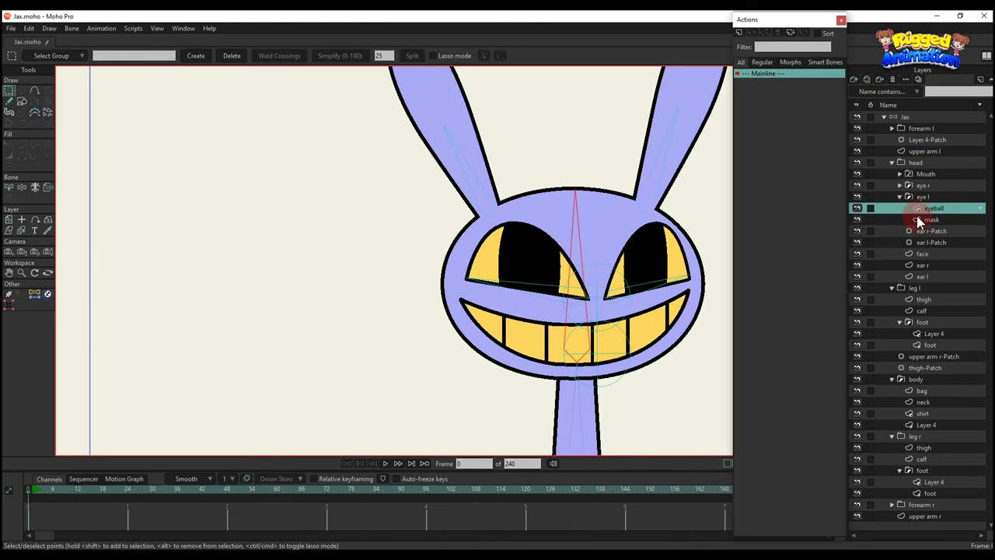
{"action": "double_click", "coordinate": [933, 211]}
{"action": "type", "text": "eye"}
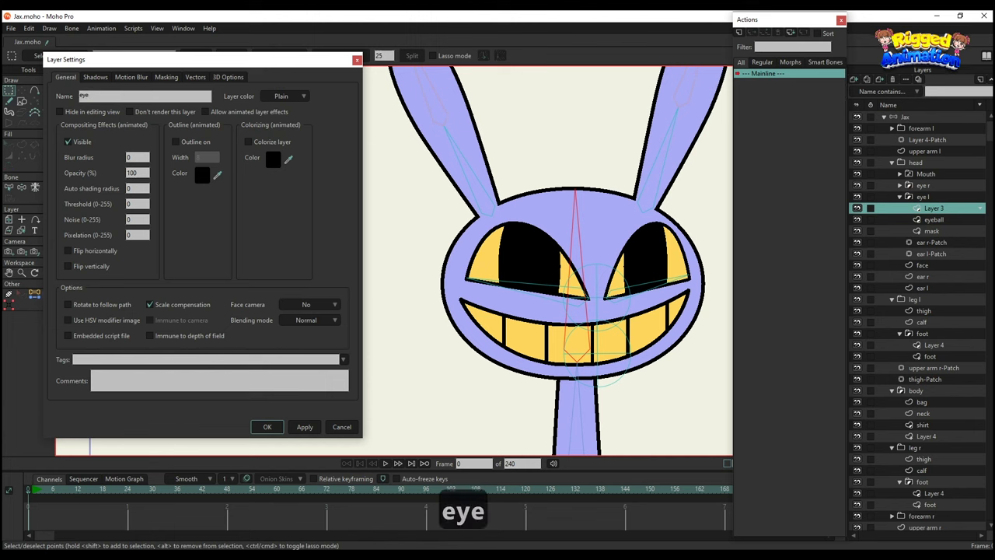
{"action": "type", "text": "lid"}
{"action": "key", "text": "Return"}
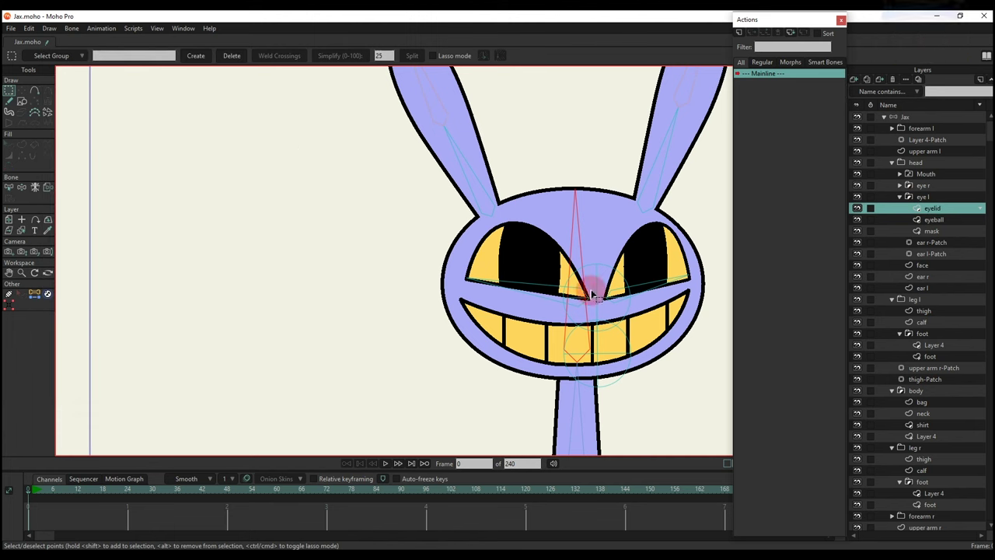
Draw an oval over the upper half of the eye on the eyelid layer and exclude the layer from masking
{"action": "left_click", "coordinate": [22, 103]}
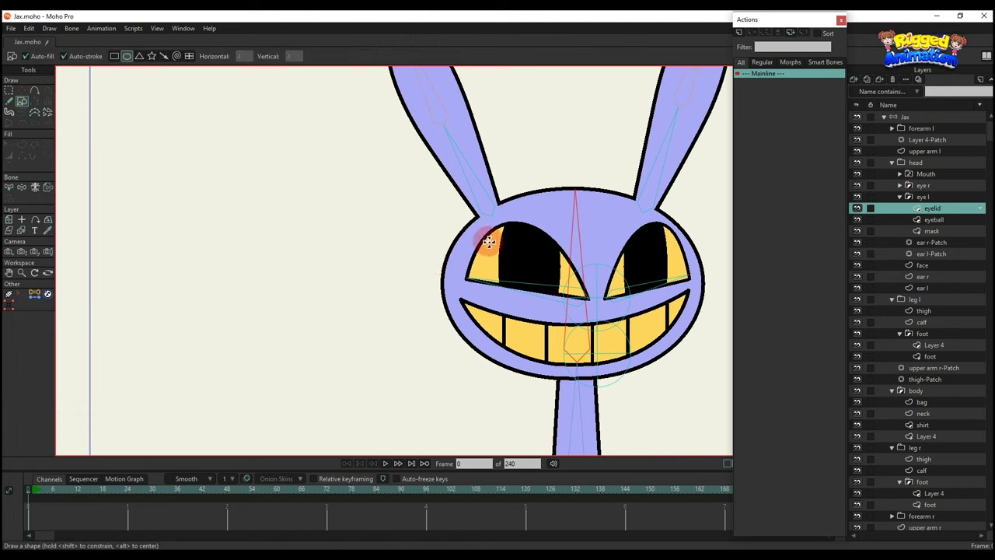
{"action": "scroll", "coordinate": [483, 241], "scroll_direction": "up", "scroll_amount": 2}
{"action": "mouse_move", "coordinate": [470, 205]}
{"action": "left_mouse_down"}
{"action": "mouse_move", "coordinate": [558, 260]}
{"action": "mouse_move", "coordinate": [622, 282]}
{"action": "left_mouse_up"}
{"action": "right_click", "coordinate": [929, 207]}
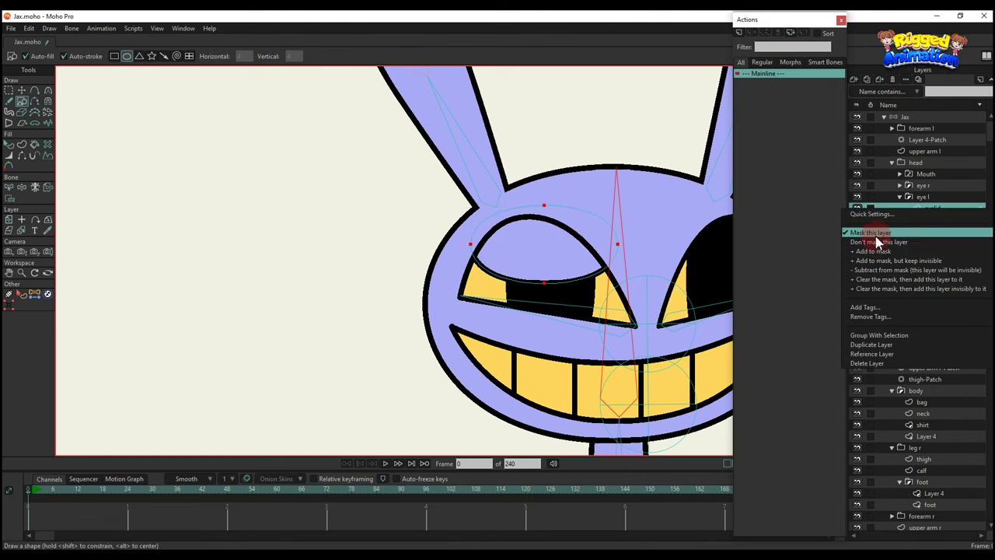
{"action": "left_click", "coordinate": [863, 250]}
Delete the oval's bottom point and peak its side points to give the eyelid a straight lower edge
{"action": "key", "text": "t"}
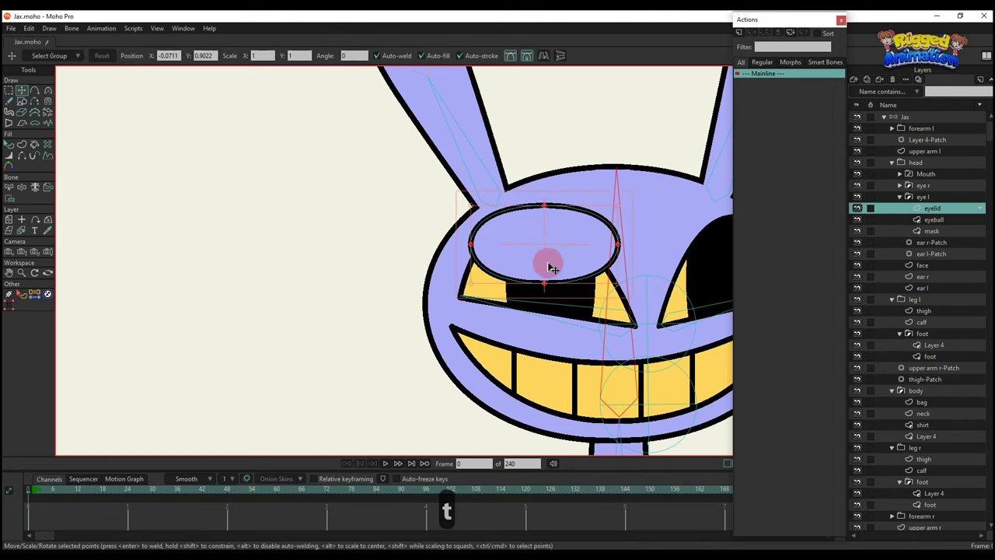
{"action": "key", "text": "g"}
{"action": "key", "text": "BackSpace"}
{"action": "left_click", "coordinate": [451, 223]}
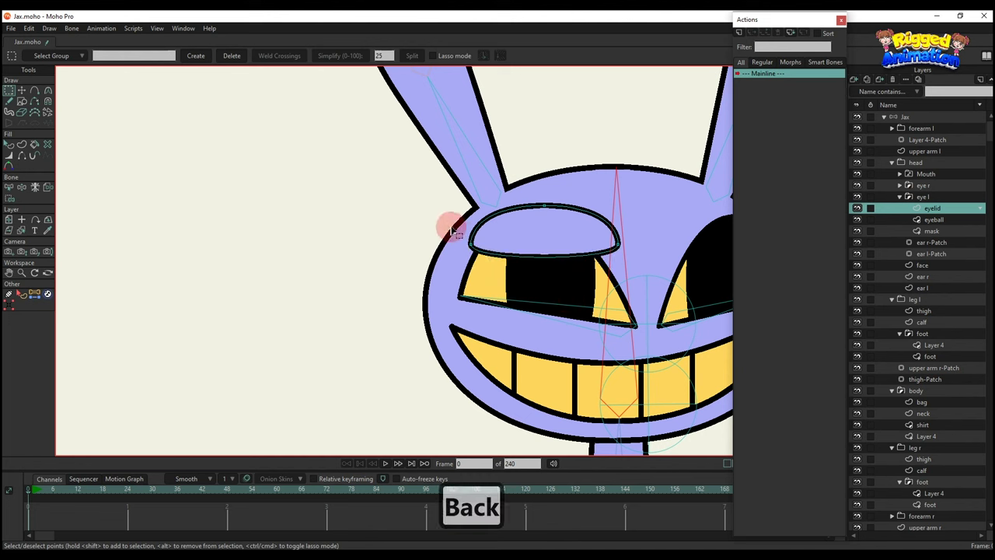
{"action": "key", "text": "c"}
{"action": "left_click", "coordinate": [166, 57]}
Shift the whole eyelid shape slightly upward and hide the outline along its two arched upper edges
{"action": "key", "text": "g"}
{"action": "left_click_drag", "start_coordinate": [451, 189], "coordinate": [673, 284]}
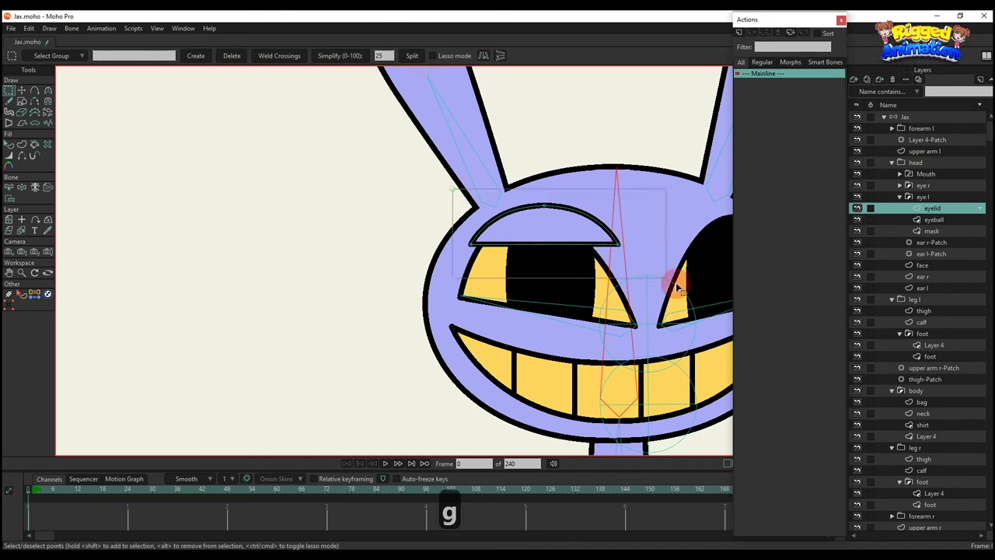
{"action": "key", "text": "t"}
{"action": "scroll", "coordinate": [626, 245], "scroll_direction": "up", "scroll_amount": 2}
{"action": "left_click_drag", "start_coordinate": [584, 226], "coordinate": [513, 206]}
{"action": "left_click", "coordinate": [22, 155]}
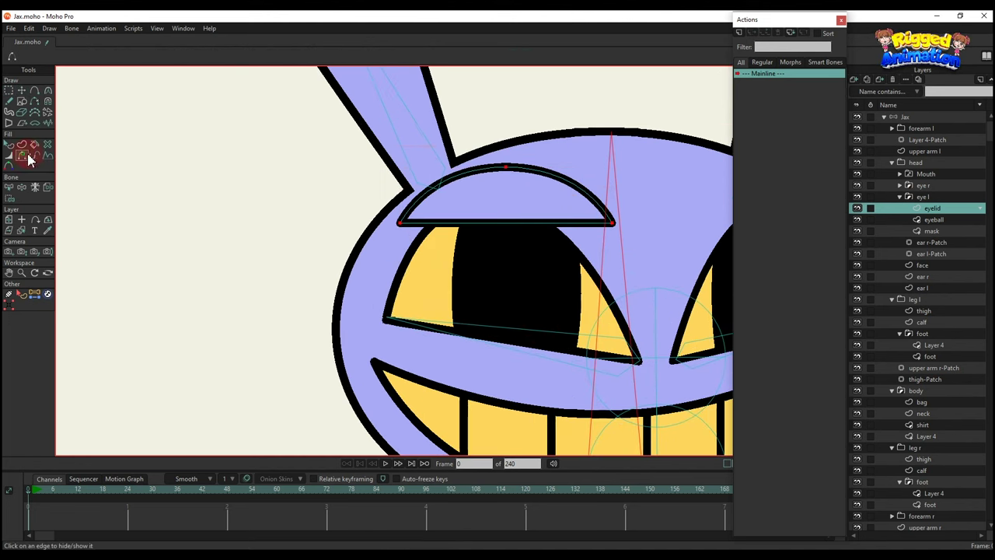
{"action": "left_click", "coordinate": [447, 177]}
{"action": "left_click", "coordinate": [555, 187]}
Move the eyelid shape up above the eye opening and narrow it
{"action": "key", "text": "q"}
{"action": "scroll", "coordinate": [538, 212], "scroll_direction": "down", "scroll_amount": 1}
{"action": "key", "text": "g"}
{"action": "left_click_drag", "start_coordinate": [399, 210], "coordinate": [620, 242]}
{"action": "key", "text": "t"}
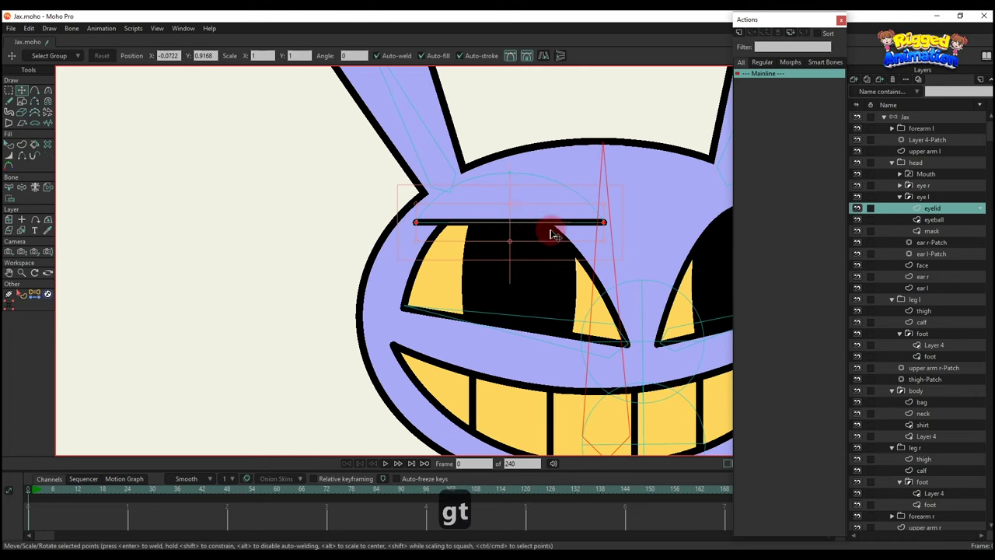
{"action": "left_click_drag", "start_coordinate": [532, 219], "coordinate": [530, 198]}
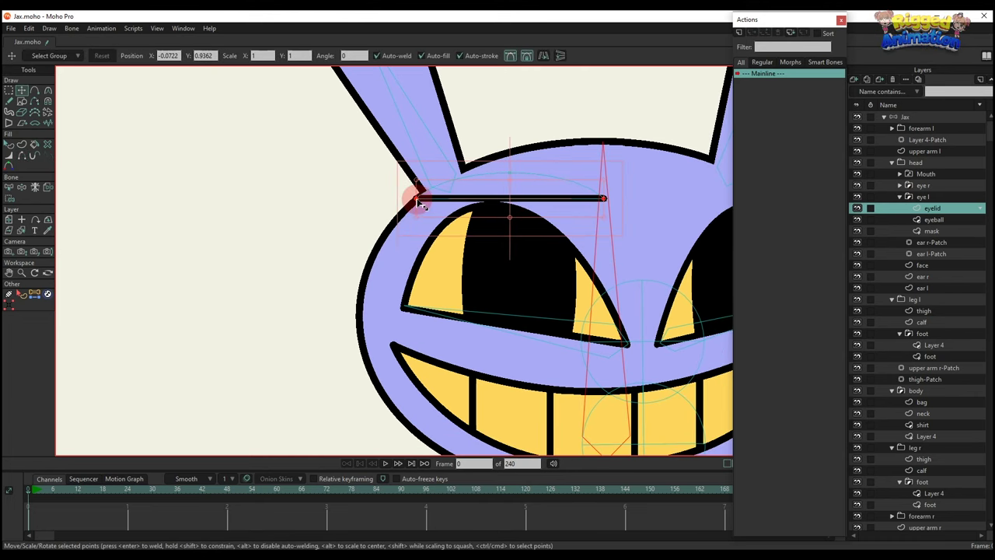
{"action": "left_click_drag", "start_coordinate": [419, 204], "coordinate": [439, 206]}
Make the eyelid shape's stroke colour fully transparent
{"action": "key", "text": "q"}
{"action": "left_click", "coordinate": [122, 55]}
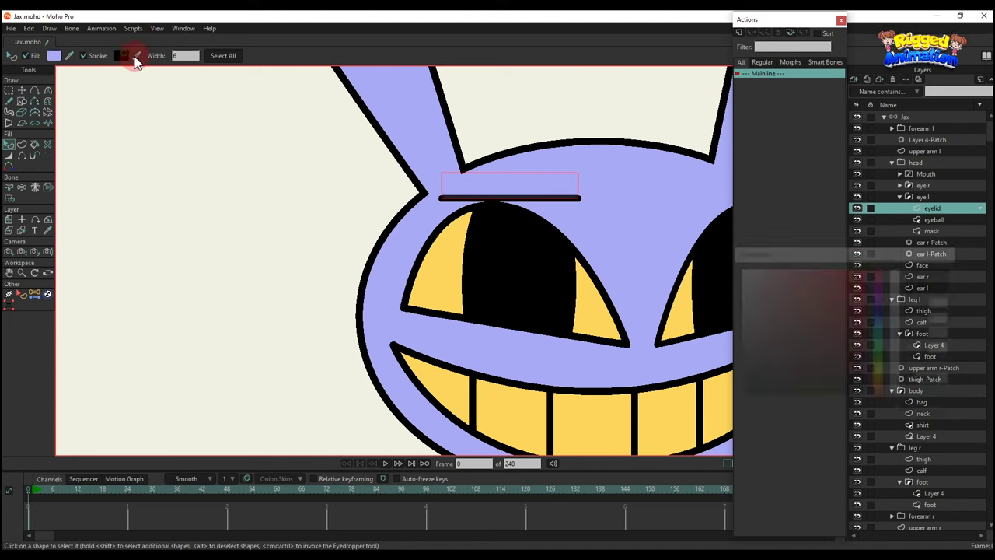
{"action": "left_click_drag", "start_coordinate": [900, 296], "coordinate": [902, 351]}
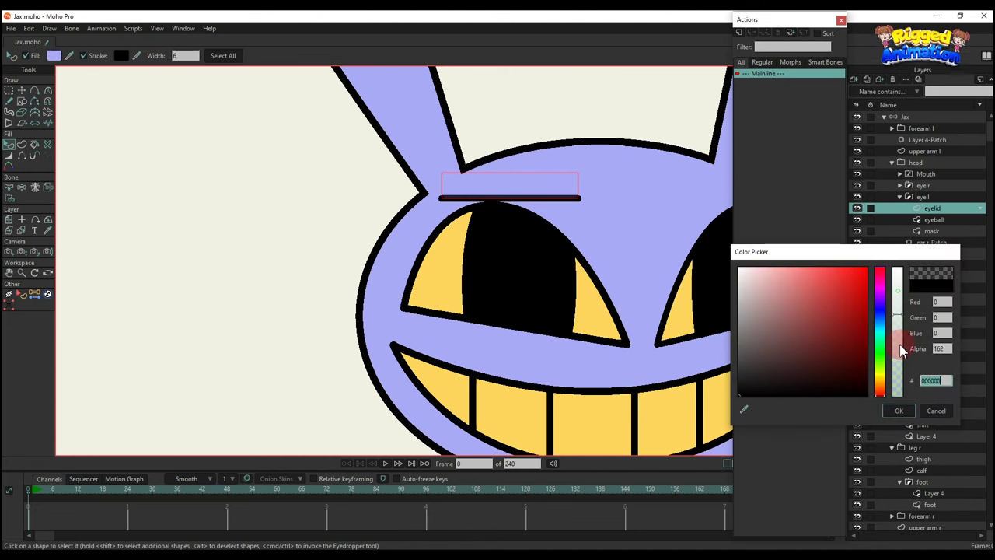
{"action": "left_click", "coordinate": [906, 414]}
Select all eyelid points and clear the eyelid layer's binding to a single bone
{"action": "scroll", "coordinate": [445, 228], "scroll_direction": "down", "scroll_amount": 4}
{"action": "left_click_drag", "start_coordinate": [444, 229], "coordinate": [449, 253]}
{"action": "key", "text": "g"}
{"action": "left_click_drag", "start_coordinate": [426, 196], "coordinate": [559, 256]}
{"action": "key", "text": "t"}
{"action": "scroll", "coordinate": [559, 256], "scroll_direction": "up", "scroll_amount": 2}
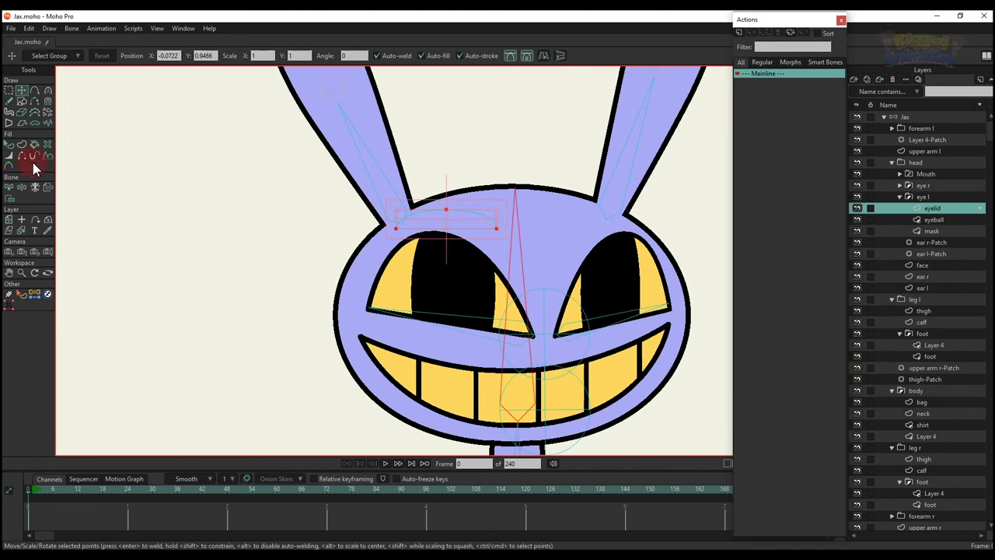
{"action": "left_click", "coordinate": [47, 187]}
{"action": "left_click", "coordinate": [122, 235]}
Copy the left eye's eyelid shape and place a vertically flipped duplicate just below the eye opening
{"action": "key", "text": "g"}
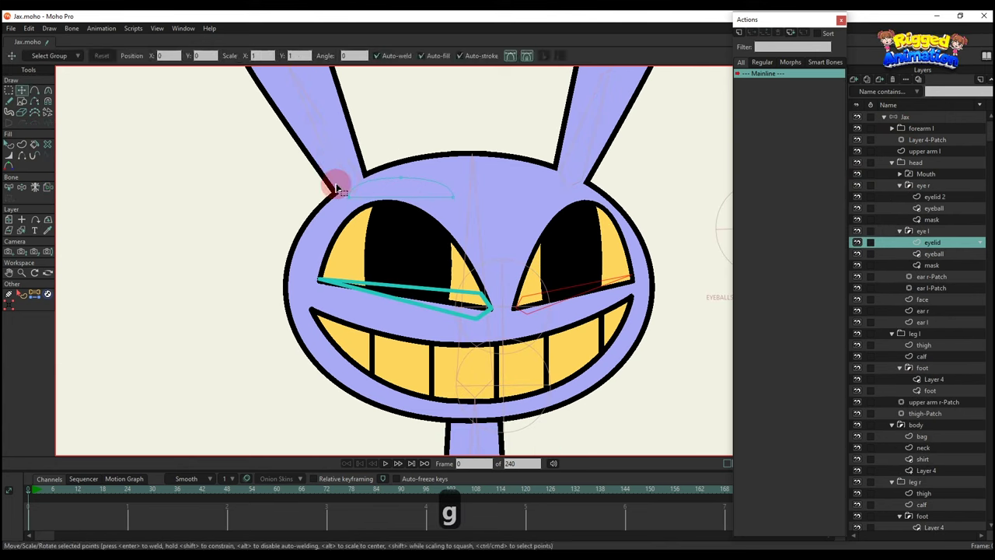
{"action": "key", "text": "t"}
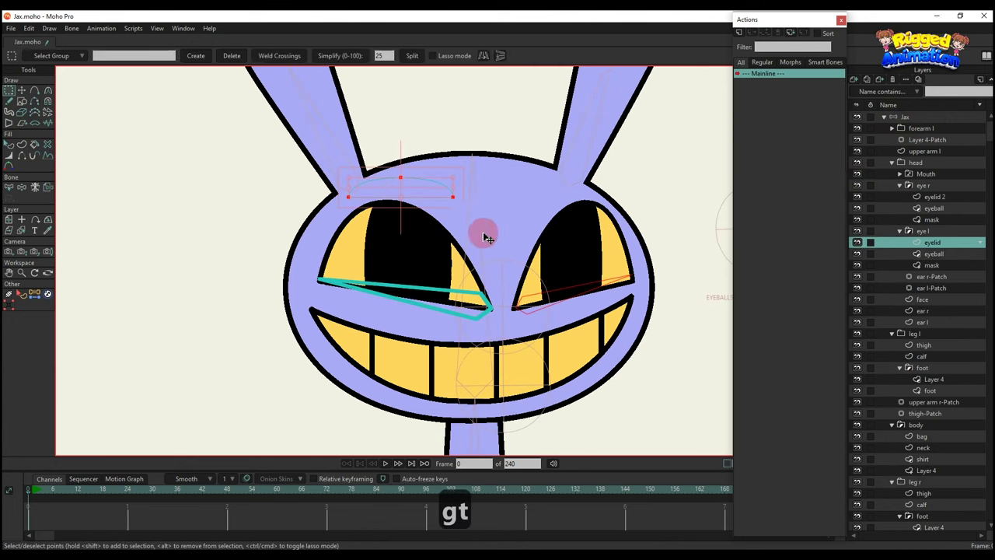
{"action": "key", "text": "ctrl+c"}
{"action": "left_click_drag", "start_coordinate": [418, 188], "coordinate": [466, 318]}
{"action": "scroll", "coordinate": [435, 307], "scroll_direction": "up", "scroll_amount": 2}
{"action": "key", "text": "g"}
{"action": "key", "text": "t"}
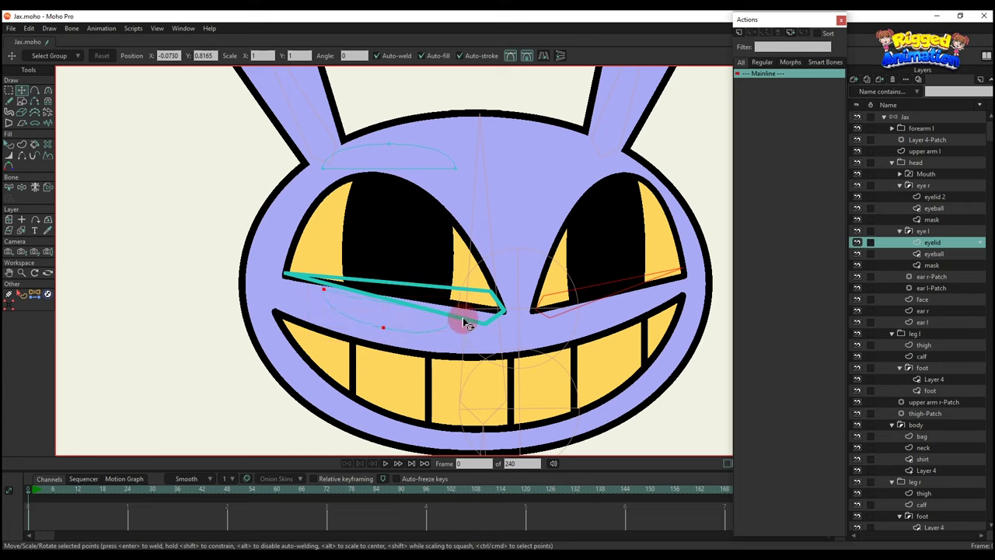
Duplicate the eyelid layer into the eye r group and mirror its shapes over the right eye
{"action": "key", "text": "t"}
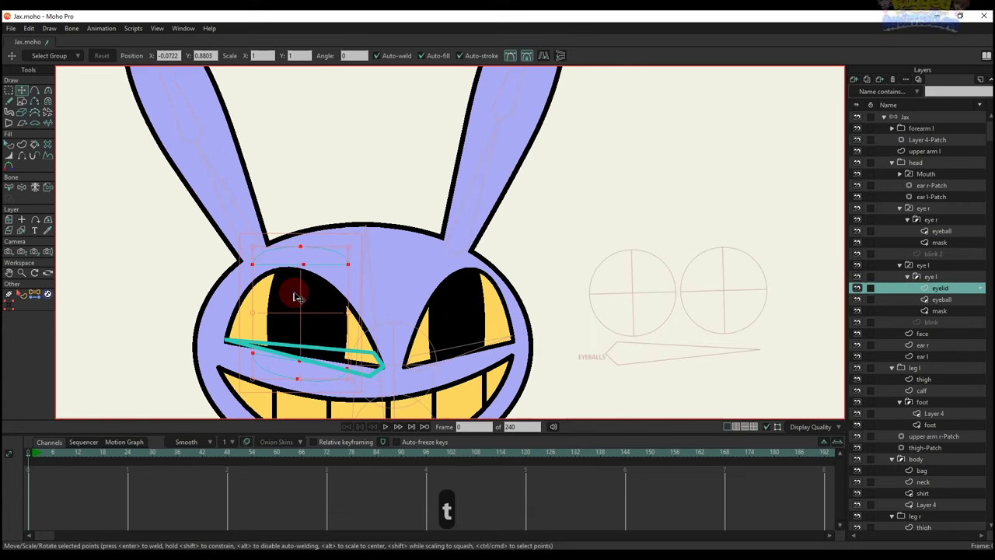
{"action": "scroll", "coordinate": [367, 261], "scroll_direction": "up", "scroll_amount": 2}
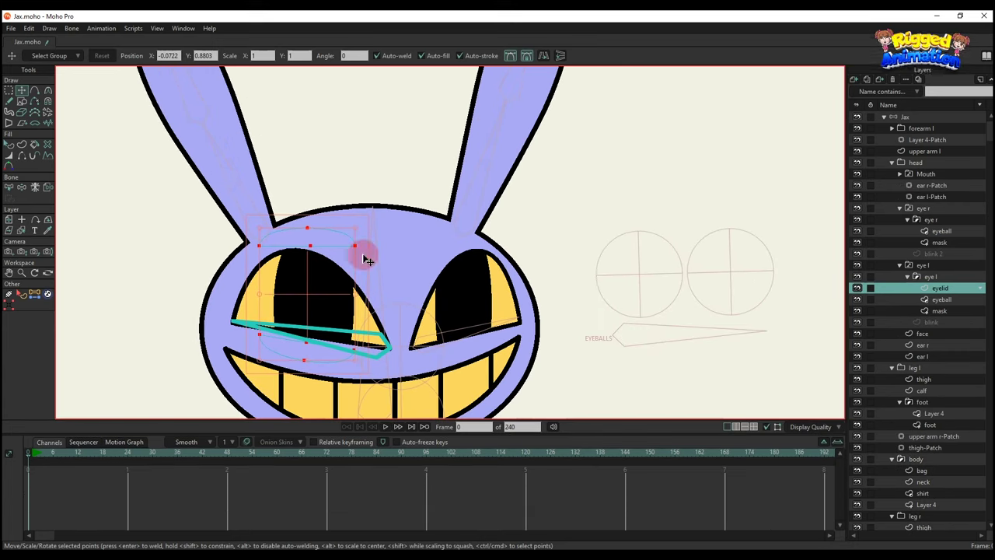
{"action": "left_click", "coordinate": [867, 81]}
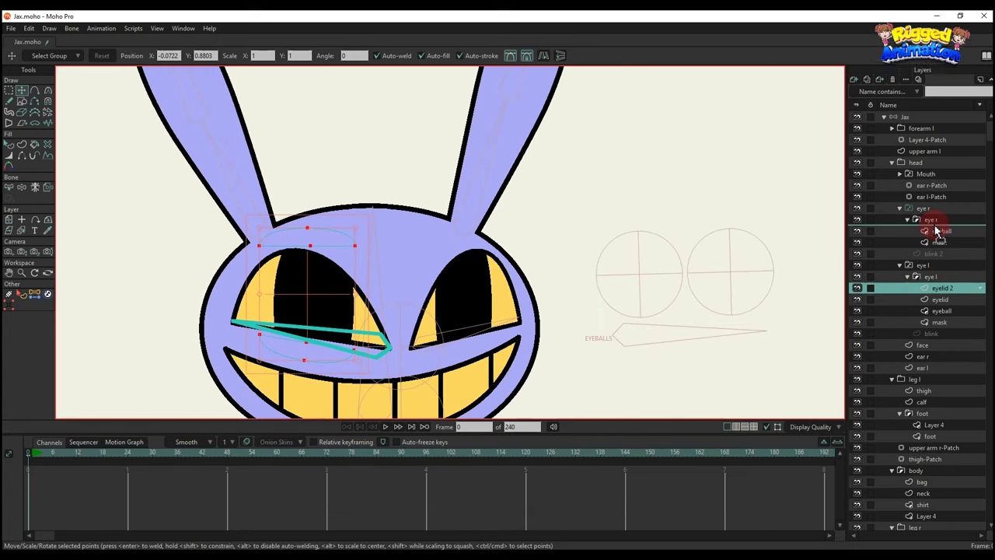
{"action": "left_click_drag", "start_coordinate": [949, 231], "coordinate": [946, 234]}
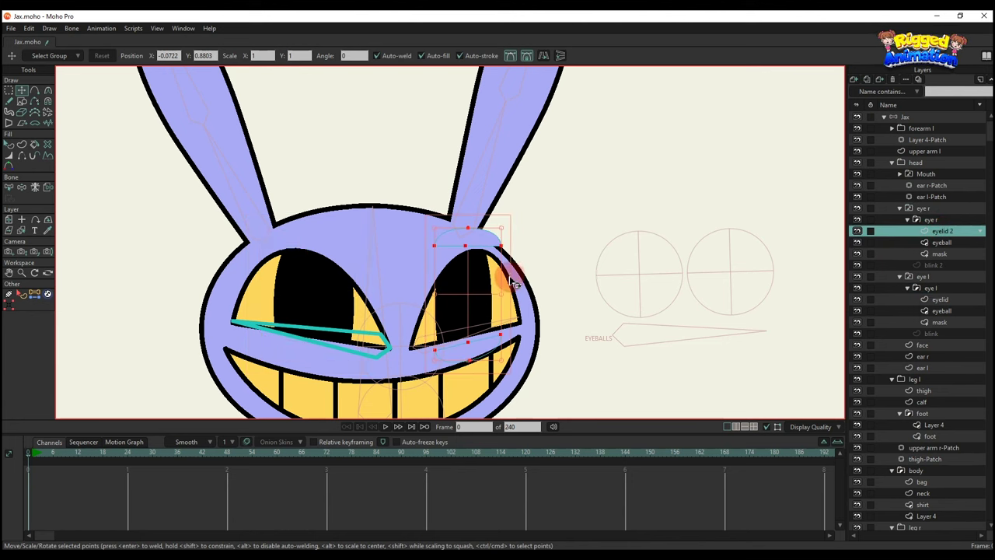
Bind the eyelid 2 layer to the right eye's bone and check the original eyelid layer's bone binding
{"action": "left_click", "coordinate": [48, 187]}
{"action": "left_click", "coordinate": [100, 195]}
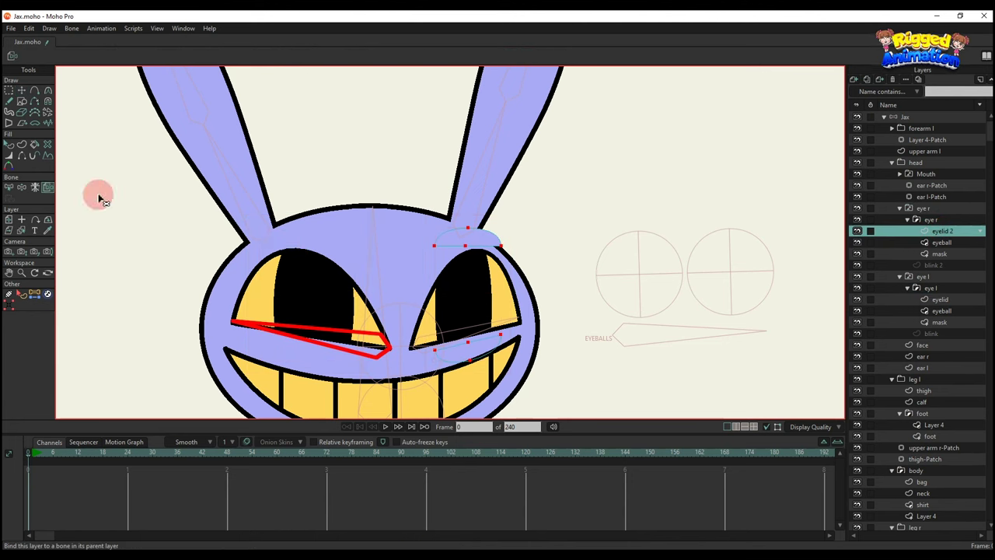
{"action": "left_click", "coordinate": [489, 328]}
{"action": "left_click", "coordinate": [938, 300]}
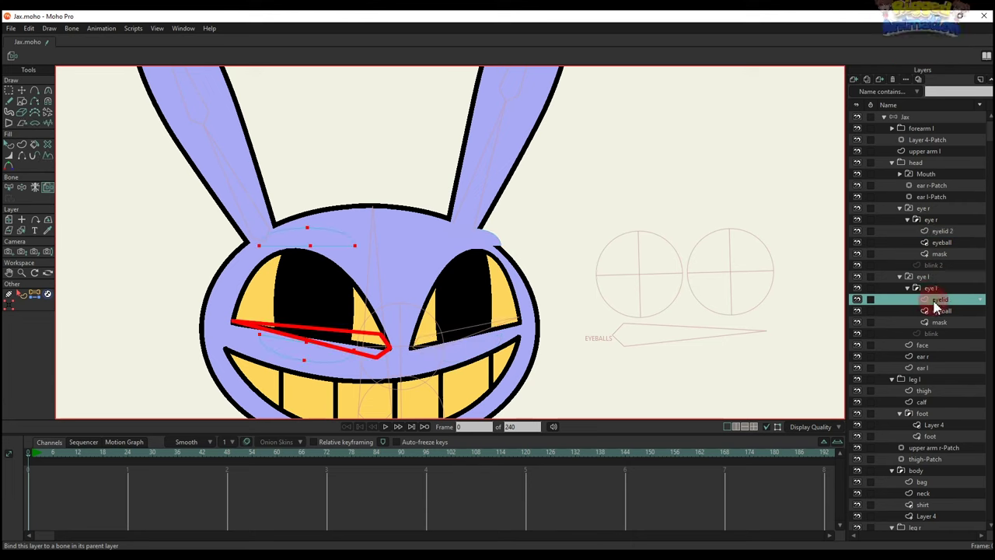
Render frame 3 to inspect the eyelids on the whole character, and return to frame 0
{"action": "scroll", "coordinate": [588, 284], "scroll_direction": "down", "scroll_amount": 3}
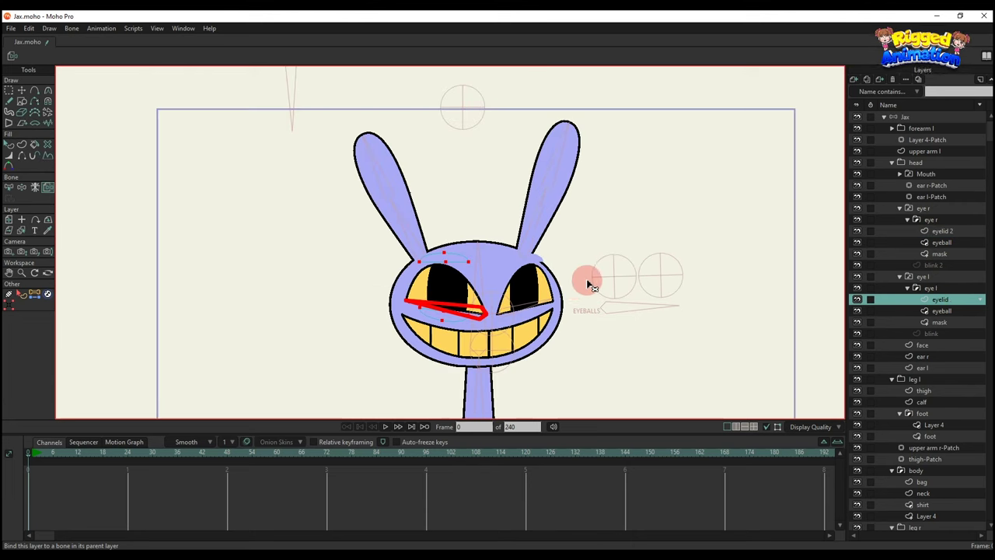
{"action": "left_click", "coordinate": [42, 453]}
{"action": "key", "text": "ctrl+r"}
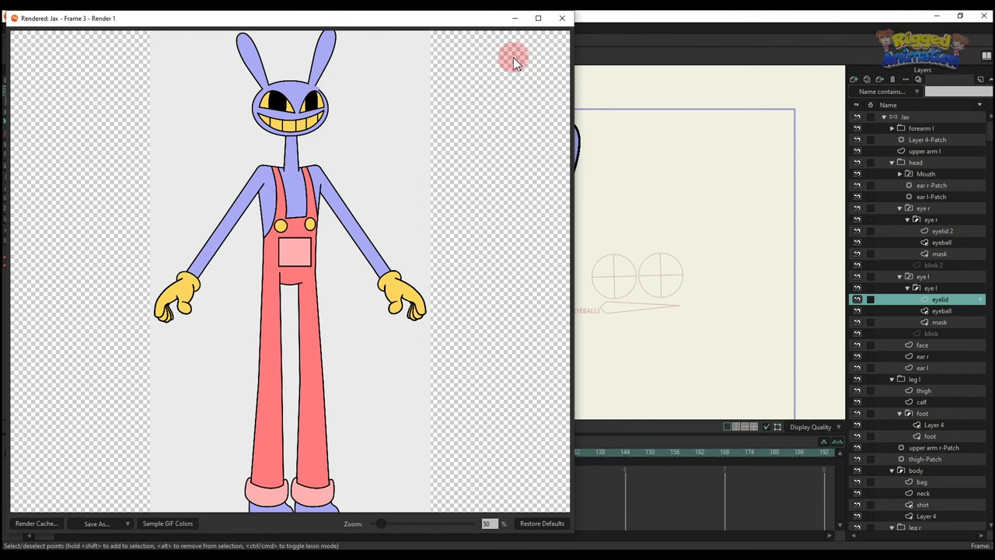
{"action": "left_click", "coordinate": [562, 18]}
{"action": "left_click", "coordinate": [29, 453]}
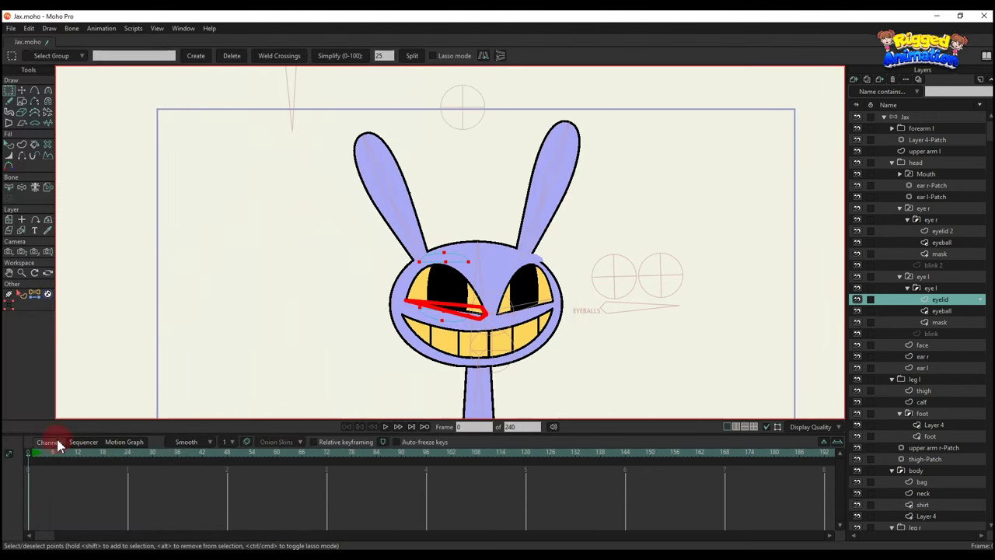
Group the eye r, eye l and face layers into a masked group named face
{"action": "left_click", "coordinate": [900, 277]}
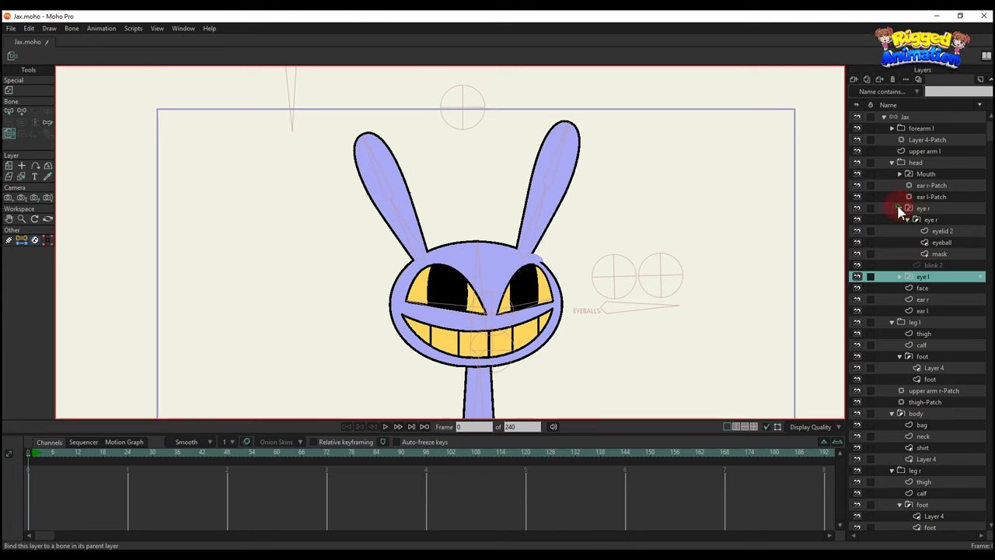
{"action": "left_click", "coordinate": [900, 210]}
{"action": "left_click", "coordinate": [933, 232], "text": "shift"}
{"action": "right_click", "coordinate": [934, 232]}
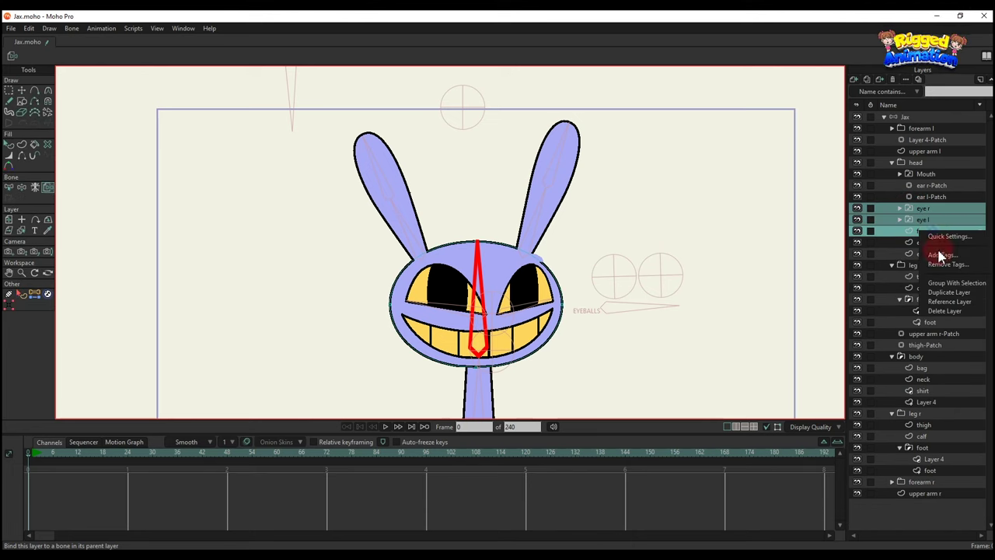
{"action": "left_click", "coordinate": [949, 283]}
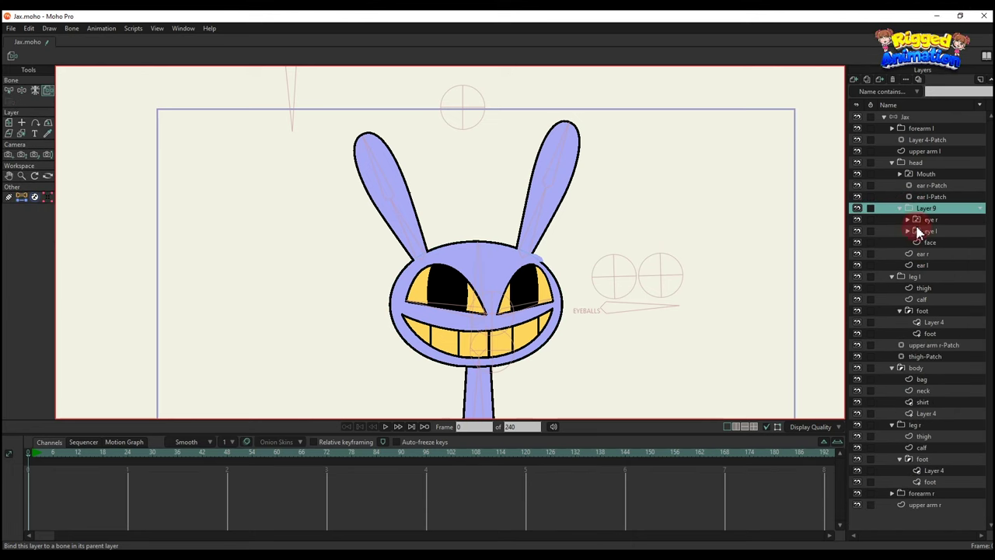
{"action": "double_click", "coordinate": [929, 212]}
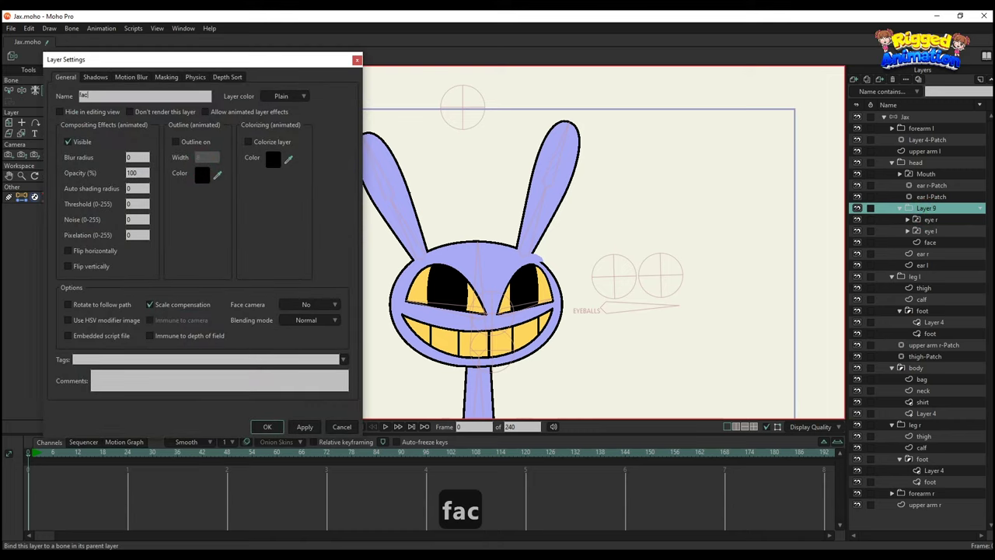
{"action": "key", "text": "Return"}
Exclude strokes from the face layer's mask and render frame 0 to check the masked eyelids
{"action": "double_click", "coordinate": [932, 242]}
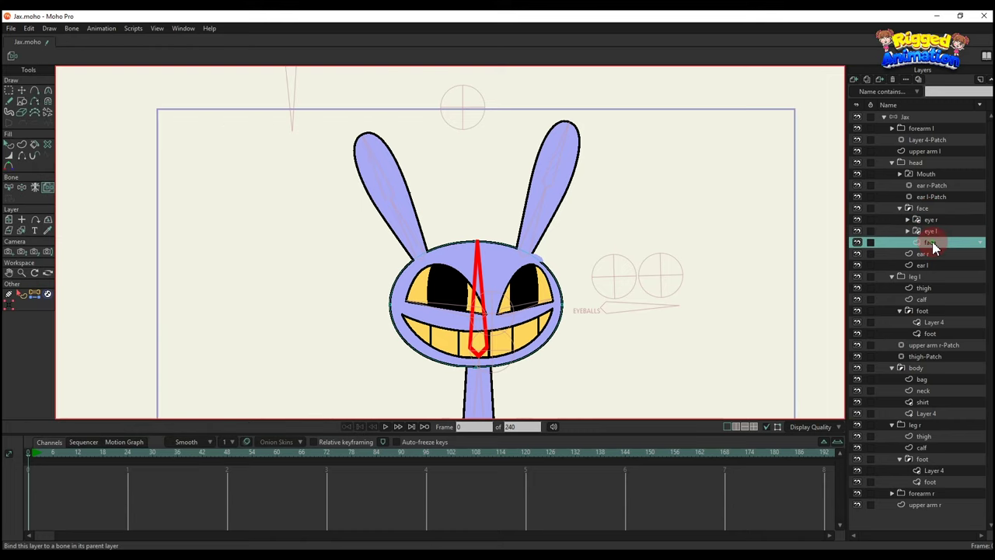
{"action": "left_click", "coordinate": [176, 76]}
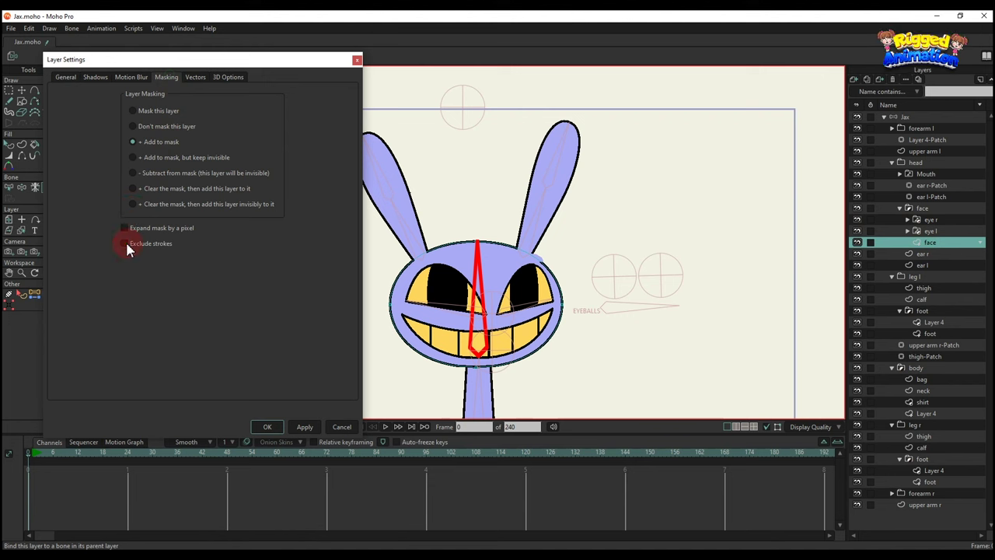
{"action": "left_click", "coordinate": [268, 427]}
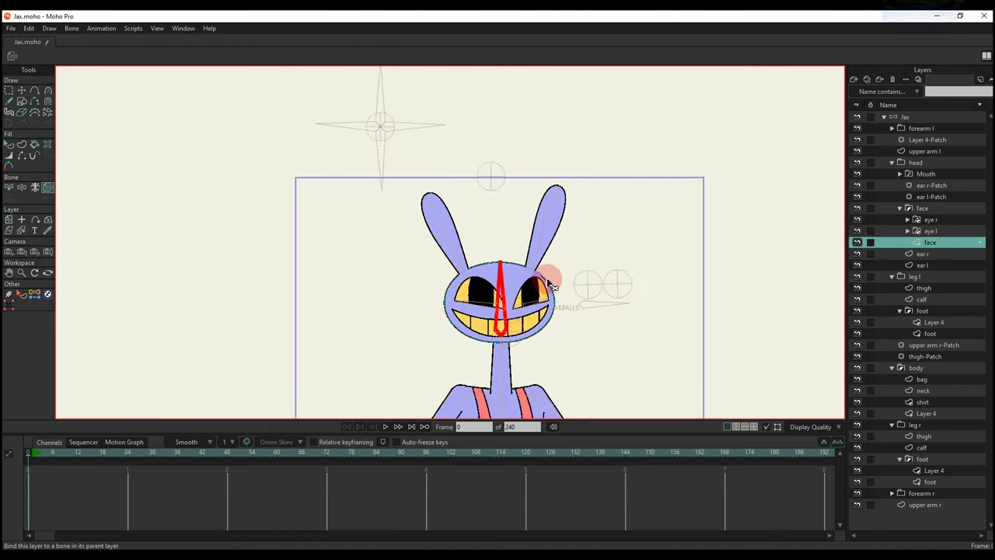
{"action": "key", "text": "ctrl+r"}
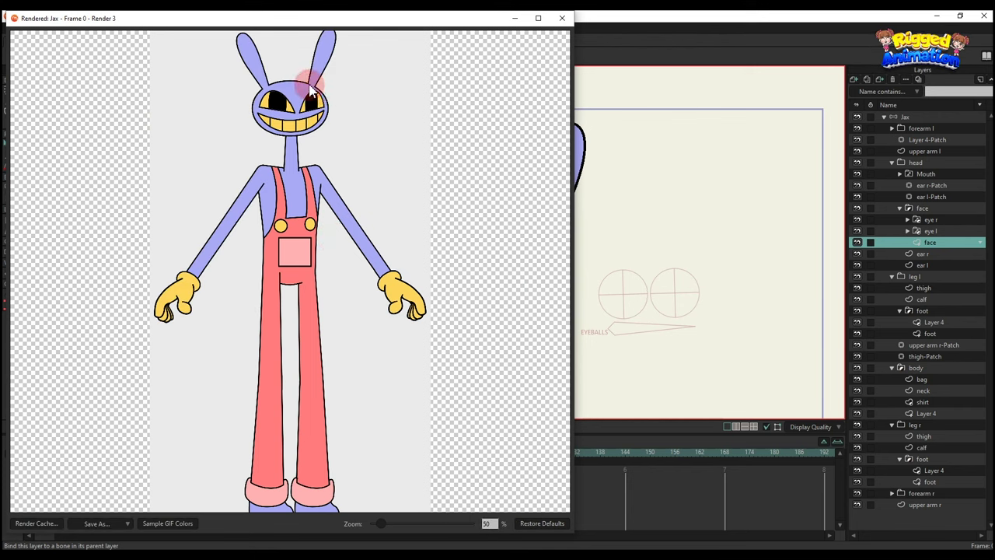
{"action": "left_click", "coordinate": [570, 18]}
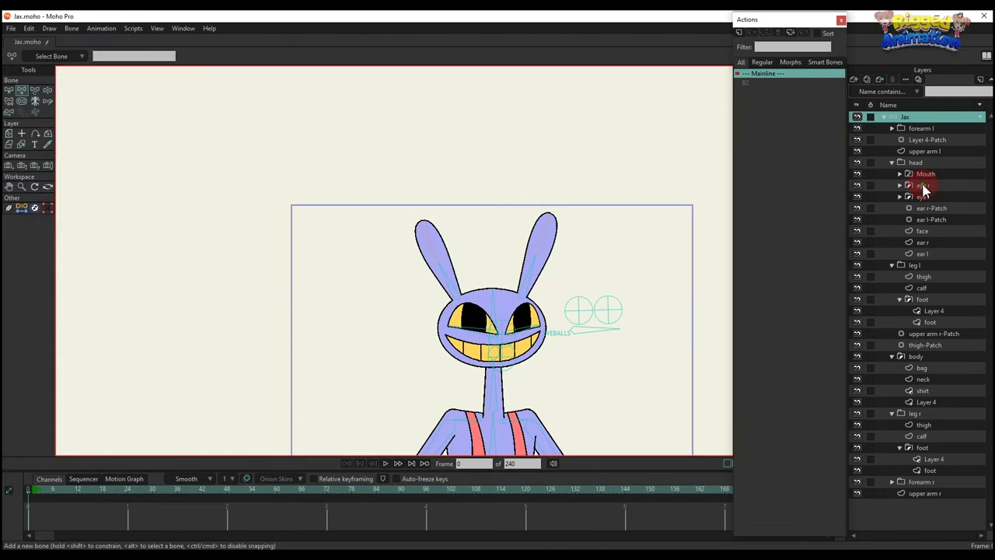
Add a new vector layer named blink directly beneath the eye l layer in the head group
{"action": "left_click", "coordinate": [931, 184]}
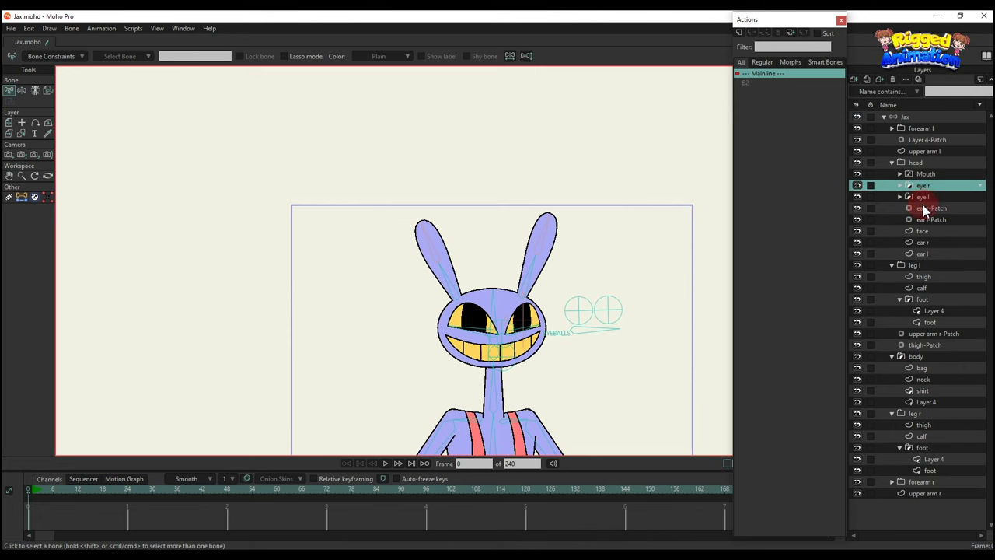
{"action": "left_click", "coordinate": [925, 210]}
{"action": "left_click", "coordinate": [854, 79]}
{"action": "left_click", "coordinate": [902, 171]}
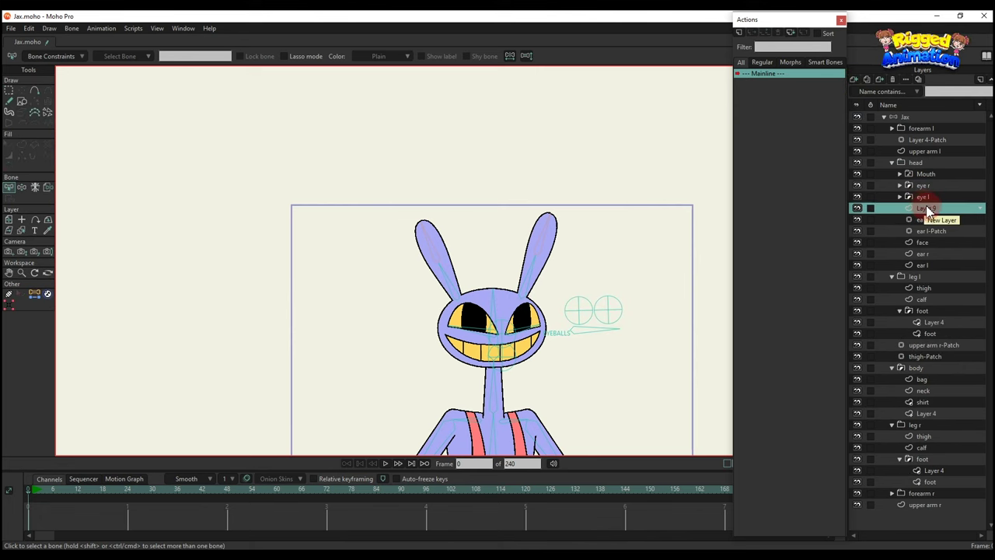
{"action": "double_click", "coordinate": [926, 210]}
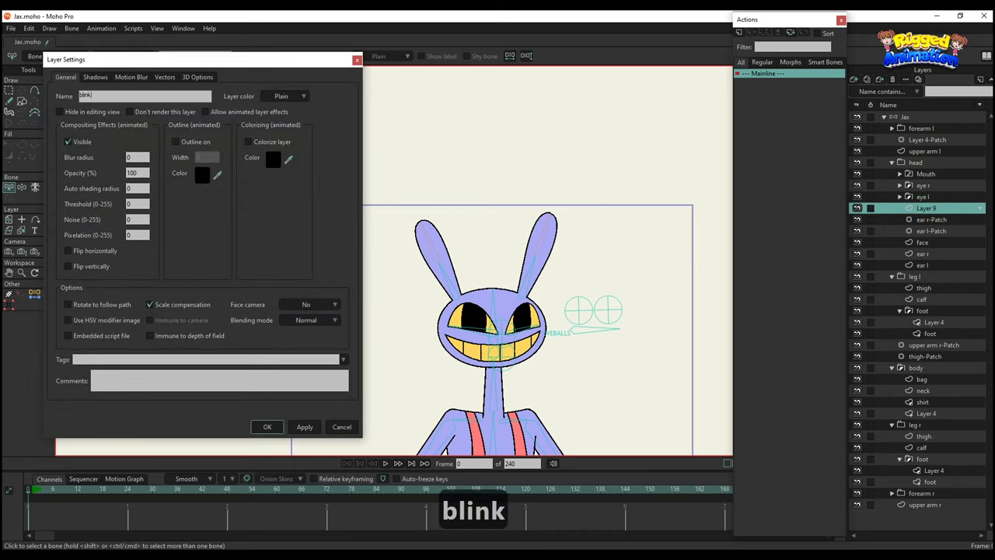
{"action": "type", "text": "blink"}
{"action": "key", "text": "Return"}
Group the eye l and blink layers together and name the new group eye l
{"action": "left_click_drag", "start_coordinate": [902, 214], "coordinate": [924, 196]}
{"action": "right_click", "coordinate": [924, 196]}
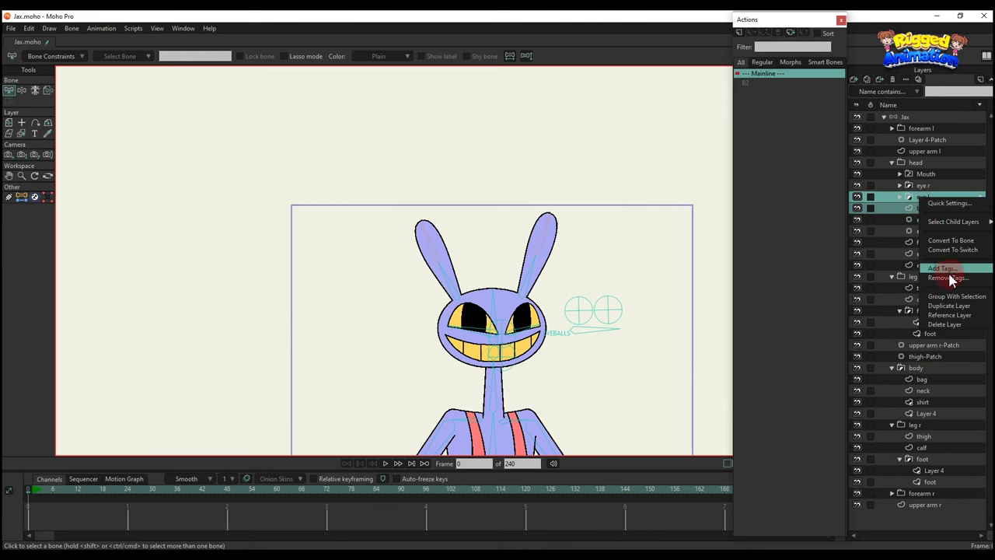
{"action": "left_click", "coordinate": [954, 297]}
{"action": "double_click", "coordinate": [924, 197]}
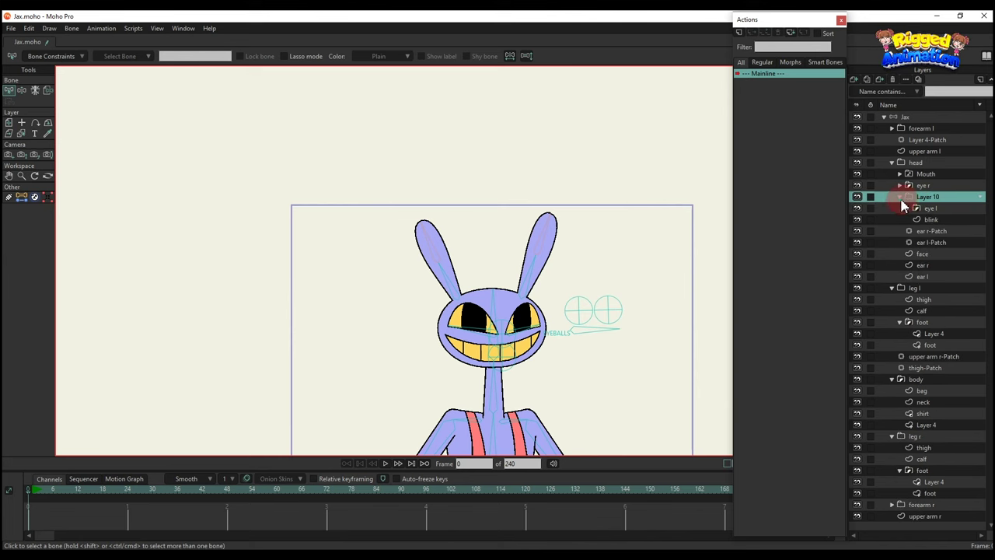
{"action": "left_click", "coordinate": [900, 198]}
{"action": "double_click", "coordinate": [931, 200]}
{"action": "type", "text": "eye l"}
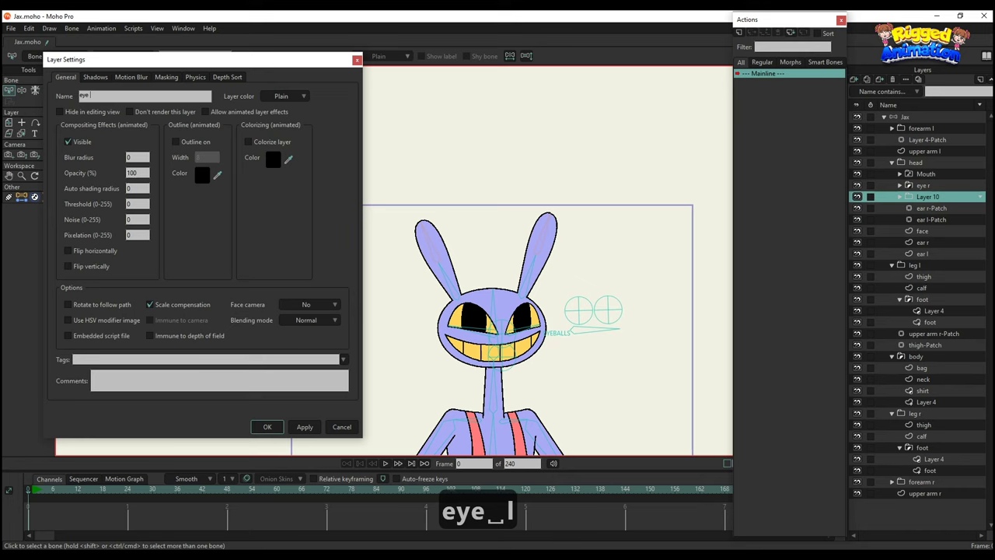
{"action": "left_click", "coordinate": [267, 426]}
Convert the new eye l group to a switch layer and make blink its active layer
{"action": "right_click", "coordinate": [928, 198]}
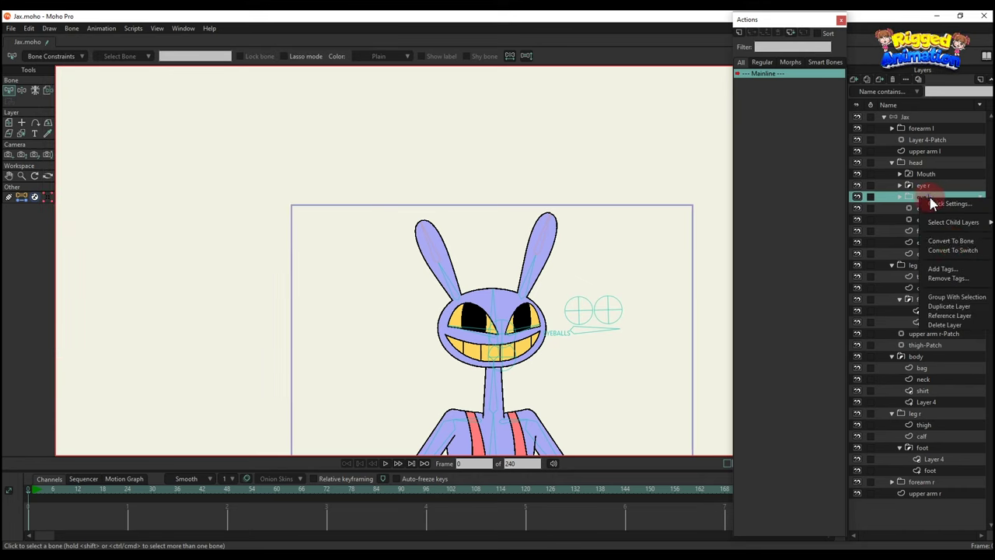
{"action": "left_click", "coordinate": [954, 250]}
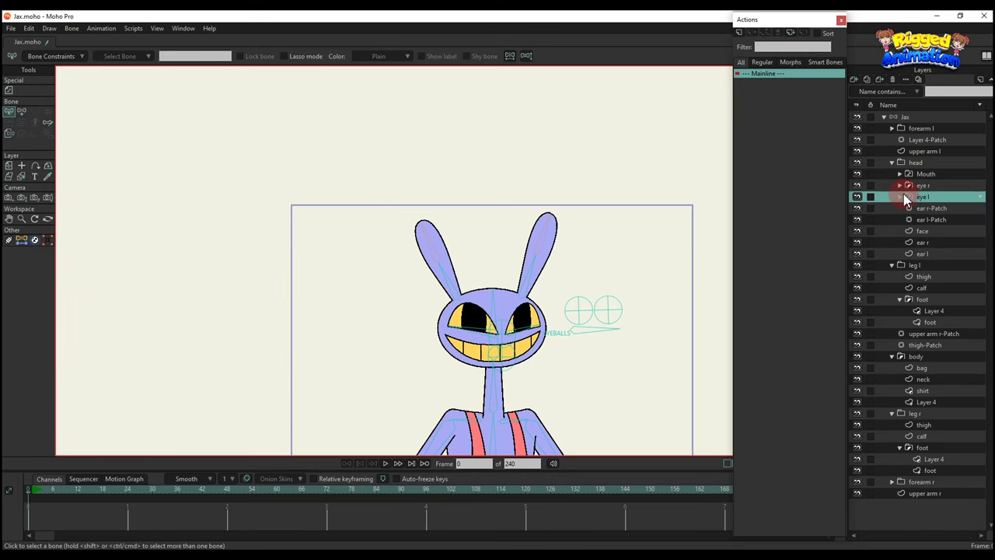
{"action": "left_click", "coordinate": [901, 196]}
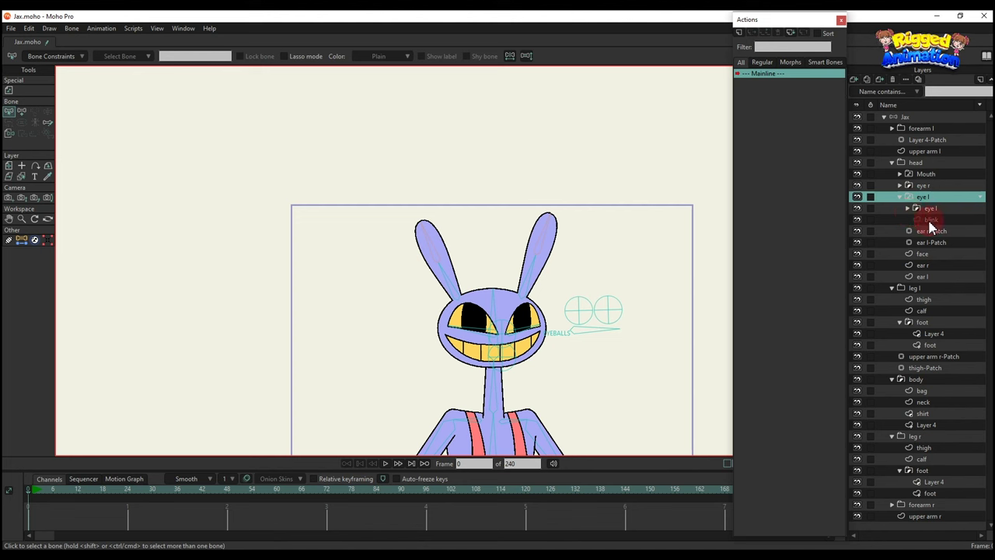
{"action": "left_click", "coordinate": [931, 221]}
Draw a sharp-cornered, three-point sideways V on the blink layer in place of the left eye and create an outlined shape from it
{"action": "scroll", "coordinate": [444, 327], "scroll_direction": "up", "scroll_amount": 6}
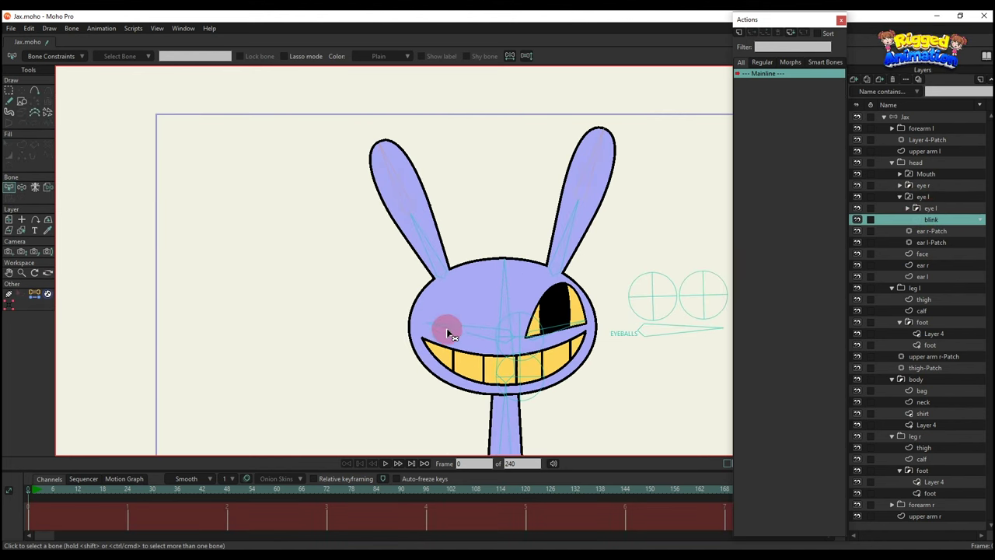
{"action": "key", "text": "a"}
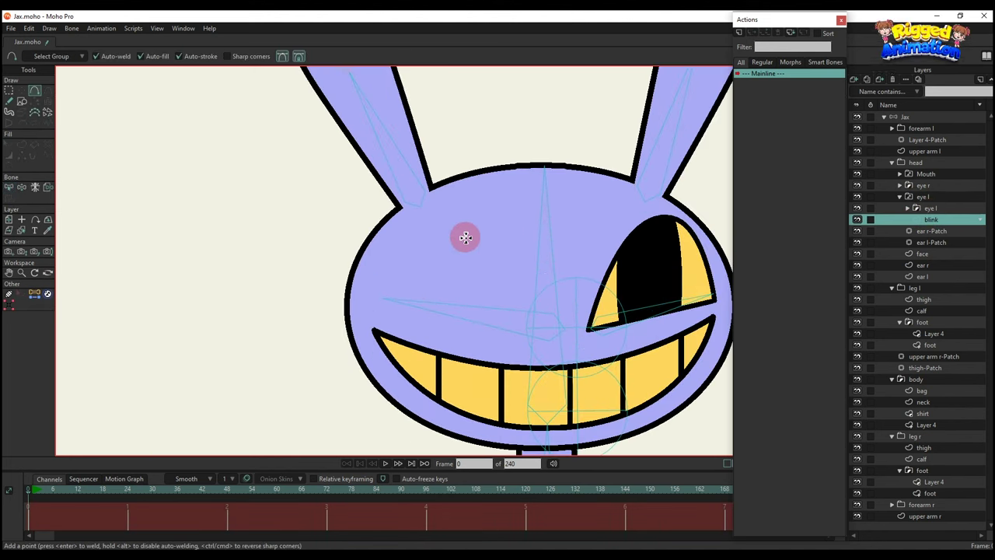
{"action": "left_click_drag", "start_coordinate": [465, 238], "coordinate": [465, 326]}
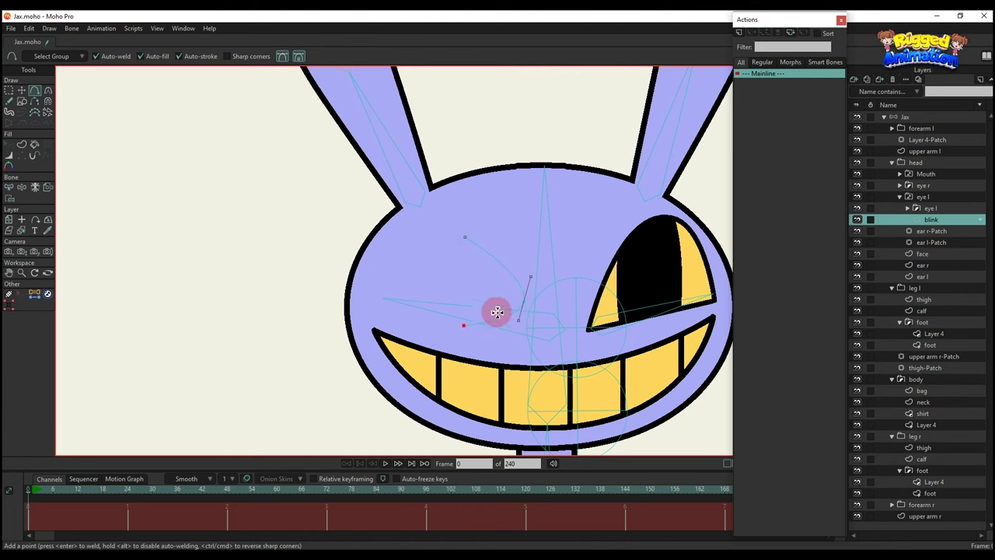
{"action": "key", "text": "g"}
{"action": "left_click_drag", "start_coordinate": [449, 222], "coordinate": [539, 329]}
{"action": "key", "text": "c"}
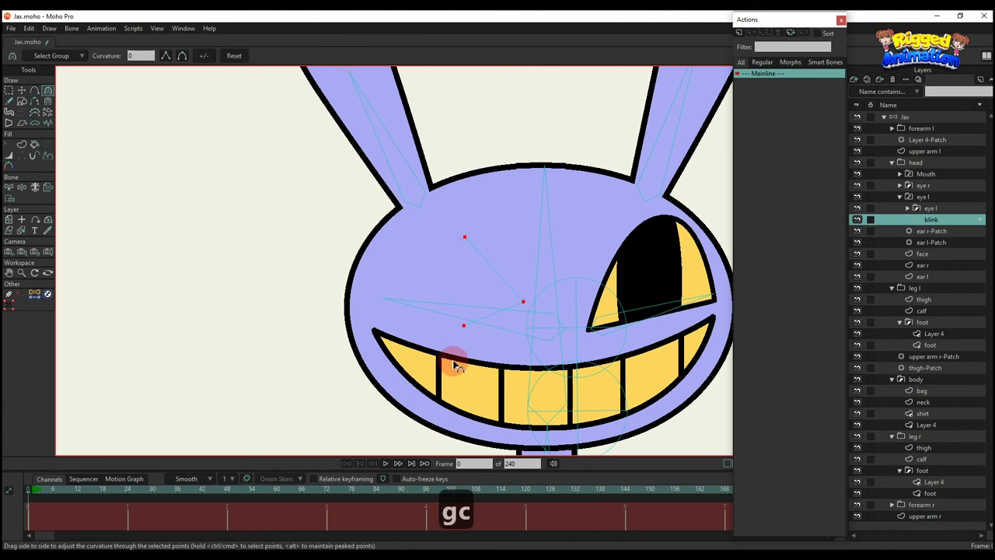
{"action": "left_click", "coordinate": [22, 145]}
{"action": "left_click", "coordinate": [116, 55]}
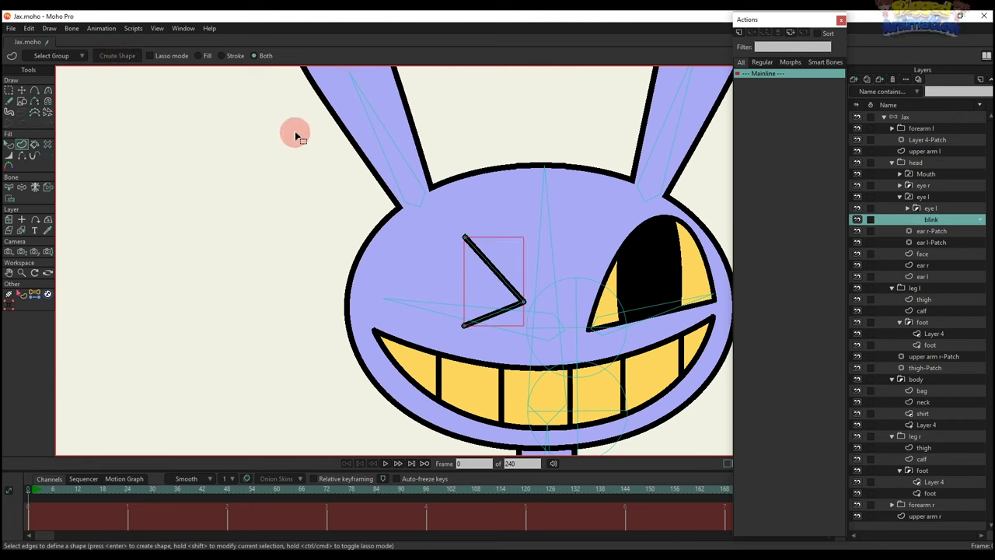
Set the stroke width of the V shape on the blink layer to 15
{"action": "key", "text": "q"}
{"action": "left_click", "coordinate": [185, 55]}
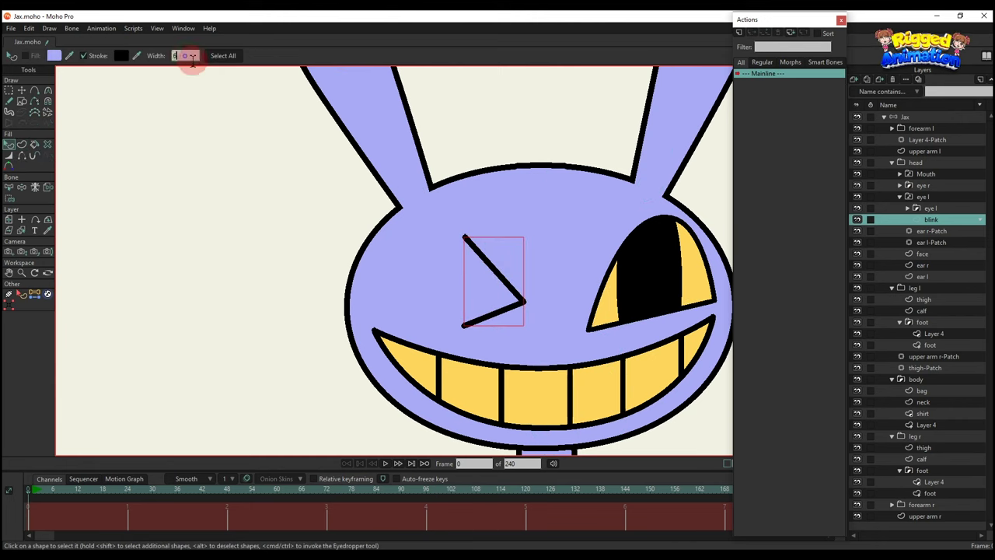
{"action": "type", "text": "20"}
{"action": "key", "text": "Return"}
{"action": "type", "text": "15"}
{"action": "key", "text": "Return"}
{"action": "left_click", "coordinate": [255, 211]}
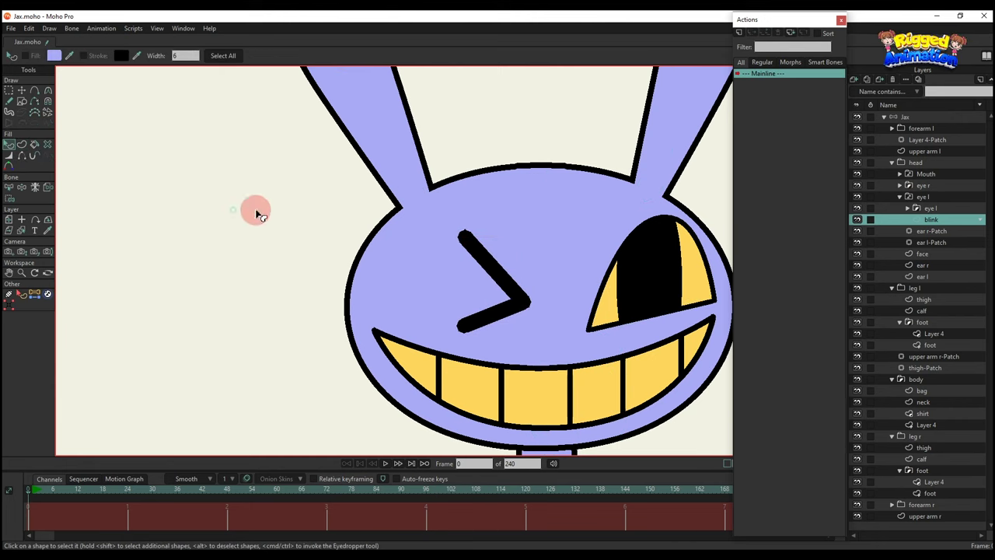
Reposition the lower end point of the V so its lower stroke slopes gently up to its outer end
{"action": "scroll", "coordinate": [426, 255], "scroll_direction": "down", "scroll_amount": 4}
{"action": "key", "text": "t"}
{"action": "scroll", "coordinate": [439, 286], "scroll_direction": "up", "scroll_amount": 2}
{"action": "scroll", "coordinate": [472, 269], "scroll_direction": "down", "scroll_amount": 4}
{"action": "key", "text": "q"}
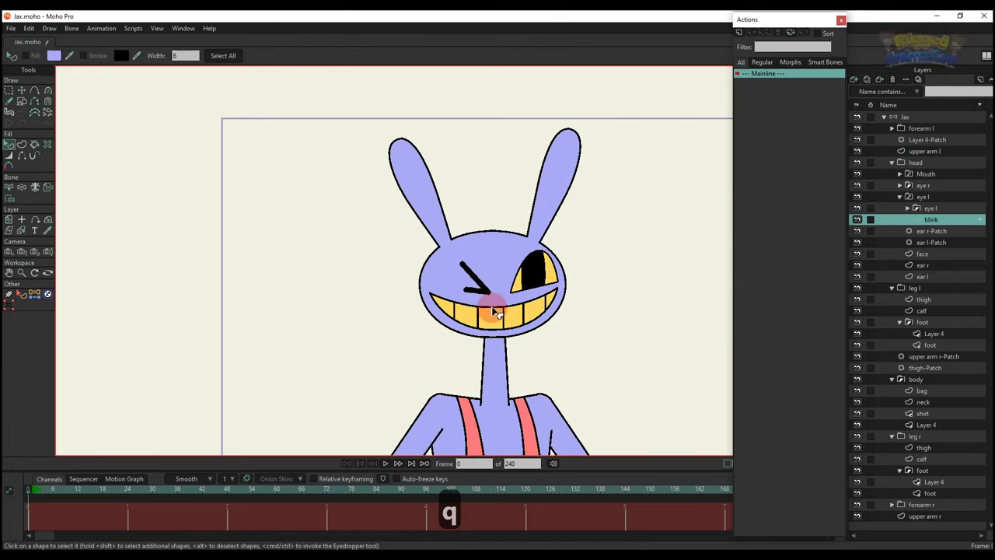
{"action": "scroll", "coordinate": [466, 280], "scroll_direction": "up", "scroll_amount": 3}
Bend both strokes of the blink V into upward-bulging curves with the Curvature tool
{"action": "key", "text": "g"}
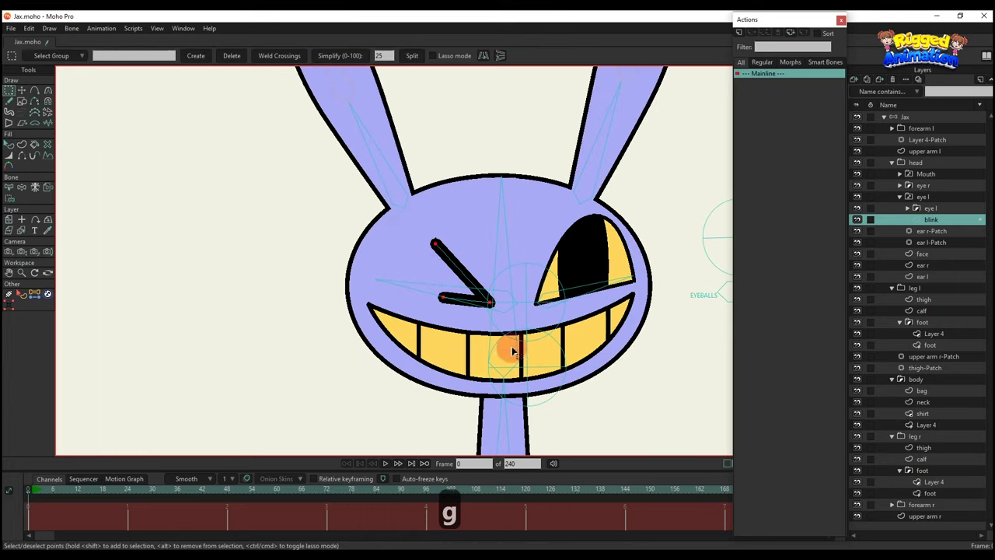
{"action": "scroll", "coordinate": [506, 349], "scroll_direction": "up", "scroll_amount": 3}
{"action": "key", "text": "c"}
{"action": "left_click_drag", "start_coordinate": [480, 257], "coordinate": [498, 247]}
{"action": "left_click", "coordinate": [474, 325]}
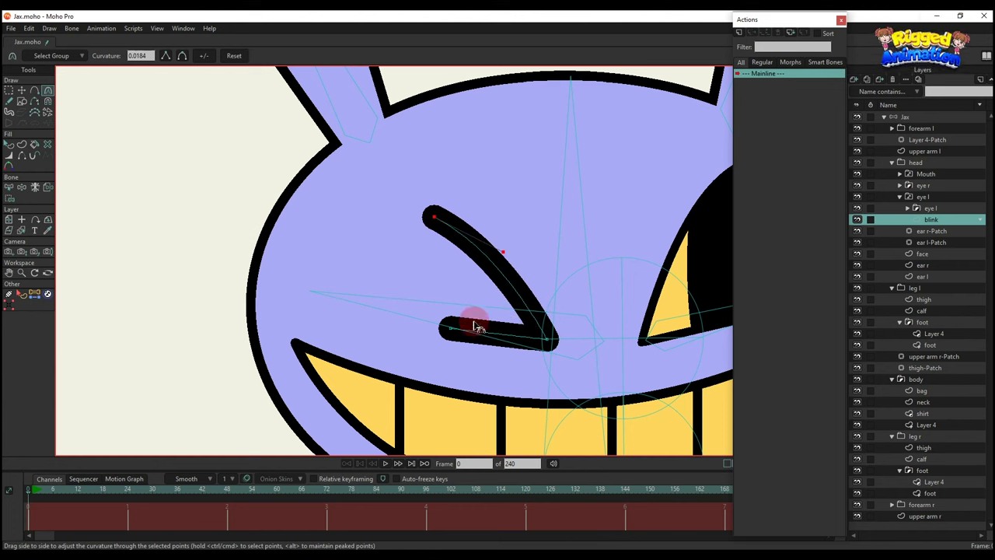
{"action": "left_click_drag", "start_coordinate": [469, 325], "coordinate": [496, 320]}
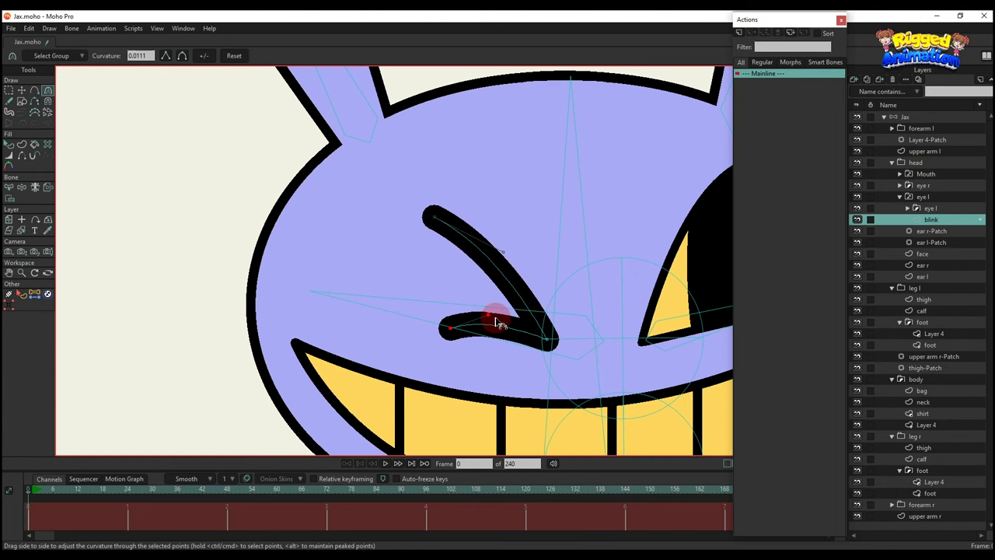
{"action": "key", "text": "q"}
Duplicate the blink layer and move the copy out of the eye l switch group to directly beneath eye r
{"action": "scroll", "coordinate": [482, 301], "scroll_direction": "down", "scroll_amount": 4}
{"action": "left_click", "coordinate": [923, 196]}
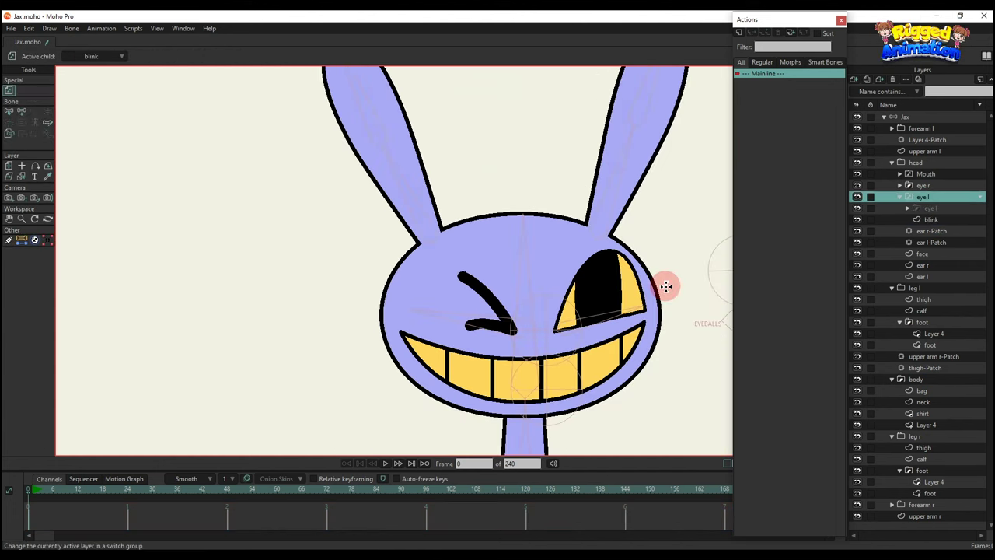
{"action": "left_click", "coordinate": [928, 220]}
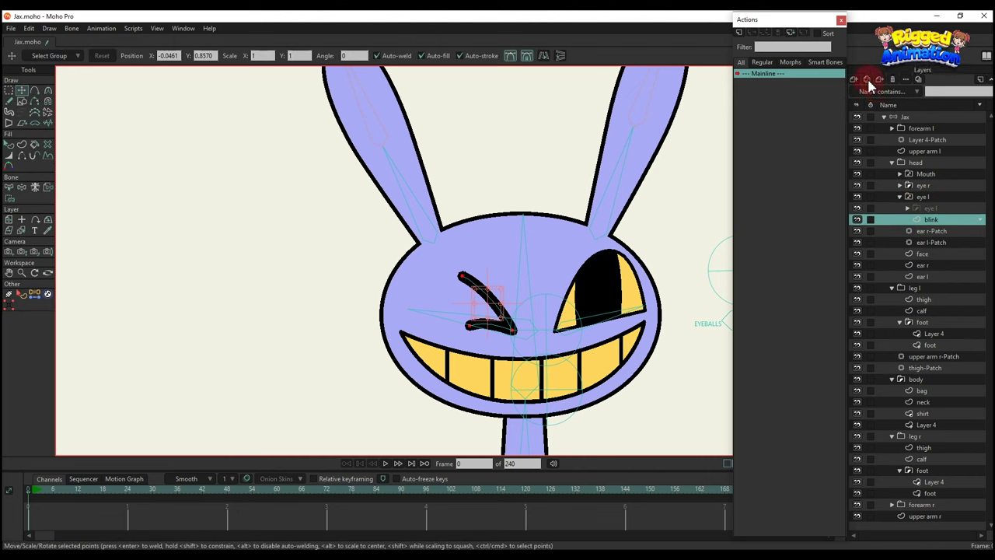
{"action": "left_click", "coordinate": [866, 80]}
{"action": "left_click", "coordinate": [918, 218]}
{"action": "left_click_drag", "start_coordinate": [938, 224], "coordinate": [935, 195]}
Group the eye r and blink 2 layers together and name the new group eye r
{"action": "right_click", "coordinate": [923, 187]}
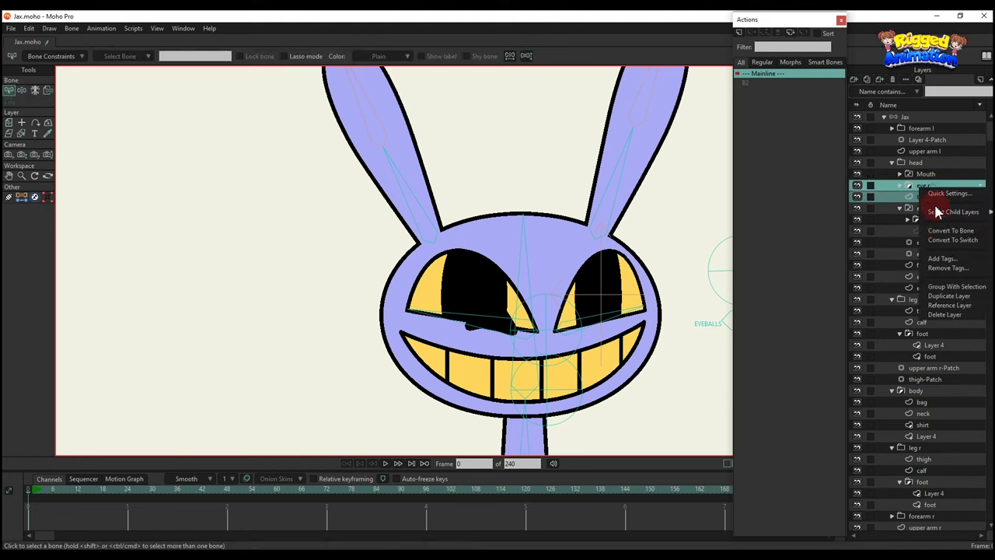
{"action": "left_click", "coordinate": [956, 285]}
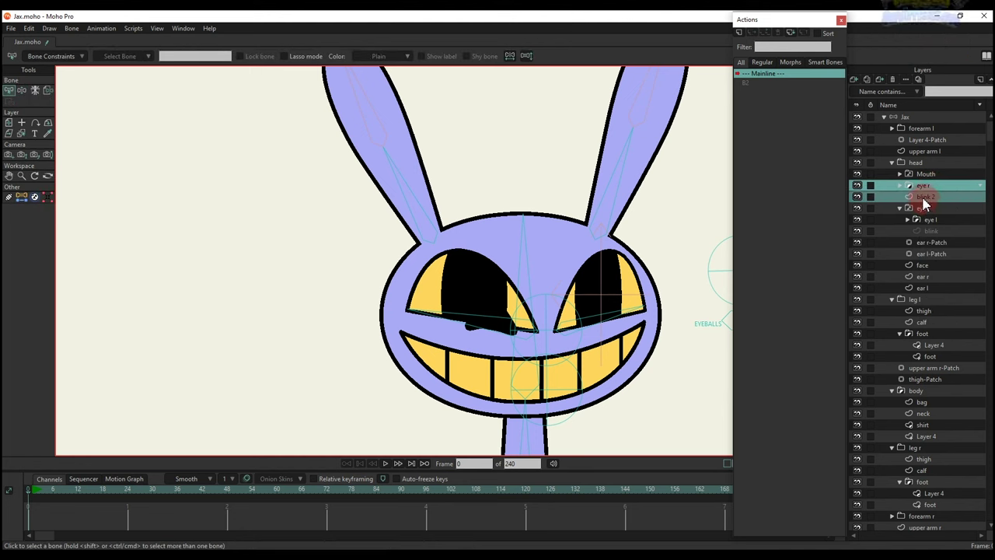
{"action": "left_click", "coordinate": [931, 185]}
{"action": "double_click", "coordinate": [933, 190]}
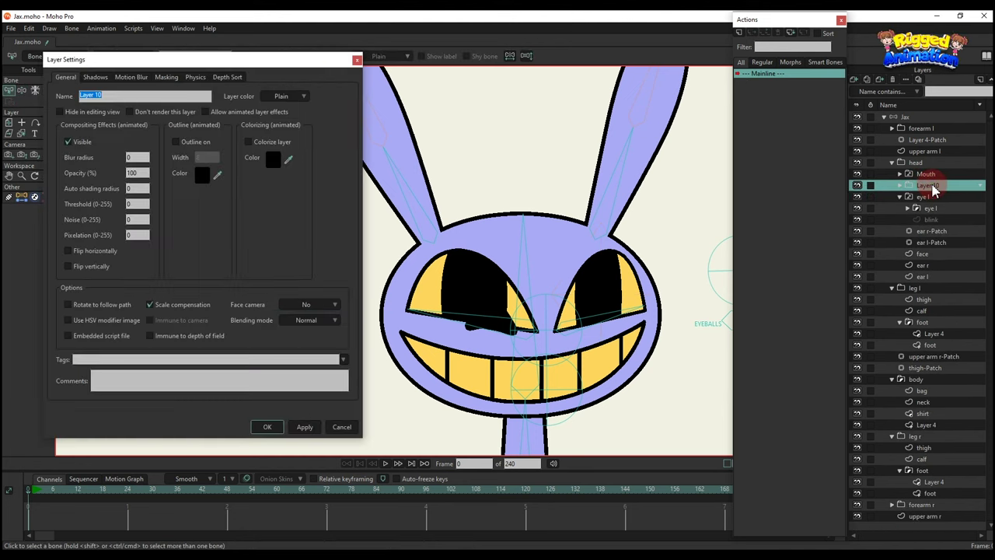
{"action": "type", "text": "eye r"}
{"action": "key", "text": "Return"}
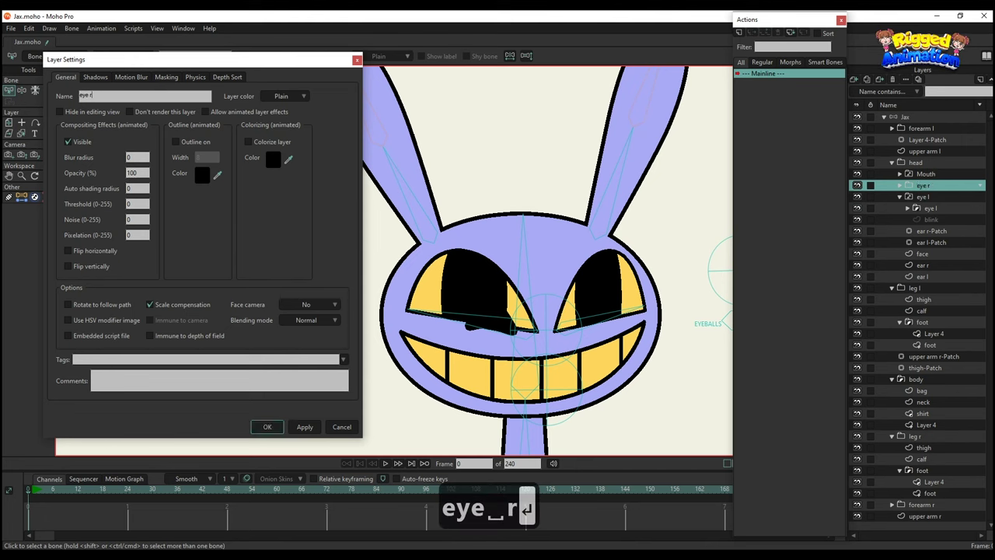
Convert the new eye r group to a switch layer and show the blink drawings in both eye switch groups
{"action": "right_click", "coordinate": [935, 190]}
{"action": "left_click", "coordinate": [958, 238]}
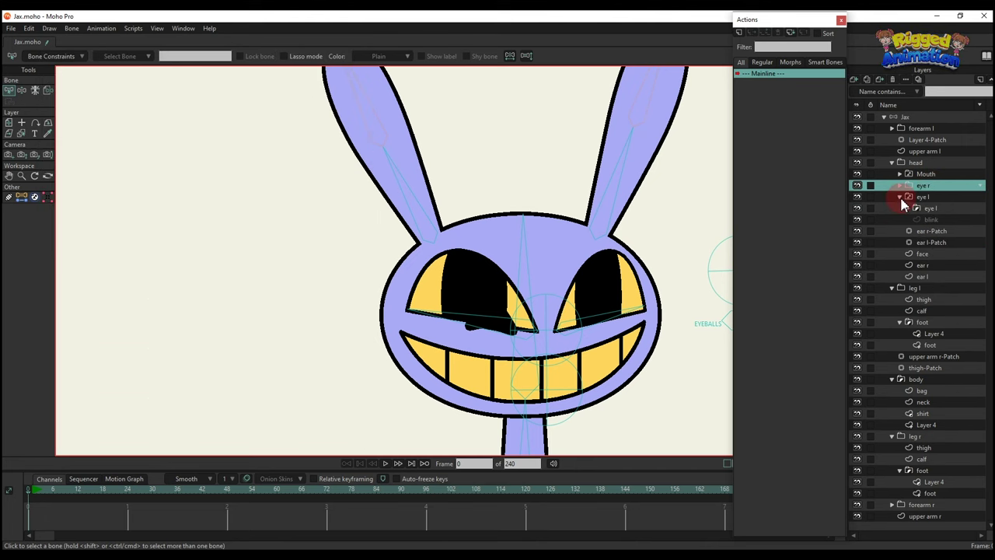
{"action": "right_click", "coordinate": [917, 188]}
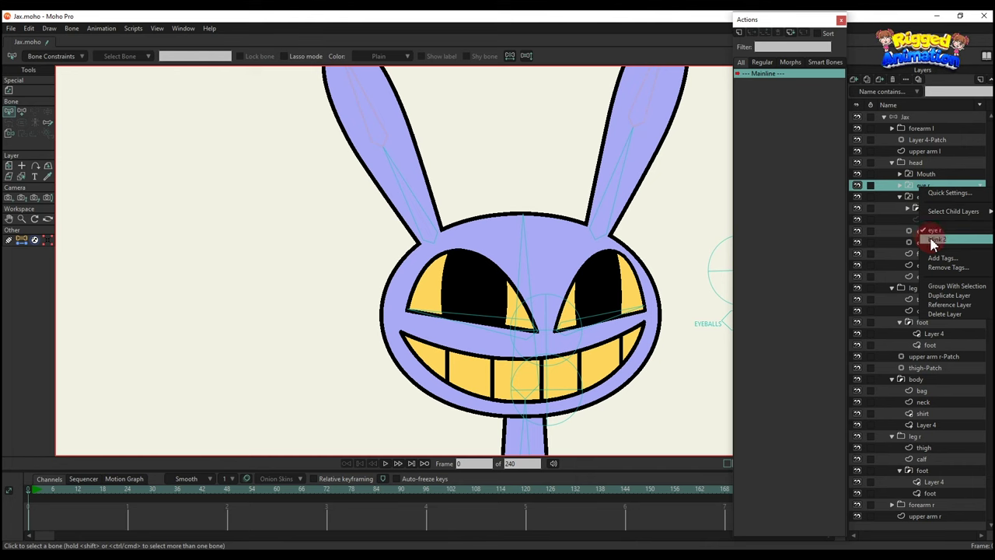
{"action": "left_click", "coordinate": [937, 239]}
{"action": "right_click", "coordinate": [929, 198]}
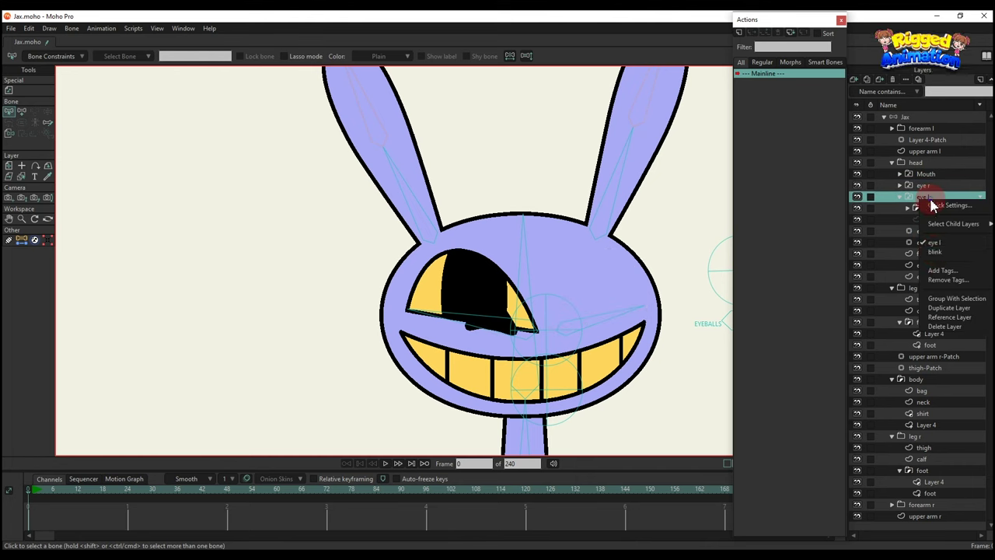
{"action": "left_click", "coordinate": [935, 254]}
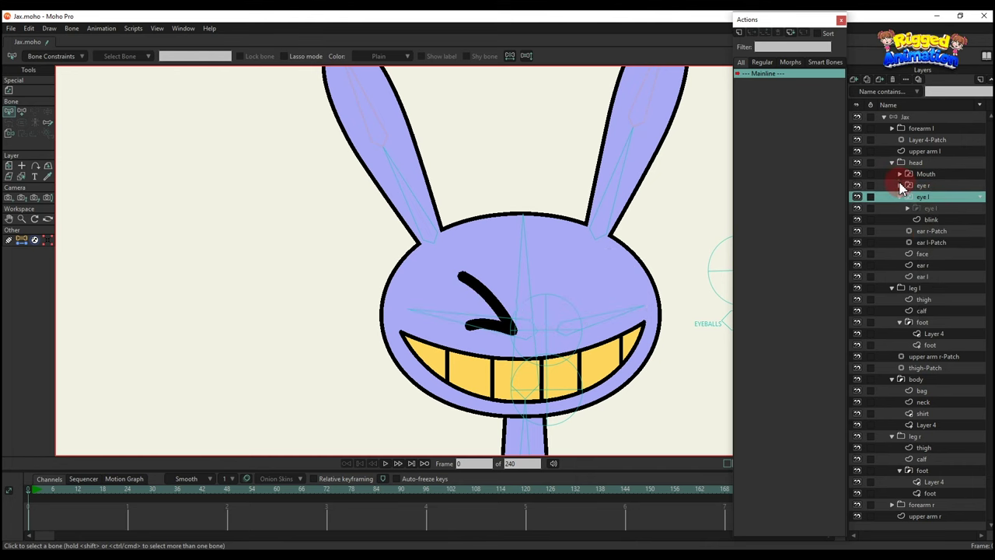
Mirror the blink 2 drawing horizontally, place it over the other eye and scale it down slightly
{"action": "left_click", "coordinate": [899, 185]}
{"action": "left_click", "coordinate": [935, 208]}
{"action": "key", "text": "g"}
{"action": "left_click_drag", "start_coordinate": [424, 236], "coordinate": [566, 366]}
{"action": "key", "text": "t"}
{"action": "left_click", "coordinate": [543, 61]}
{"action": "scroll", "coordinate": [499, 339], "scroll_direction": "up", "scroll_amount": 2}
{"action": "mouse_move", "coordinate": [499, 340]}
{"action": "left_mouse_down"}
{"action": "mouse_move", "coordinate": [567, 329]}
{"action": "mouse_move", "coordinate": [612, 338]}
{"action": "left_mouse_up"}
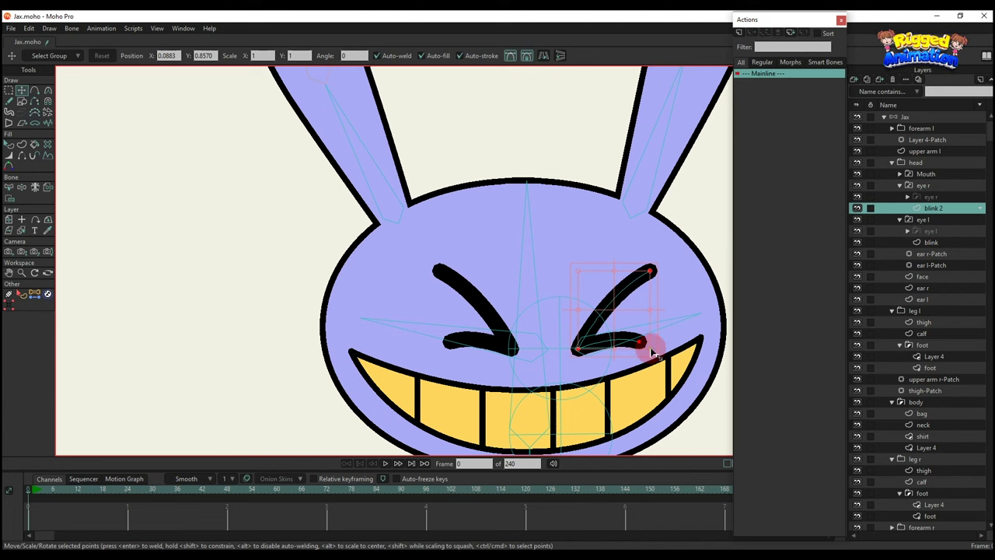
{"action": "left_click_drag", "start_coordinate": [653, 354], "coordinate": [641, 351]}
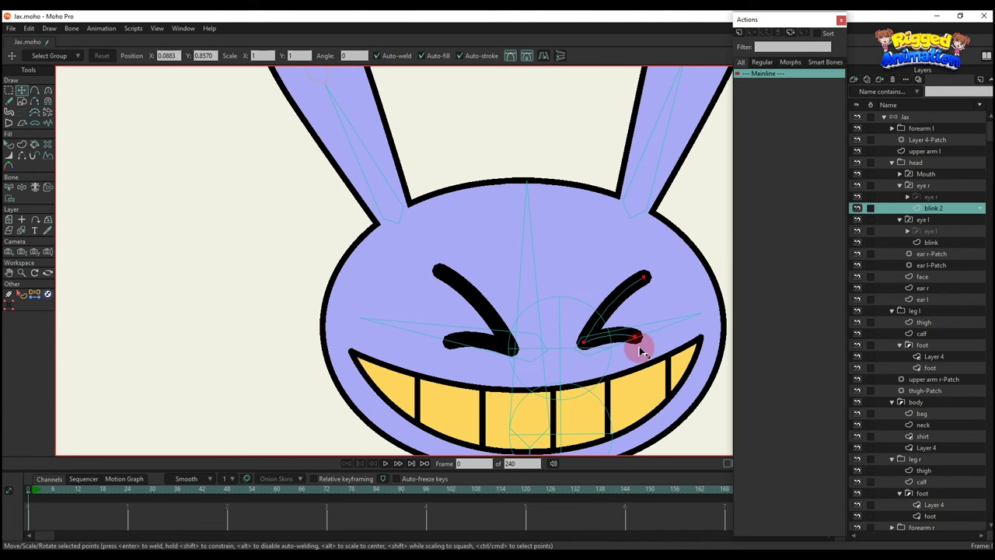
Bind the blink 2 and blink layers to the bones of their respective eyes
{"action": "left_click", "coordinate": [11, 145]}
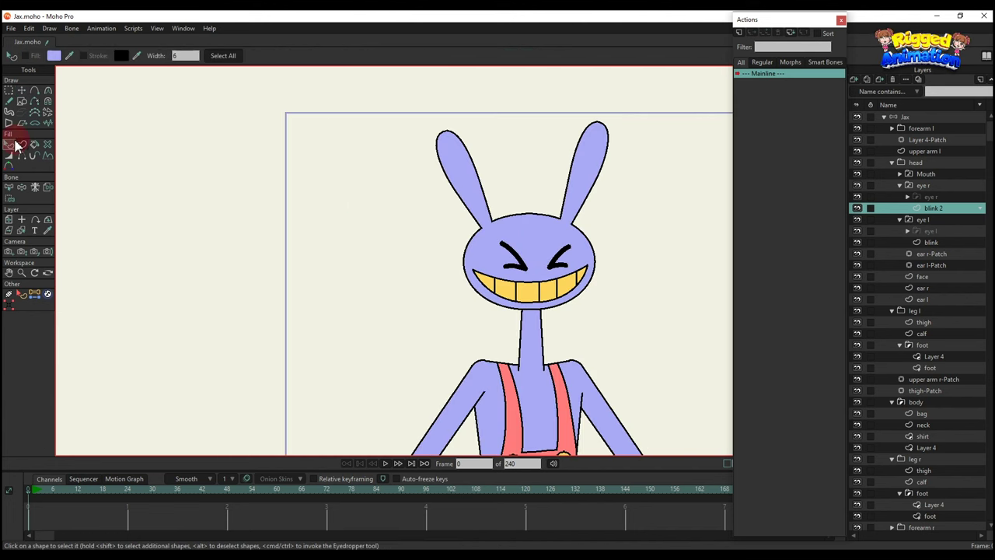
{"action": "left_click", "coordinate": [47, 187]}
{"action": "scroll", "coordinate": [558, 281], "scroll_direction": "up", "scroll_amount": 2}
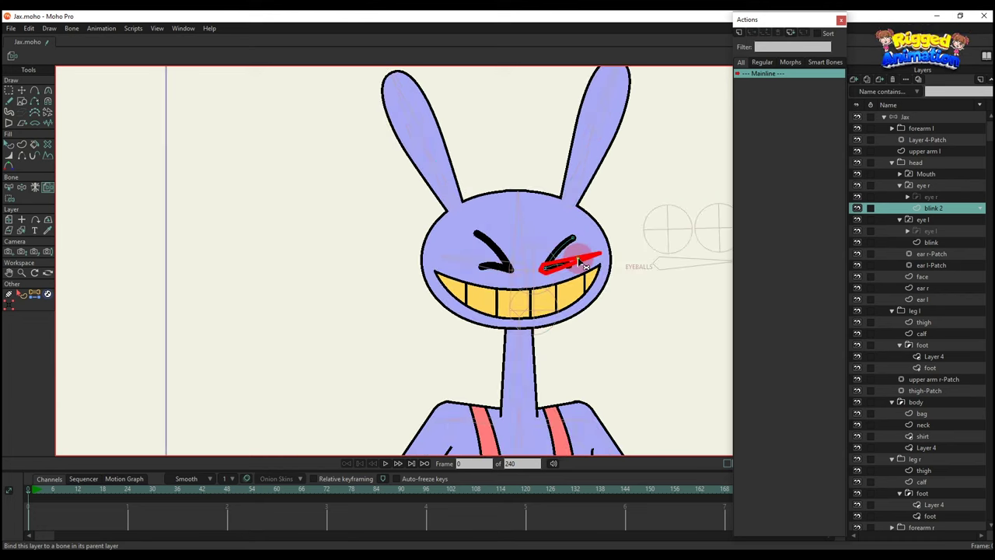
{"action": "left_click", "coordinate": [934, 244]}
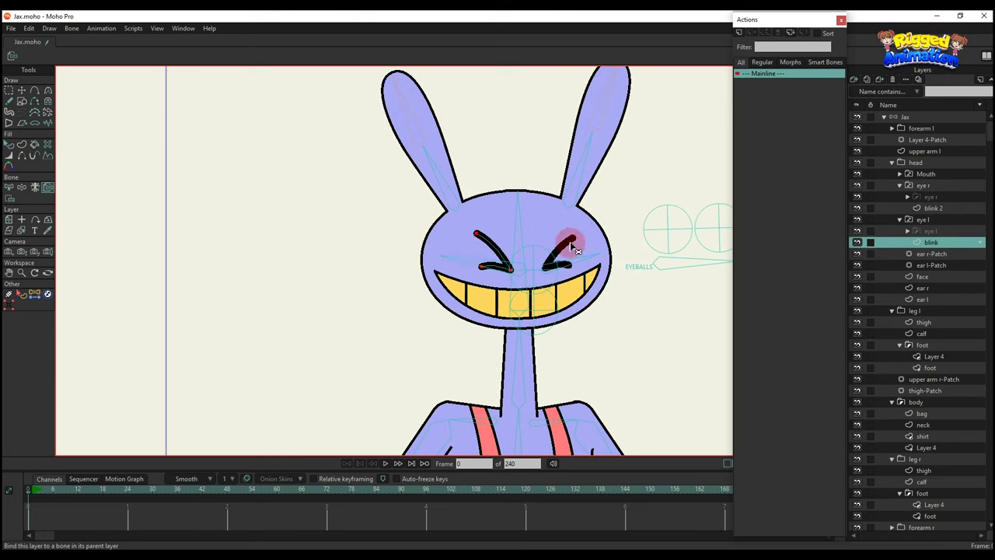
Switch the eye r and eye l groups back to their open-eye drawings
{"action": "left_click", "coordinate": [928, 191]}
{"action": "right_click", "coordinate": [929, 191]}
{"action": "left_click", "coordinate": [920, 236]}
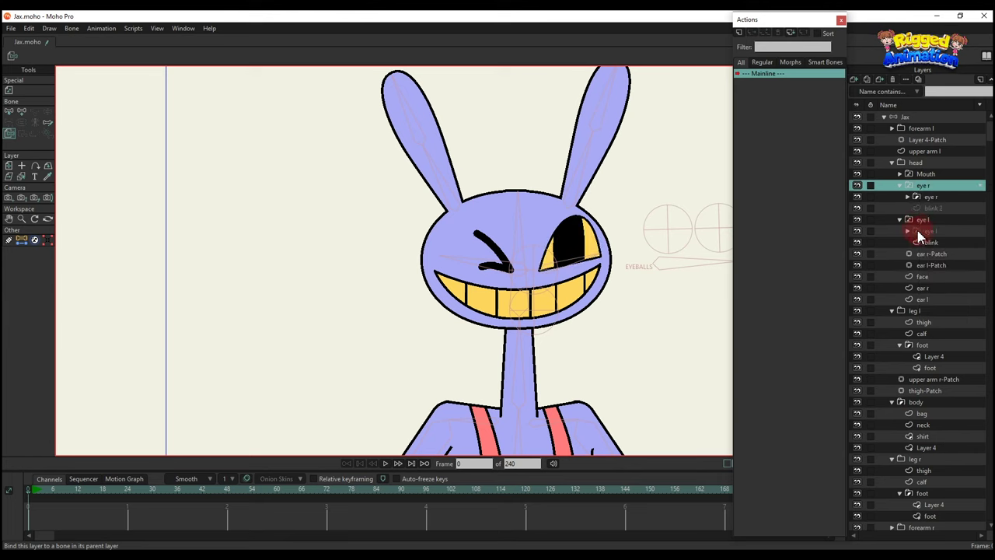
{"action": "right_click", "coordinate": [924, 221]}
{"action": "left_click", "coordinate": [935, 259]}
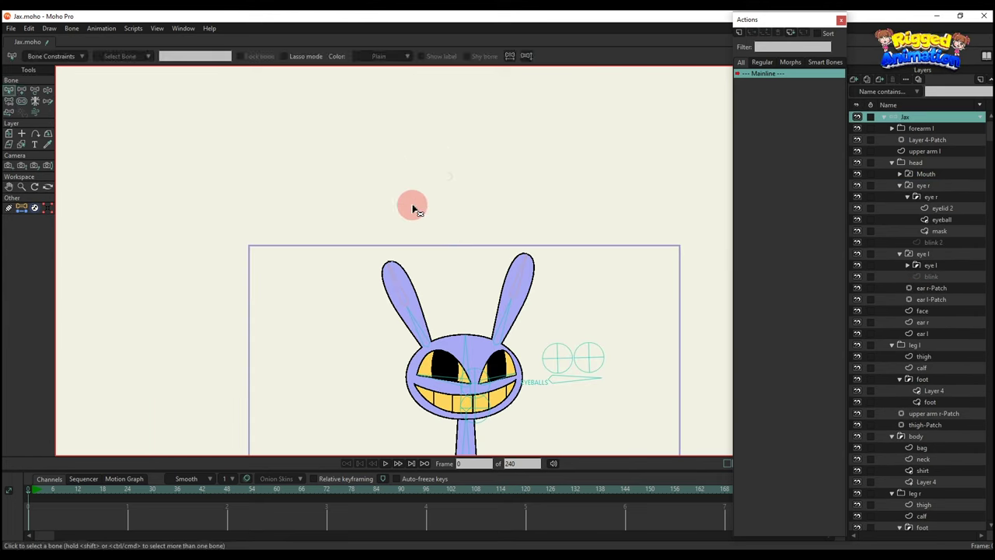
Add two pin bones to the Jax bone layer above the head and draw a bone out from the outer pin
{"action": "key", "text": "a"}
{"action": "left_click", "coordinate": [456, 242]}
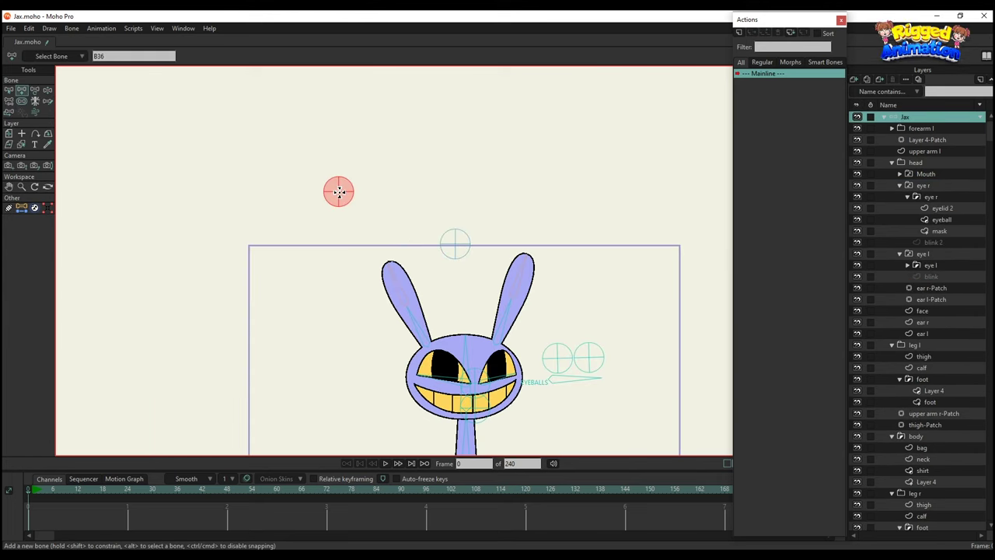
{"action": "left_click_drag", "start_coordinate": [338, 191], "coordinate": [339, 230]}
{"action": "key", "text": "b"}
{"action": "left_click", "coordinate": [349, 192]}
Draw more bones from the outer pin so four bones radiate up, down, left and right
{"action": "key", "text": "a"}
{"action": "key", "text": "b"}
{"action": "key", "text": "a"}
{"action": "key", "text": "b"}
{"action": "key", "text": "a"}
{"action": "key", "text": "b"}
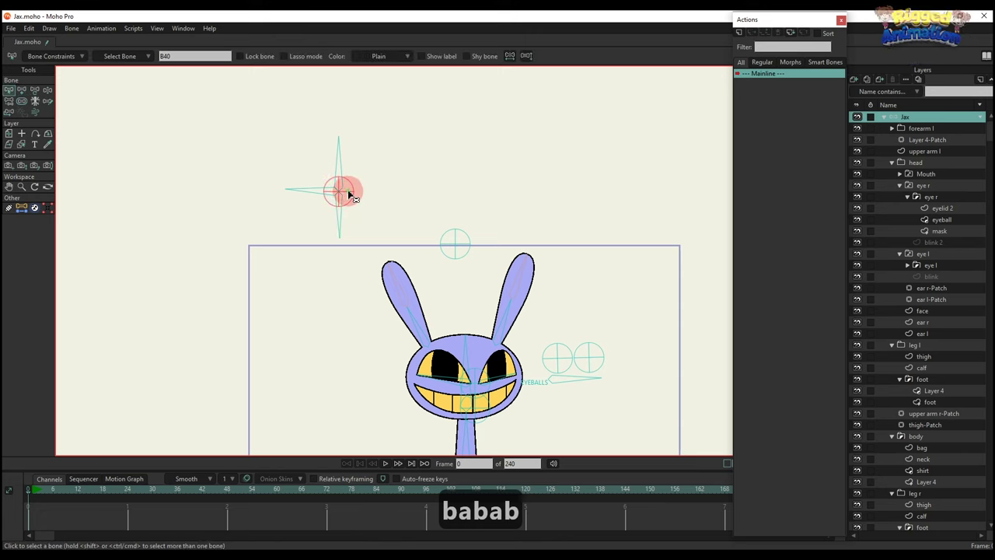
{"action": "key", "text": "a"}
{"action": "left_click_drag", "start_coordinate": [340, 190], "coordinate": [388, 189]}
{"action": "key", "text": "b"}
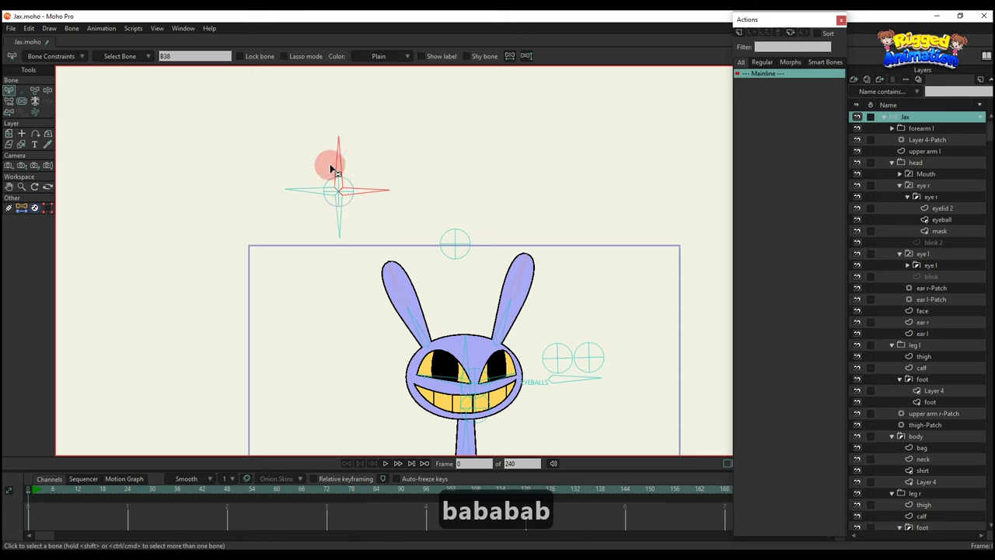
Select the four radiating bones and set their length to 0.23
{"action": "key", "text": "t"}
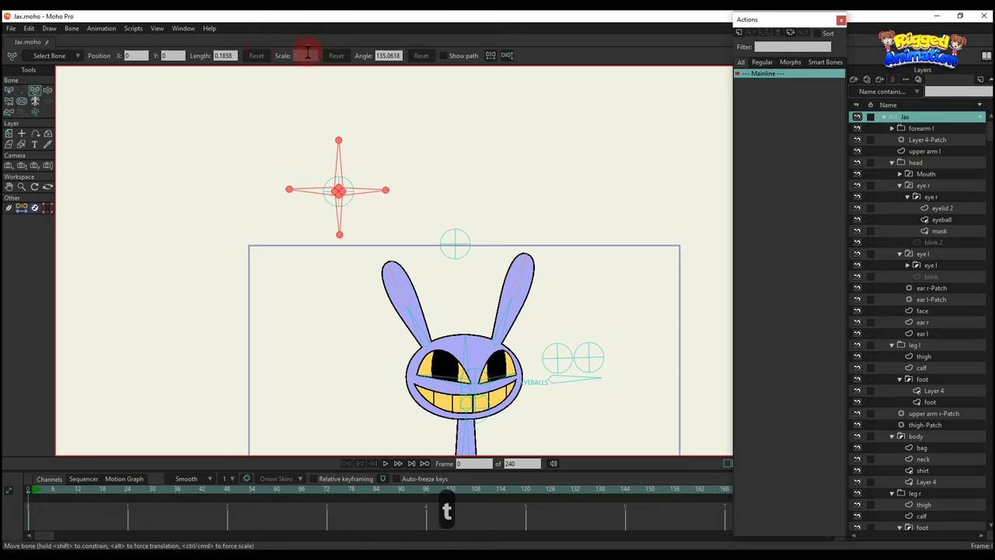
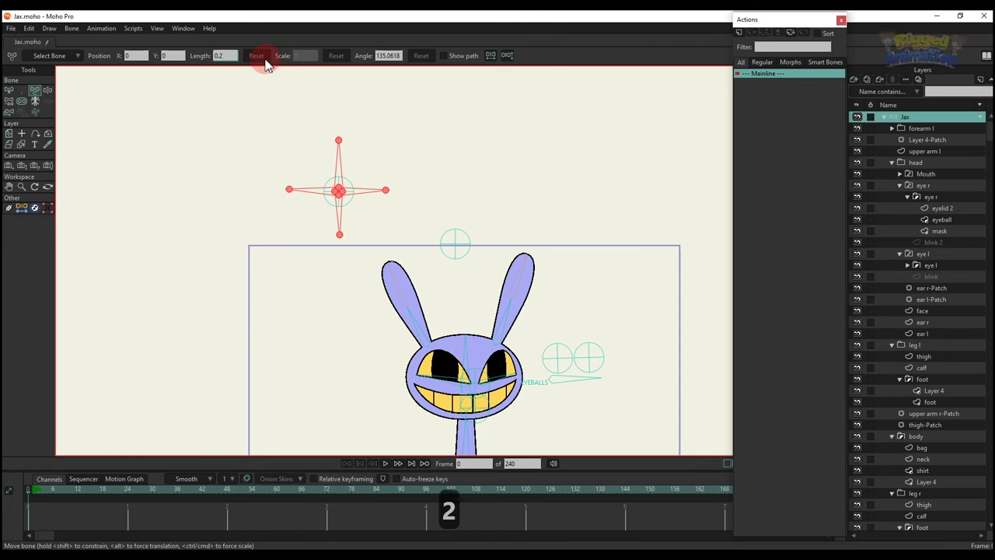
{"action": "type", "text": "3"}
{"action": "key", "text": "Return"}
{"action": "key", "text": "b"}
{"action": "left_click", "coordinate": [355, 200]}
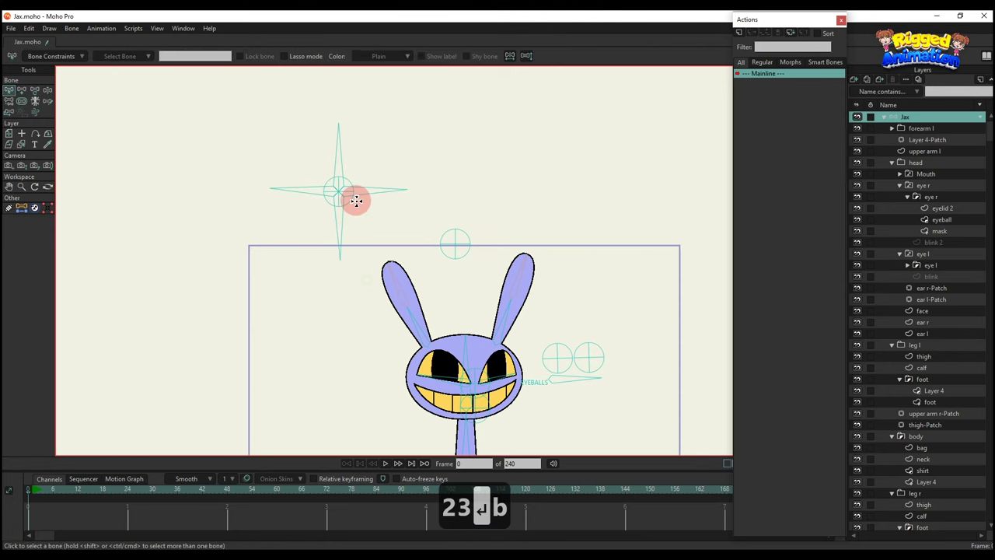
Rename the pin bone at the centre of the four radiating bones as BLINK L
{"action": "left_click", "coordinate": [344, 194]}
{"action": "key", "text": "t"}
{"action": "key", "text": "b"}
{"action": "left_click", "coordinate": [219, 56]}
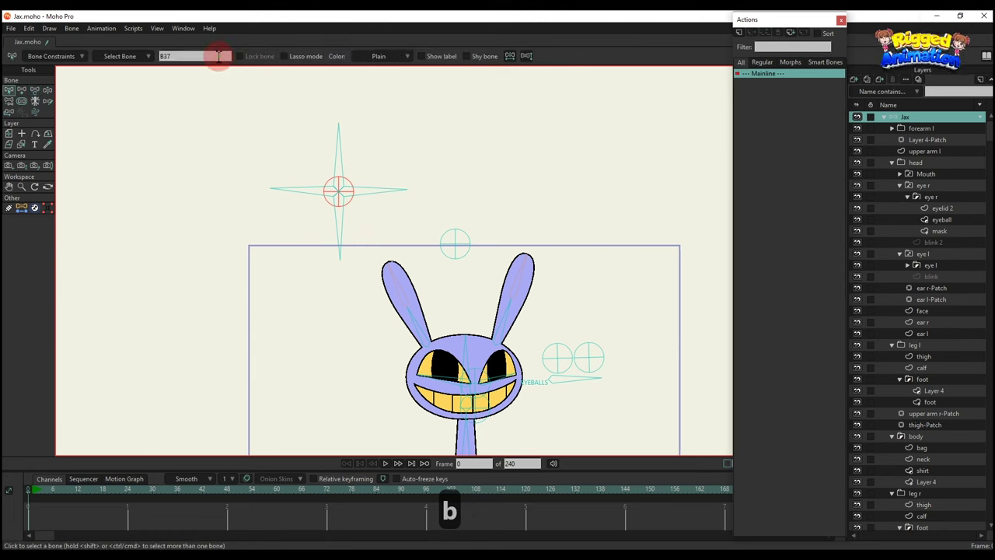
{"action": "key", "text": "Caps_Lock"}
{"action": "type", "text": "BLINK L"}
{"action": "key", "text": "Return"}
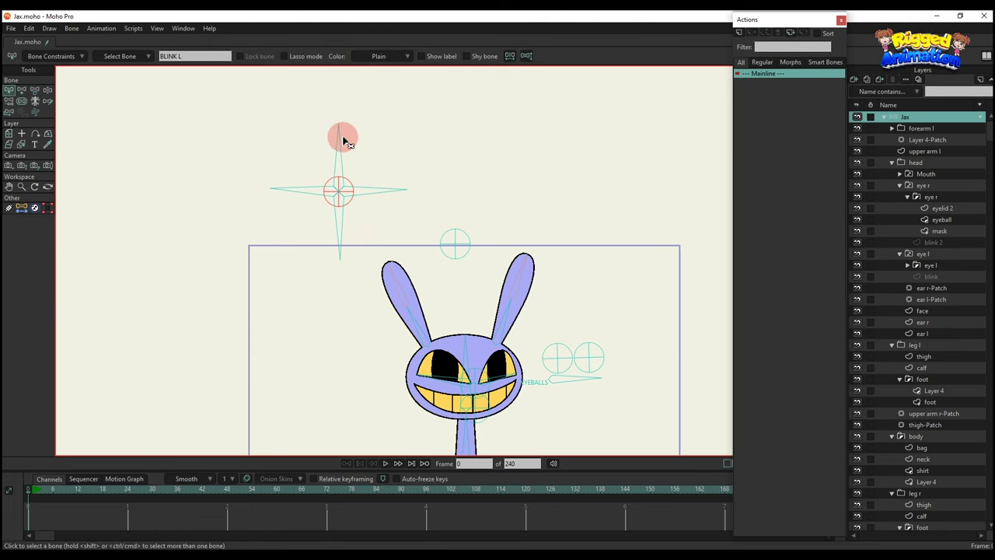
Enable angle constraints of -45 to 45 degrees on the four bones radiating from BLINK L
{"action": "left_click", "coordinate": [339, 163]}
{"action": "left_click", "coordinate": [312, 191], "text": "shift"}
{"action": "left_click", "coordinate": [339, 219], "text": "shift"}
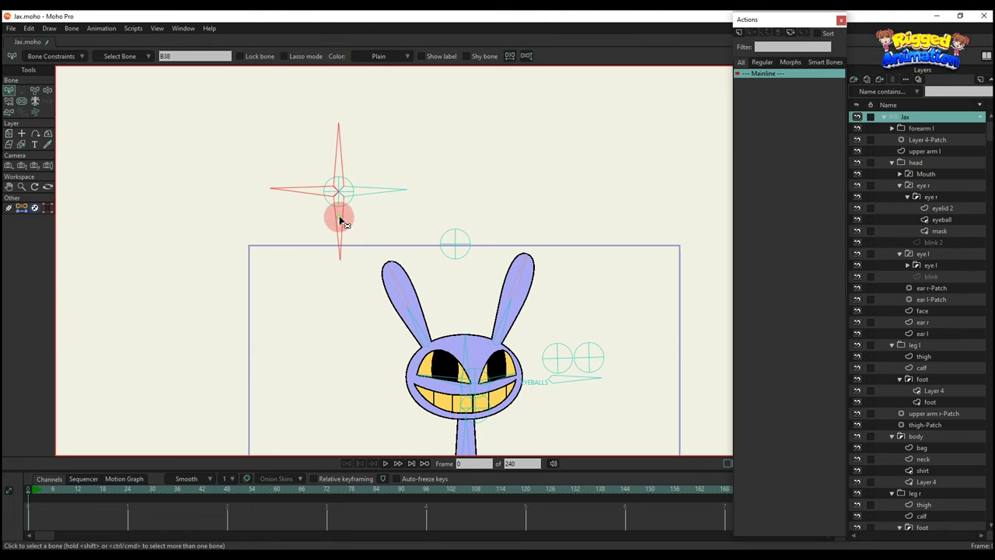
{"action": "left_click", "coordinate": [46, 61]}
{"action": "left_click", "coordinate": [29, 71]}
{"action": "left_click", "coordinate": [101, 81]}
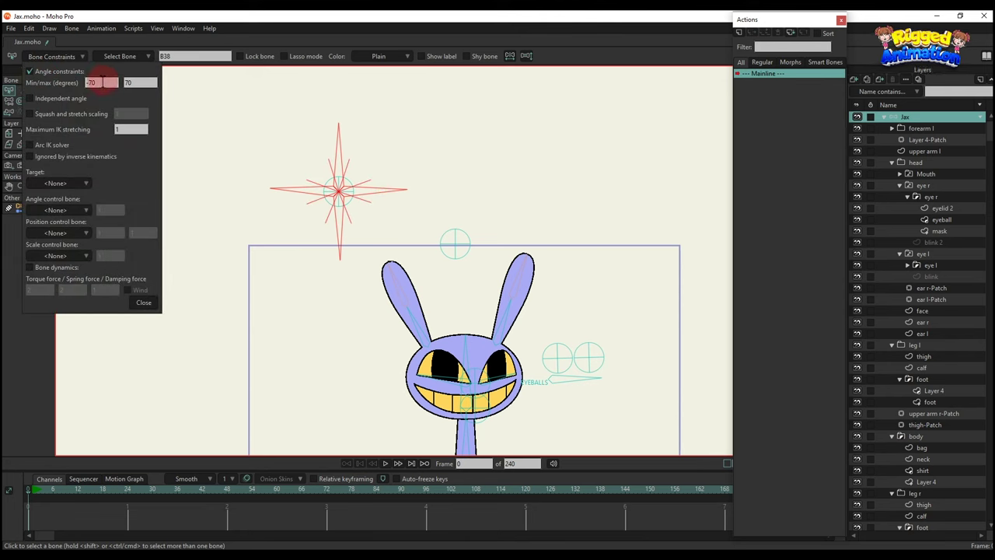
{"action": "type", "text": "4"}
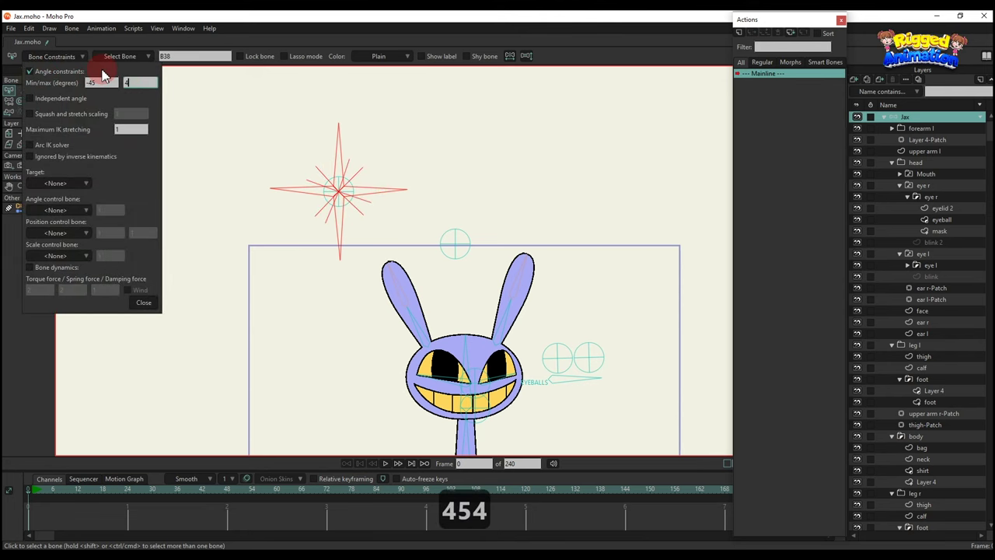
{"action": "type", "text": "5"}
{"action": "left_click", "coordinate": [133, 345]}
{"action": "left_click", "coordinate": [140, 305]}
{"action": "key", "text": "t"}
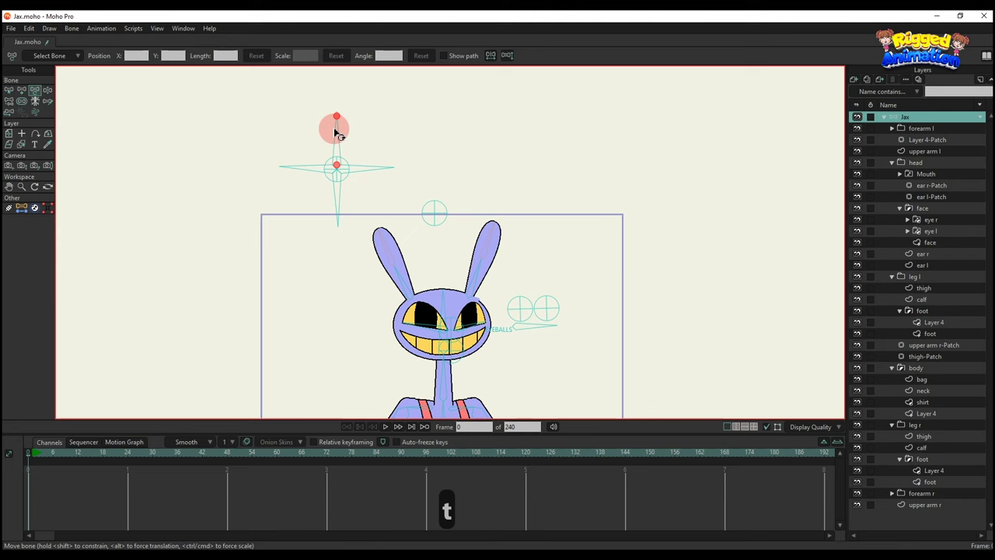
Create a smart bone action for the upward-pointing bone above BLINK L and rotate the bone to 135 degrees at frame 24
{"action": "key", "text": "ctrl+k"}
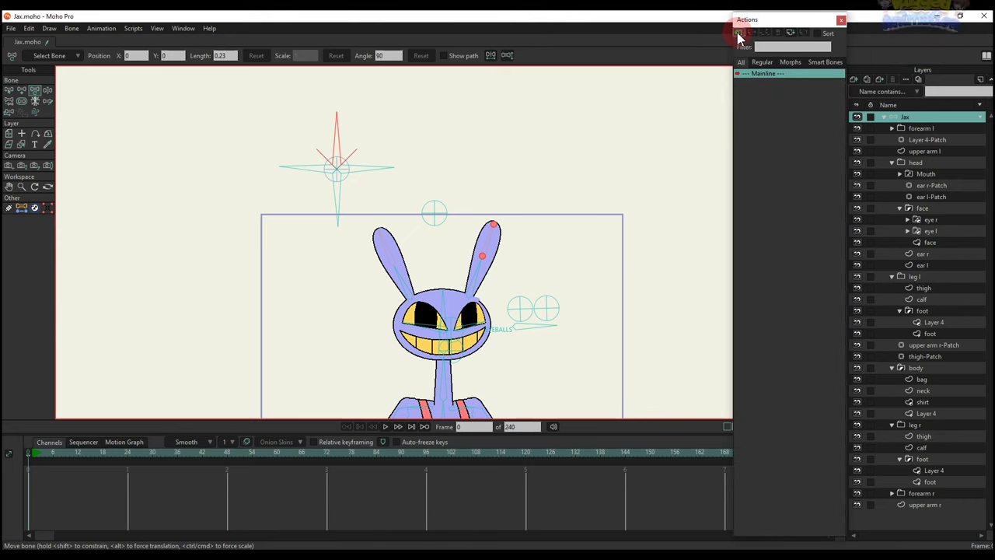
{"action": "left_click", "coordinate": [739, 36]}
{"action": "left_click", "coordinate": [505, 319]}
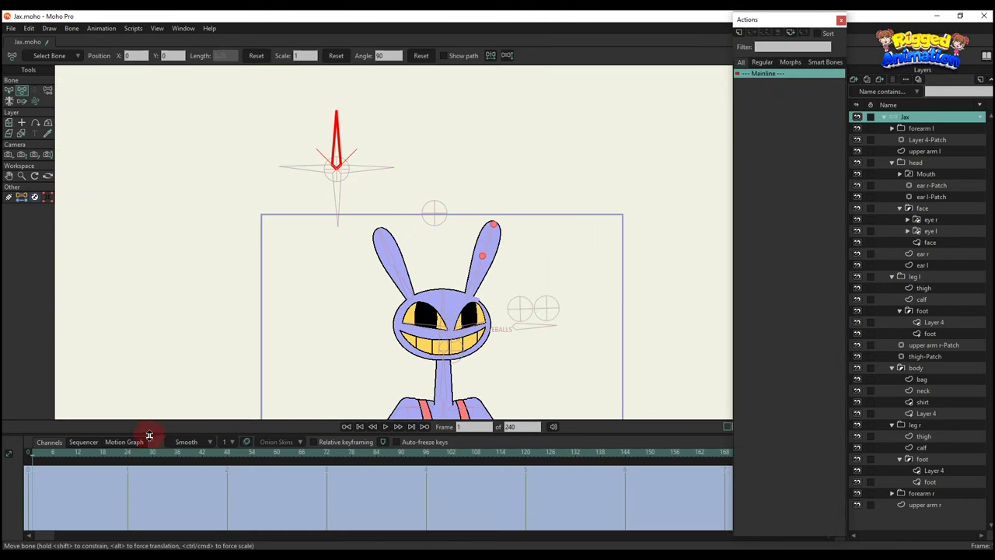
{"action": "left_click", "coordinate": [129, 458]}
{"action": "key", "text": "t"}
{"action": "left_click_drag", "start_coordinate": [345, 146], "coordinate": [307, 156]}
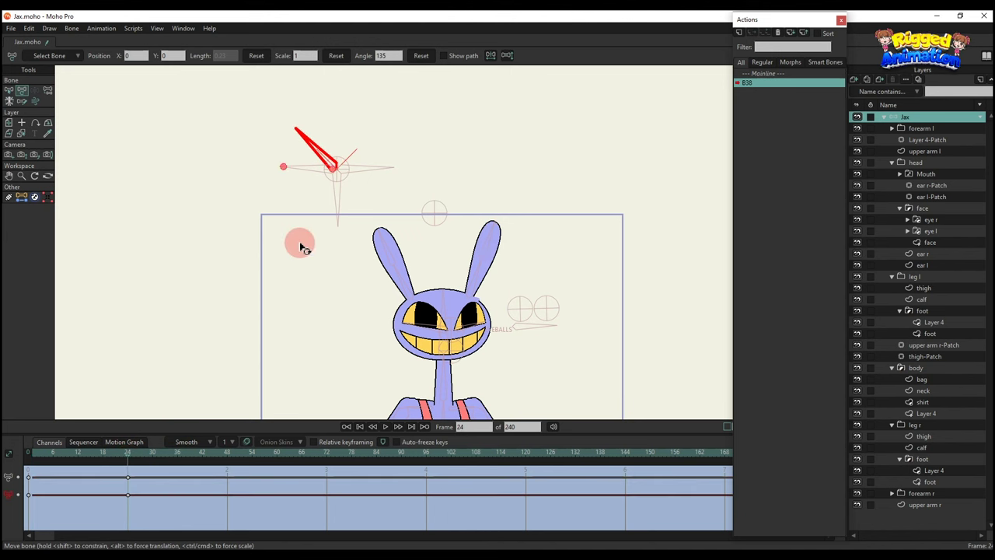
In the eye l eyelid layer, widen and lower the upper lid's bottom-edge points over the eye at frame 24, and save the file
{"action": "scroll", "coordinate": [420, 298], "scroll_direction": "up", "scroll_amount": 1}
{"action": "scroll", "coordinate": [419, 295], "scroll_direction": "up", "scroll_amount": 2}
{"action": "right_click", "coordinate": [413, 286], "text": "alt"}
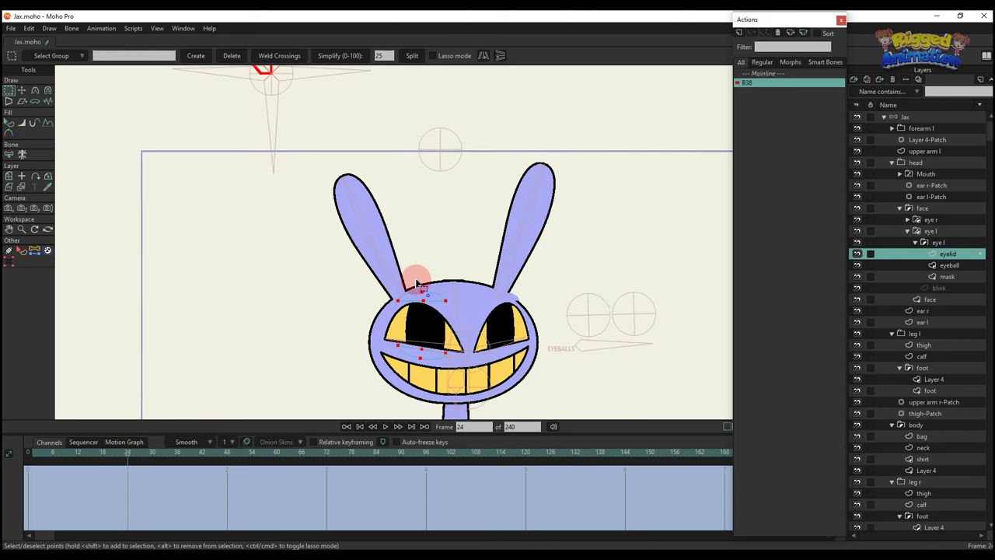
{"action": "key", "text": "g"}
{"action": "scroll", "coordinate": [413, 281], "scroll_direction": "up", "scroll_amount": 3}
{"action": "left_click_drag", "start_coordinate": [336, 250], "coordinate": [457, 267]}
{"action": "scroll", "coordinate": [413, 262], "scroll_direction": "up", "scroll_amount": 3}
{"action": "key", "text": "t"}
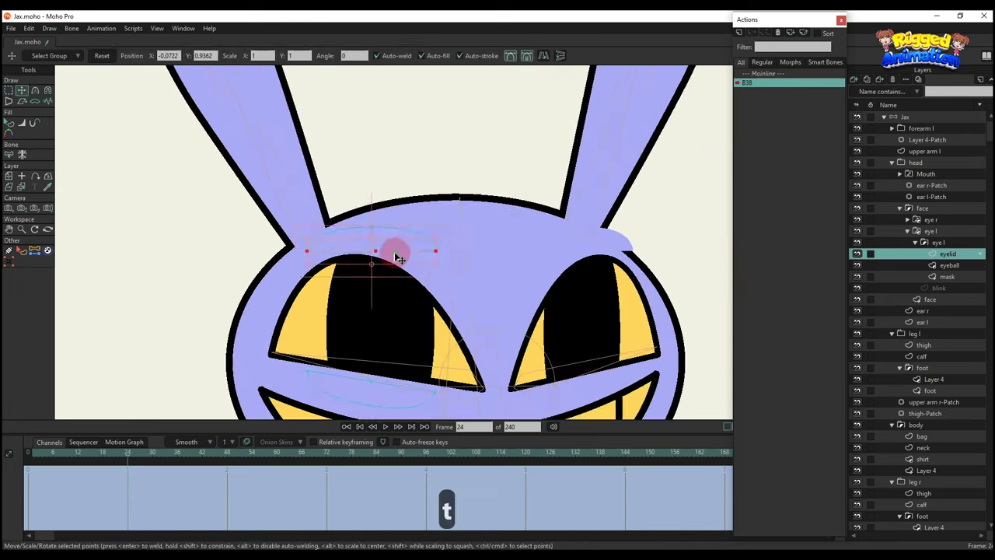
{"action": "left_click_drag", "start_coordinate": [393, 255], "coordinate": [453, 295]}
{"action": "key", "text": "ctrl+z"}
{"action": "key", "text": "ctrl+s"}
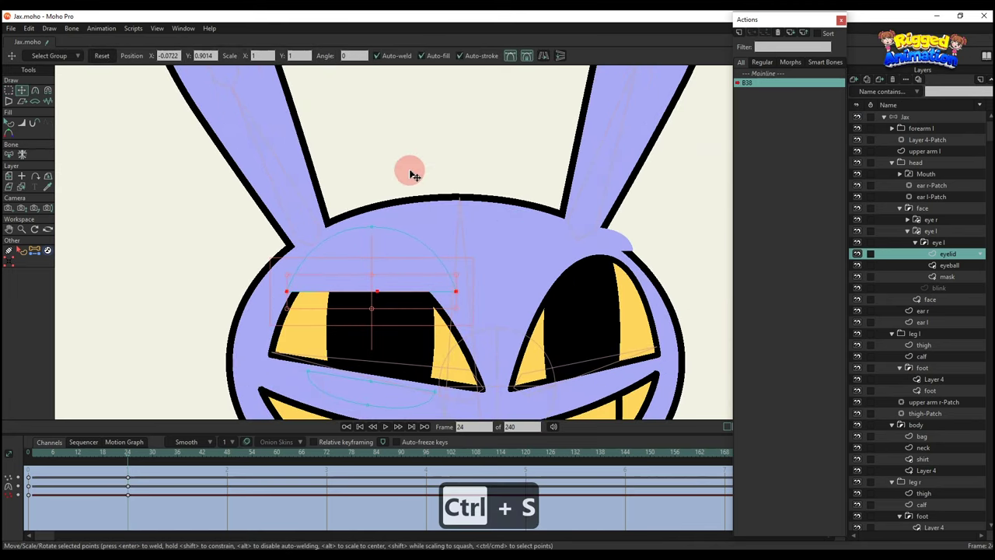
Lower the middle point of the eye l eyelid's bottom edge and smooth its curvature into a downward arc
{"action": "key", "text": "g"}
{"action": "left_click", "coordinate": [394, 161]}
{"action": "key", "text": "t"}
{"action": "left_click_drag", "start_coordinate": [382, 283], "coordinate": [378, 299]}
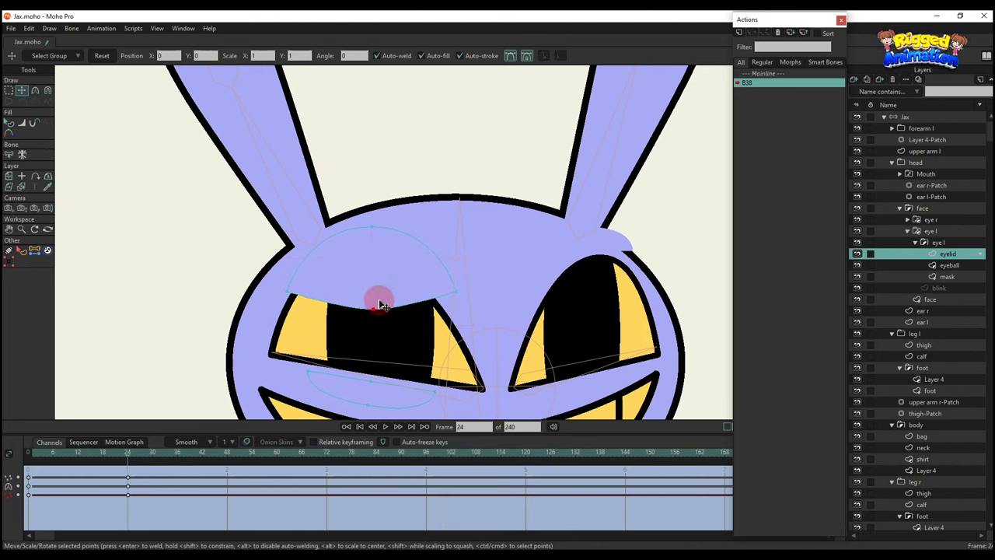
{"action": "key", "text": "c"}
{"action": "left_click_drag", "start_coordinate": [457, 310], "coordinate": [619, 326]}
Key the eye l upper eyelid's stroke colour as fully transparent at frame 4 of the action
{"action": "key", "text": "q"}
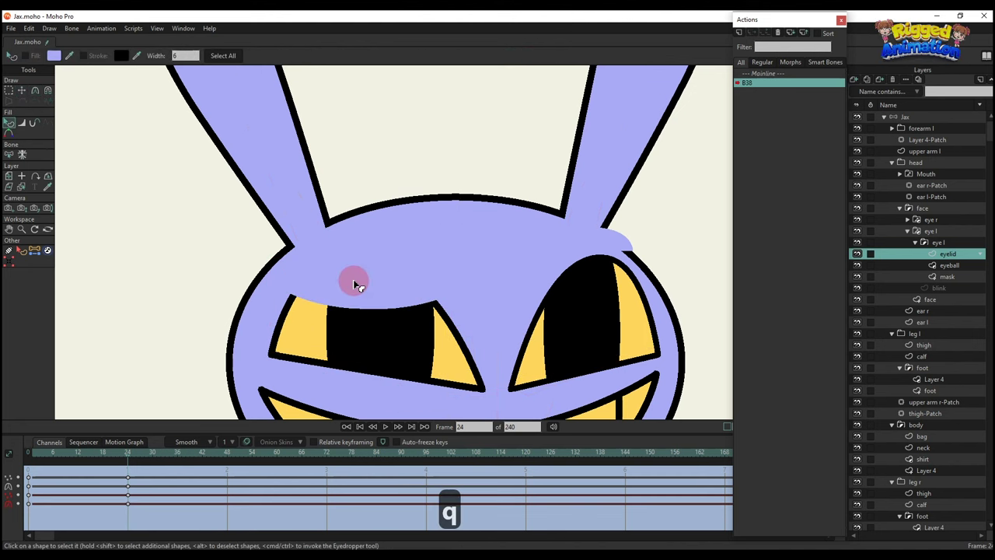
{"action": "scroll", "coordinate": [354, 284], "scroll_direction": "down", "scroll_amount": 3}
{"action": "scroll", "coordinate": [353, 288], "scroll_direction": "down", "scroll_amount": 2}
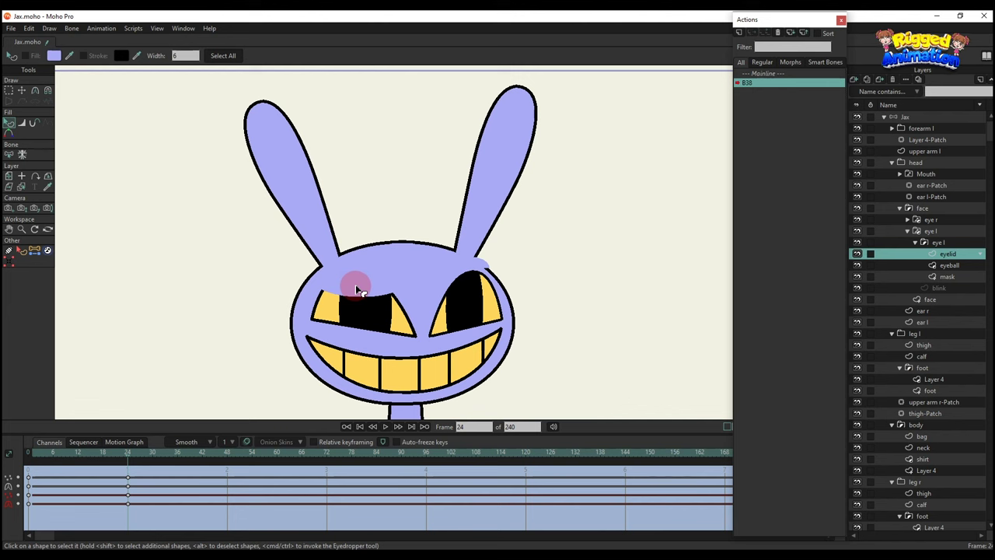
{"action": "key", "text": "t"}
{"action": "scroll", "coordinate": [259, 321], "scroll_direction": "up", "scroll_amount": 2}
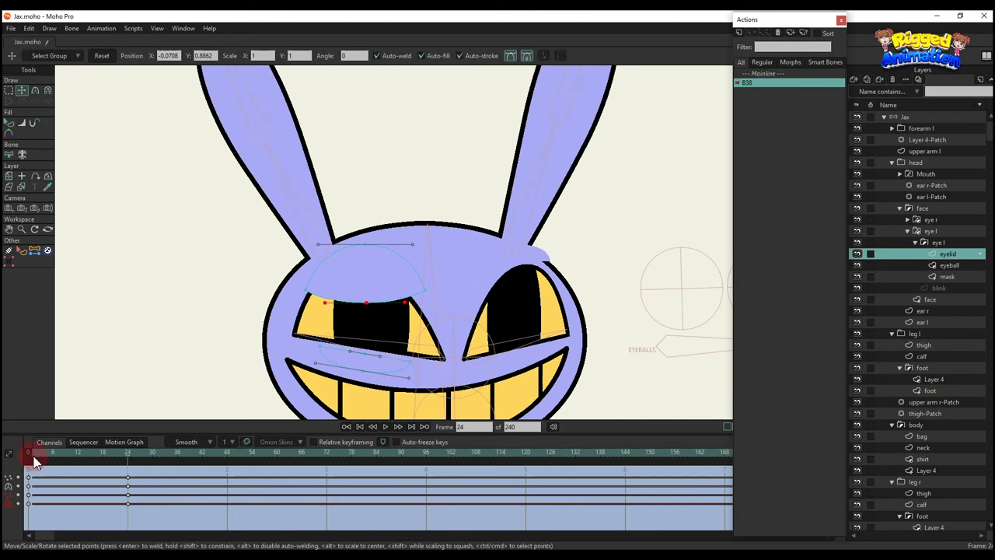
{"action": "left_click_drag", "start_coordinate": [34, 461], "coordinate": [45, 460]}
{"action": "scroll", "coordinate": [332, 301], "scroll_direction": "up", "scroll_amount": 2}
{"action": "key", "text": "q"}
{"action": "left_click", "coordinate": [384, 251]}
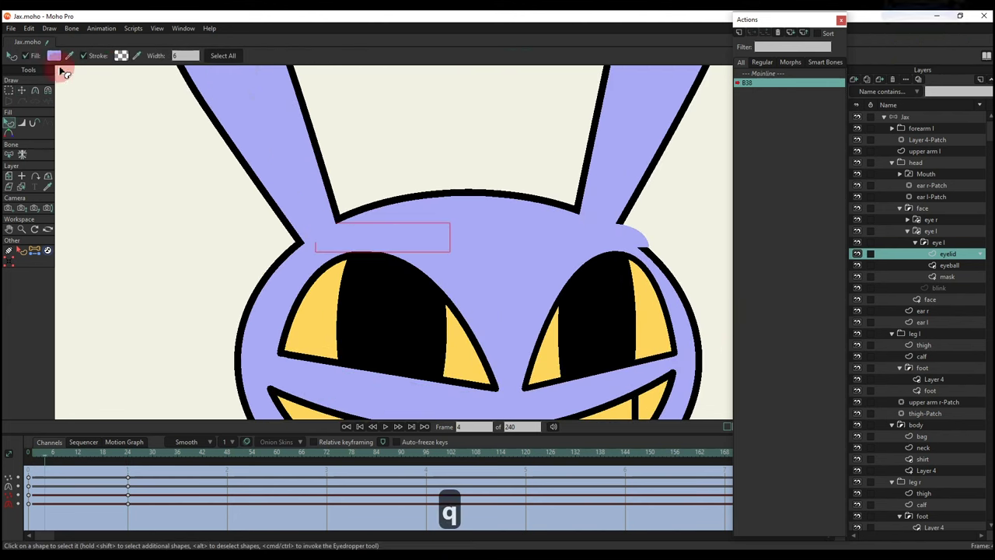
{"action": "left_click", "coordinate": [121, 57]}
{"action": "left_click", "coordinate": [899, 411]}
{"action": "left_click", "coordinate": [114, 476]}
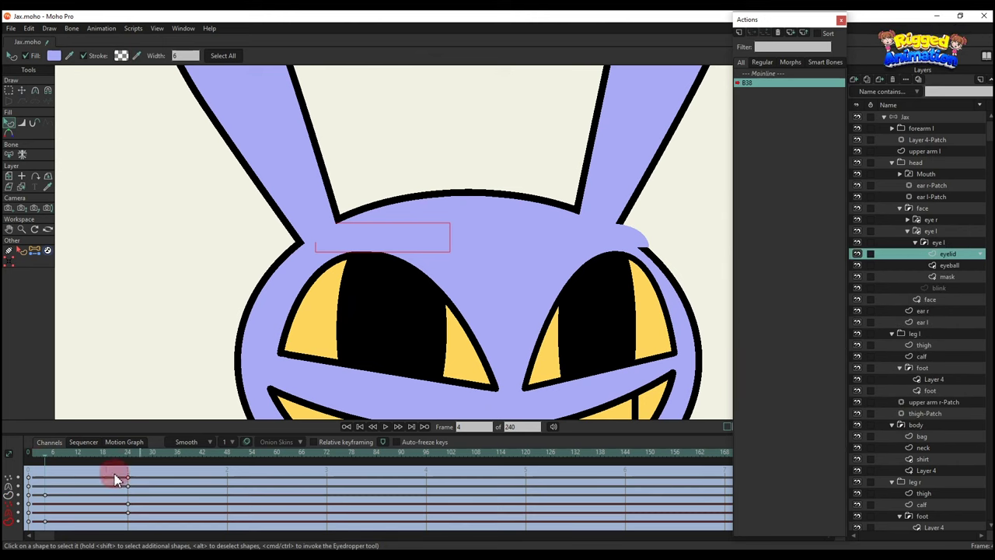
Key the eye l upper eyelid's stroke colour as black at frame 5 and scrub to frame 24 to check it
{"action": "left_click", "coordinate": [127, 56]}
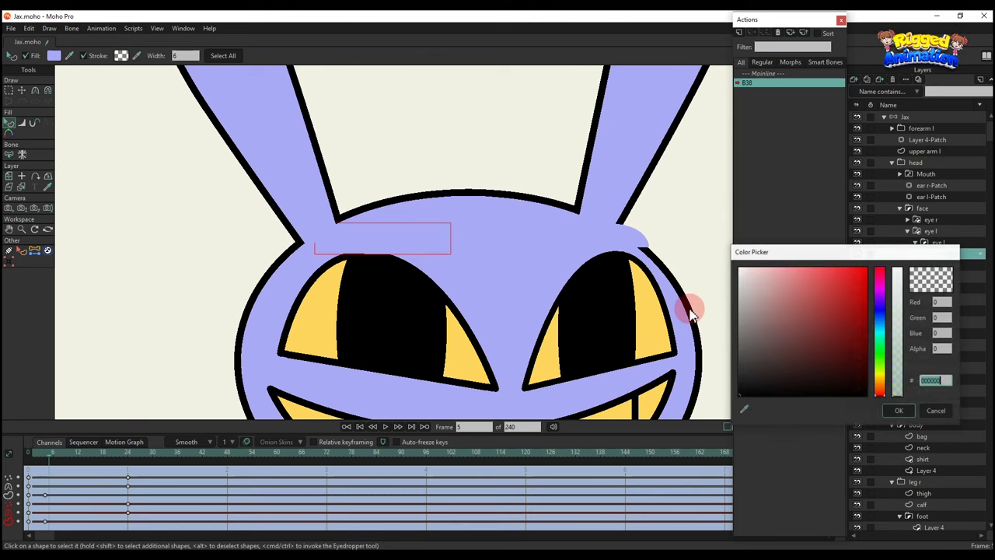
{"action": "left_click", "coordinate": [899, 410]}
{"action": "scroll", "coordinate": [332, 312], "scroll_direction": "down", "scroll_amount": 2}
{"action": "left_click_drag", "start_coordinate": [44, 461], "coordinate": [117, 464]}
{"action": "key", "text": "q"}
{"action": "scroll", "coordinate": [384, 301], "scroll_direction": "down", "scroll_amount": 2}
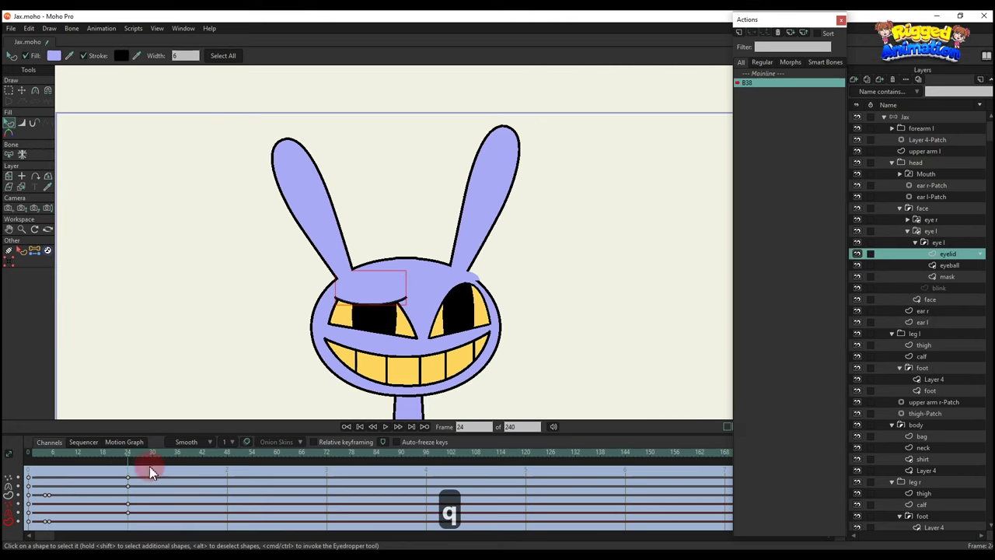
Copy all the eye l eyelid's action keyframes and paste them at frame 4 into the eyelid 2 layer, then scrub to check both eyes
{"action": "left_click_drag", "start_coordinate": [150, 523], "coordinate": [38, 459]}
{"action": "key", "text": "ctrl+c"}
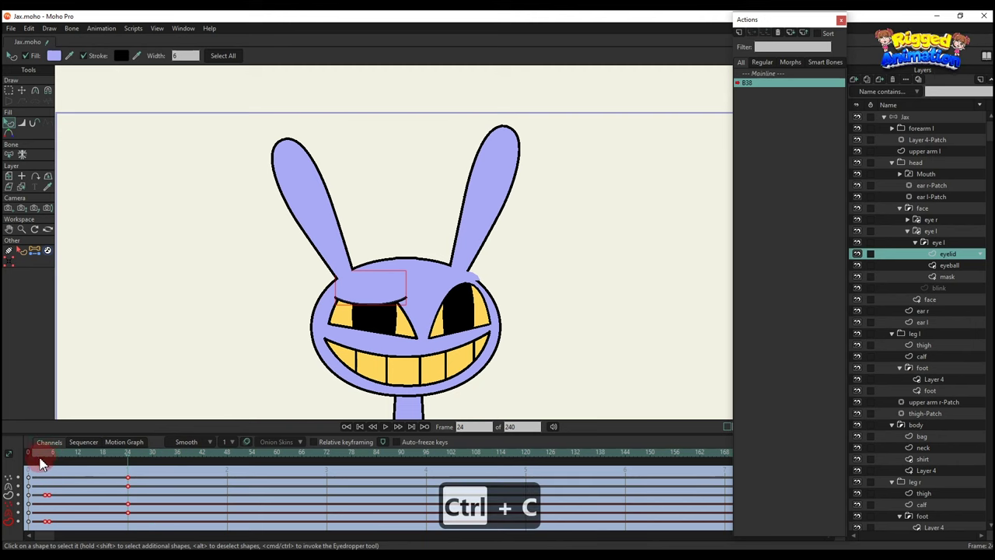
{"action": "left_click", "coordinate": [45, 456]}
{"action": "scroll", "coordinate": [470, 283], "scroll_direction": "up", "scroll_amount": 2}
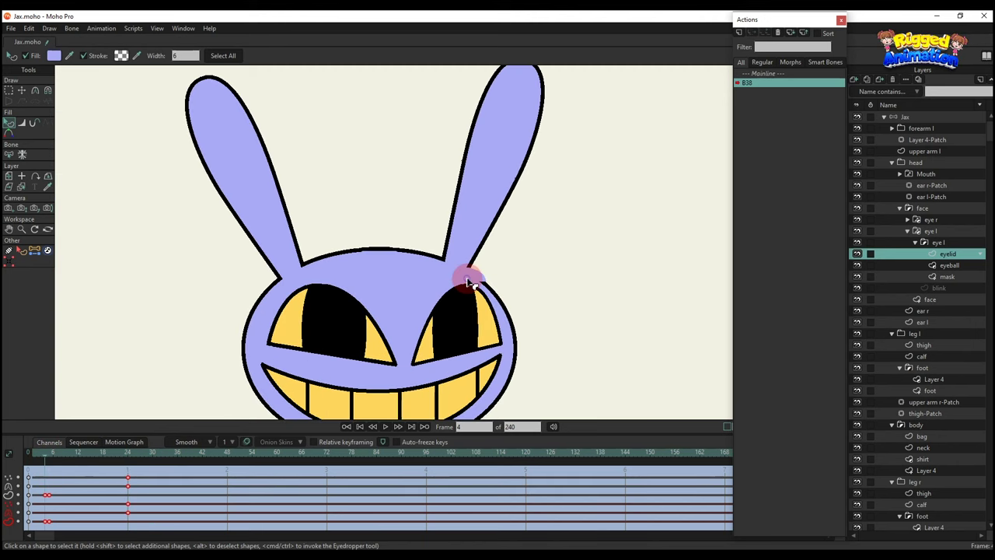
{"action": "right_click", "coordinate": [467, 280], "text": "alt"}
{"action": "key", "text": "ctrl+v"}
{"action": "key", "text": "q"}
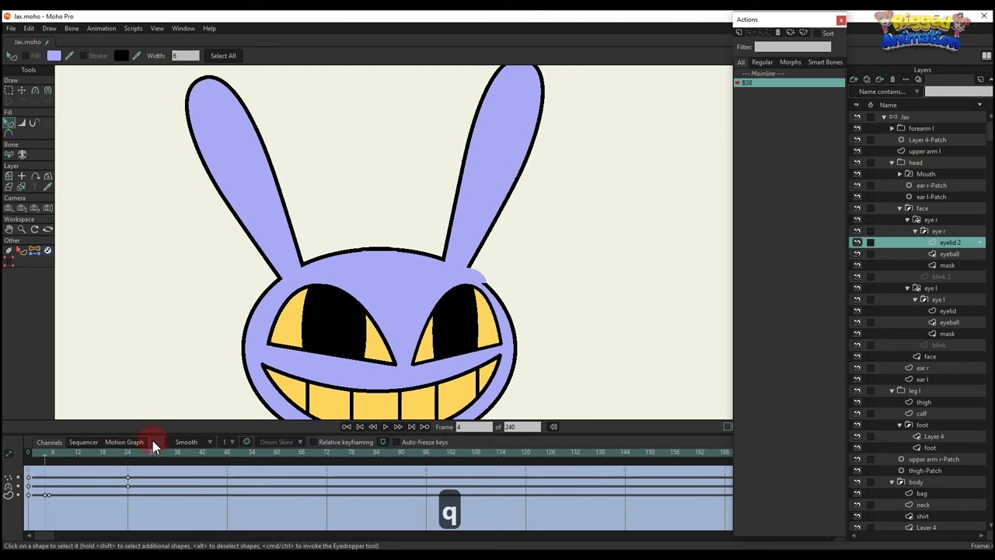
{"action": "left_click_drag", "start_coordinate": [39, 455], "coordinate": [120, 482]}
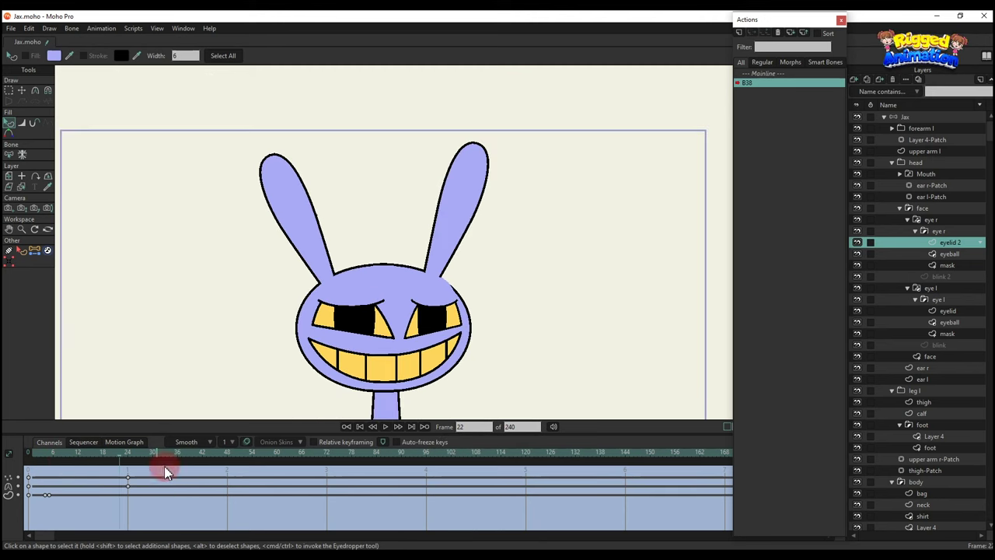
Return to Mainline, create a second smart bone action for the same upper bone on the Jax layer, and rotate it to 45 degrees at frame 24
{"action": "left_click", "coordinate": [768, 73]}
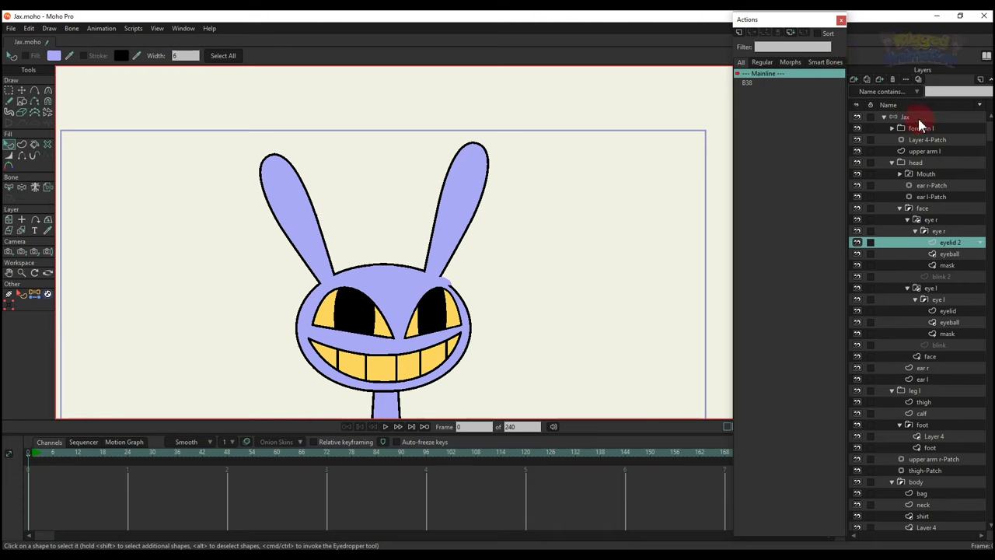
{"action": "left_click", "coordinate": [916, 116]}
{"action": "left_click", "coordinate": [738, 34]}
{"action": "left_click", "coordinate": [506, 318]}
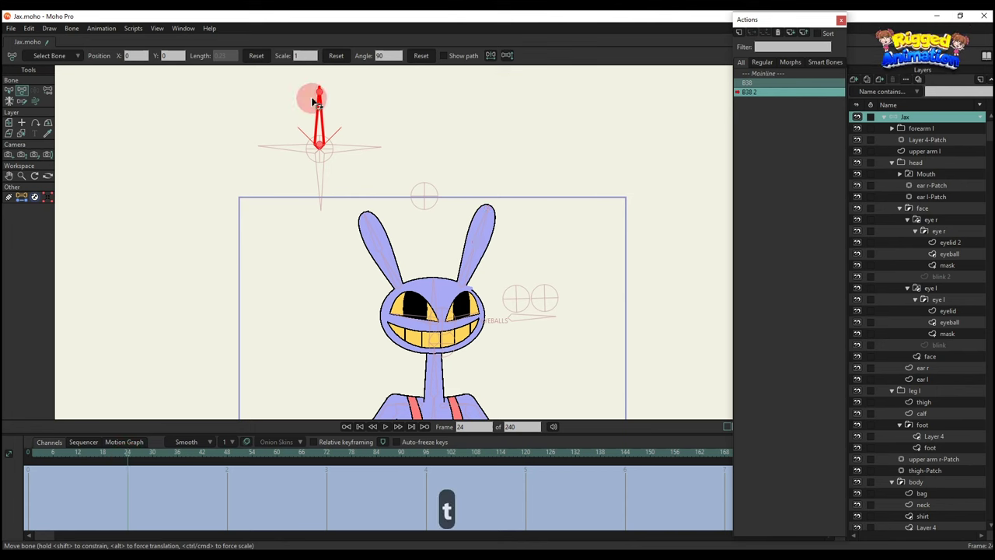
{"action": "left_click_drag", "start_coordinate": [313, 96], "coordinate": [364, 103]}
In the eye l eyelid layer, select the upper lid's bottom-edge points and lower and tilt them over the eye at frame 24
{"action": "scroll", "coordinate": [397, 242], "scroll_direction": "up", "scroll_amount": 4}
{"action": "left_click", "coordinate": [392, 241], "text": "ctrl+alt"}
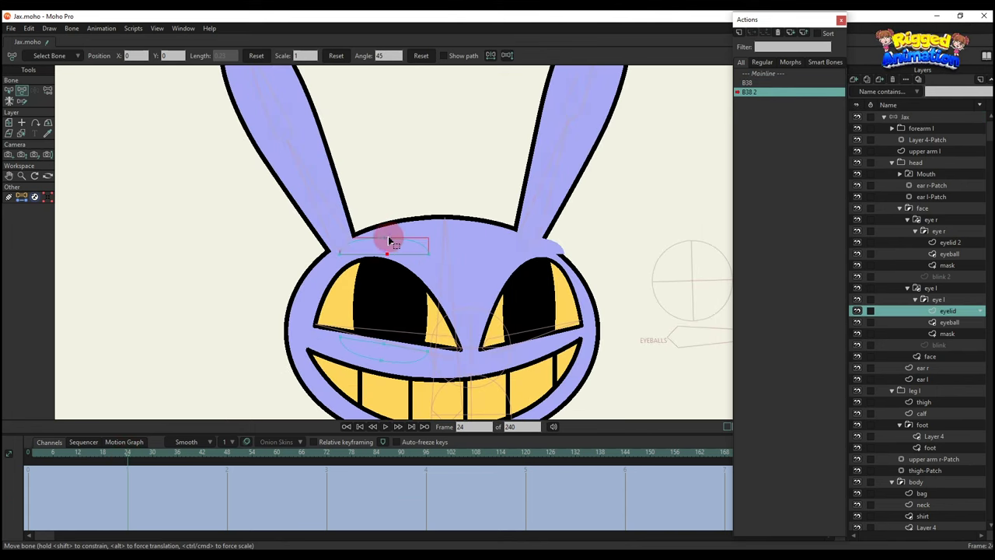
{"action": "key", "text": "g"}
{"action": "scroll", "coordinate": [384, 242], "scroll_direction": "up", "scroll_amount": 3}
{"action": "key", "text": "t"}
{"action": "left_click_drag", "start_coordinate": [390, 282], "coordinate": [407, 318]}
Refine the middle point and curvature of the tilted eye l eyelid edge so it slopes up smoothly toward the nose
{"action": "key", "text": "t"}
{"action": "left_click", "coordinate": [447, 170]}
{"action": "key", "text": "c"}
{"action": "key", "text": "q"}
{"action": "scroll", "coordinate": [466, 326], "scroll_direction": "down", "scroll_amount": 4}
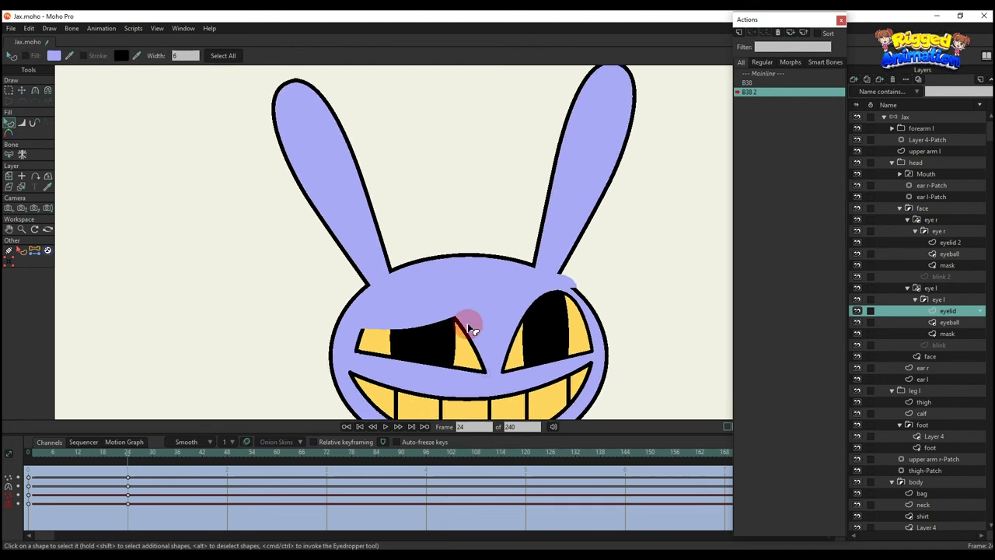
Key the eye l eyelid's stroke colour as fully transparent at frame 4 of action B38 2
{"action": "left_click_drag", "start_coordinate": [468, 327], "coordinate": [450, 273]}
{"action": "left_click_drag", "start_coordinate": [48, 457], "coordinate": [72, 464]}
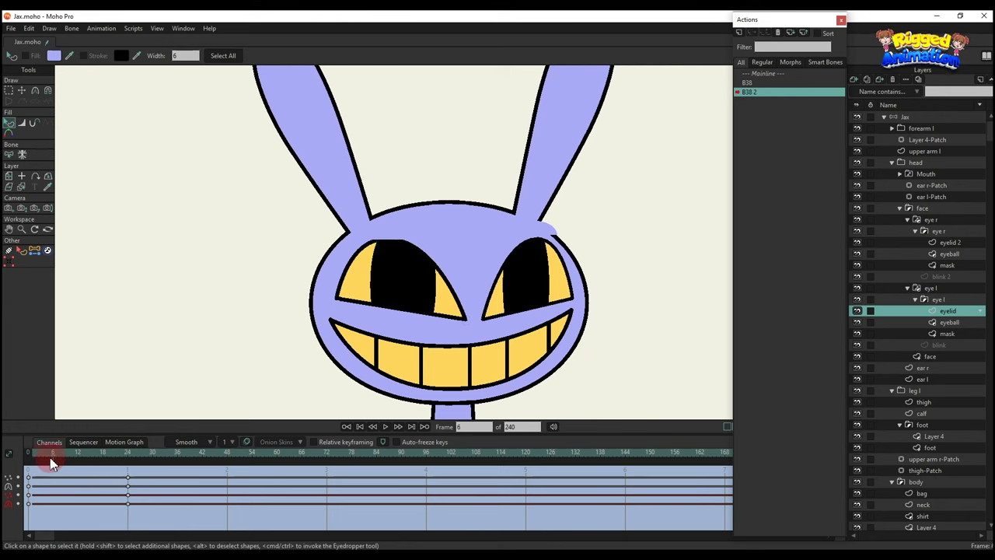
{"action": "scroll", "coordinate": [391, 237], "scroll_direction": "up", "scroll_amount": 2}
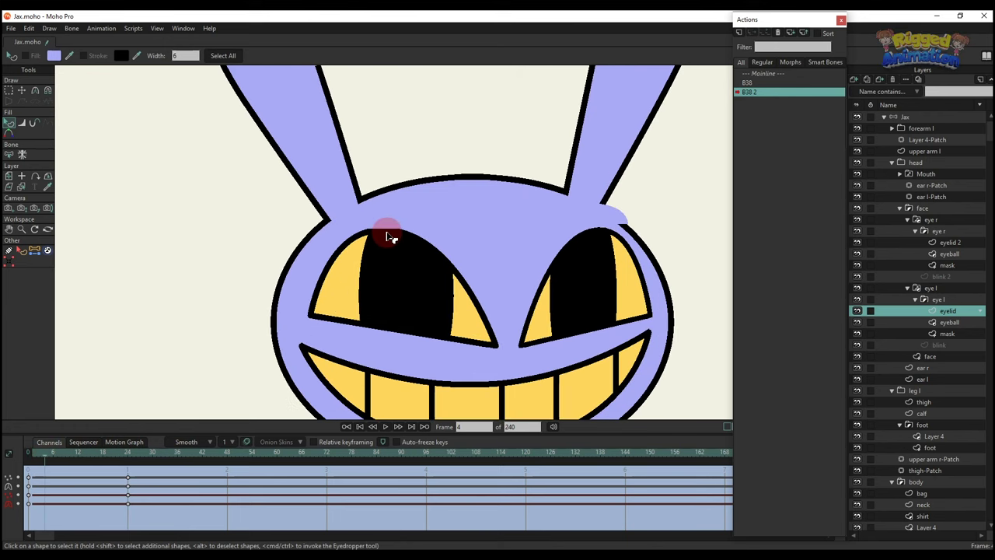
{"action": "left_click", "coordinate": [120, 55]}
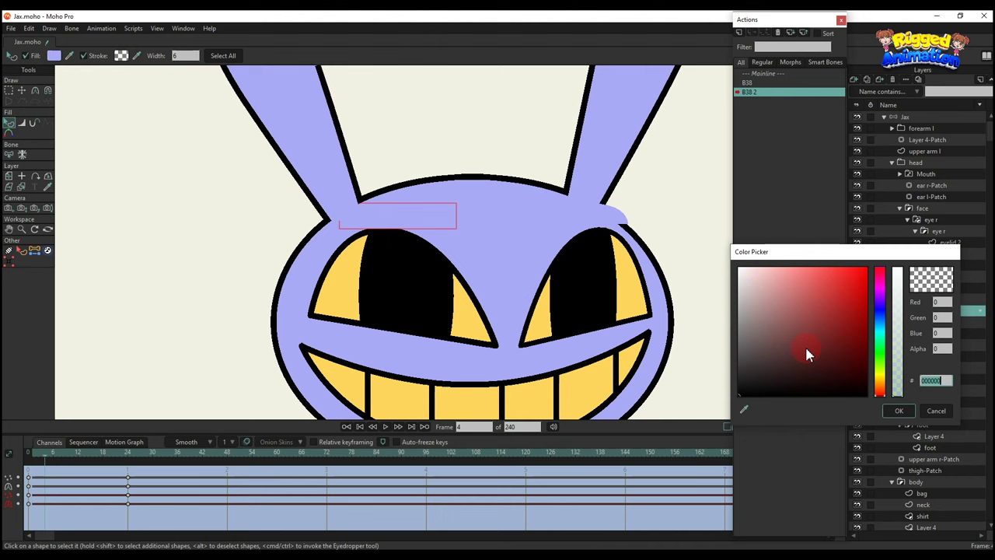
{"action": "left_click", "coordinate": [908, 415]}
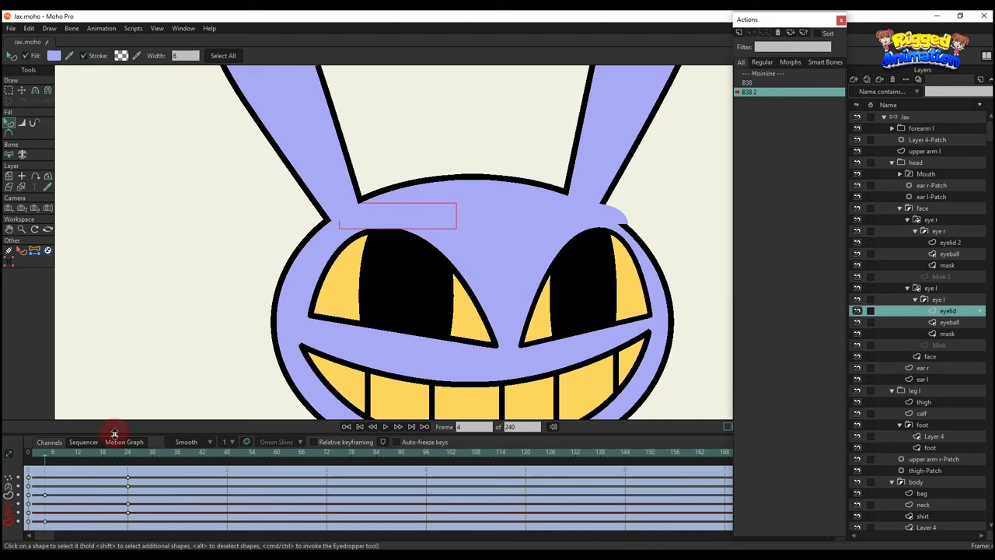
Key the eye l eyelid's stroke colour as black at frame 5 of action B38 2 and scrub through the result
{"action": "left_click", "coordinate": [121, 56]}
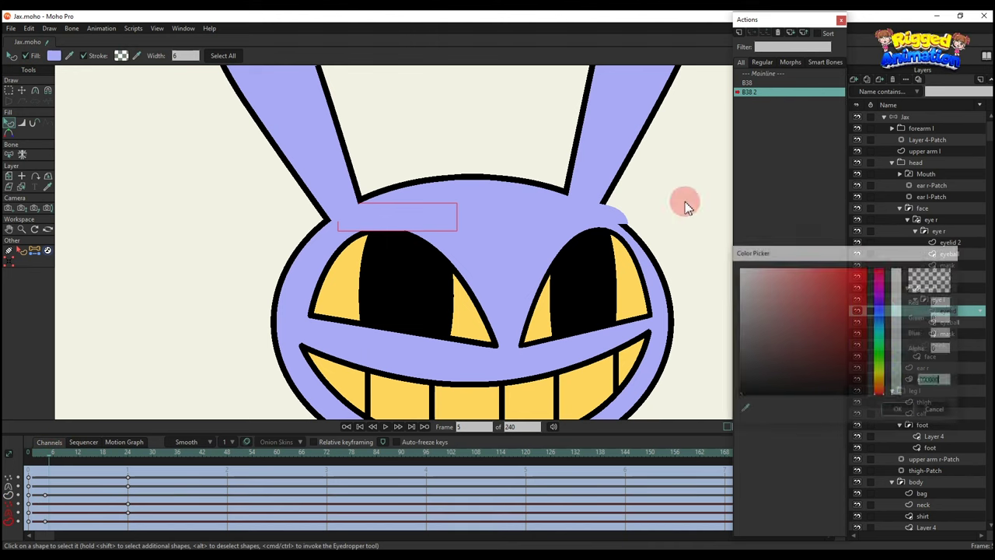
{"action": "left_click", "coordinate": [897, 412]}
{"action": "scroll", "coordinate": [285, 304], "scroll_direction": "down", "scroll_amount": 1}
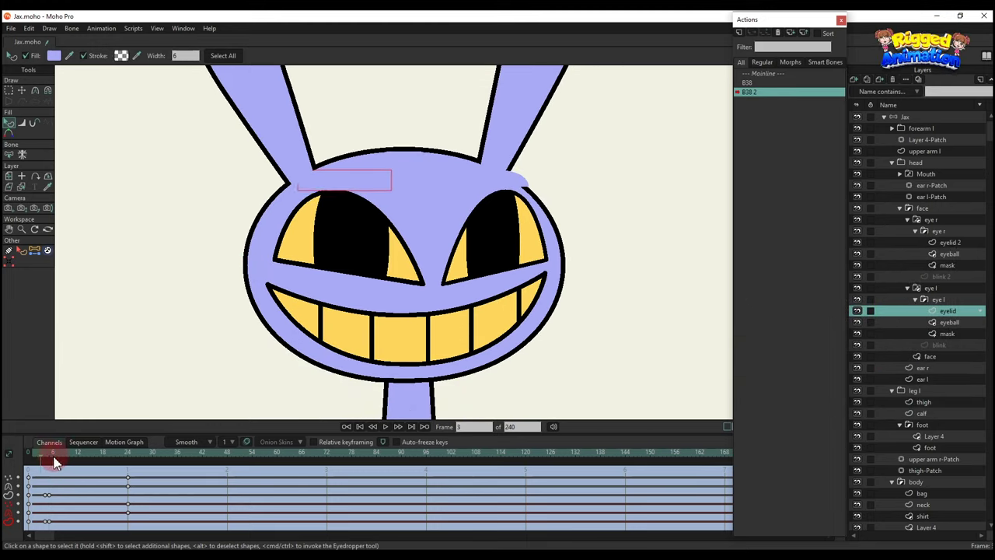
{"action": "left_click_drag", "start_coordinate": [55, 462], "coordinate": [150, 472]}
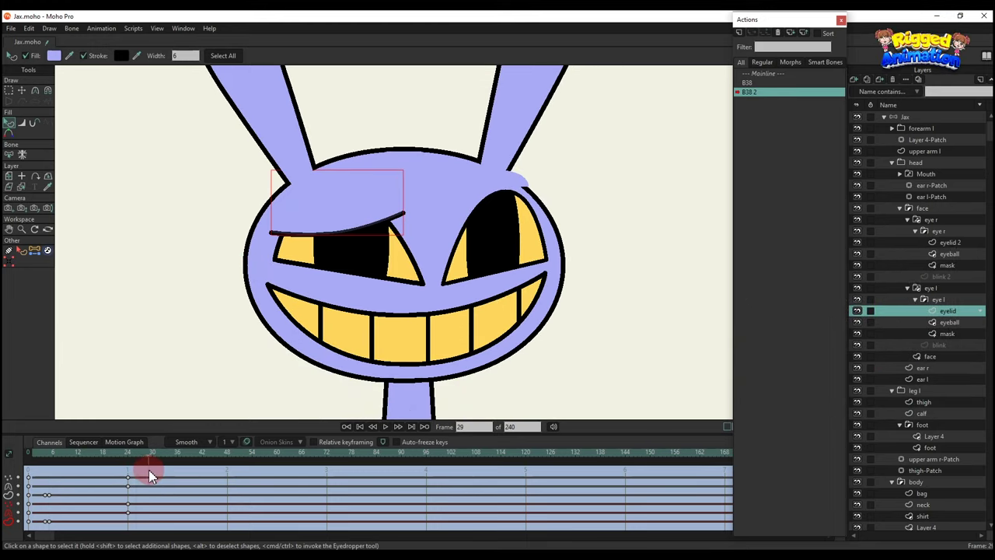
Go to frame 4 and copy all the eye l eyelid's keyframes up to frame 24 in action B38 2
{"action": "left_click", "coordinate": [45, 464]}
{"action": "left_click_drag", "start_coordinate": [147, 533], "coordinate": [38, 450]}
{"action": "key", "text": "ctrl+c"}
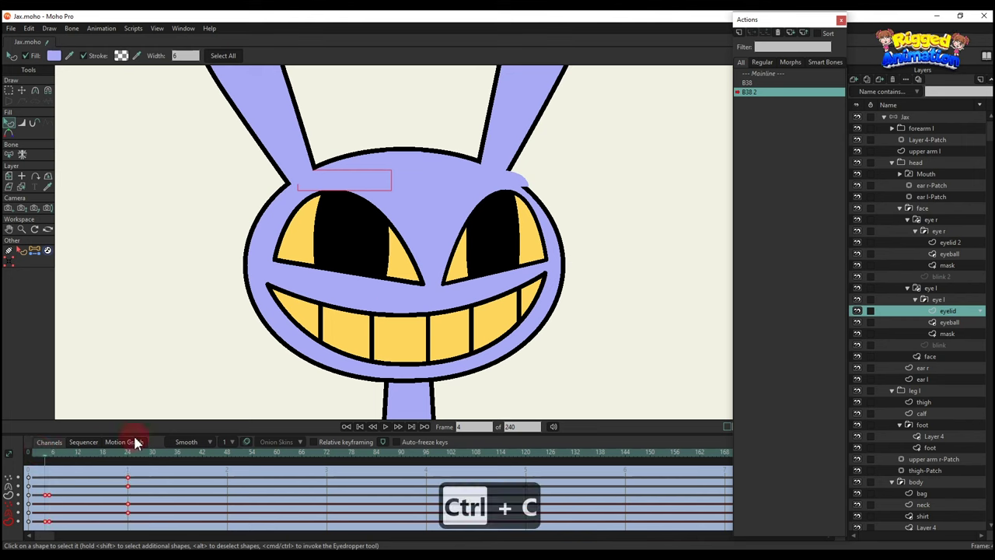
Paste the copied shape keyframes onto the eyelid 2 layer at frame 4
{"action": "left_click", "coordinate": [506, 187]}
{"action": "key", "text": "t"}
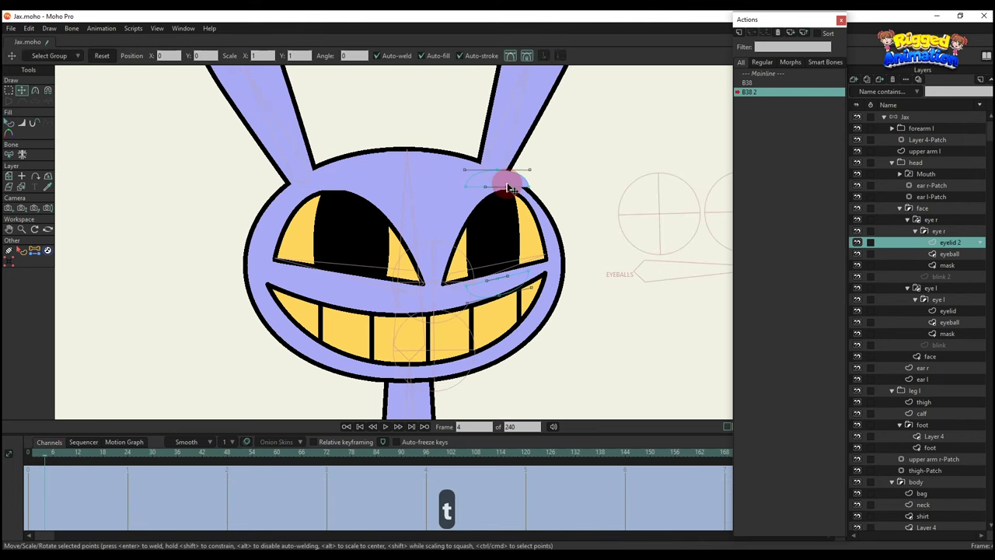
{"action": "key", "text": "ctrl+v"}
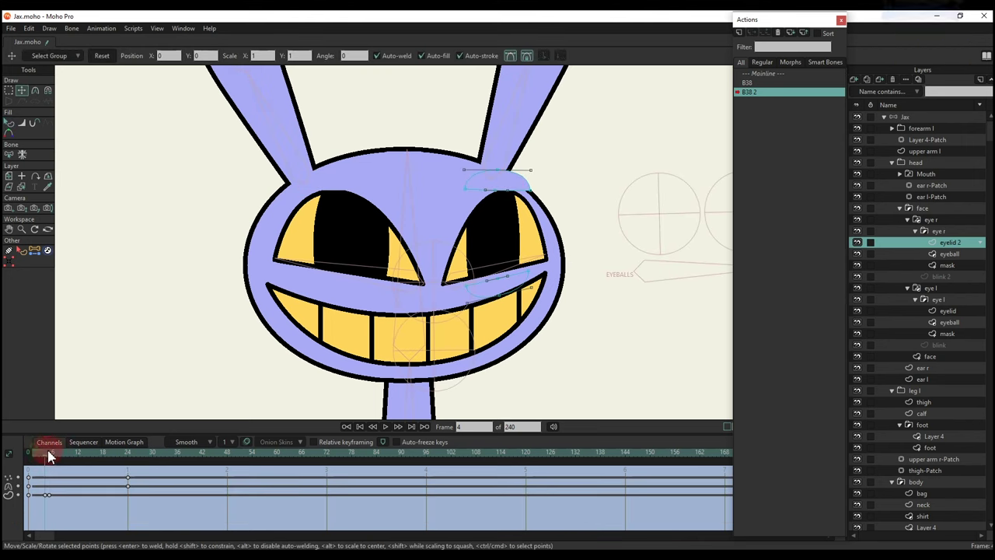
At frame 24, select the lower lid points of eyelid 2 and enlarge them to span the eye's lower edge
{"action": "left_click_drag", "start_coordinate": [52, 461], "coordinate": [127, 471]}
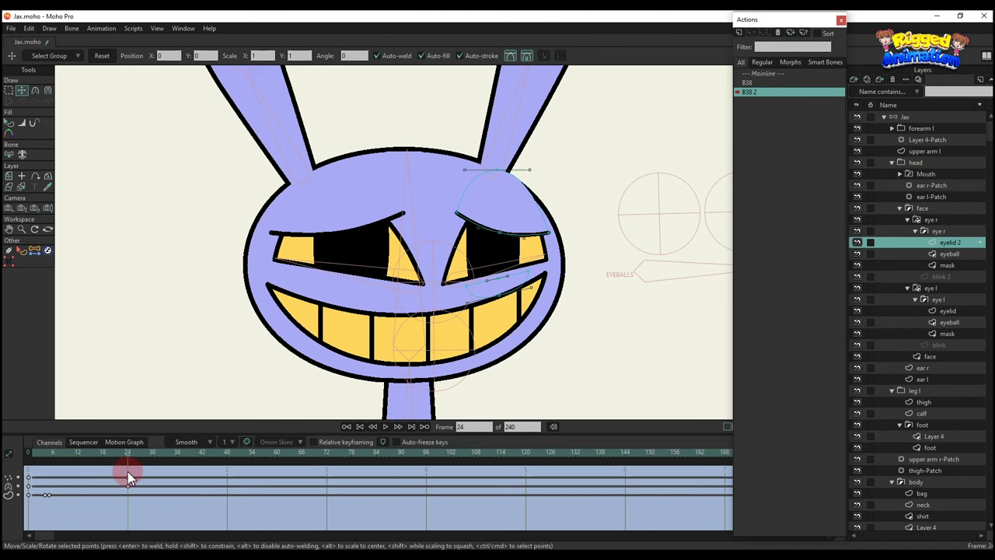
{"action": "key", "text": "q"}
{"action": "scroll", "coordinate": [404, 316], "scroll_direction": "down", "scroll_amount": 3}
{"action": "scroll", "coordinate": [448, 292], "scroll_direction": "up", "scroll_amount": 4}
{"action": "key", "text": "t"}
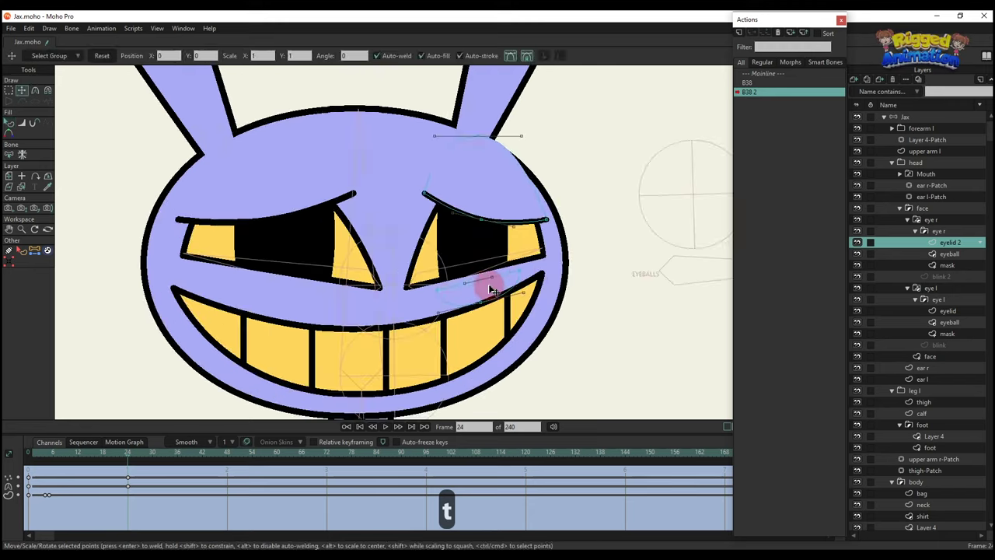
{"action": "key", "text": "g"}
{"action": "left_click_drag", "start_coordinate": [413, 266], "coordinate": [587, 264]}
{"action": "key", "text": "t"}
{"action": "scroll", "coordinate": [478, 280], "scroll_direction": "up", "scroll_amount": 4}
{"action": "scroll", "coordinate": [544, 272], "scroll_direction": "down", "scroll_amount": 5}
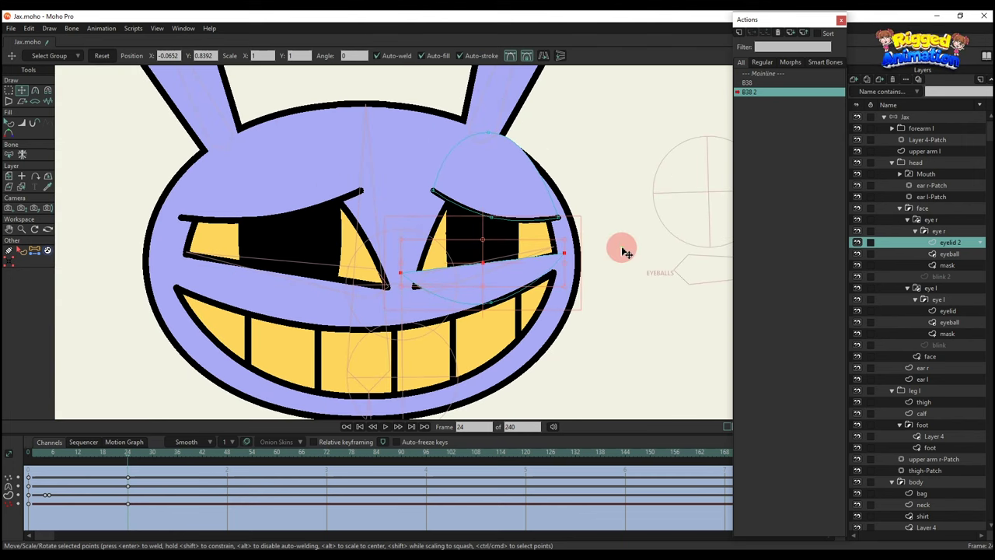
Reshape the lower lid of eyelid 2 at frame 24 by moving its corner, bottom and middle points into an upward arch
{"action": "key", "text": "g"}
{"action": "left_click", "coordinate": [624, 250]}
{"action": "key", "text": "t"}
{"action": "scroll", "coordinate": [477, 272], "scroll_direction": "up", "scroll_amount": 4}
{"action": "left_click_drag", "start_coordinate": [372, 270], "coordinate": [368, 307]}
{"action": "left_click_drag", "start_coordinate": [473, 271], "coordinate": [575, 336]}
{"action": "left_click_drag", "start_coordinate": [483, 244], "coordinate": [560, 222]}
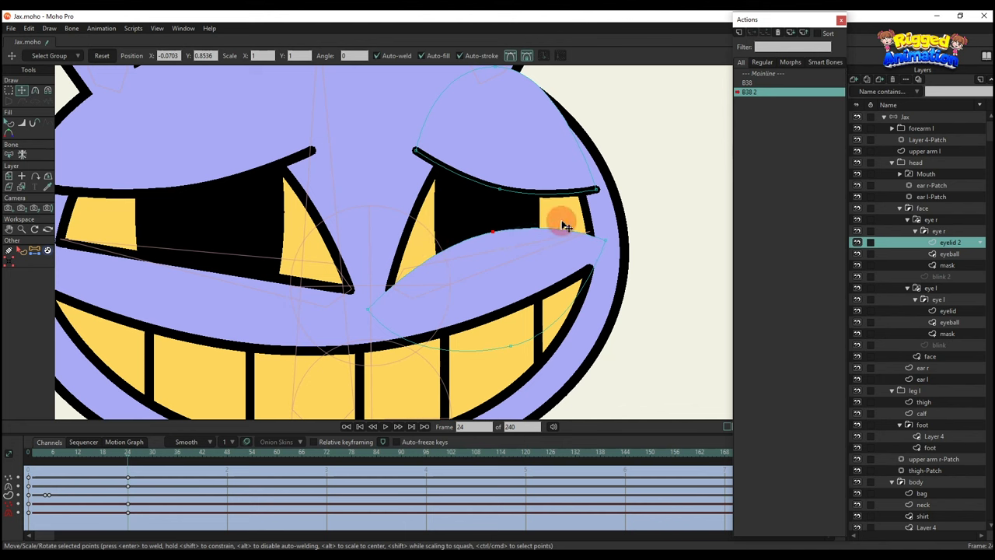
{"action": "left_click", "coordinate": [372, 301]}
{"action": "left_click", "coordinate": [604, 249]}
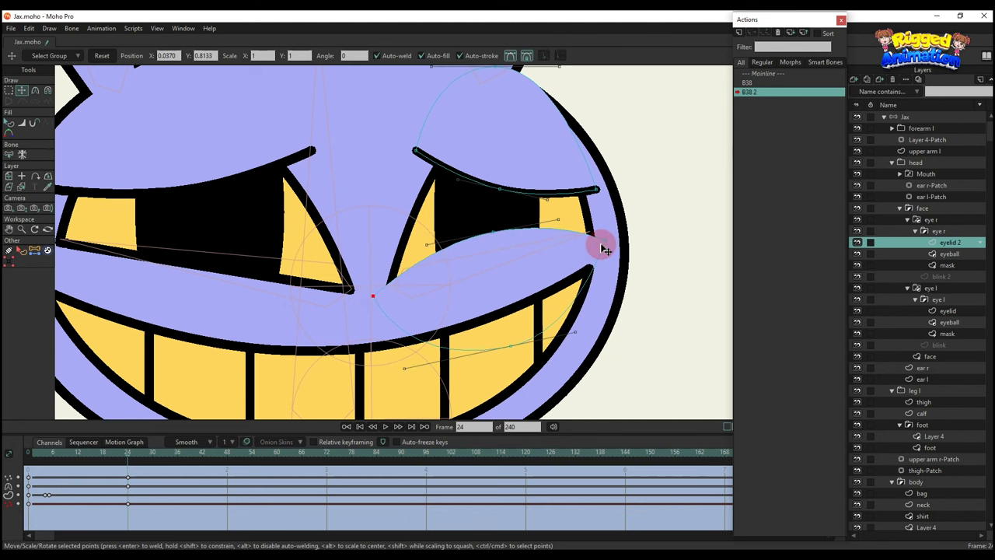
{"action": "scroll", "coordinate": [549, 240], "scroll_direction": "down", "scroll_amount": 4}
{"action": "key", "text": "q"}
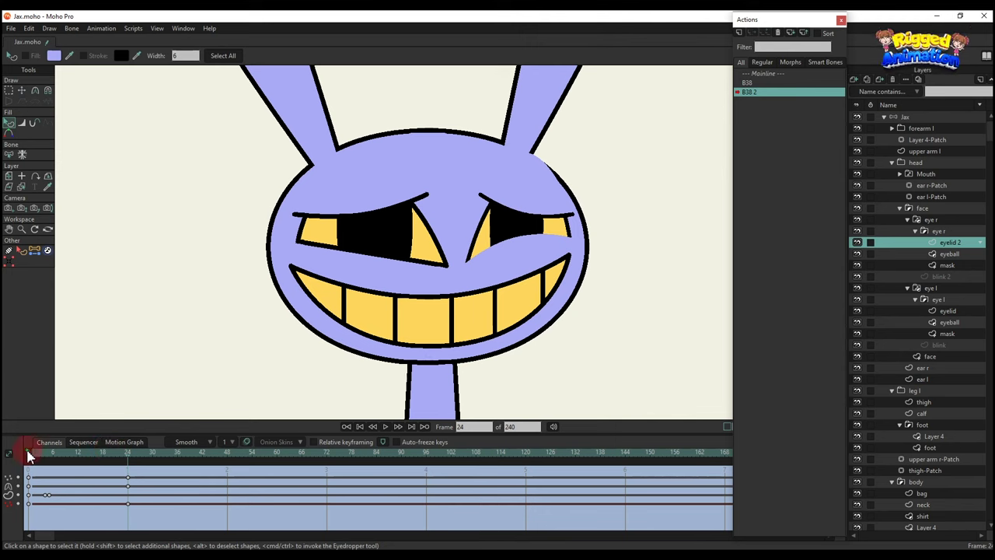
{"action": "left_click_drag", "start_coordinate": [29, 455], "coordinate": [45, 472]}
{"action": "key", "text": "t"}
{"action": "scroll", "coordinate": [540, 261], "scroll_direction": "up", "scroll_amount": 2}
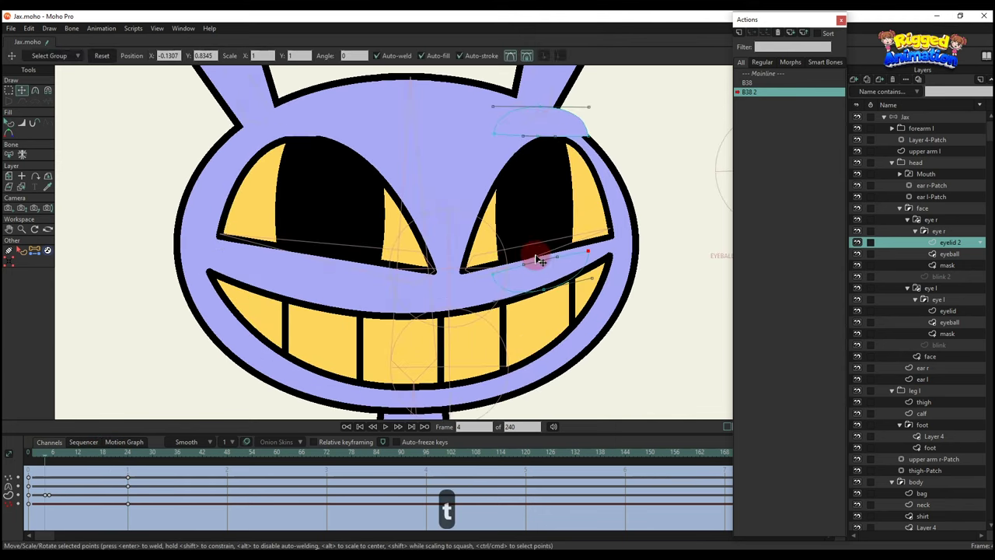
{"action": "key", "text": "g"}
{"action": "left_click_drag", "start_coordinate": [476, 238], "coordinate": [653, 321]}
{"action": "key", "text": "t"}
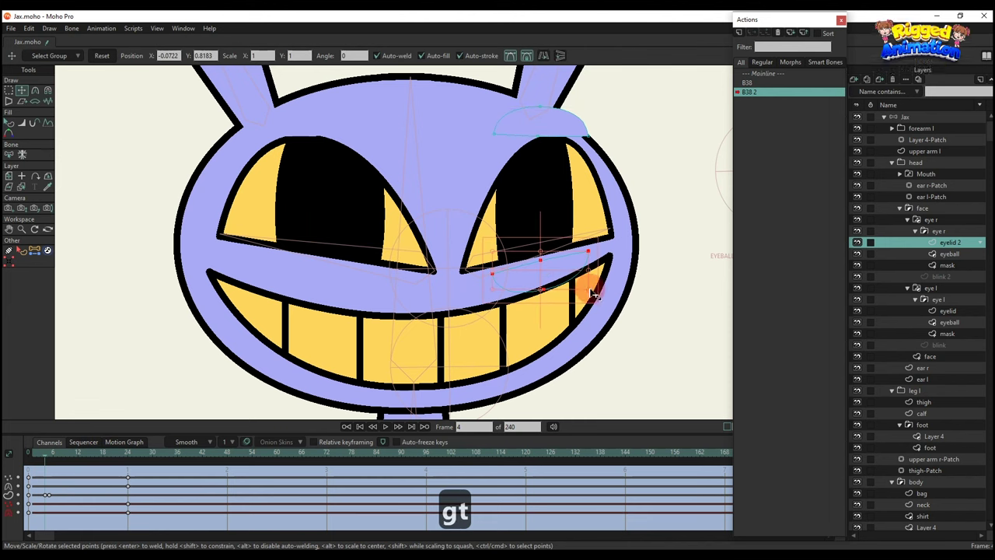
{"action": "left_click_drag", "start_coordinate": [588, 289], "coordinate": [643, 303]}
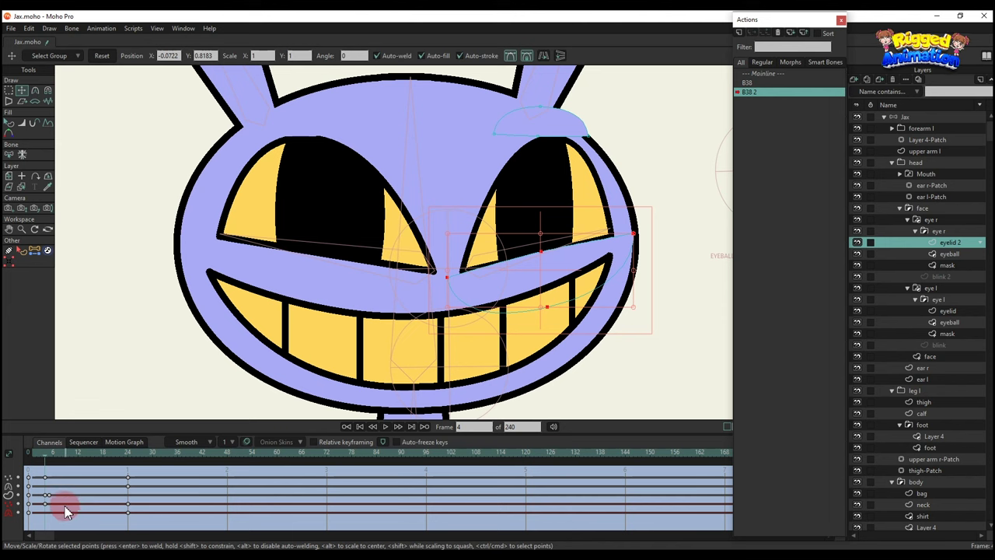
{"action": "left_click_drag", "start_coordinate": [59, 509], "coordinate": [40, 504]}
{"action": "key", "text": "BackSpace"}
At frame 0, enlarge the lower lid shapes on the eyelid 2 and eyelid layers so they extend past both eyes' lower edges
{"action": "left_click", "coordinate": [17, 452]}
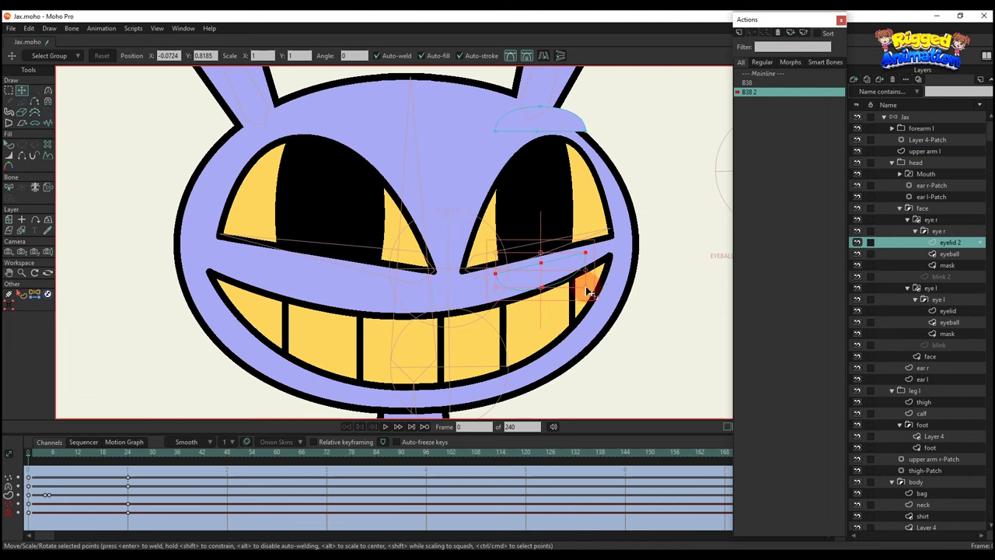
{"action": "left_click_drag", "start_coordinate": [589, 292], "coordinate": [641, 299]}
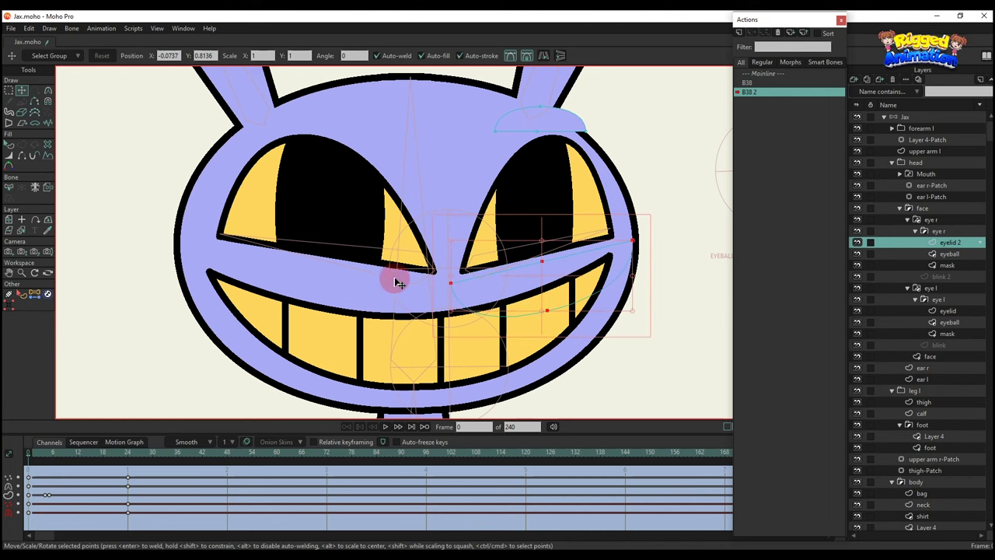
{"action": "left_click", "coordinate": [345, 284], "text": "ctrl+alt"}
{"action": "key", "text": "g"}
{"action": "left_click_drag", "start_coordinate": [217, 233], "coordinate": [439, 345]}
{"action": "key", "text": "t"}
{"action": "left_click_drag", "start_coordinate": [385, 289], "coordinate": [426, 308]}
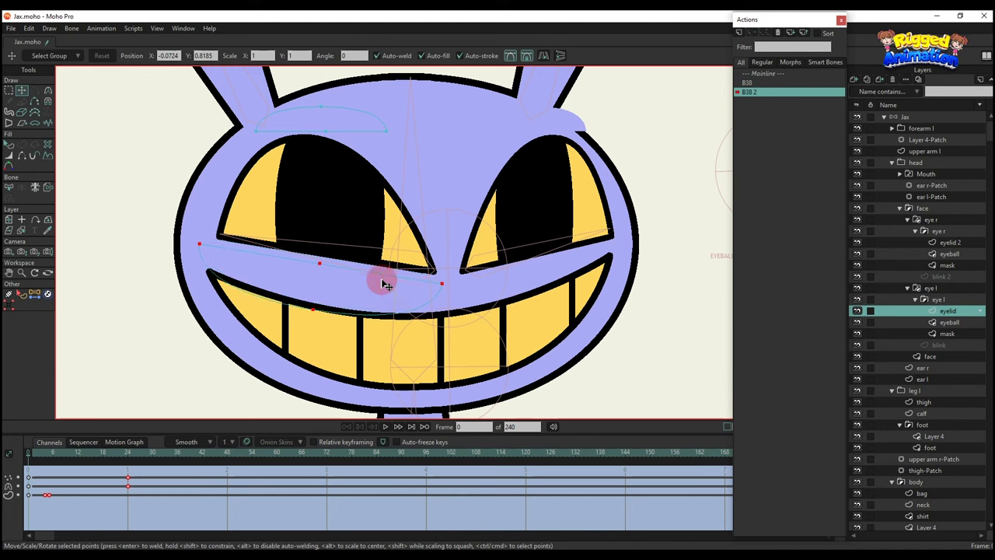
Select the lower lid shape of eyelid 2 and key its transparent stroke colour at frame 7
{"action": "key", "text": "q"}
{"action": "left_click", "coordinate": [40, 455]}
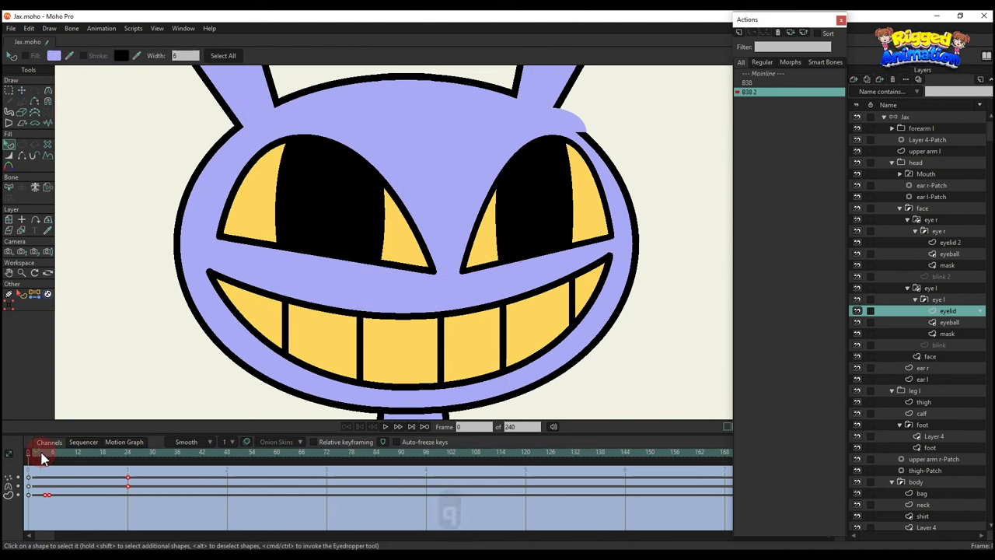
{"action": "key", "text": "t"}
{"action": "mouse_move", "coordinate": [43, 459]}
{"action": "left_mouse_down"}
{"action": "mouse_move", "coordinate": [129, 459]}
{"action": "mouse_move", "coordinate": [46, 458]}
{"action": "left_mouse_up"}
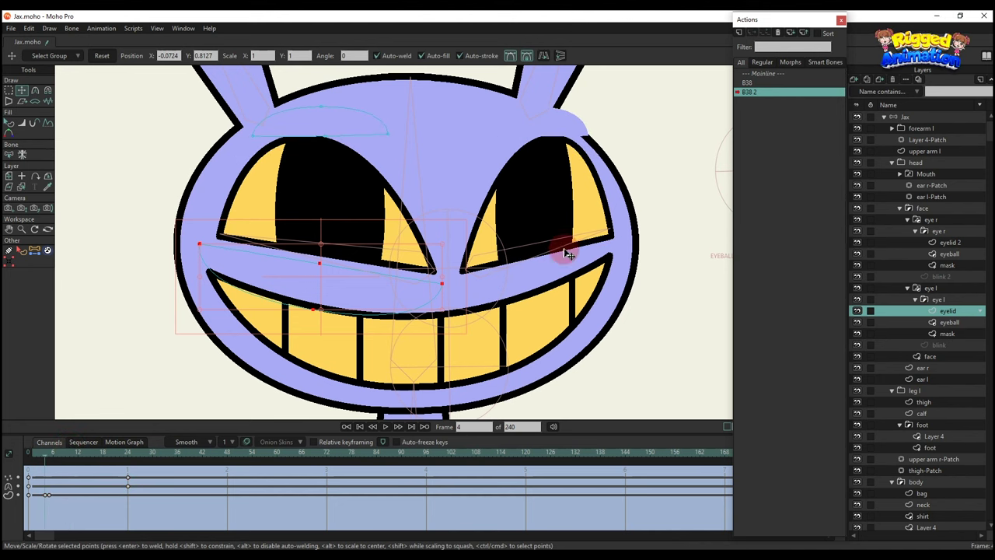
{"action": "key", "text": "q"}
{"action": "scroll", "coordinate": [548, 268], "scroll_direction": "up", "scroll_amount": 1}
{"action": "left_click", "coordinate": [543, 264]}
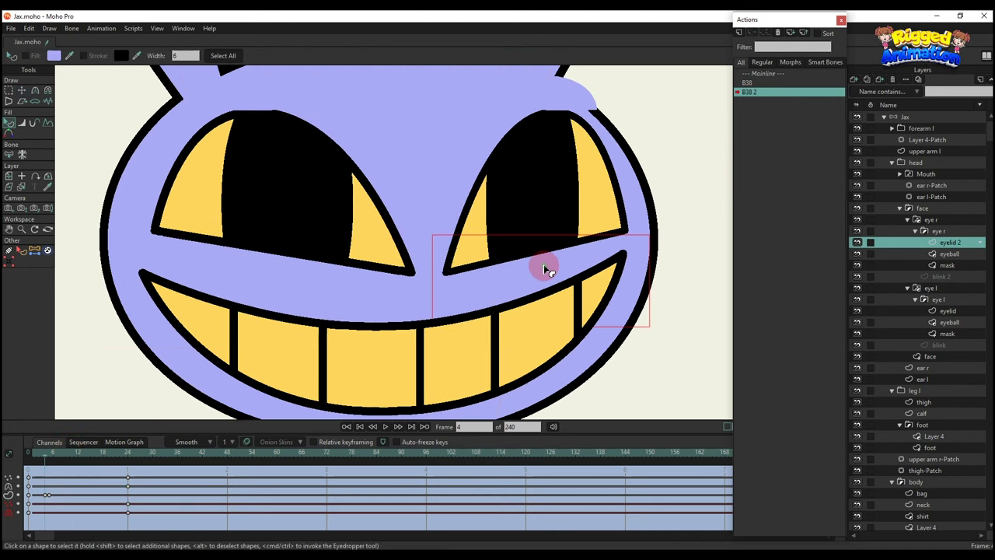
{"action": "key", "text": "g"}
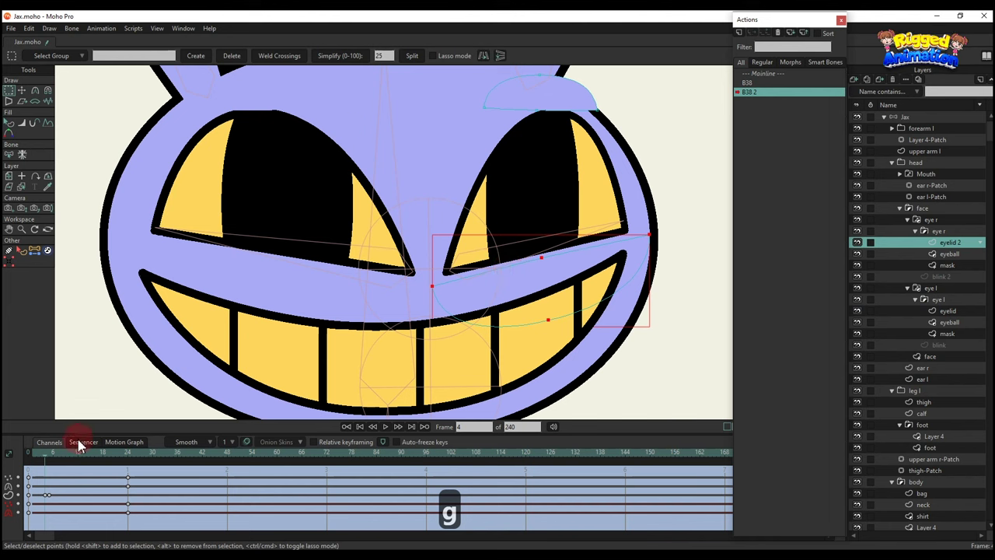
{"action": "left_click_drag", "start_coordinate": [47, 459], "coordinate": [57, 460]}
{"action": "key", "text": "q"}
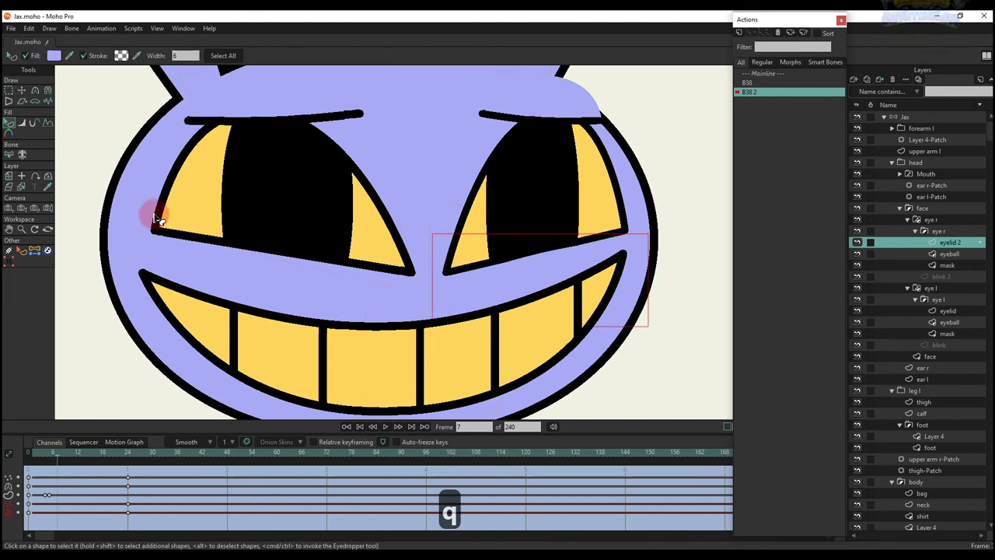
{"action": "left_click", "coordinate": [121, 55]}
{"action": "left_click", "coordinate": [888, 411]}
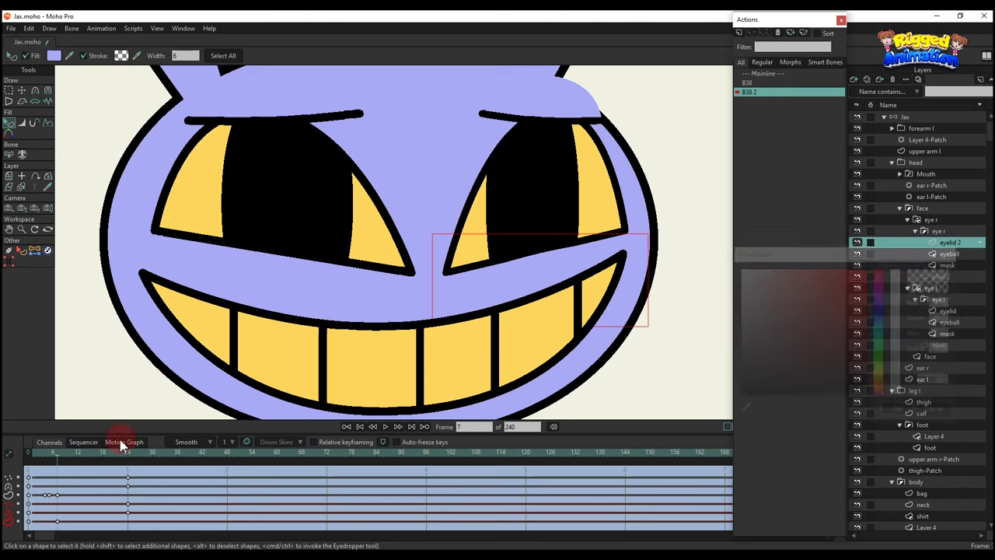
Set the lower lid shape's stroke to black with alpha 255 at frame 8, and scrub through the action to frame 24
{"action": "left_click", "coordinate": [65, 460]}
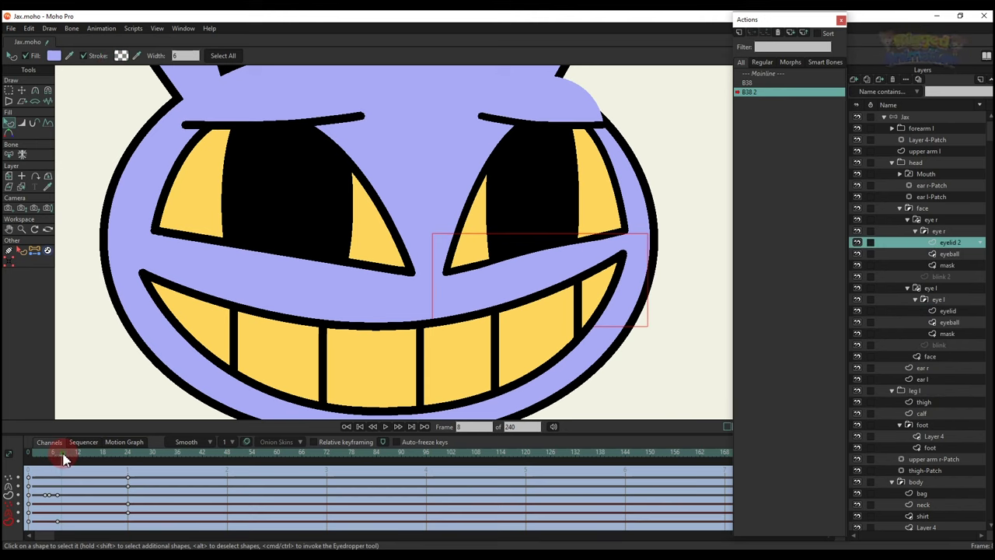
{"action": "left_click", "coordinate": [121, 55]}
{"action": "left_click", "coordinate": [897, 272]}
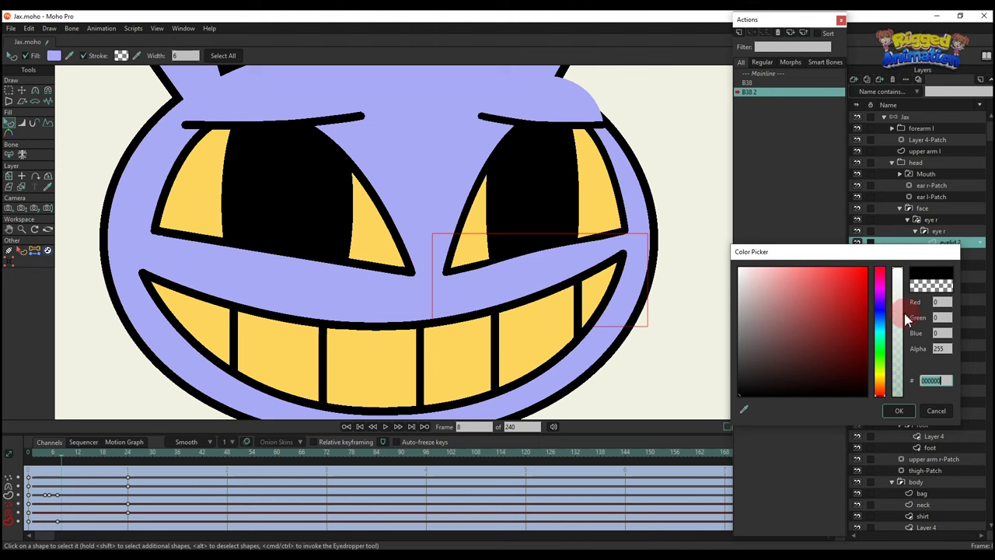
{"action": "left_click", "coordinate": [899, 411]}
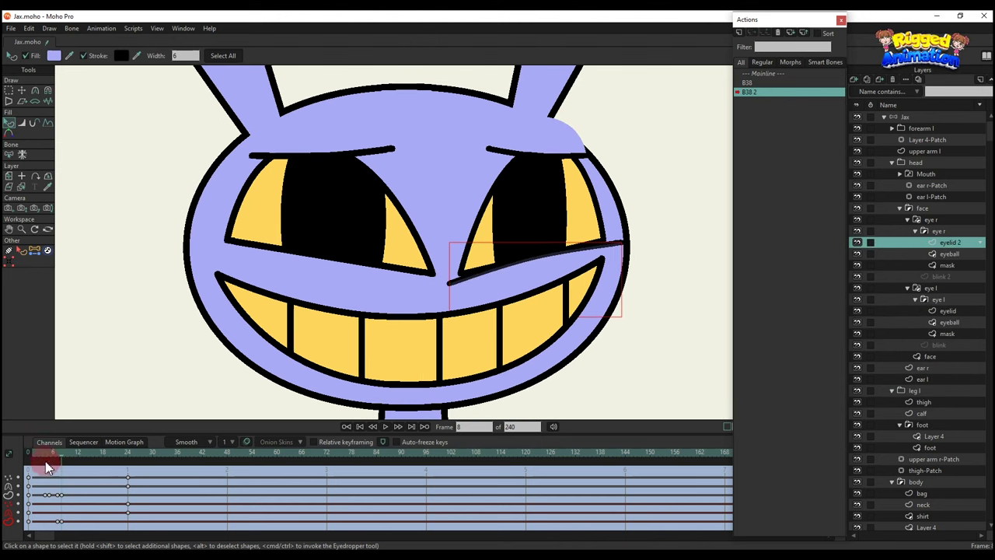
{"action": "left_click", "coordinate": [44, 461]}
{"action": "left_click_drag", "start_coordinate": [55, 462], "coordinate": [126, 465]}
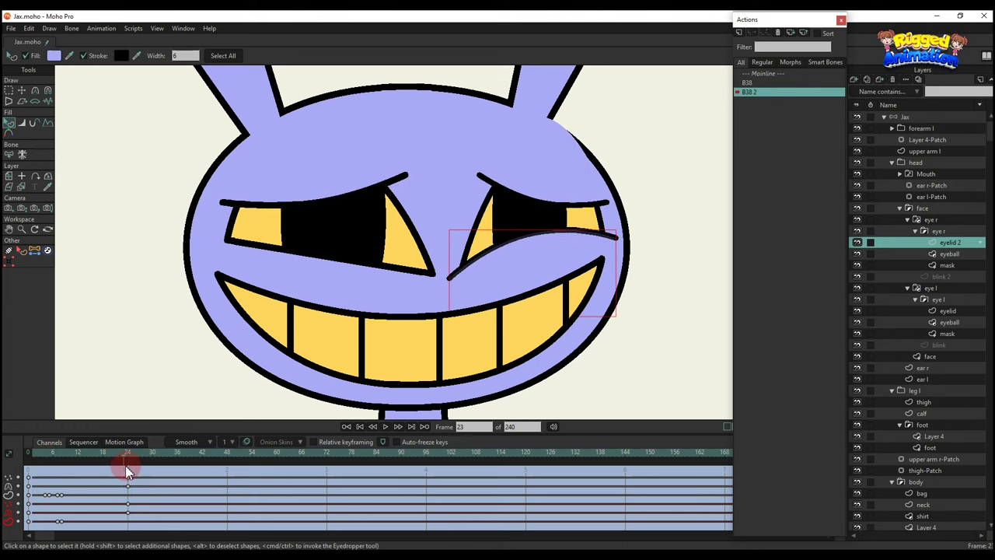
{"action": "key", "text": "q"}
{"action": "scroll", "coordinate": [466, 262], "scroll_direction": "down", "scroll_amount": 3}
{"action": "scroll", "coordinate": [523, 261], "scroll_direction": "down", "scroll_amount": 2}
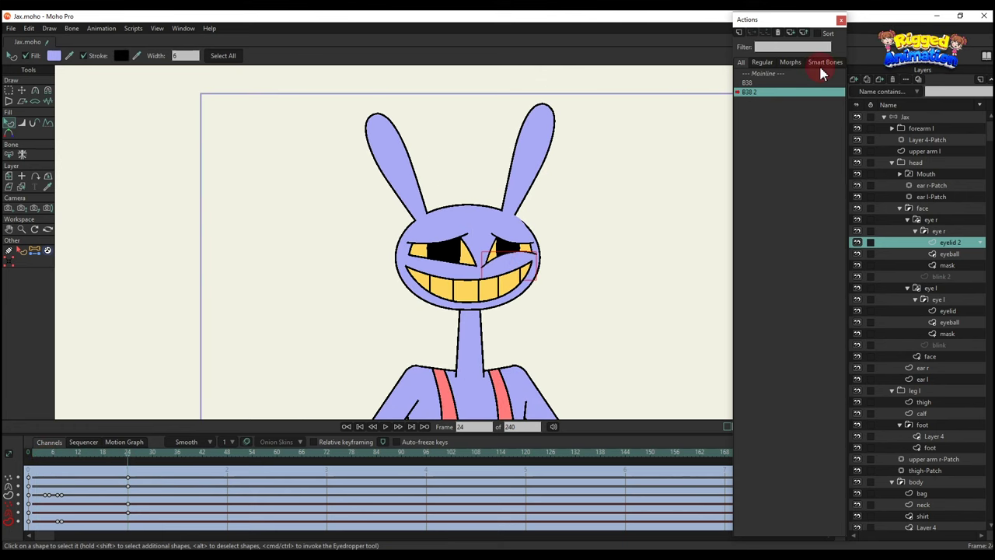
Return to the mainline and create a B39 action on the Jax bone layer
{"action": "left_click", "coordinate": [765, 75]}
{"action": "left_click", "coordinate": [913, 127]}
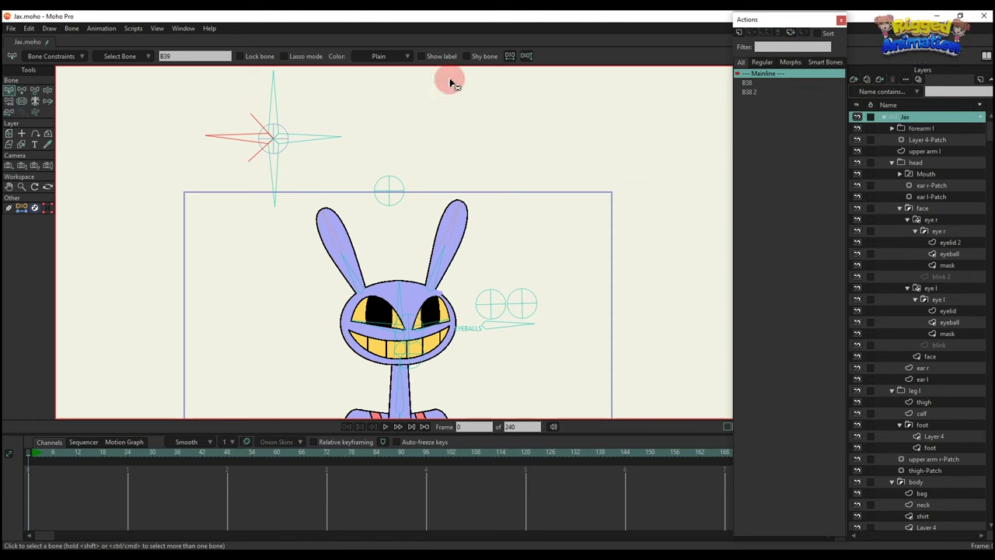
{"action": "left_click", "coordinate": [739, 33]}
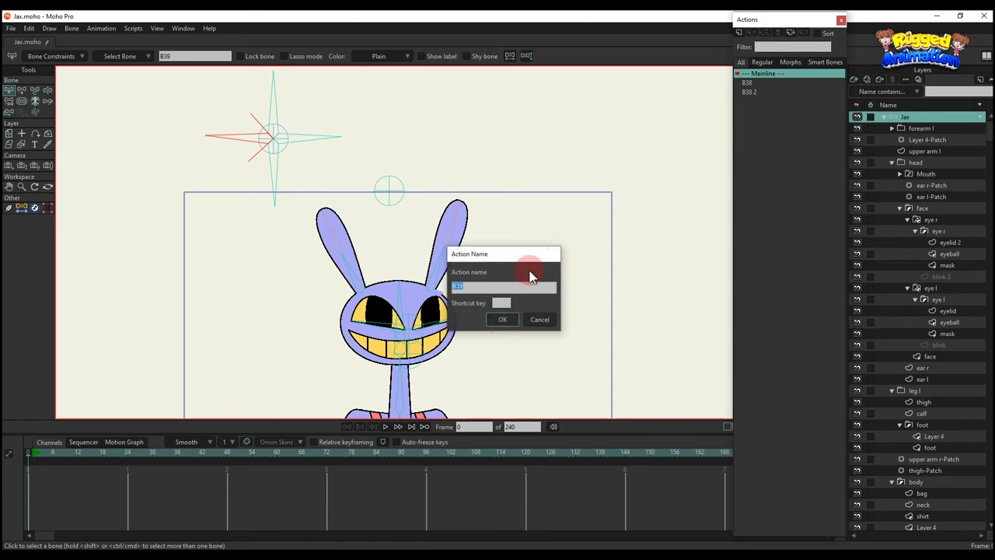
{"action": "left_click", "coordinate": [502, 321]}
Rotate control bone B39 upward to about 132 degrees at frame 24 of the B39 action
{"action": "left_click", "coordinate": [127, 456]}
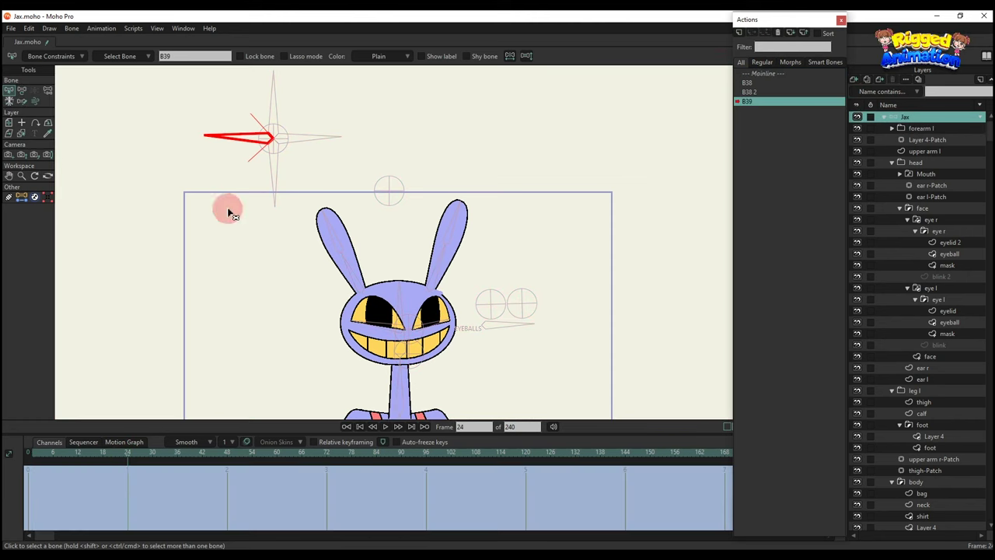
{"action": "key", "text": "t"}
{"action": "left_click_drag", "start_coordinate": [238, 138], "coordinate": [247, 110]}
Collapse the eye r and eye l groups, and switch eye l to its blink layer at frame 24
{"action": "left_click", "coordinate": [915, 233]}
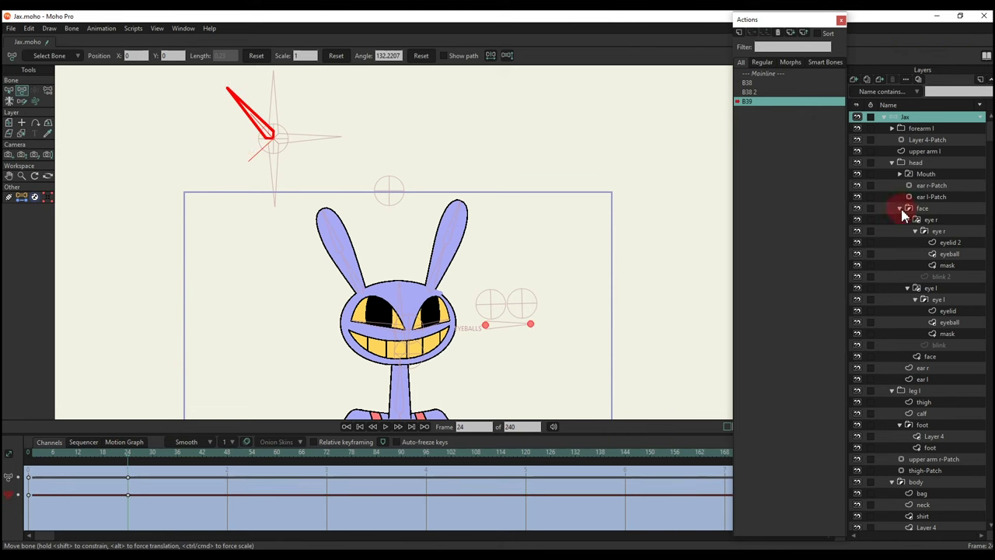
{"action": "left_click", "coordinate": [907, 220]}
{"action": "left_click", "coordinate": [907, 231]}
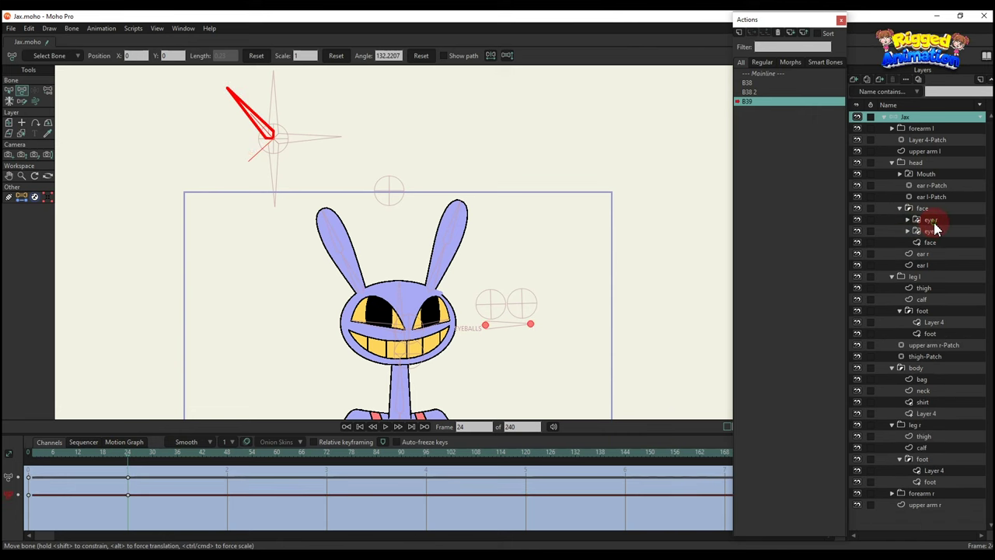
{"action": "left_click", "coordinate": [935, 230]}
{"action": "right_click", "coordinate": [936, 232]}
{"action": "left_click", "coordinate": [893, 285]}
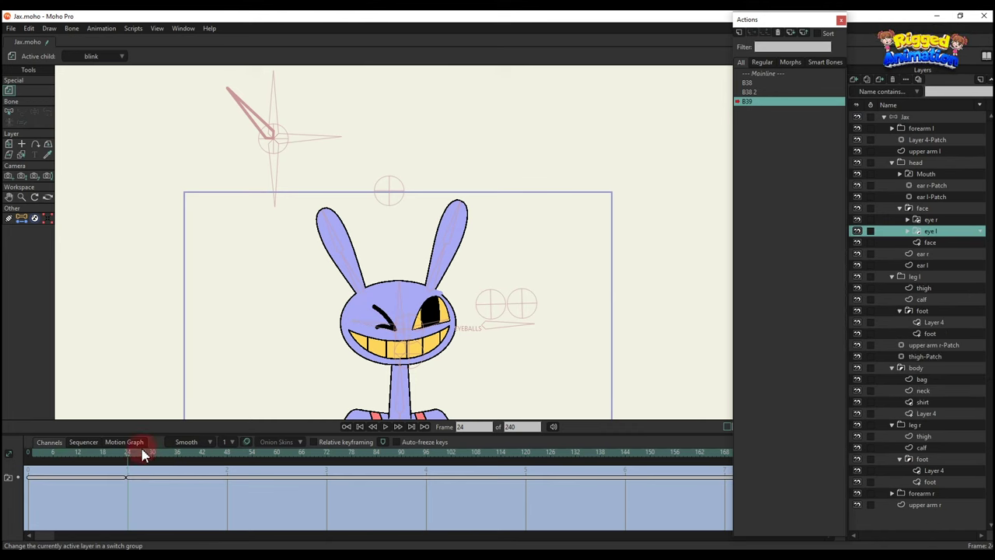
Return to the mainline and create the B39 2 action on the Jax layer
{"action": "double_click", "coordinate": [765, 75]}
{"action": "left_click", "coordinate": [928, 115]}
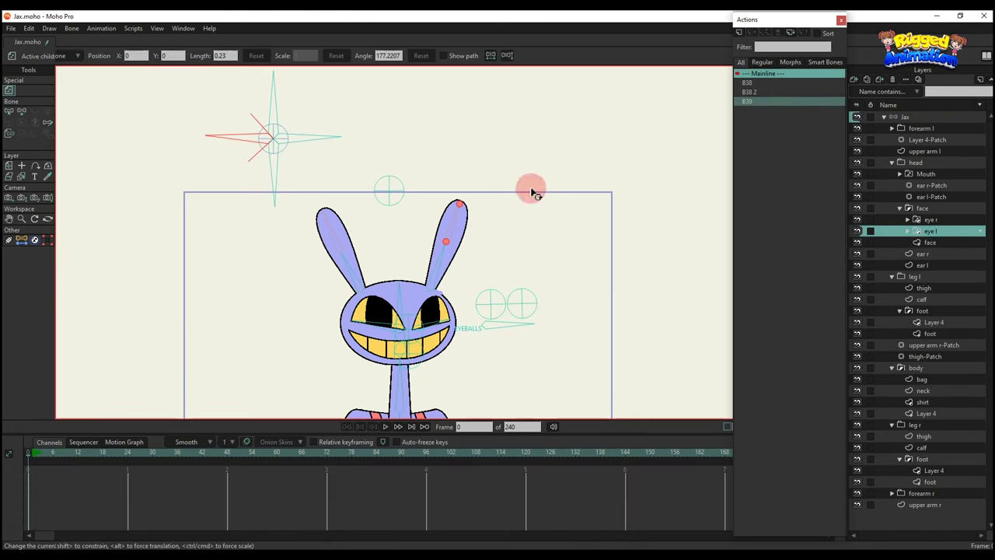
{"action": "left_click", "coordinate": [740, 32]}
{"action": "left_click", "coordinate": [503, 320]}
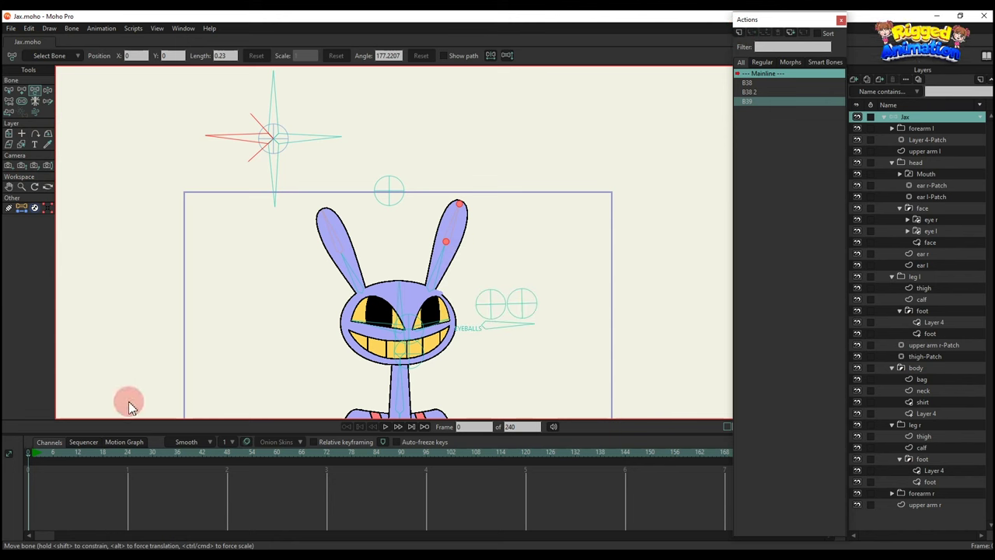
Rotate control bone B39 downward to about 222 degrees at frame 24 of the B39 2 action
{"action": "left_click", "coordinate": [127, 452]}
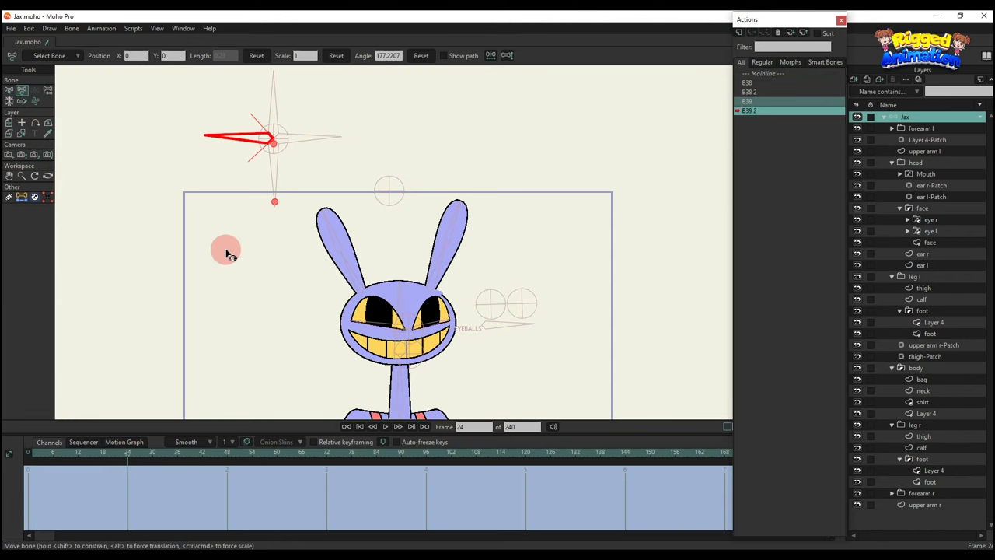
{"action": "key", "text": "t"}
{"action": "left_click_drag", "start_coordinate": [237, 141], "coordinate": [246, 166]}
{"action": "scroll", "coordinate": [364, 320], "scroll_direction": "up", "scroll_amount": 5}
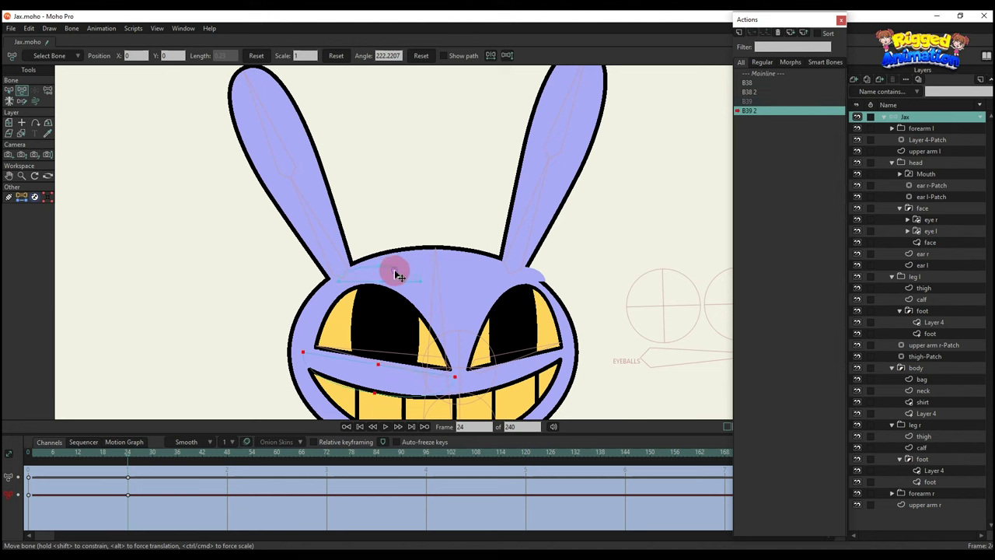
On the eyelid layer of eye l at frame 24, pull the upper eyelid's lower edge down and widen it across the eye
{"action": "right_click", "coordinate": [396, 273], "text": "alt"}
{"action": "key", "text": "g"}
{"action": "scroll", "coordinate": [439, 299], "scroll_direction": "up", "scroll_amount": 3}
{"action": "key", "text": "t"}
{"action": "left_click_drag", "start_coordinate": [378, 282], "coordinate": [382, 321]}
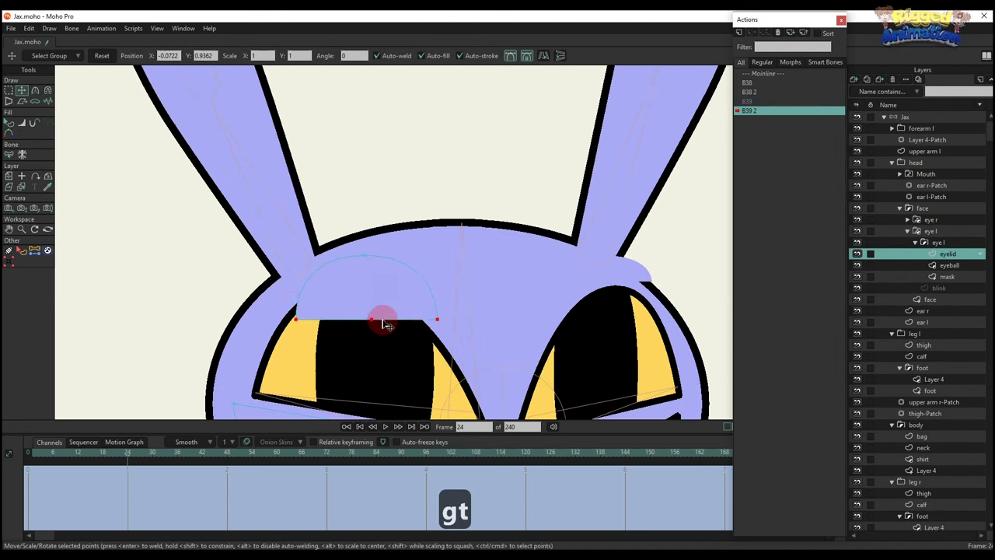
{"action": "left_click_drag", "start_coordinate": [461, 338], "coordinate": [420, 299]}
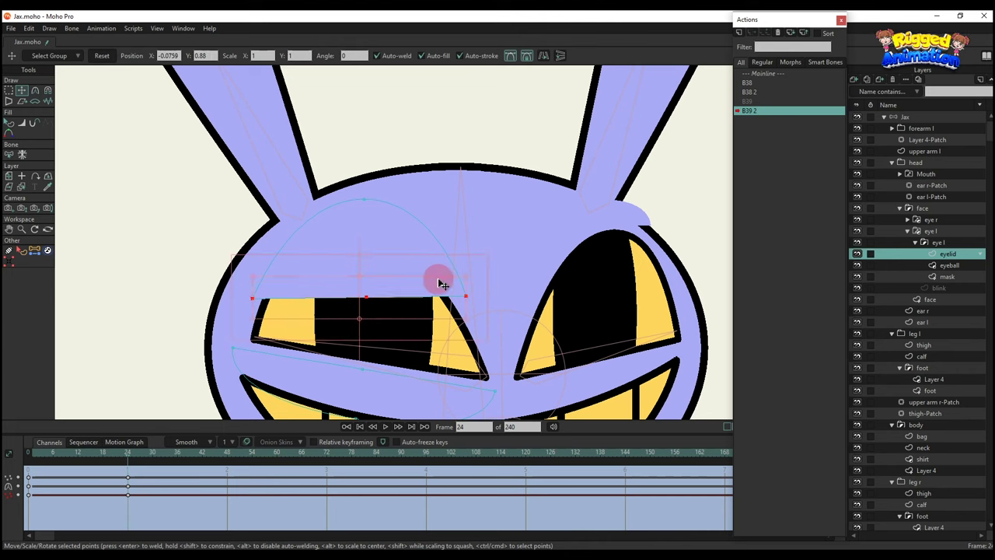
Tilt the upper eyelid's lower edge of eye l with the inner corner higher, and curve its middle point downward
{"action": "scroll", "coordinate": [439, 282], "scroll_direction": "up", "scroll_amount": 2}
{"action": "left_click_drag", "start_coordinate": [480, 296], "coordinate": [417, 264]}
{"action": "key", "text": "g"}
{"action": "left_click", "coordinate": [431, 110]}
{"action": "key", "text": "t"}
{"action": "left_click_drag", "start_coordinate": [355, 275], "coordinate": [355, 300]}
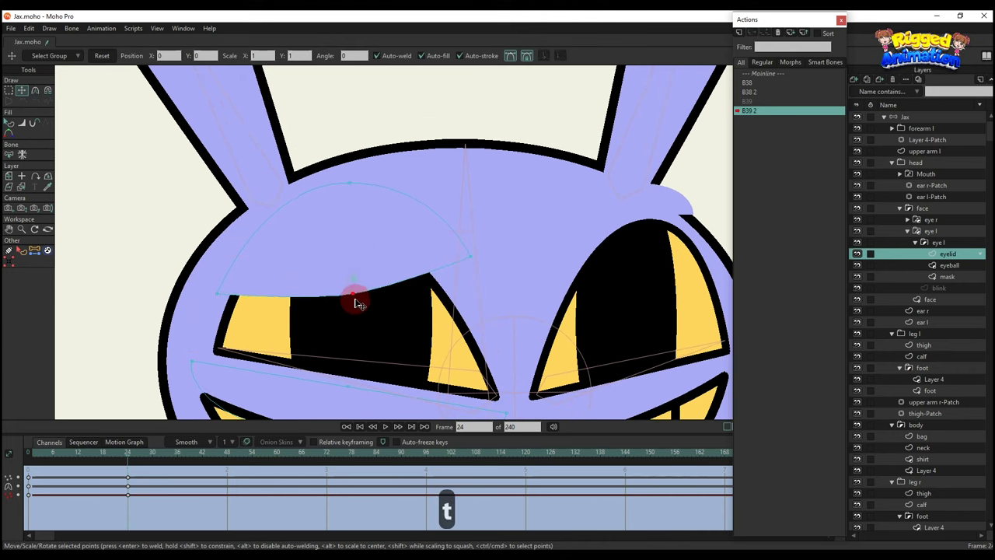
{"action": "key", "text": "c"}
{"action": "key", "text": "t"}
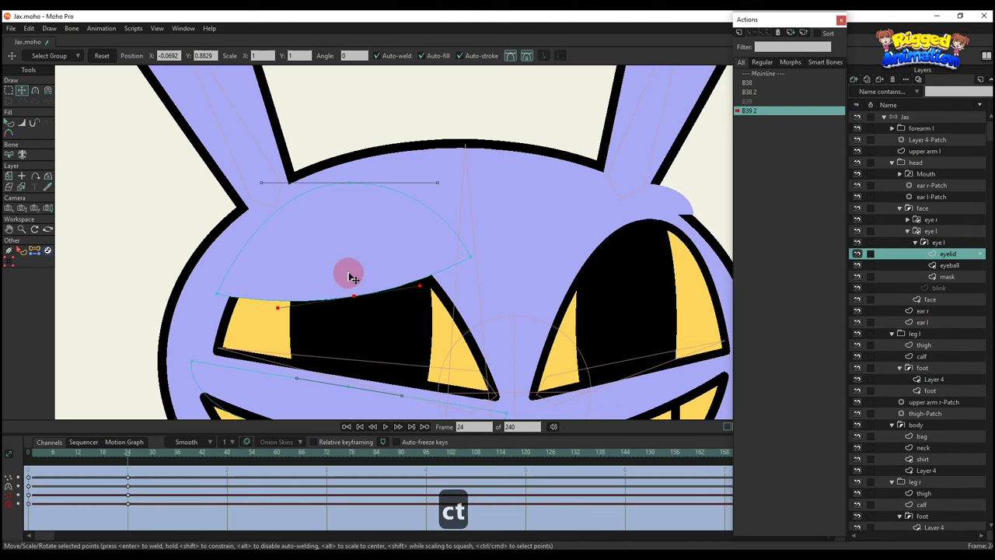
{"action": "key", "text": "q"}
{"action": "scroll", "coordinate": [349, 275], "scroll_direction": "down", "scroll_amount": 3}
{"action": "scroll", "coordinate": [350, 276], "scroll_direction": "up", "scroll_amount": 3}
Tilt the upper eyelid edge of eye l more steeply toward the nose and shift it slightly upward
{"action": "key", "text": "t"}
{"action": "key", "text": "g"}
{"action": "left_click_drag", "start_coordinate": [182, 259], "coordinate": [551, 349]}
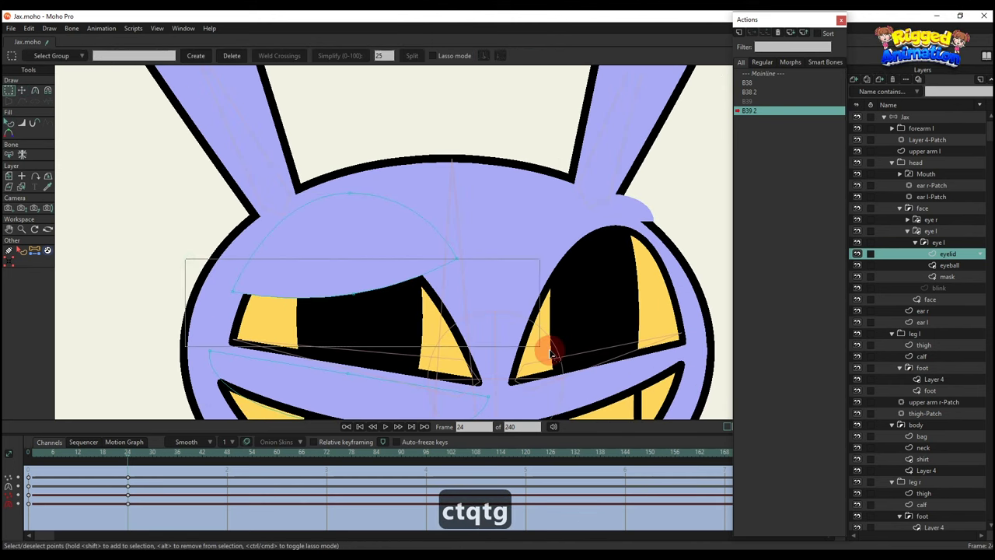
{"action": "key", "text": "t"}
{"action": "key", "text": "g"}
{"action": "key", "text": "t"}
{"action": "left_click_drag", "start_coordinate": [442, 249], "coordinate": [471, 264]}
{"action": "left_click_drag", "start_coordinate": [403, 288], "coordinate": [398, 282]}
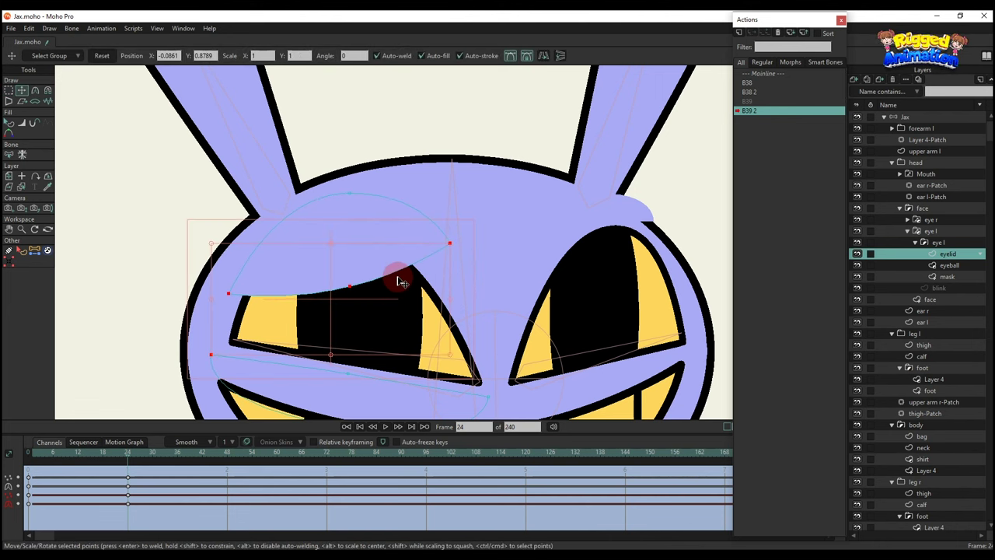
Remove the accidental frame 24 change from the outer corner point of eye l's lower eyelid
{"action": "key", "text": "g"}
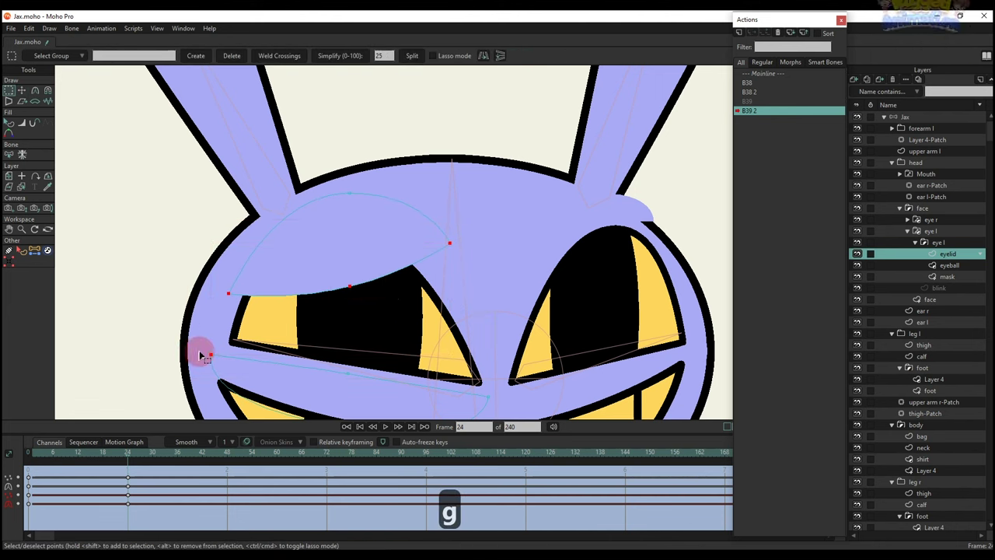
{"action": "left_click_drag", "start_coordinate": [236, 377], "coordinate": [235, 377]}
{"action": "key", "text": "BackSpace"}
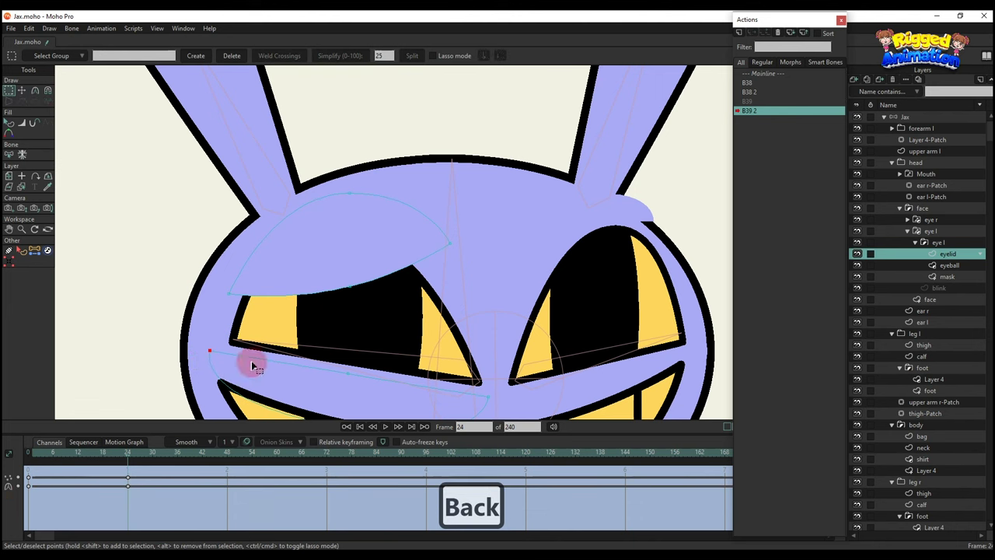
Key the upper eyelid's stroke on eye l as fully transparent at frame 3
{"action": "key", "text": "q"}
{"action": "left_click", "coordinate": [364, 270]}
{"action": "left_click", "coordinate": [53, 457]}
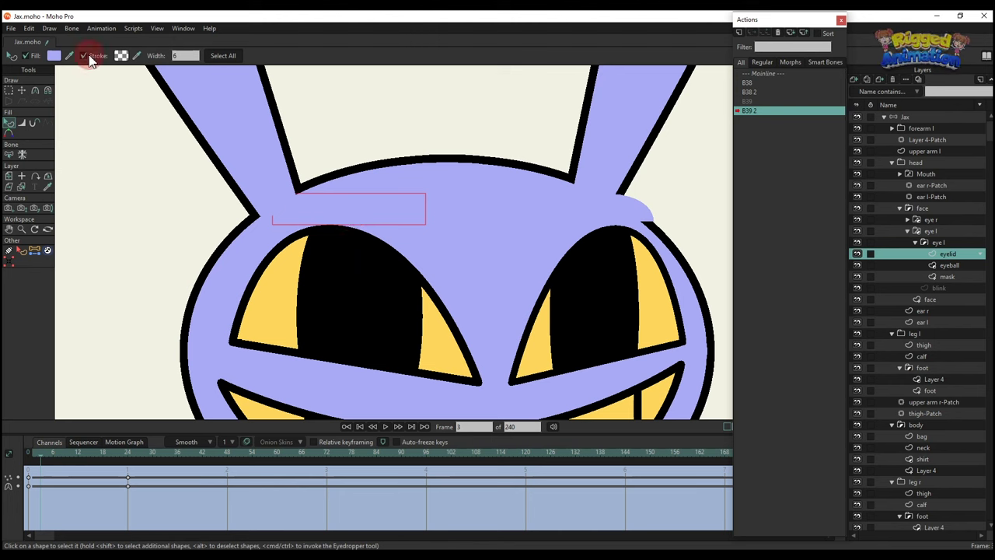
{"action": "left_click", "coordinate": [121, 56]}
{"action": "key", "text": "Return"}
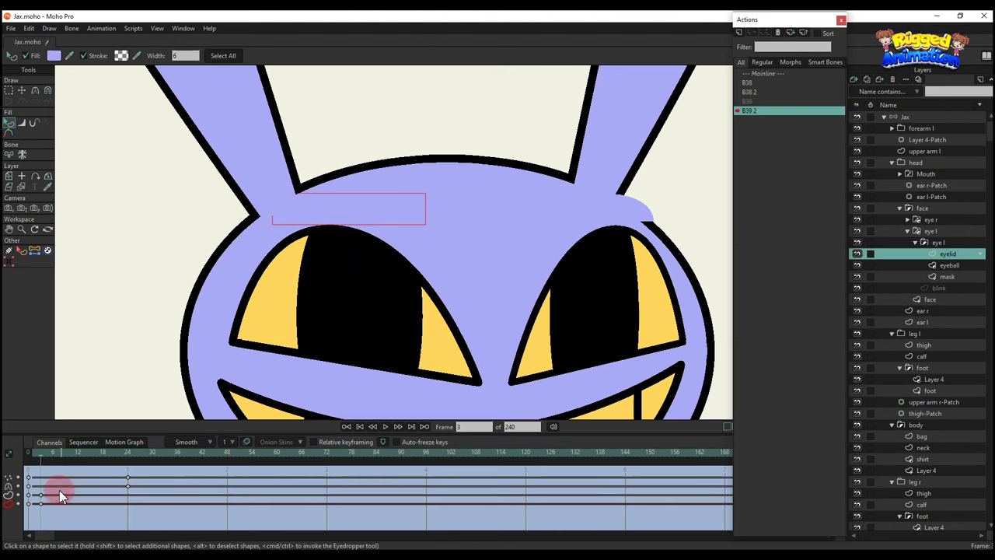
Set the upper eyelid's stroke on eye l to opaque black at frame 4
{"action": "left_click", "coordinate": [121, 55]}
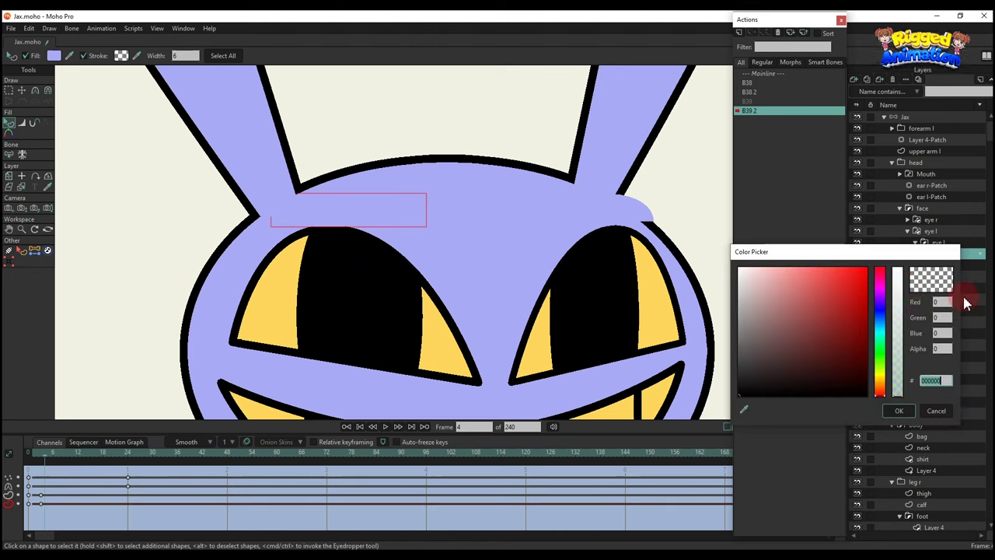
{"action": "left_click", "coordinate": [898, 279]}
{"action": "left_click", "coordinate": [898, 411]}
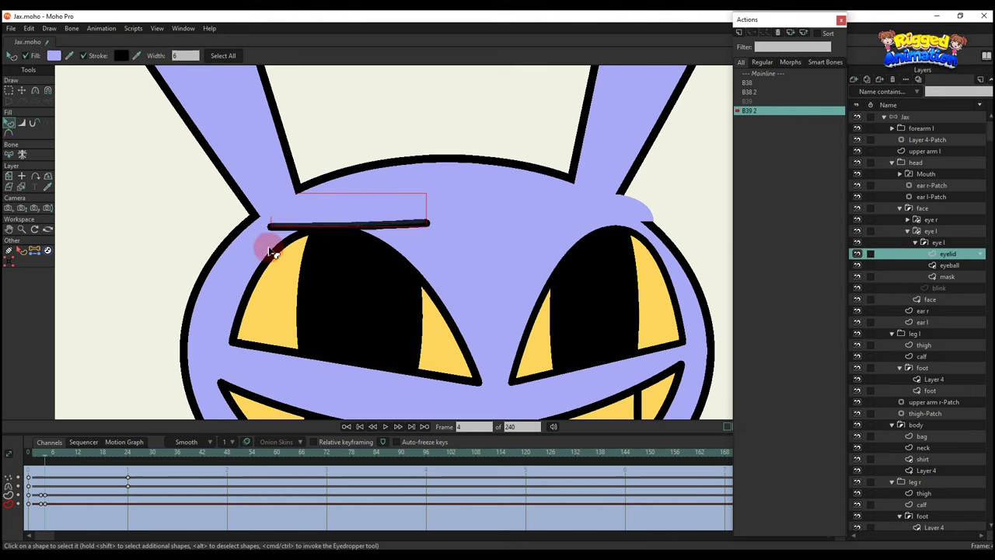
Copy all of the eyelid layer's keyframes from frame 3 onward and paste them at frame 3 on the eyelid 2 layer
{"action": "scroll", "coordinate": [276, 243], "scroll_direction": "down", "scroll_amount": 2}
{"action": "left_click_drag", "start_coordinate": [50, 464], "coordinate": [152, 480]}
{"action": "left_click_drag", "start_coordinate": [48, 452], "coordinate": [41, 454]}
{"action": "left_click_drag", "start_coordinate": [156, 521], "coordinate": [38, 447]}
{"action": "key", "text": "ctrl+c"}
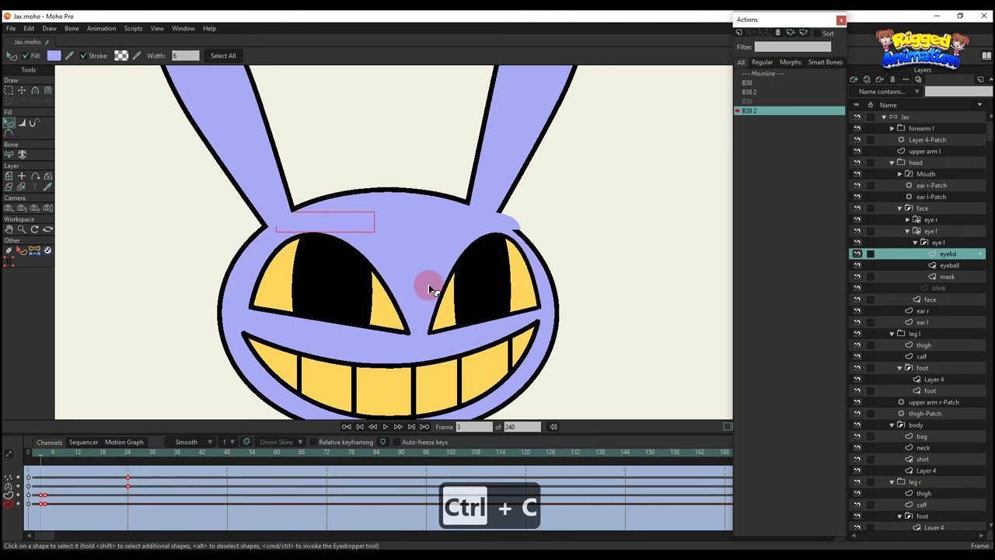
{"action": "key", "text": "t"}
{"action": "right_click", "coordinate": [490, 222], "text": "alt"}
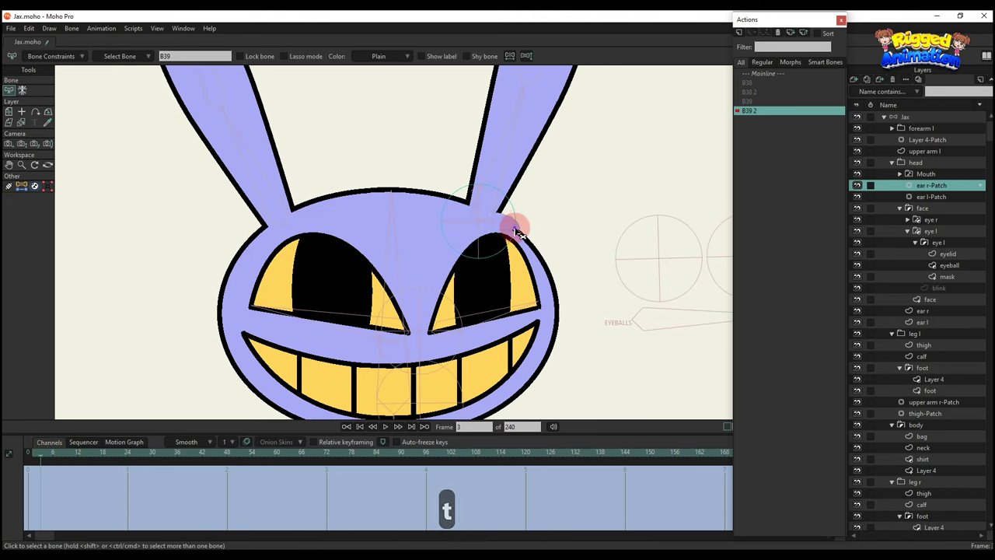
{"action": "right_click", "coordinate": [515, 230], "text": "alt"}
{"action": "key", "text": "ctrl+v"}
{"action": "key", "text": "q"}
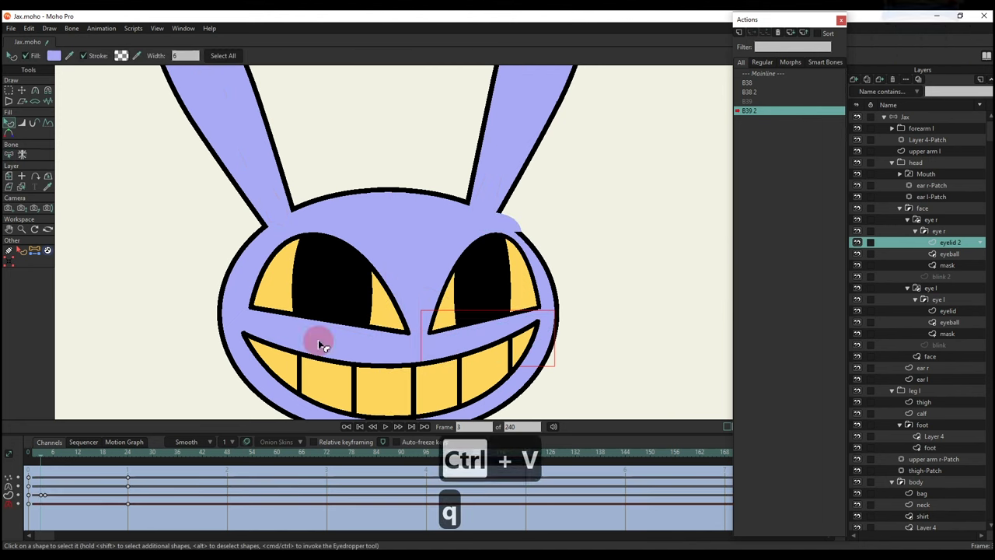
Scrub the B39 2 action past frame 24 to examine the motion of both eyelids
{"action": "left_click", "coordinate": [45, 453]}
{"action": "left_click_drag", "start_coordinate": [62, 458], "coordinate": [135, 459]}
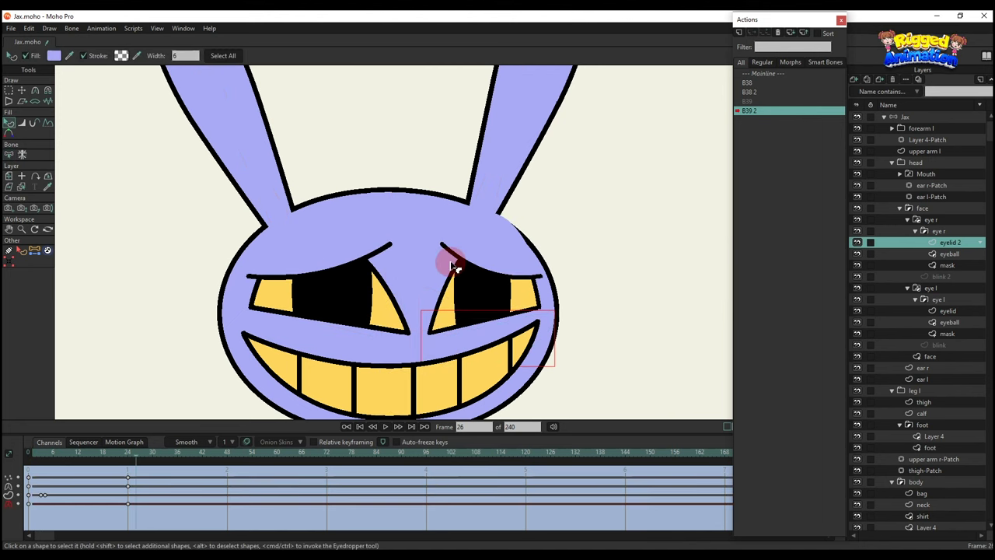
{"action": "scroll", "coordinate": [443, 259], "scroll_direction": "down", "scroll_amount": 2}
{"action": "key", "text": "q"}
Return to the mainline, create the B40 smart bone action on the Jax layer, and go to frame 24
{"action": "left_click", "coordinate": [757, 110]}
{"action": "left_click", "coordinate": [755, 74]}
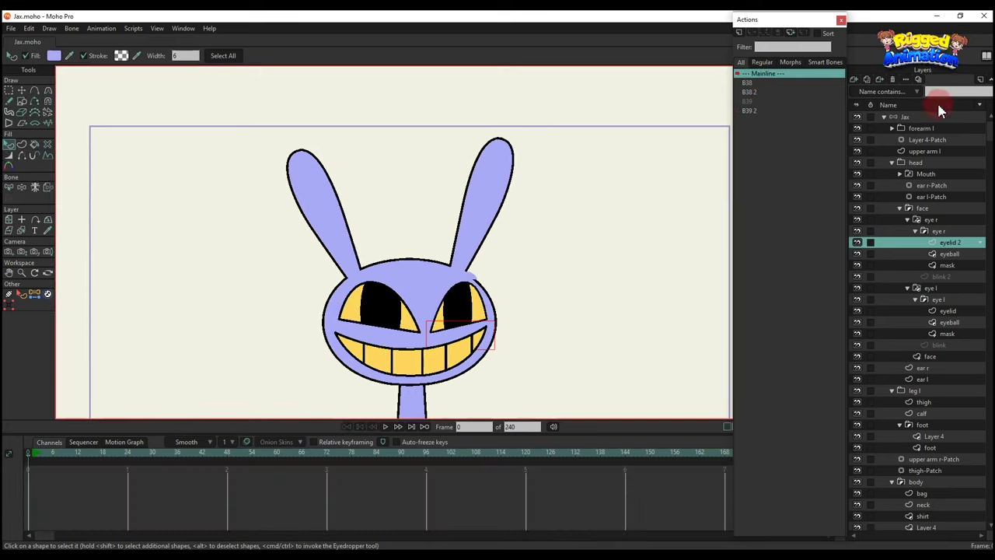
{"action": "left_click", "coordinate": [906, 116]}
{"action": "key", "text": "t"}
{"action": "left_click", "coordinate": [221, 116]}
{"action": "scroll", "coordinate": [334, 144], "scroll_direction": "down", "scroll_amount": 2}
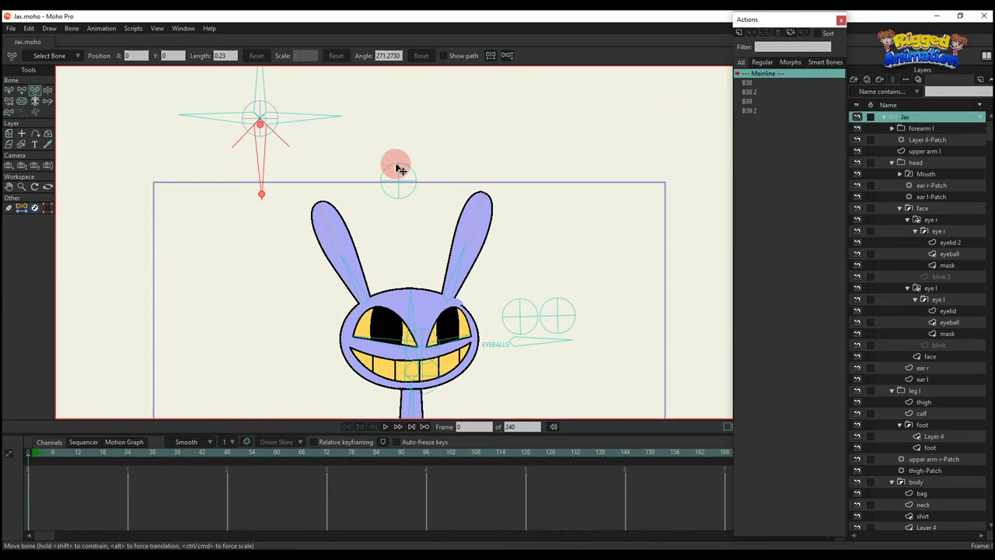
{"action": "left_click", "coordinate": [739, 33]}
{"action": "left_click", "coordinate": [502, 318]}
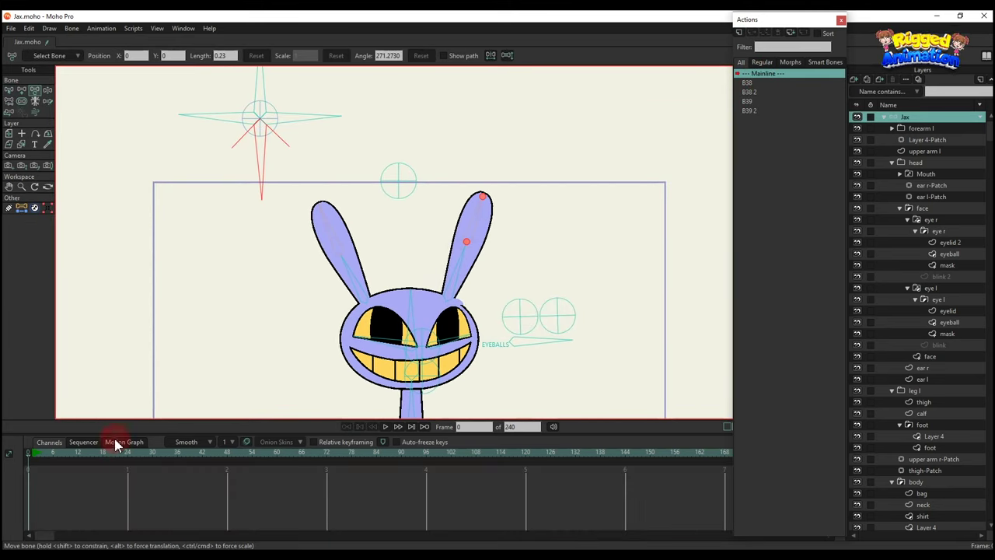
{"action": "left_click", "coordinate": [128, 456]}
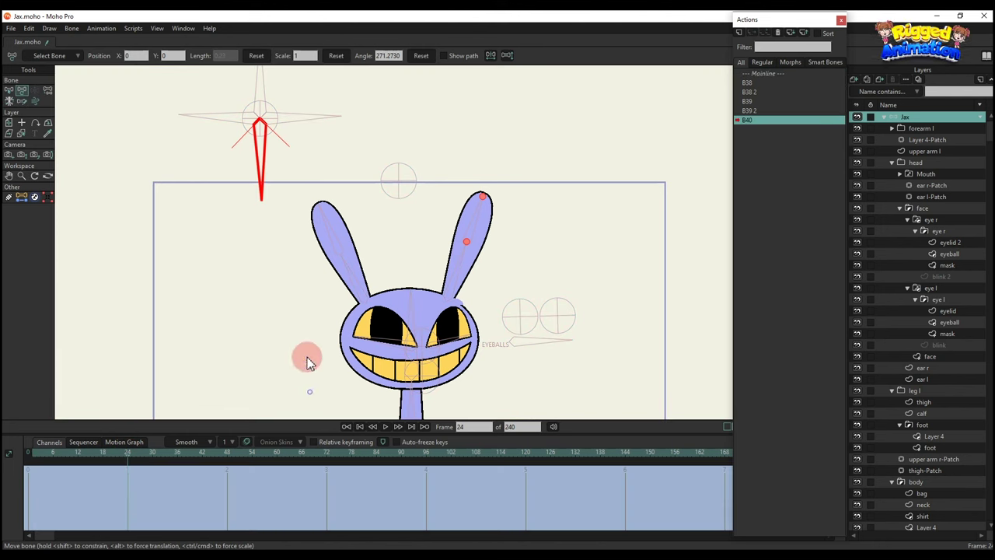
Rotate control bone B40 to about 226 degrees at frame 24
{"action": "left_click_drag", "start_coordinate": [306, 360], "coordinate": [302, 319]}
{"action": "key", "text": "t"}
{"action": "left_click_drag", "start_coordinate": [265, 141], "coordinate": [172, 134]}
{"action": "scroll", "coordinate": [428, 307], "scroll_direction": "up", "scroll_amount": 3}
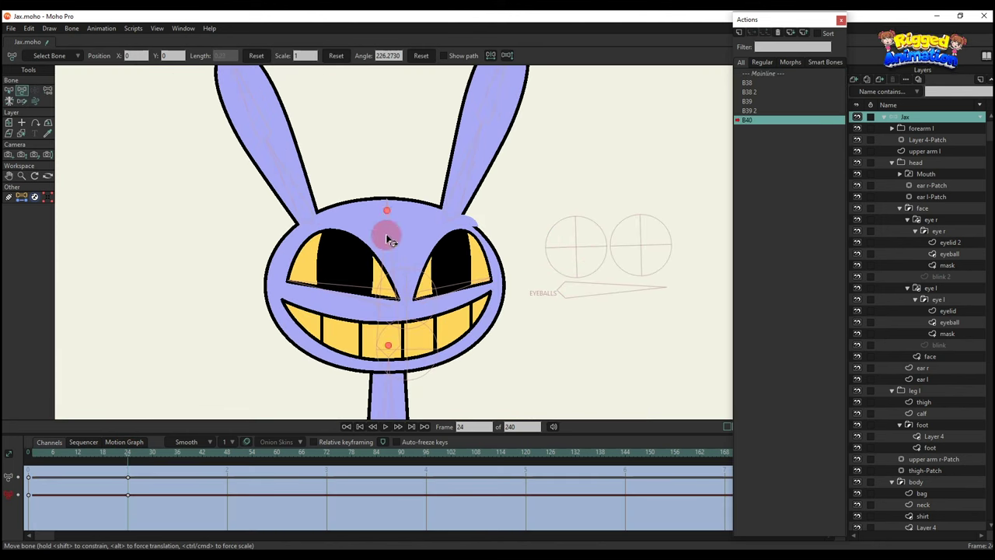
On the eyelid layer of eye l, lower the upper eyelid's bottom points over the eye and widen them
{"action": "right_click", "coordinate": [343, 225], "text": "alt"}
{"action": "scroll", "coordinate": [342, 224], "scroll_direction": "up", "scroll_amount": 2}
{"action": "key", "text": "g"}
{"action": "scroll", "coordinate": [341, 231], "scroll_direction": "up", "scroll_amount": 3}
{"action": "left_click_drag", "start_coordinate": [306, 233], "coordinate": [350, 308]}
{"action": "key", "text": "t"}
{"action": "left_click_drag", "start_coordinate": [431, 307], "coordinate": [492, 318]}
Pull the middle point of eye l's upper eyelid edge down and adjust its curvature into a smooth downward arc
{"action": "key", "text": "g"}
{"action": "left_click_drag", "start_coordinate": [366, 328], "coordinate": [331, 302]}
{"action": "key", "text": "t"}
{"action": "left_click_drag", "start_coordinate": [354, 311], "coordinate": [352, 352]}
{"action": "key", "text": "c"}
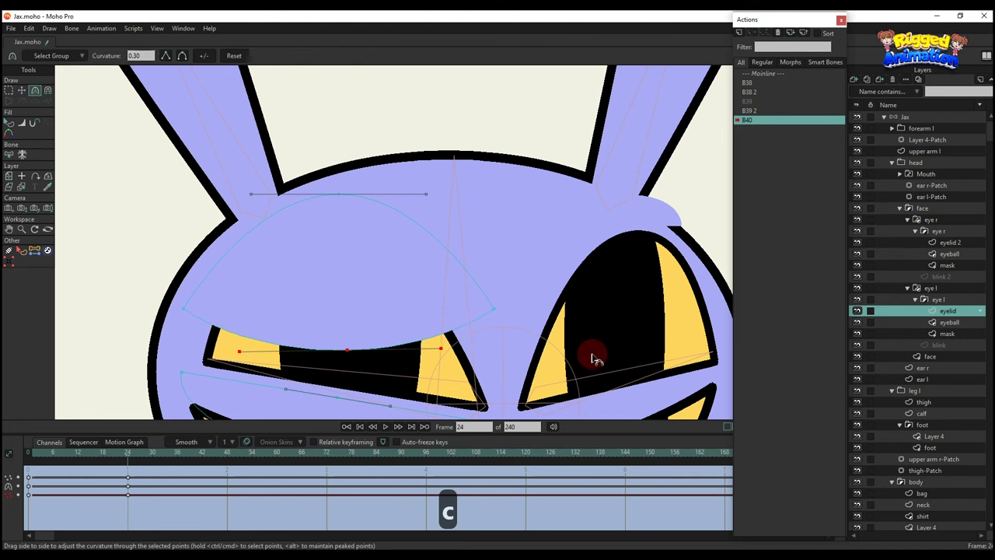
Raise the lower eyelid's top points on eye l and lift the inner corner to meet the upper eyelid
{"action": "scroll", "coordinate": [333, 323], "scroll_direction": "down", "scroll_amount": 1}
{"action": "key", "text": "g"}
{"action": "left_click_drag", "start_coordinate": [174, 315], "coordinate": [517, 400]}
{"action": "key", "text": "t"}
{"action": "left_click_drag", "start_coordinate": [372, 372], "coordinate": [373, 310]}
{"action": "key", "text": "g"}
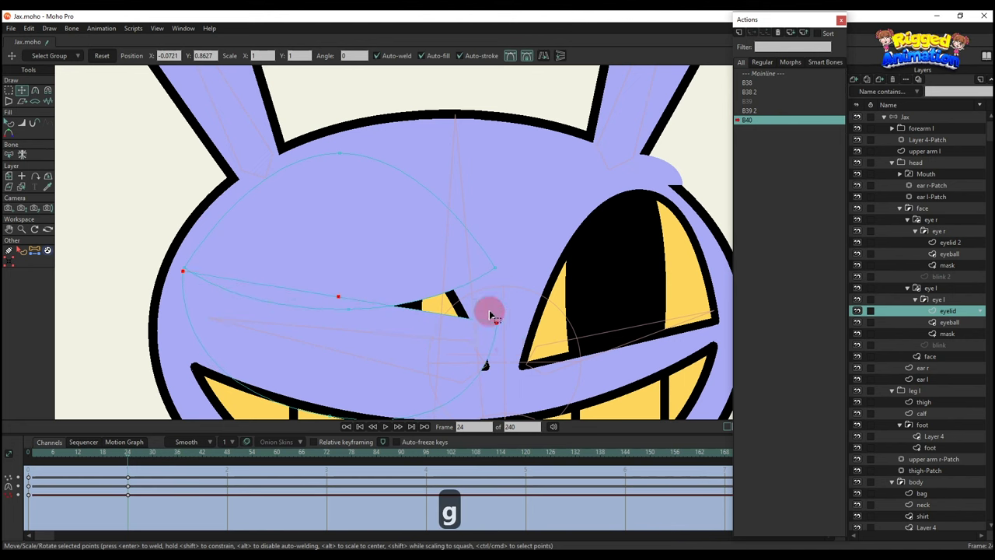
{"action": "left_click", "coordinate": [496, 323]}
{"action": "key", "text": "t"}
{"action": "left_click_drag", "start_coordinate": [501, 333], "coordinate": [504, 270]}
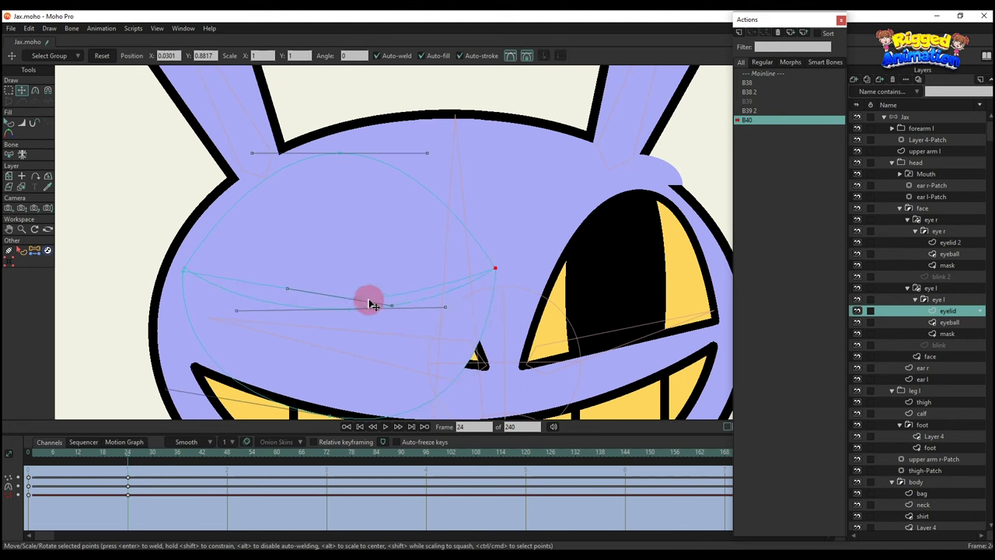
Lower the middle point of eye l's lower eyelid and curve it to follow the upper eyelid's edge
{"action": "left_click_drag", "start_coordinate": [348, 295], "coordinate": [346, 304]}
{"action": "key", "text": "c"}
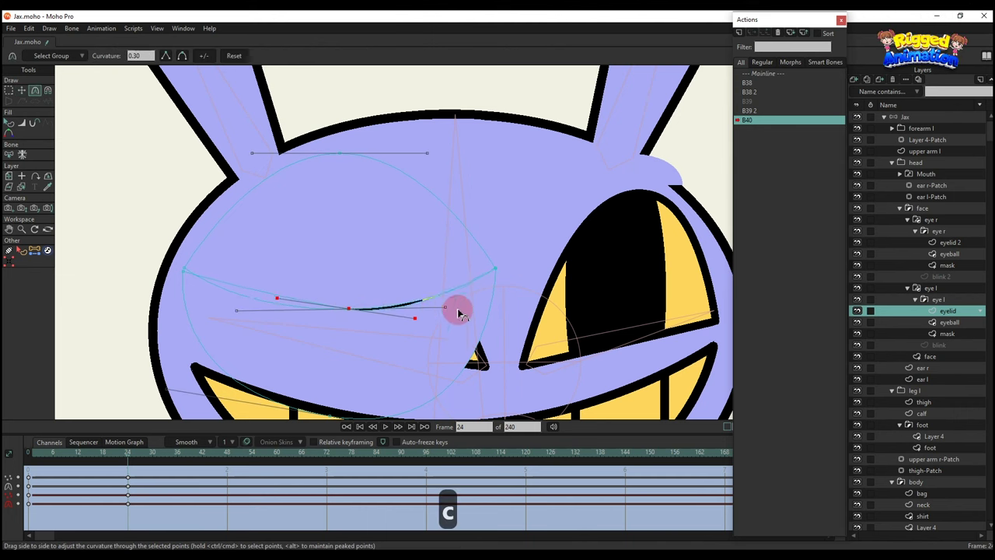
{"action": "scroll", "coordinate": [335, 296], "scroll_direction": "up", "scroll_amount": 1}
{"action": "key", "text": "t"}
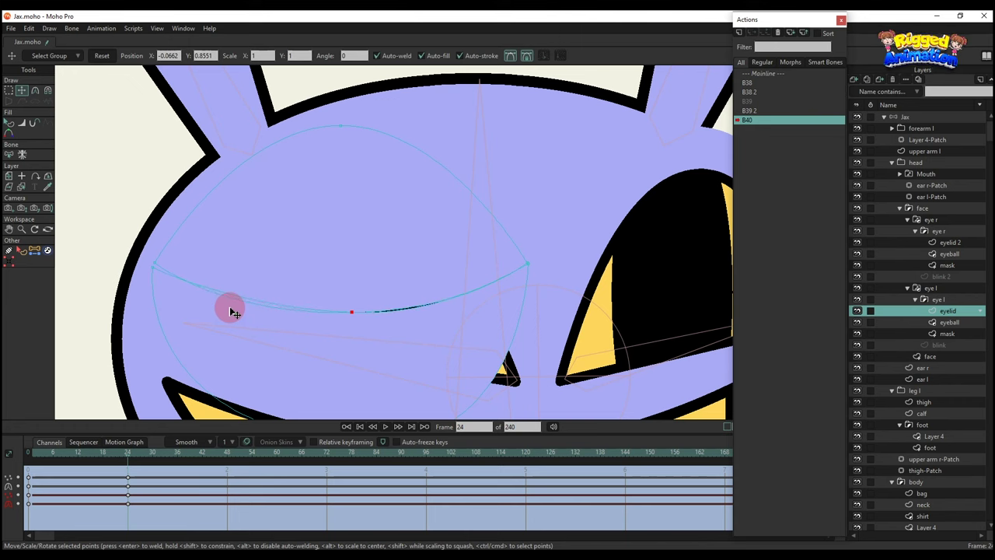
Fine-tune the middle and corner points of both eyelids on eye l so that their edges run closely together
{"action": "scroll", "coordinate": [295, 298], "scroll_direction": "up", "scroll_amount": 1}
{"action": "key", "text": "t"}
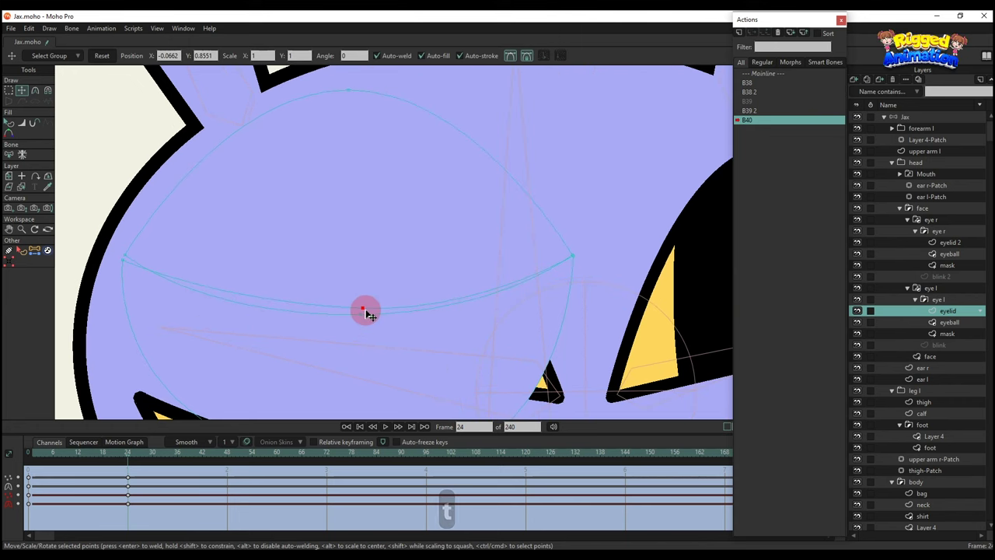
{"action": "left_click_drag", "start_coordinate": [367, 312], "coordinate": [366, 314]}
{"action": "left_click_drag", "start_coordinate": [123, 255], "coordinate": [119, 262]}
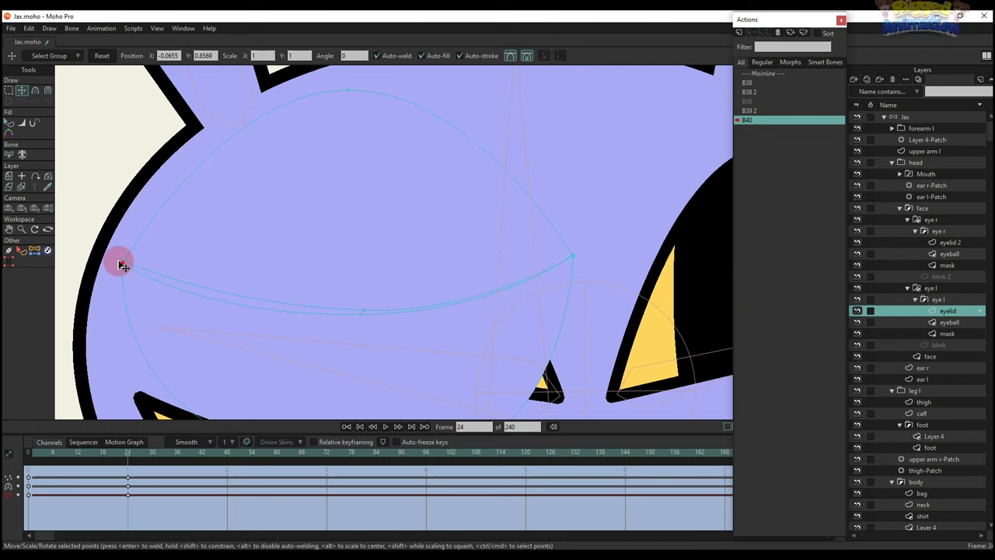
{"action": "left_click", "coordinate": [122, 265]}
{"action": "left_click", "coordinate": [574, 255]}
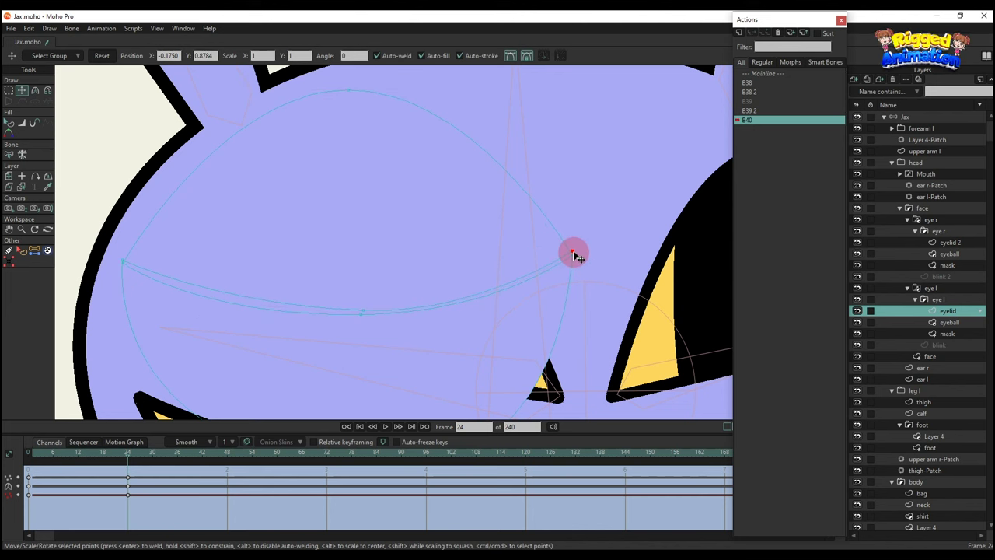
{"action": "left_click", "coordinate": [449, 296]}
{"action": "left_click_drag", "start_coordinate": [224, 300], "coordinate": [204, 301]}
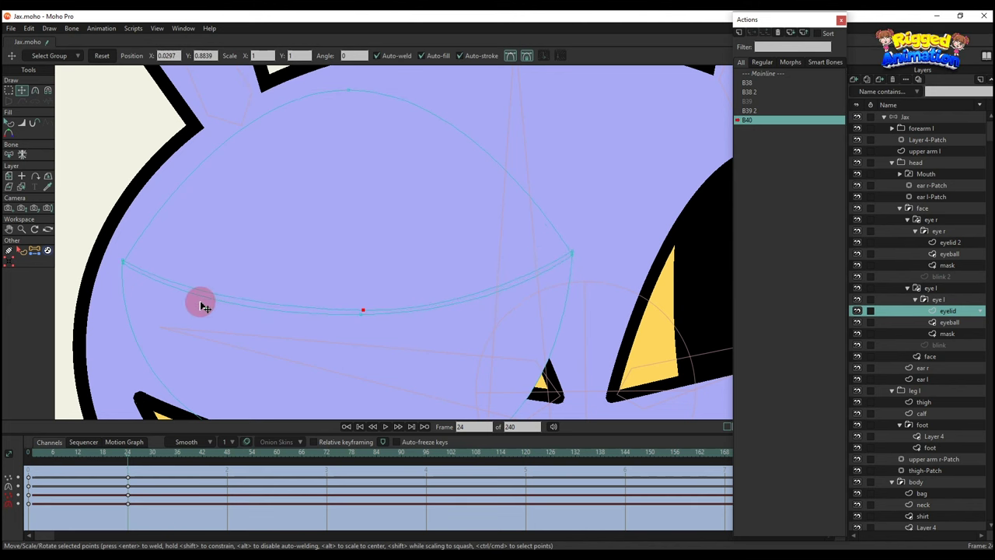
{"action": "left_click", "coordinate": [214, 310]}
Key a fully transparent stroke on eye l's upper eyelid at frame 3 of the B40 action
{"action": "left_click_drag", "start_coordinate": [44, 452], "coordinate": [35, 463]}
{"action": "left_click_drag", "start_coordinate": [285, 237], "coordinate": [291, 275]}
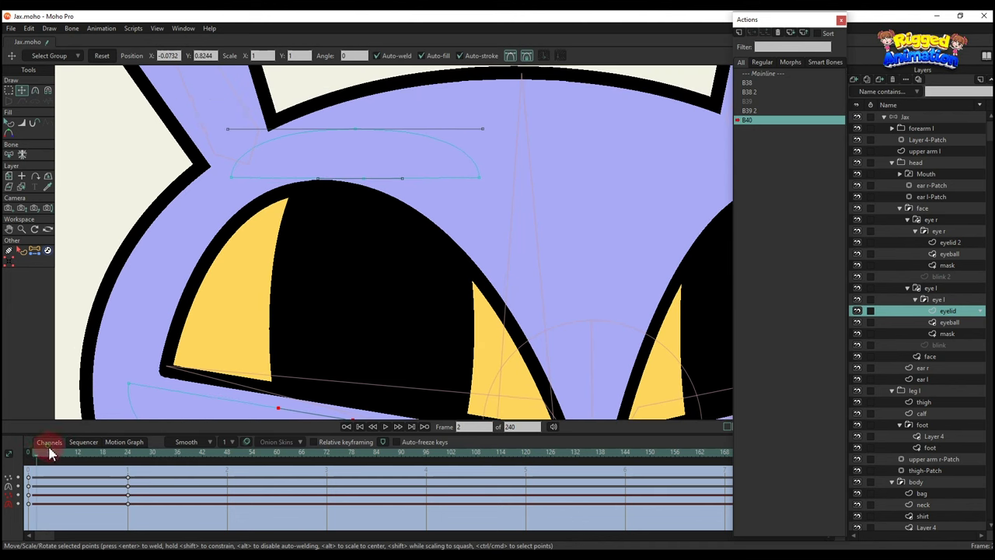
{"action": "key", "text": "t"}
{"action": "key", "text": "q"}
{"action": "scroll", "coordinate": [322, 195], "scroll_direction": "down", "scroll_amount": 2}
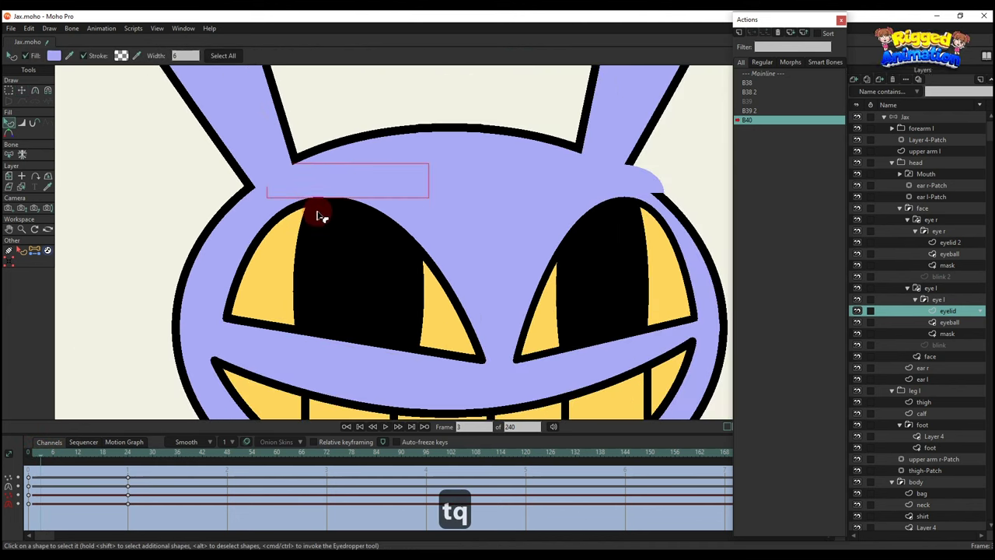
{"action": "left_click", "coordinate": [121, 56]}
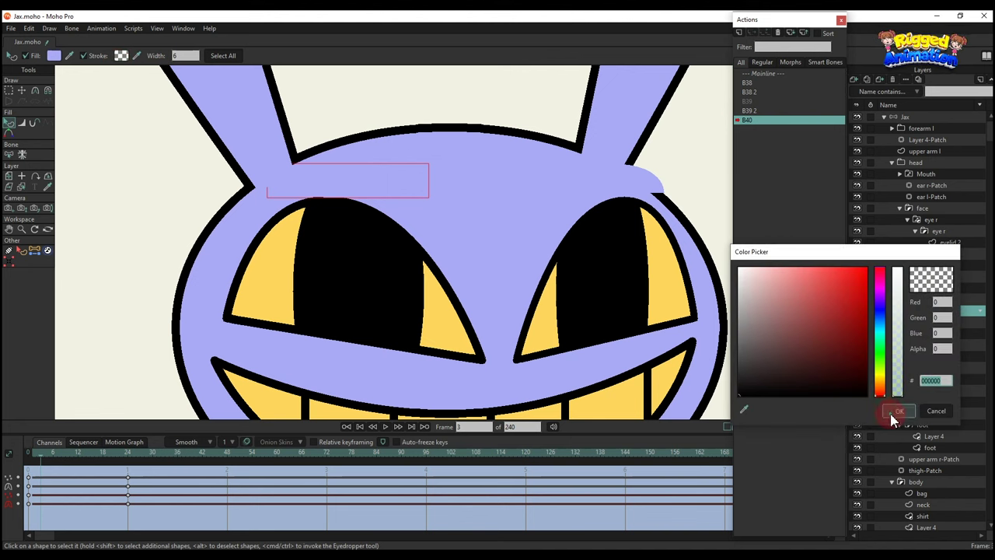
{"action": "left_click", "coordinate": [894, 414]}
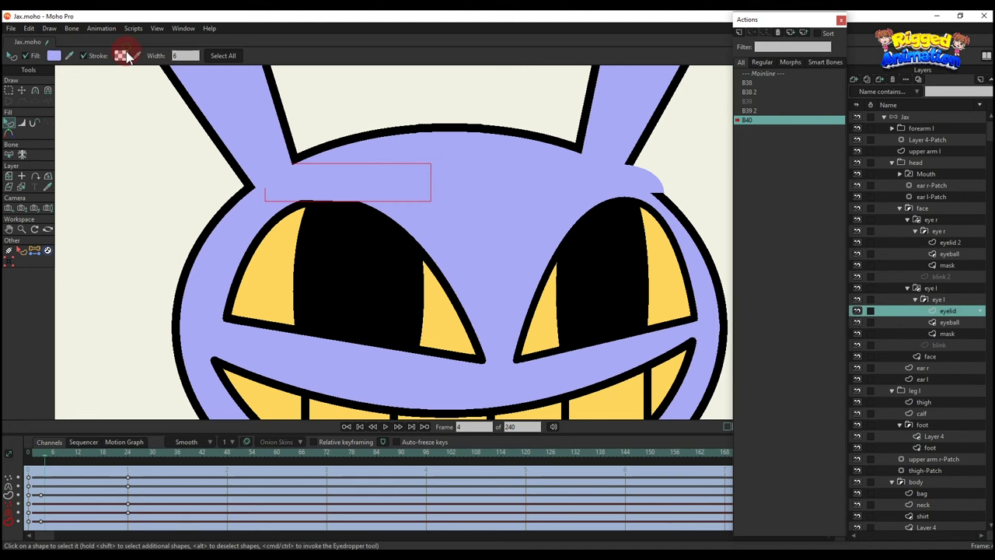
Key an opaque black stroke on eye l's upper eyelid at frame 4 of the B40 action
{"action": "left_click", "coordinate": [124, 56]}
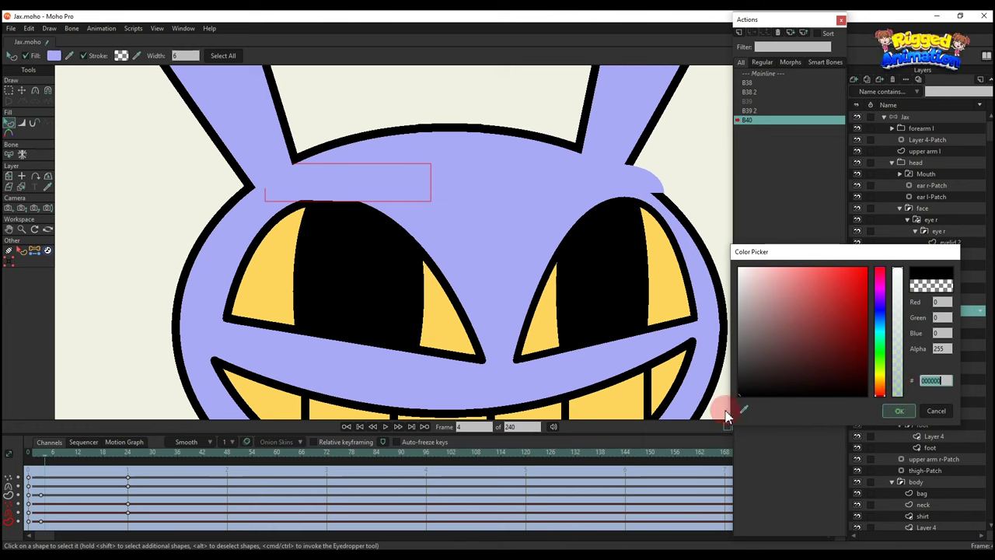
{"action": "left_click", "coordinate": [897, 412]}
Key eye l's lower eyelid stroke as fully transparent at frame 5 and opaque black at frame 6
{"action": "mouse_move", "coordinate": [45, 450]}
{"action": "left_mouse_down"}
{"action": "mouse_move", "coordinate": [58, 455]}
{"action": "mouse_move", "coordinate": [49, 460]}
{"action": "left_mouse_up"}
{"action": "left_click", "coordinate": [346, 378]}
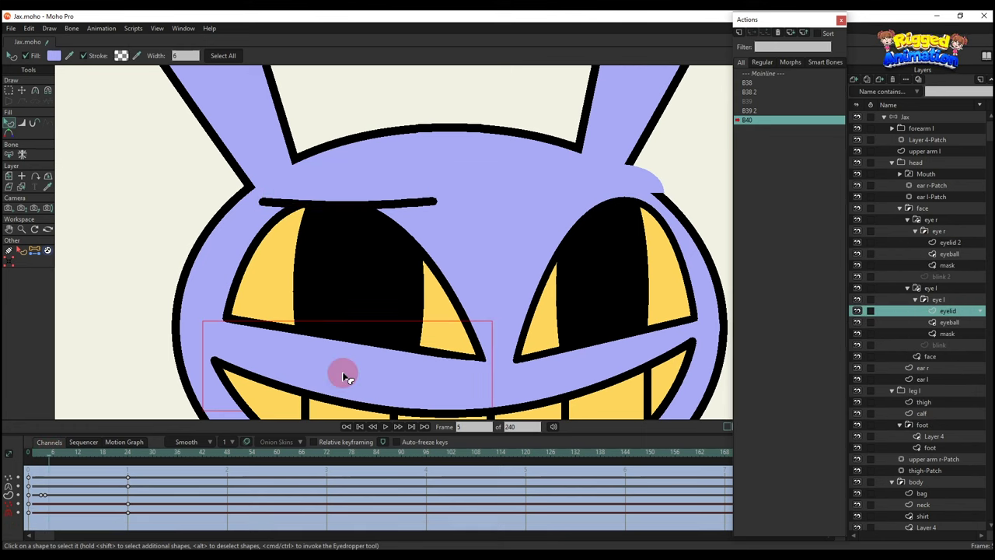
{"action": "left_click", "coordinate": [121, 55]}
{"action": "left_click", "coordinate": [899, 407]}
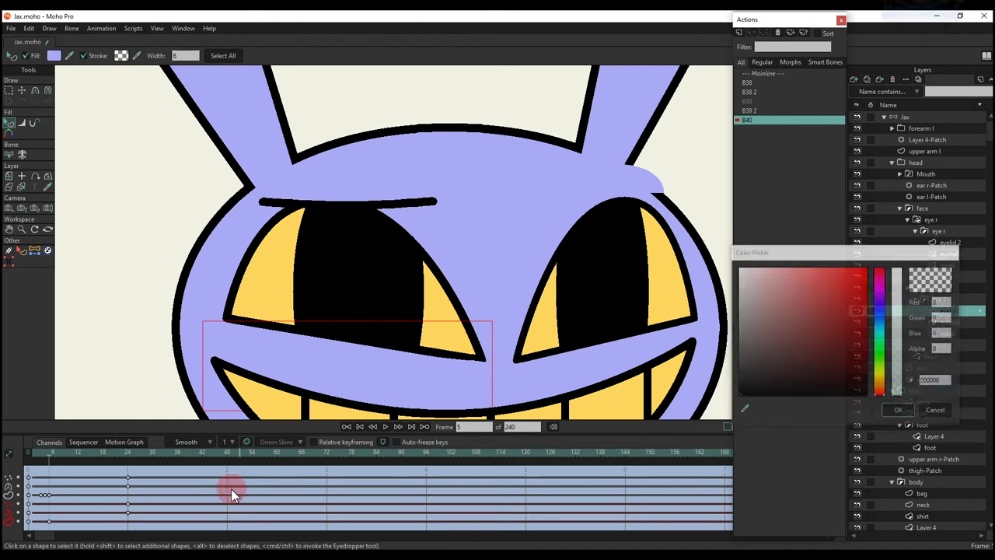
{"action": "left_click", "coordinate": [54, 456]}
{"action": "left_click", "coordinate": [106, 51]}
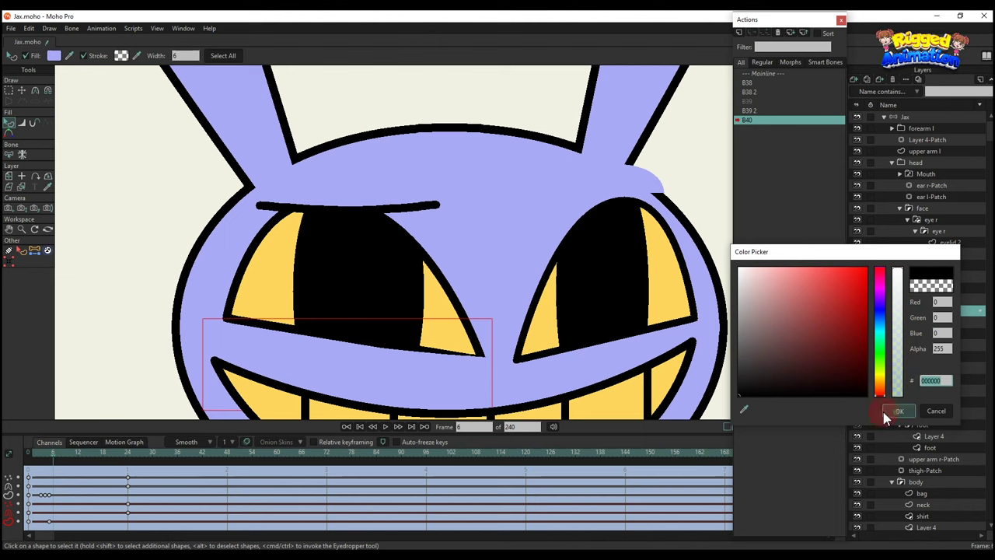
{"action": "left_click", "coordinate": [888, 414]}
At frame 24, shift the bottom point of eye l's lower eyelid inward and widen its curve to cover the exposed inner eye corner
{"action": "left_click_drag", "start_coordinate": [39, 459], "coordinate": [129, 481]}
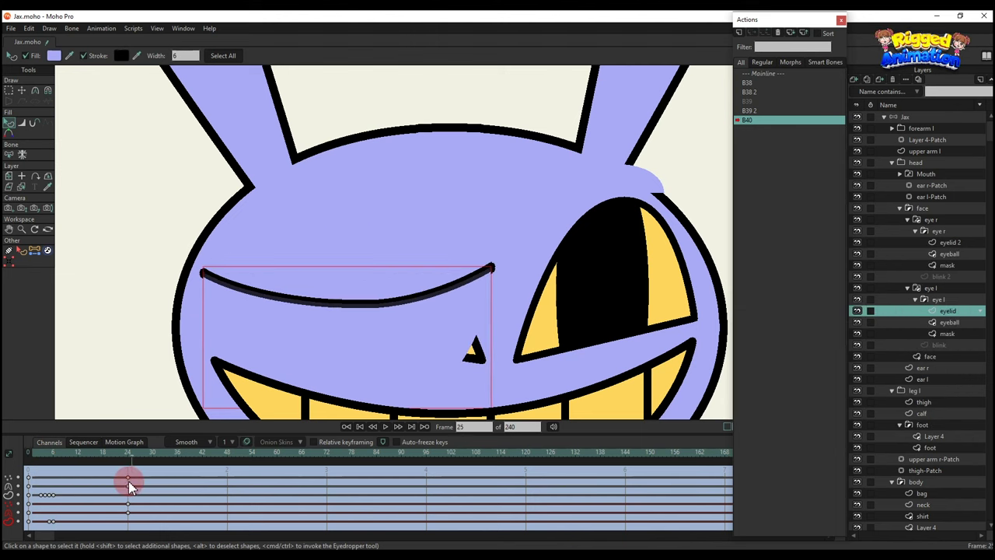
{"action": "key", "text": "t"}
{"action": "left_click_drag", "start_coordinate": [415, 348], "coordinate": [412, 300]}
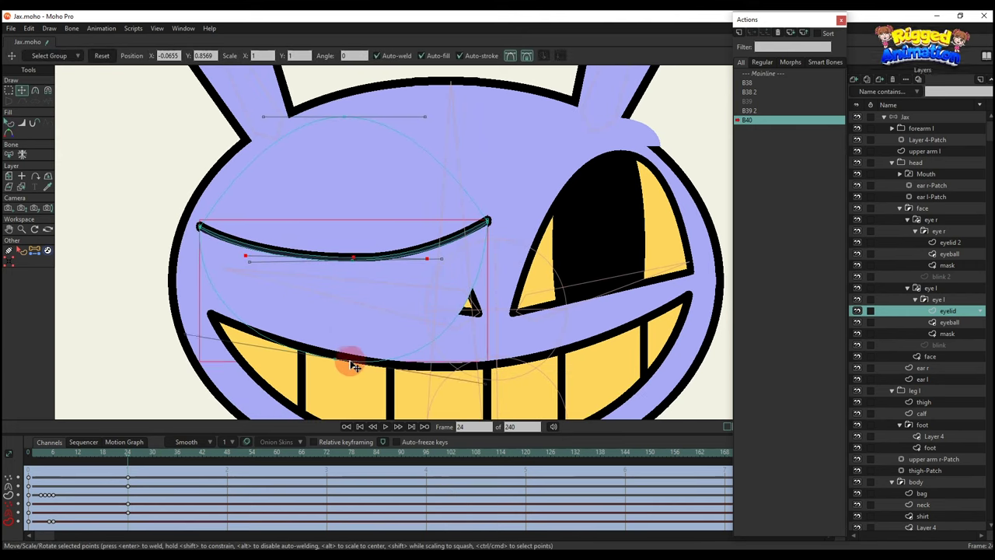
{"action": "left_click", "coordinate": [349, 361]}
{"action": "left_click", "coordinate": [386, 365]}
{"action": "left_click", "coordinate": [337, 362]}
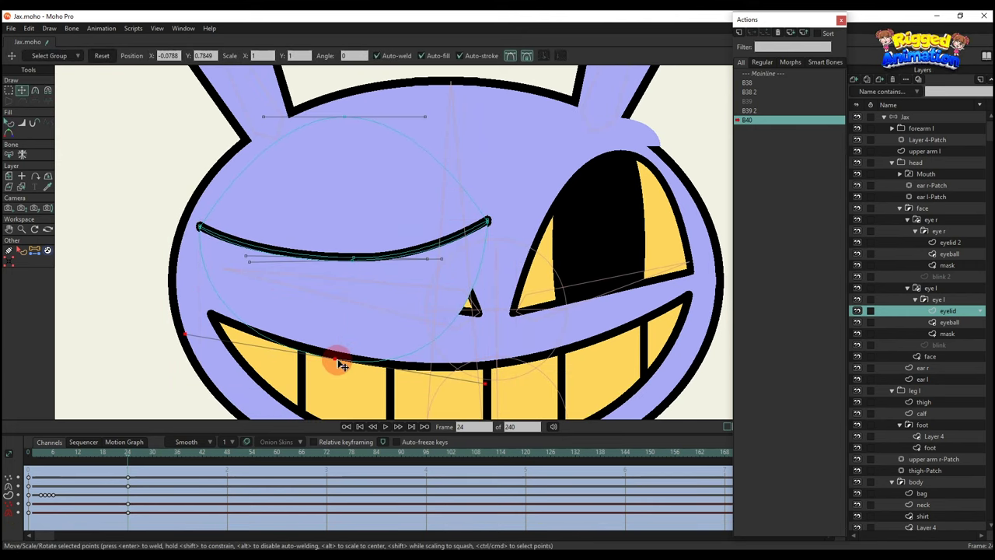
{"action": "left_click_drag", "start_coordinate": [338, 361], "coordinate": [351, 365]}
{"action": "key", "text": "c"}
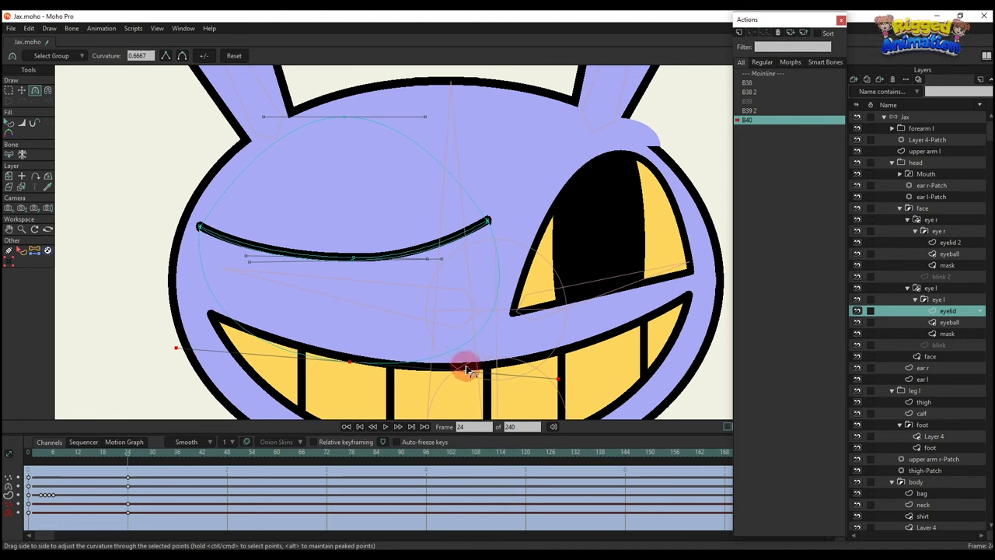
{"action": "key", "text": "q"}
{"action": "scroll", "coordinate": [432, 269], "scroll_direction": "down", "scroll_amount": 3}
Tilt the closed eyelid edges of eye l at frame 24 so that the inner corner sits slightly lower than the outer one
{"action": "key", "text": "g"}
{"action": "left_click_drag", "start_coordinate": [305, 210], "coordinate": [537, 292]}
{"action": "scroll", "coordinate": [473, 244], "scroll_direction": "up", "scroll_amount": 3}
{"action": "key", "text": "t"}
{"action": "left_click_drag", "start_coordinate": [468, 260], "coordinate": [414, 265]}
{"action": "key", "text": "q"}
{"action": "scroll", "coordinate": [416, 276], "scroll_direction": "down", "scroll_amount": 3}
{"action": "key", "text": "t"}
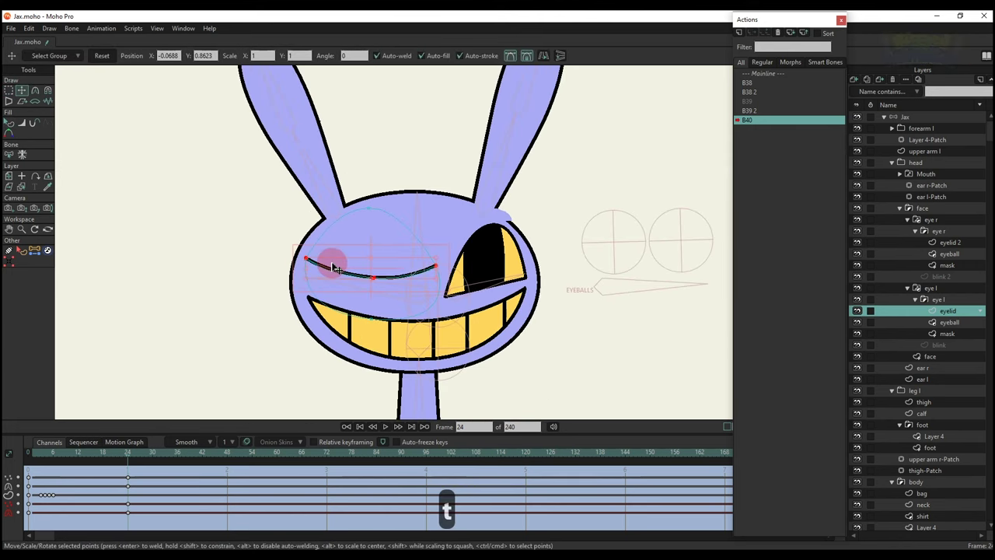
{"action": "left_click_drag", "start_coordinate": [33, 454], "coordinate": [139, 468]}
Copy the eyelid keyframes of eye l and paste them at frame 3 onto eye r's eyelid 2 layer
{"action": "key", "text": "q"}
{"action": "left_click_drag", "start_coordinate": [140, 461], "coordinate": [44, 464]}
{"action": "key", "text": "ctrl+c"}
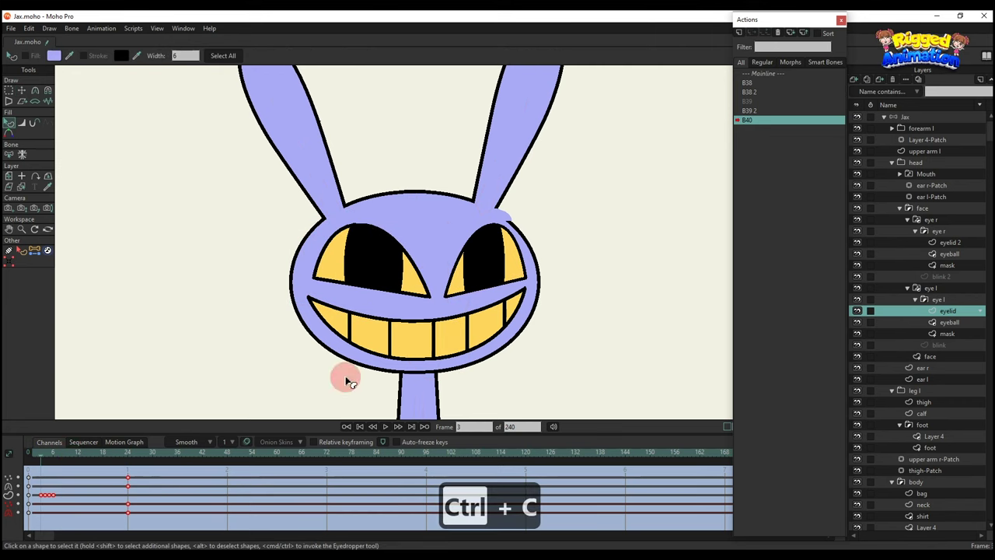
{"action": "left_click", "coordinate": [487, 220]}
{"action": "key", "text": "t"}
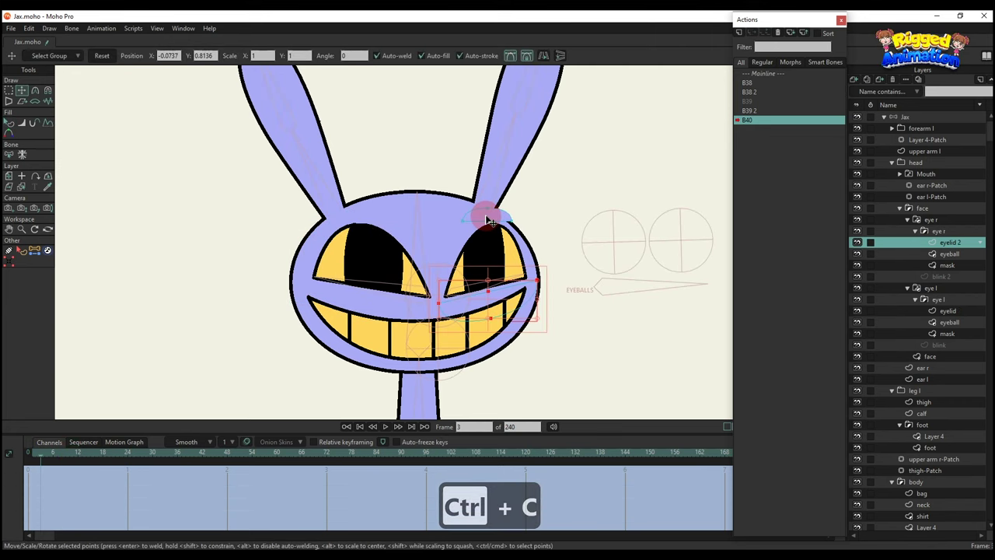
{"action": "key", "text": "ctrl+v"}
{"action": "key", "text": "q"}
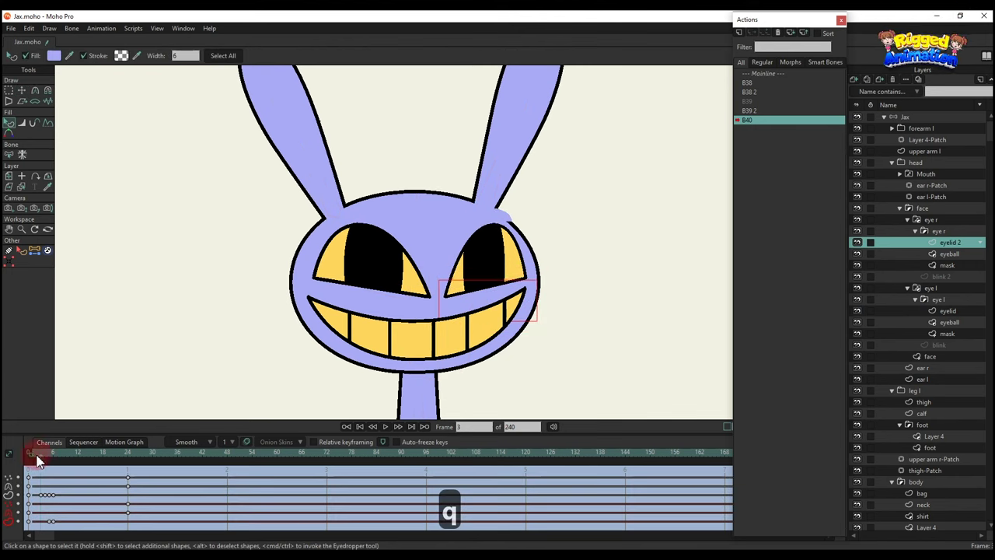
Adjust the middle of eye r's closed eyelids at frame 24 so that their edges line up, and preview the blink
{"action": "left_click_drag", "start_coordinate": [38, 462], "coordinate": [123, 475]}
{"action": "key", "text": "g"}
{"action": "scroll", "coordinate": [521, 233], "scroll_direction": "up", "scroll_amount": 2}
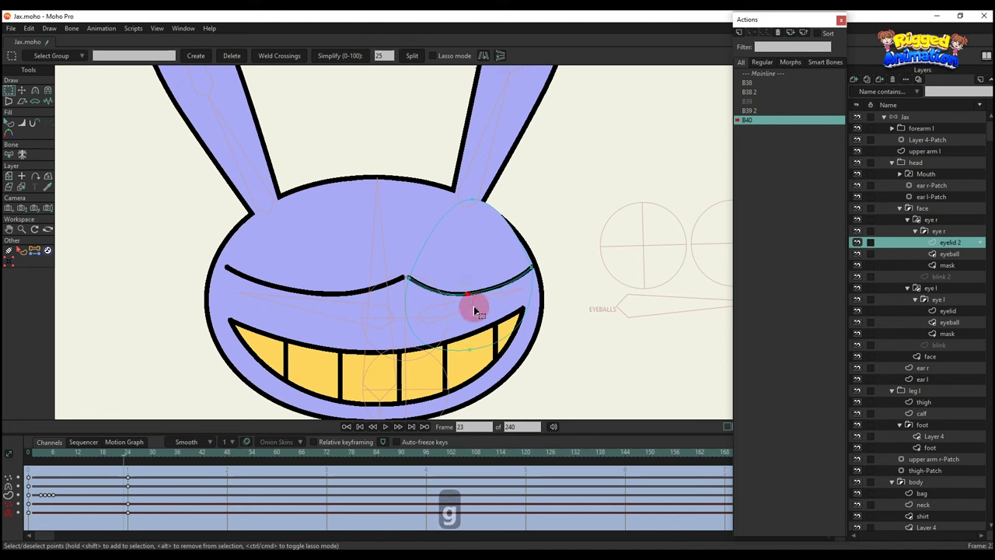
{"action": "left_click", "coordinate": [127, 460]}
{"action": "left_click", "coordinate": [337, 366]}
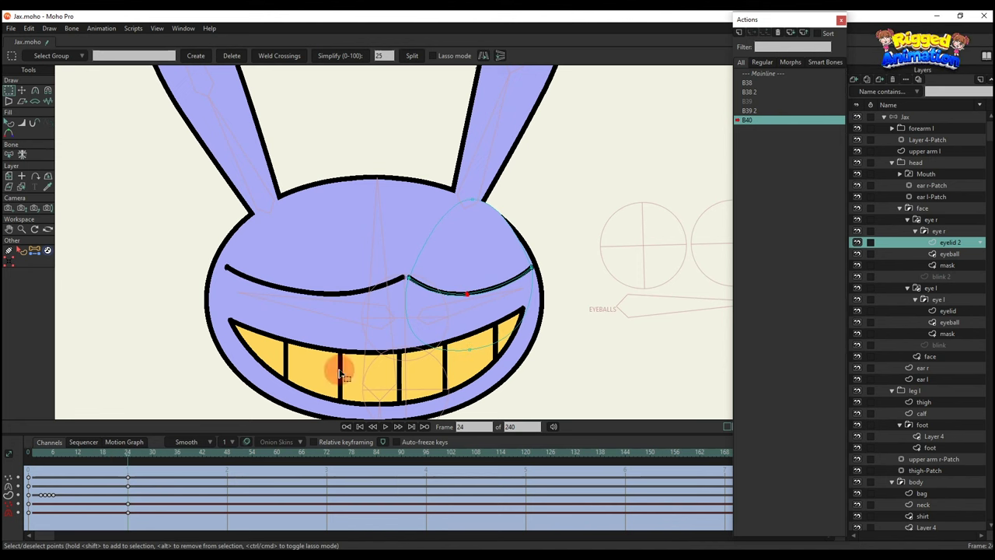
{"action": "key", "text": "t"}
{"action": "scroll", "coordinate": [418, 346], "scroll_direction": "up", "scroll_amount": 2}
{"action": "left_click", "coordinate": [483, 284]}
{"action": "mouse_move", "coordinate": [498, 283]}
{"action": "left_mouse_down"}
{"action": "mouse_move", "coordinate": [513, 280]}
{"action": "mouse_move", "coordinate": [506, 273]}
{"action": "left_mouse_up"}
{"action": "key", "text": "q"}
{"action": "scroll", "coordinate": [497, 274], "scroll_direction": "down", "scroll_amount": 4}
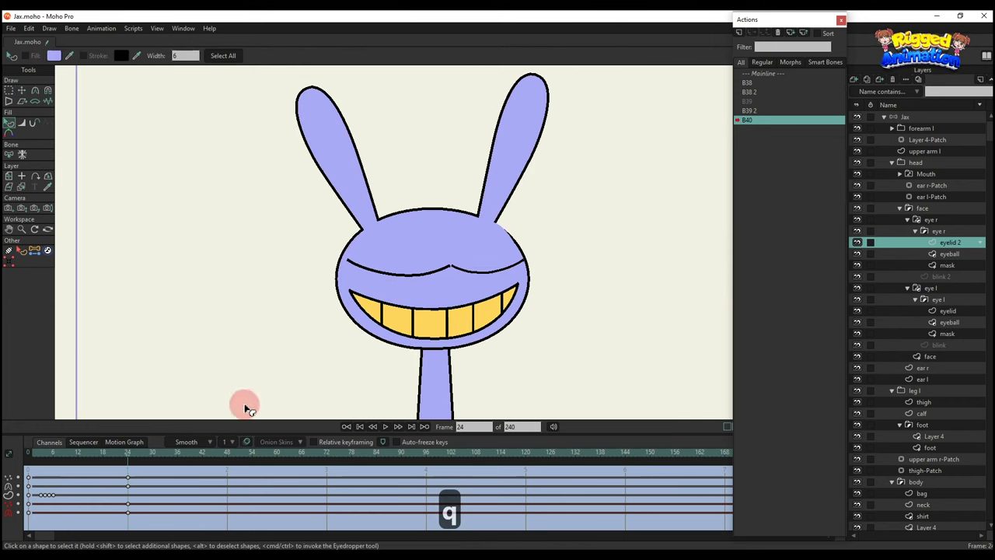
{"action": "left_click_drag", "start_coordinate": [39, 462], "coordinate": [115, 467]}
{"action": "left_click", "coordinate": [645, 224]}
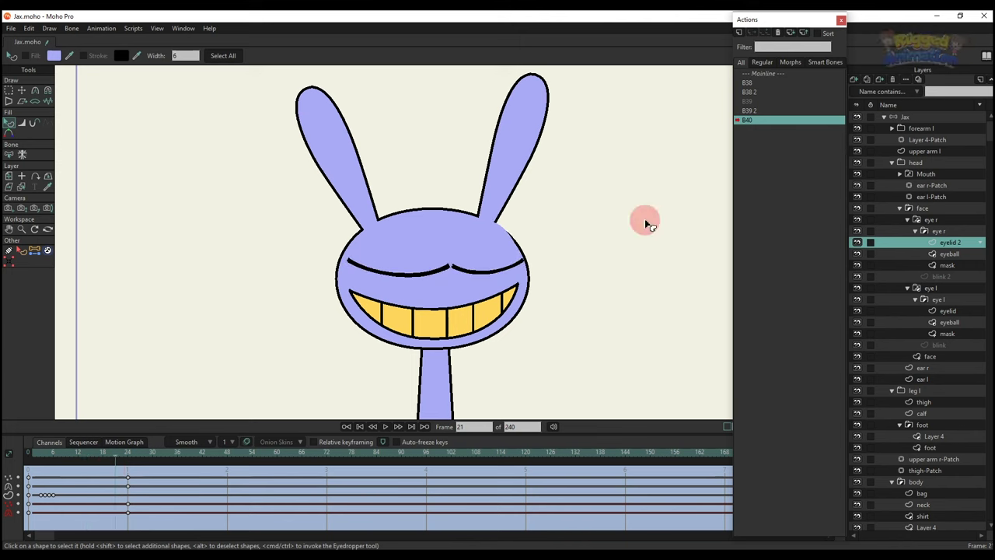
Return to the mainline, select the Jax layer and create a second smart bone action for bone B40
{"action": "left_click", "coordinate": [766, 73]}
{"action": "left_click", "coordinate": [908, 117]}
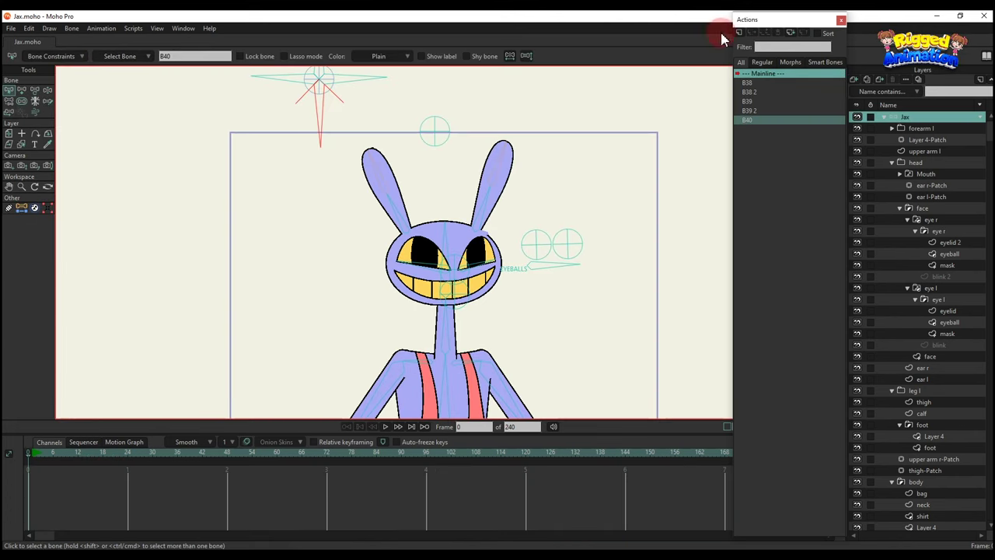
{"action": "left_click", "coordinate": [738, 32]}
{"action": "left_click", "coordinate": [502, 320]}
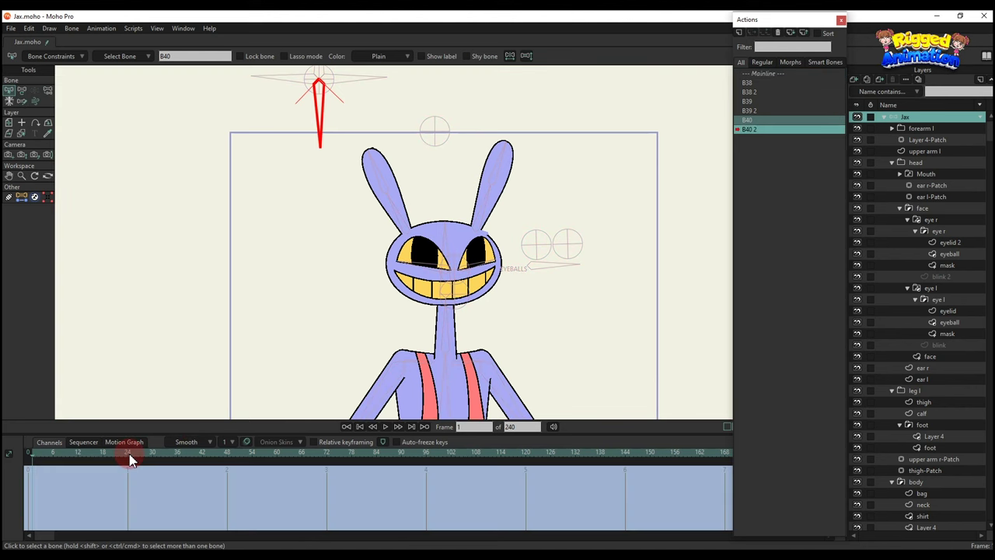
Rotate bone B40 to about 316° at frame 24 of the B40 2 action
{"action": "scroll", "coordinate": [342, 101], "scroll_direction": "up", "scroll_amount": 3}
{"action": "key", "text": "t"}
{"action": "left_click_drag", "start_coordinate": [342, 101], "coordinate": [334, 138]}
{"action": "scroll", "coordinate": [412, 345], "scroll_direction": "up", "scroll_amount": 3}
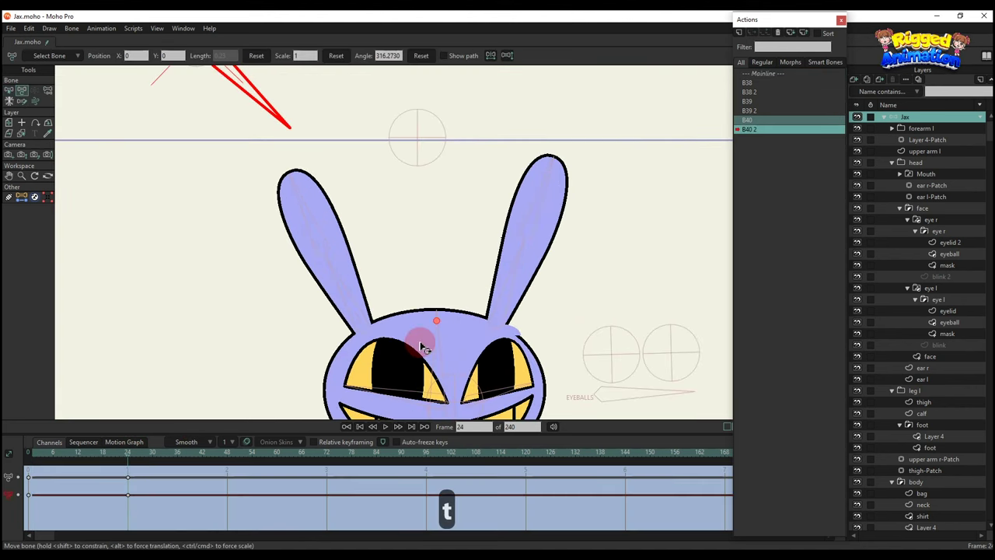
Lower and widen the straight edge of eye l's upper eyelid at frame 24 to cover the upper part of the eye
{"action": "left_click_drag", "start_coordinate": [422, 340], "coordinate": [459, 269]}
{"action": "right_click", "coordinate": [392, 271], "text": "alt"}
{"action": "key", "text": "g"}
{"action": "scroll", "coordinate": [391, 271], "scroll_direction": "up", "scroll_amount": 2}
{"action": "scroll", "coordinate": [431, 289], "scroll_direction": "up", "scroll_amount": 2}
{"action": "key", "text": "t"}
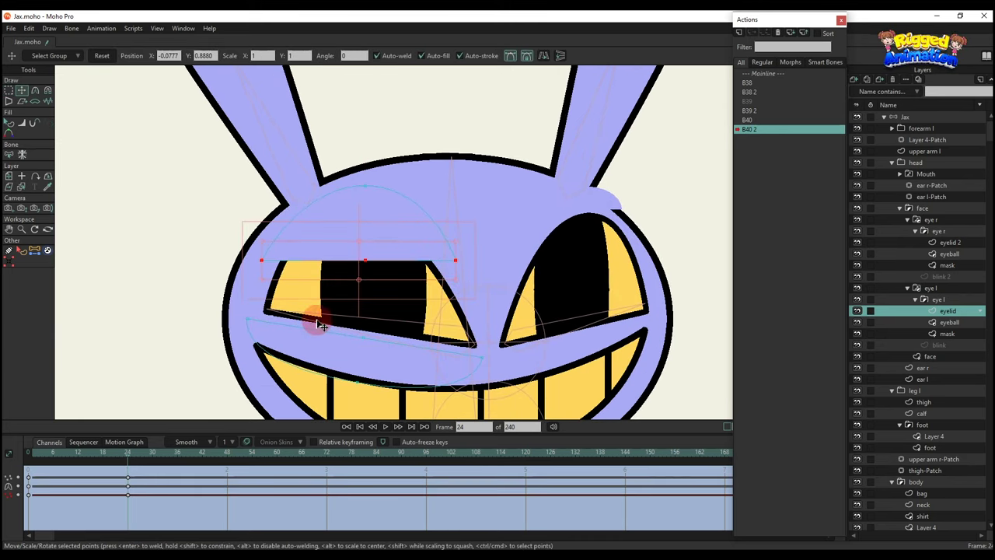
Raise the top edge points of eye l's lower eyelid and rotate them closer to horizontal
{"action": "key", "text": "g"}
{"action": "left_click_drag", "start_coordinate": [229, 300], "coordinate": [497, 355]}
{"action": "key", "text": "t"}
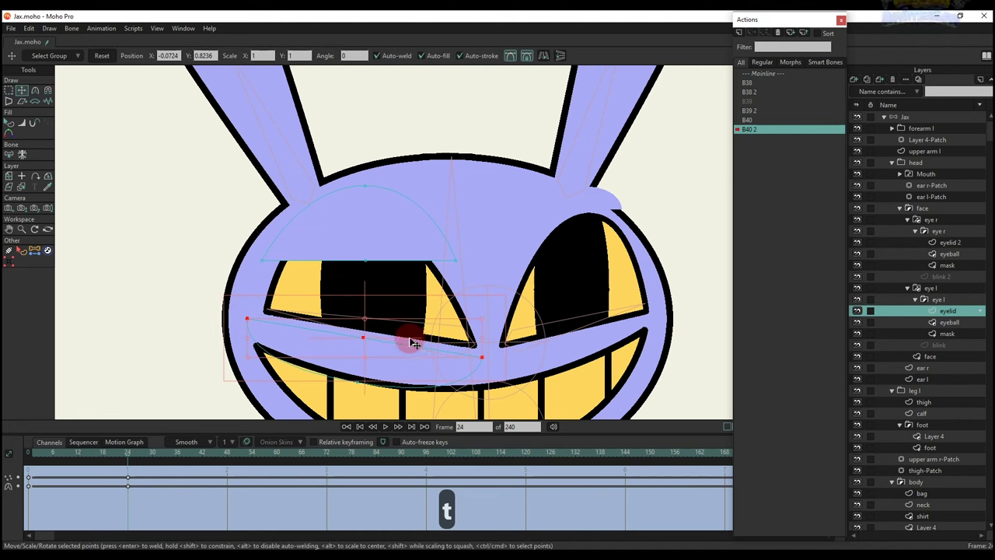
{"action": "left_click_drag", "start_coordinate": [409, 339], "coordinate": [491, 305]}
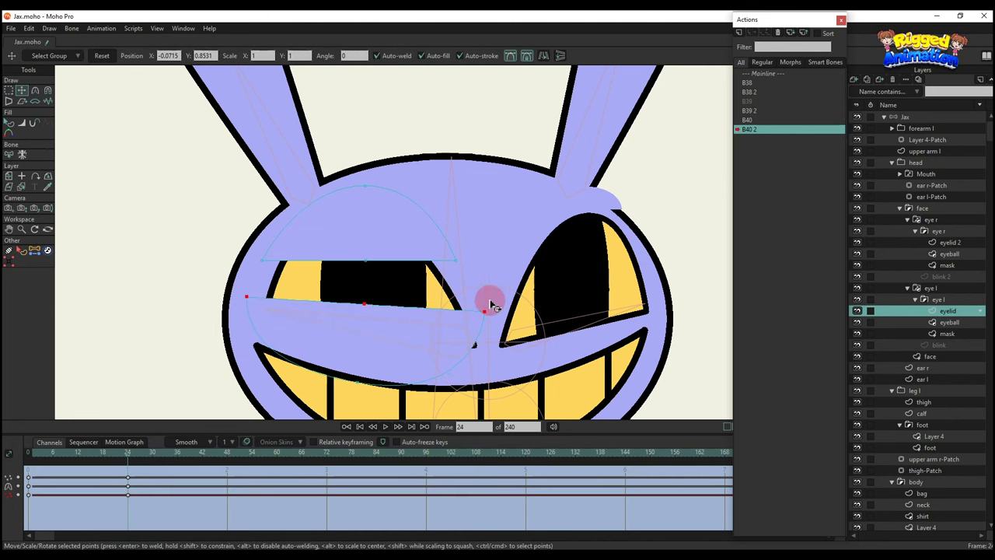
Widen the curve at the bottom point of eye l's lower eyelid to cover the exposed inner eye corner
{"action": "key", "text": "g"}
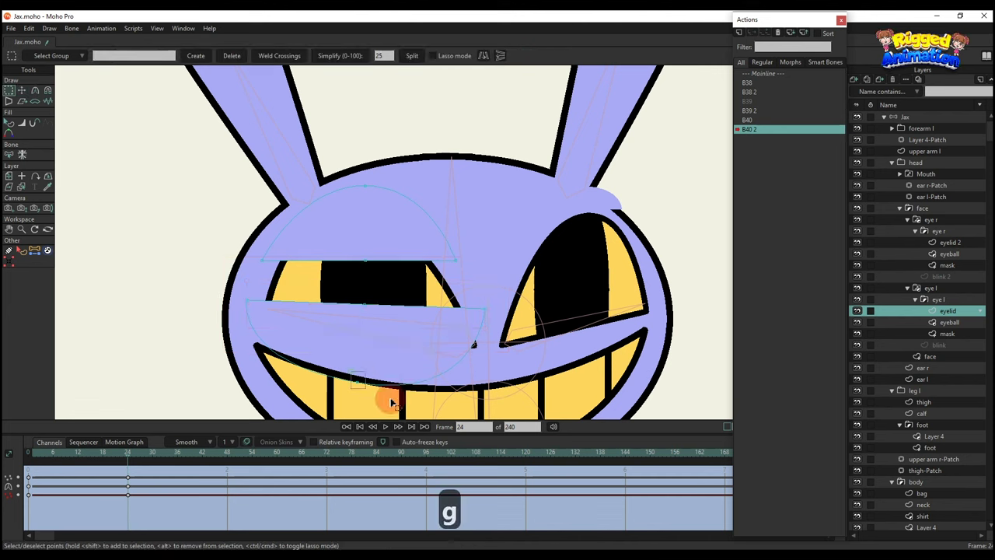
{"action": "key", "text": "c"}
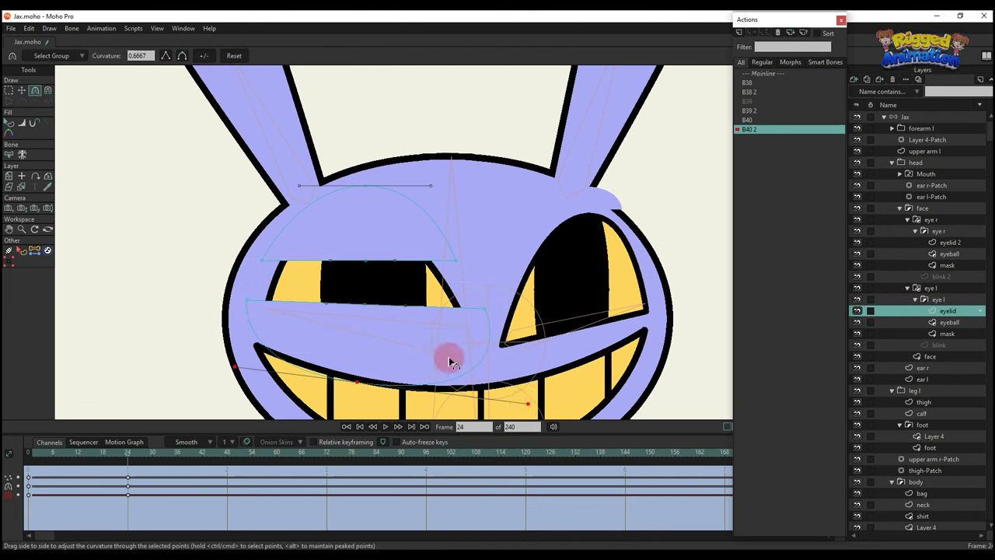
{"action": "key", "text": "q"}
{"action": "key", "text": "g"}
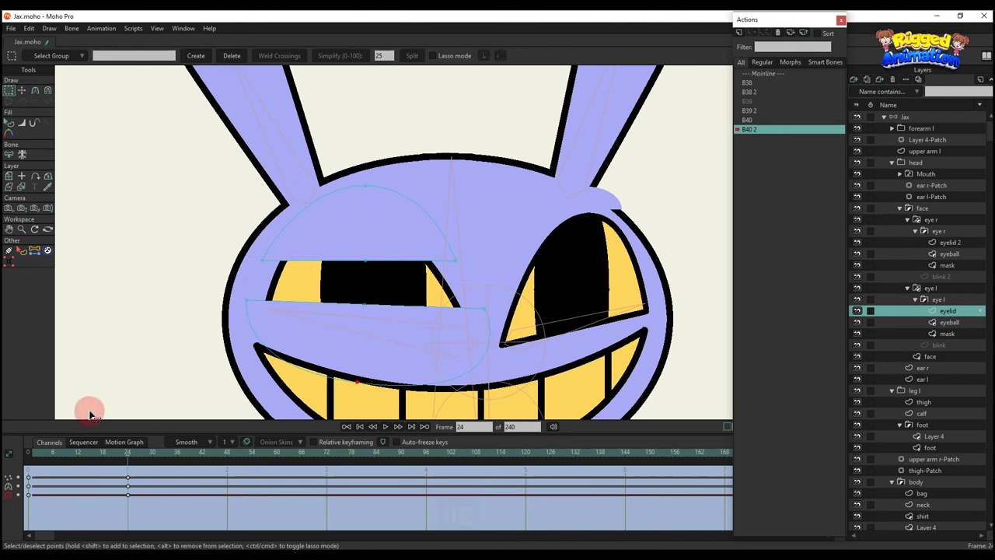
Key eye l's upper eyelid stroke as fully transparent at frame 4 and opaque black at frame 5 in B40 2
{"action": "left_click", "coordinate": [38, 451]}
{"action": "key", "text": "q"}
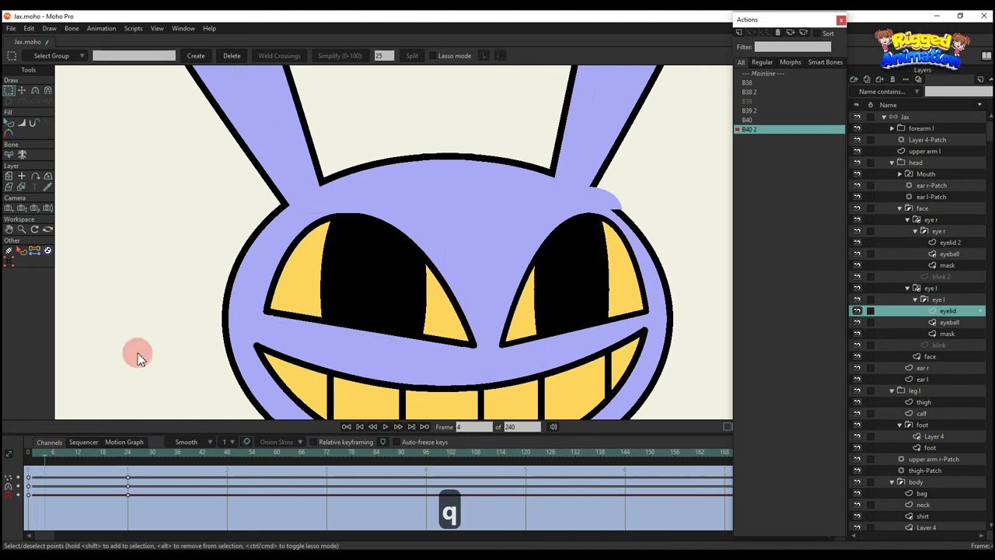
{"action": "left_click", "coordinate": [366, 195]}
{"action": "left_click", "coordinate": [120, 57]}
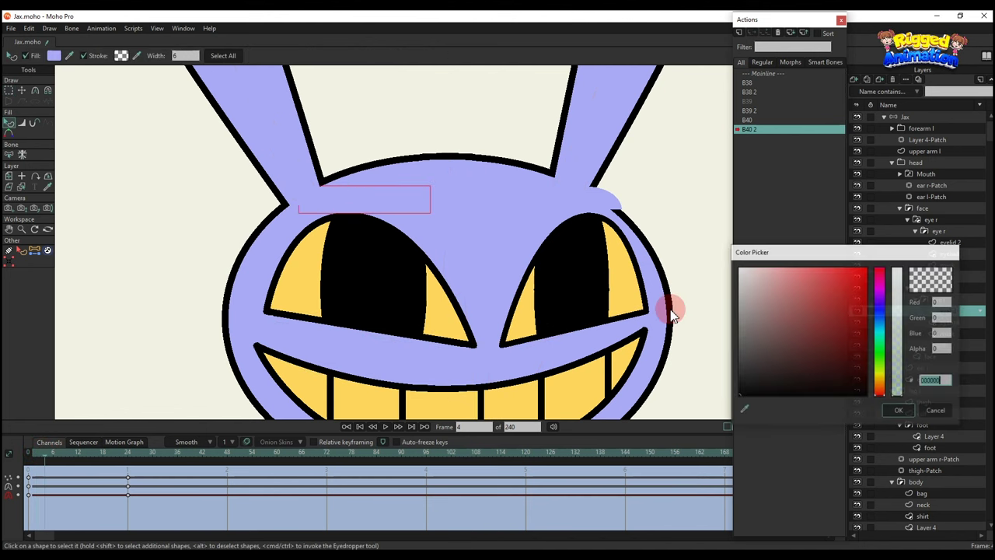
{"action": "left_click", "coordinate": [894, 413]}
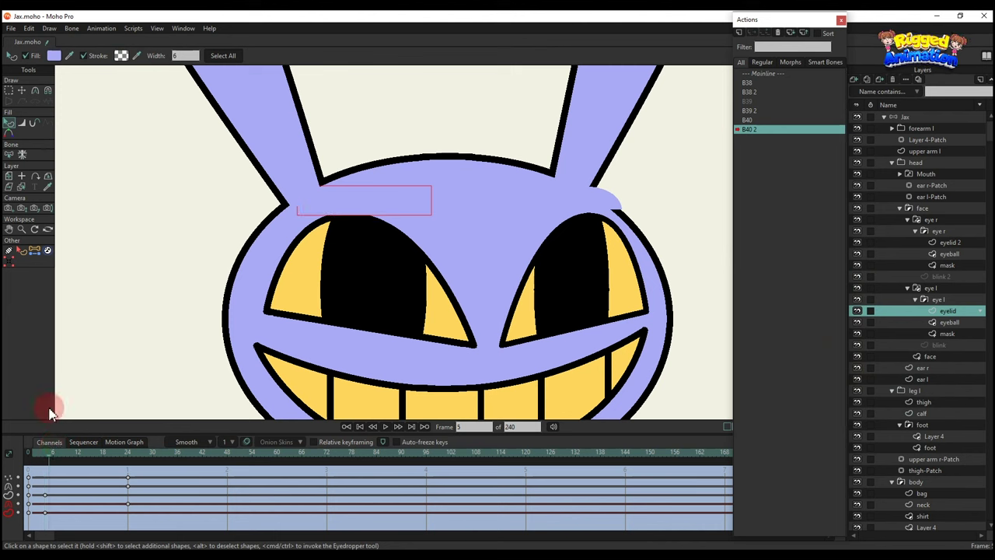
{"action": "left_click", "coordinate": [121, 55]}
{"action": "left_click", "coordinate": [898, 381]}
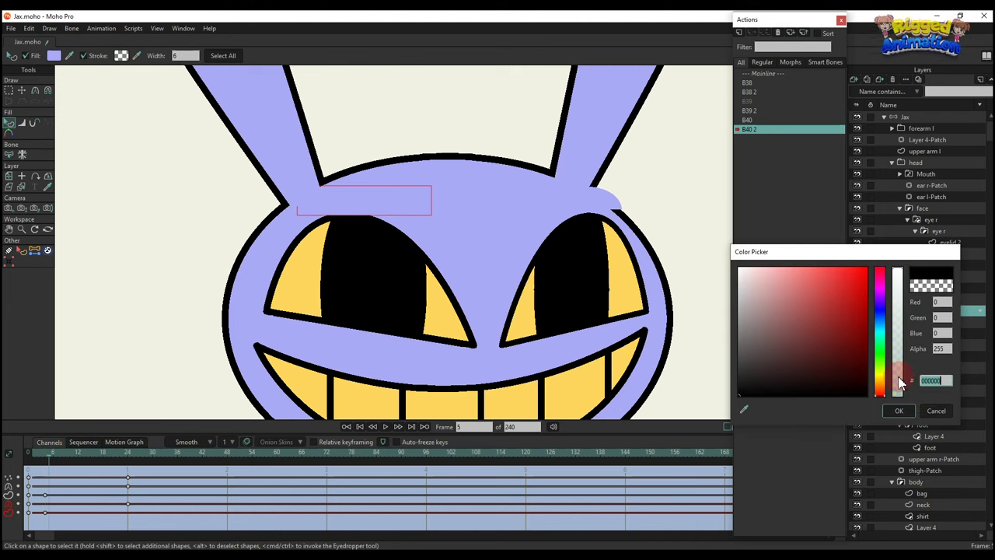
{"action": "left_click", "coordinate": [898, 412]}
Key a fully transparent stroke on eye l's lower eyelid and place that keyframe at frame 6
{"action": "left_click_drag", "start_coordinate": [49, 459], "coordinate": [59, 462]}
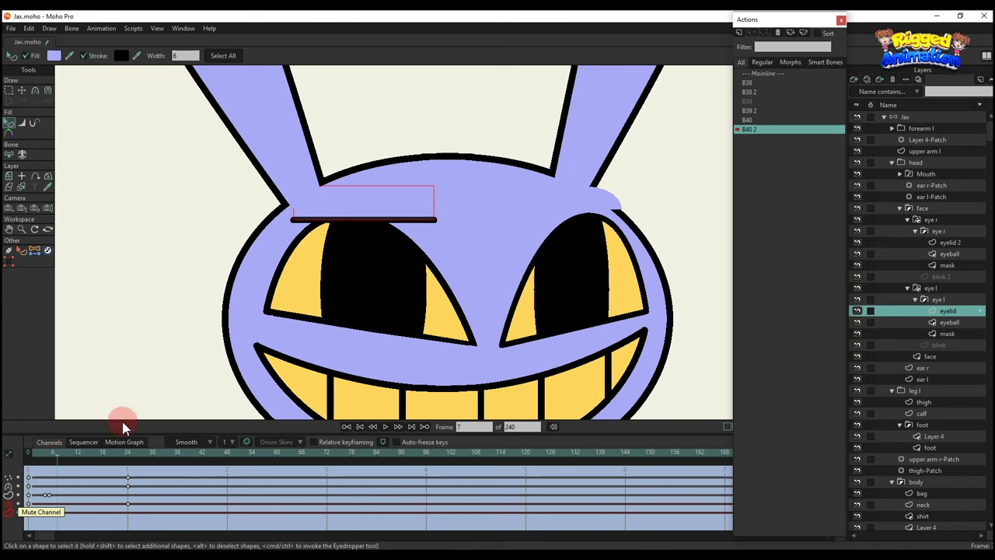
{"action": "left_click", "coordinate": [381, 351]}
{"action": "left_click", "coordinate": [122, 56]}
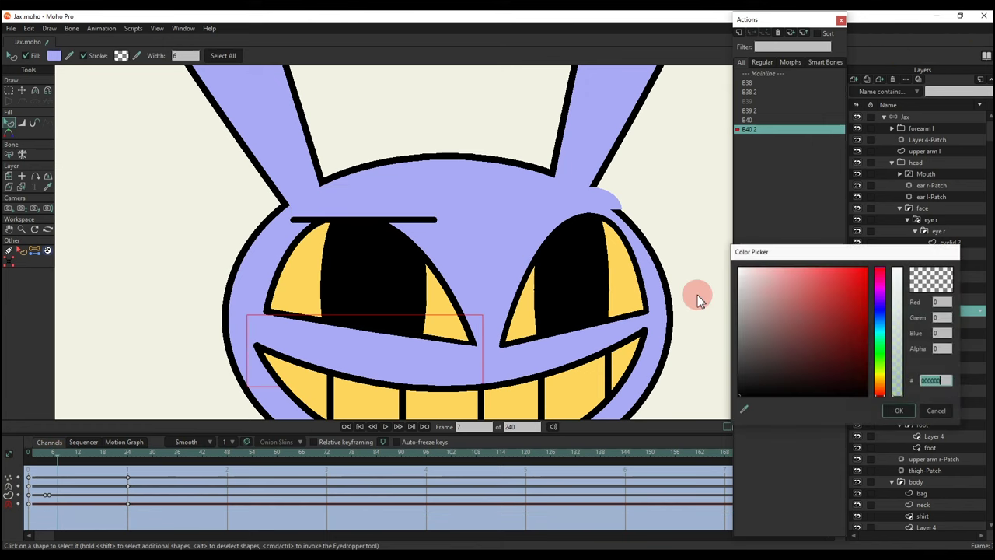
{"action": "left_click", "coordinate": [907, 410]}
{"action": "left_click", "coordinate": [122, 488]}
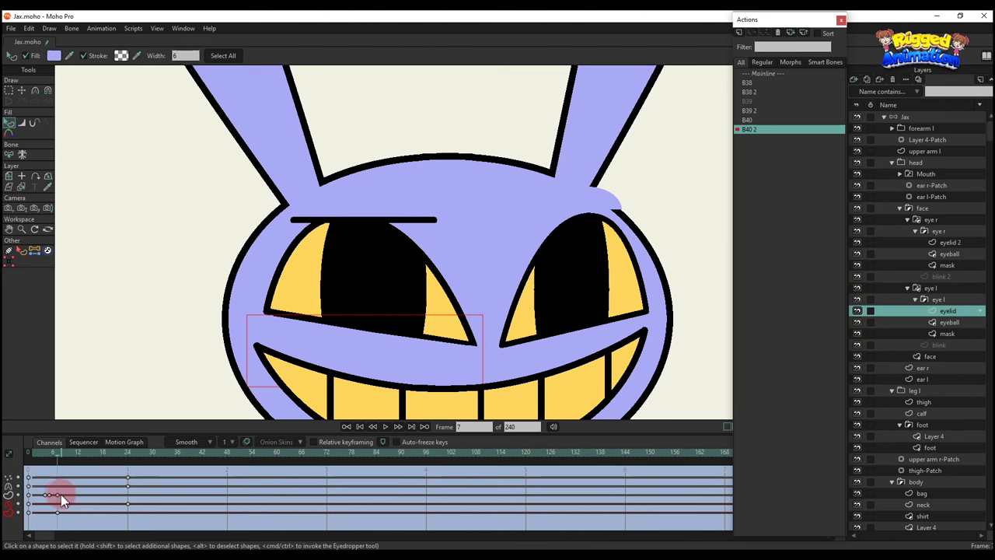
{"action": "left_click_drag", "start_coordinate": [60, 498], "coordinate": [56, 497]}
Key an opaque black stroke on eye l's lower eyelid at frame 7
{"action": "left_click", "coordinate": [62, 115]}
{"action": "left_click", "coordinate": [122, 56]}
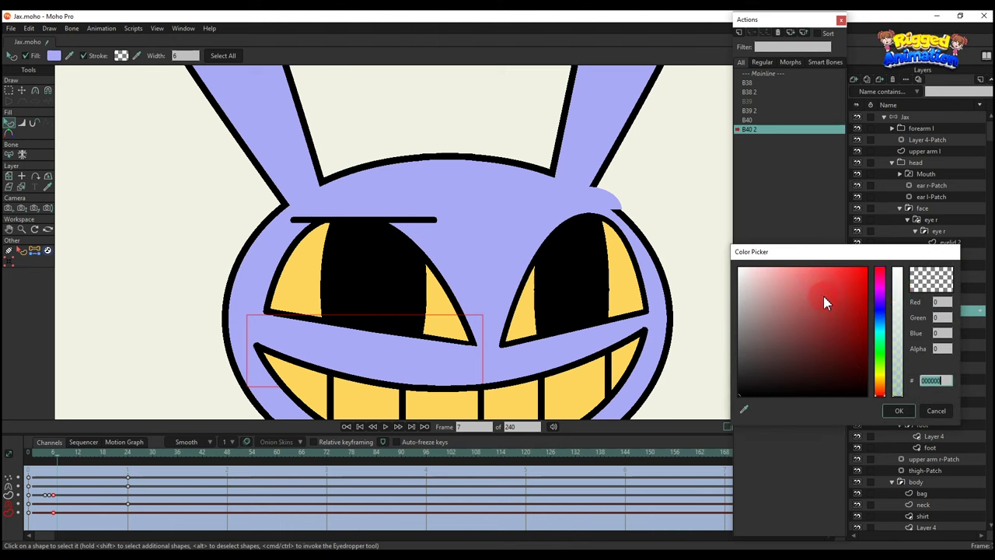
{"action": "left_click", "coordinate": [668, 412]}
{"action": "left_click", "coordinate": [47, 492]}
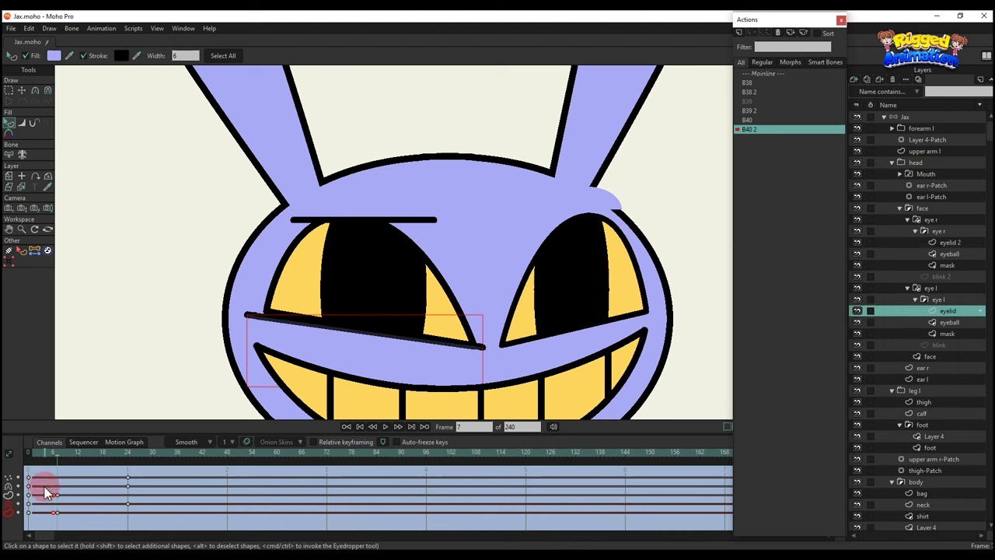
Raise the top edge of eye l's lower eyelid slightly at frame 7 and preview the B40 2 motion
{"action": "key", "text": "t"}
{"action": "key", "text": "g"}
{"action": "left_click", "coordinate": [444, 355]}
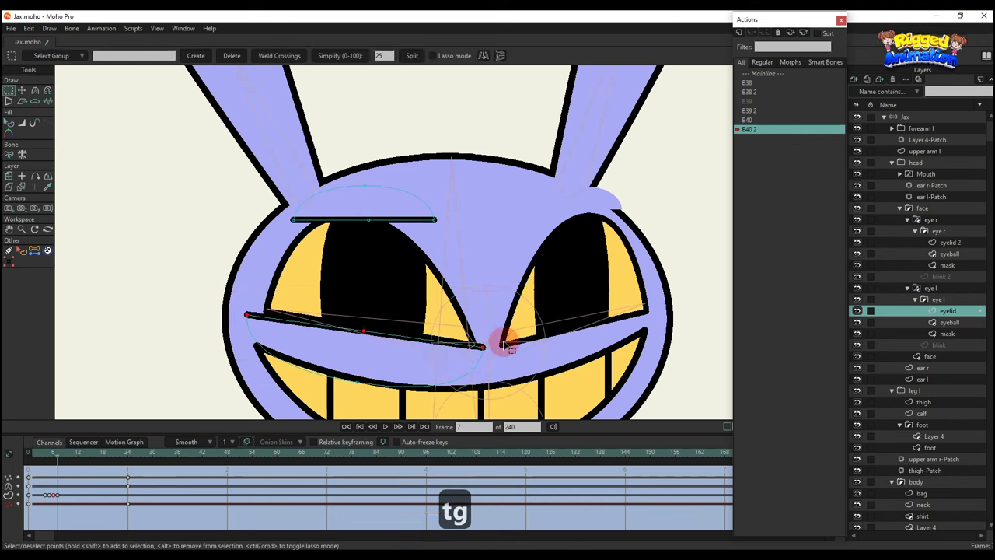
{"action": "key", "text": "t"}
{"action": "mouse_move", "coordinate": [492, 341]}
{"action": "left_mouse_down"}
{"action": "mouse_move", "coordinate": [422, 337]}
{"action": "mouse_move", "coordinate": [491, 340]}
{"action": "left_mouse_up"}
{"action": "key", "text": "q"}
{"action": "scroll", "coordinate": [423, 334], "scroll_direction": "down", "scroll_amount": 3}
{"action": "left_click_drag", "start_coordinate": [84, 466], "coordinate": [140, 472]}
{"action": "left_click", "coordinate": [49, 451]}
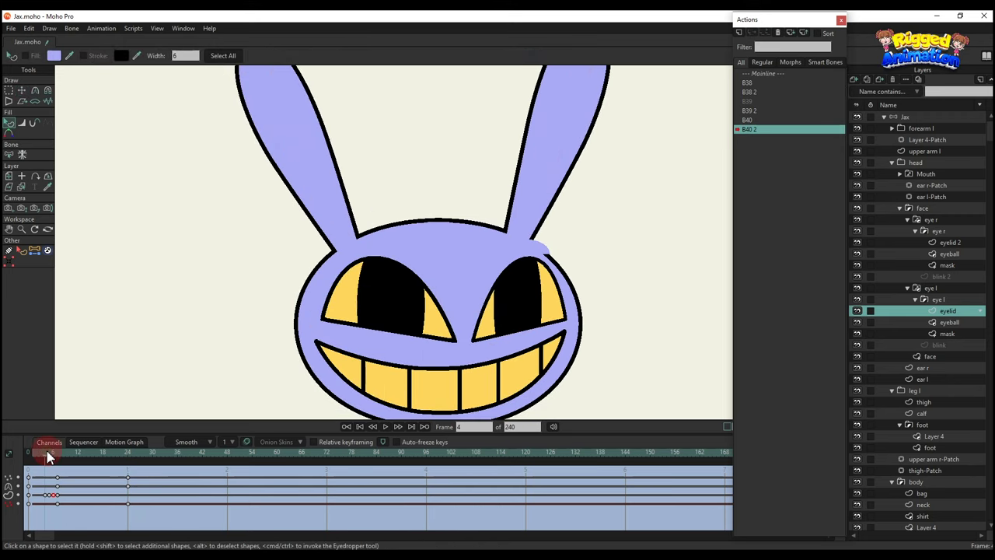
Copy eye l's eyelid keyframes from B40 2 and paste them onto eye r's eyelid 2 layer
{"action": "left_click_drag", "start_coordinate": [150, 507], "coordinate": [33, 449]}
{"action": "key", "text": "ctrl+c"}
{"action": "right_click", "coordinate": [523, 253], "text": "alt"}
{"action": "key", "text": "t"}
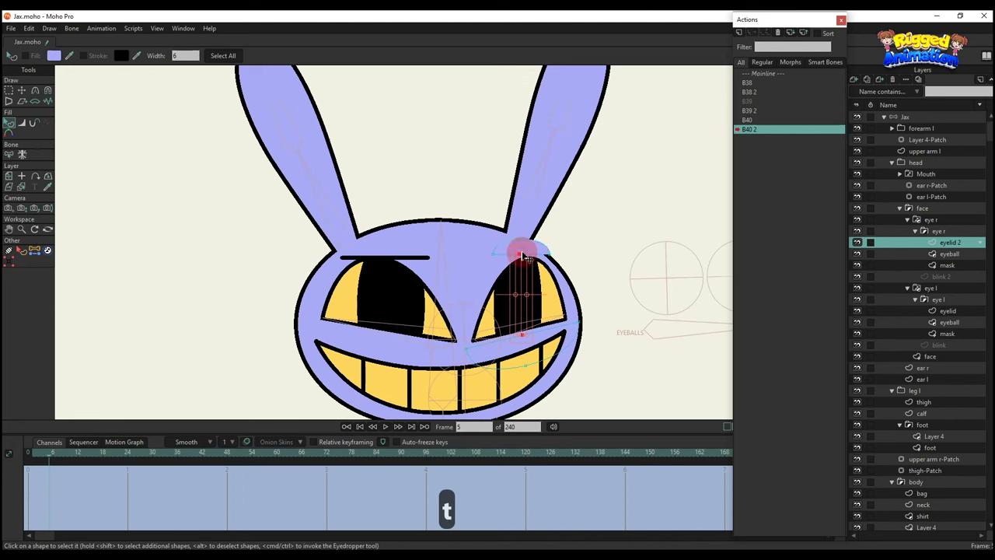
{"action": "scroll", "coordinate": [533, 252], "scroll_direction": "up", "scroll_amount": 2}
{"action": "key", "text": "ctrl+v"}
{"action": "key", "text": "q"}
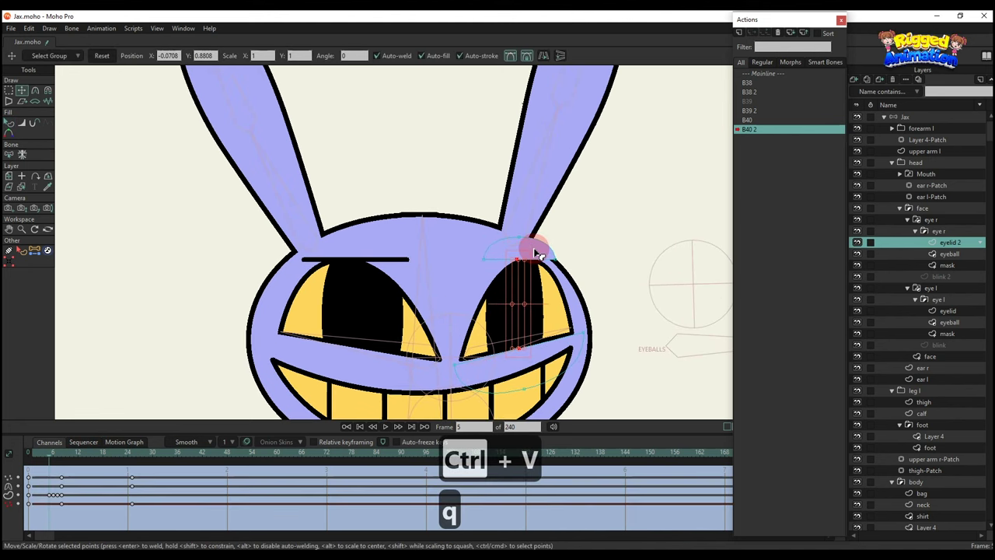
{"action": "scroll", "coordinate": [159, 426], "scroll_direction": "down", "scroll_amount": 1}
{"action": "left_click_drag", "start_coordinate": [31, 462], "coordinate": [144, 478]}
From the mainline, create the smart bone action B41 and rotate its bone to 45 degrees at frame 24
{"action": "left_click", "coordinate": [762, 73]}
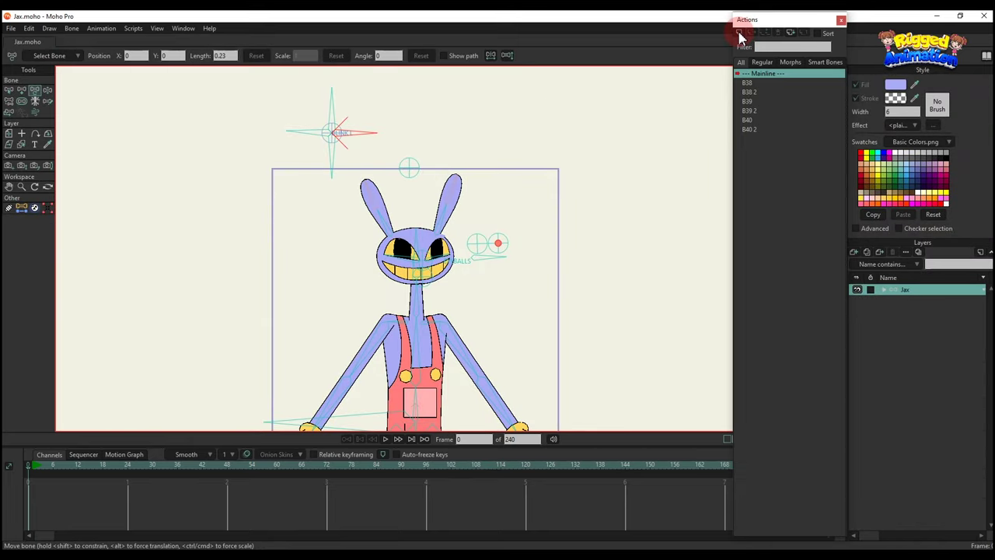
{"action": "left_click", "coordinate": [738, 33]}
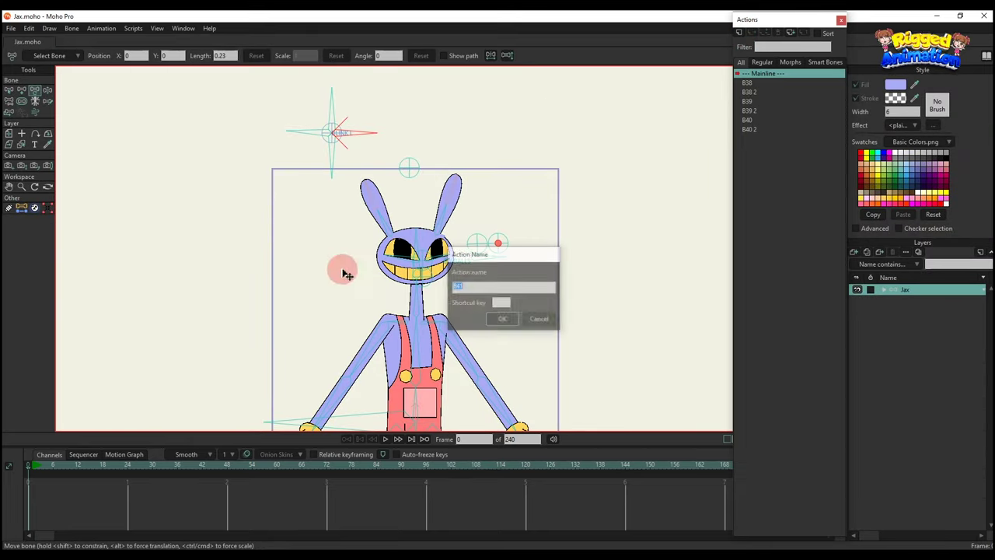
{"action": "left_click", "coordinate": [496, 317]}
{"action": "left_click", "coordinate": [129, 465]}
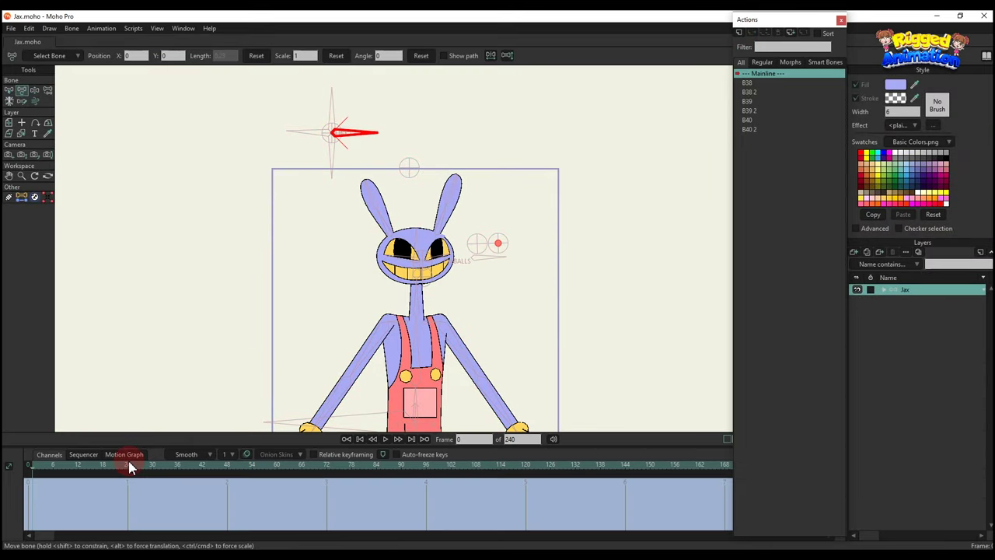
{"action": "key", "text": "t"}
{"action": "left_click_drag", "start_coordinate": [295, 188], "coordinate": [362, 103]}
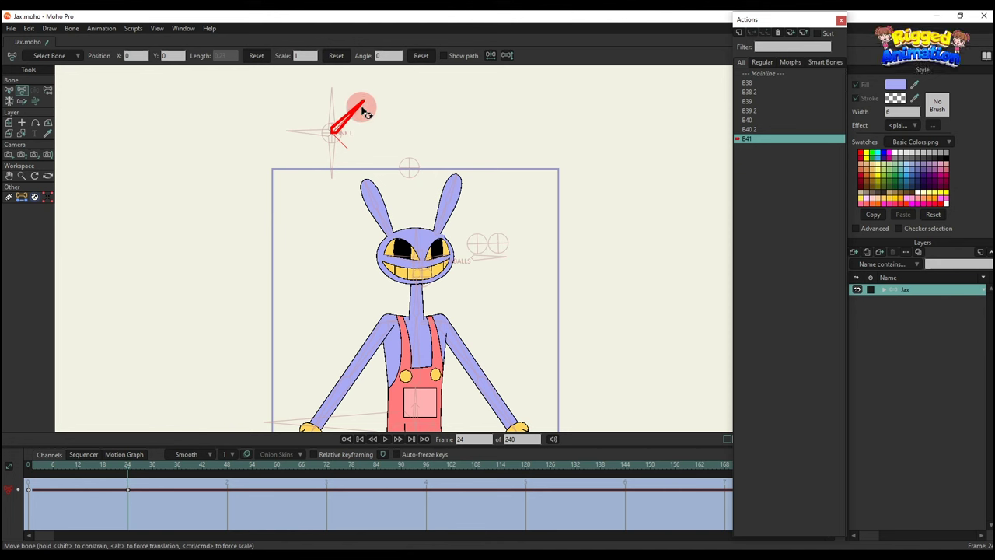
Widen and lower eye l's upper eyelid at frame 24 of B41 and bow its bottom edge downward
{"action": "scroll", "coordinate": [405, 237], "scroll_direction": "up", "scroll_amount": 6}
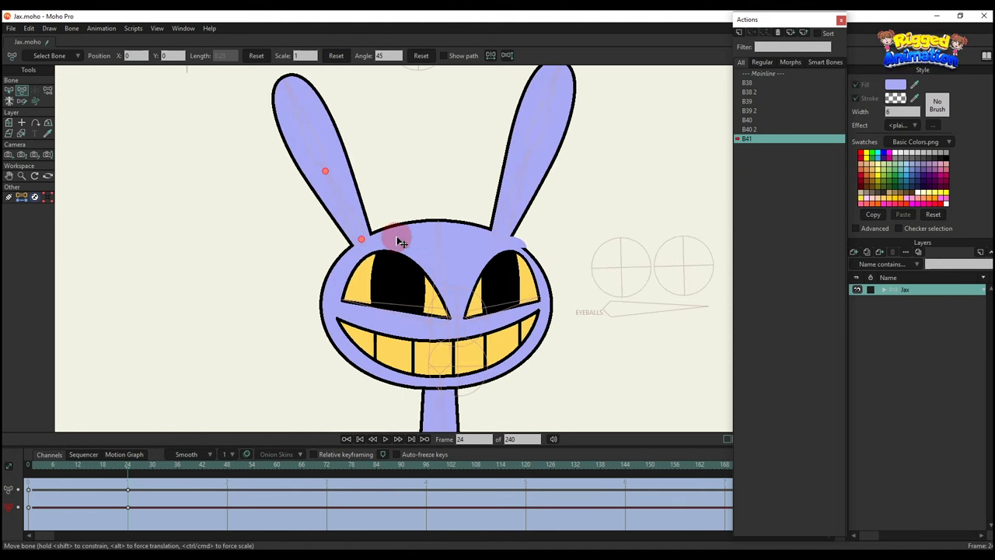
{"action": "right_click", "coordinate": [400, 241], "text": "alt"}
{"action": "key", "text": "g"}
{"action": "left_click_drag", "start_coordinate": [349, 242], "coordinate": [455, 297]}
{"action": "key", "text": "t"}
{"action": "scroll", "coordinate": [406, 257], "scroll_direction": "up", "scroll_amount": 3}
{"action": "key", "text": "g"}
{"action": "left_click_drag", "start_coordinate": [370, 269], "coordinate": [393, 301]}
{"action": "key", "text": "t"}
{"action": "left_click_drag", "start_coordinate": [378, 280], "coordinate": [381, 296]}
{"action": "key", "text": "c"}
{"action": "key", "text": "t"}
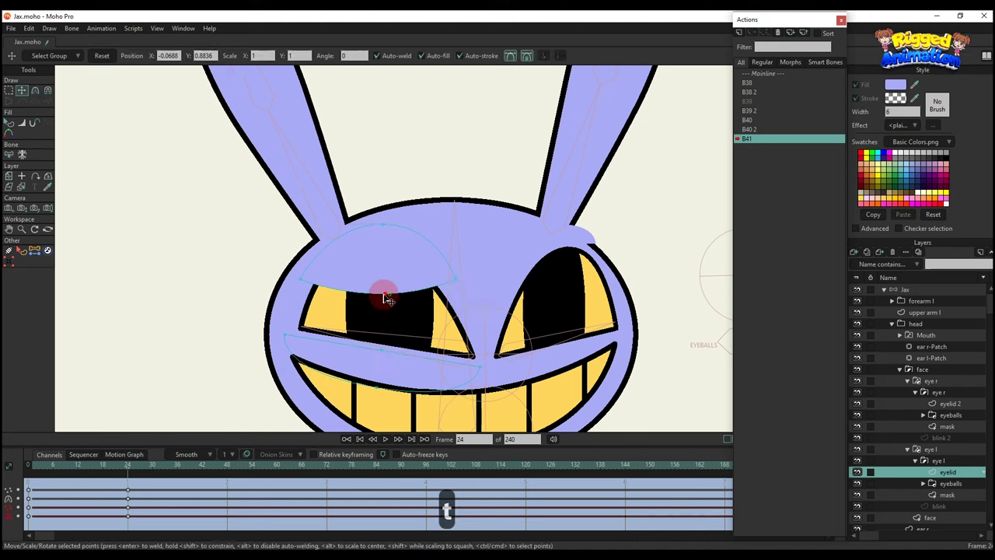
Tilt the bottom edge of eye l's upper eyelid so that its inner end sits higher
{"action": "key", "text": "g"}
{"action": "left_click_drag", "start_coordinate": [284, 258], "coordinate": [513, 316]}
{"action": "key", "text": "t"}
{"action": "left_click_drag", "start_coordinate": [464, 289], "coordinate": [463, 278]}
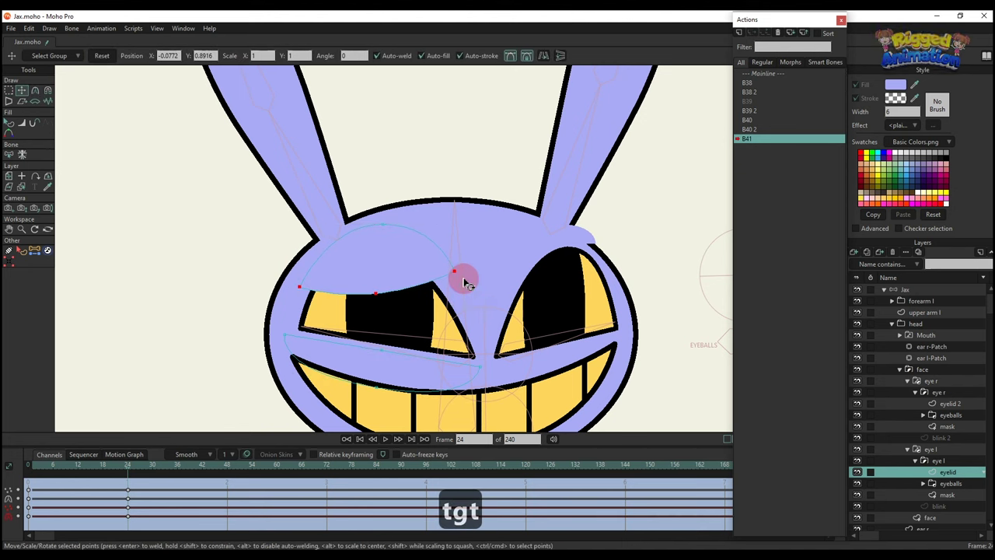
Raise the top edge of eye l's lower eyelid over the bottom of the eye at frame 24
{"action": "key", "text": "q"}
{"action": "left_click_drag", "start_coordinate": [415, 316], "coordinate": [409, 299]}
{"action": "key", "text": "g"}
{"action": "left_click_drag", "start_coordinate": [282, 302], "coordinate": [500, 344]}
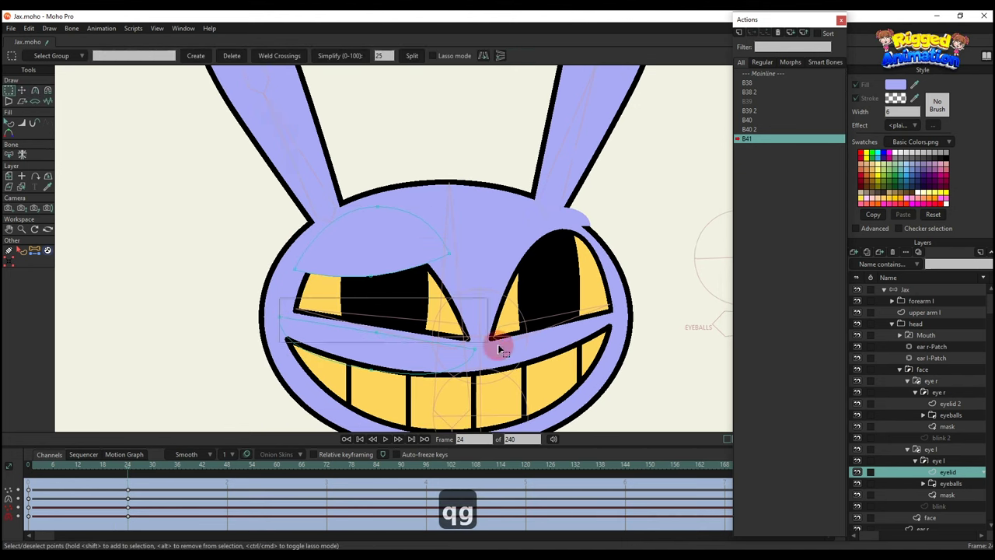
{"action": "key", "text": "t"}
{"action": "left_click_drag", "start_coordinate": [417, 334], "coordinate": [491, 333]}
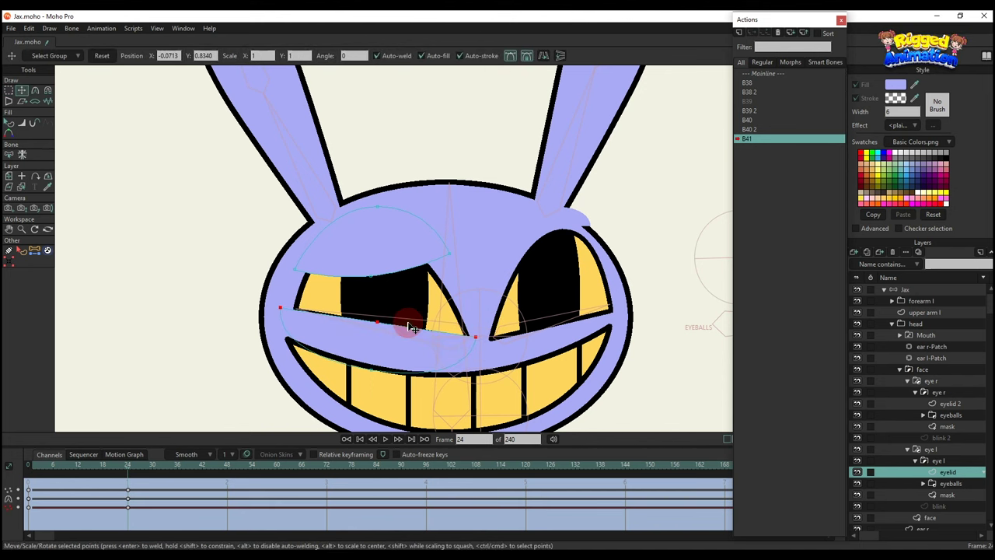
Arch the top edge of eye l's lower eyelid upward at its middle point
{"action": "key", "text": "g"}
{"action": "left_click_drag", "start_coordinate": [371, 312], "coordinate": [495, 343]}
{"action": "key", "text": "t"}
{"action": "key", "text": "c"}
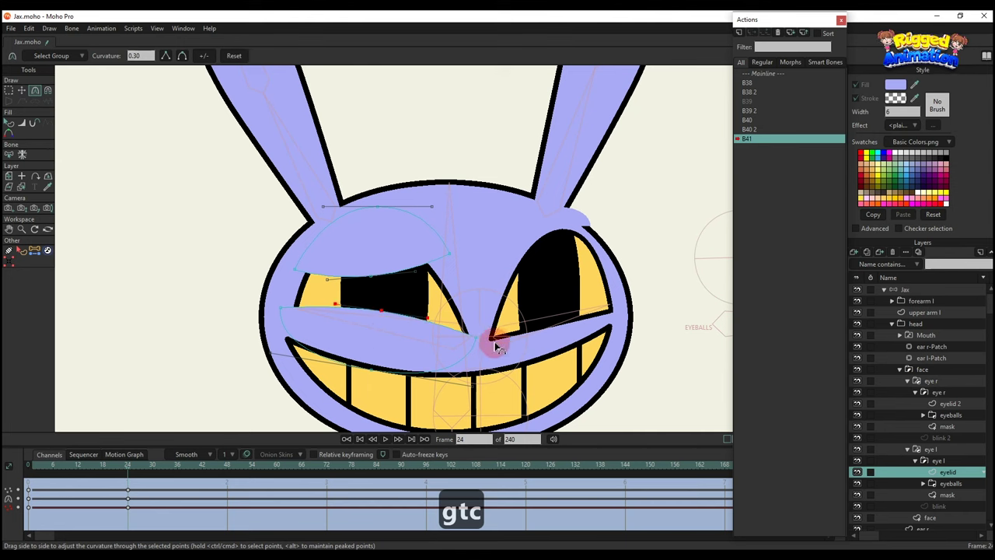
{"action": "key", "text": "p"}
{"action": "scroll", "coordinate": [437, 321], "scroll_direction": "down", "scroll_amount": 3}
{"action": "scroll", "coordinate": [431, 329], "scroll_direction": "up", "scroll_amount": 1}
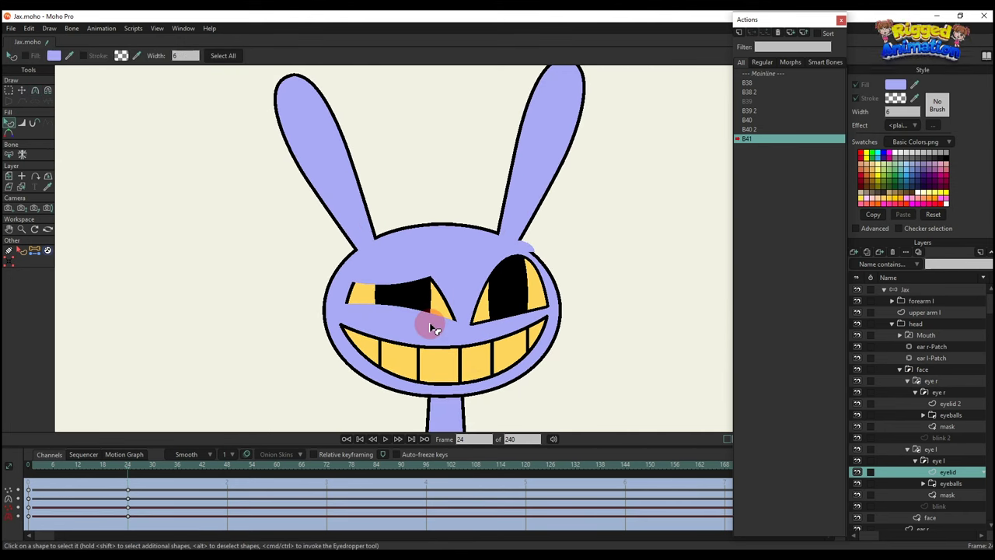
Key eye l's upper eyelid stroke as fully transparent at frame 3 and opaque black at frame 4 in B41
{"action": "left_click", "coordinate": [42, 469]}
{"action": "scroll", "coordinate": [383, 295], "scroll_direction": "up", "scroll_amount": 2}
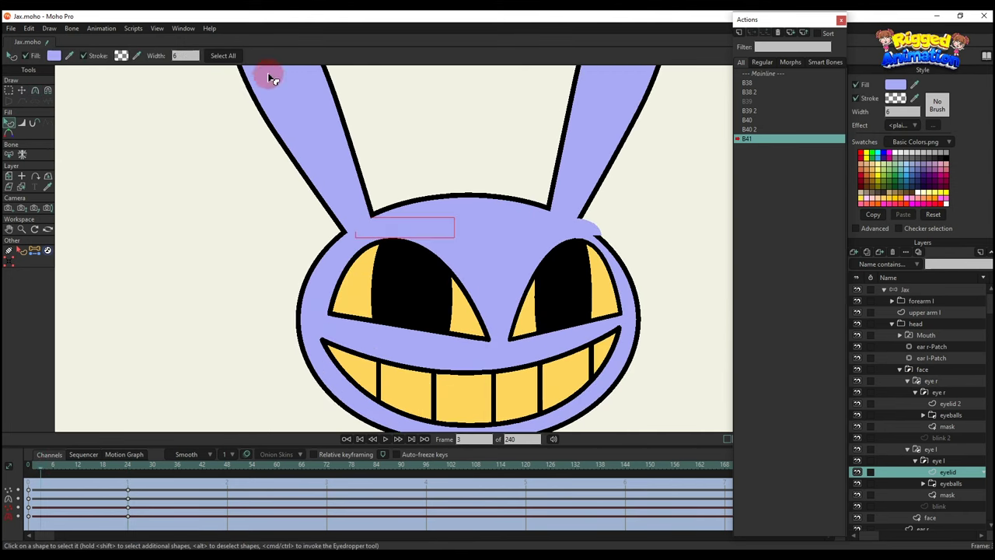
{"action": "left_click", "coordinate": [129, 61]}
{"action": "left_click", "coordinate": [908, 411]}
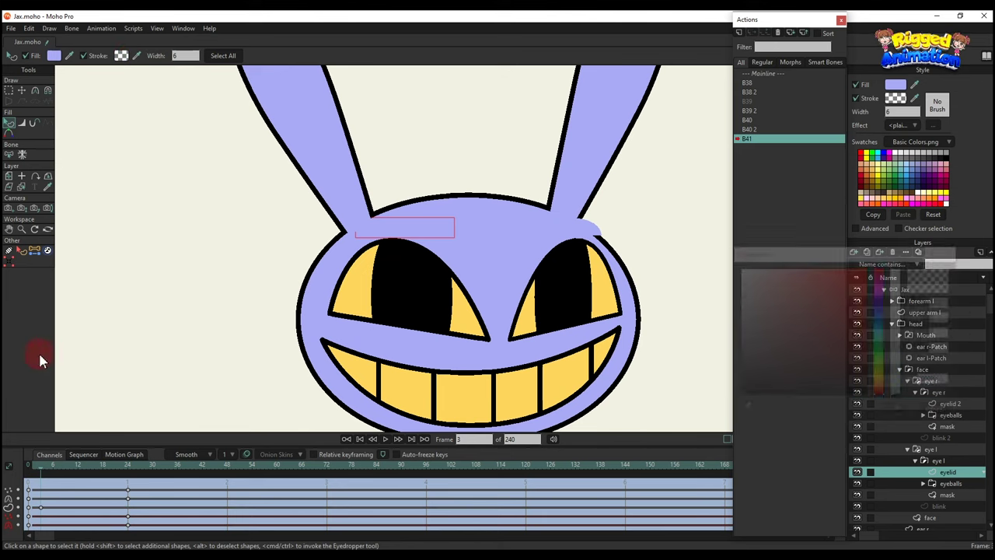
{"action": "left_click", "coordinate": [35, 495]}
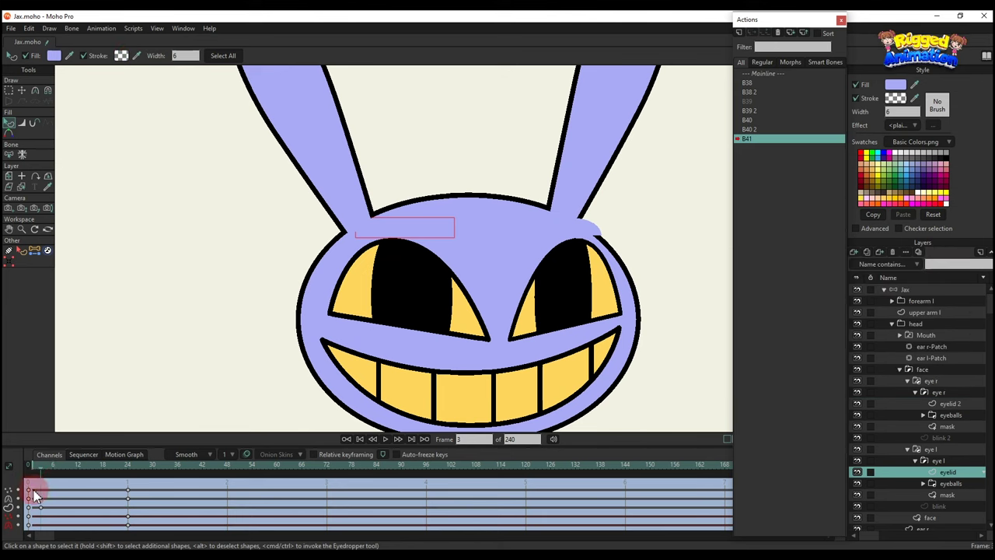
{"action": "left_click", "coordinate": [123, 59]}
{"action": "left_click", "coordinate": [900, 412]}
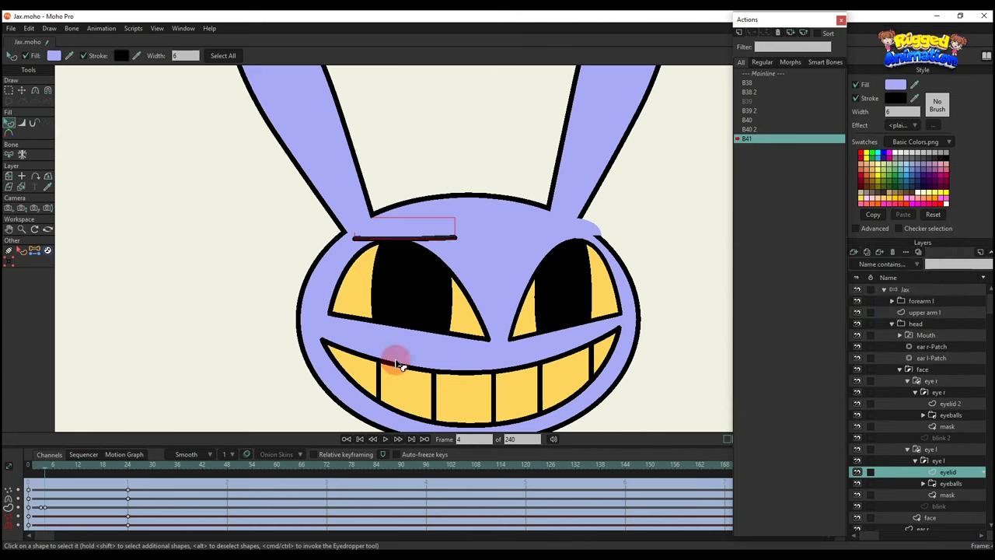
Key a fully transparent stroke on eye l's lower eyelid at frame 5 and freeze the eyelid pose there
{"action": "left_click", "coordinate": [413, 345]}
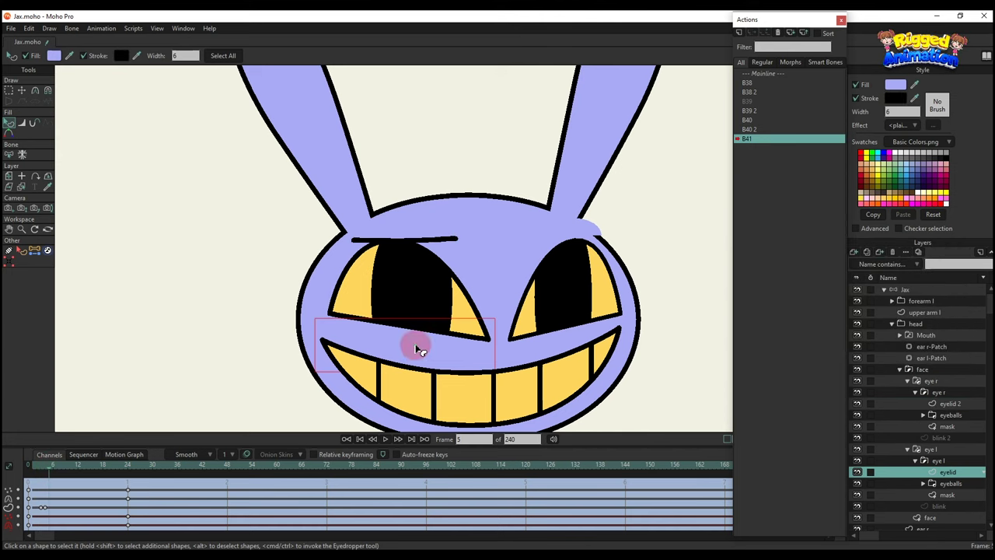
{"action": "left_click", "coordinate": [125, 58]}
{"action": "left_click", "coordinate": [897, 412]}
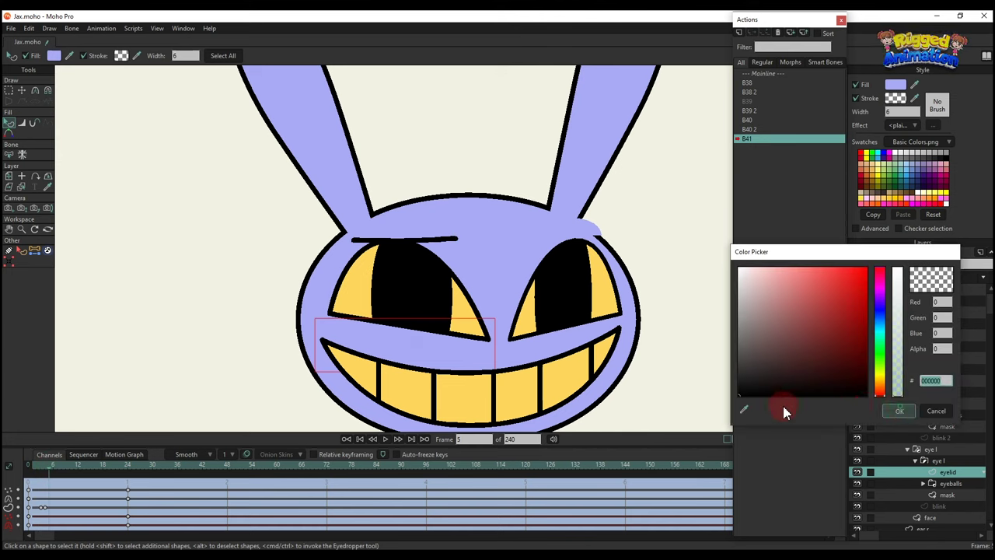
{"action": "key", "text": "ctrl+f"}
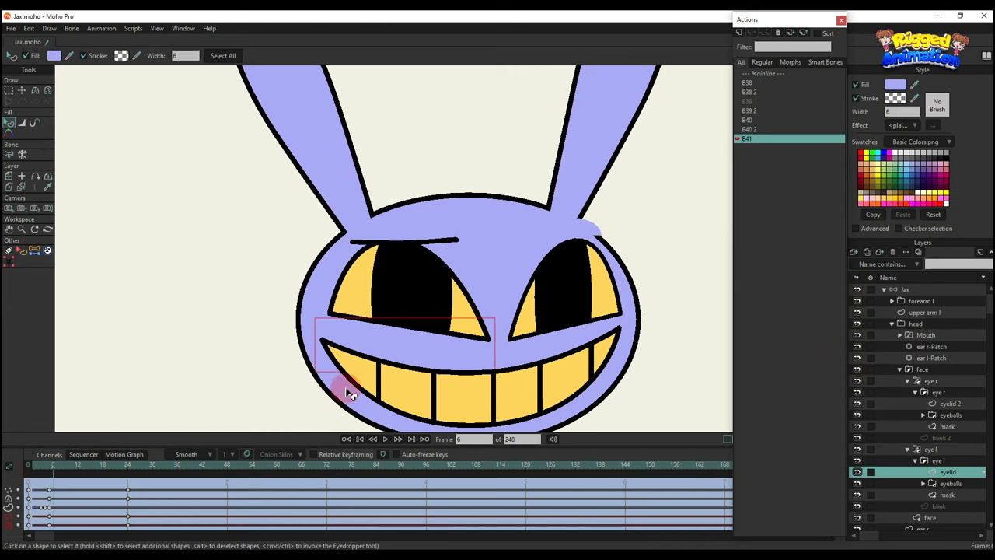
Move the top edge of eye l's lower eyelid up to the eye's bottom outline at frame 6
{"action": "key", "text": "g"}
{"action": "left_click_drag", "start_coordinate": [302, 296], "coordinate": [521, 365]}
{"action": "key", "text": "t"}
{"action": "scroll", "coordinate": [450, 341], "scroll_direction": "up", "scroll_amount": 2}
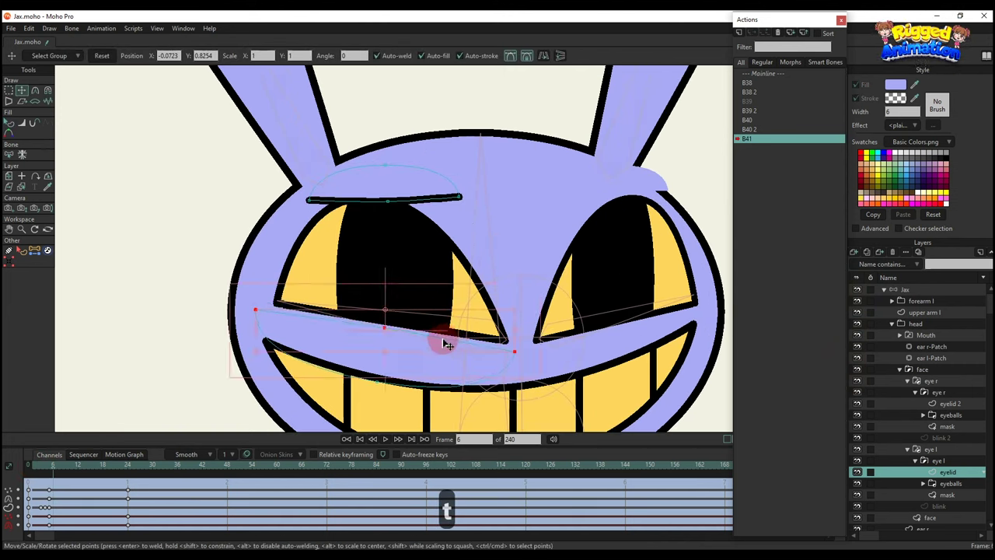
{"action": "left_click_drag", "start_coordinate": [445, 343], "coordinate": [529, 324]}
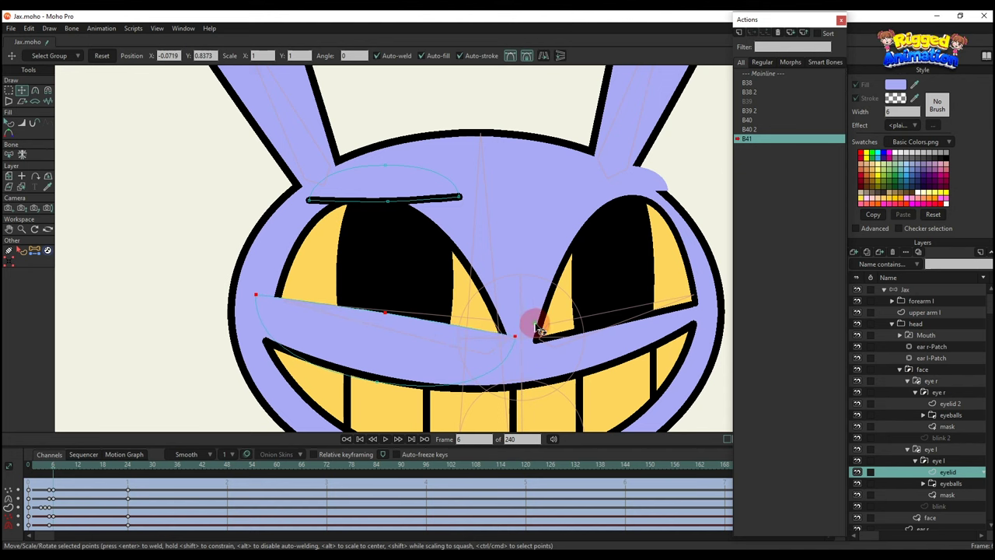
Key an opaque black stroke on eye l's lower eyelid at frame 6 and preview the B41 motion
{"action": "key", "text": "q"}
{"action": "left_click", "coordinate": [411, 324]}
{"action": "left_click", "coordinate": [125, 56]}
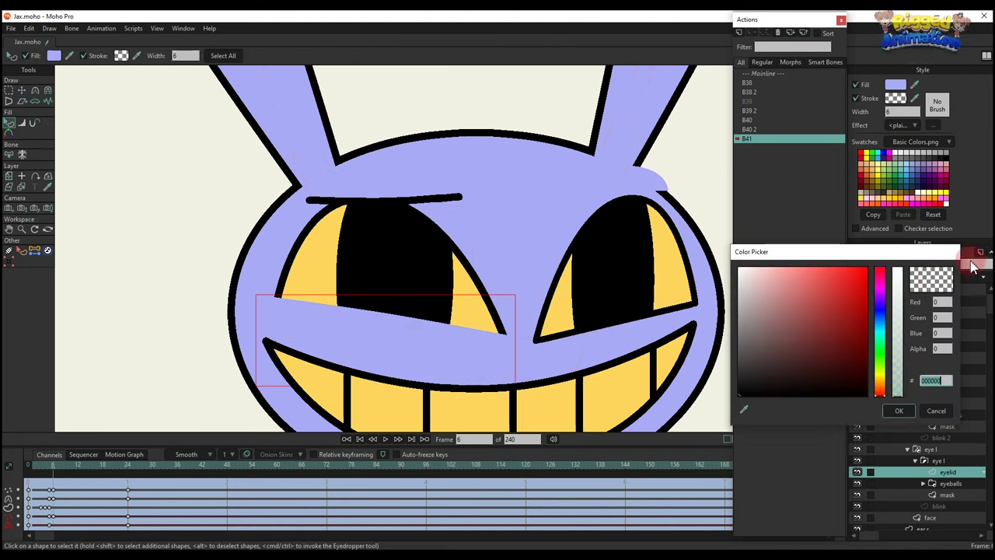
{"action": "left_click", "coordinate": [900, 412]}
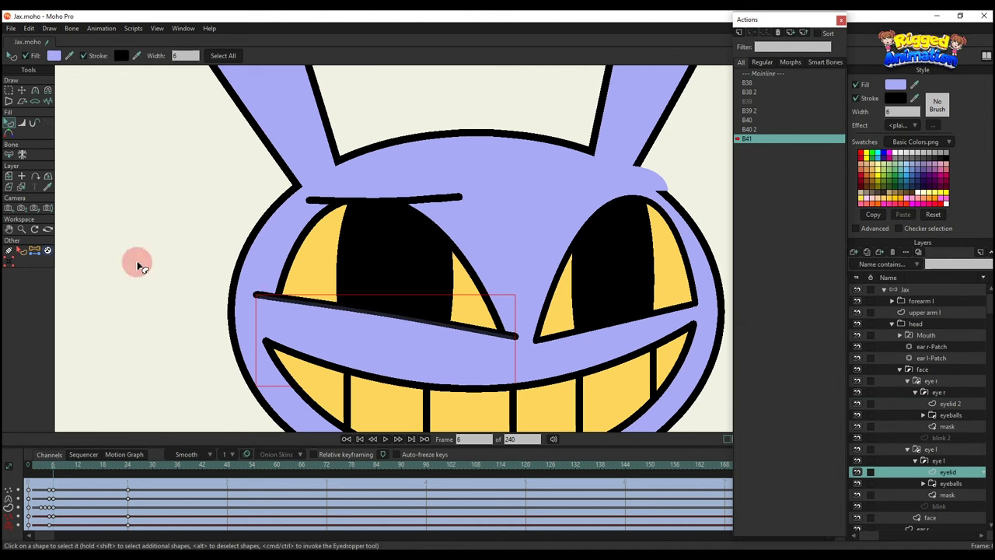
{"action": "scroll", "coordinate": [250, 288], "scroll_direction": "down", "scroll_amount": 1}
{"action": "scroll", "coordinate": [70, 521], "scroll_direction": "down", "scroll_amount": 1}
{"action": "left_click_drag", "start_coordinate": [51, 465], "coordinate": [108, 488]}
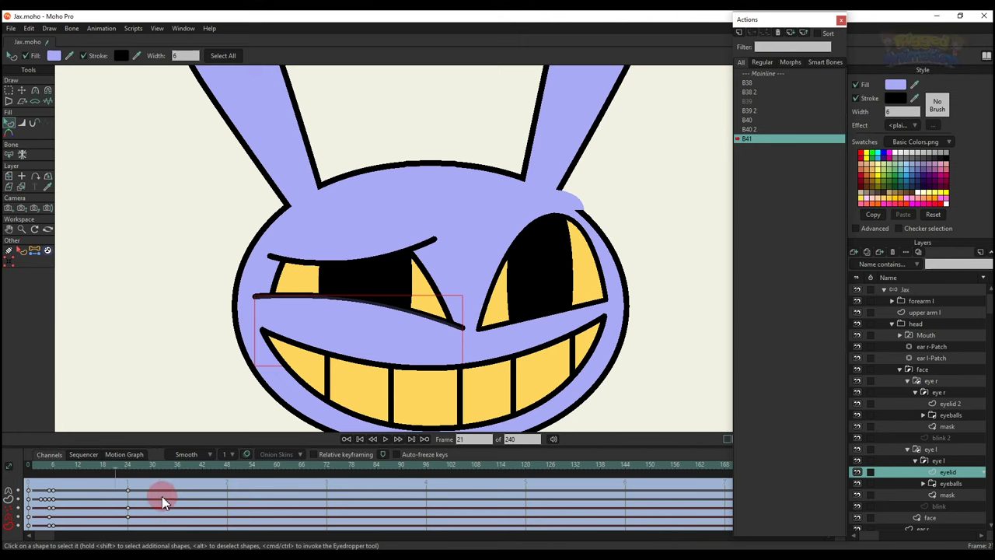
{"action": "left_click", "coordinate": [163, 472]}
{"action": "scroll", "coordinate": [326, 304], "scroll_direction": "down", "scroll_amount": 1}
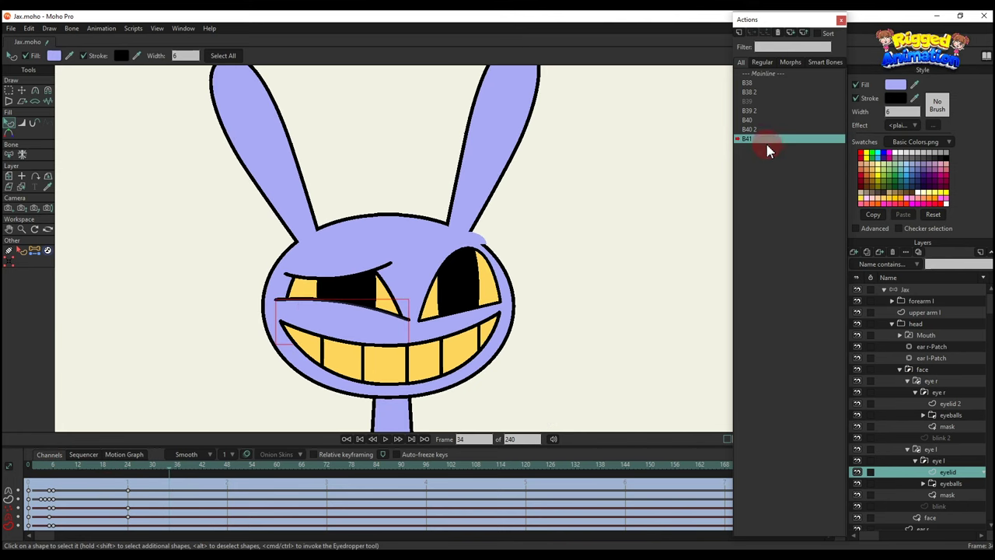
From the mainline, create the smart bone action B41 2 and rotate the B41 bone to -45 degrees at frame 24
{"action": "left_click", "coordinate": [783, 73]}
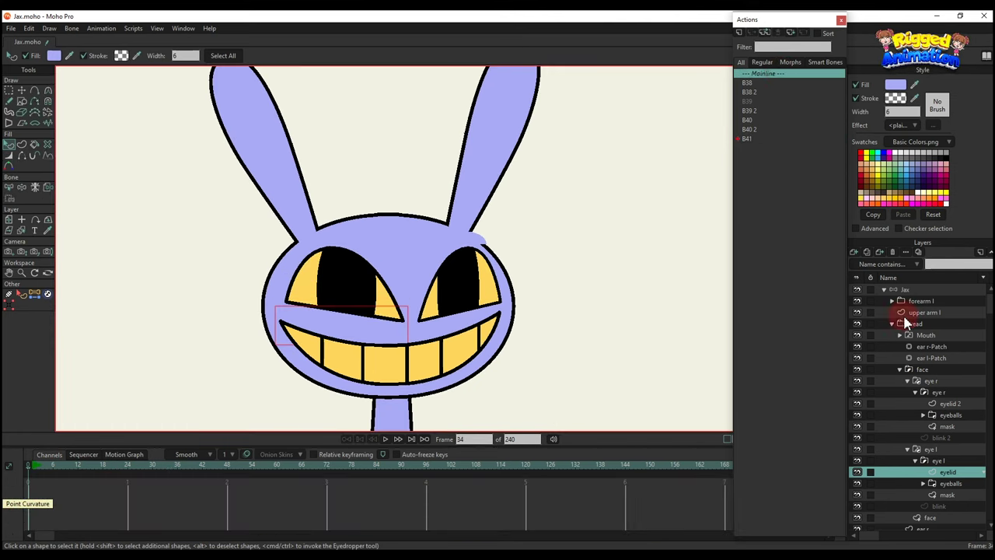
{"action": "left_click", "coordinate": [509, 317]}
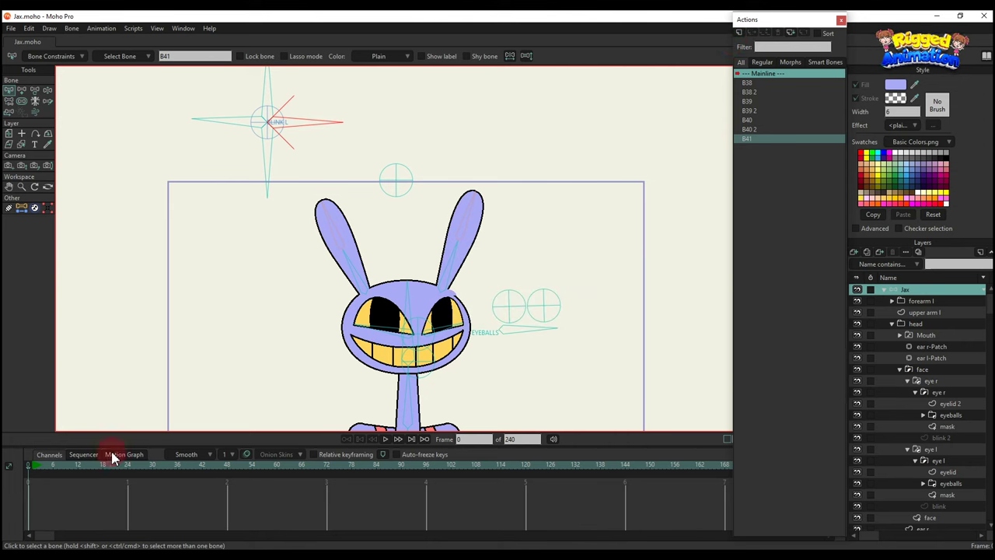
{"action": "left_click", "coordinate": [127, 466]}
{"action": "left_click", "coordinate": [240, 222]}
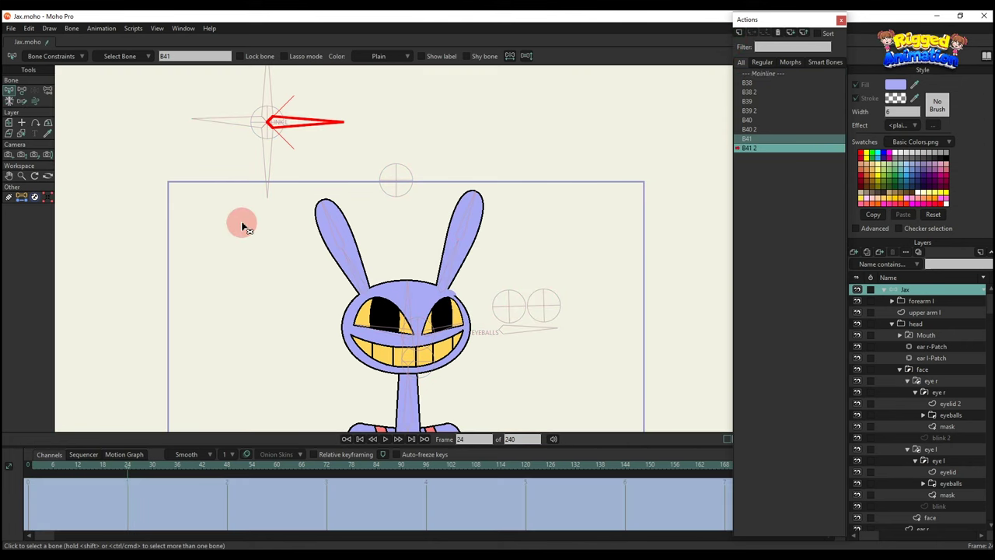
{"action": "key", "text": "t"}
{"action": "left_click_drag", "start_coordinate": [306, 116], "coordinate": [228, 261]}
Widen and lower eye l's upper eyelid over the top of the eye at frame 24 of B41 2
{"action": "scroll", "coordinate": [373, 344], "scroll_direction": "up", "scroll_amount": 3}
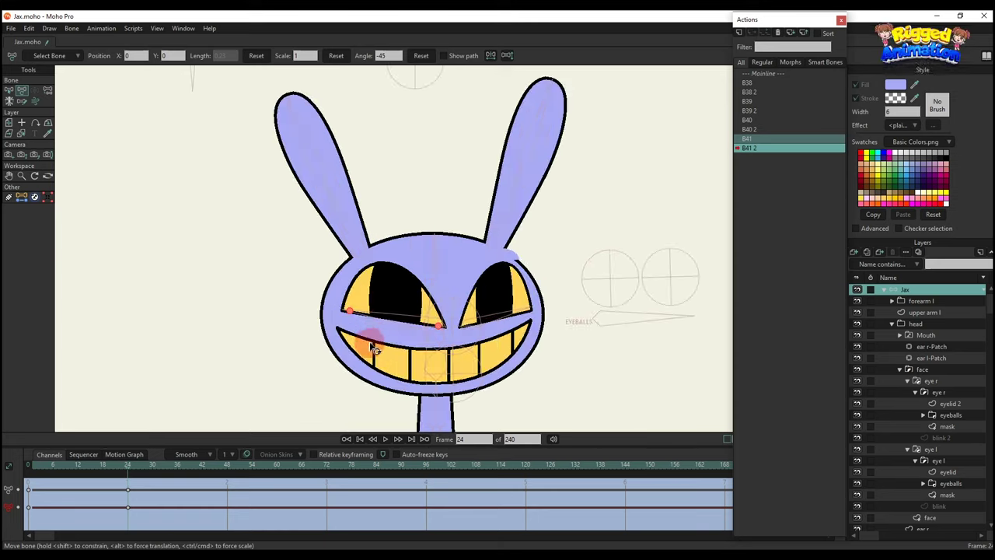
{"action": "scroll", "coordinate": [408, 263], "scroll_direction": "up", "scroll_amount": 3}
{"action": "right_click", "coordinate": [397, 254], "text": "alt"}
{"action": "key", "text": "g"}
{"action": "key", "text": "t"}
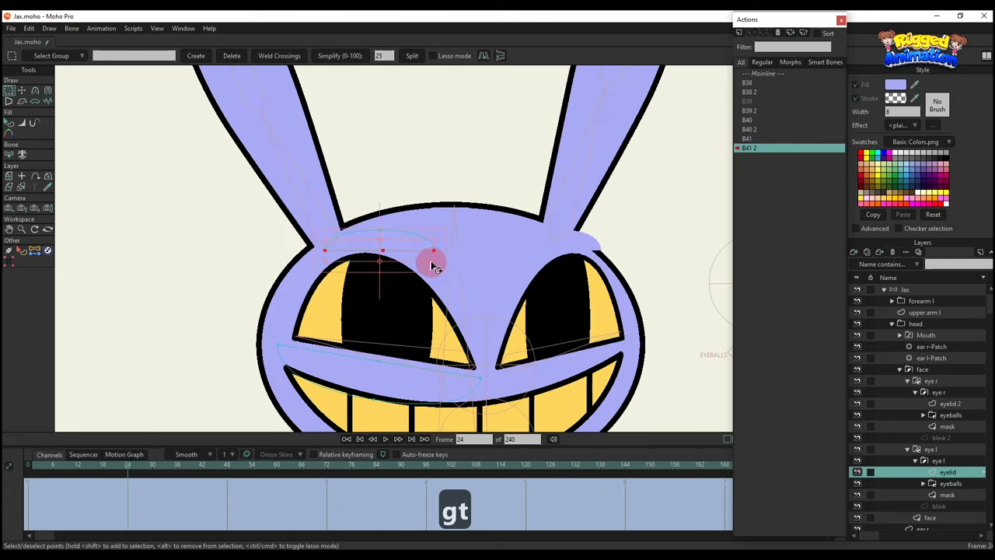
{"action": "scroll", "coordinate": [435, 261], "scroll_direction": "up", "scroll_amount": 2}
{"action": "left_click_drag", "start_coordinate": [462, 271], "coordinate": [482, 339]}
Curve the bottom edge of eye l's upper eyelid over the eye and slope it down toward the inner corner at frame 24
{"action": "key", "text": "g"}
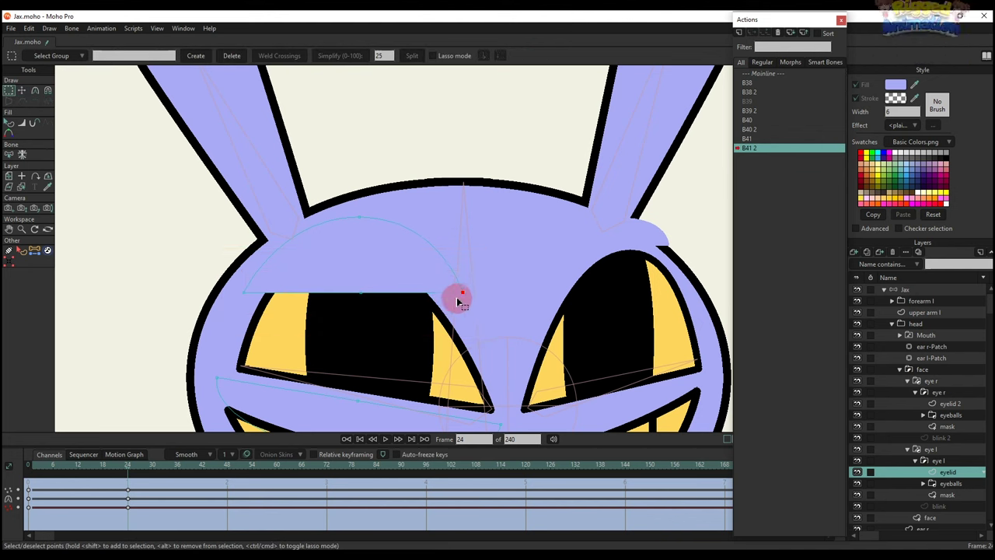
{"action": "key", "text": "t"}
{"action": "left_click_drag", "start_coordinate": [364, 293], "coordinate": [372, 318]}
{"action": "mouse_move", "coordinate": [482, 300]}
{"action": "left_mouse_down"}
{"action": "mouse_move", "coordinate": [471, 311]}
{"action": "mouse_move", "coordinate": [410, 317]}
{"action": "mouse_move", "coordinate": [469, 351]}
{"action": "mouse_move", "coordinate": [410, 340]}
{"action": "mouse_move", "coordinate": [500, 366]}
{"action": "mouse_move", "coordinate": [511, 391]}
{"action": "mouse_move", "coordinate": [329, 295]}
{"action": "mouse_move", "coordinate": [358, 298]}
{"action": "mouse_move", "coordinate": [489, 396]}
{"action": "mouse_move", "coordinate": [482, 324]}
{"action": "mouse_move", "coordinate": [475, 386]}
{"action": "mouse_move", "coordinate": [393, 318]}
{"action": "mouse_move", "coordinate": [446, 349]}
{"action": "mouse_move", "coordinate": [328, 256]}
{"action": "mouse_move", "coordinate": [482, 318]}
{"action": "left_mouse_up"}
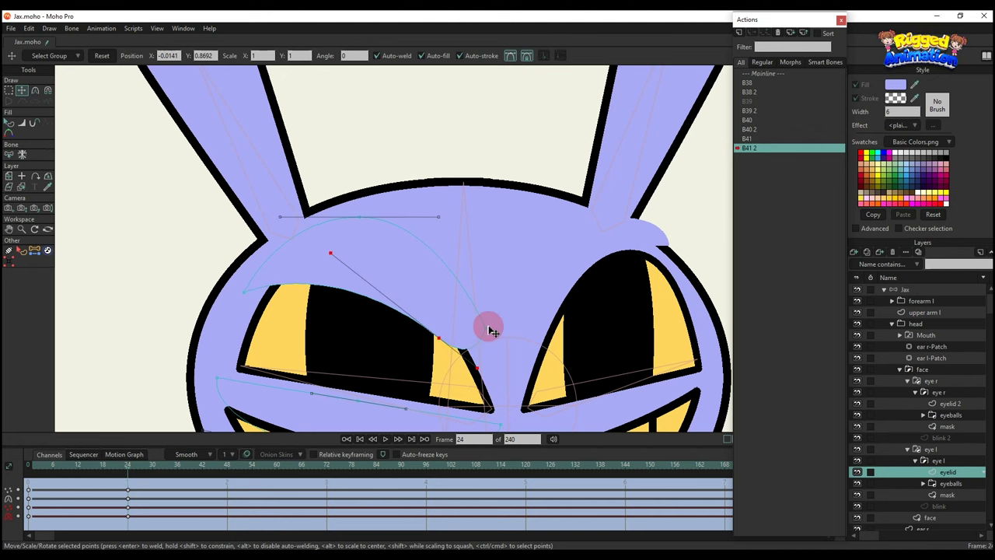
{"action": "left_click_drag", "start_coordinate": [451, 349], "coordinate": [410, 303]}
{"action": "key", "text": "q"}
{"action": "scroll", "coordinate": [408, 295], "scroll_direction": "down", "scroll_amount": 2}
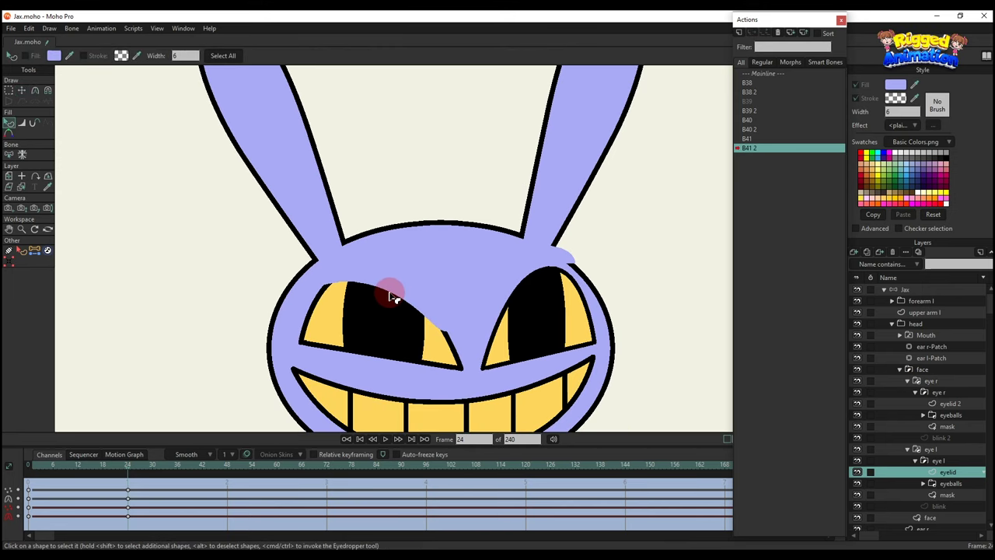
{"action": "key", "text": "t"}
{"action": "scroll", "coordinate": [371, 270], "scroll_direction": "up", "scroll_amount": 2}
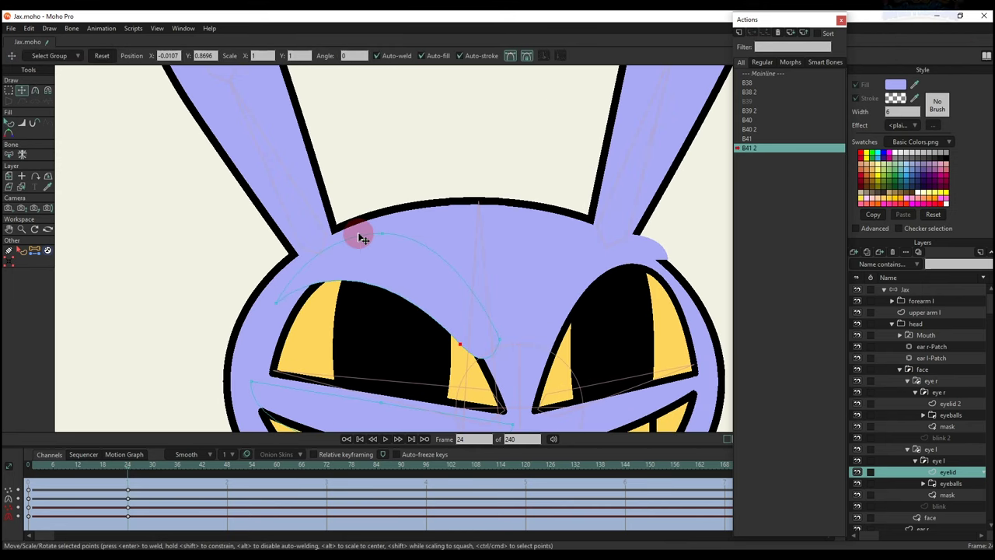
{"action": "left_click", "coordinate": [361, 238], "text": "shift"}
Key a transparent stroke at frame 3 and an opaque black stroke at frame 4 on eye l's upper eyelid
{"action": "left_click", "coordinate": [43, 467]}
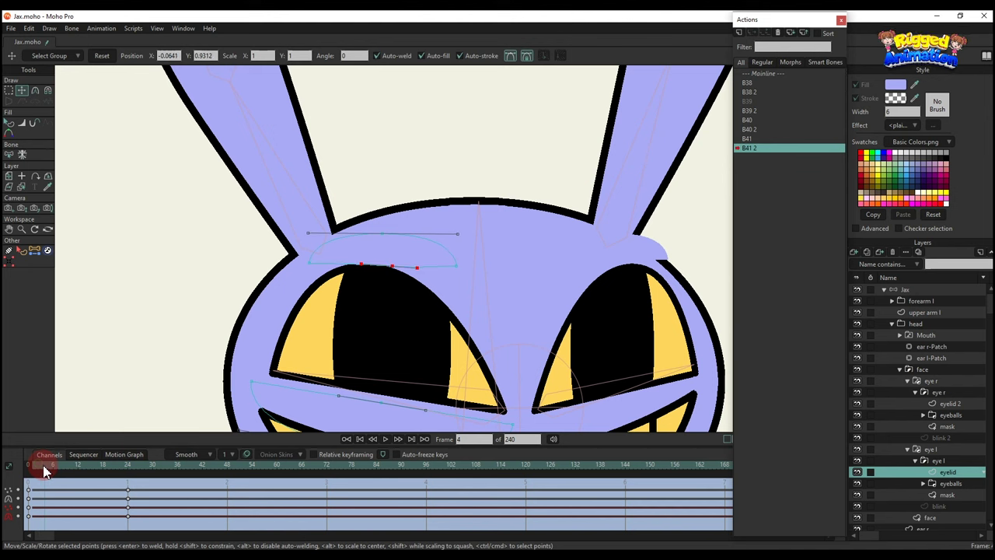
{"action": "key", "text": "q"}
{"action": "left_click", "coordinate": [120, 57]}
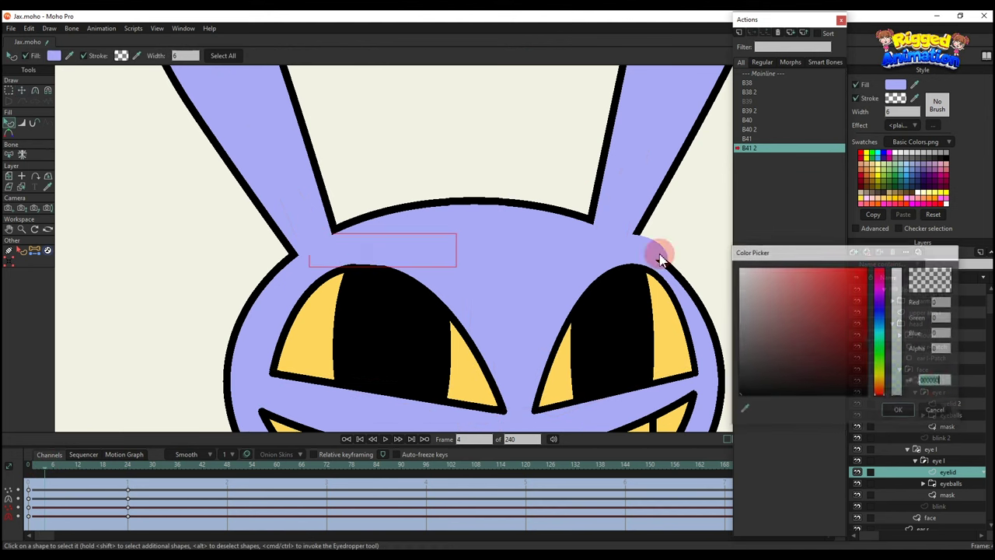
{"action": "left_click", "coordinate": [903, 410]}
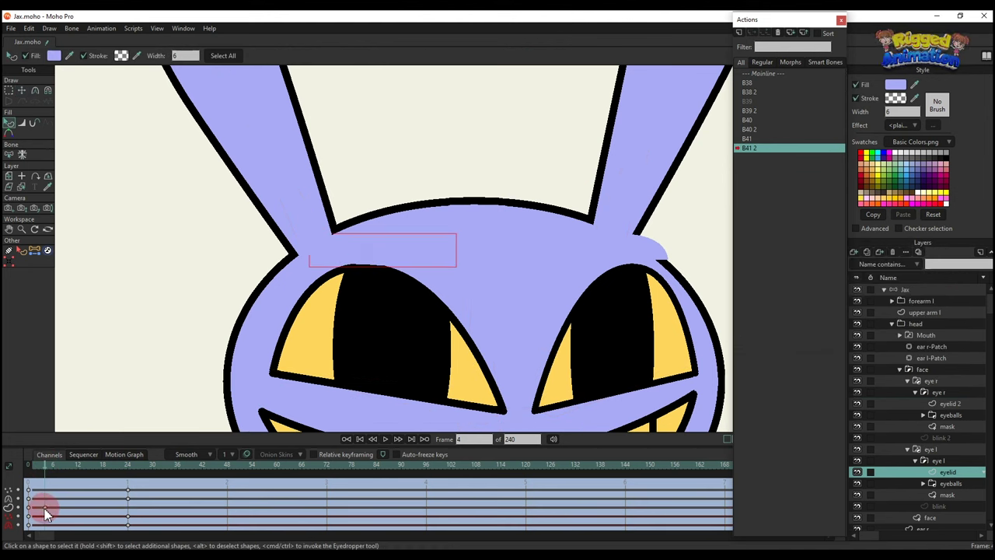
{"action": "left_click", "coordinate": [121, 58]}
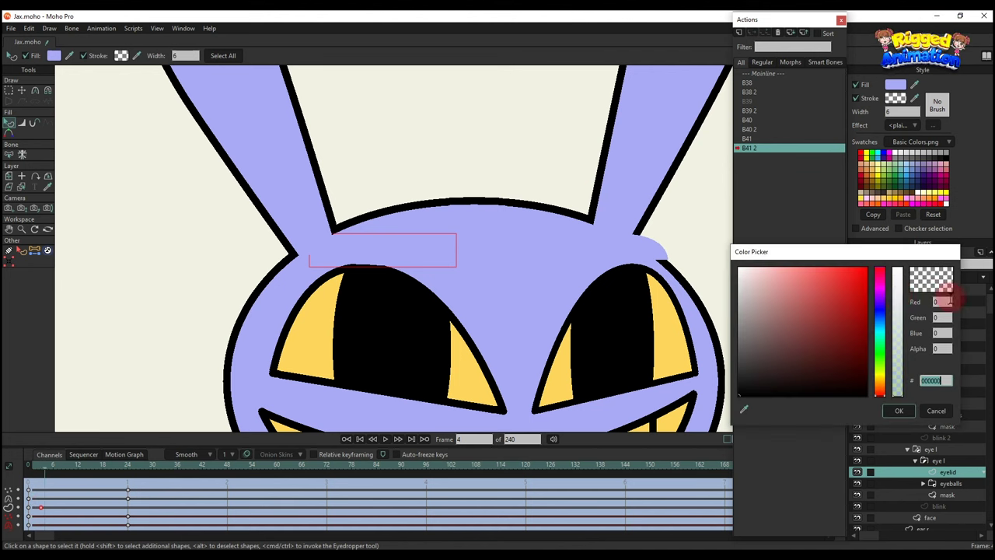
{"action": "left_click_drag", "start_coordinate": [902, 301], "coordinate": [903, 378]}
{"action": "left_click", "coordinate": [899, 410]}
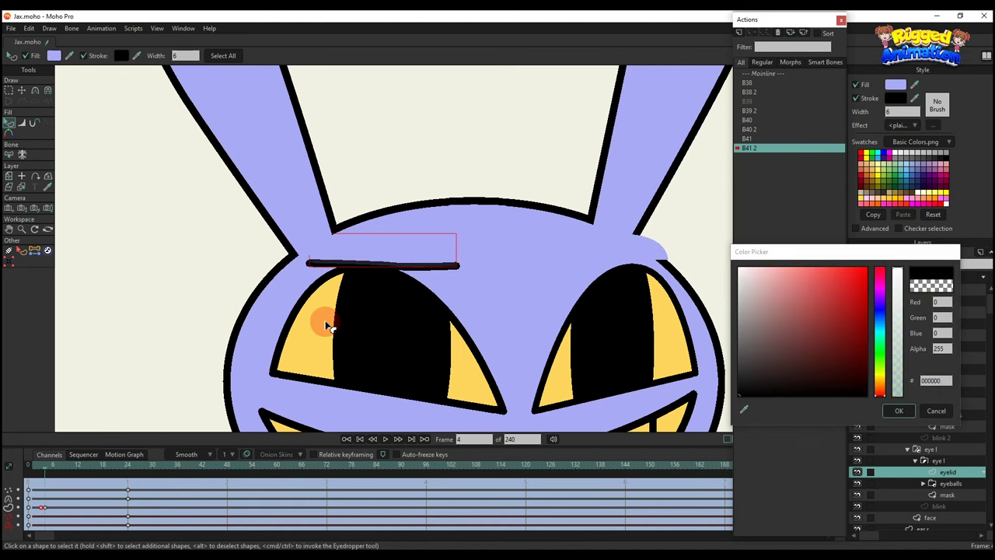
{"action": "scroll", "coordinate": [317, 298], "scroll_direction": "down", "scroll_amount": 3}
{"action": "scroll", "coordinate": [73, 484], "scroll_direction": "down", "scroll_amount": 1}
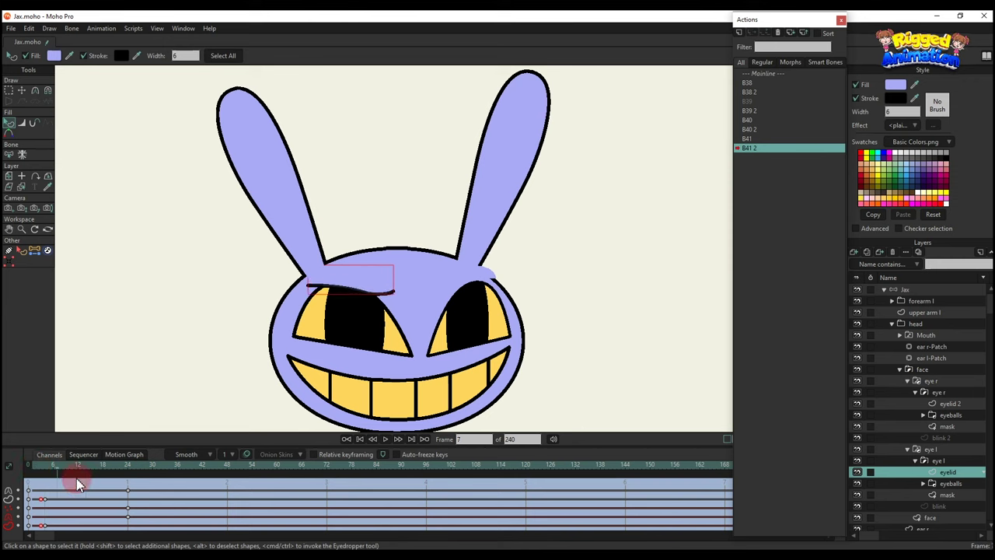
Refine the inner end of eye l's upper eyelid curve at frame 24 and preview the B41 2 motion
{"action": "left_click", "coordinate": [134, 491]}
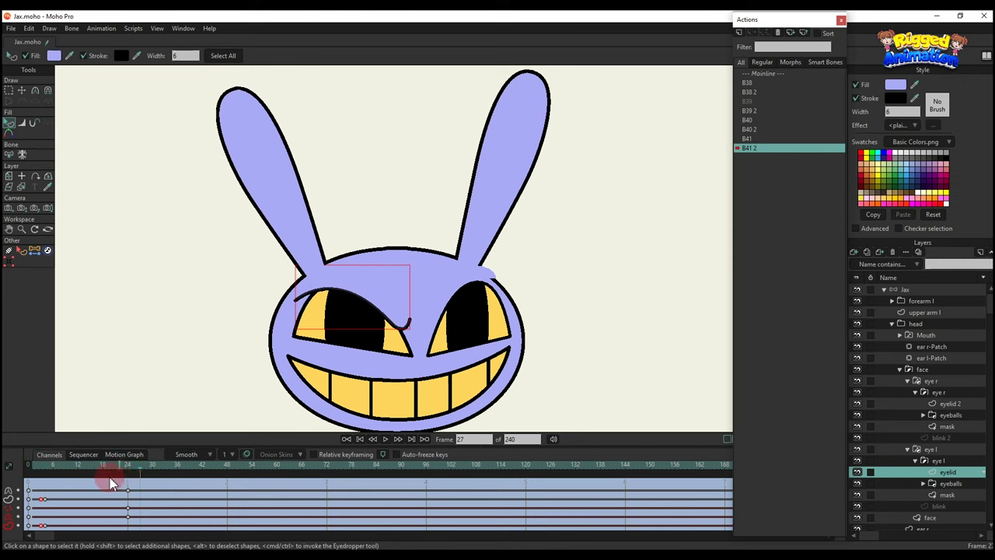
{"action": "left_click", "coordinate": [128, 471]}
{"action": "key", "text": "t"}
{"action": "scroll", "coordinate": [410, 325], "scroll_direction": "up", "scroll_amount": 2}
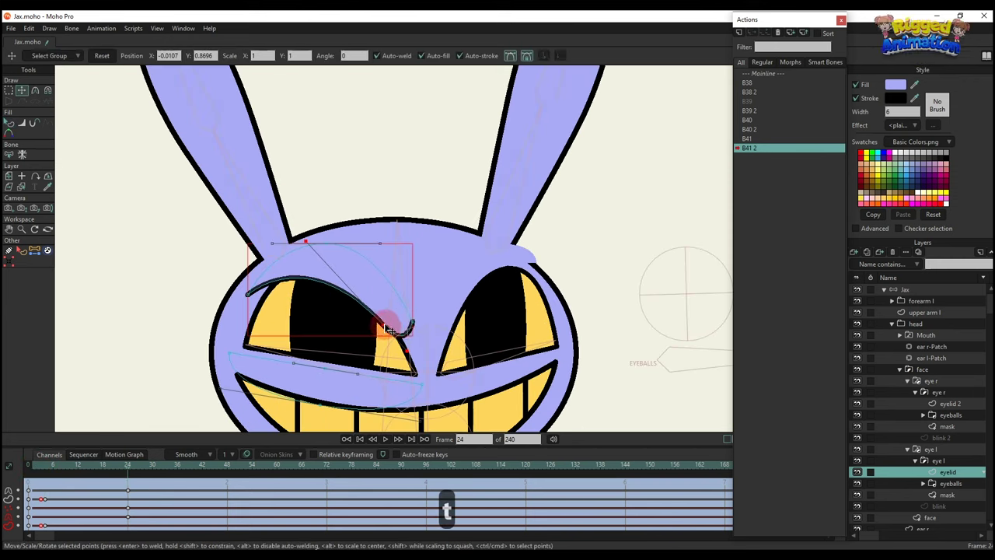
{"action": "left_click_drag", "start_coordinate": [410, 323], "coordinate": [392, 334]}
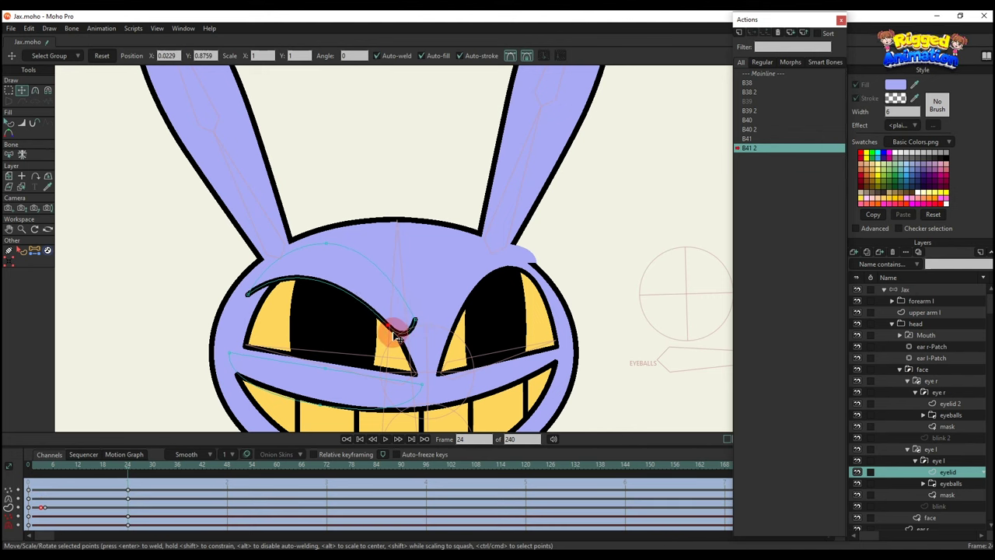
{"action": "key", "text": "q"}
{"action": "scroll", "coordinate": [404, 338], "scroll_direction": "down", "scroll_amount": 2}
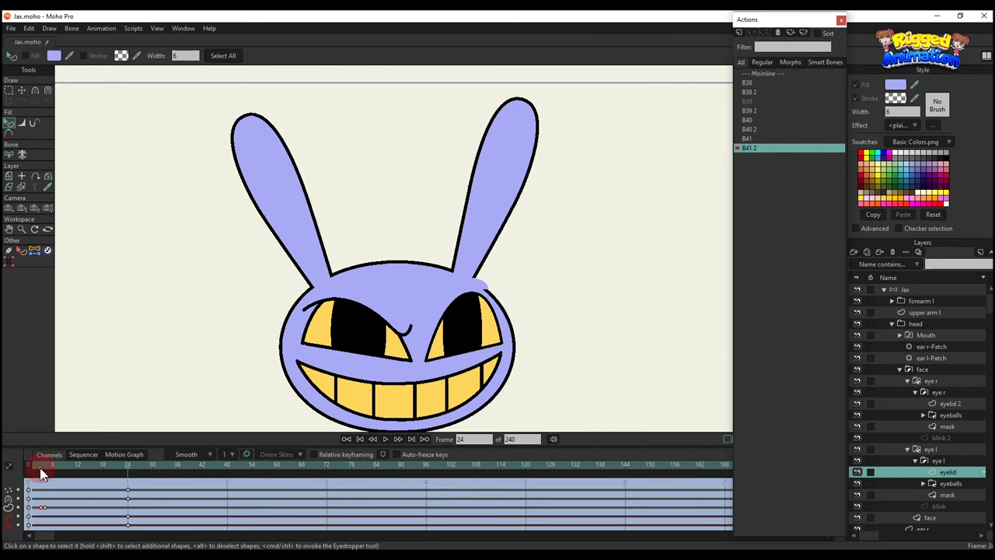
{"action": "left_click_drag", "start_coordinate": [43, 474], "coordinate": [41, 448]}
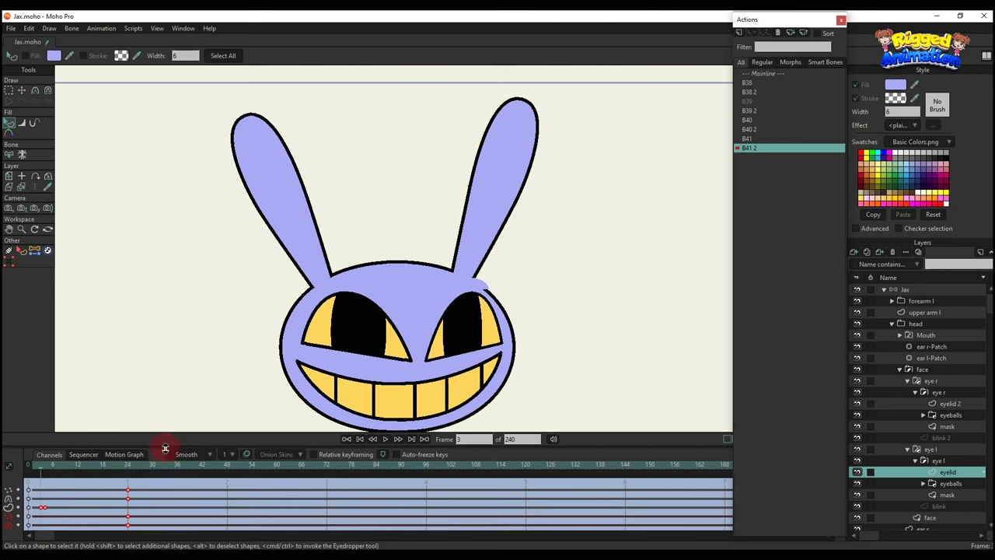
Copy the keyframes of eye l's eyelid to eye r's eyelid 2 layer at frame 3 and preview both eyes
{"action": "key", "text": "ctrl+c"}
{"action": "left_click", "coordinate": [480, 291]}
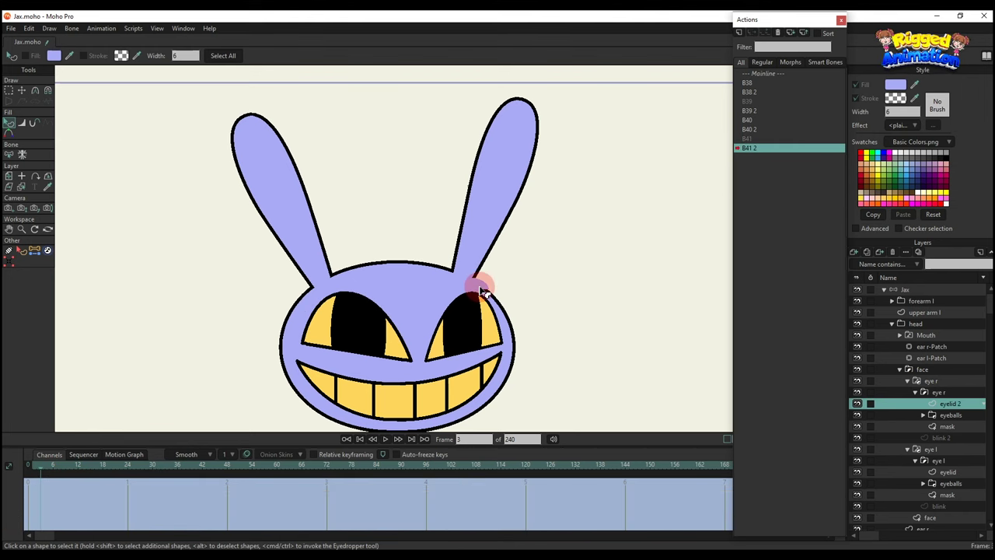
{"action": "key", "text": "ctrl+v"}
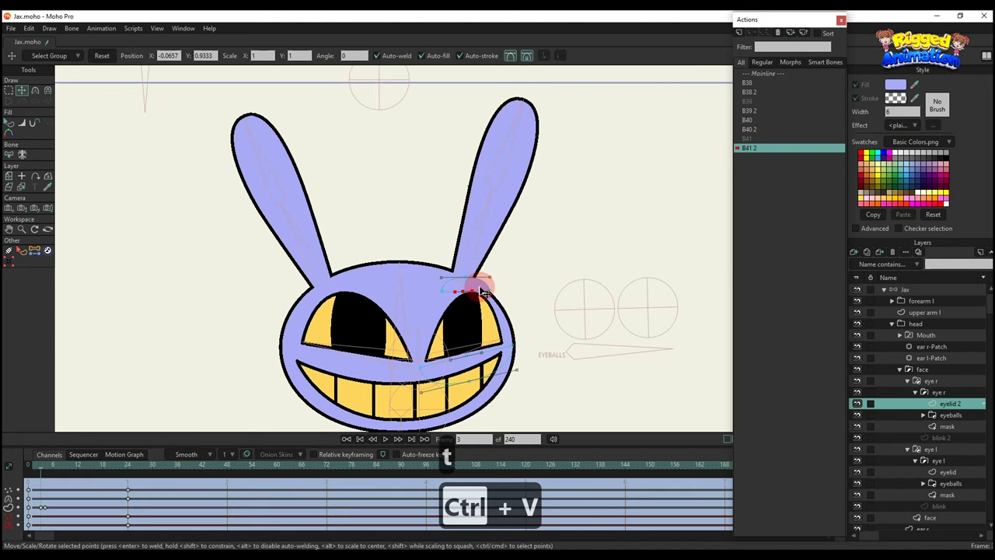
{"action": "key", "text": "q"}
{"action": "left_click_drag", "start_coordinate": [34, 472], "coordinate": [156, 495]}
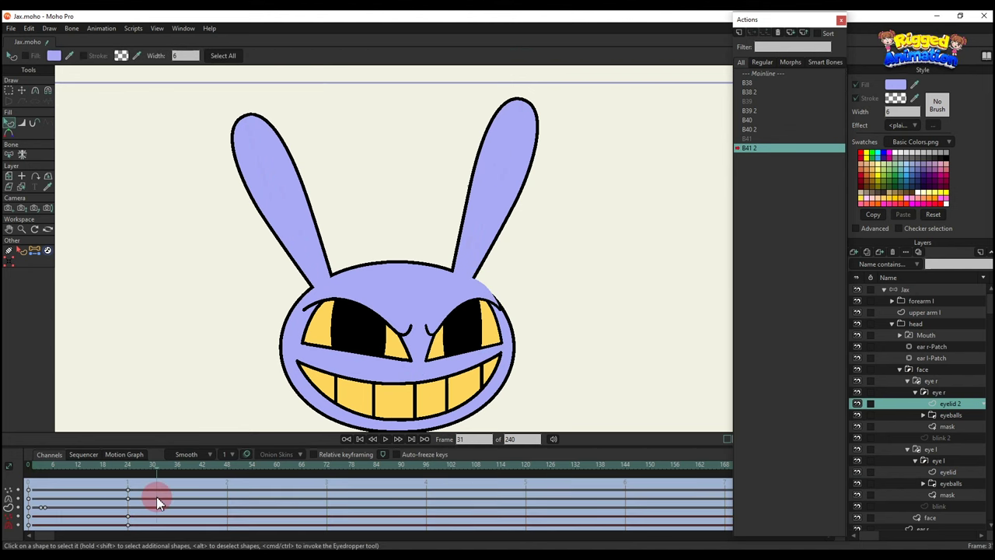
{"action": "scroll", "coordinate": [438, 289], "scroll_direction": "down", "scroll_amount": 4}
Return to the mainline and place a copy of the circular control bone on the Jax layer, above the character's right-hand ear
{"action": "double_click", "coordinate": [755, 73]}
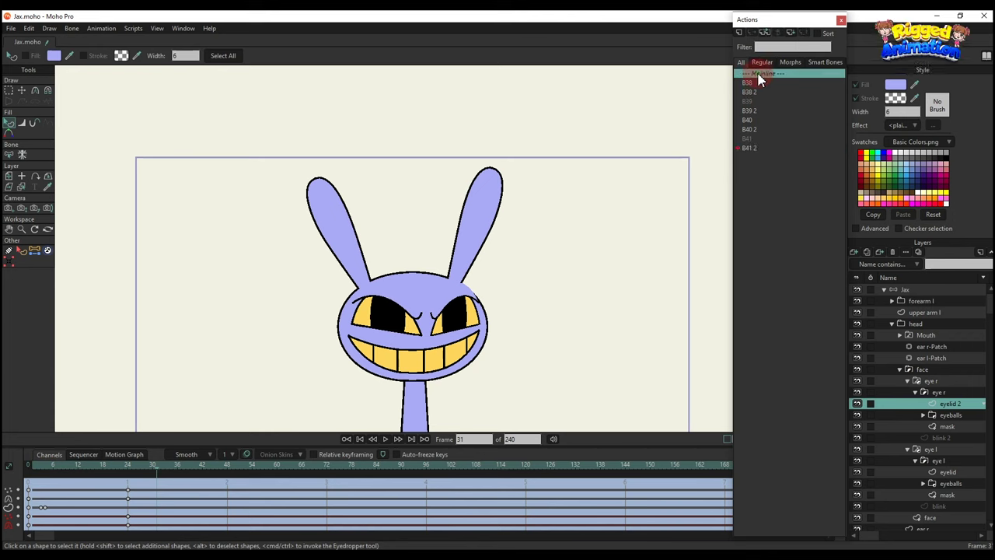
{"action": "left_click", "coordinate": [927, 290]}
{"action": "scroll", "coordinate": [497, 252], "scroll_direction": "down", "scroll_amount": 2}
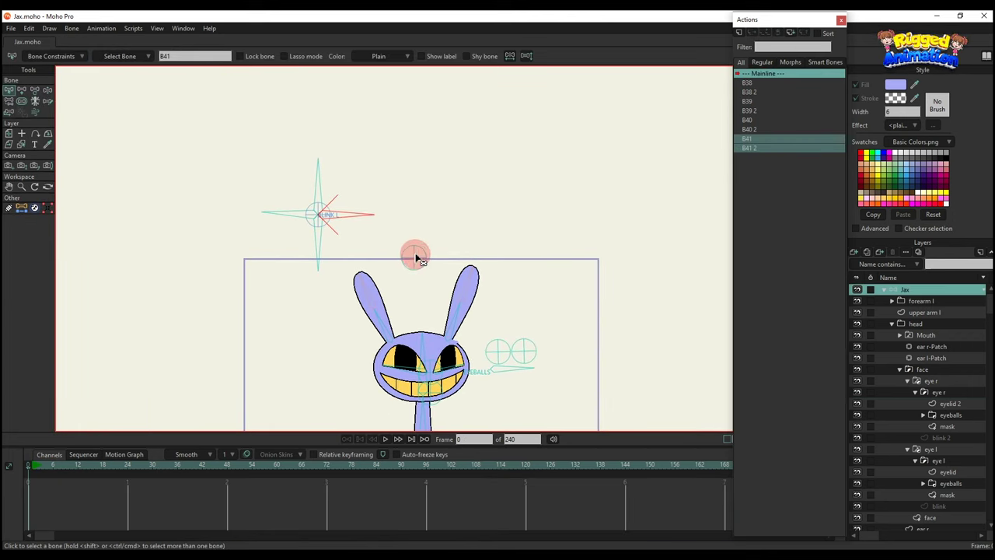
{"action": "left_click", "coordinate": [415, 259]}
{"action": "left_click_drag", "start_coordinate": [491, 235], "coordinate": [471, 249]}
Draw four bones outward from the centre of the new circular bone, pointing up, left, down and right
{"action": "key", "text": "a"}
{"action": "scroll", "coordinate": [493, 236], "scroll_direction": "up", "scroll_amount": 1}
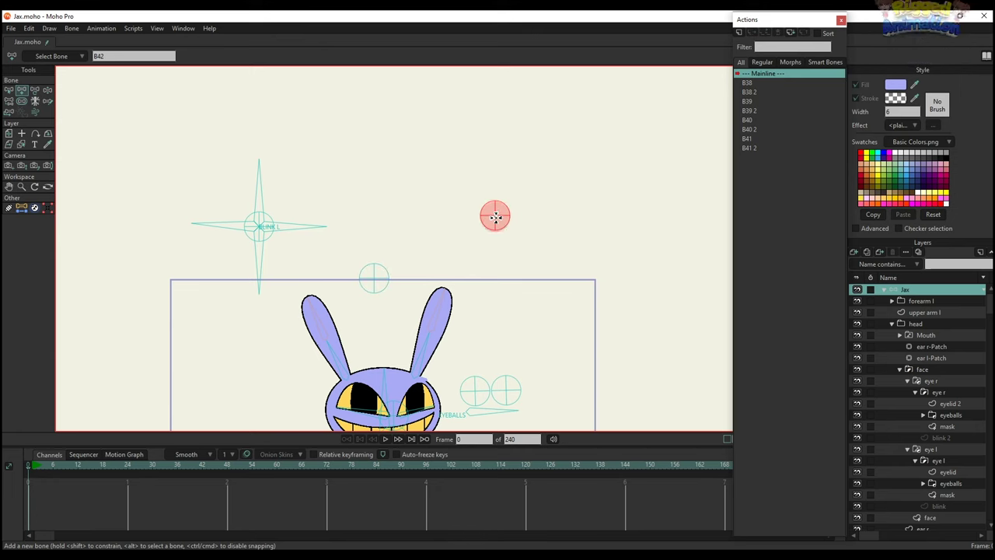
{"action": "left_click_drag", "start_coordinate": [495, 216], "coordinate": [496, 158]}
{"action": "key", "text": "b"}
{"action": "key", "text": "a"}
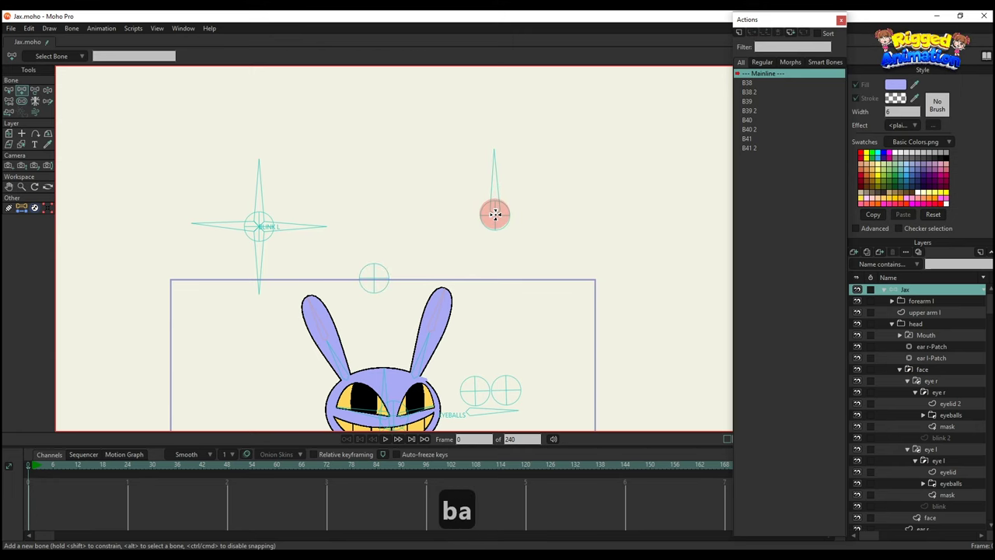
{"action": "key", "text": "a"}
{"action": "left_click_drag", "start_coordinate": [497, 216], "coordinate": [433, 214]}
{"action": "key", "text": "b"}
{"action": "key", "text": "a"}
{"action": "left_click_drag", "start_coordinate": [494, 214], "coordinate": [497, 270]}
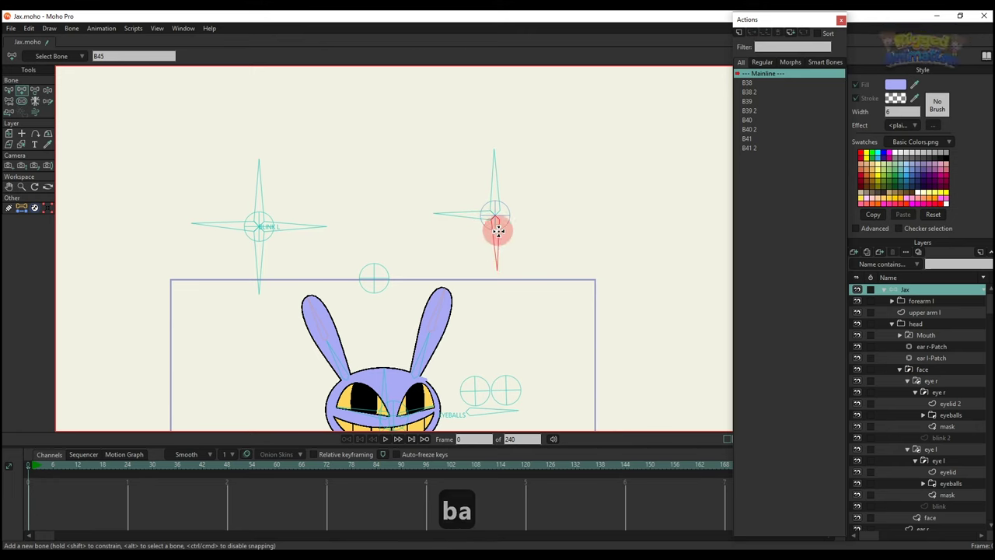
{"action": "key", "text": "b"}
{"action": "left_click", "coordinate": [505, 218]}
{"action": "key", "text": "a"}
{"action": "left_click_drag", "start_coordinate": [495, 216], "coordinate": [556, 215]}
{"action": "key", "text": "b"}
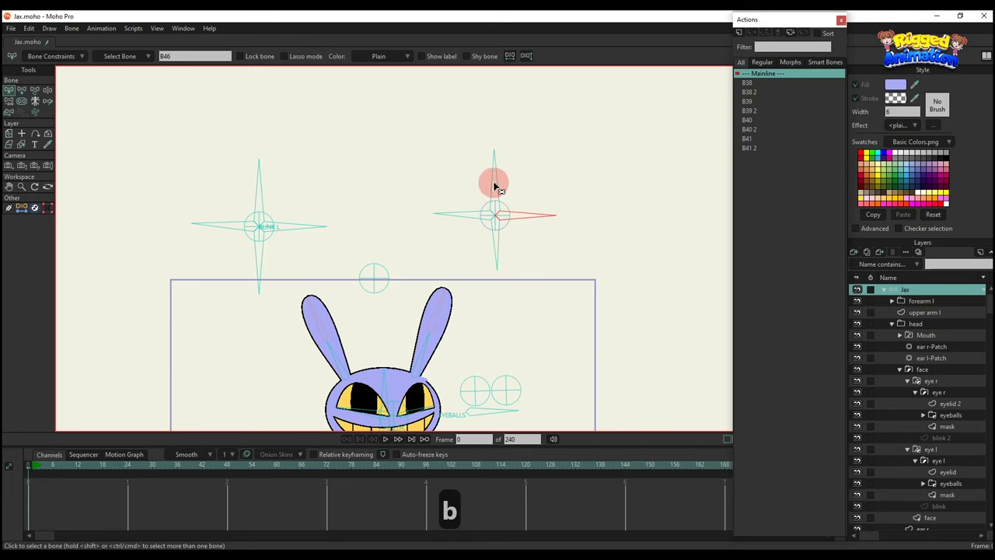
Select the four new cross-shaped control bones together and set their length to 0.23
{"action": "left_click", "coordinate": [495, 183], "text": "shift"}
{"action": "left_click", "coordinate": [459, 214], "text": "shift"}
{"action": "left_click", "coordinate": [495, 232], "text": "shift"}
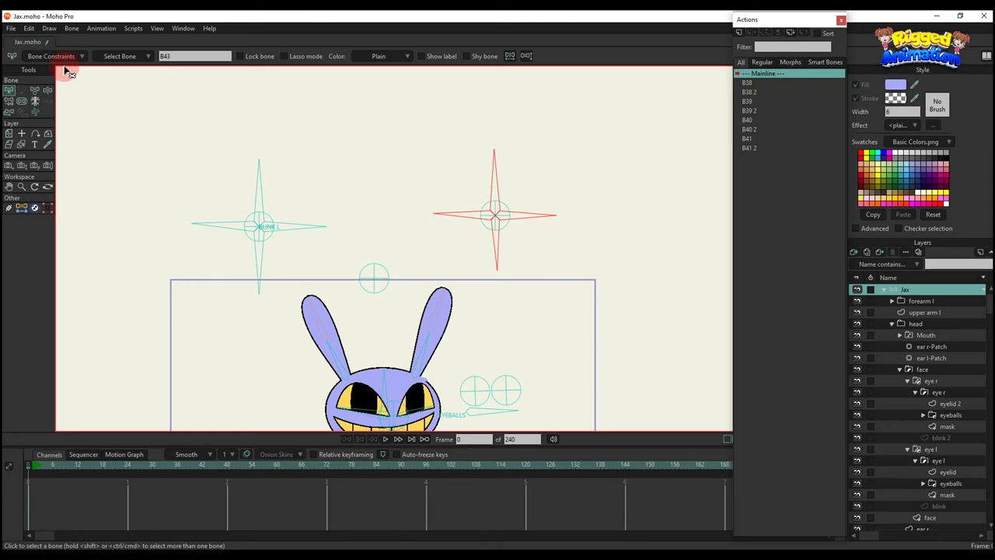
{"action": "key", "text": "t"}
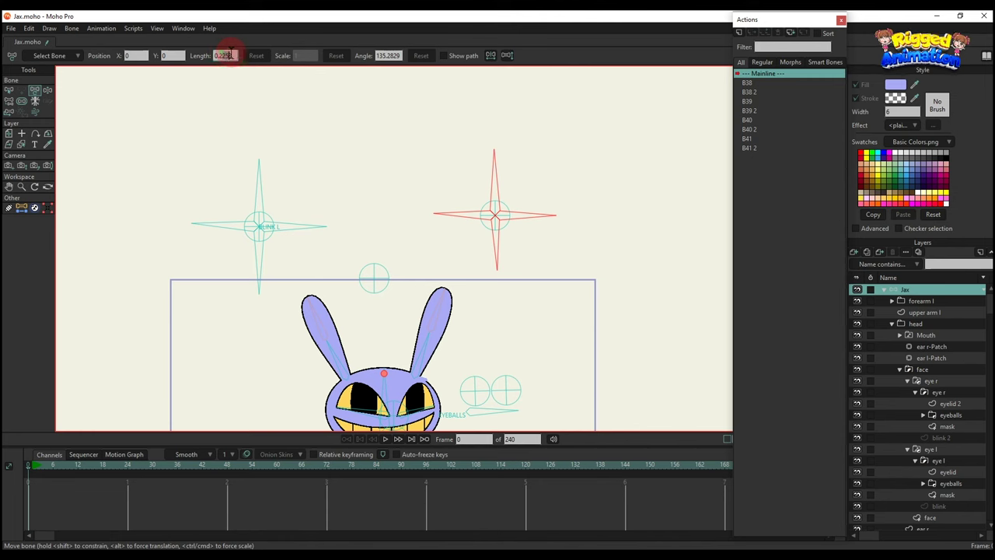
{"action": "key", "text": "Return"}
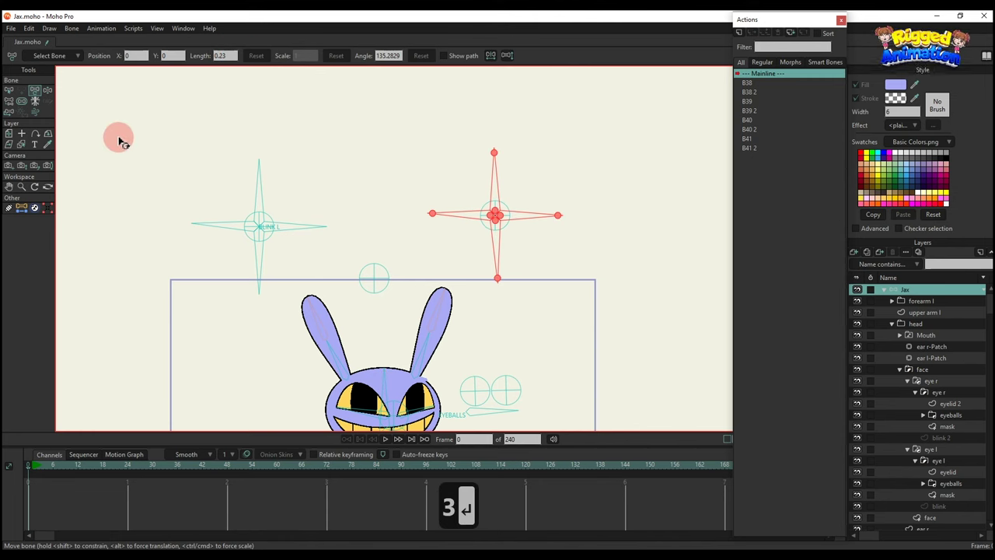
Constrain the angles of the four selected bones to between -45 and 45 degrees
{"action": "left_click", "coordinate": [10, 92]}
{"action": "left_click", "coordinate": [69, 57]}
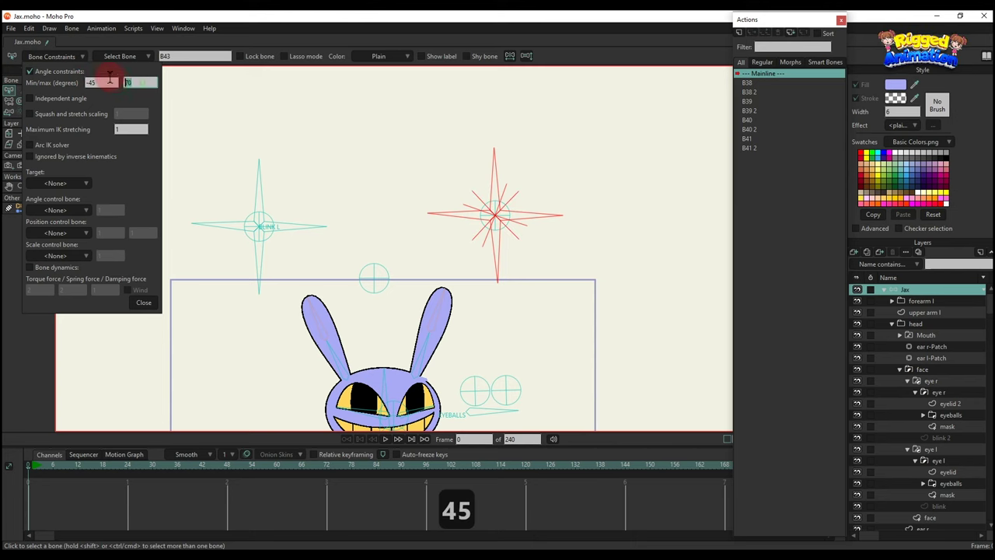
{"action": "left_click", "coordinate": [144, 302]}
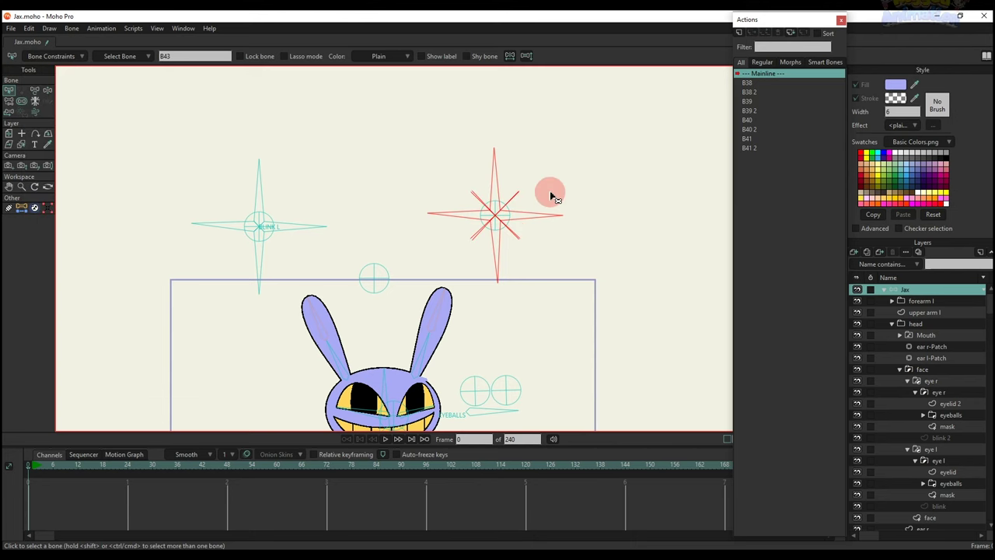
Rename the circular bone at the centre of the new control cross as BLINK R
{"action": "left_click", "coordinate": [491, 183]}
{"action": "left_click", "coordinate": [505, 208]}
{"action": "key", "text": "b"}
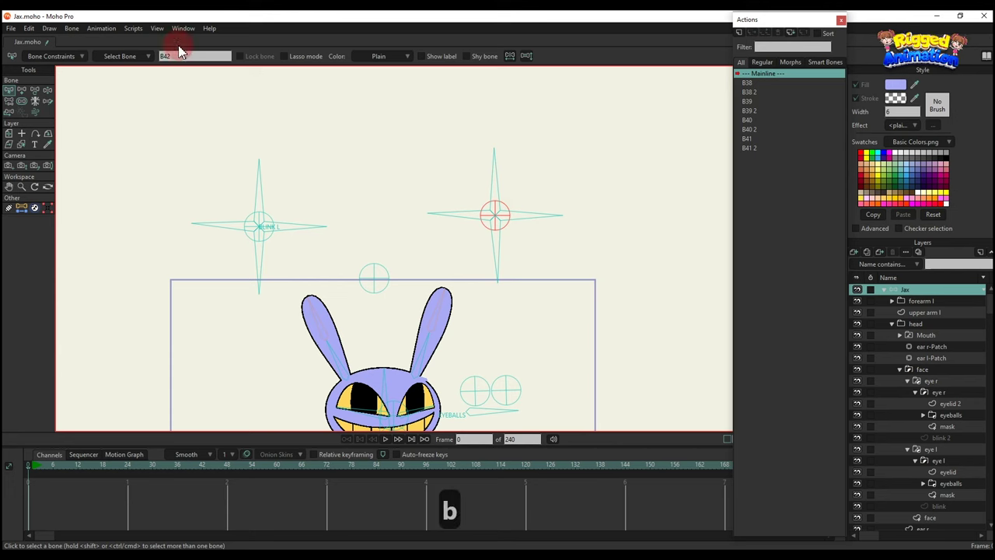
{"action": "type", "text": "BLINK R"}
{"action": "key", "text": "Return"}
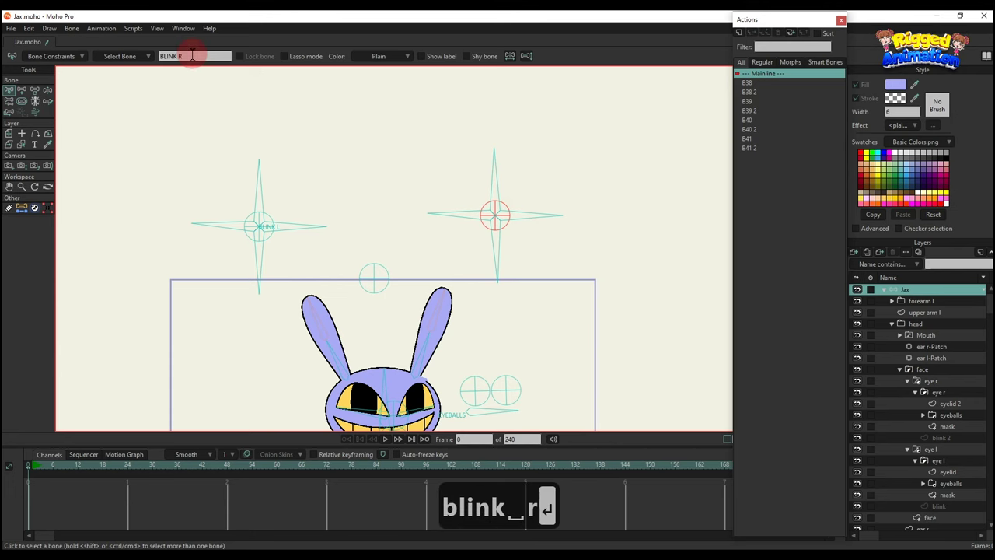
Create a smart bone action for the upward B43 bone and rotate the bone to about 135.9 degrees at frame 24
{"action": "left_click", "coordinate": [496, 170]}
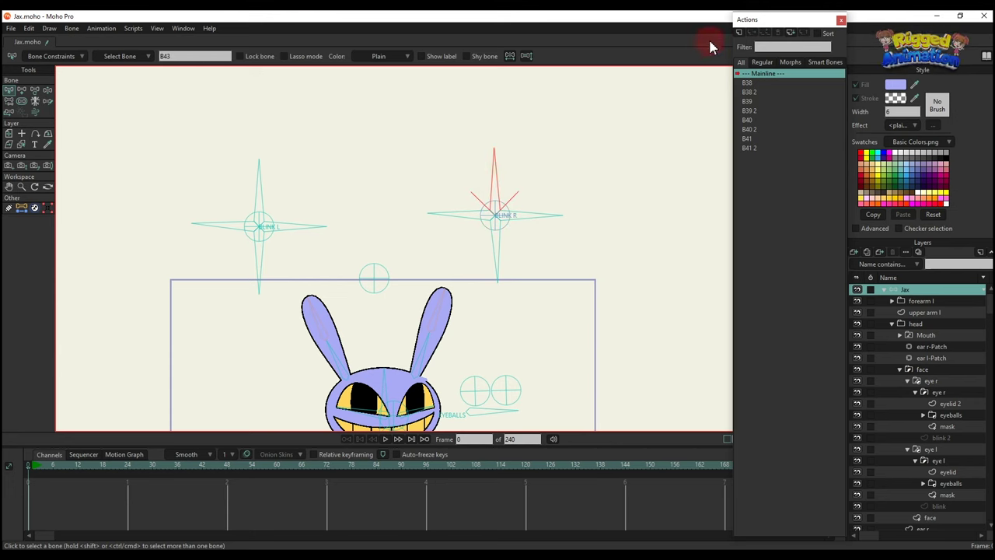
{"action": "left_click", "coordinate": [739, 34]}
{"action": "left_click", "coordinate": [492, 318]}
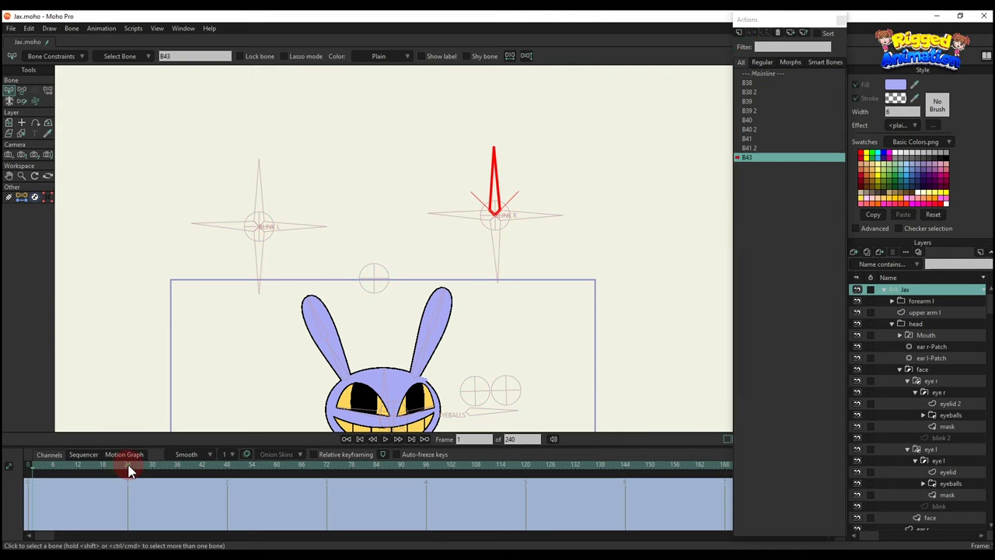
{"action": "key", "text": "t"}
{"action": "left_click", "coordinate": [499, 185]}
{"action": "scroll", "coordinate": [455, 374], "scroll_direction": "up", "scroll_amount": 4}
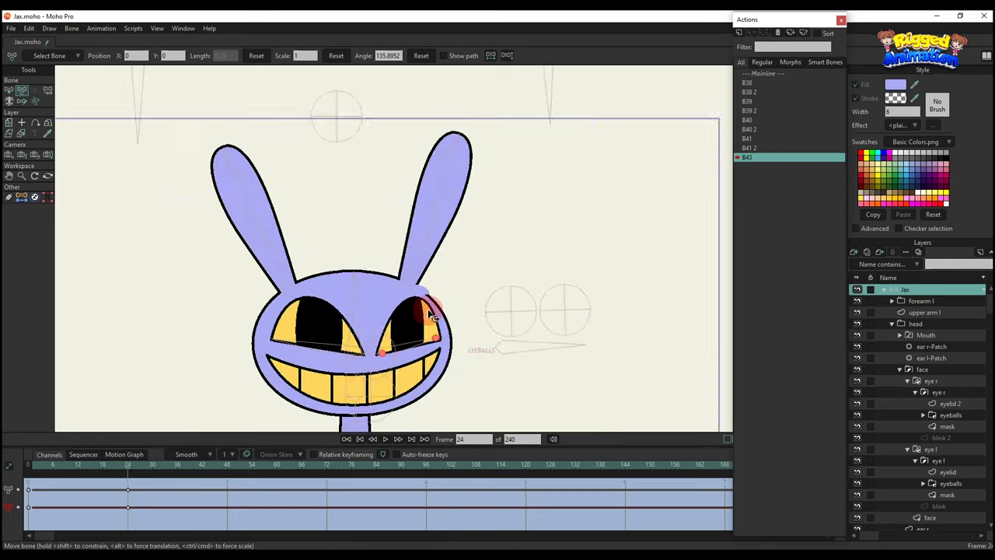
Stretch the eye r and eye l layers taller at frame 24, scaling eye r to about 0.935 in X and 1.365 in Y
{"action": "left_click", "coordinate": [907, 381]}
{"action": "left_click", "coordinate": [929, 381]}
{"action": "left_click", "coordinate": [908, 393]}
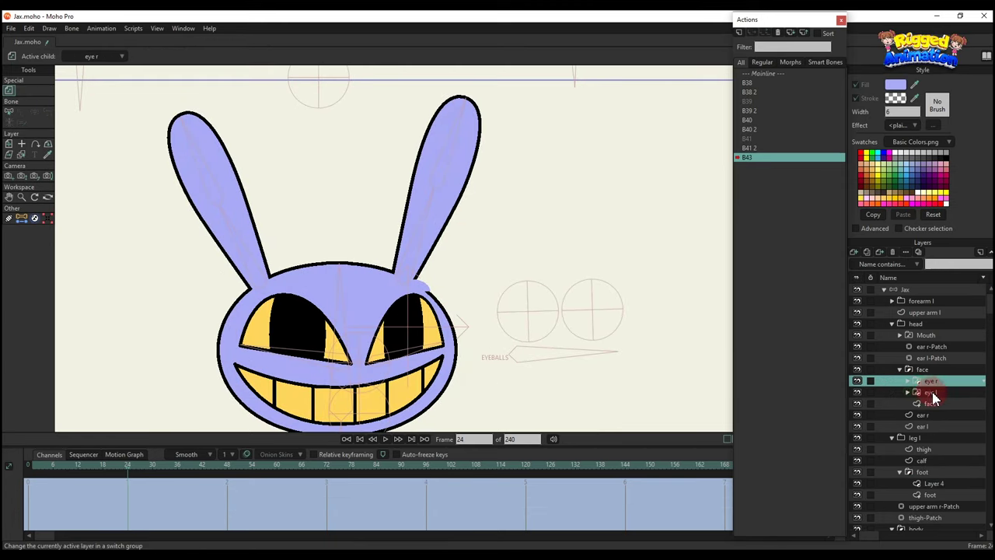
{"action": "left_click", "coordinate": [931, 394], "text": "shift"}
{"action": "left_click_drag", "start_coordinate": [341, 298], "coordinate": [303, 225]}
{"action": "key", "text": "m"}
{"action": "left_click", "coordinate": [944, 393]}
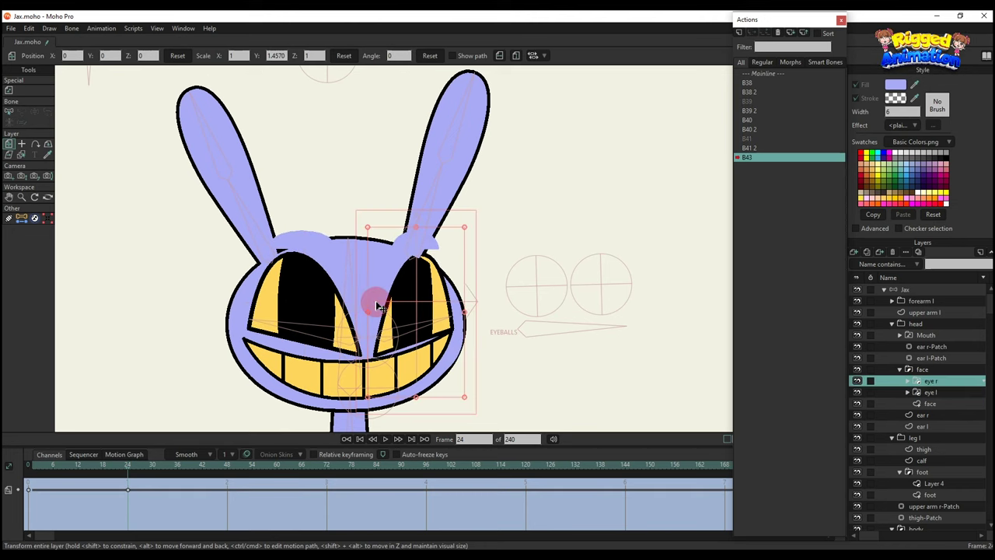
{"action": "left_click_drag", "start_coordinate": [365, 308], "coordinate": [361, 310]}
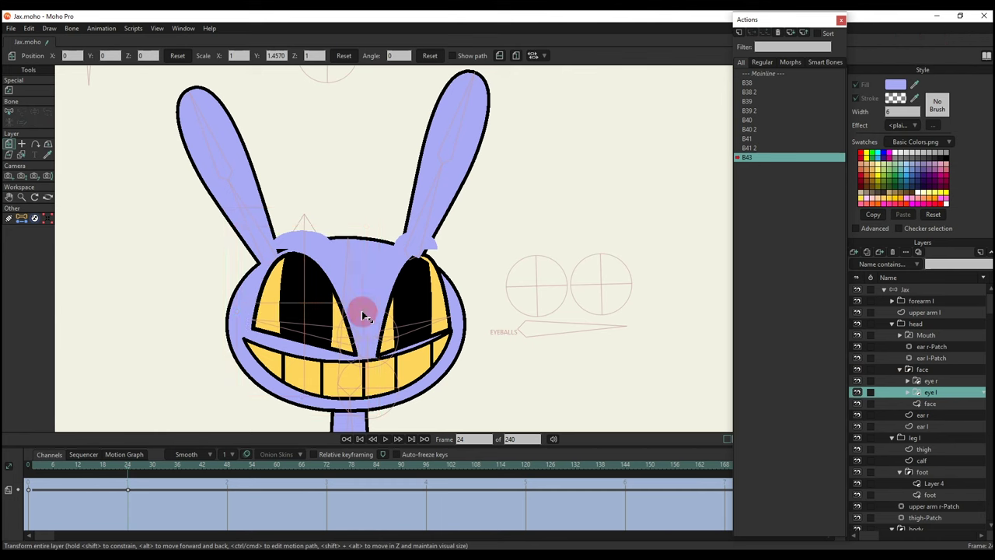
{"action": "left_click", "coordinate": [879, 380], "text": "ctrl"}
{"action": "left_click_drag", "start_coordinate": [414, 230], "coordinate": [415, 231]}
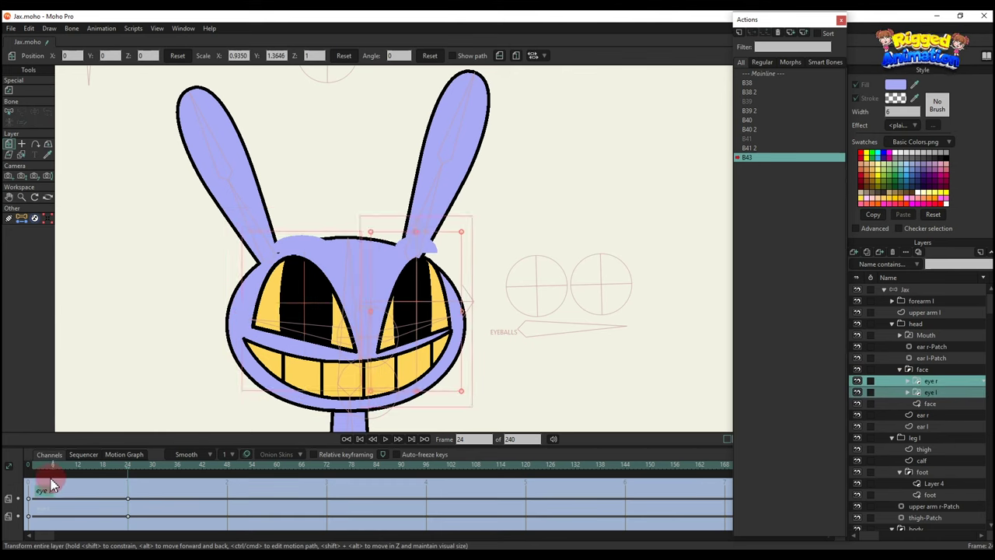
{"action": "left_click_drag", "start_coordinate": [50, 476], "coordinate": [130, 467]}
Shrink the eyeballs layers of both eyes uniformly at frame 24, to about 0.257 in eye r and 0.262 in eye l
{"action": "left_click", "coordinate": [908, 382]}
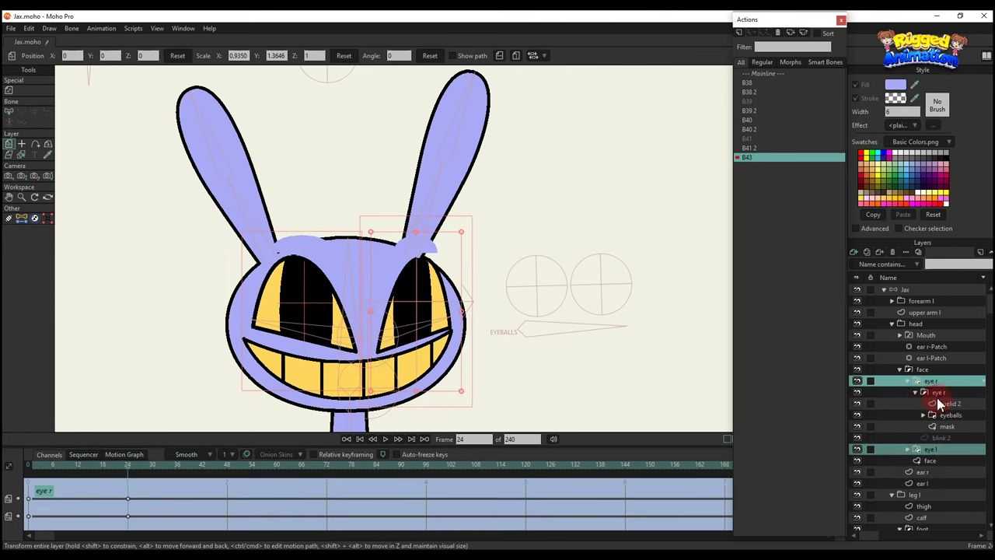
{"action": "left_click", "coordinate": [941, 415]}
{"action": "scroll", "coordinate": [384, 308], "scroll_direction": "down", "scroll_amount": 6}
{"action": "key", "text": "m"}
{"action": "scroll", "coordinate": [384, 309], "scroll_direction": "up", "scroll_amount": 5}
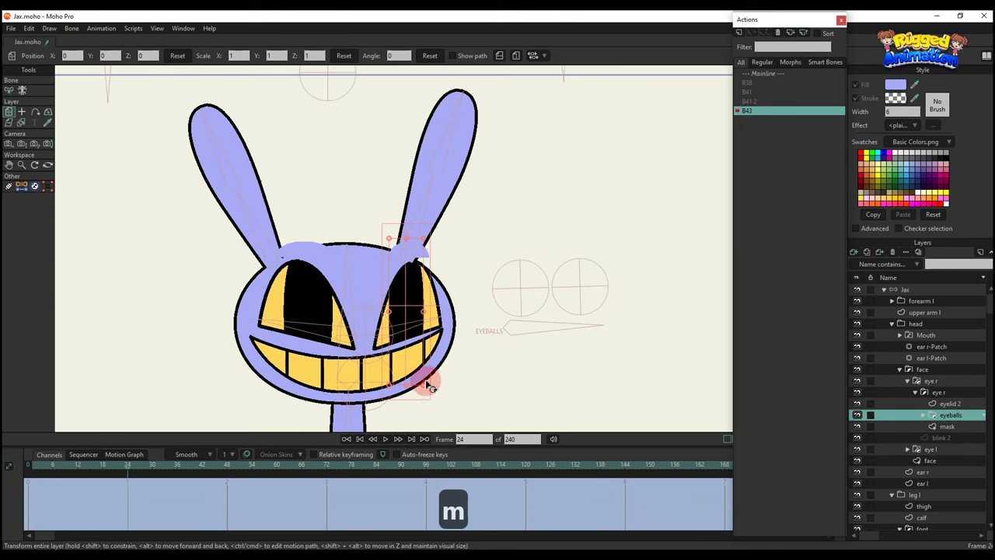
{"action": "left_click_drag", "start_coordinate": [427, 382], "coordinate": [403, 353]}
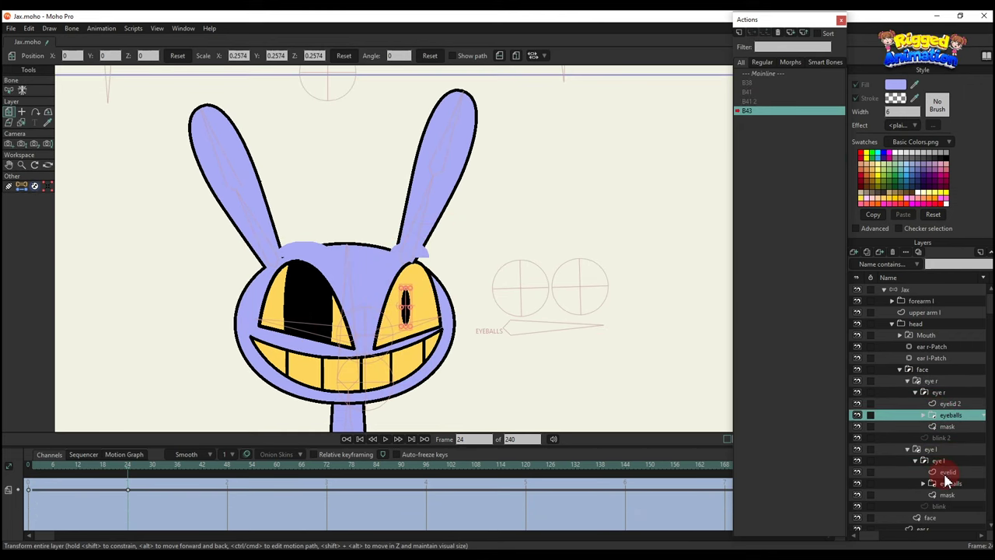
{"action": "left_click", "coordinate": [947, 483]}
{"action": "left_click_drag", "start_coordinate": [332, 388], "coordinate": [314, 353]}
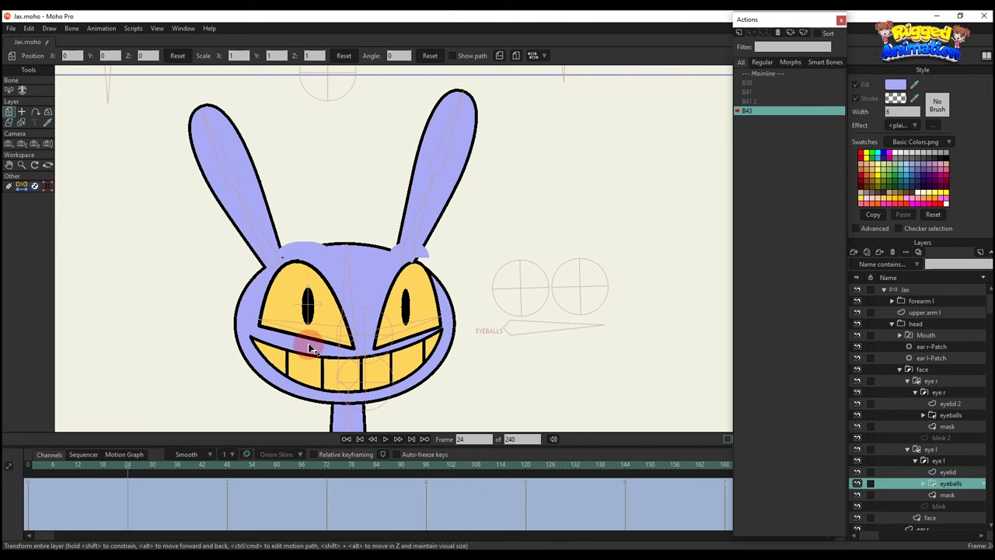
{"action": "scroll", "coordinate": [347, 341], "scroll_direction": "down", "scroll_amount": 2}
{"action": "left_click_drag", "start_coordinate": [61, 469], "coordinate": [156, 470]}
Return to the mainline at frame 0 with the Jax bone layer selected, and save the file
{"action": "left_click", "coordinate": [765, 73]}
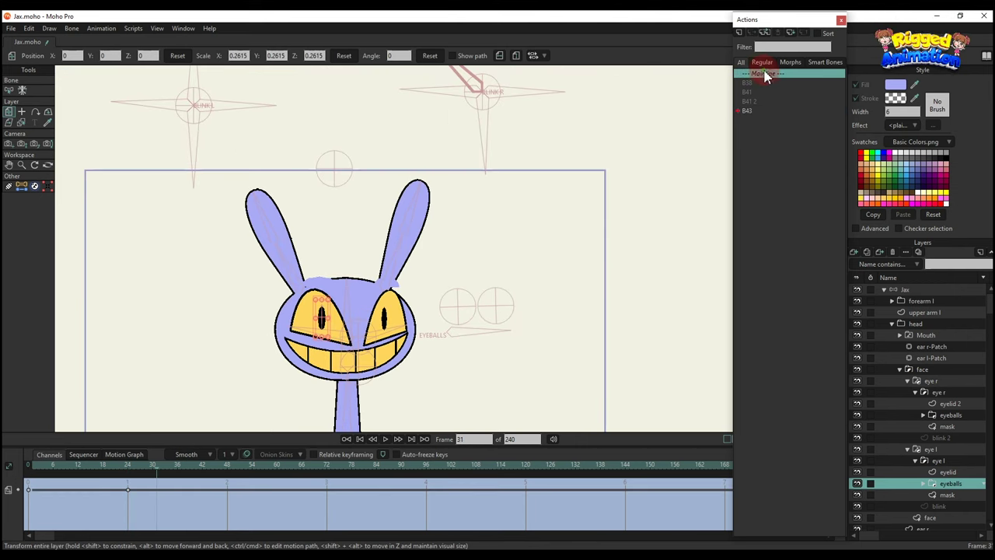
{"action": "double_click", "coordinate": [764, 73]}
{"action": "left_click", "coordinate": [913, 290]}
{"action": "scroll", "coordinate": [564, 260], "scroll_direction": "down", "scroll_amount": 2}
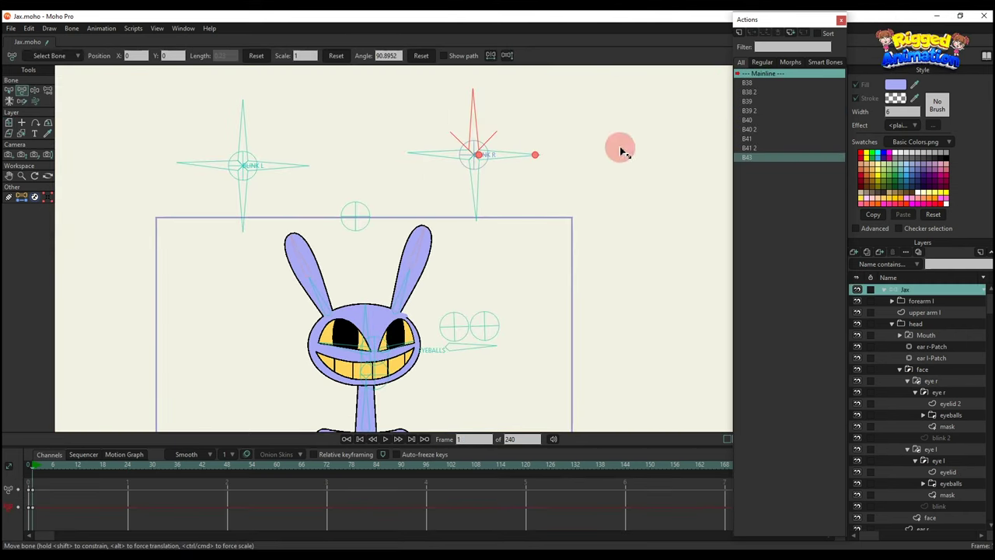
{"action": "key", "text": "BackSpace"}
{"action": "left_click_drag", "start_coordinate": [33, 468], "coordinate": [6, 466]}
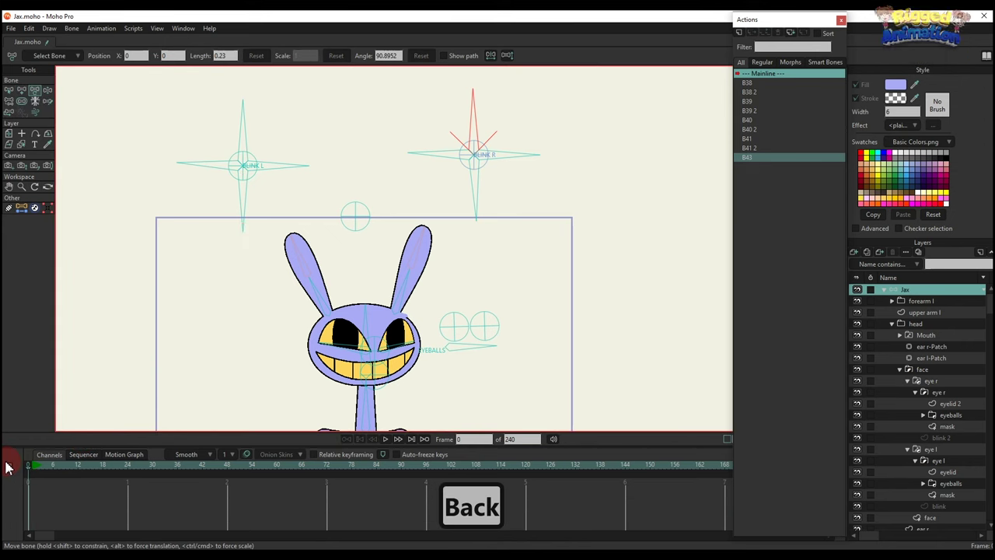
{"action": "key", "text": "ctrl+s"}
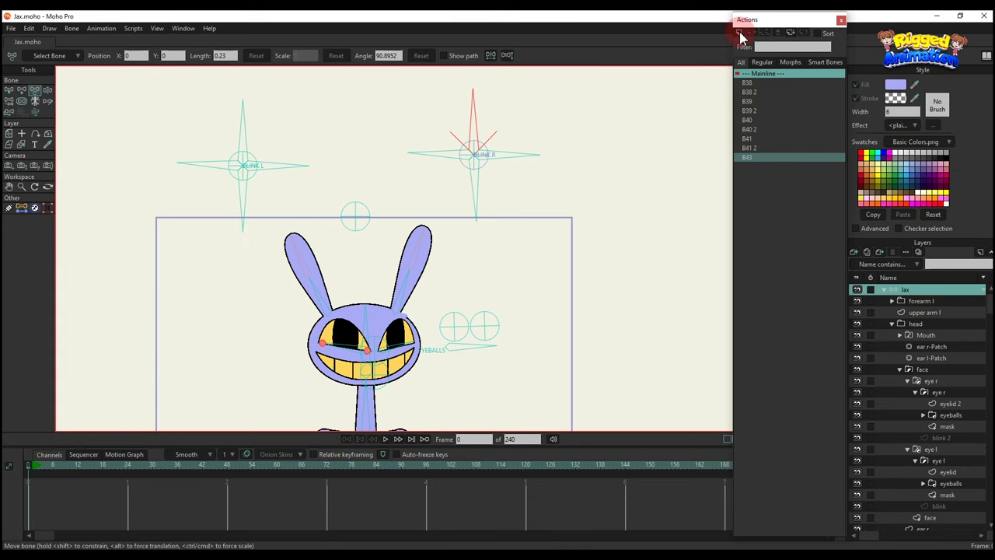
Create the second smart bone action, B43 2, and rotate the upward BLINK R bone to about 45.9 degrees at frame 24
{"action": "left_click", "coordinate": [740, 33]}
{"action": "left_click", "coordinate": [500, 320]}
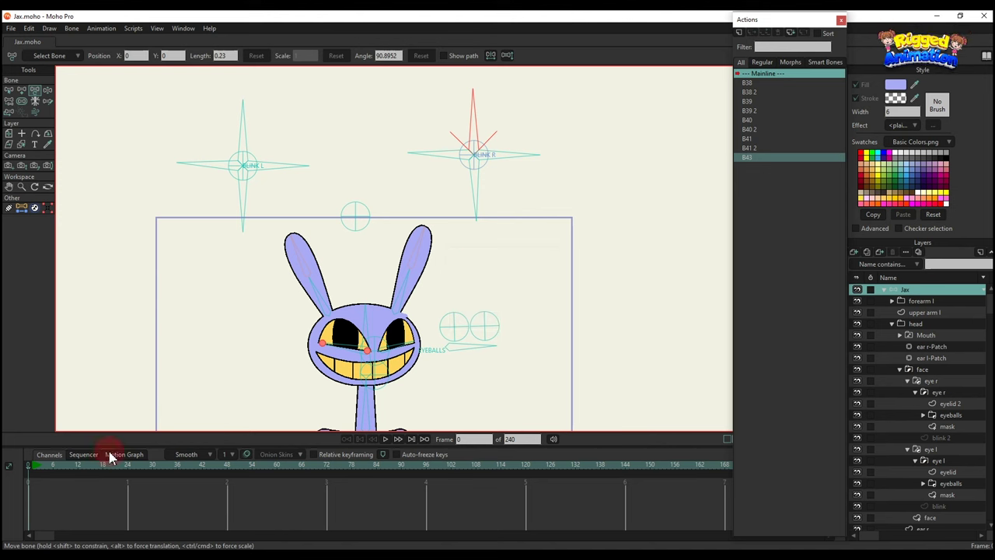
{"action": "left_click", "coordinate": [127, 470]}
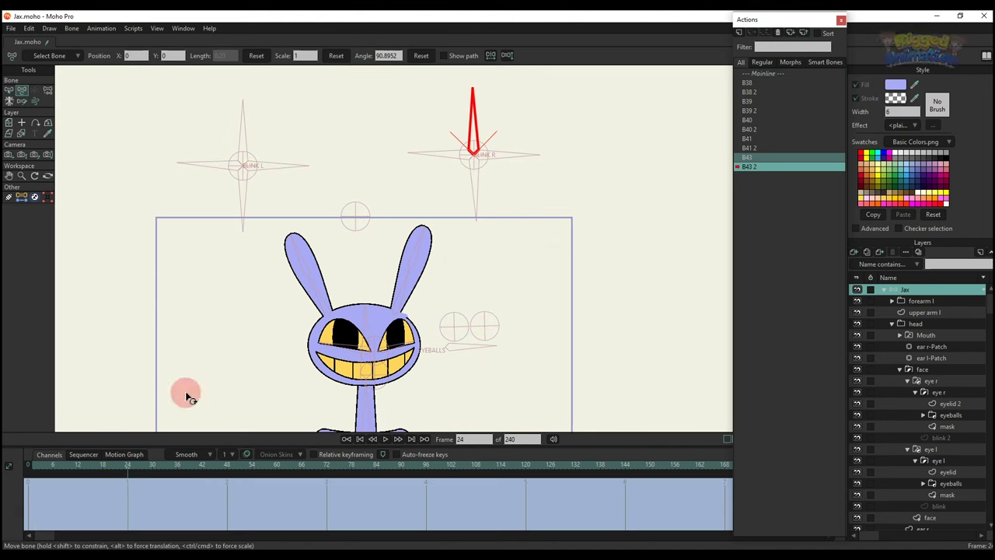
{"action": "key", "text": "t"}
{"action": "left_click_drag", "start_coordinate": [467, 117], "coordinate": [517, 108]}
Lower and widen the upper lid's edge in the eyelid layer of eye l at frame 24
{"action": "scroll", "coordinate": [411, 334], "scroll_direction": "up", "scroll_amount": 5}
{"action": "left_click_drag", "start_coordinate": [326, 320], "coordinate": [360, 280]}
{"action": "scroll", "coordinate": [361, 281], "scroll_direction": "up", "scroll_amount": 5}
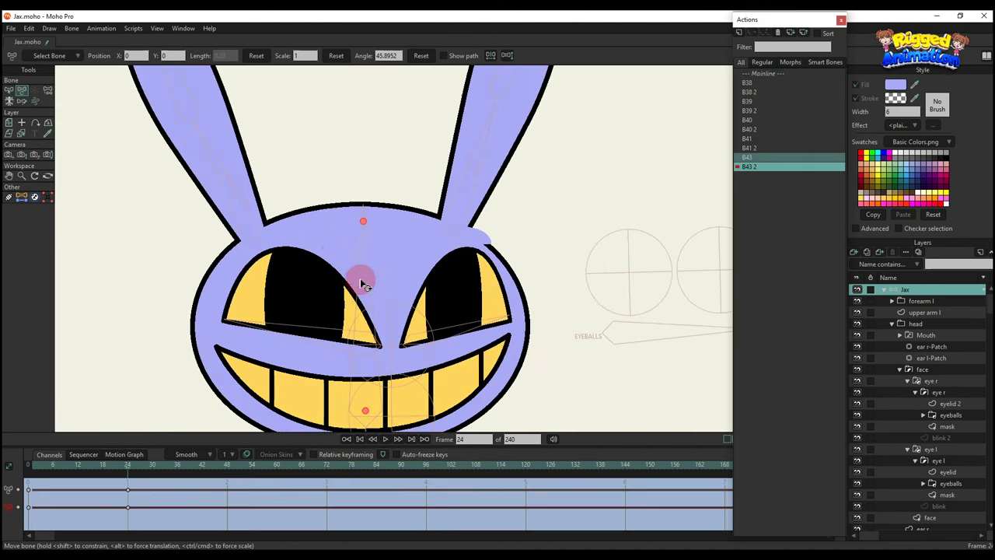
{"action": "right_click", "coordinate": [304, 230], "text": "alt"}
{"action": "key", "text": "g"}
{"action": "left_click_drag", "start_coordinate": [243, 239], "coordinate": [387, 285]}
{"action": "key", "text": "t"}
{"action": "scroll", "coordinate": [296, 252], "scroll_direction": "up", "scroll_amount": 2}
{"action": "left_click_drag", "start_coordinate": [304, 254], "coordinate": [293, 287]}
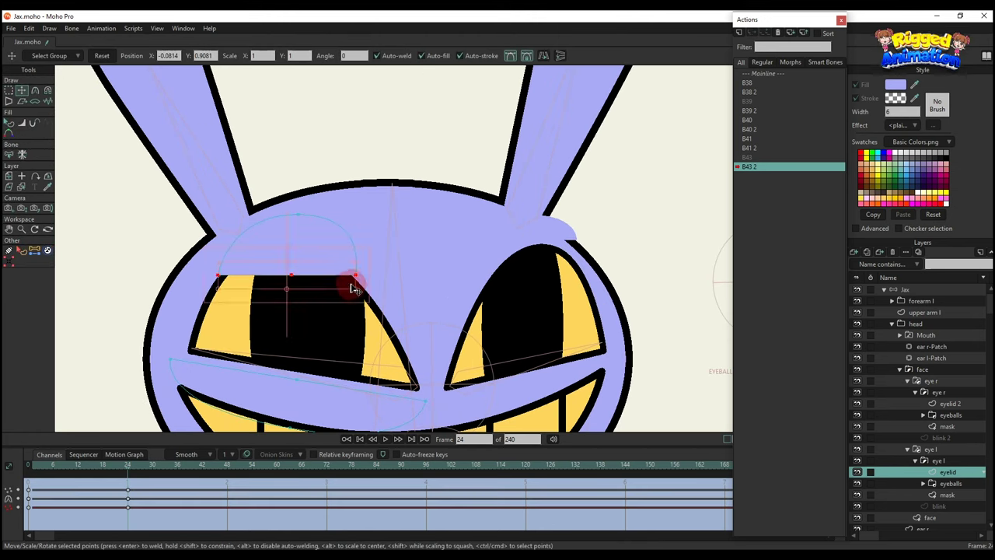
{"action": "left_click_drag", "start_coordinate": [354, 292], "coordinate": [362, 294]}
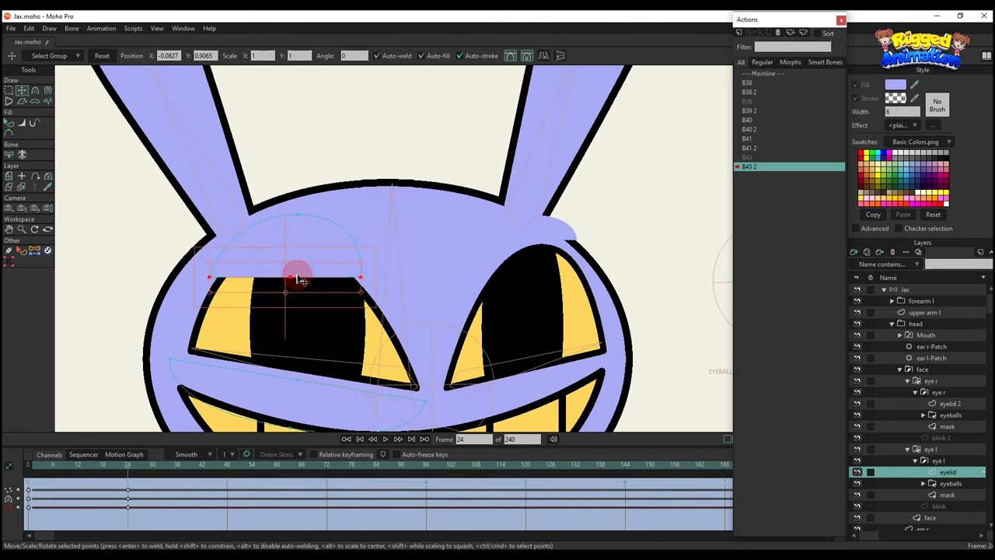
{"action": "left_click_drag", "start_coordinate": [302, 272], "coordinate": [376, 292]}
Slant the upper lid's edge over eye l down toward the nose and round its curvature
{"action": "key", "text": "g"}
{"action": "left_click", "coordinate": [390, 154]}
{"action": "key", "text": "t"}
{"action": "left_click_drag", "start_coordinate": [300, 277], "coordinate": [489, 315]}
{"action": "key", "text": "c"}
{"action": "key", "text": "g"}
{"action": "left_click_drag", "start_coordinate": [193, 247], "coordinate": [396, 313]}
{"action": "key", "text": "t"}
{"action": "left_click_drag", "start_coordinate": [323, 277], "coordinate": [410, 313]}
Raise the lower lid's edge over eye l into a gentle arch, set the curvature to about 0.48, and save the file
{"action": "key", "text": "g"}
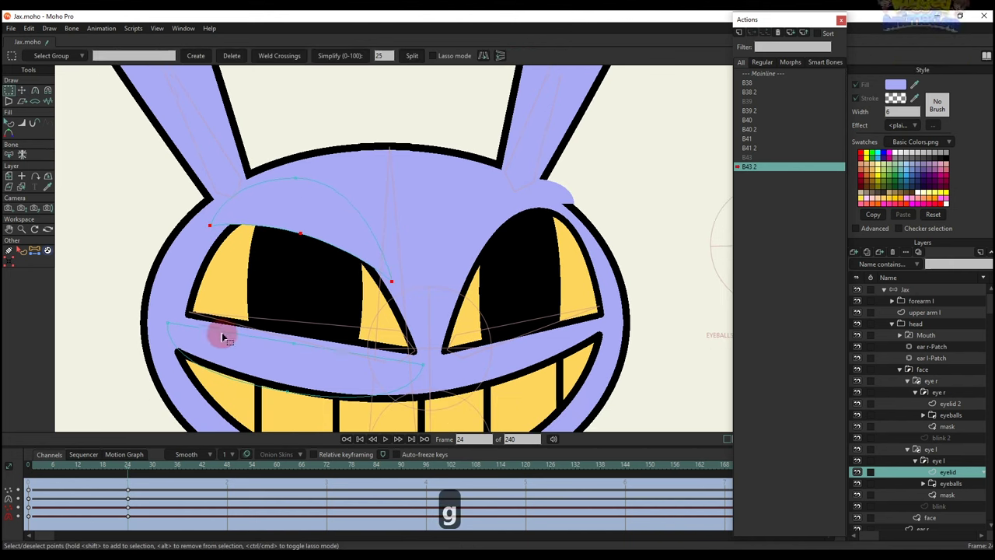
{"action": "left_click_drag", "start_coordinate": [148, 307], "coordinate": [440, 320]}
{"action": "key", "text": "t"}
{"action": "key", "text": "g"}
{"action": "mouse_move", "coordinate": [296, 307]}
{"action": "left_mouse_down"}
{"action": "mouse_move", "coordinate": [314, 335]}
{"action": "mouse_move", "coordinate": [293, 314]}
{"action": "left_mouse_up"}
{"action": "key", "text": "t"}
{"action": "key", "text": "c"}
{"action": "left_click_drag", "start_coordinate": [428, 338], "coordinate": [458, 343]}
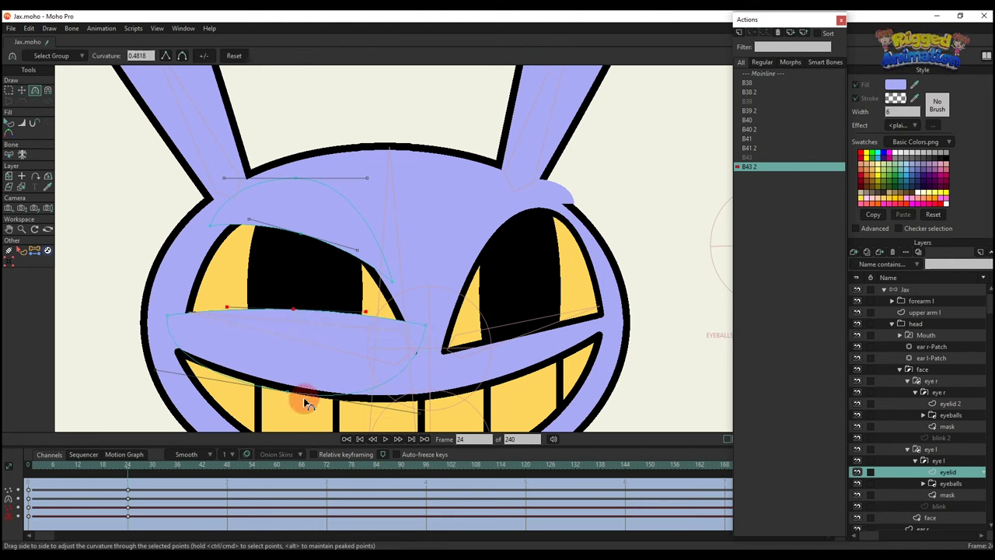
{"action": "key", "text": "q"}
{"action": "scroll", "coordinate": [362, 306], "scroll_direction": "down", "scroll_amount": 3}
{"action": "key", "text": "ctrl+s"}
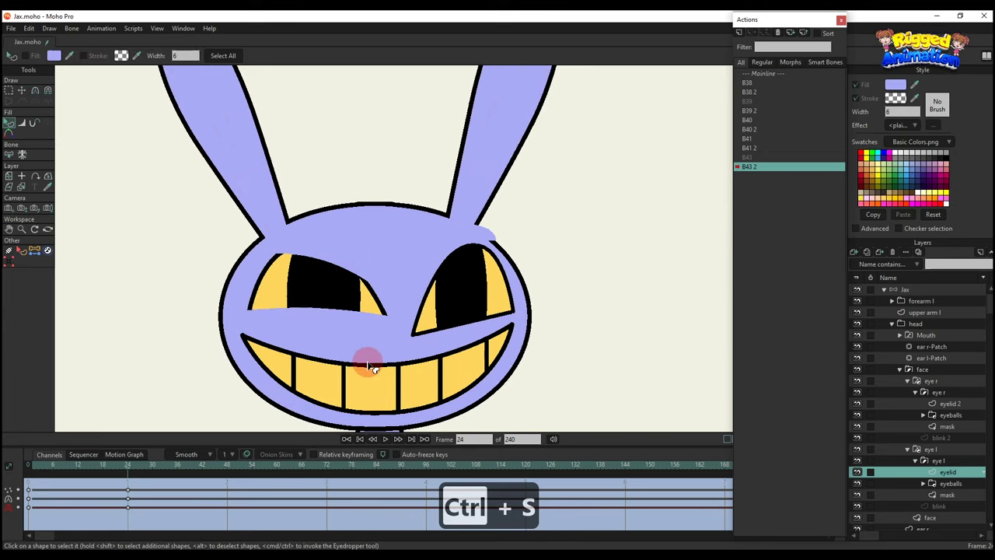
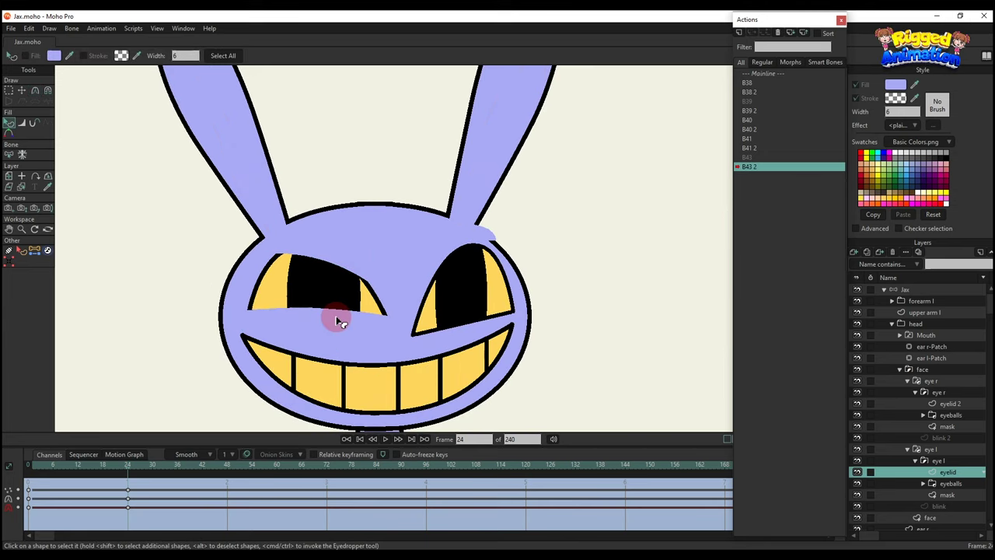
Key the upper lid shape's stroke as transparent at frame 6 and opaque black at frame 7
{"action": "left_click_drag", "start_coordinate": [33, 474], "coordinate": [62, 478]}
{"action": "key", "text": "t"}
{"action": "scroll", "coordinate": [325, 241], "scroll_direction": "up", "scroll_amount": 2}
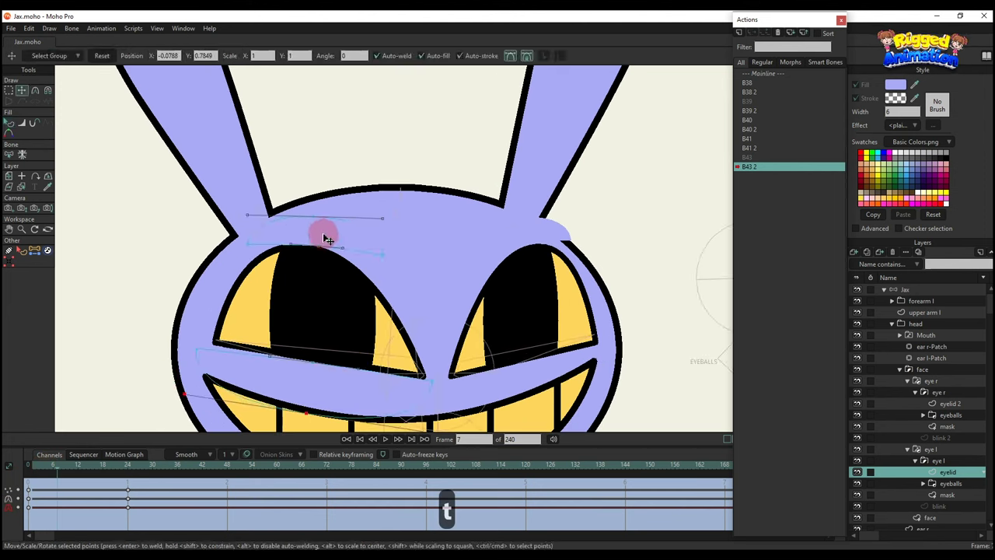
{"action": "key", "text": "q"}
{"action": "key", "text": "q"}
{"action": "left_click", "coordinate": [309, 233]}
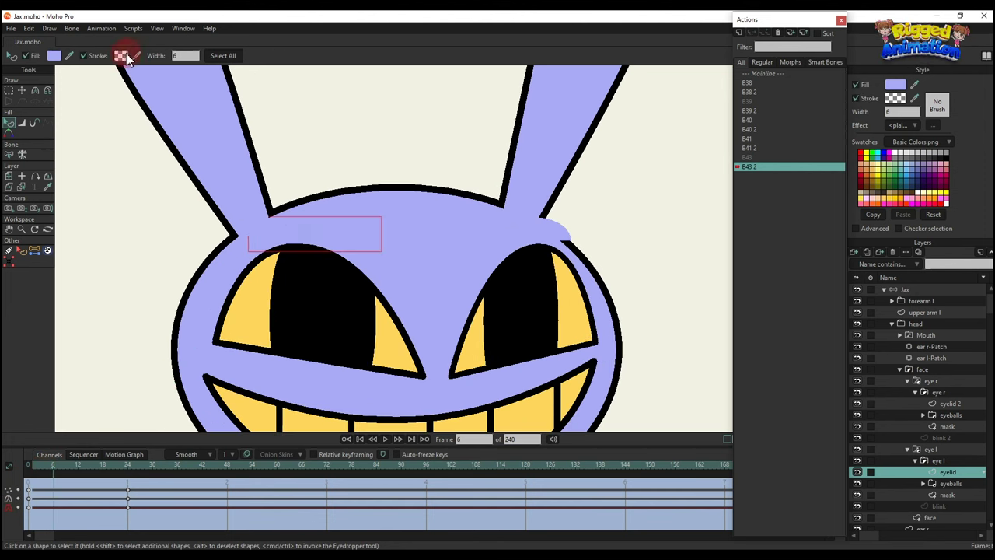
{"action": "left_click", "coordinate": [123, 56]}
{"action": "left_click", "coordinate": [898, 411]}
{"action": "left_click", "coordinate": [58, 465]}
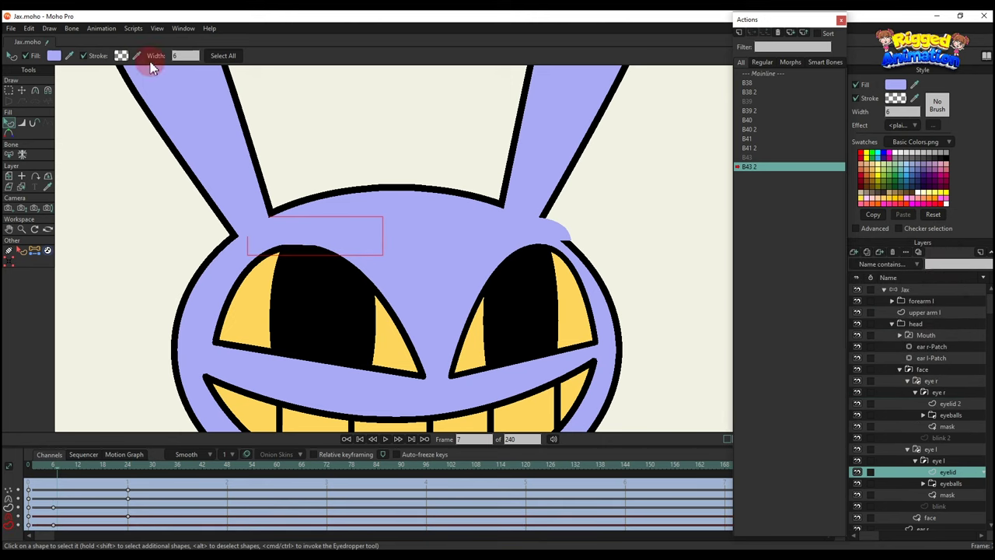
{"action": "left_click", "coordinate": [121, 55]}
{"action": "left_click_drag", "start_coordinate": [893, 294], "coordinate": [892, 259]}
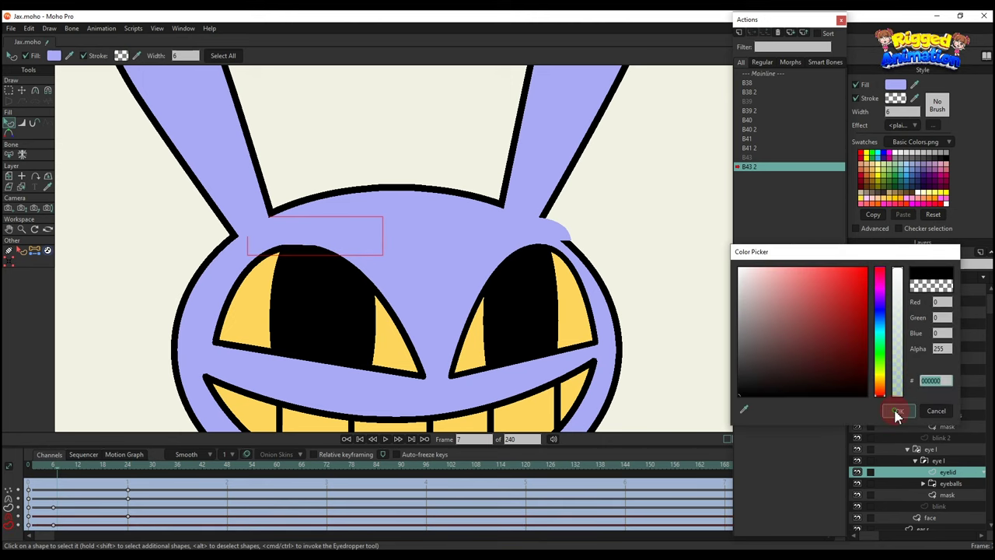
{"action": "left_click", "coordinate": [896, 412]}
Key the lower lid shape's transparent stroke at frame 8 and freeze the eyelid pose there
{"action": "scroll", "coordinate": [304, 311], "scroll_direction": "down", "scroll_amount": 3}
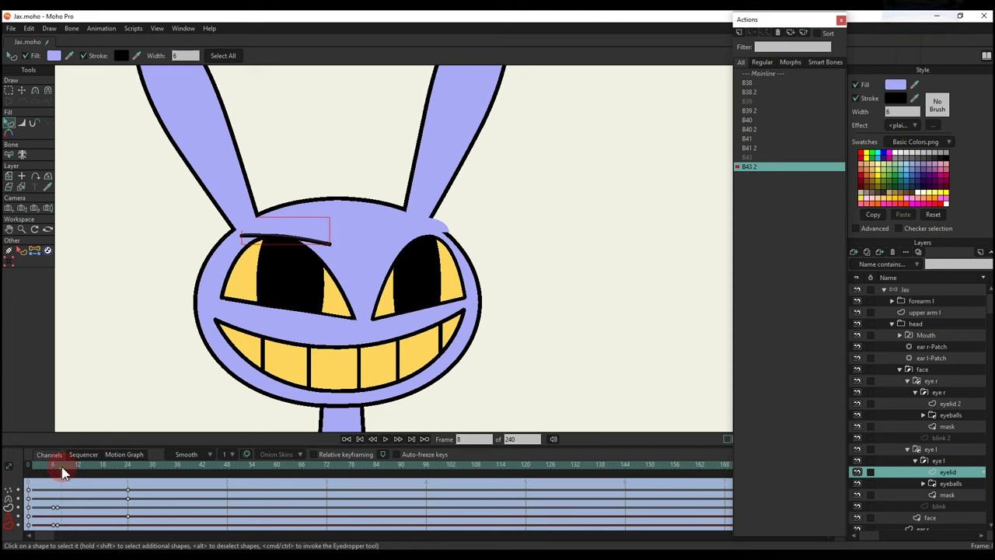
{"action": "left_click", "coordinate": [286, 320]}
{"action": "left_click", "coordinate": [121, 56]}
{"action": "left_click", "coordinate": [898, 411]}
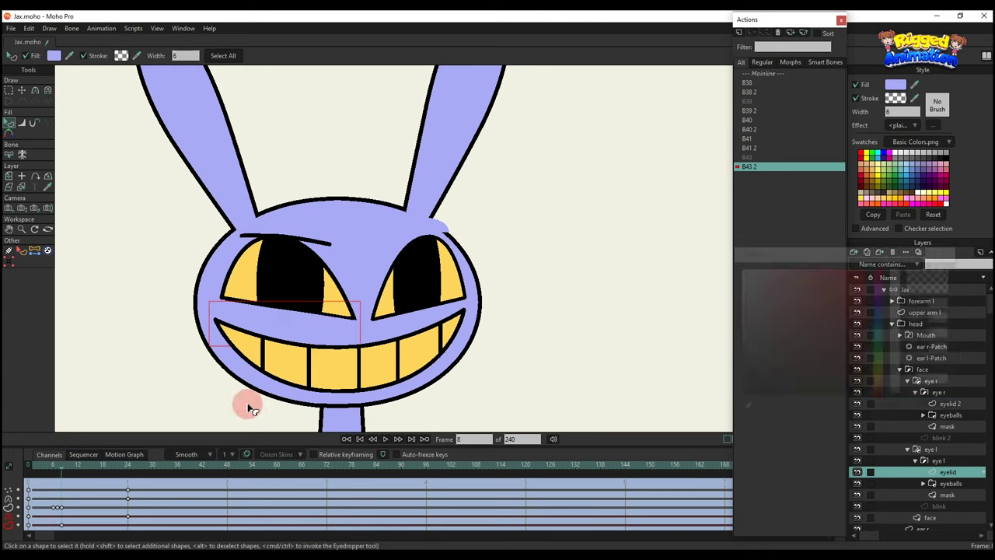
{"action": "key", "text": "ctrl+f"}
Nudge the lower lid's edge points slightly upward at frame 9 so they cover the outline under the eye
{"action": "left_click", "coordinate": [66, 469]}
{"action": "key", "text": "g"}
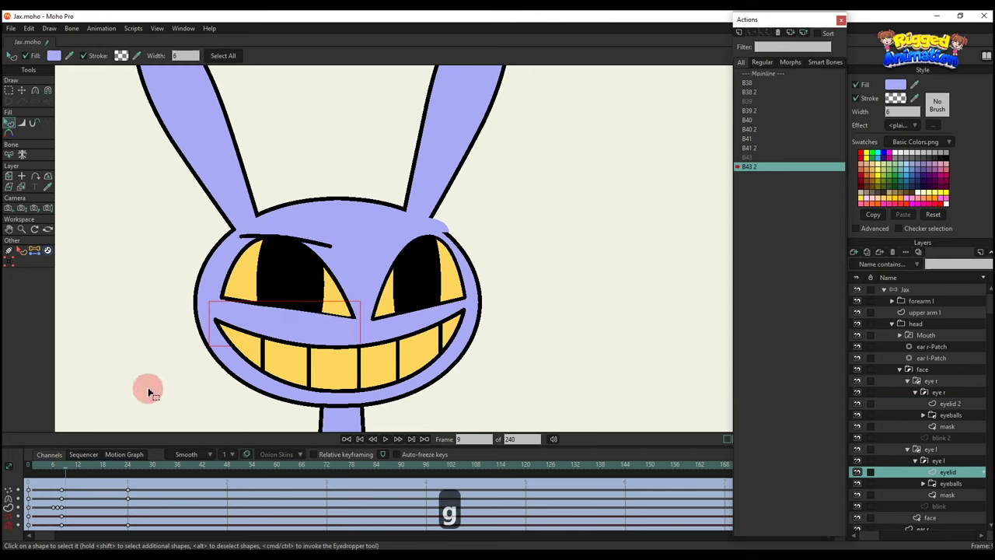
{"action": "left_click_drag", "start_coordinate": [194, 283], "coordinate": [388, 323]}
{"action": "scroll", "coordinate": [282, 314], "scroll_direction": "up", "scroll_amount": 3}
{"action": "key", "text": "t"}
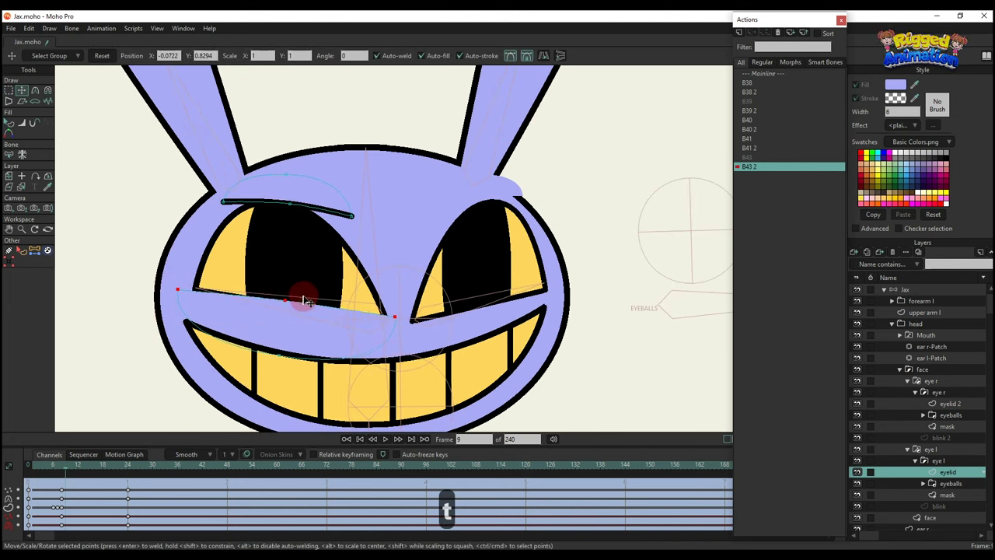
{"action": "scroll", "coordinate": [304, 291], "scroll_direction": "up", "scroll_amount": 3}
Set the lower lid shape's stroke to opaque black at frame 9 and preview the lids up to frame 24
{"action": "key", "text": "q"}
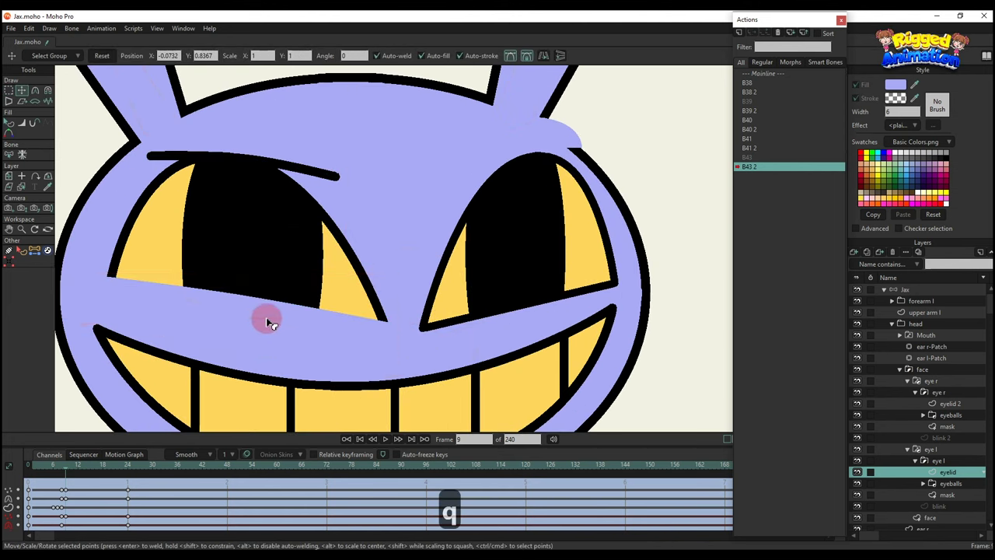
{"action": "left_click", "coordinate": [267, 322]}
{"action": "left_click", "coordinate": [122, 58]}
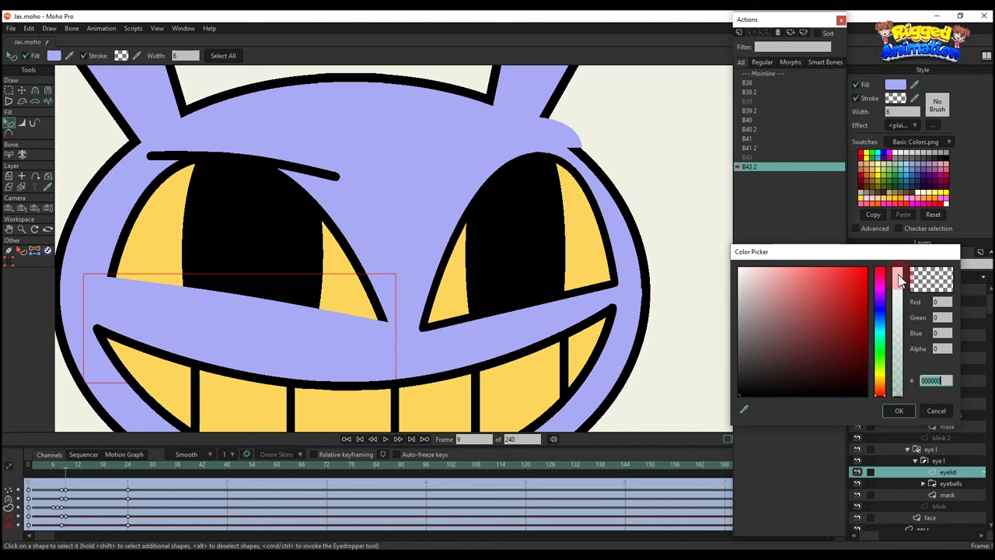
{"action": "left_click", "coordinate": [898, 277]}
{"action": "left_click", "coordinate": [898, 410]}
{"action": "scroll", "coordinate": [466, 288], "scroll_direction": "down", "scroll_amount": 5}
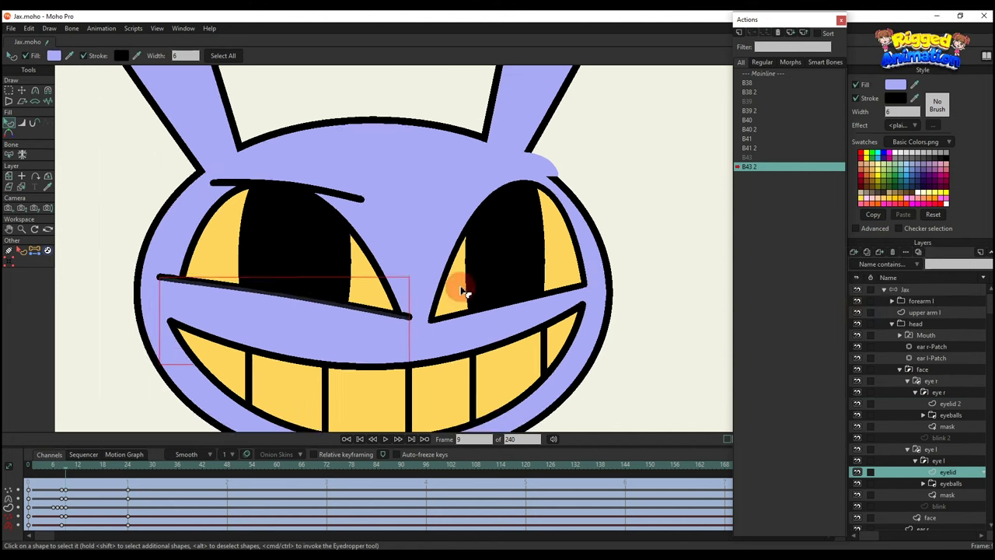
{"action": "left_click_drag", "start_coordinate": [80, 471], "coordinate": [80, 473]}
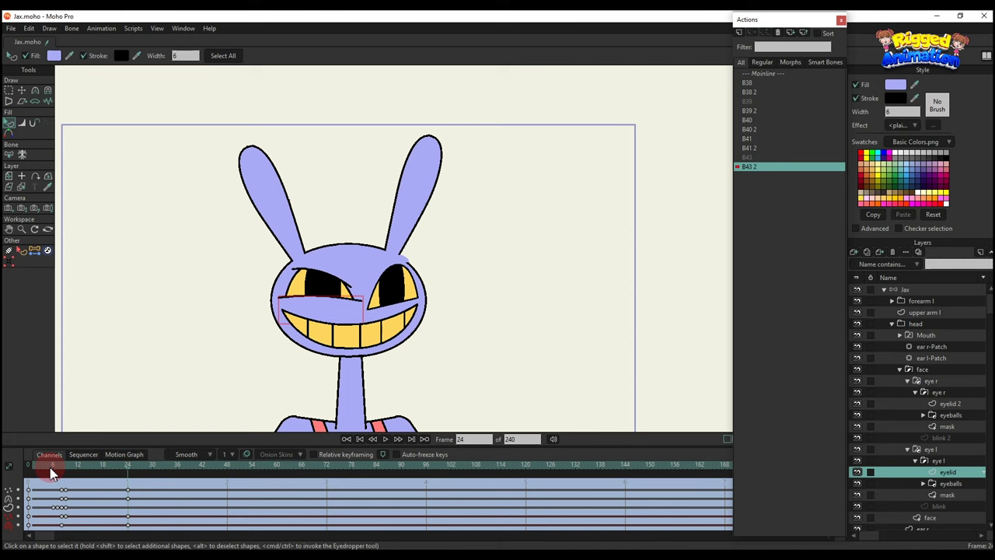
Copy all the eyelid layer's keyframes from frame 6 onward and paste them into the eyelid 2 layer at frame 6
{"action": "left_click_drag", "start_coordinate": [51, 468], "coordinate": [53, 469]}
{"action": "left_click_drag", "start_coordinate": [156, 524], "coordinate": [53, 468]}
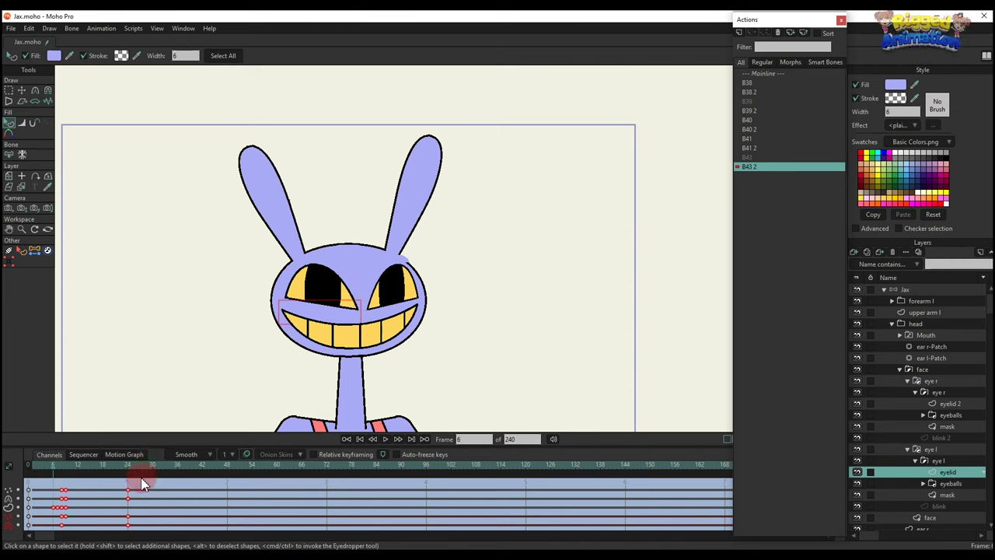
{"action": "key", "text": "ctrl+c"}
{"action": "scroll", "coordinate": [402, 290], "scroll_direction": "up", "scroll_amount": 3}
{"action": "right_click", "coordinate": [388, 246], "text": "alt"}
{"action": "key", "text": "t"}
{"action": "key", "text": "ctrl+v"}
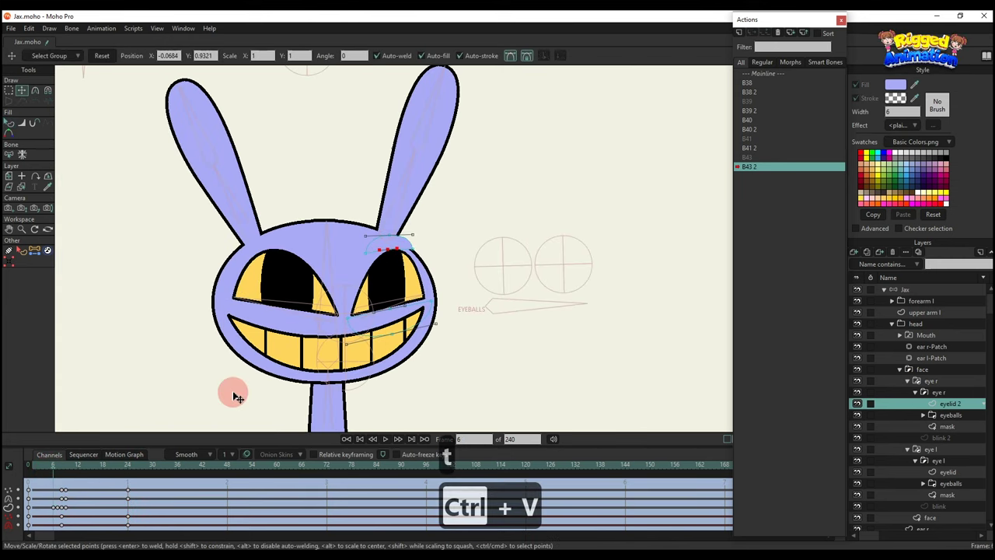
Preview the pasted eyelid keys of B43 2 up to about frame 24 and return to the mainline on the Jax layer
{"action": "left_click_drag", "start_coordinate": [38, 471], "coordinate": [124, 488]}
{"action": "key", "text": "q"}
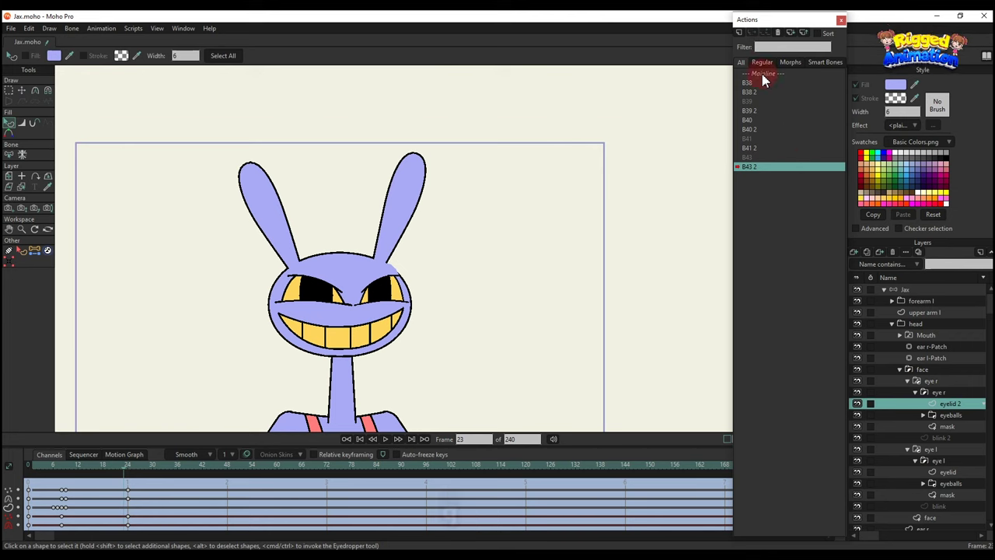
{"action": "left_click", "coordinate": [762, 74]}
{"action": "left_click", "coordinate": [902, 289]}
{"action": "key", "text": "t"}
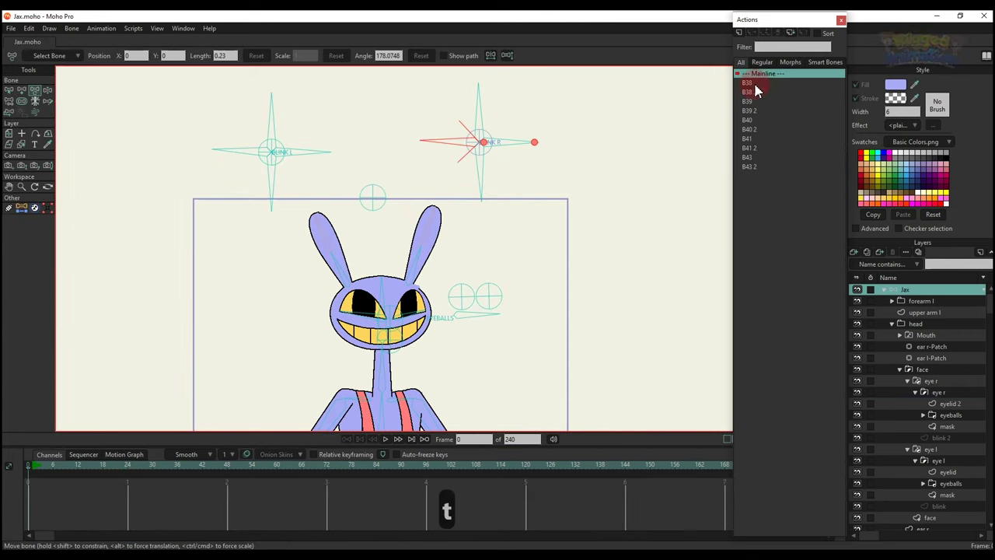
Create the smart bone action B44 and rotate the BLINK R control's left-pointing bone up to about 133 degrees at frame 24
{"action": "left_click", "coordinate": [739, 34]}
{"action": "left_click", "coordinate": [511, 319]}
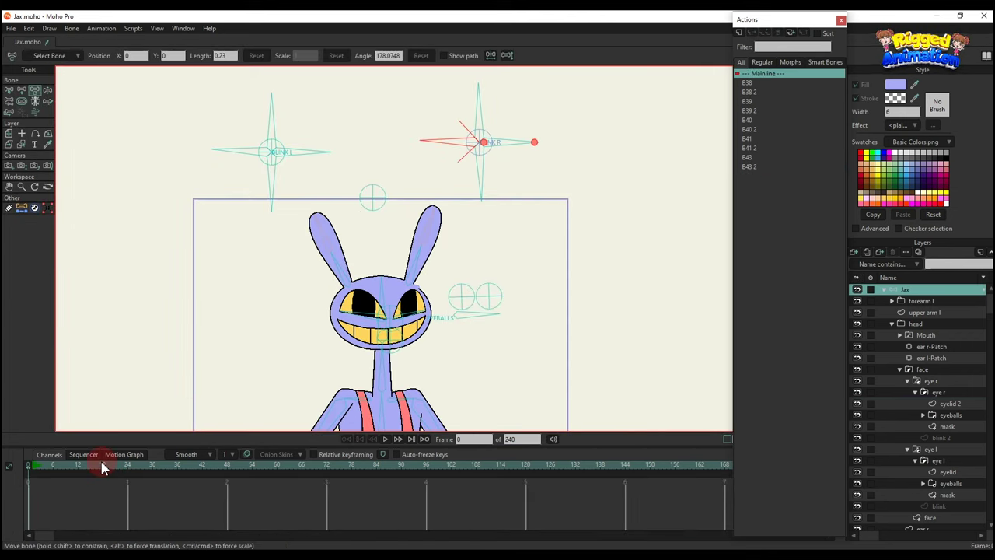
{"action": "left_click", "coordinate": [128, 466]}
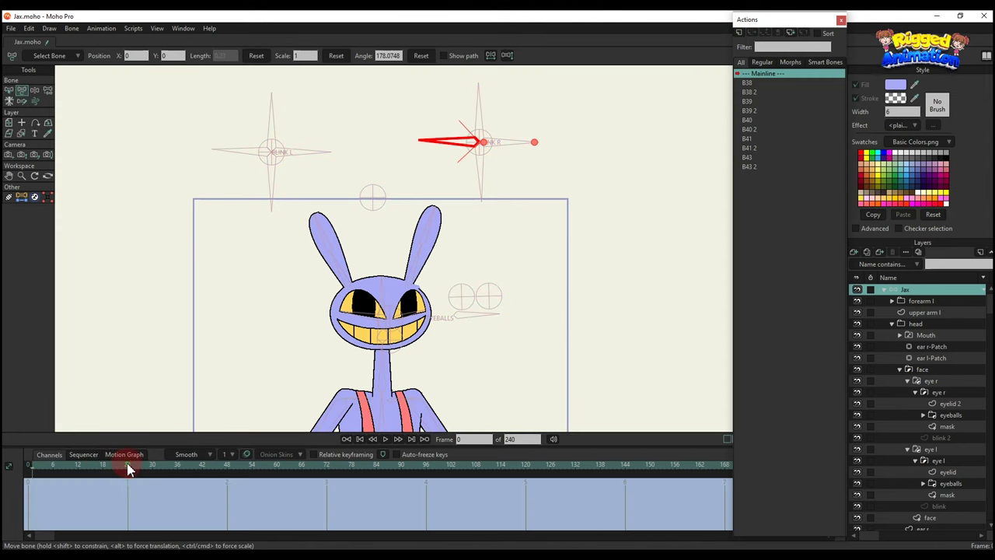
{"action": "key", "text": "t"}
{"action": "left_click_drag", "start_coordinate": [443, 146], "coordinate": [440, 101]}
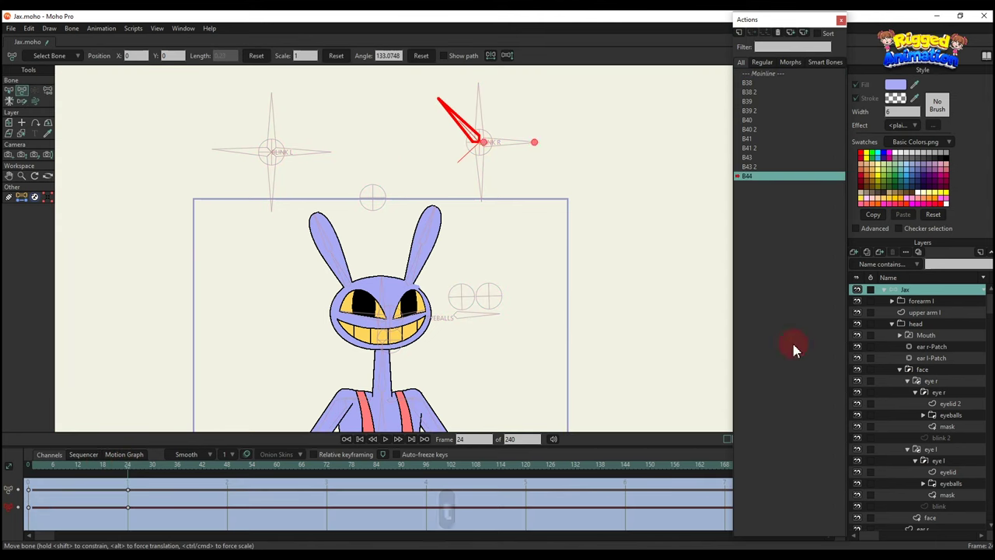
Switch the eye r layer to its blink 2 child at frame 24 of the B44 action
{"action": "left_click", "coordinate": [930, 381]}
{"action": "right_click", "coordinate": [930, 382]}
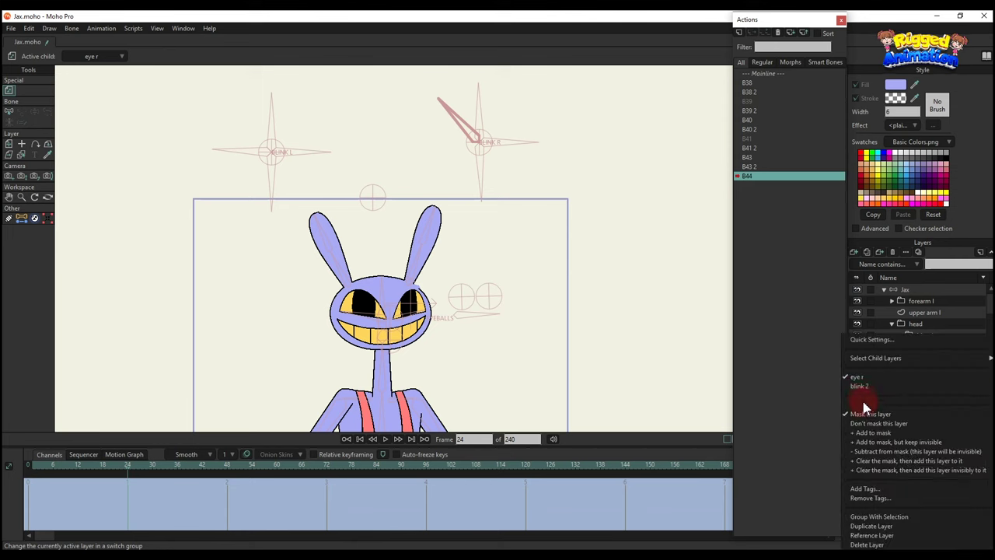
{"action": "left_click", "coordinate": [864, 384]}
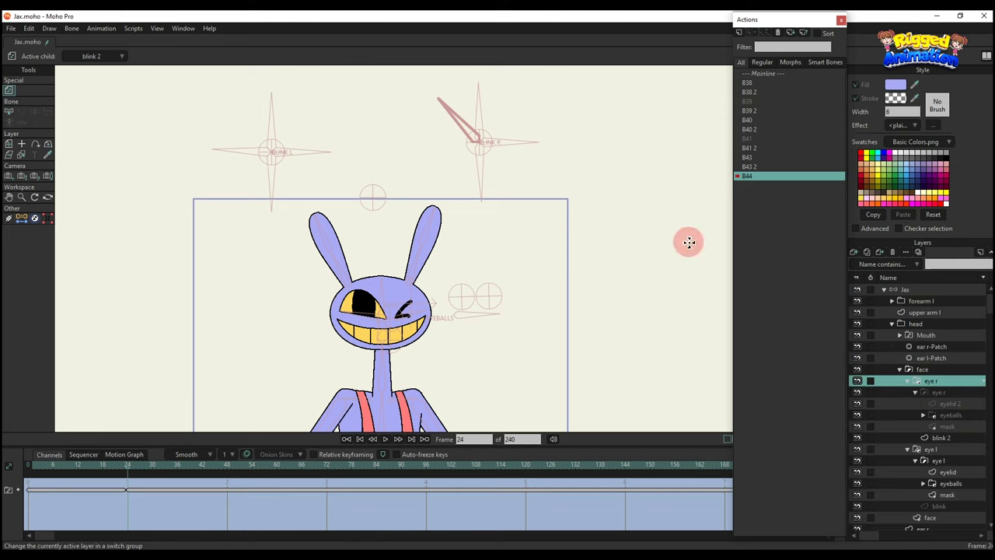
Create the opposite smart bone action B44 2 from the mainline and rotate the left-pointing BLINK R bone down to its limit at frame 24
{"action": "double_click", "coordinate": [760, 73]}
{"action": "left_click", "coordinate": [903, 289]}
{"action": "left_click", "coordinate": [458, 147]}
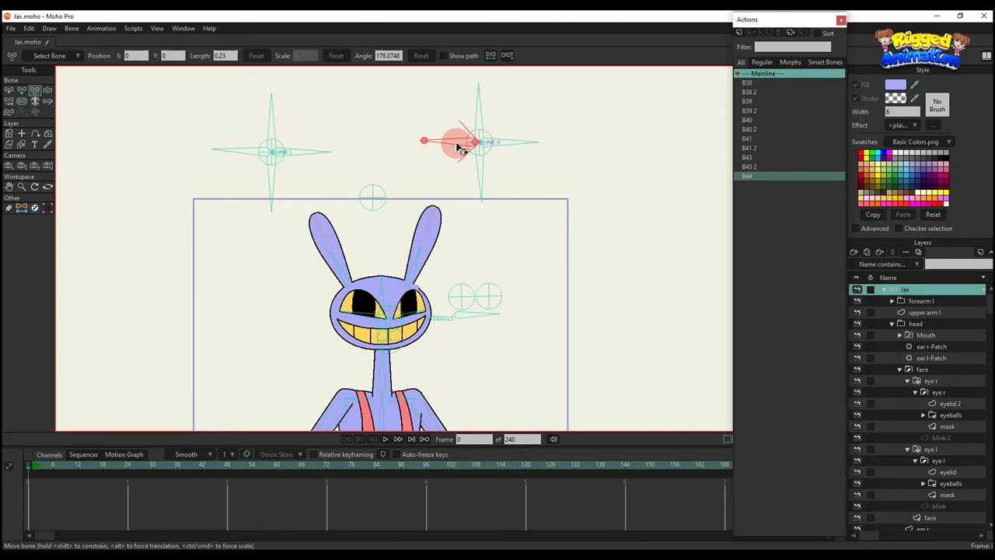
{"action": "left_click", "coordinate": [739, 33]}
{"action": "left_click", "coordinate": [499, 322]}
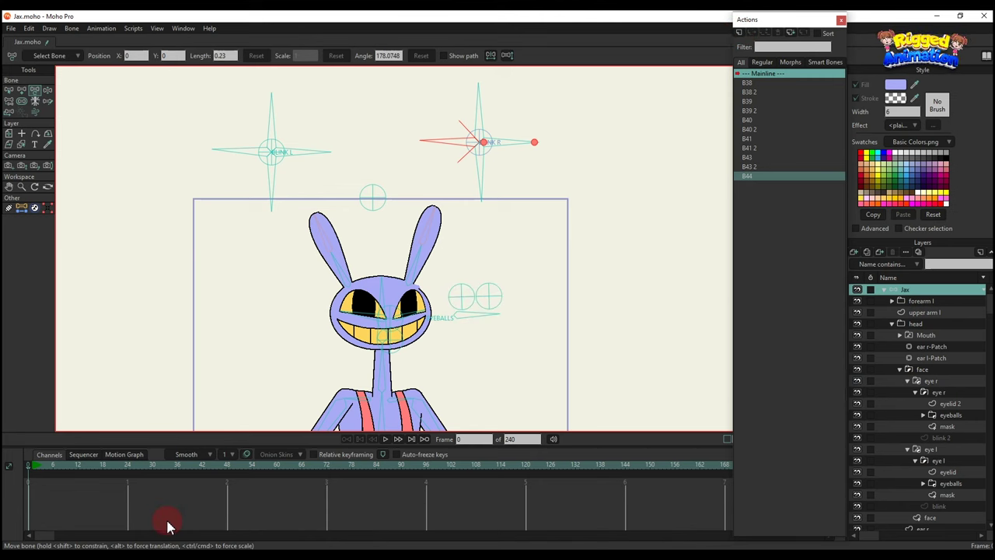
{"action": "left_click", "coordinate": [128, 469]}
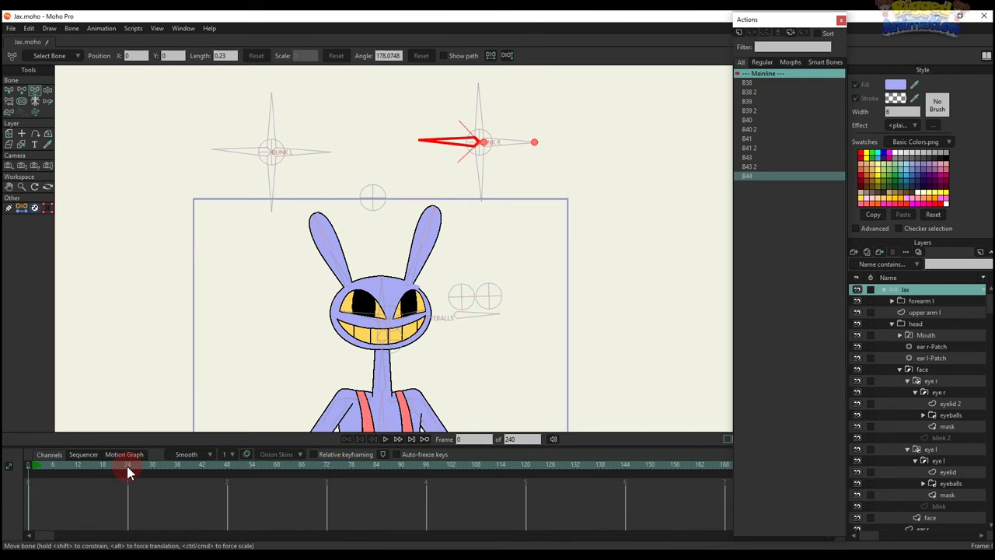
{"action": "key", "text": "t"}
{"action": "left_click_drag", "start_coordinate": [457, 140], "coordinate": [443, 175]}
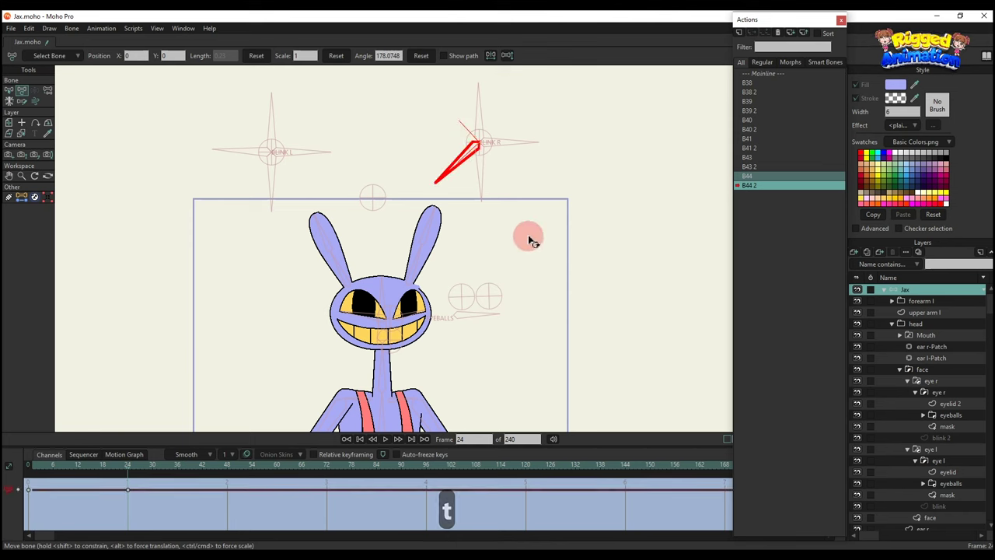
Lower the upper lid edge of the eyelid layer and tilt it down towards the nose at frame 24
{"action": "scroll", "coordinate": [358, 280], "scroll_direction": "up", "scroll_amount": 5}
{"action": "right_click", "coordinate": [418, 235], "text": "alt"}
{"action": "left_click_drag", "start_coordinate": [413, 235], "coordinate": [351, 228]}
{"action": "key", "text": "g"}
{"action": "left_click_drag", "start_coordinate": [294, 226], "coordinate": [463, 329]}
{"action": "key", "text": "t"}
{"action": "scroll", "coordinate": [408, 242], "scroll_direction": "up", "scroll_amount": 3}
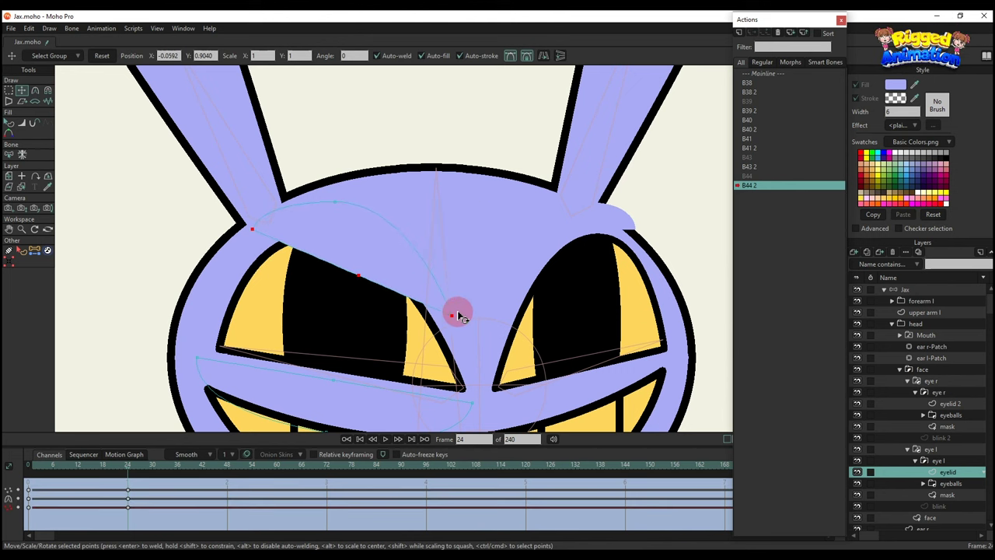
Nudge the tilted upper lid edge points slightly further down over the eye
{"action": "key", "text": "Down"}
{"action": "key", "text": "Down"}
{"action": "key", "text": "Down"}
{"action": "key", "text": "Down"}
{"action": "key", "text": "Down"}
{"action": "key", "text": "Down"}
{"action": "key", "text": "Down"}
{"action": "key", "text": "Down"}
{"action": "key", "text": "Down"}
{"action": "key", "text": "Down"}
Pull the upper lid edge's middle point down towards the nose to bow the lid, and raise the whole edge slightly
{"action": "left_click", "coordinate": [463, 147]}
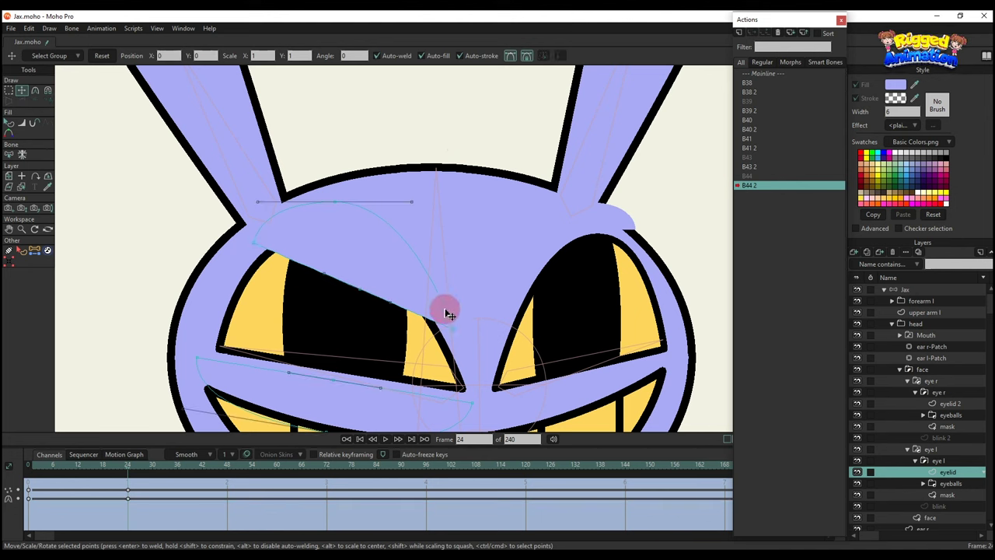
{"action": "left_click_drag", "start_coordinate": [373, 297], "coordinate": [446, 352]}
{"action": "key", "text": "g"}
{"action": "left_click_drag", "start_coordinate": [233, 223], "coordinate": [484, 355]}
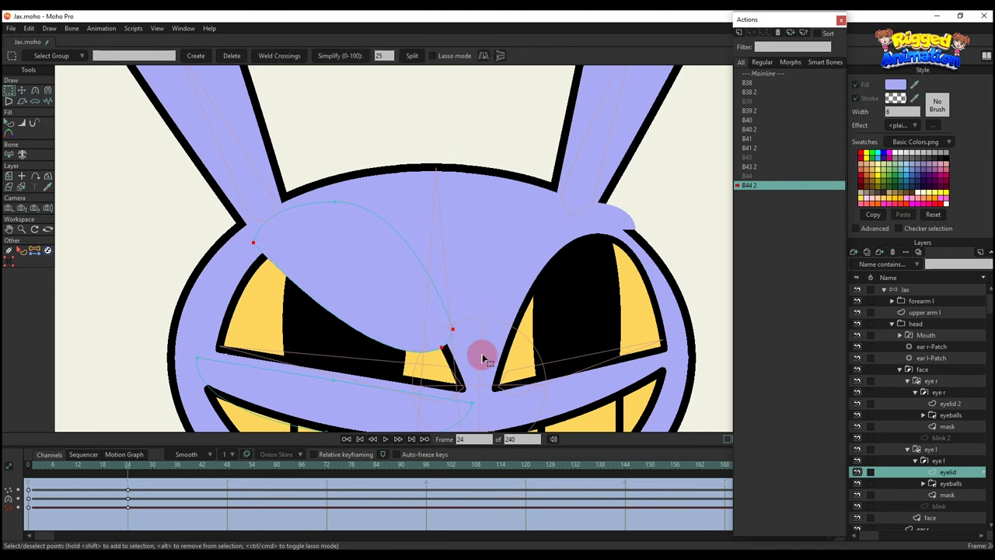
{"action": "key", "text": "t"}
{"action": "left_click_drag", "start_coordinate": [429, 335], "coordinate": [463, 320]}
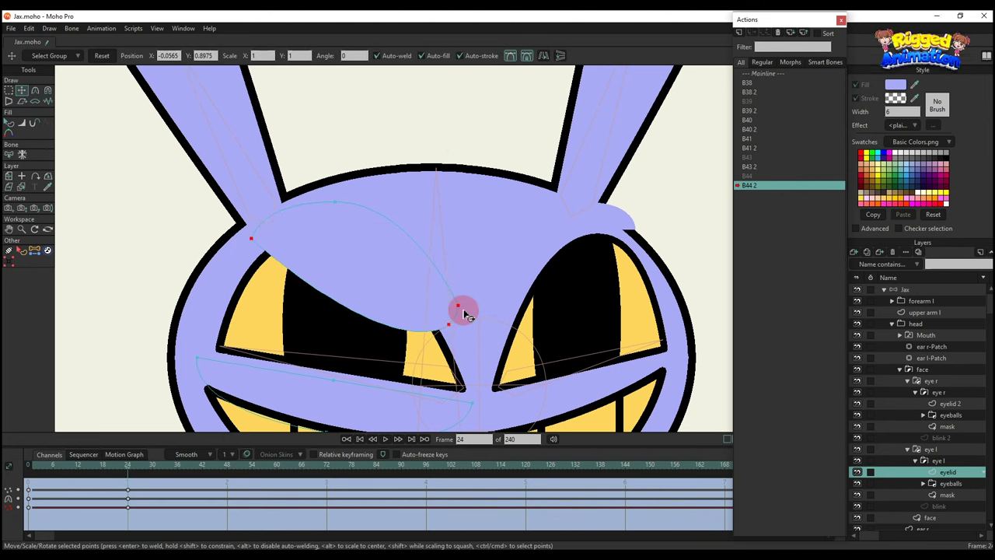
Key the upper lid shape's transparent stroke at frame 4 of the B44 2 action
{"action": "key", "text": "q"}
{"action": "scroll", "coordinate": [450, 317], "scroll_direction": "down", "scroll_amount": 2}
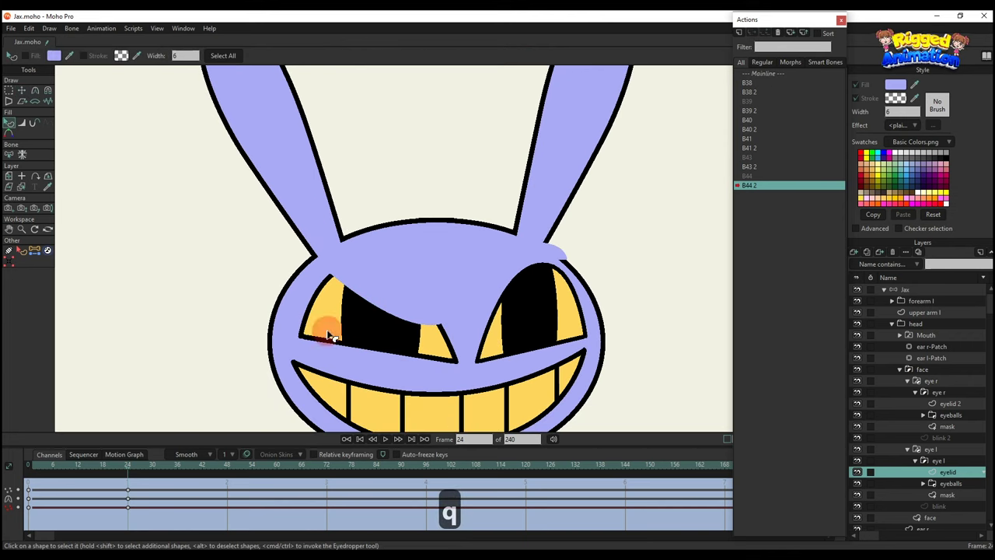
{"action": "mouse_move", "coordinate": [39, 480]}
{"action": "left_mouse_down"}
{"action": "mouse_move", "coordinate": [93, 482]}
{"action": "mouse_move", "coordinate": [45, 474]}
{"action": "left_mouse_up"}
{"action": "scroll", "coordinate": [331, 252], "scroll_direction": "up", "scroll_amount": 2}
{"action": "left_click", "coordinate": [370, 262]}
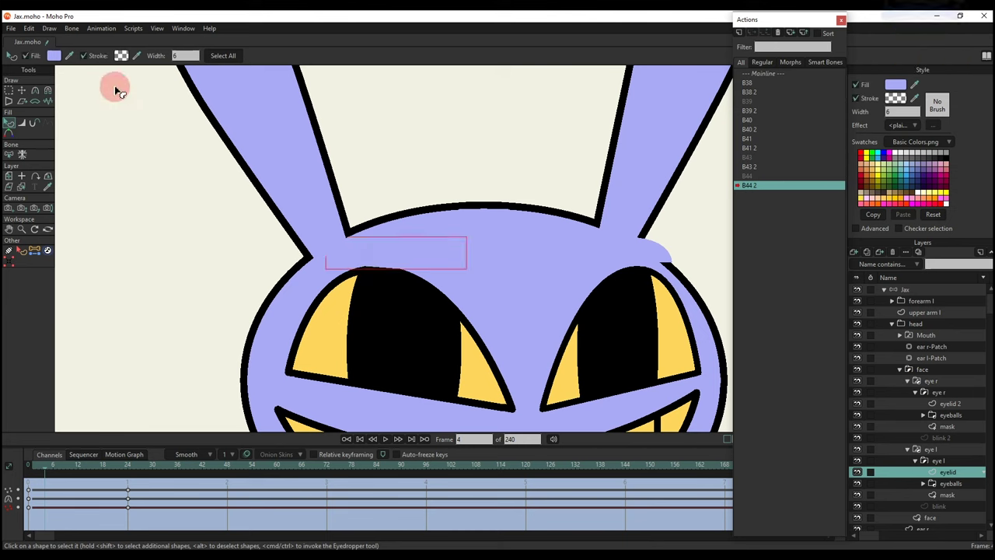
{"action": "left_click", "coordinate": [121, 56]}
{"action": "left_click", "coordinate": [902, 411]}
Set the upper lid shape's stroke to opaque black at frame 5 and preview the lid up to frame 24
{"action": "left_click", "coordinate": [65, 494]}
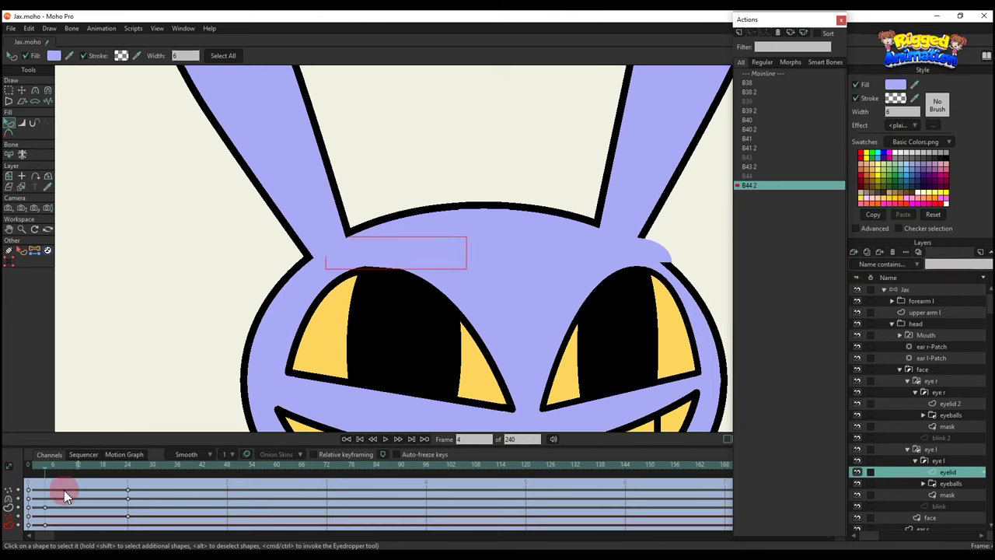
{"action": "left_click", "coordinate": [124, 57]}
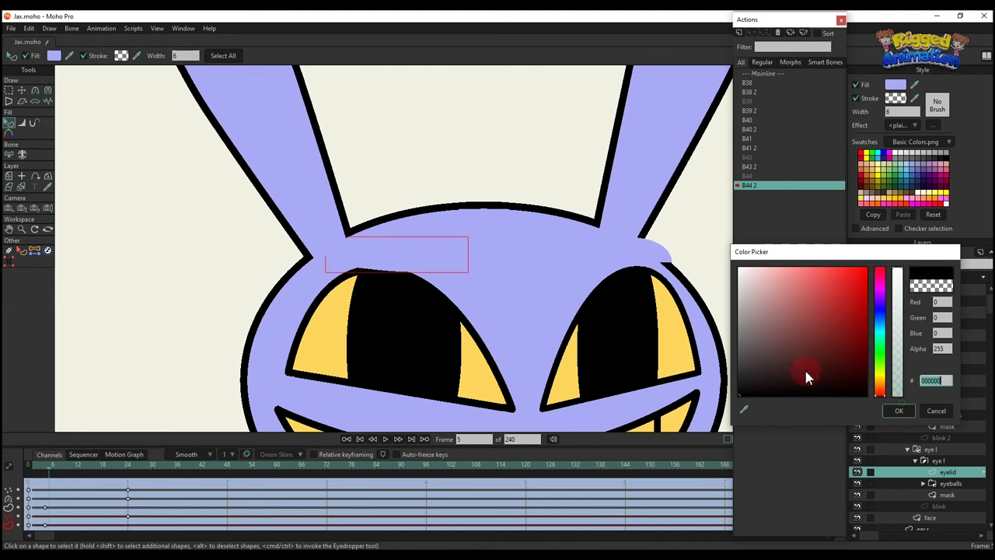
{"action": "left_click", "coordinate": [896, 410]}
{"action": "scroll", "coordinate": [367, 248], "scroll_direction": "down", "scroll_amount": 4}
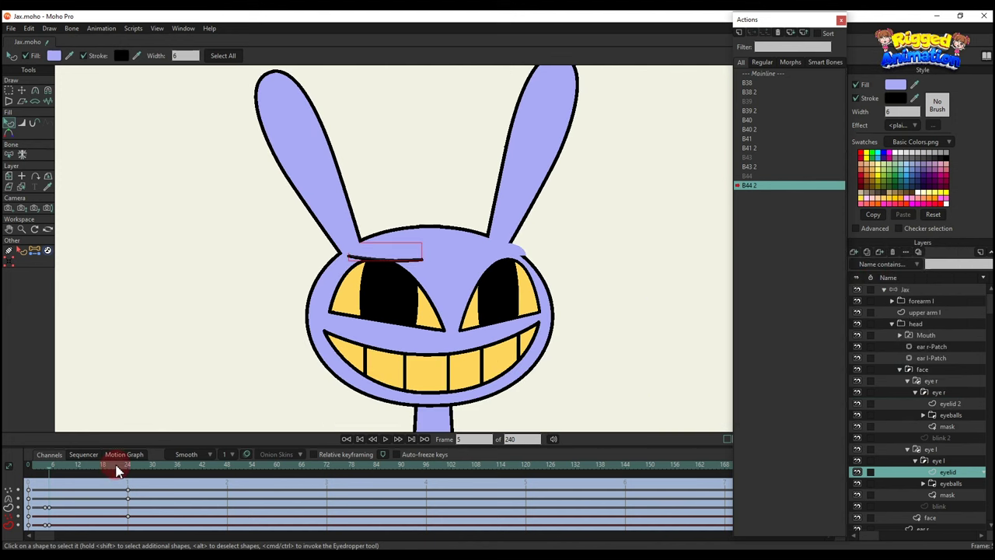
{"action": "left_click", "coordinate": [99, 486]}
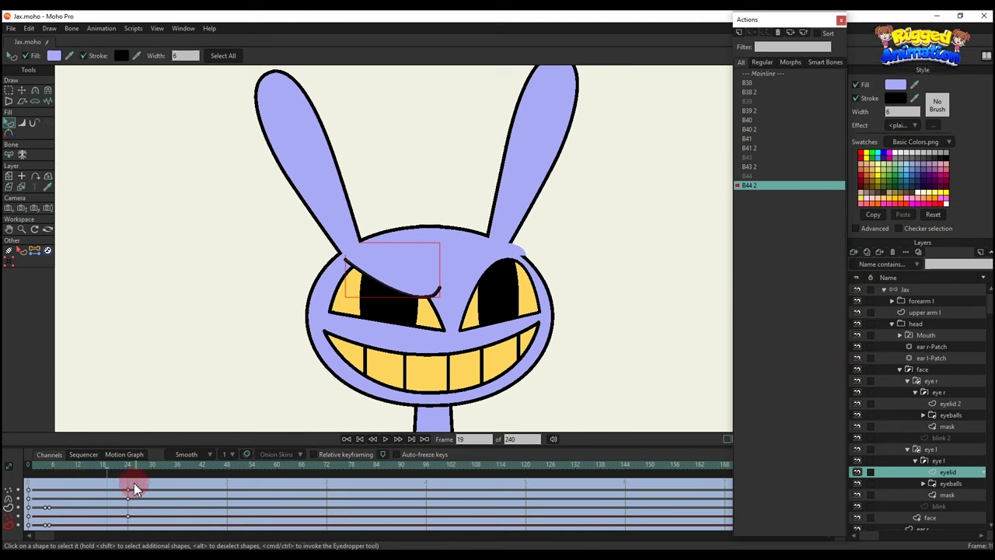
{"action": "left_click", "coordinate": [126, 467]}
{"action": "left_click", "coordinate": [48, 467]}
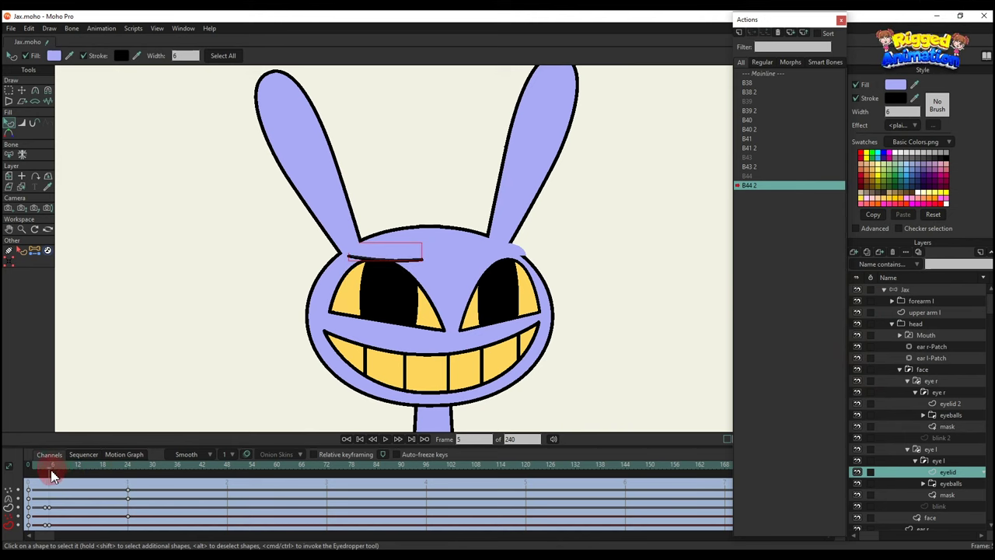
Copy all the eyelid layer's keyframes from frame 4 onward, paste them into the eyelid 2 layer at frame 4 and preview both eyes
{"action": "left_click_drag", "start_coordinate": [161, 517], "coordinate": [45, 466]}
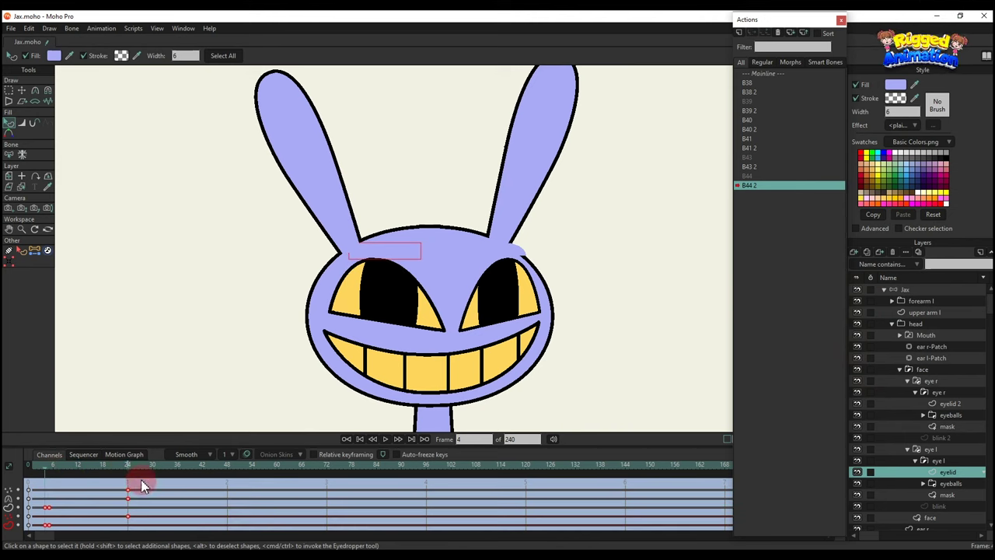
{"action": "key", "text": "ctrl+c"}
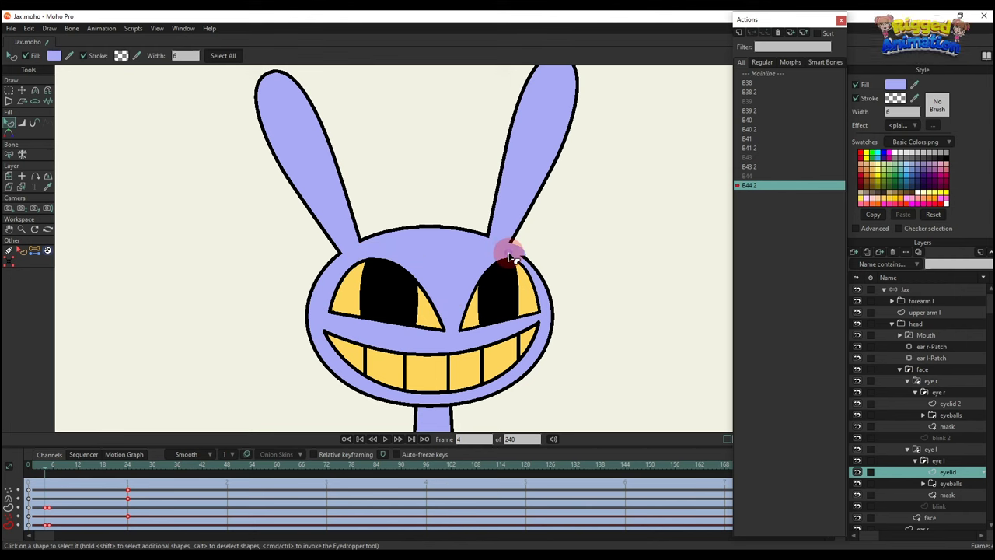
{"action": "right_click", "coordinate": [507, 253], "text": "alt"}
{"action": "key", "text": "t"}
{"action": "key", "text": "ctrl+v"}
{"action": "key", "text": "q"}
{"action": "scroll", "coordinate": [506, 253], "scroll_direction": "down", "scroll_amount": 3}
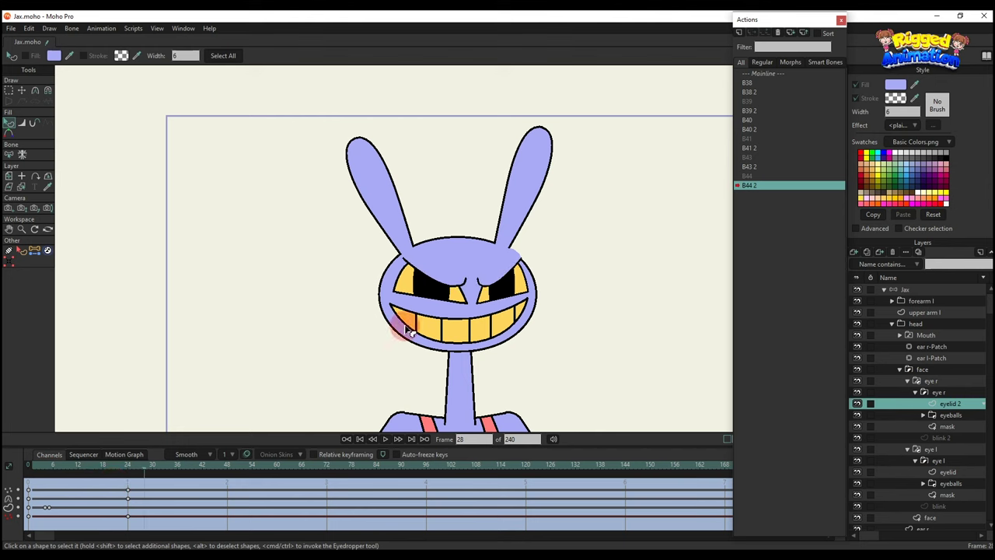
Test the left-pointing BLINK R bone at frame 5 of the mainline and select the control's downward-pointing bone
{"action": "double_click", "coordinate": [765, 74]}
{"action": "left_click", "coordinate": [934, 289]}
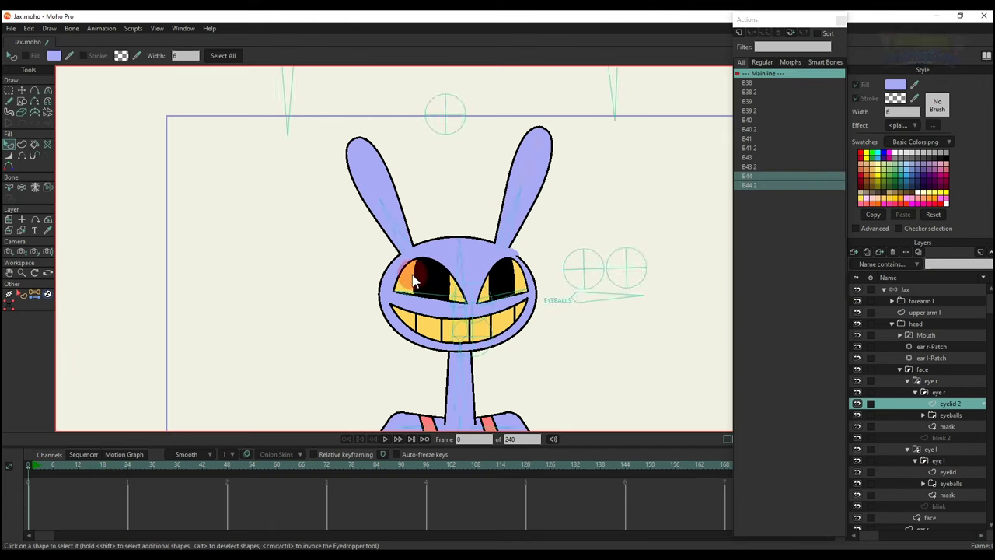
{"action": "scroll", "coordinate": [412, 281], "scroll_direction": "down", "scroll_amount": 3}
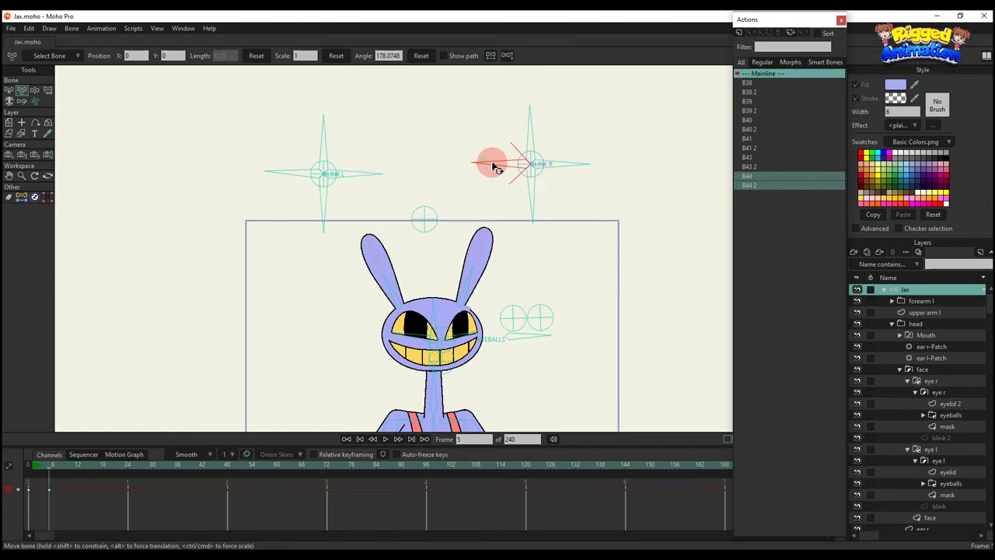
{"action": "left_click_drag", "start_coordinate": [495, 167], "coordinate": [533, 195]}
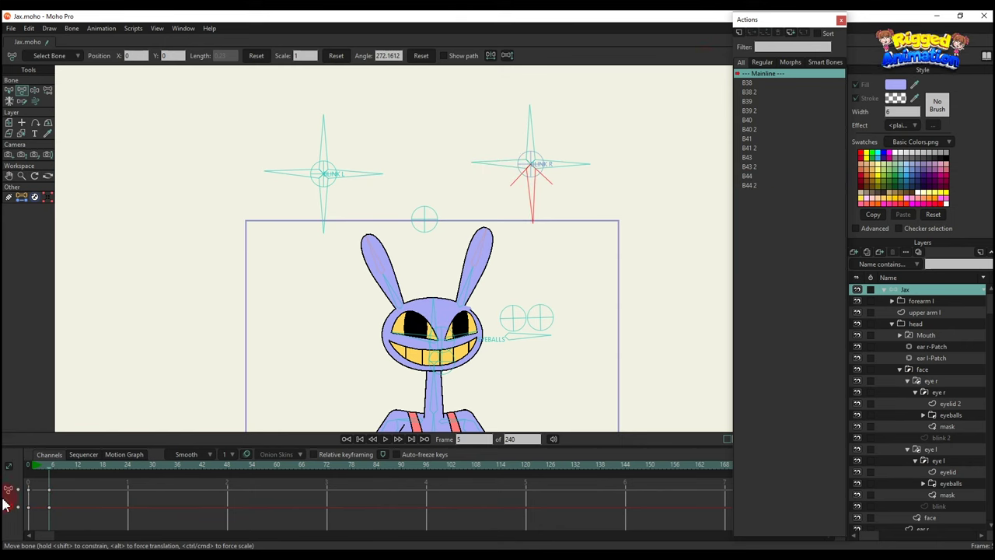
Create the smart bone action B45 and rotate the downward-pointing BLINK R bone to about 227 degrees at frame 24
{"action": "left_click", "coordinate": [729, 32]}
{"action": "left_click", "coordinate": [502, 323]}
{"action": "key", "text": "t"}
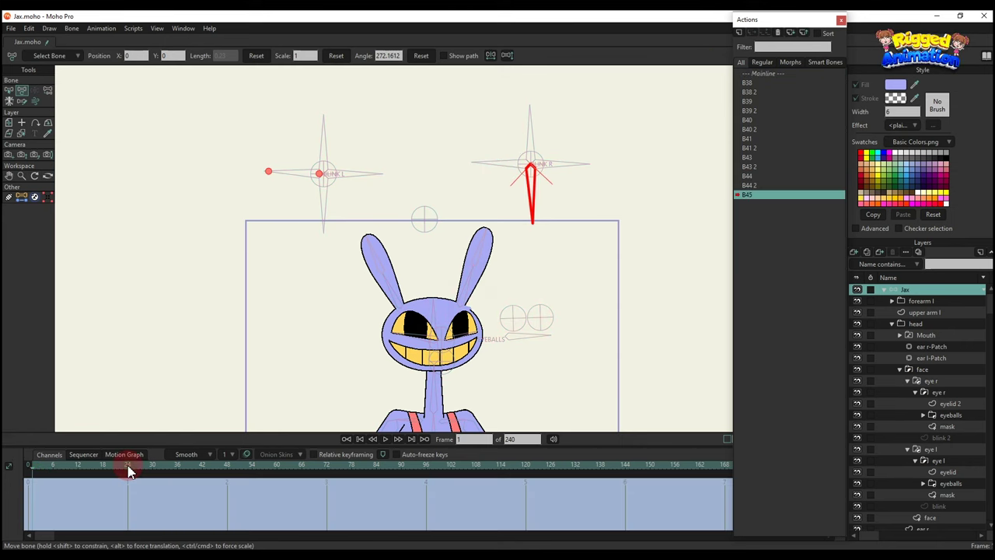
{"action": "left_click", "coordinate": [126, 466]}
{"action": "left_click_drag", "start_coordinate": [554, 183], "coordinate": [497, 204]}
Lower the eyelid layer's upper lid edge at frame 24 and set its middle point's curvature to about 0.4554
{"action": "scroll", "coordinate": [482, 326], "scroll_direction": "up", "scroll_amount": 3}
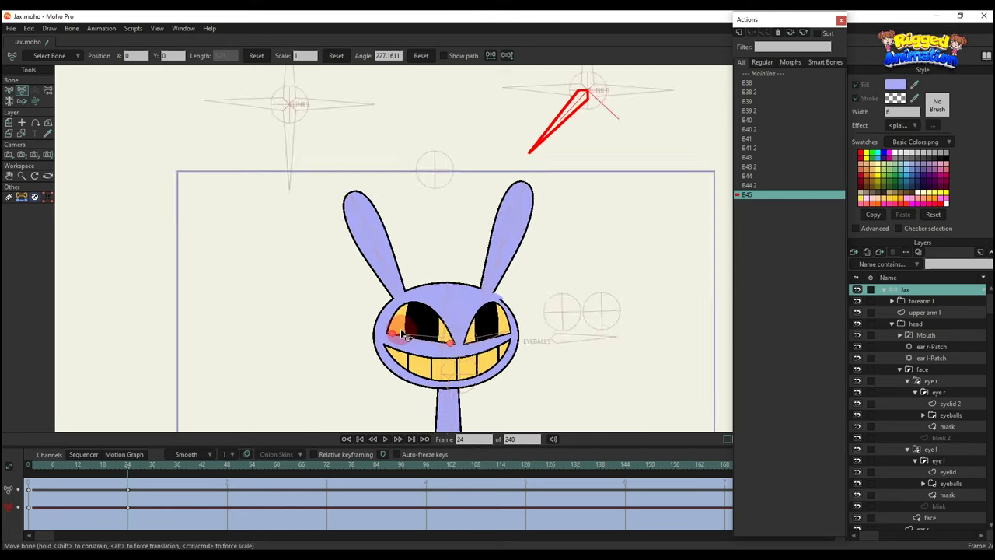
{"action": "left_click", "coordinate": [400, 283], "text": "ctrl+alt"}
{"action": "key", "text": "g"}
{"action": "key", "text": "t"}
{"action": "scroll", "coordinate": [467, 307], "scroll_direction": "up", "scroll_amount": 2}
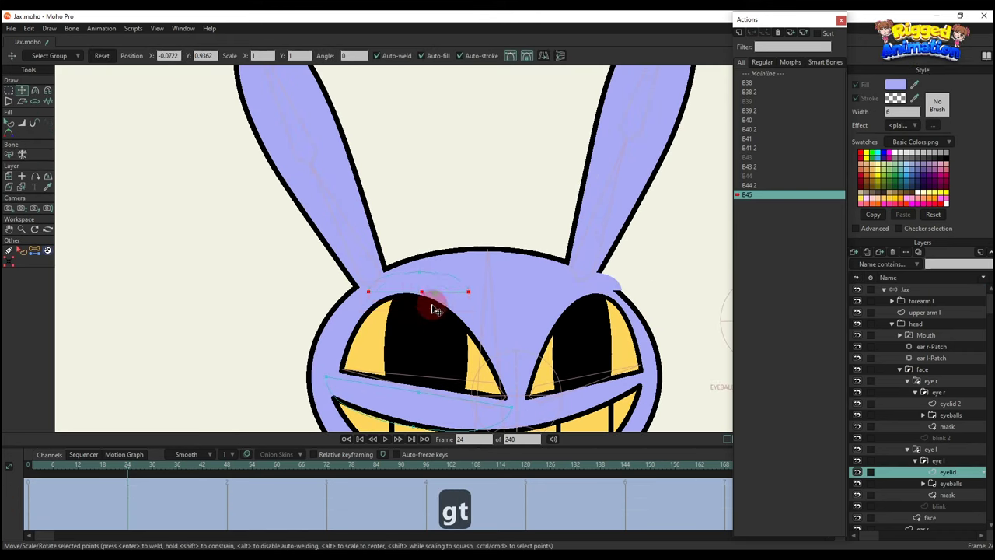
{"action": "key", "text": "g"}
{"action": "left_click_drag", "start_coordinate": [411, 315], "coordinate": [422, 345]}
{"action": "key", "text": "t"}
{"action": "key", "text": "c"}
{"action": "left_click_drag", "start_coordinate": [498, 345], "coordinate": [546, 347]}
Raise the curved upper lid edge slightly and tilt it up towards the nose
{"action": "key", "text": "g"}
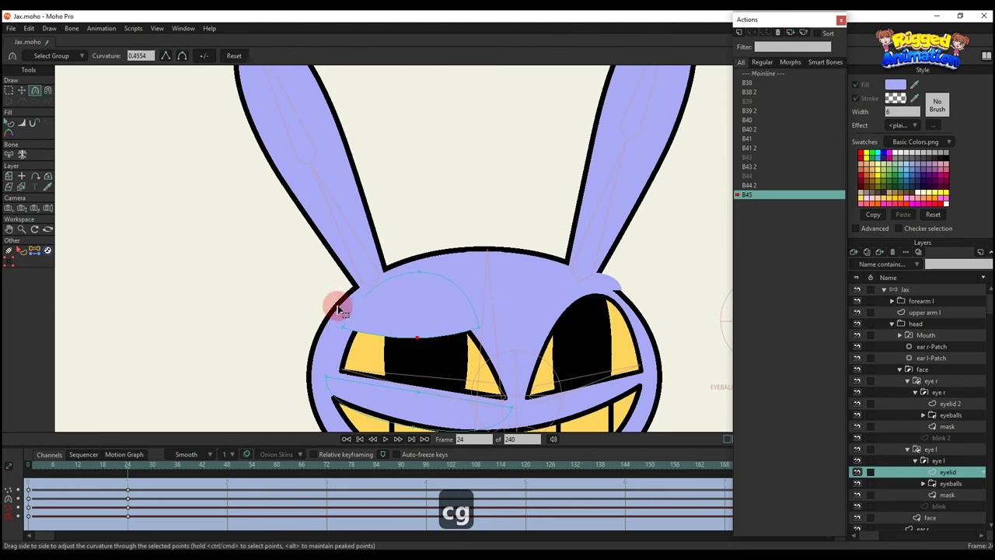
{"action": "left_click_drag", "start_coordinate": [338, 306], "coordinate": [573, 367]}
{"action": "key", "text": "t"}
{"action": "left_click_drag", "start_coordinate": [446, 325], "coordinate": [487, 313]}
{"action": "scroll", "coordinate": [458, 299], "scroll_direction": "up", "scroll_amount": 2}
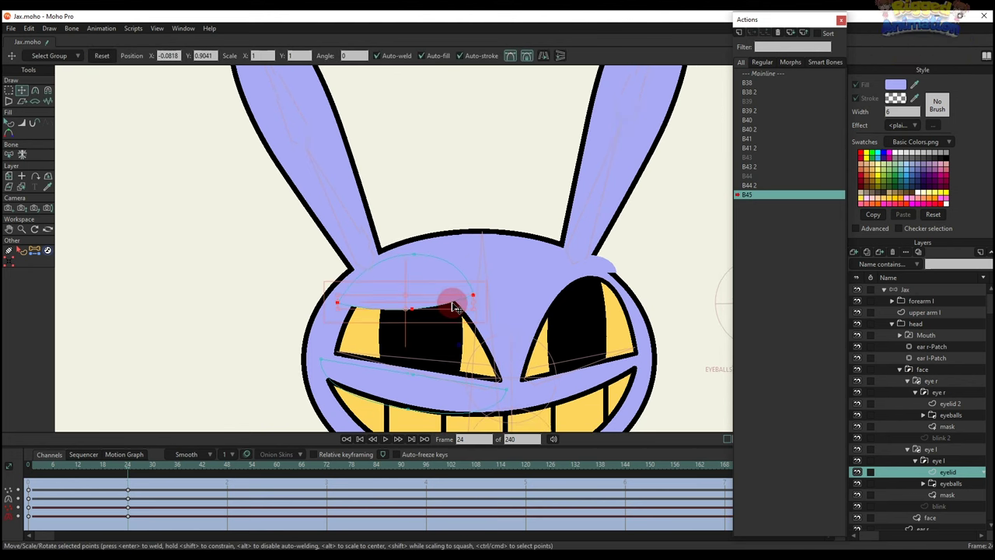
Raise the eyelid layer's lower lid edge into the eye at frame 24 and arch it around its middle point
{"action": "key", "text": "g"}
{"action": "left_click_drag", "start_coordinate": [257, 321], "coordinate": [617, 381]}
{"action": "key", "text": "t"}
{"action": "left_click_drag", "start_coordinate": [460, 360], "coordinate": [520, 362]}
{"action": "key", "text": "g"}
{"action": "left_click", "coordinate": [406, 328]}
{"action": "key", "text": "t"}
{"action": "key", "text": "c"}
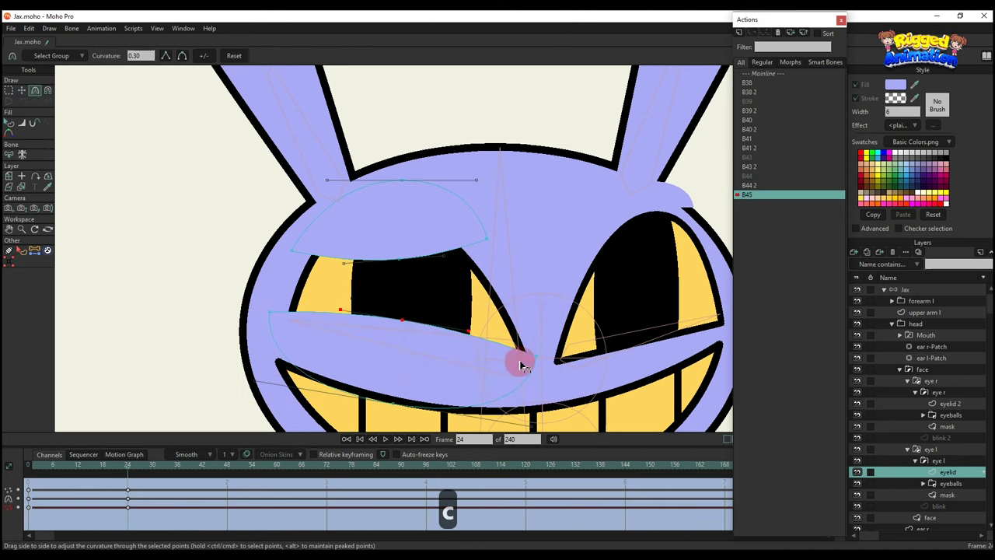
Adjust the lower lid's edge points so the raised edge runs flatter across the eye
{"action": "key", "text": "g"}
{"action": "left_click_drag", "start_coordinate": [241, 288], "coordinate": [544, 330]}
{"action": "key", "text": "t"}
{"action": "key", "text": "q"}
{"action": "scroll", "coordinate": [436, 324], "scroll_direction": "down", "scroll_amount": 4}
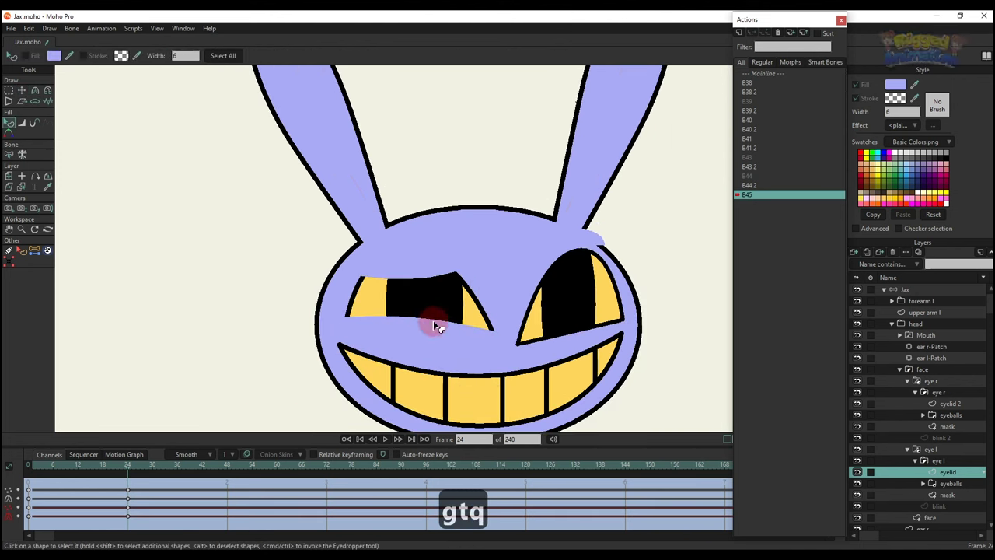
Lower the upper lid edge of the eyelid 2 layer straight across the top of the eye at frame 24
{"action": "key", "text": "g"}
{"action": "scroll", "coordinate": [538, 250], "scroll_direction": "up", "scroll_amount": 3}
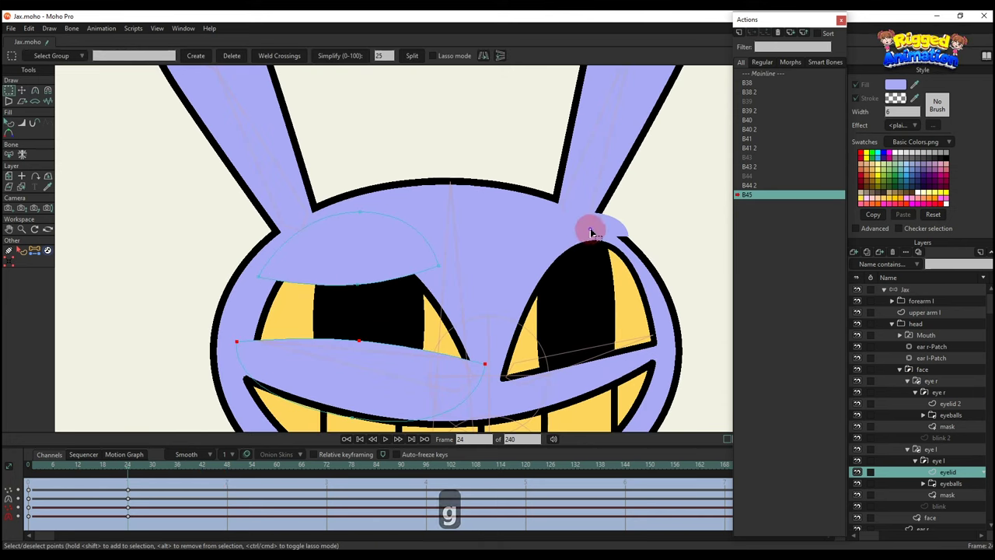
{"action": "right_click", "coordinate": [592, 230], "text": "alt"}
{"action": "key", "text": "g"}
{"action": "left_click_drag", "start_coordinate": [518, 231], "coordinate": [626, 280]}
{"action": "key", "text": "t"}
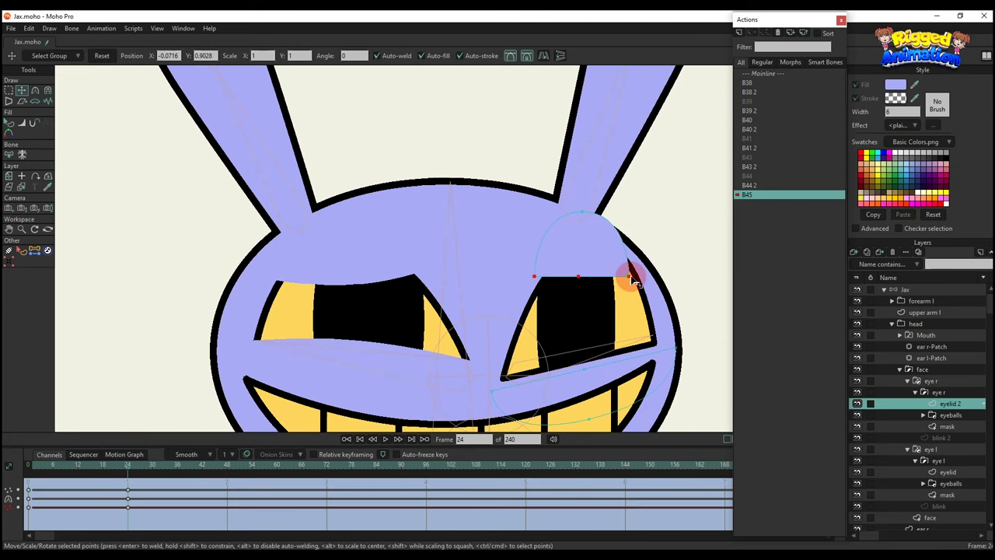
{"action": "key", "text": "q"}
{"action": "scroll", "coordinate": [570, 295], "scroll_direction": "down", "scroll_amount": 2}
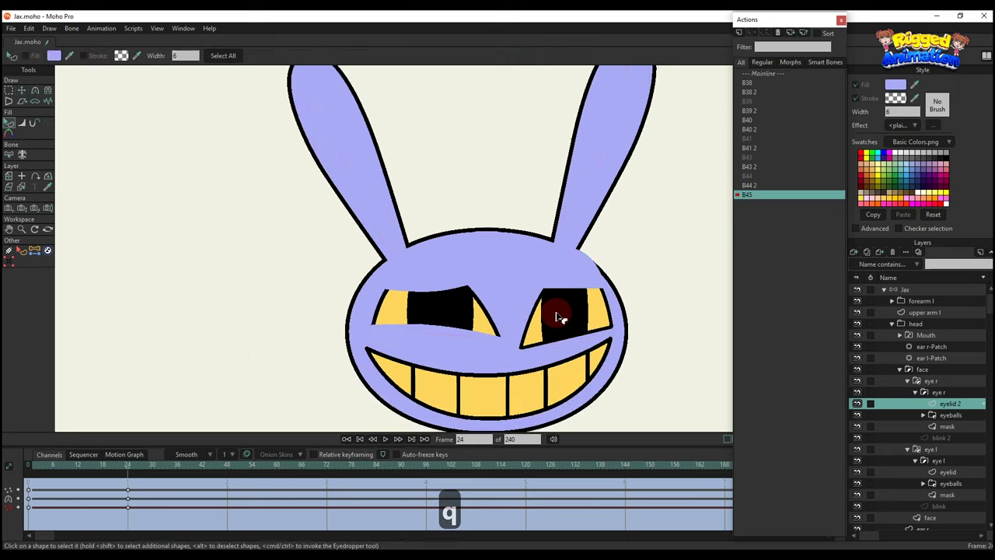
Key the eyelid layer's upper lid stroke as transparent at frame 4 and opaque black at frame 5 in B45
{"action": "left_click", "coordinate": [43, 472]}
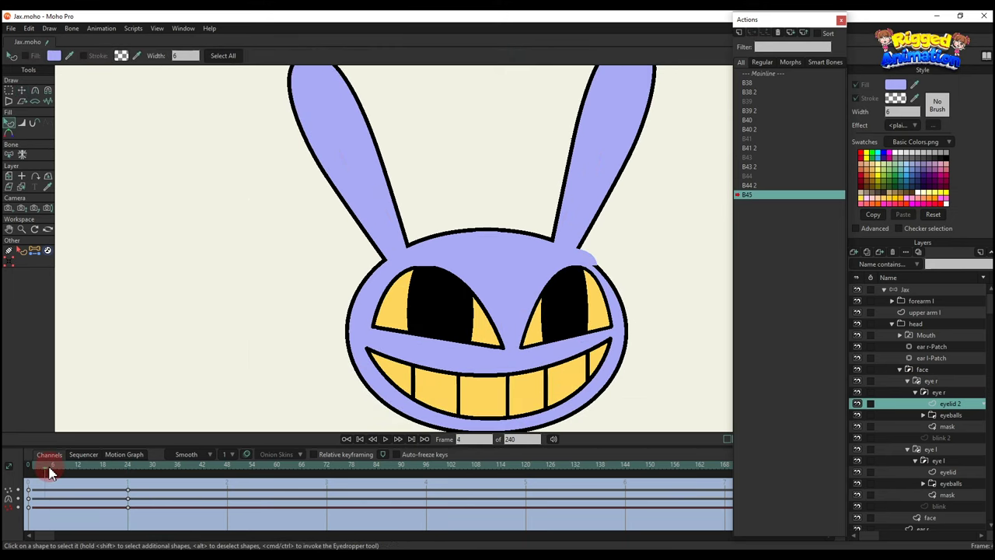
{"action": "scroll", "coordinate": [439, 253], "scroll_direction": "up", "scroll_amount": 1}
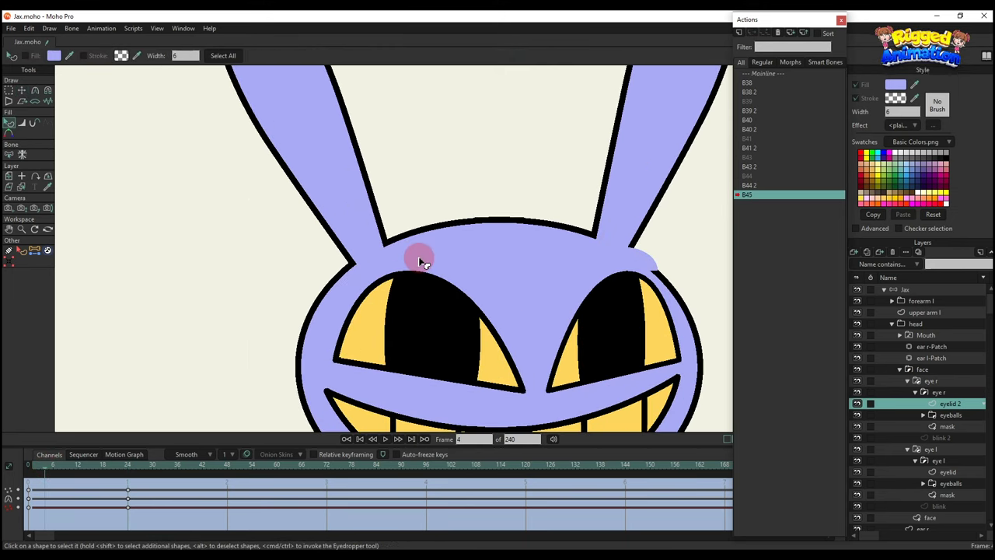
{"action": "left_click", "coordinate": [419, 261]}
{"action": "left_click", "coordinate": [120, 57]}
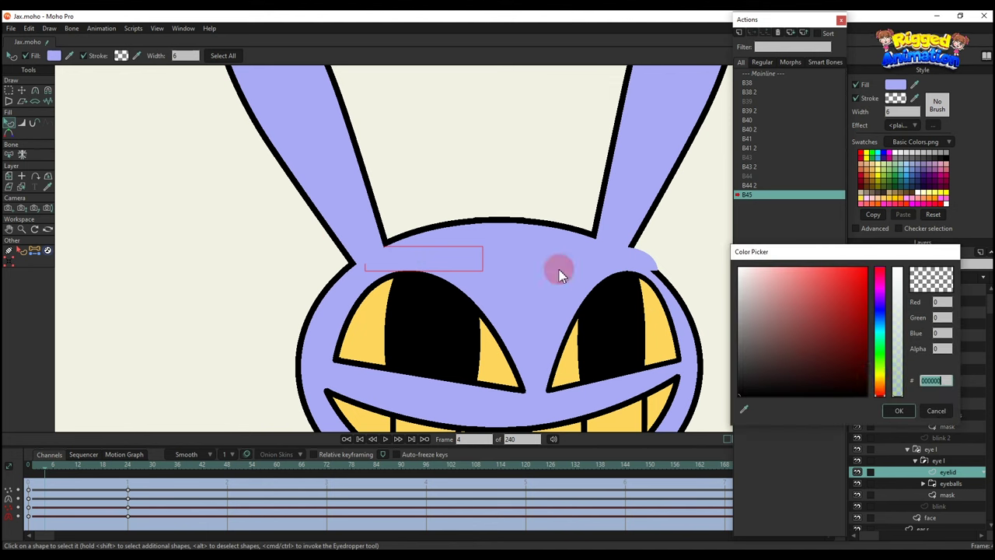
{"action": "left_click", "coordinate": [912, 412]}
{"action": "left_click", "coordinate": [121, 55]}
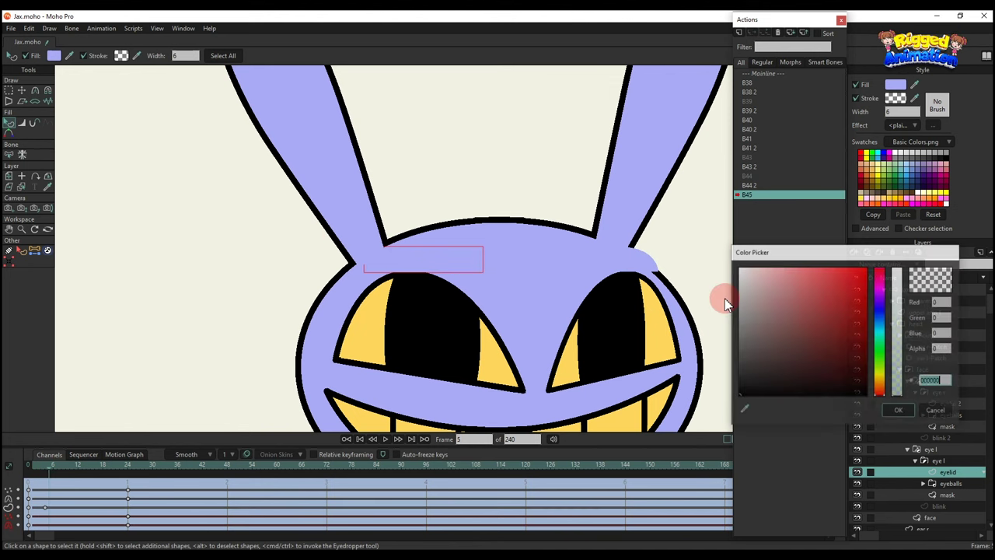
{"action": "left_click", "coordinate": [898, 411]}
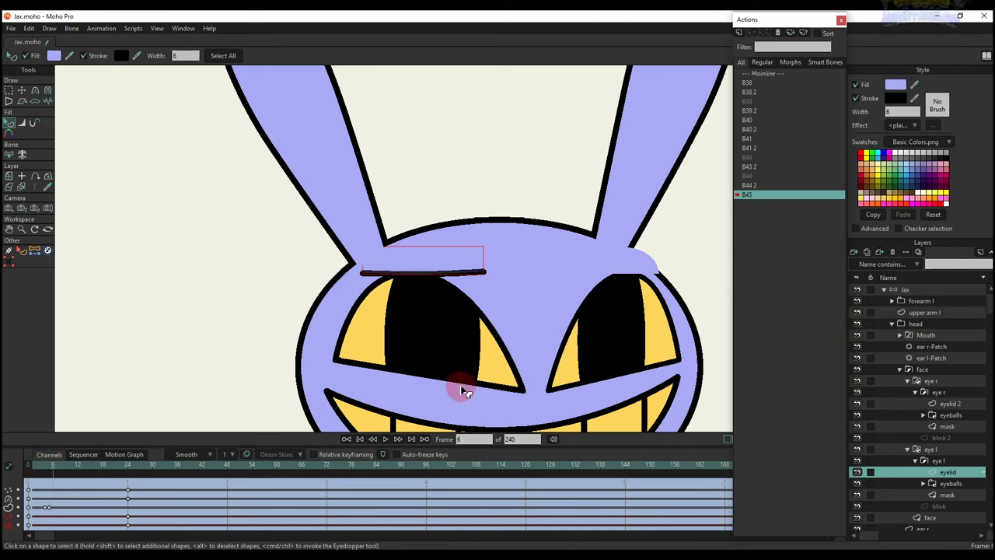
Key a transparent stroke on the eyelid layer's lower lid shape at frame 6 and freeze the layer's keys there
{"action": "key", "text": "ctrl+Right"}
{"action": "left_click", "coordinate": [442, 359]}
{"action": "left_click", "coordinate": [122, 55]}
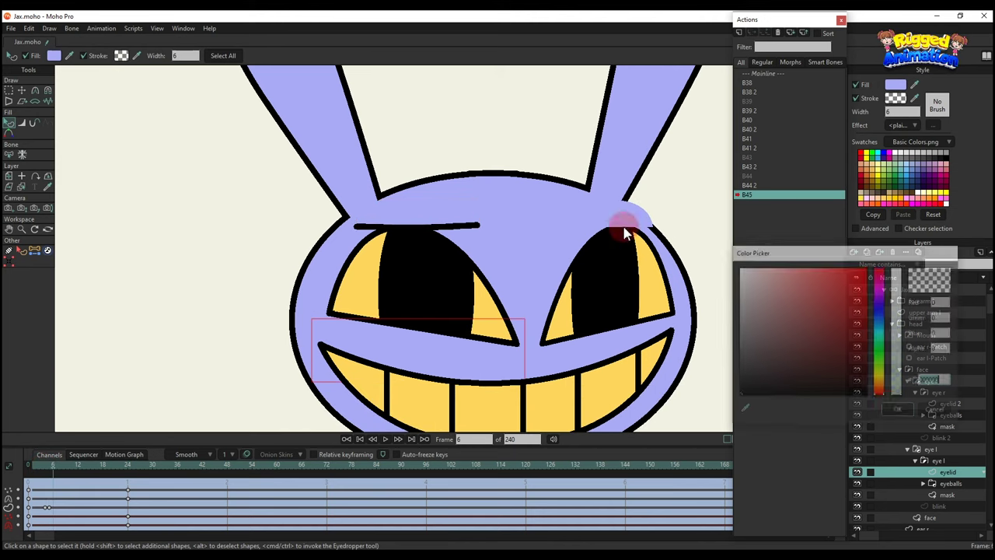
{"action": "left_click", "coordinate": [898, 411]}
{"action": "key", "text": "ctrl+f"}
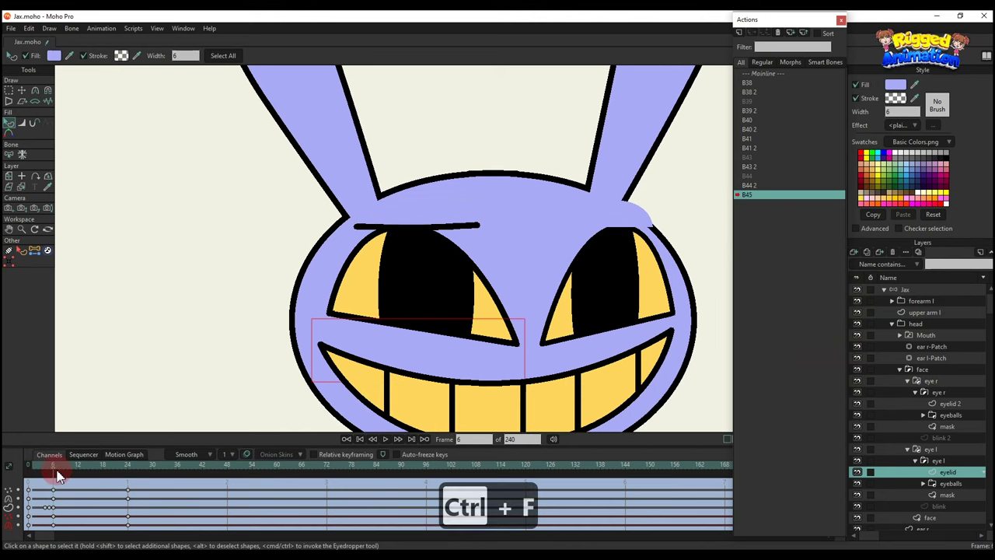
Raise the lower lid edge slightly at frame 7 and make its stroke opaque black
{"action": "left_click", "coordinate": [58, 471]}
{"action": "key", "text": "g"}
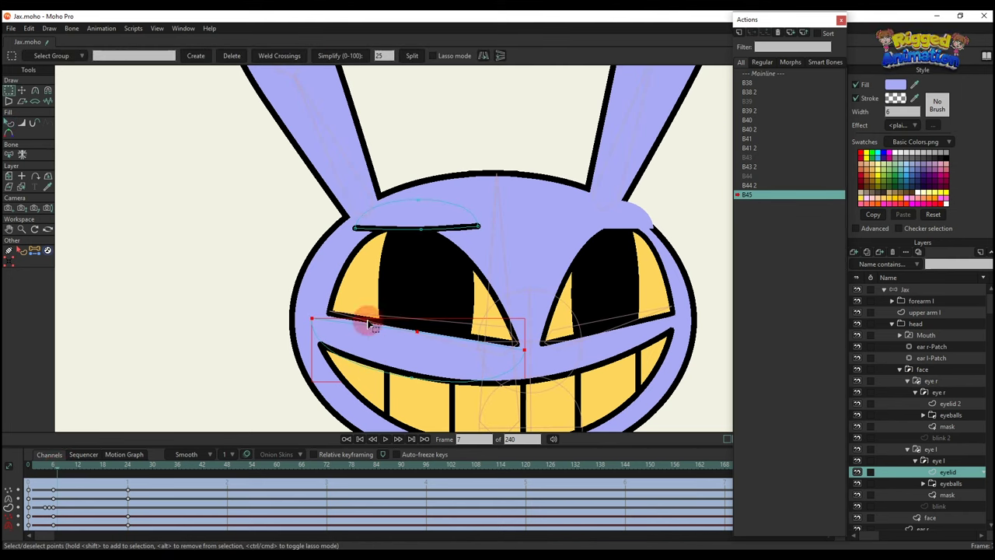
{"action": "left_click_drag", "start_coordinate": [295, 290], "coordinate": [553, 355]}
{"action": "key", "text": "t"}
{"action": "left_click_drag", "start_coordinate": [468, 340], "coordinate": [467, 333]}
{"action": "key", "text": "q"}
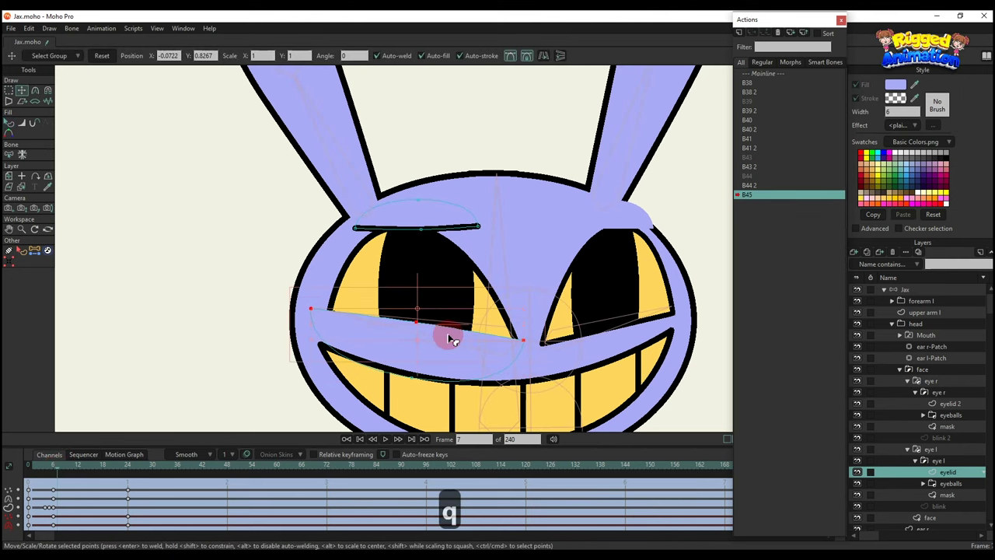
{"action": "left_click", "coordinate": [121, 55]}
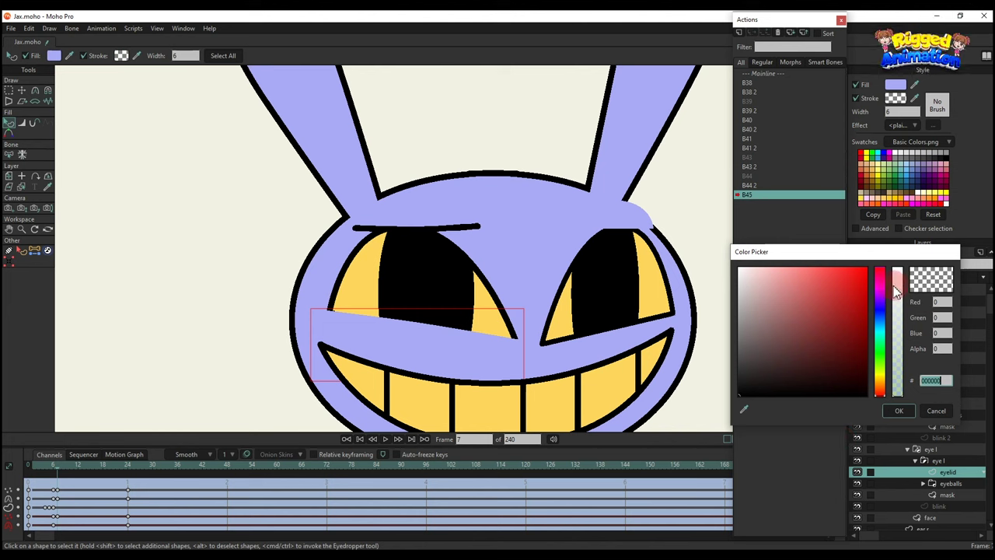
{"action": "left_click_drag", "start_coordinate": [901, 311], "coordinate": [901, 391]}
{"action": "key", "text": "Return"}
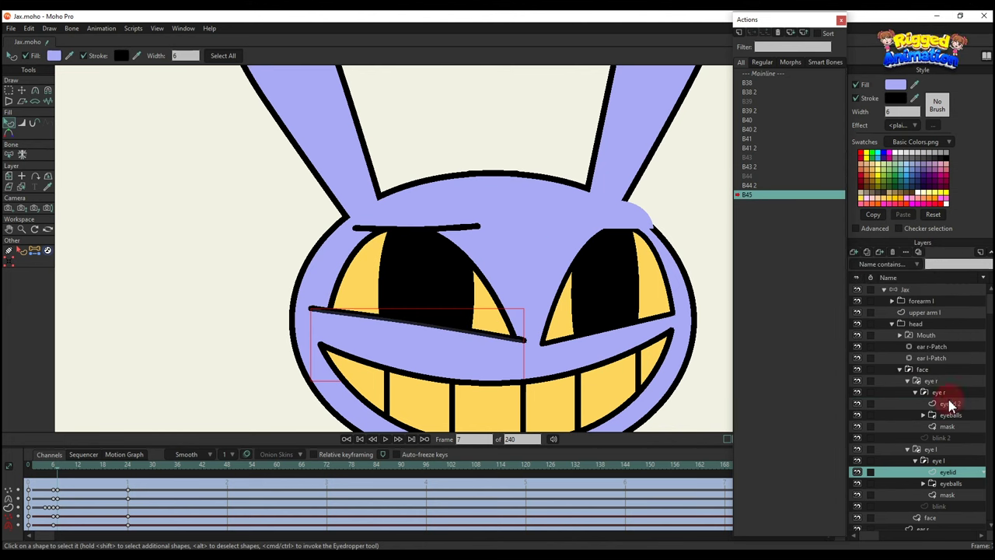
Key the eyelid 2 layer's upper lid stroke as transparent at frame 4 and opaque black at frame 5
{"action": "left_click", "coordinate": [486, 205]}
{"action": "mouse_move", "coordinate": [43, 472]}
{"action": "left_mouse_down"}
{"action": "mouse_move", "coordinate": [93, 472]}
{"action": "mouse_move", "coordinate": [56, 472]}
{"action": "left_mouse_up"}
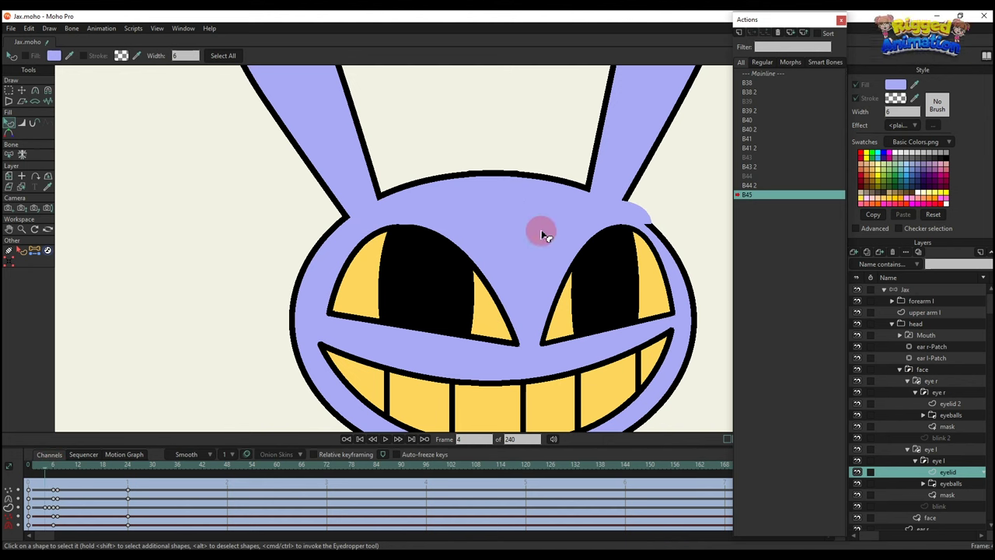
{"action": "left_click", "coordinate": [633, 217]}
{"action": "left_click", "coordinate": [126, 60]}
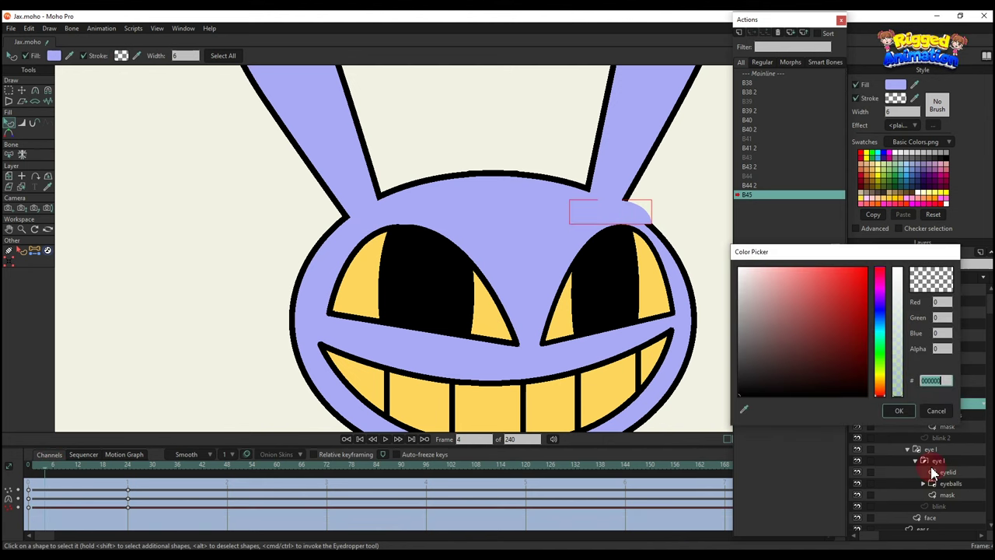
{"action": "left_click", "coordinate": [898, 410]}
{"action": "left_click", "coordinate": [48, 473]}
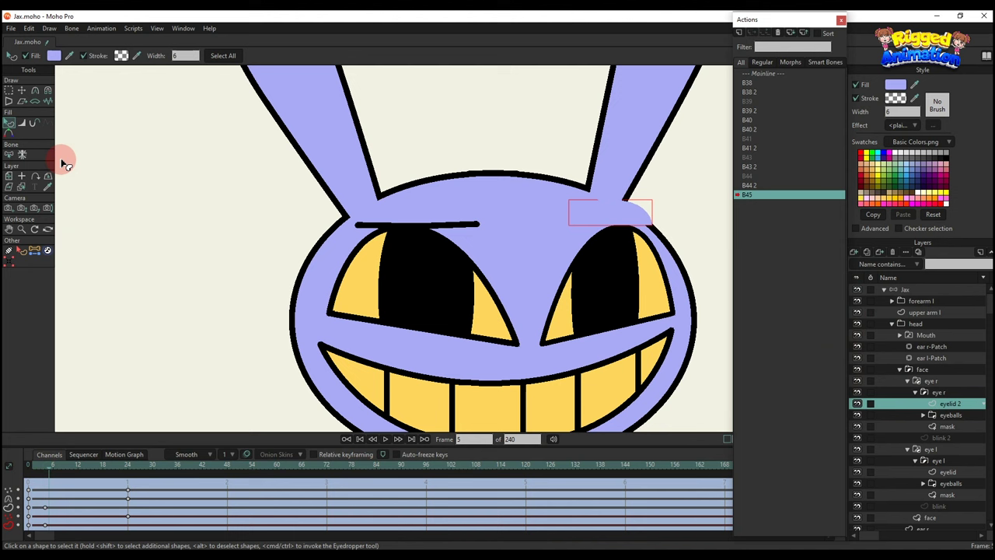
{"action": "left_click", "coordinate": [129, 60]}
{"action": "left_click", "coordinate": [899, 410]}
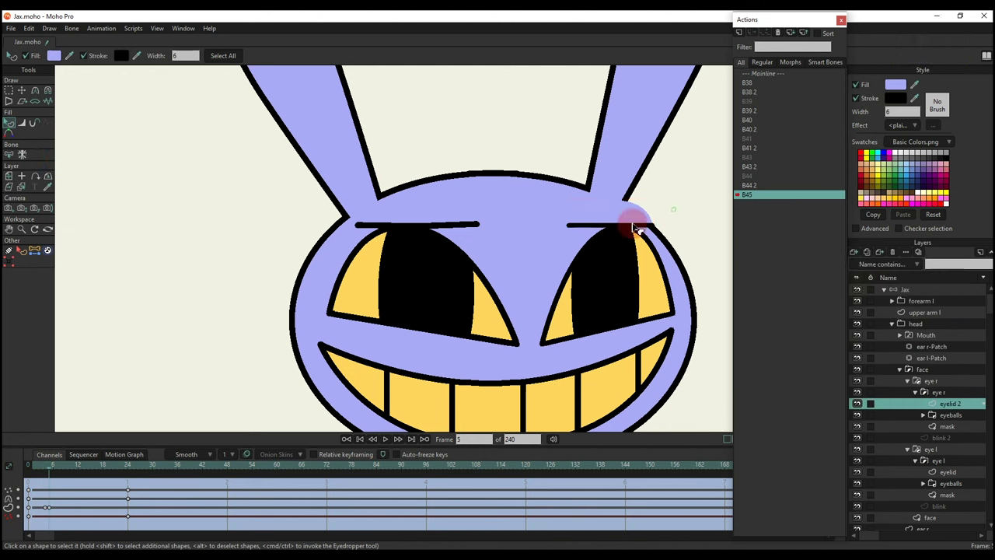
Scrub the B45 action through to frame 25 to check the outlined eyelids and save the file
{"action": "scroll", "coordinate": [241, 405], "scroll_direction": "down", "scroll_amount": 3}
{"action": "left_click", "coordinate": [241, 404]}
{"action": "left_click_drag", "start_coordinate": [42, 471], "coordinate": [130, 480]}
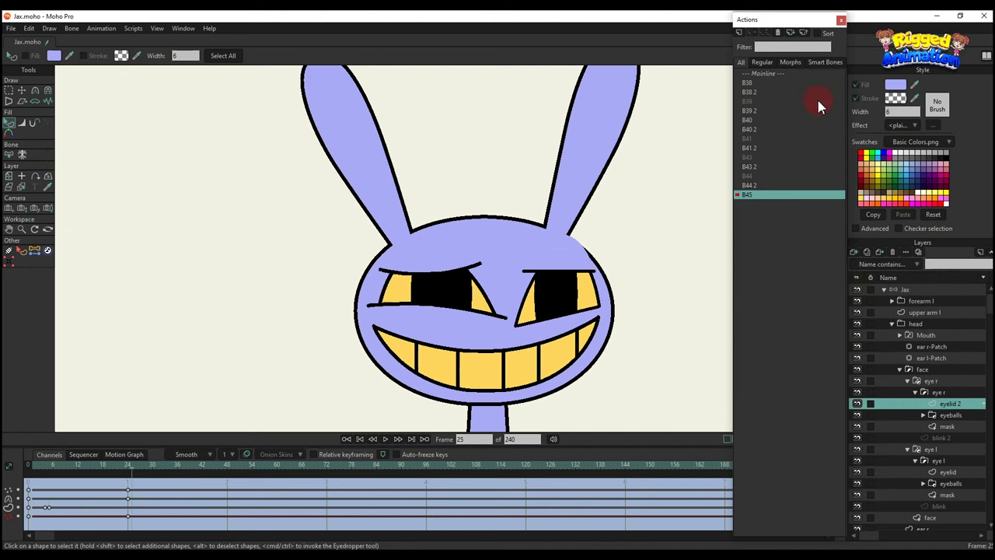
{"action": "key", "text": "ctrl+s"}
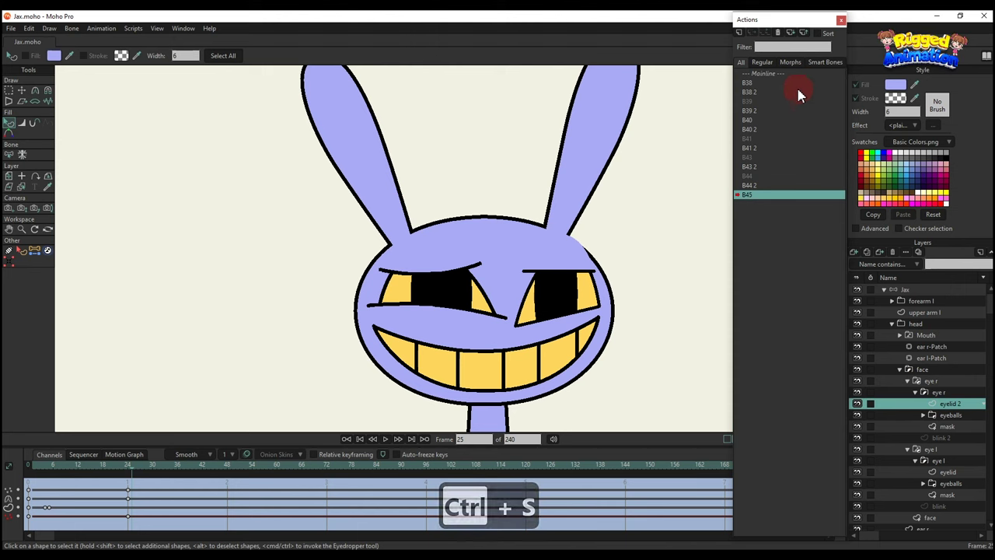
Create the B45 2 smart bone action from the mainline and rotate its control bone to about 317.16° at frame 24
{"action": "left_click", "coordinate": [772, 72]}
{"action": "left_click", "coordinate": [902, 289]}
{"action": "left_click", "coordinate": [746, 194]}
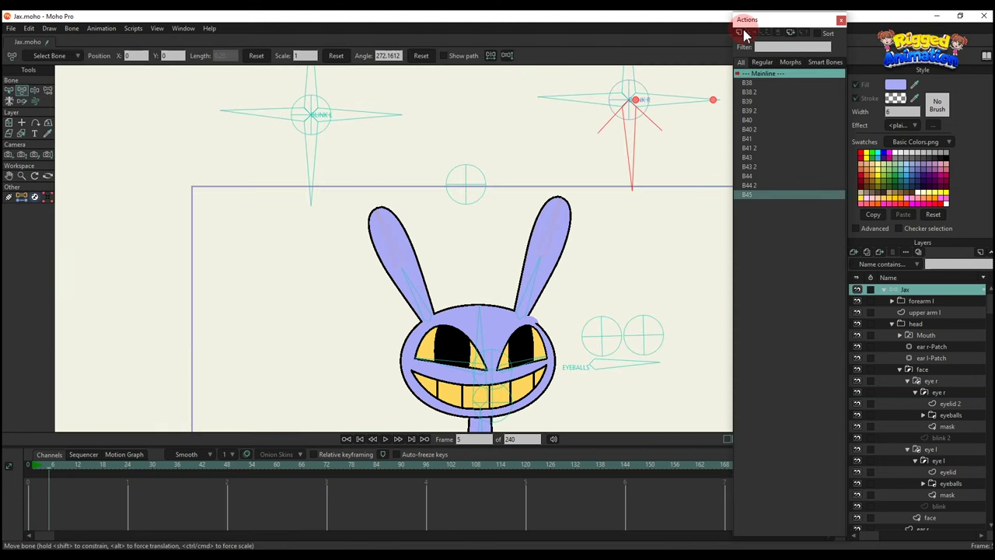
{"action": "left_click", "coordinate": [740, 32]}
{"action": "left_click", "coordinate": [503, 319]}
{"action": "left_click", "coordinate": [127, 466]}
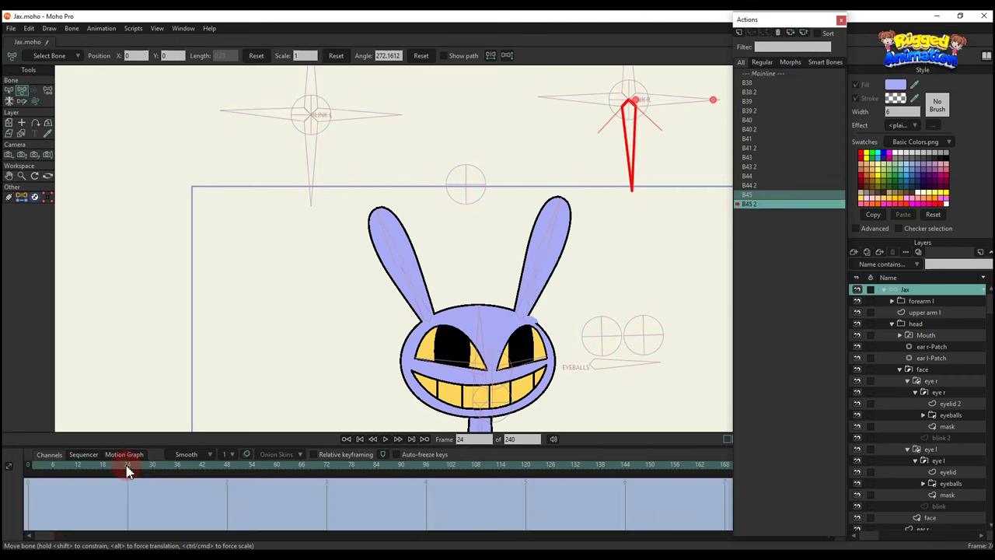
{"action": "left_click_drag", "start_coordinate": [622, 155], "coordinate": [695, 127]}
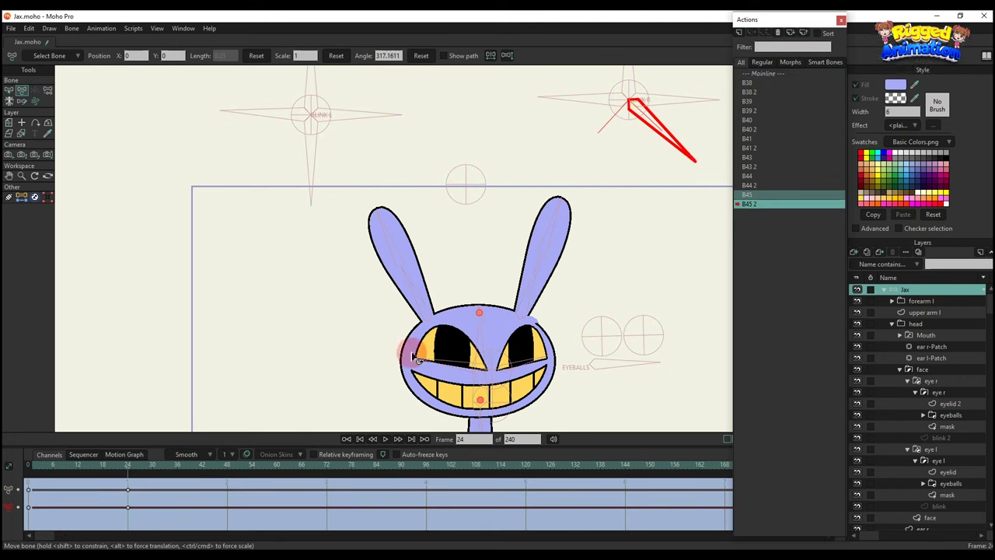
Lower the eyelid layer's upper lid edge into a straight line across the eye at frame 24 of B45 2
{"action": "scroll", "coordinate": [410, 350], "scroll_direction": "up", "scroll_amount": 3}
{"action": "right_click", "coordinate": [407, 260], "text": "alt"}
{"action": "key", "text": "g"}
{"action": "left_click_drag", "start_coordinate": [375, 252], "coordinate": [480, 315]}
{"action": "key", "text": "t"}
{"action": "scroll", "coordinate": [430, 270], "scroll_direction": "up", "scroll_amount": 3}
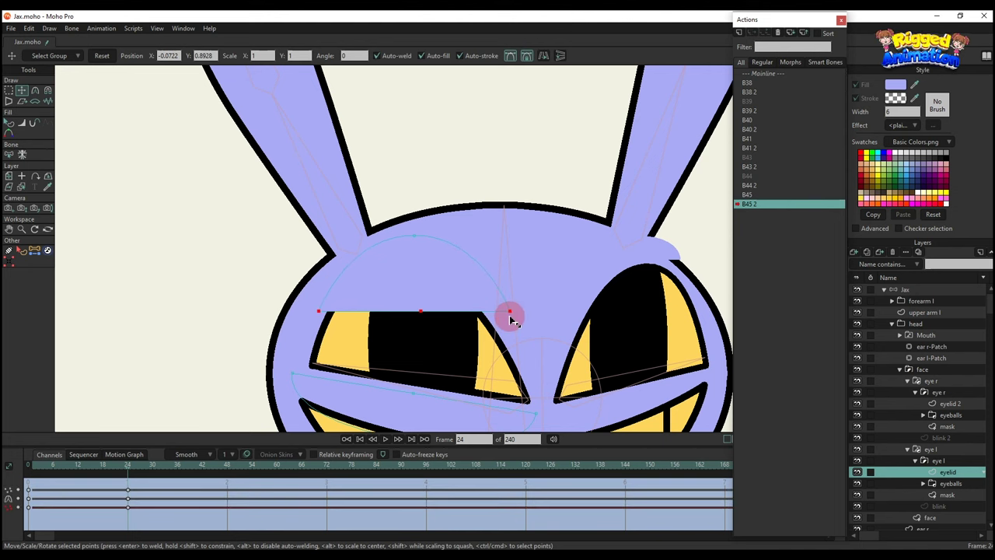
{"action": "scroll", "coordinate": [464, 319], "scroll_direction": "down", "scroll_amount": 2}
Lower the eyelid 2 layer's upper lid edge over the eye at frame 24 and tilt it down towards the nose
{"action": "left_click", "coordinate": [555, 249], "text": "ctrl+alt"}
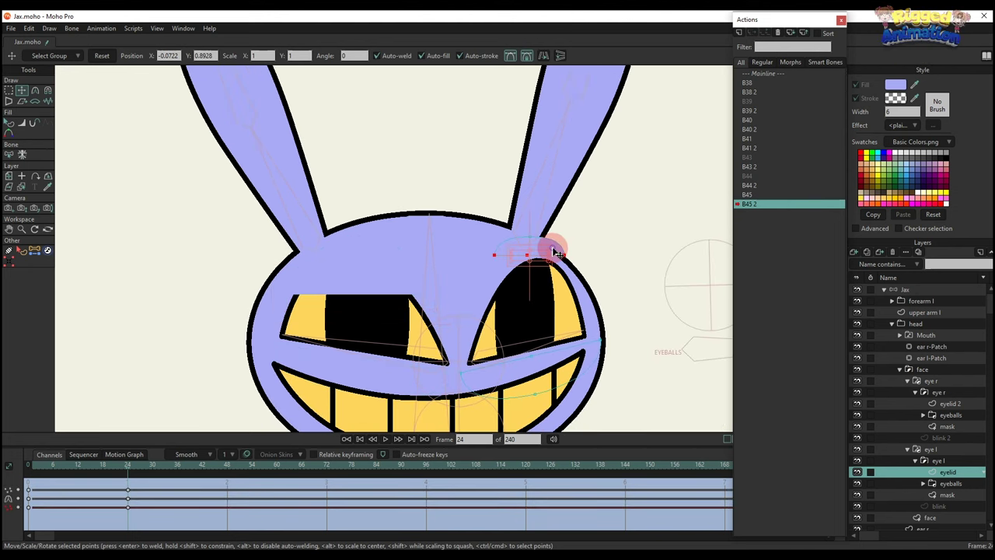
{"action": "key", "text": "g"}
{"action": "key", "text": "t"}
{"action": "left_click_drag", "start_coordinate": [515, 258], "coordinate": [521, 310]}
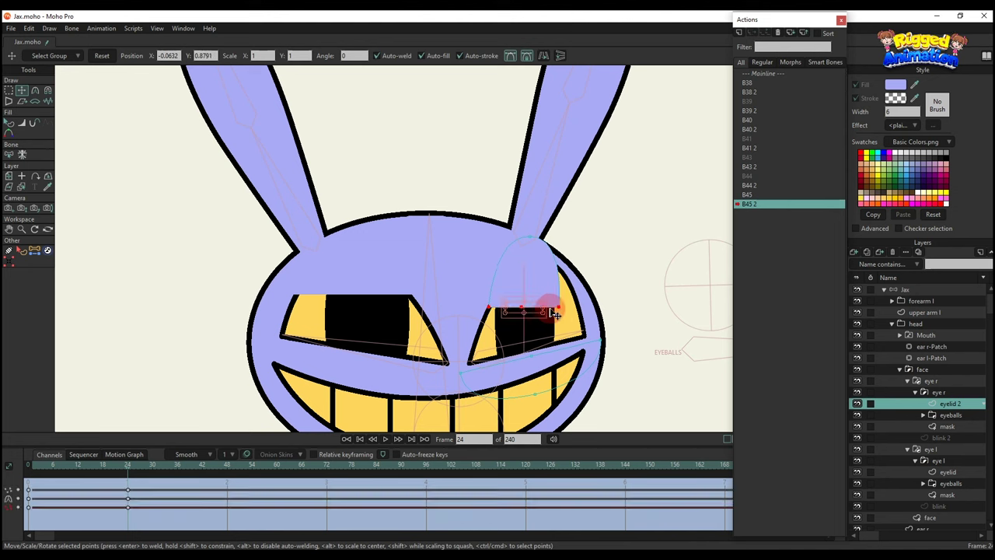
{"action": "scroll", "coordinate": [575, 308], "scroll_direction": "up", "scroll_amount": 1}
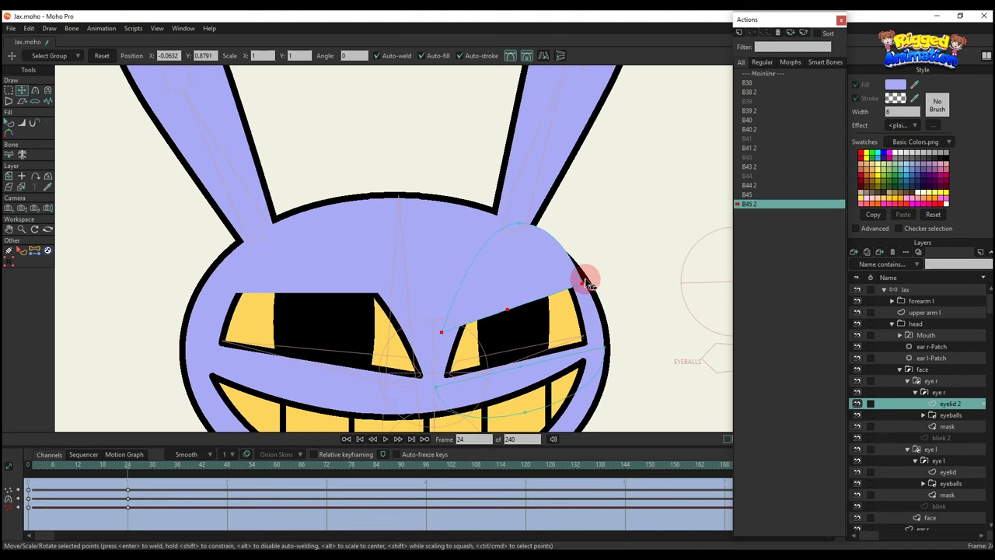
Arch the tilted upper lid edge of eyelid 2 by raising its middle point and adjusting its curve handles
{"action": "left_click", "coordinate": [639, 235]}
{"action": "key", "text": "t"}
{"action": "left_click_drag", "start_coordinate": [509, 311], "coordinate": [521, 280]}
{"action": "scroll", "coordinate": [482, 299], "scroll_direction": "up", "scroll_amount": 1}
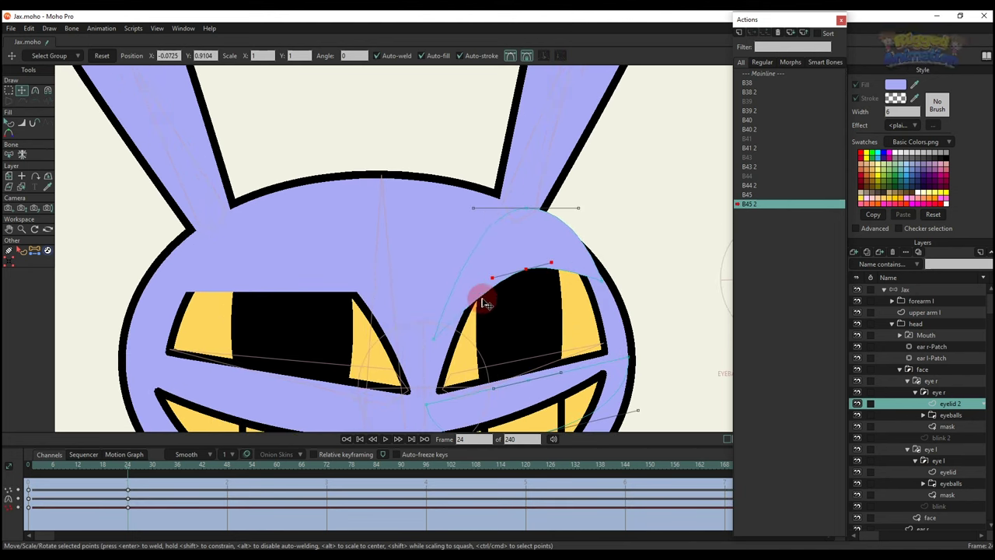
{"action": "left_click_drag", "start_coordinate": [487, 310], "coordinate": [588, 196]}
{"action": "scroll", "coordinate": [466, 322], "scroll_direction": "up", "scroll_amount": 1}
{"action": "scroll", "coordinate": [589, 196], "scroll_direction": "down", "scroll_amount": 3}
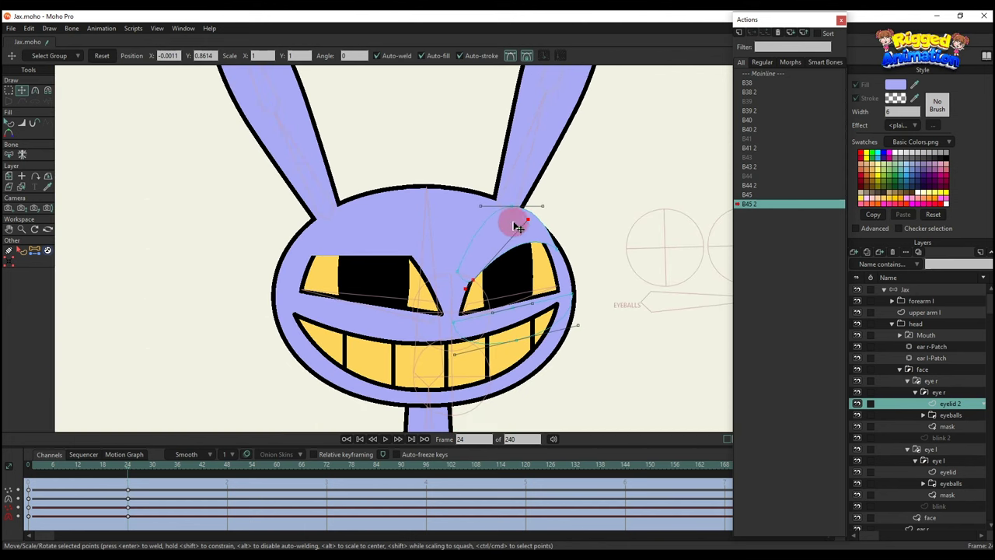
Key the eyelid layer's upper lid stroke as transparent at frame 4 and opaque black at frame 5 in B45 2
{"action": "left_click", "coordinate": [42, 467]}
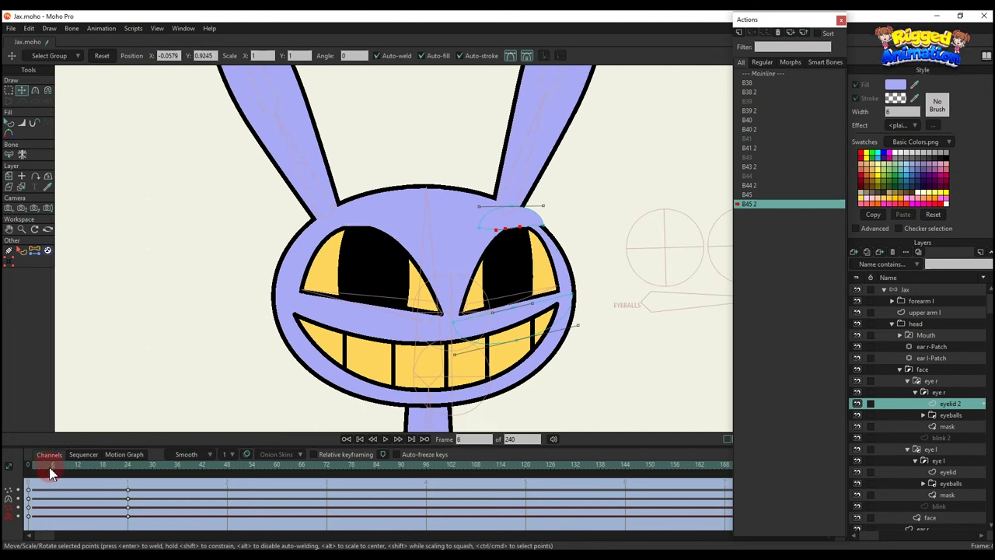
{"action": "scroll", "coordinate": [371, 225], "scroll_direction": "up", "scroll_amount": 2}
{"action": "left_click", "coordinate": [339, 210]}
{"action": "key", "text": "q"}
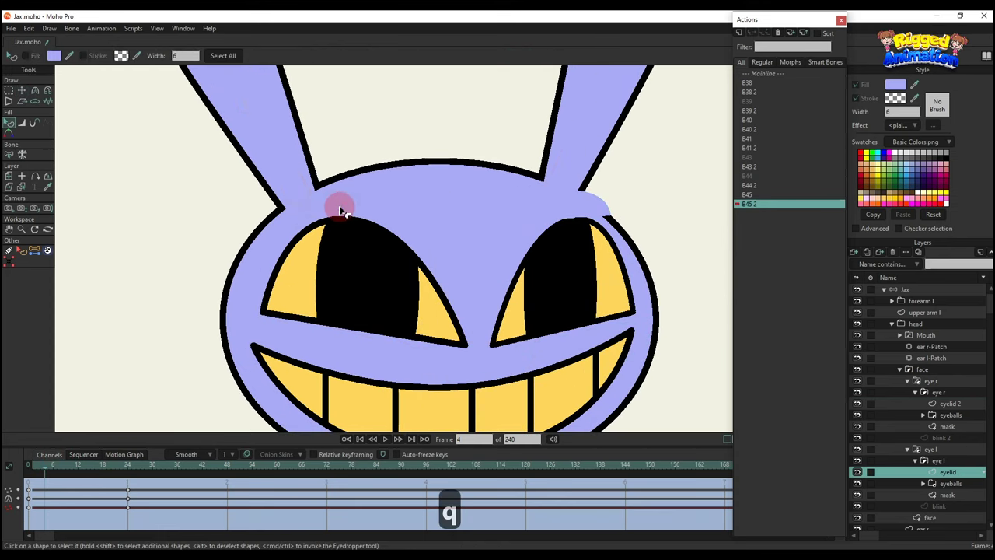
{"action": "left_click", "coordinate": [123, 55]}
{"action": "left_click", "coordinate": [282, 406]}
{"action": "left_click", "coordinate": [47, 478]}
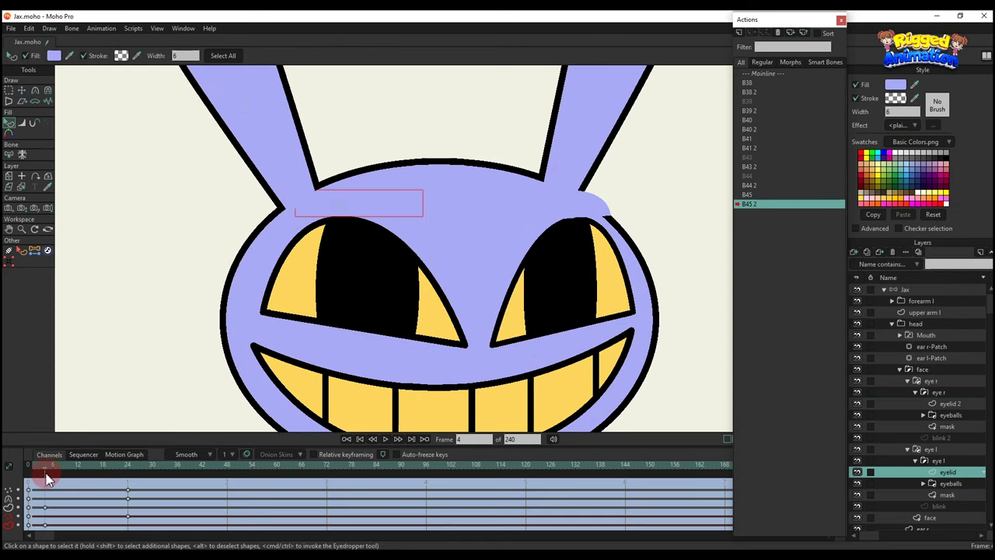
{"action": "left_click", "coordinate": [123, 55]}
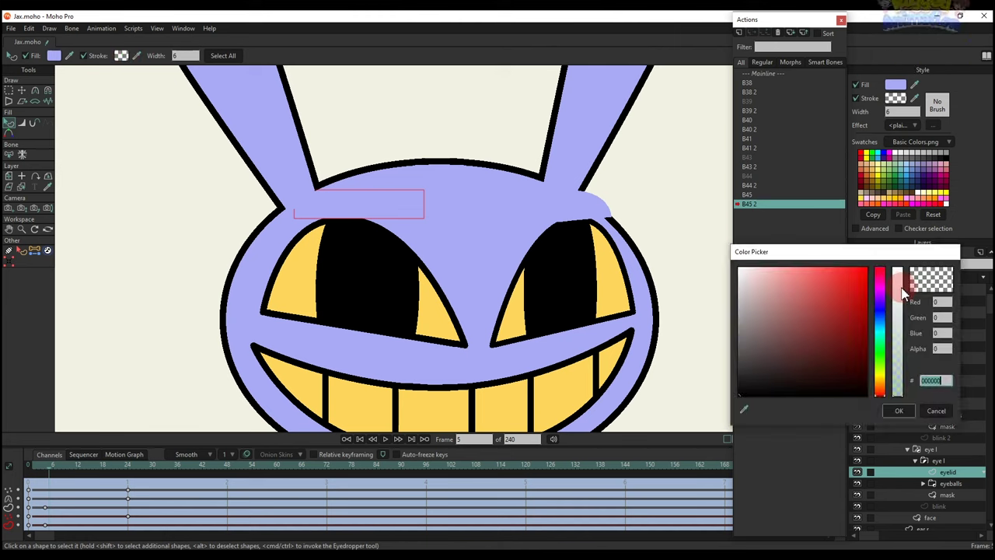
{"action": "left_click", "coordinate": [895, 410]}
Key the eyelid 2 layer's upper lid stroke as transparent at frame 4 and opaque black at frame 5, and preview B45 2
{"action": "mouse_move", "coordinate": [43, 472]}
{"action": "left_mouse_down"}
{"action": "mouse_move", "coordinate": [122, 491]}
{"action": "mouse_move", "coordinate": [45, 486]}
{"action": "left_mouse_up"}
{"action": "scroll", "coordinate": [525, 262], "scroll_direction": "up", "scroll_amount": 2}
{"action": "right_click", "coordinate": [584, 200], "text": "alt"}
{"action": "left_click", "coordinate": [584, 200]}
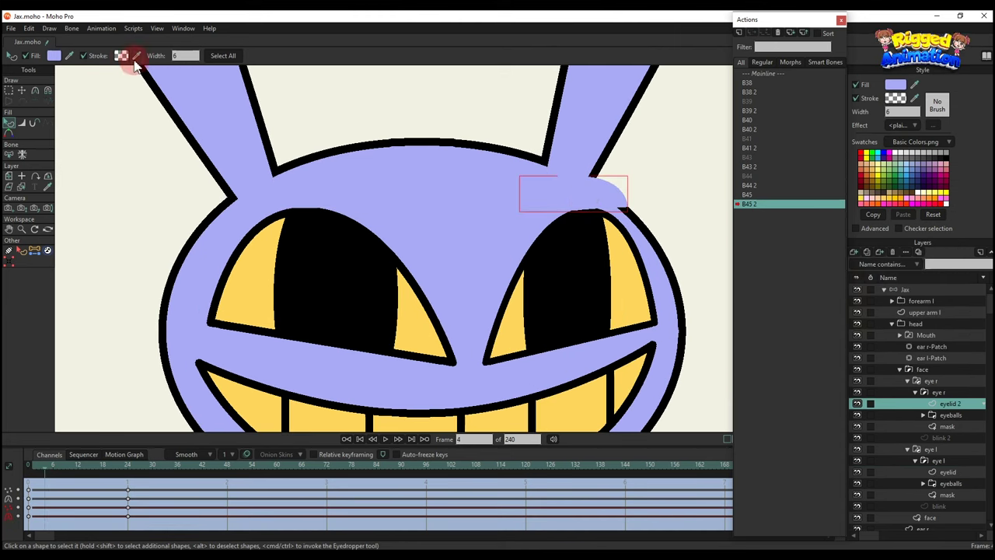
{"action": "left_click", "coordinate": [124, 56]}
{"action": "left_click", "coordinate": [895, 410]}
{"action": "left_click", "coordinate": [48, 465]}
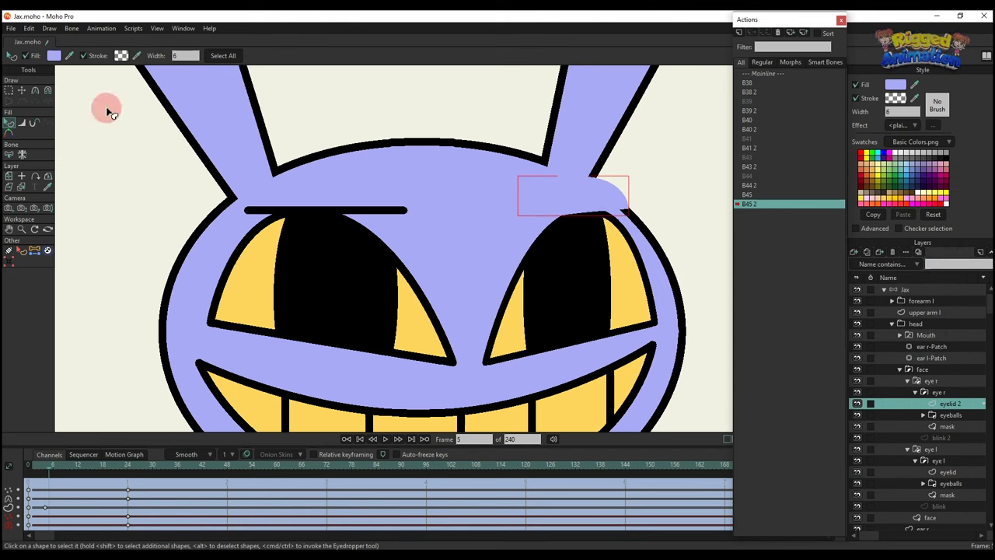
{"action": "left_click", "coordinate": [123, 55]}
{"action": "left_click", "coordinate": [905, 410]}
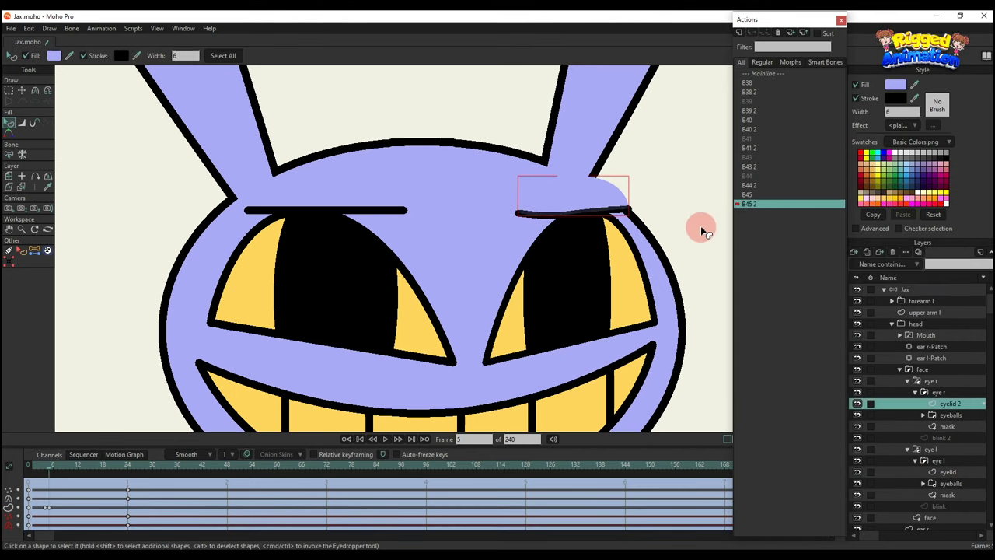
{"action": "scroll", "coordinate": [633, 228], "scroll_direction": "down", "scroll_amount": 5}
{"action": "left_click", "coordinate": [266, 395]}
{"action": "left_click", "coordinate": [376, 262]}
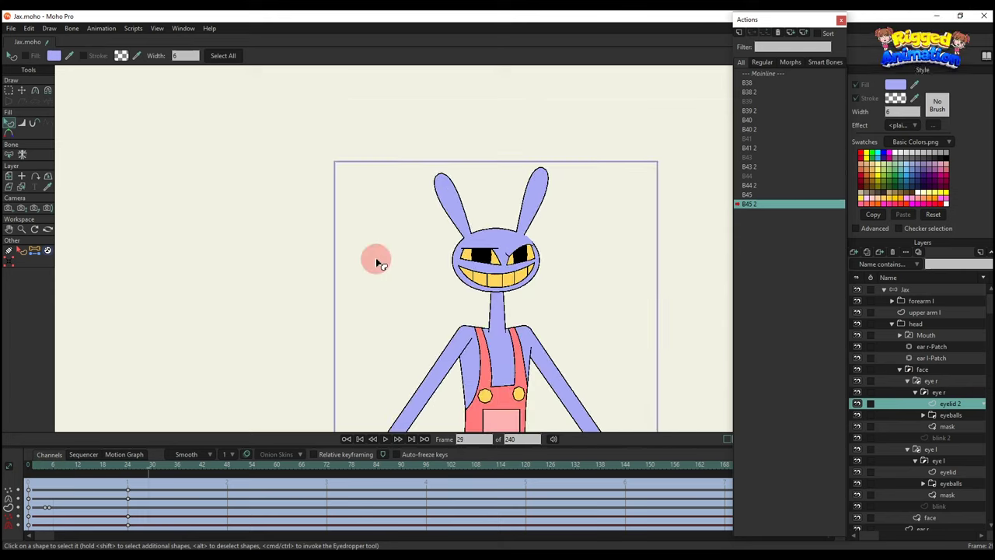
Create the smart bone action B46 for bone B46 of the BLINK R control and rotate the bone to 45 degrees at frame 24
{"action": "left_click", "coordinate": [793, 73]}
{"action": "left_click", "coordinate": [899, 289]}
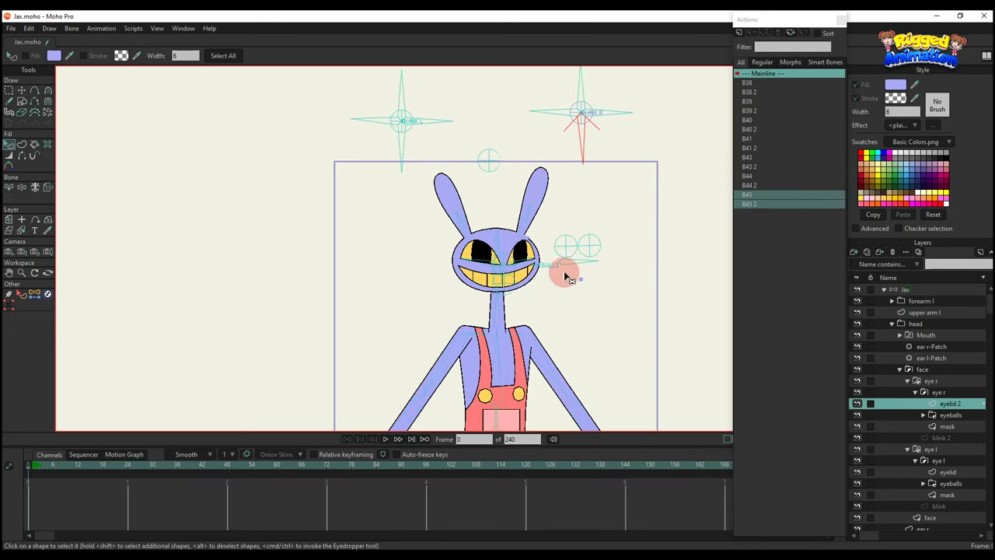
{"action": "left_click", "coordinate": [570, 131]}
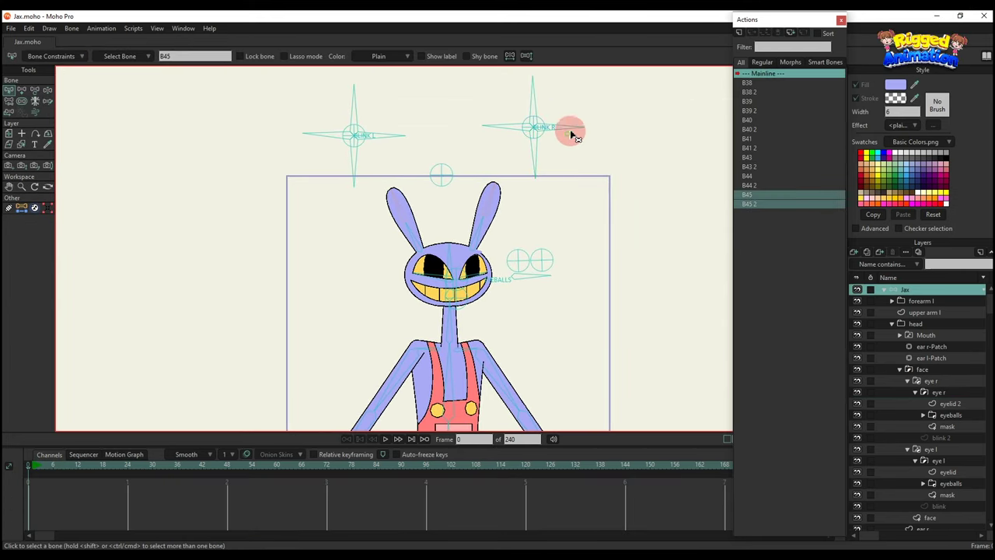
{"action": "left_click", "coordinate": [739, 34]}
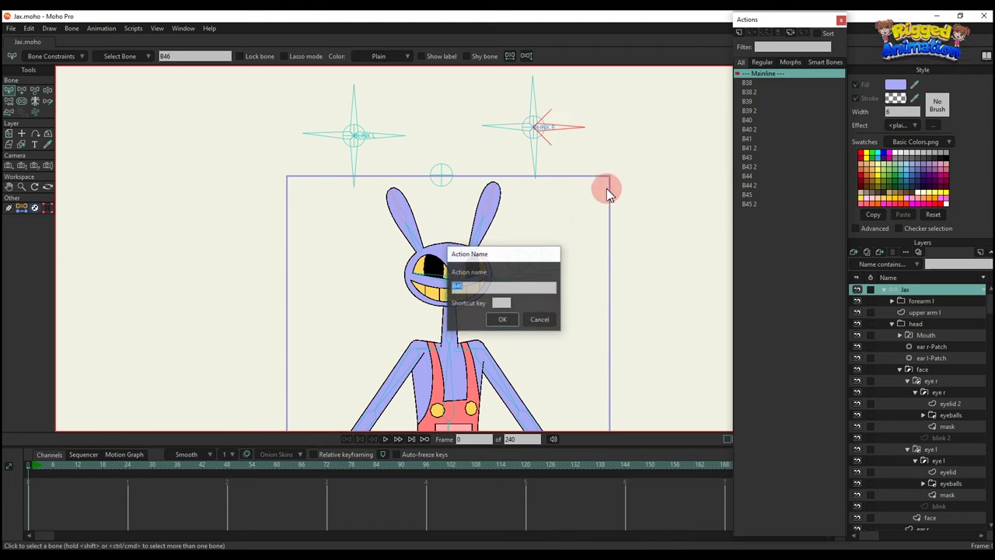
{"action": "left_click", "coordinate": [505, 320]}
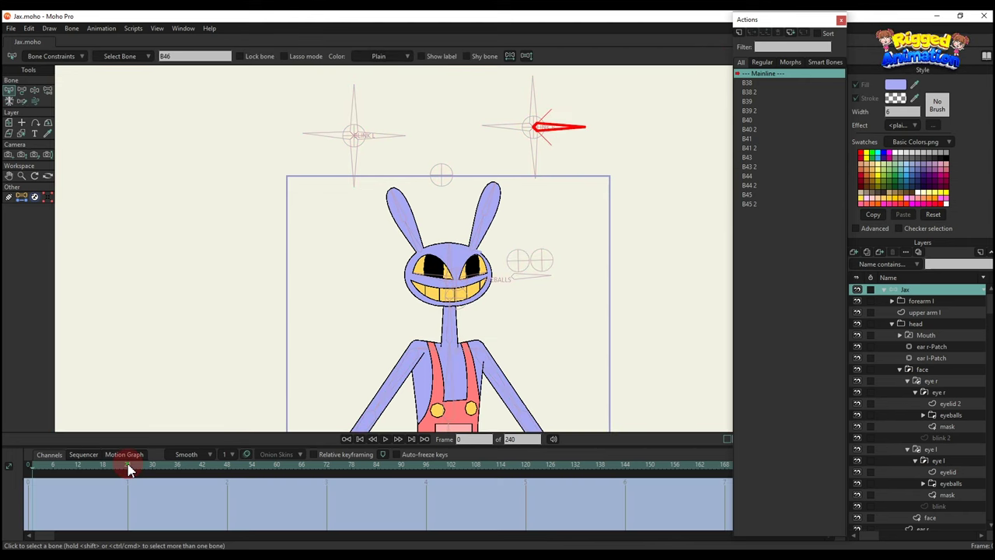
{"action": "left_click", "coordinate": [127, 466]}
{"action": "key", "text": "t"}
{"action": "left_click_drag", "start_coordinate": [565, 132], "coordinate": [558, 95]}
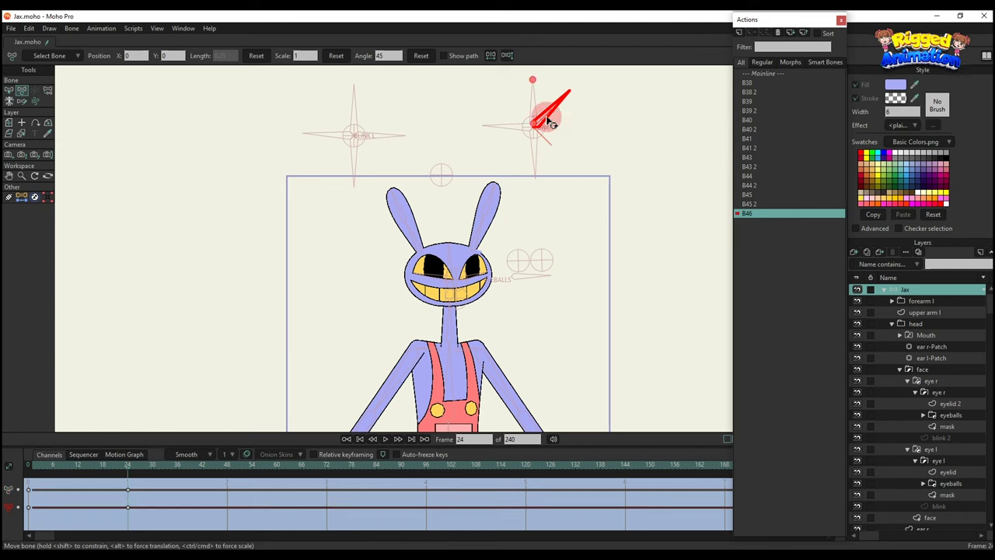
Lower the eyelid layer's upper lid edge over the eye at frame 24 of B46 and tilt it down towards the nose
{"action": "scroll", "coordinate": [485, 229], "scroll_direction": "up", "scroll_amount": 3}
{"action": "right_click", "coordinate": [406, 279], "text": "alt"}
{"action": "scroll", "coordinate": [403, 272], "scroll_direction": "up", "scroll_amount": 3}
{"action": "key", "text": "g"}
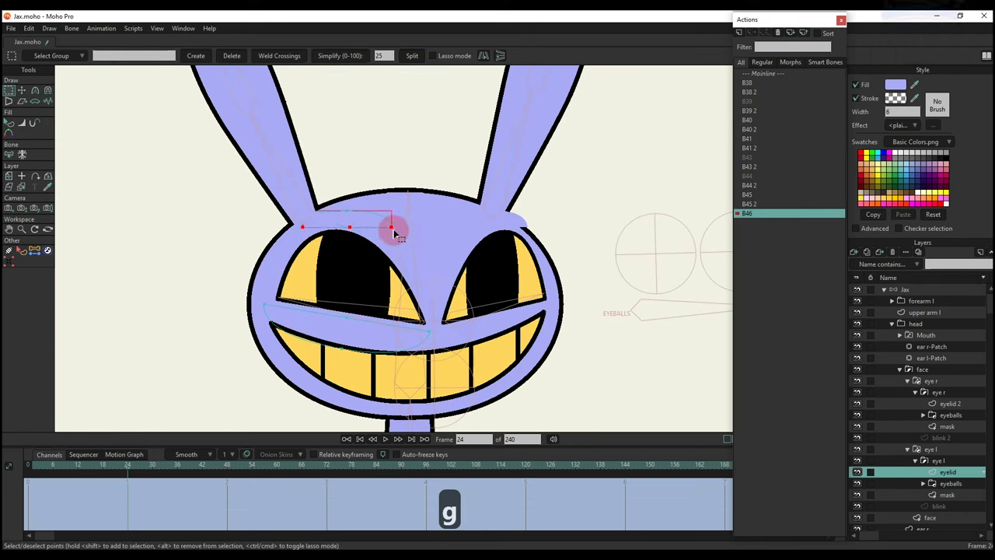
{"action": "key", "text": "t"}
{"action": "left_click_drag", "start_coordinate": [394, 230], "coordinate": [399, 249]}
{"action": "left_click_drag", "start_coordinate": [379, 239], "coordinate": [425, 271]}
Bow the tilted upper lid edge of the eyelid layer downward by adjusting its end points and curve handles
{"action": "left_click", "coordinate": [450, 138]}
{"action": "key", "text": "t"}
{"action": "key", "text": "g"}
{"action": "left_click", "coordinate": [298, 247], "text": "shift"}
{"action": "left_click", "coordinate": [424, 291], "text": "shift"}
{"action": "key", "text": "t"}
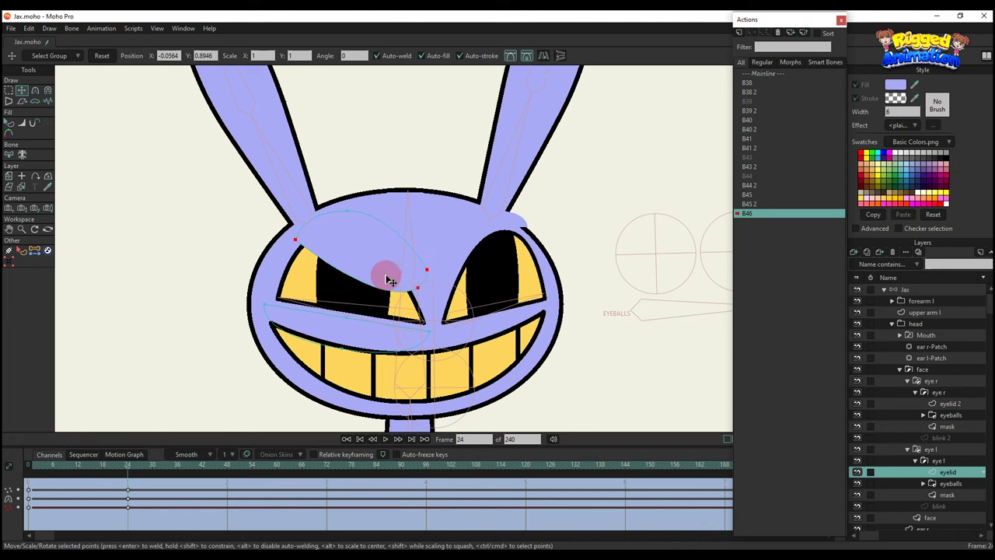
{"action": "key", "text": "t"}
{"action": "left_click", "coordinate": [415, 169]}
{"action": "scroll", "coordinate": [424, 265], "scroll_direction": "up", "scroll_amount": 2}
{"action": "left_click", "coordinate": [411, 297]}
{"action": "left_click_drag", "start_coordinate": [371, 308], "coordinate": [348, 298]}
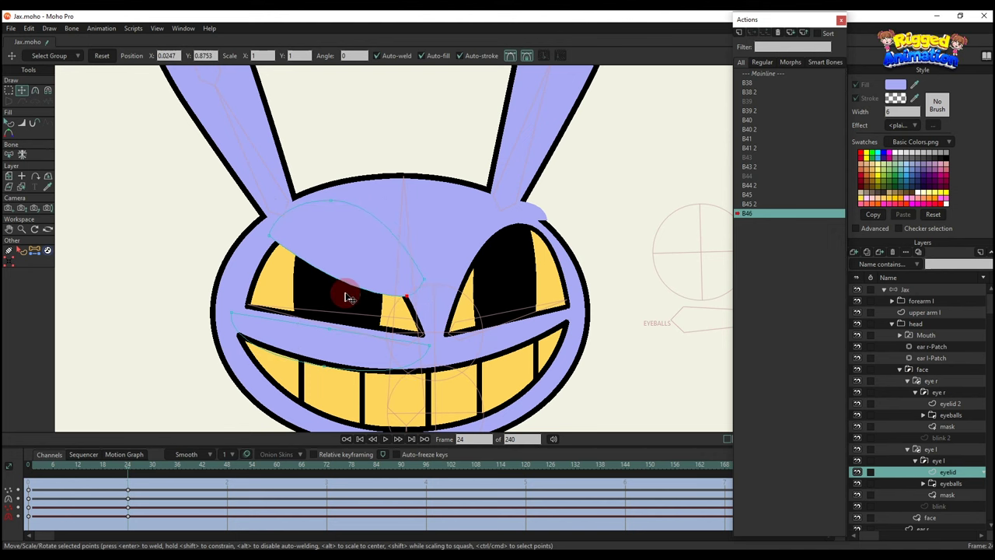
Raise the outer end point of the eyelid layer's upper lid edge slightly and check the motion up to frame 24
{"action": "key", "text": "g"}
{"action": "key", "text": "t"}
{"action": "left_click_drag", "start_coordinate": [273, 239], "coordinate": [277, 226]}
{"action": "scroll", "coordinate": [358, 260], "scroll_direction": "down", "scroll_amount": 2}
{"action": "key", "text": "q"}
{"action": "key", "text": "t"}
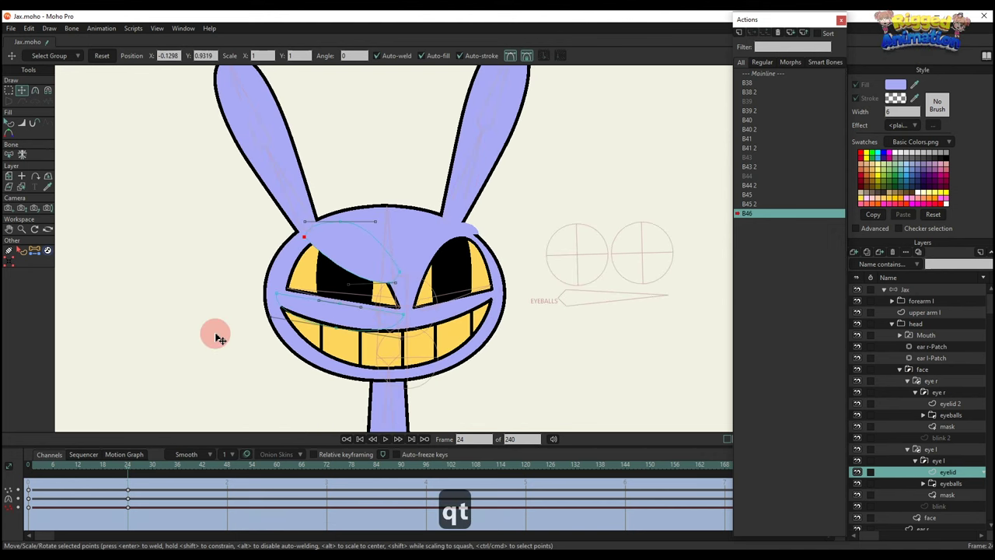
{"action": "left_click_drag", "start_coordinate": [33, 467], "coordinate": [127, 480]}
Arch the eyelid layer's lower lid edge at its middle point and raise the whole edge over the bottom of the eye
{"action": "scroll", "coordinate": [354, 303], "scroll_direction": "up", "scroll_amount": 3}
{"action": "key", "text": "t"}
{"action": "key", "text": "g"}
{"action": "key", "text": "t"}
{"action": "key", "text": "c"}
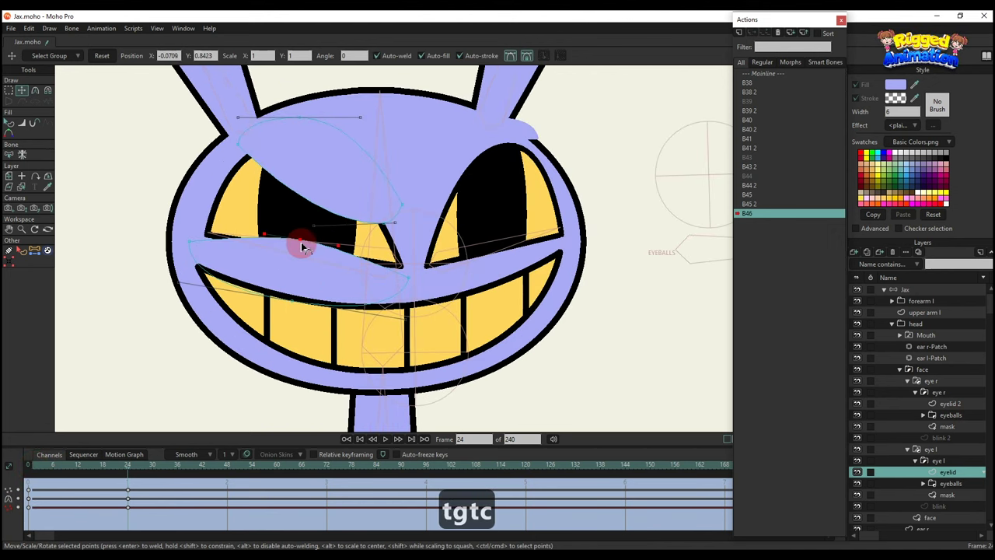
{"action": "key", "text": "g"}
{"action": "left_click_drag", "start_coordinate": [166, 236], "coordinate": [396, 276]}
{"action": "key", "text": "t"}
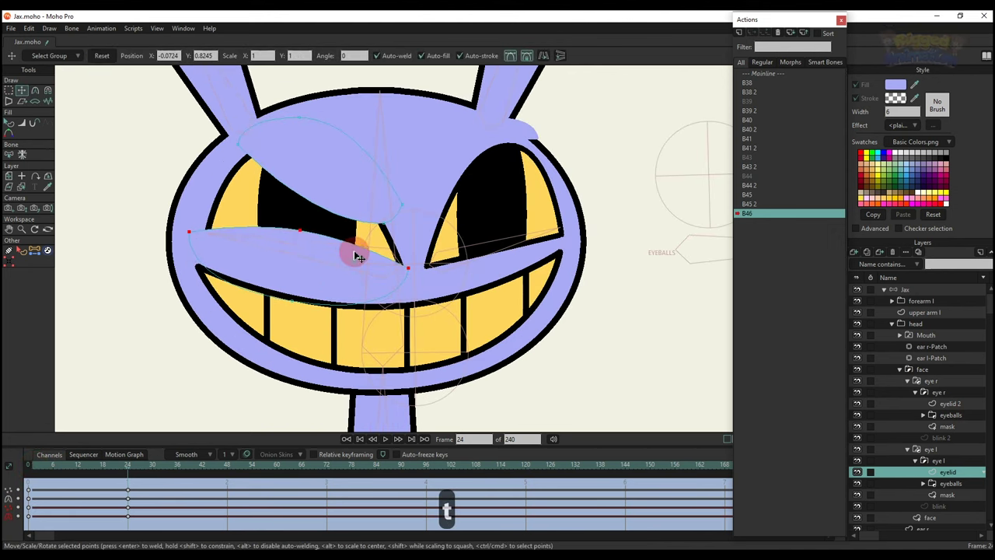
Key the eyelid layer's upper lid stroke as transparent at frame 4 and opaque black at frame 5 in B46
{"action": "key", "text": "q"}
{"action": "scroll", "coordinate": [358, 261], "scroll_direction": "down", "scroll_amount": 2}
{"action": "scroll", "coordinate": [353, 259], "scroll_direction": "up", "scroll_amount": 2}
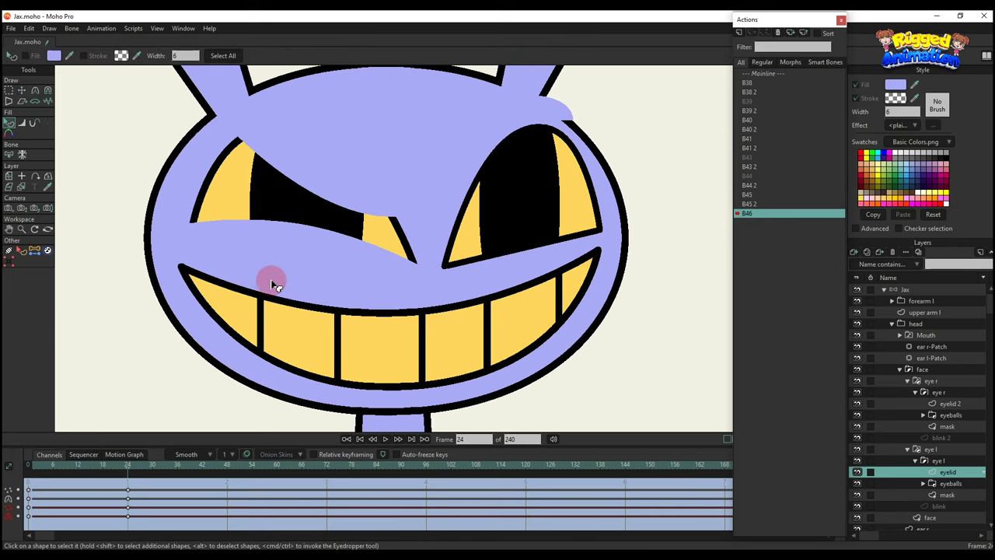
{"action": "left_click", "coordinate": [41, 474]}
{"action": "left_click_drag", "start_coordinate": [379, 120], "coordinate": [369, 165]}
{"action": "key", "text": "q"}
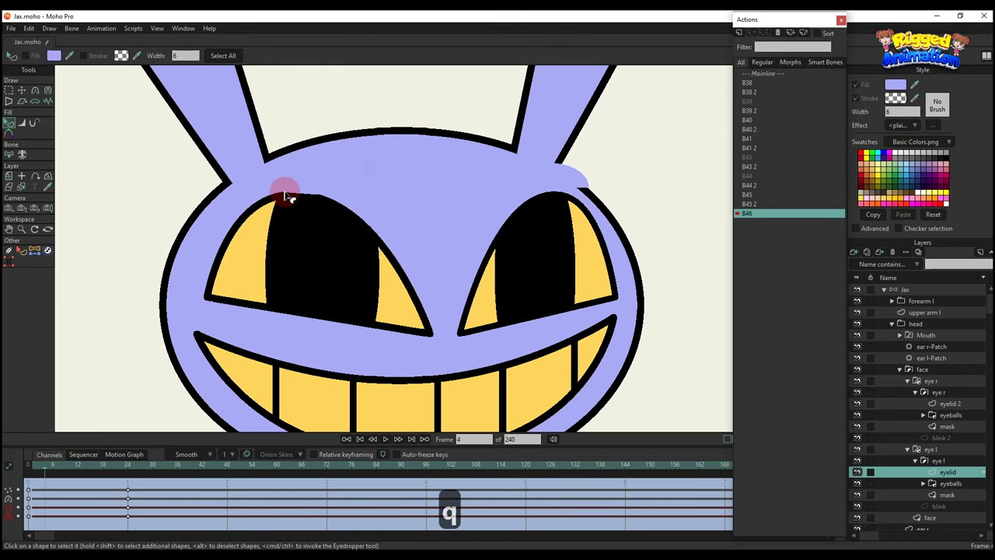
{"action": "left_click", "coordinate": [122, 55]}
{"action": "left_click", "coordinate": [50, 467]}
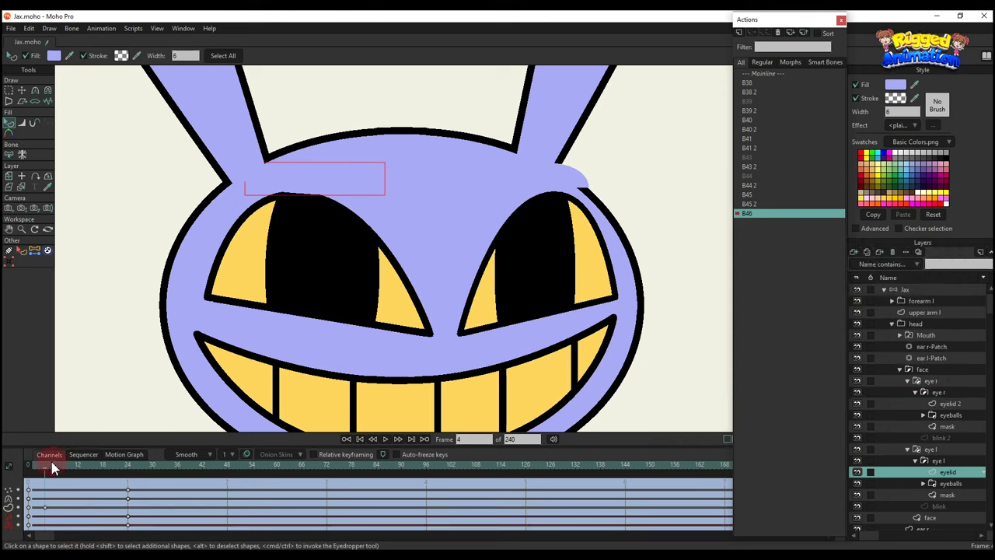
{"action": "left_click", "coordinate": [122, 55]}
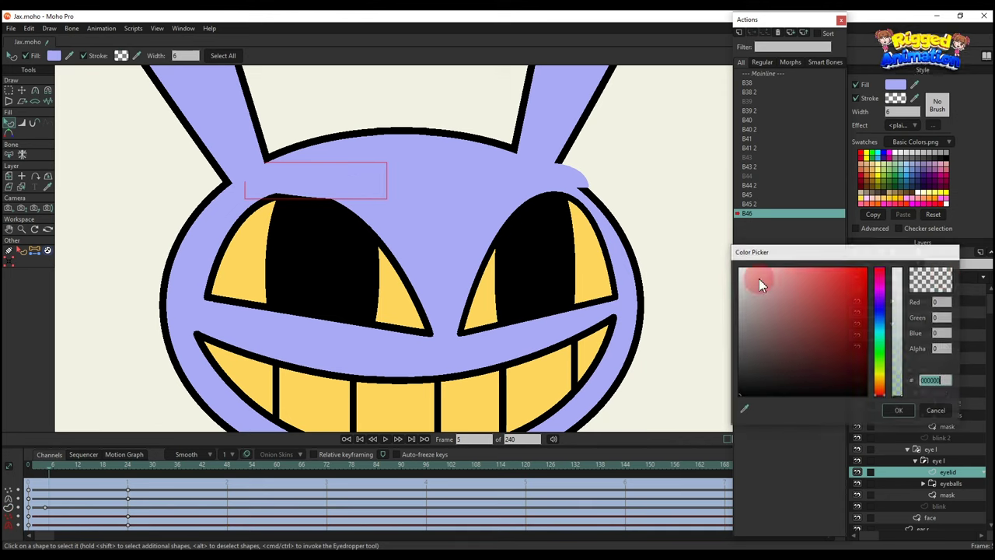
{"action": "left_click", "coordinate": [899, 411]}
Key the lower lid's stroke as transparent at frame 6 and freeze the eyelid layer's pose there
{"action": "left_click", "coordinate": [340, 336]}
{"action": "left_click", "coordinate": [52, 466]}
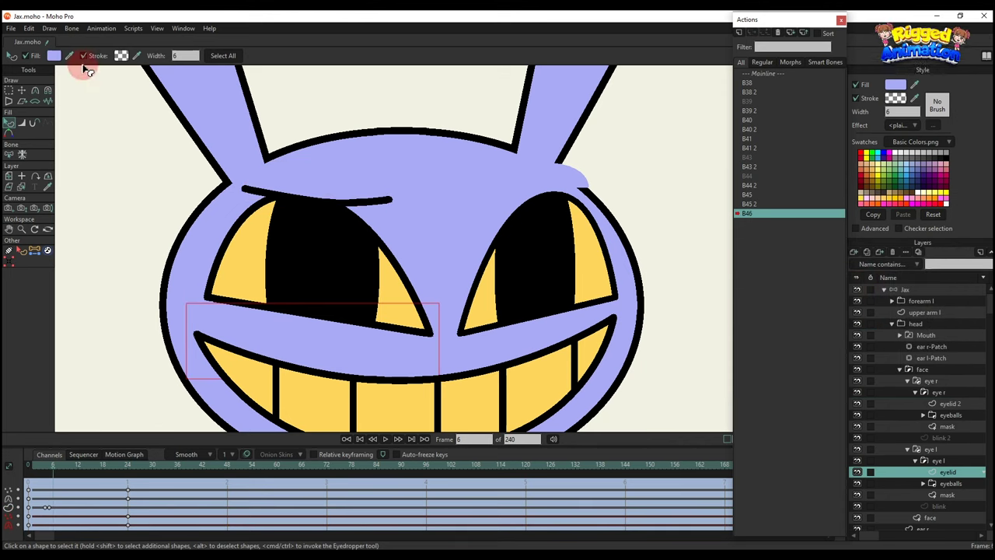
{"action": "left_click", "coordinate": [122, 55]}
{"action": "left_click", "coordinate": [899, 411]}
{"action": "key", "text": "ctrl+f"}
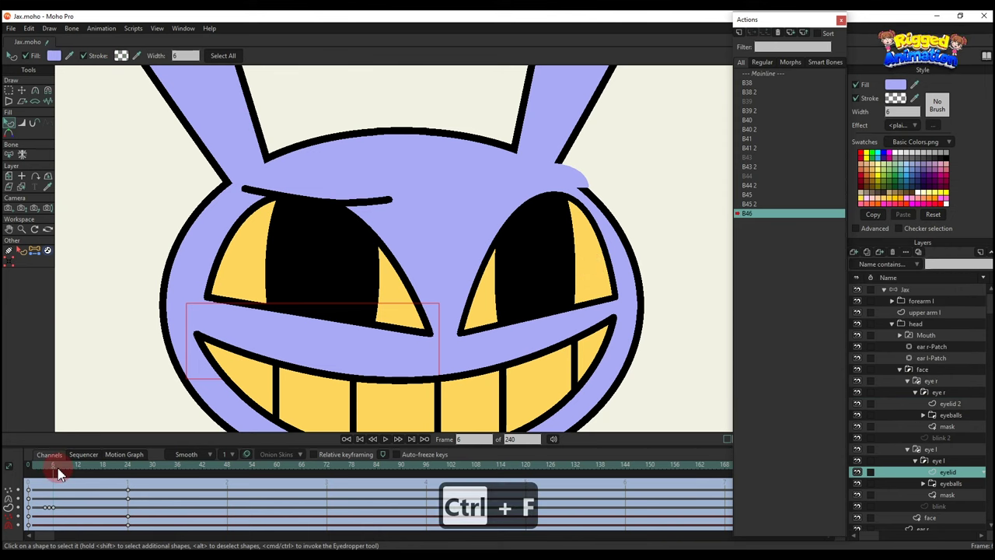
Raise the lower lid edge of the eyelid layer slightly at frame 7 and key its stroke as opaque black
{"action": "key", "text": "g"}
{"action": "left_click_drag", "start_coordinate": [178, 337], "coordinate": [473, 344]}
{"action": "key", "text": "t"}
{"action": "left_click_drag", "start_coordinate": [392, 323], "coordinate": [434, 312]}
{"action": "scroll", "coordinate": [389, 315], "scroll_direction": "down", "scroll_amount": 1}
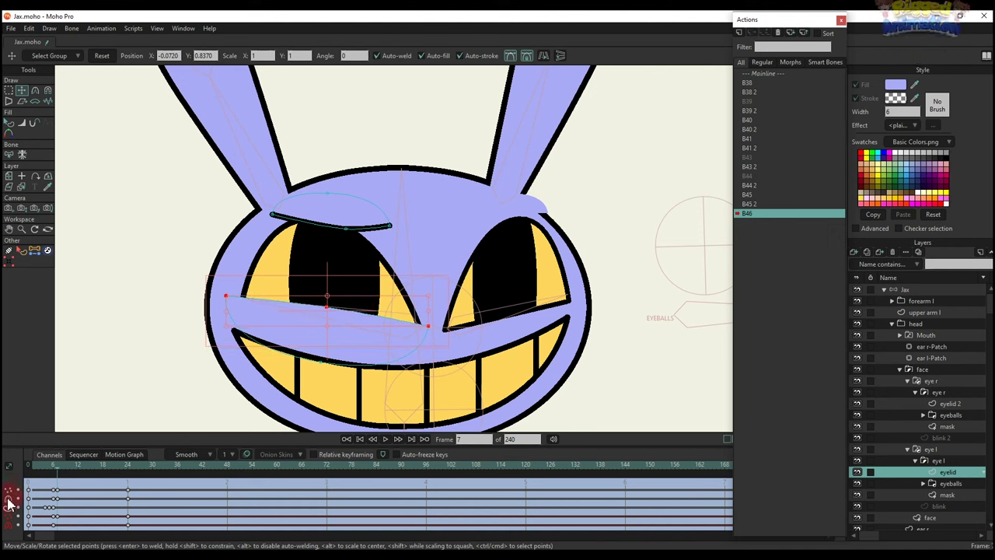
{"action": "key", "text": "q"}
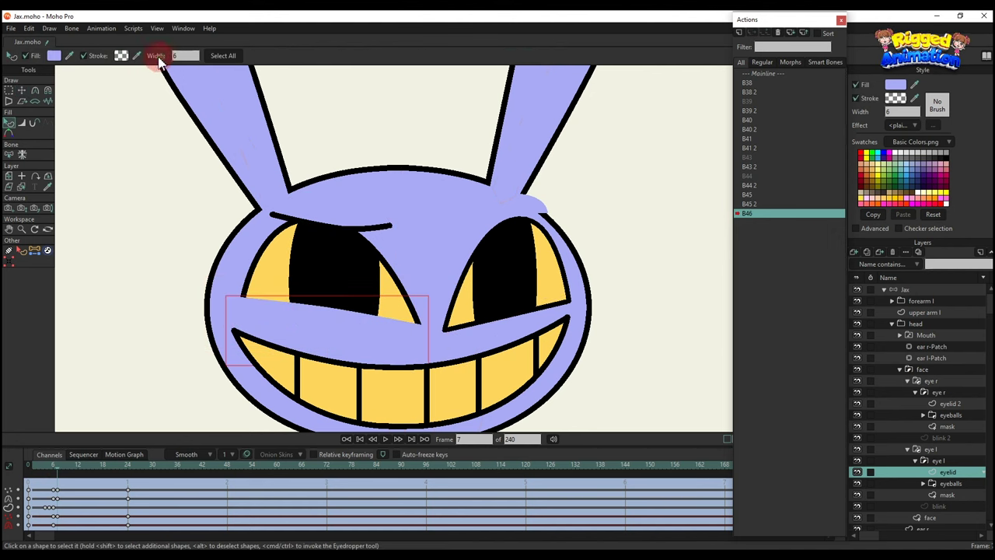
{"action": "left_click", "coordinate": [121, 55]}
{"action": "left_click", "coordinate": [886, 412]}
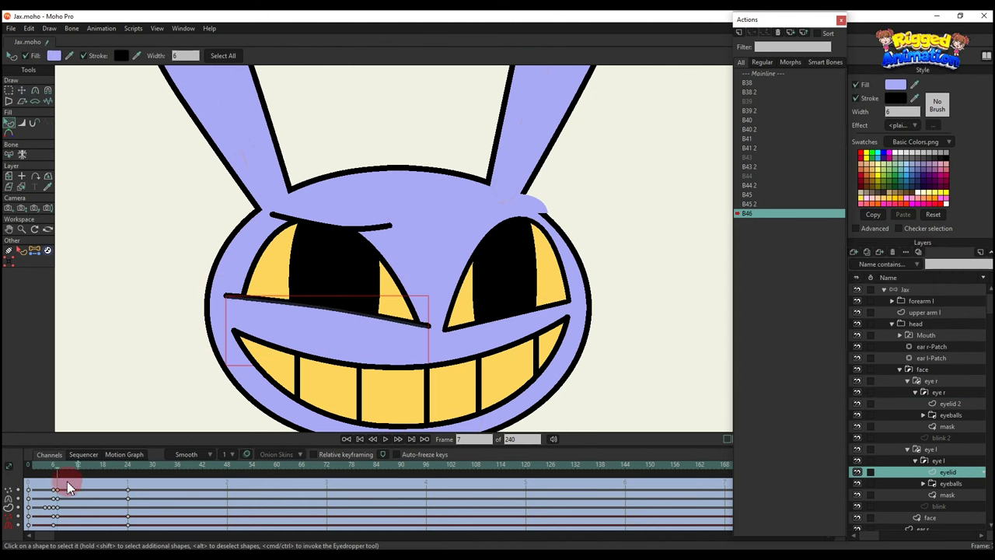
Copy the eyelid layer's B46 keyframes, paste them into the eyelid 2 layer and preview both eyes
{"action": "left_click_drag", "start_coordinate": [67, 479], "coordinate": [45, 472]}
{"action": "left_click_drag", "start_coordinate": [141, 522], "coordinate": [156, 472]}
{"action": "key", "text": "ctrl+c"}
{"action": "left_click", "coordinate": [510, 210]}
{"action": "key", "text": "t"}
{"action": "key", "text": "ctrl+v"}
{"action": "key", "text": "q"}
{"action": "scroll", "coordinate": [522, 206], "scroll_direction": "down", "scroll_amount": 3}
{"action": "key", "text": "q"}
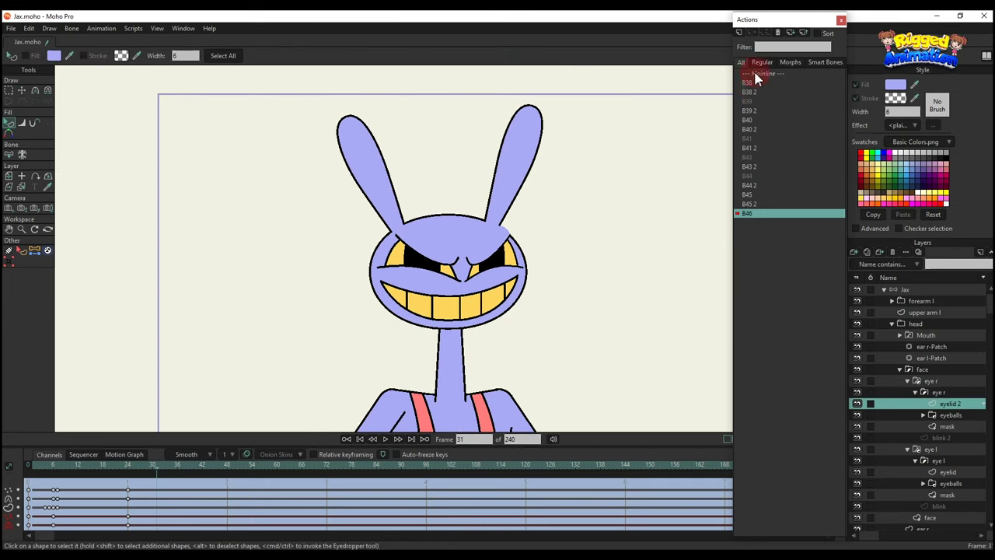
Create the second smart bone action B46 2 for bone B46 and rotate the bone to -45 degrees at frame 24
{"action": "double_click", "coordinate": [758, 75]}
{"action": "left_click", "coordinate": [905, 291]}
{"action": "key", "text": "t"}
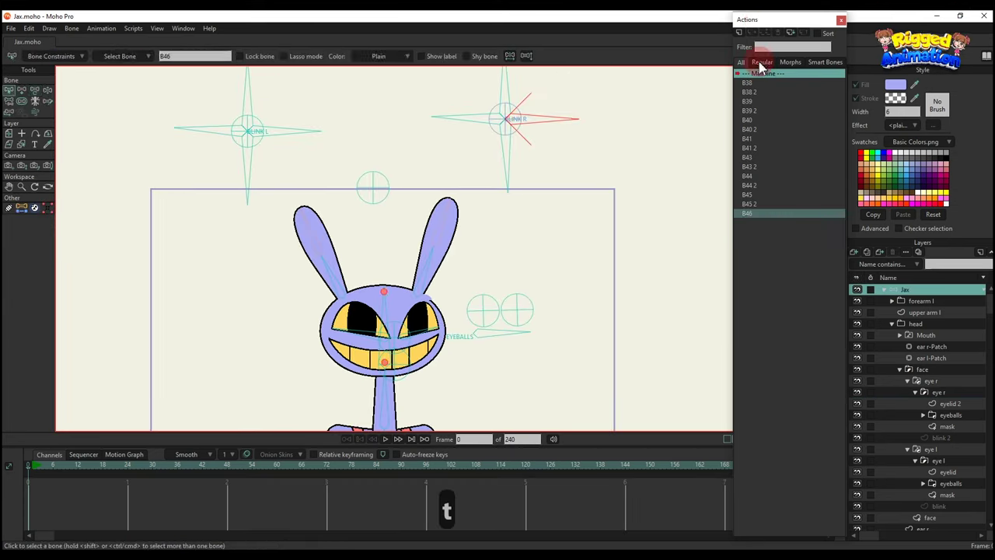
{"action": "left_click", "coordinate": [739, 33]}
{"action": "left_click", "coordinate": [499, 325]}
{"action": "left_click", "coordinate": [126, 467]}
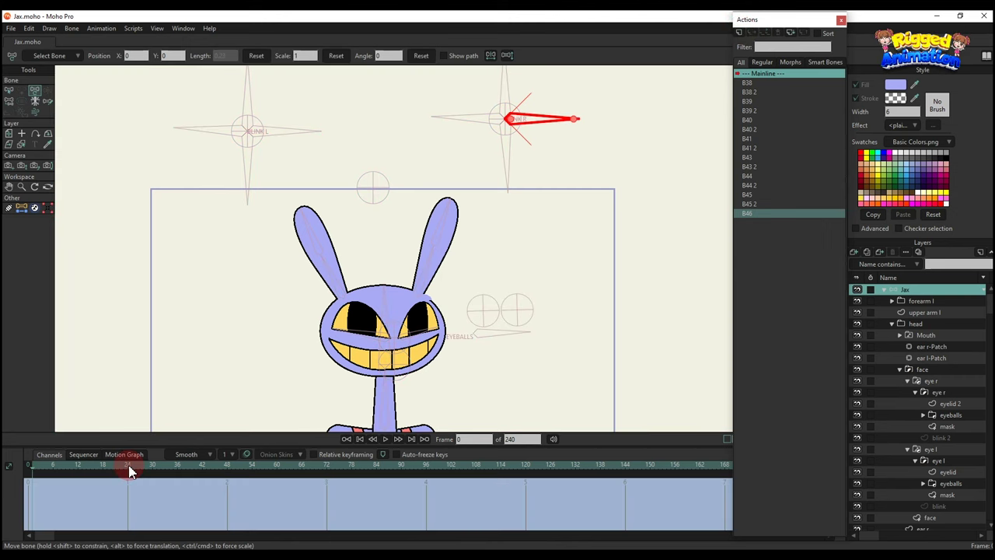
{"action": "key", "text": "t"}
{"action": "left_click_drag", "start_coordinate": [538, 144], "coordinate": [524, 148]}
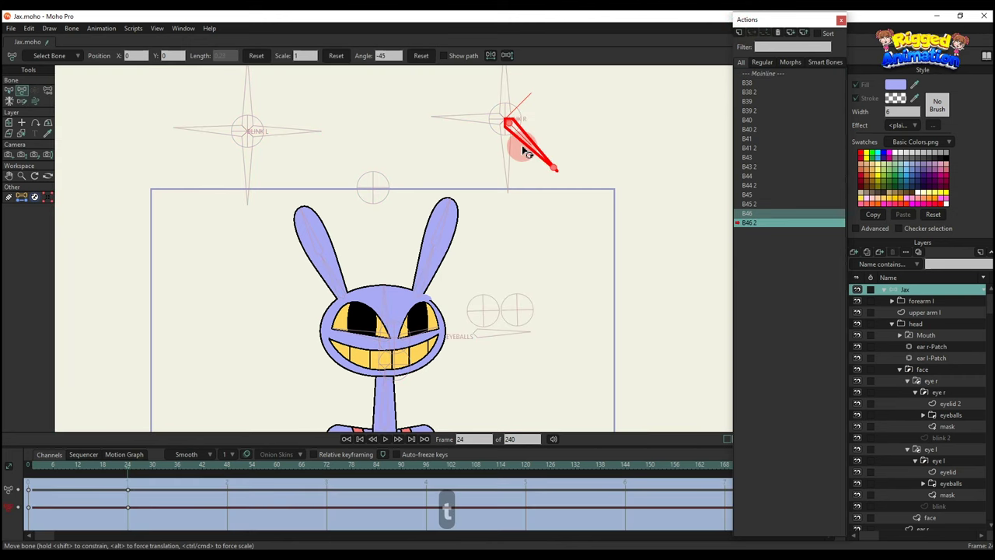
In the left eye's eyelid layer at frame 24, tilt the upper eyelid's edge over the eye and arch its middle point
{"action": "scroll", "coordinate": [365, 327], "scroll_direction": "up", "scroll_amount": 3}
{"action": "right_click", "coordinate": [369, 282], "text": "alt"}
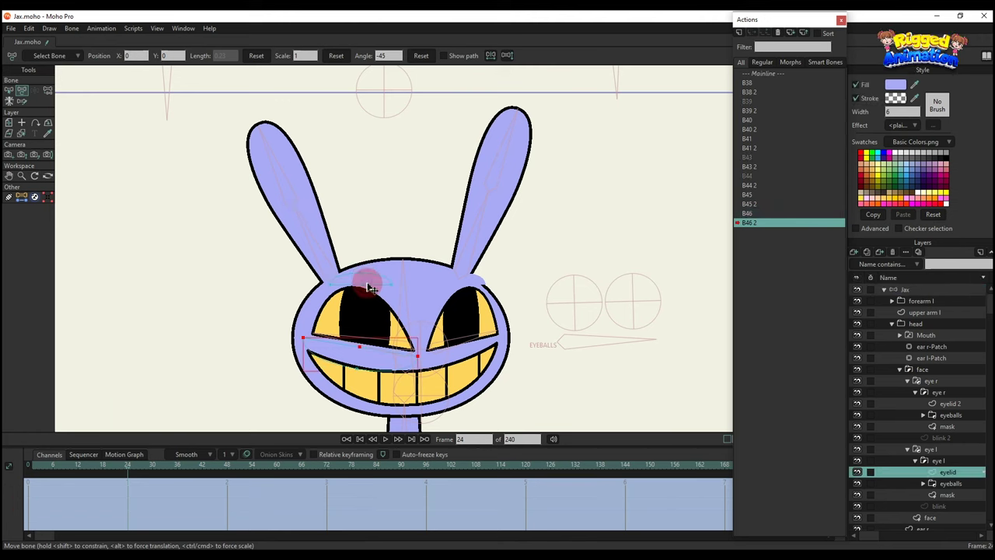
{"action": "key", "text": "g"}
{"action": "mouse_move", "coordinate": [352, 284]}
{"action": "left_mouse_down"}
{"action": "mouse_move", "coordinate": [338, 261]}
{"action": "mouse_move", "coordinate": [424, 279]}
{"action": "mouse_move", "coordinate": [326, 315]}
{"action": "mouse_move", "coordinate": [406, 311]}
{"action": "mouse_move", "coordinate": [404, 291]}
{"action": "mouse_move", "coordinate": [349, 313]}
{"action": "mouse_move", "coordinate": [336, 291]}
{"action": "left_mouse_up"}
{"action": "scroll", "coordinate": [338, 259], "scroll_direction": "up", "scroll_amount": 2}
{"action": "key", "text": "t"}
{"action": "scroll", "coordinate": [358, 269], "scroll_direction": "up", "scroll_amount": 2}
{"action": "key", "text": "t"}
{"action": "key", "text": "g"}
{"action": "key", "text": "t"}
{"action": "key", "text": "c"}
Raise the inner end of the same eye's lower eyelid edge and arch its middle point upward
{"action": "key", "text": "g"}
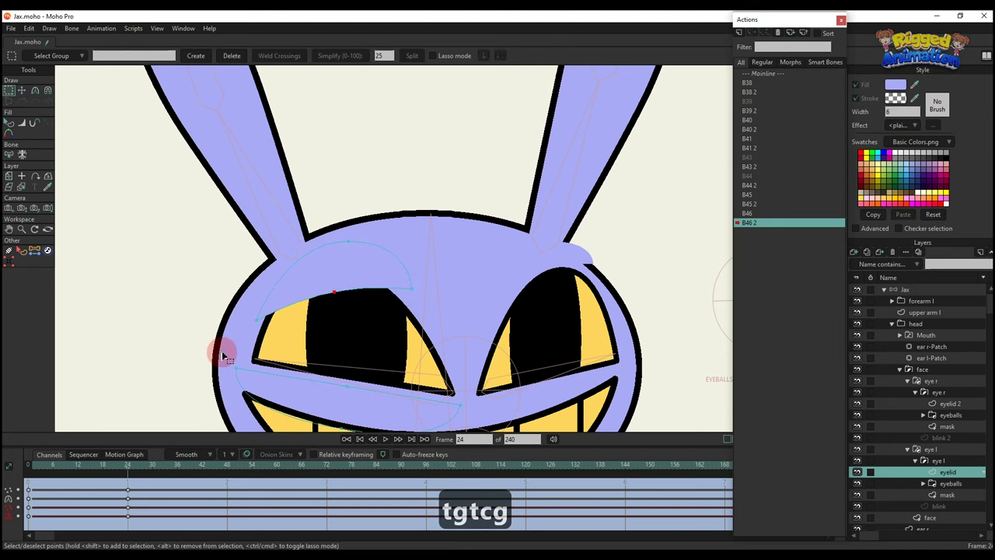
{"action": "left_click_drag", "start_coordinate": [222, 351], "coordinate": [482, 411]}
{"action": "key", "text": "t"}
{"action": "left_click_drag", "start_coordinate": [387, 394], "coordinate": [472, 362]}
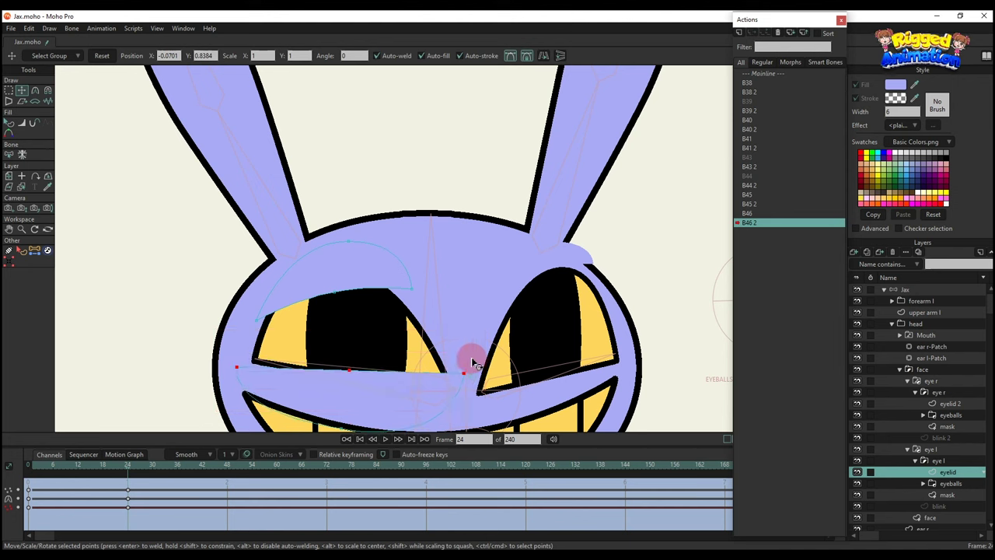
{"action": "key", "text": "g"}
{"action": "key", "text": "t"}
{"action": "left_click_drag", "start_coordinate": [351, 373], "coordinate": [330, 358]}
{"action": "key", "text": "g"}
{"action": "key", "text": "c"}
Move the whole lower eyelid edge slightly upward over the bottom of the eye
{"action": "key", "text": "g"}
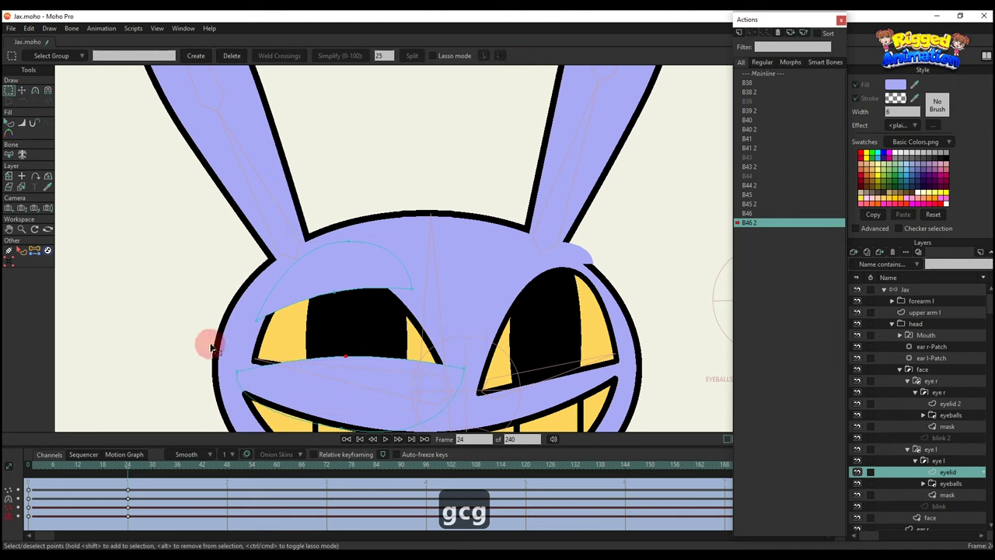
{"action": "left_click_drag", "start_coordinate": [212, 343], "coordinate": [495, 394]}
{"action": "key", "text": "t"}
{"action": "left_click_drag", "start_coordinate": [410, 368], "coordinate": [410, 363]}
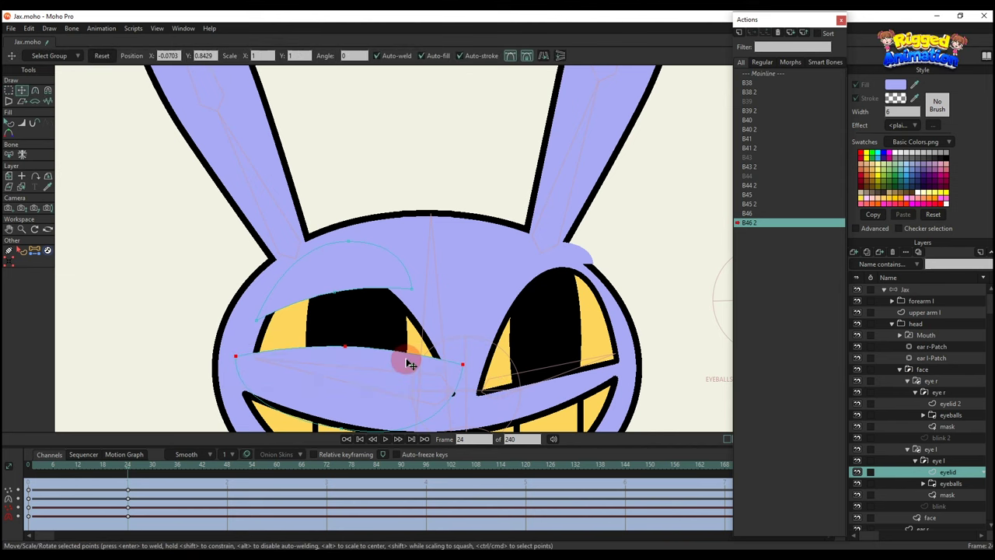
{"action": "key", "text": "q"}
Lower the upper eyelid's outer corner and fine-tune its middle and inner points to refine the half-closed curve
{"action": "key", "text": "g"}
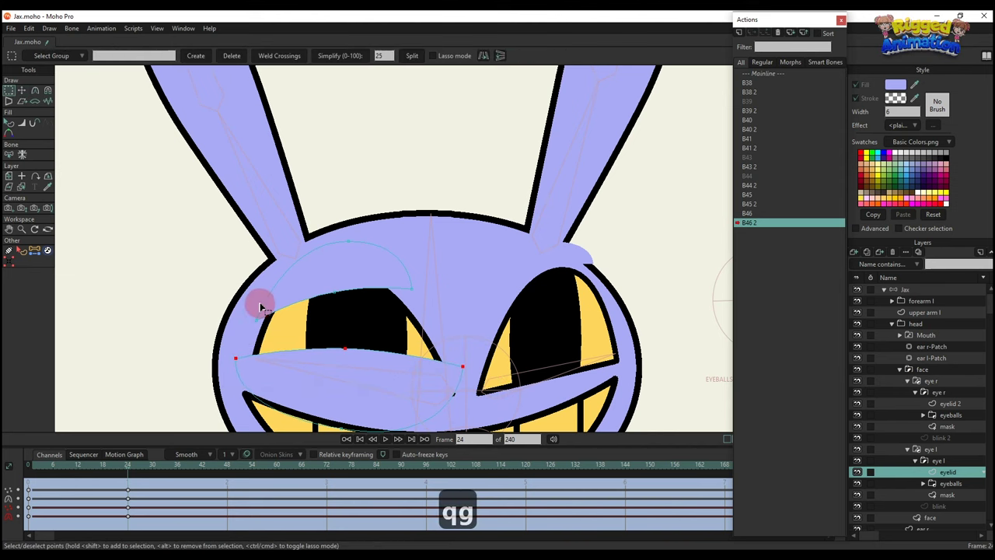
{"action": "key", "text": "t"}
{"action": "left_click_drag", "start_coordinate": [247, 313], "coordinate": [341, 301]}
{"action": "key", "text": "q"}
{"action": "key", "text": "g"}
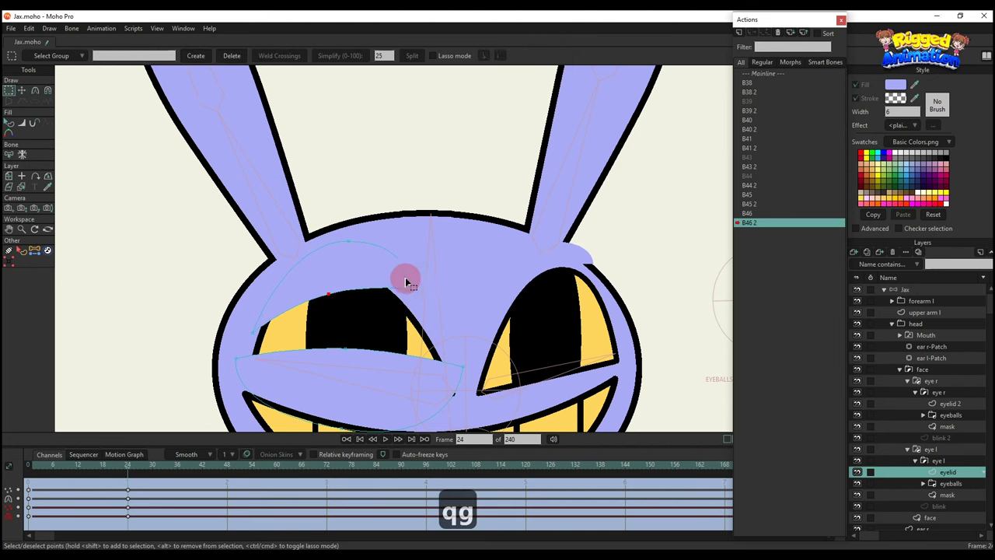
{"action": "key", "text": "t"}
{"action": "left_click_drag", "start_coordinate": [406, 278], "coordinate": [373, 282]}
{"action": "key", "text": "q"}
Keyframe the upper eyelid's stroke as transparent at frame 5 and as opaque black with alpha 255 at frame 6
{"action": "scroll", "coordinate": [363, 295], "scroll_direction": "down", "scroll_amount": 2}
{"action": "left_click", "coordinate": [41, 470]}
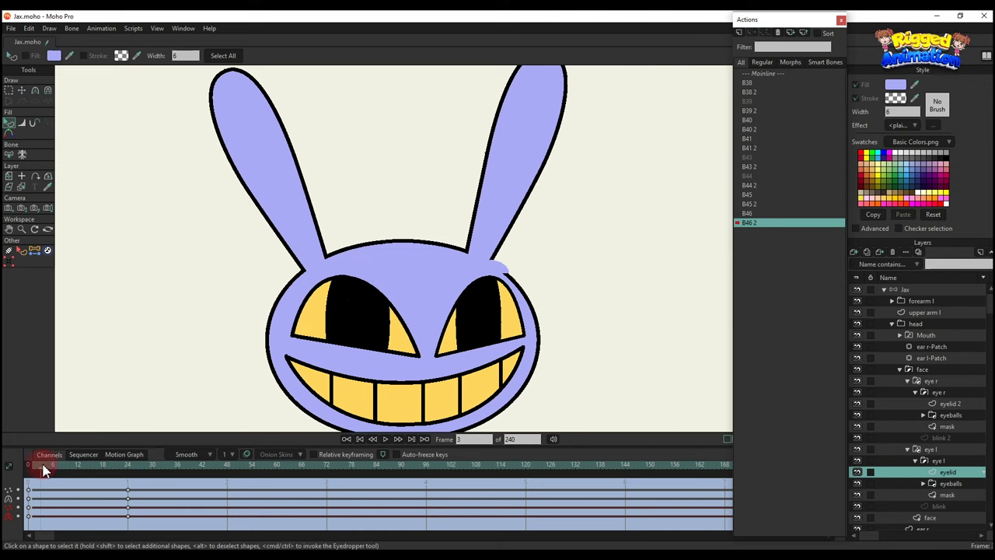
{"action": "scroll", "coordinate": [175, 375], "scroll_direction": "up", "scroll_amount": 2}
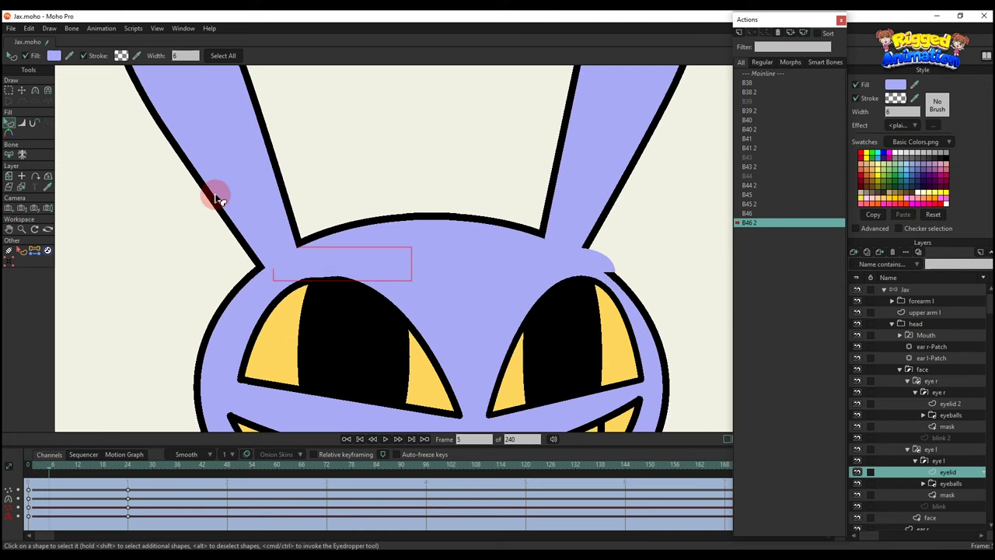
{"action": "left_click", "coordinate": [118, 64]}
{"action": "left_click", "coordinate": [893, 414]}
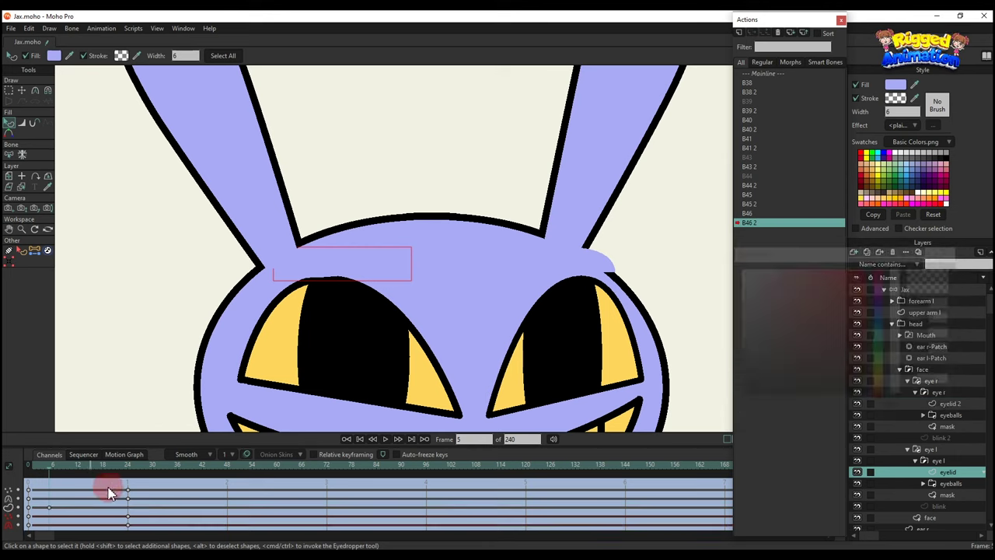
{"action": "left_click", "coordinate": [121, 56]}
{"action": "left_click_drag", "start_coordinate": [908, 291], "coordinate": [904, 353]}
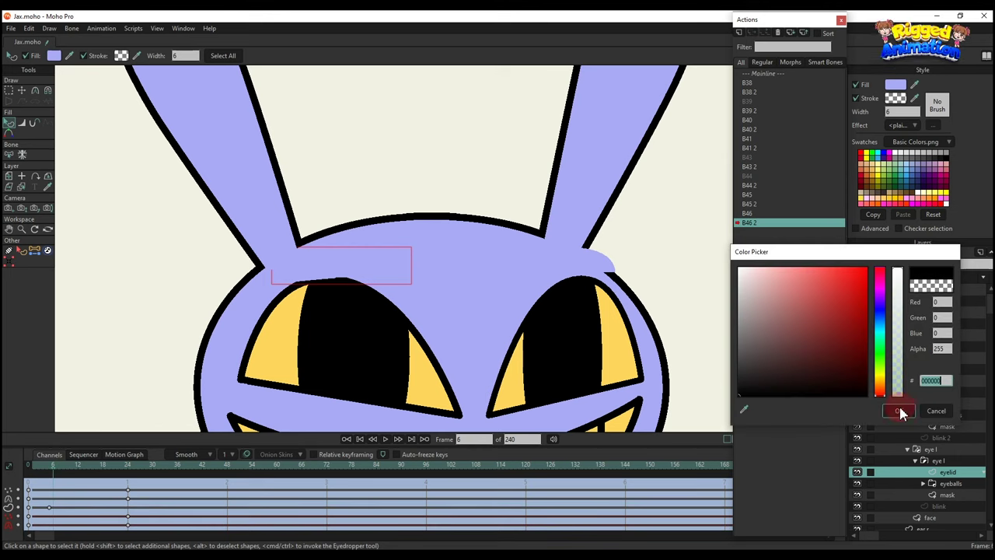
{"action": "left_click", "coordinate": [898, 411]}
{"action": "scroll", "coordinate": [326, 327], "scroll_direction": "down", "scroll_amount": 2}
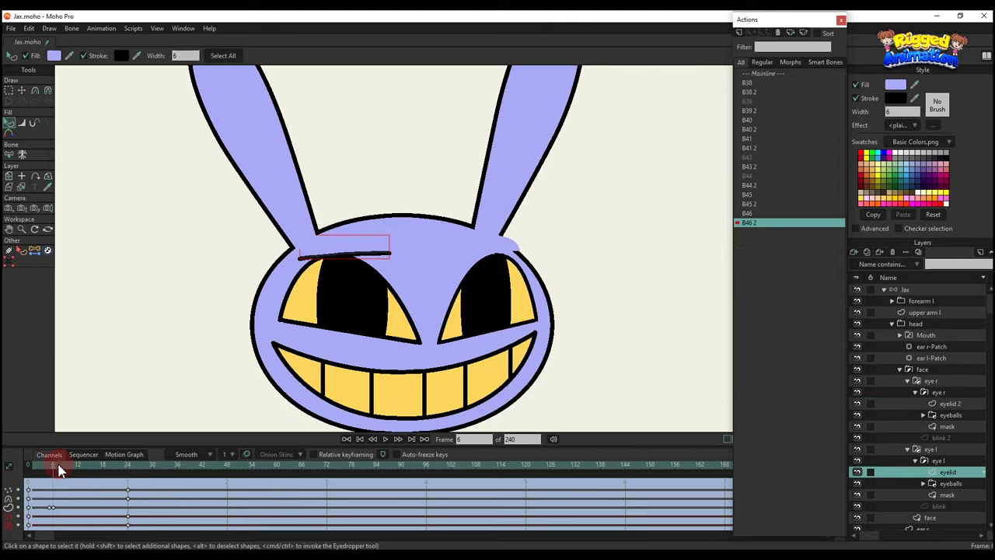
Keyframe the lower eyelid shape's transparent stroke at frame 7 and freeze the eyelid's pose there
{"action": "left_click", "coordinate": [322, 367]}
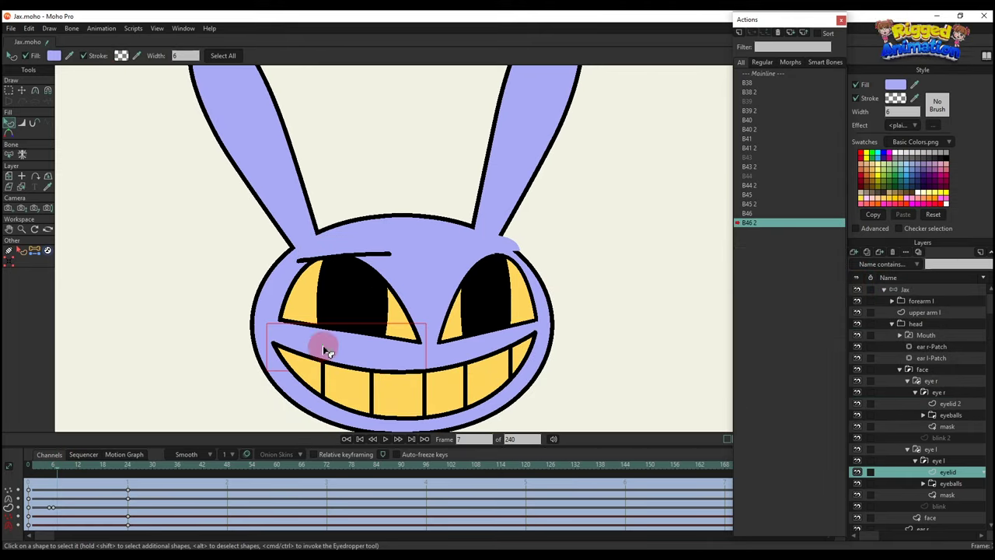
{"action": "left_click", "coordinate": [120, 56]}
{"action": "left_click", "coordinate": [95, 440]}
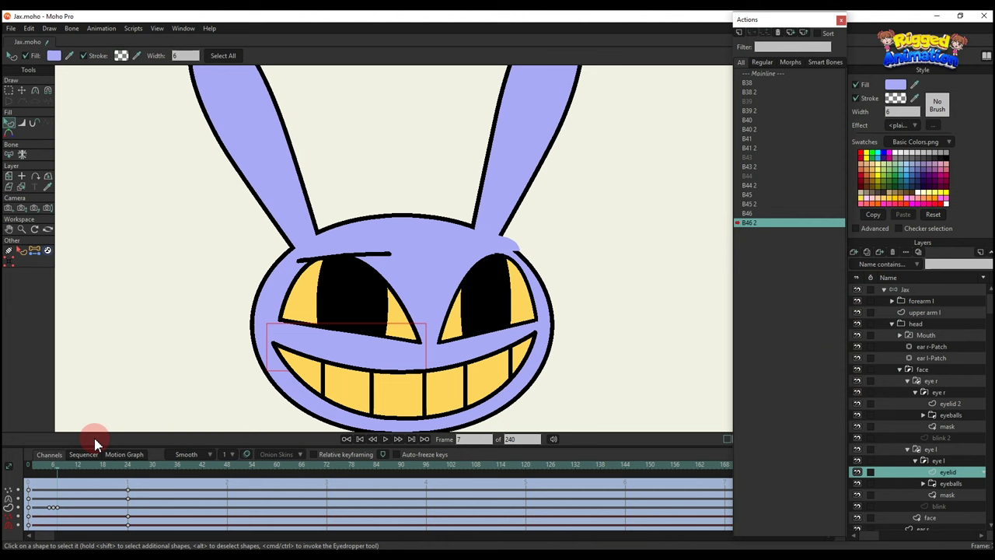
{"action": "key", "text": "ctrl+f"}
At frame 8, raise the lower eyelid's edge points so they cover the eye's lower outline
{"action": "left_click", "coordinate": [62, 468]}
{"action": "key", "text": "g"}
{"action": "left_click_drag", "start_coordinate": [254, 306], "coordinate": [450, 358]}
{"action": "scroll", "coordinate": [371, 335], "scroll_direction": "up", "scroll_amount": 4}
{"action": "key", "text": "t"}
{"action": "left_click_drag", "start_coordinate": [371, 334], "coordinate": [369, 324]}
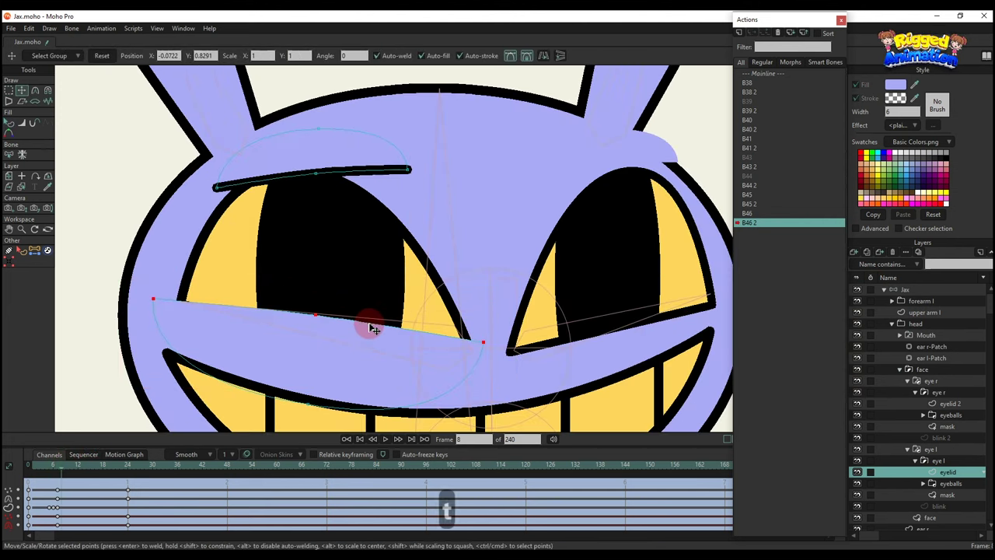
Set the lower eyelid's stroke to opaque black at frame 8 and scrub the timeline to preview the blink
{"action": "key", "text": "q"}
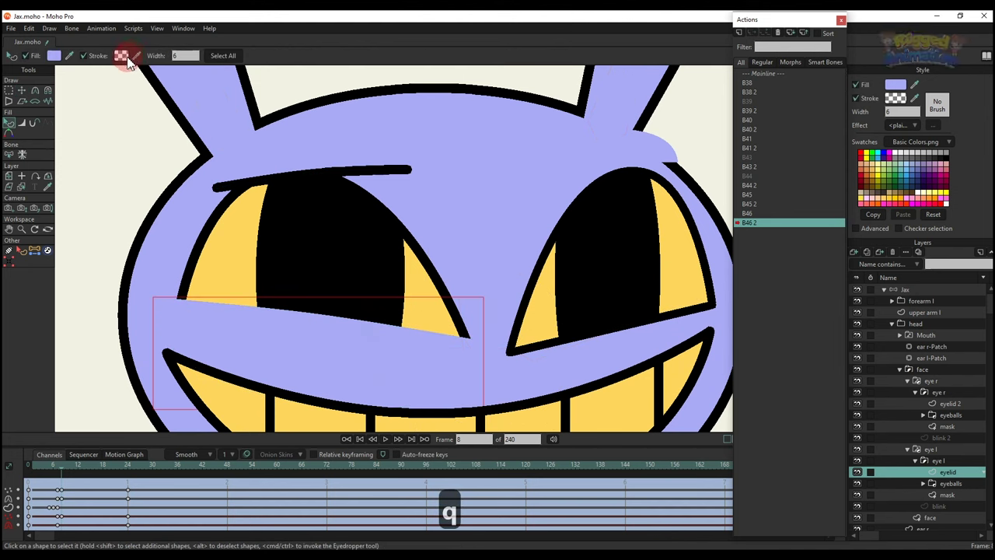
{"action": "left_click", "coordinate": [123, 56]}
{"action": "left_click", "coordinate": [899, 411]}
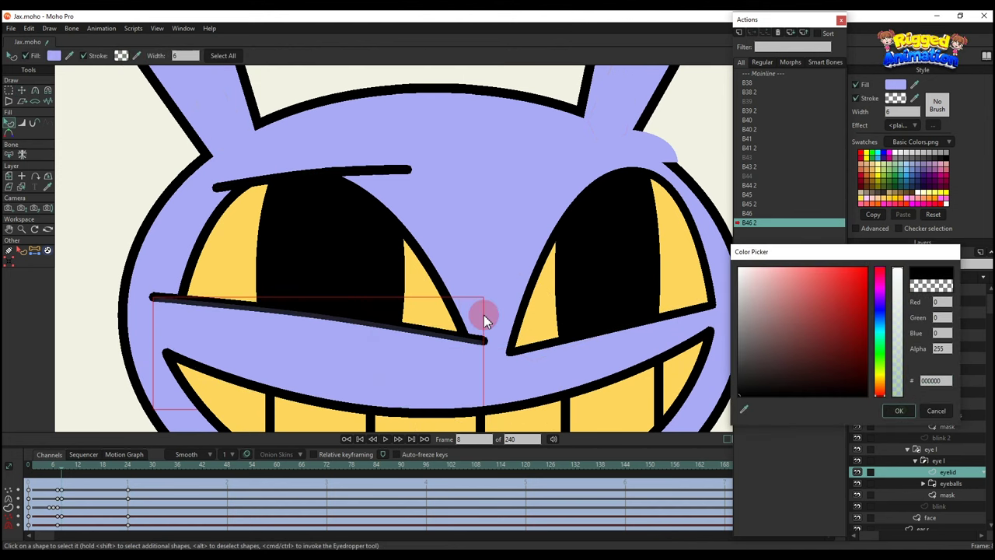
{"action": "scroll", "coordinate": [484, 315], "scroll_direction": "down", "scroll_amount": 3}
{"action": "left_click_drag", "start_coordinate": [48, 472], "coordinate": [142, 494]}
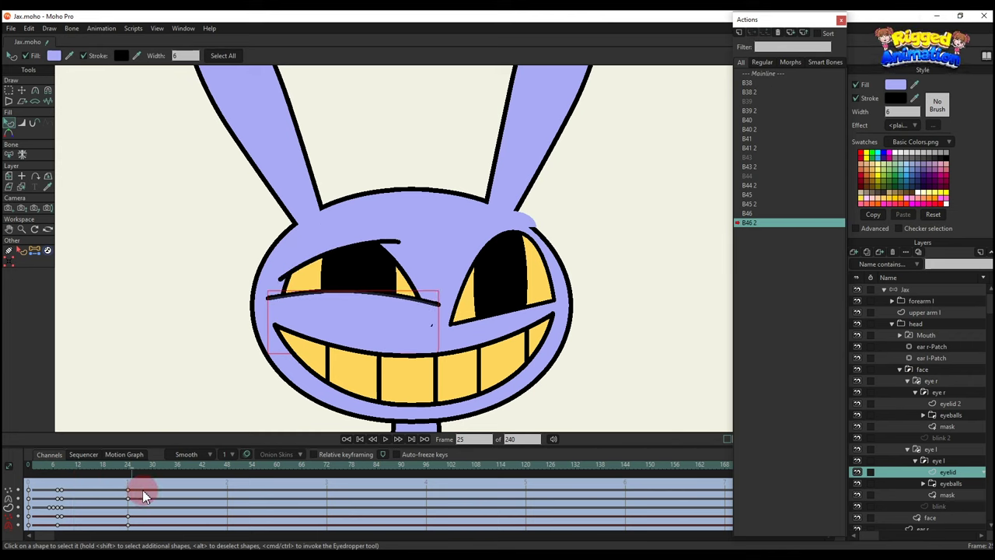
Copy all the eyelid layer's keyframes, paste them onto the eyelid 2 layer from frame 5, and preview both eyes blinking
{"action": "left_click", "coordinate": [48, 471]}
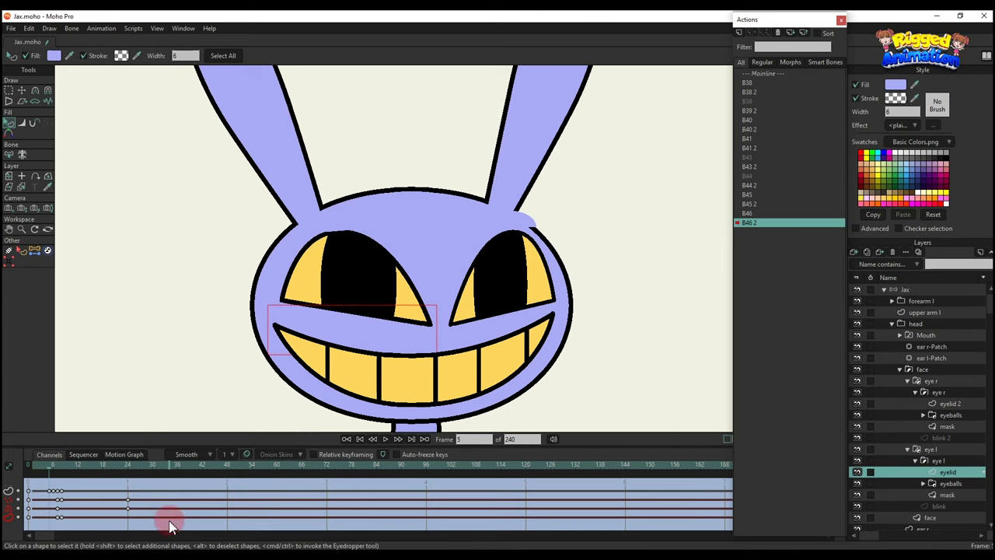
{"action": "left_click_drag", "start_coordinate": [171, 525], "coordinate": [47, 471]}
{"action": "key", "text": "ctrl+c"}
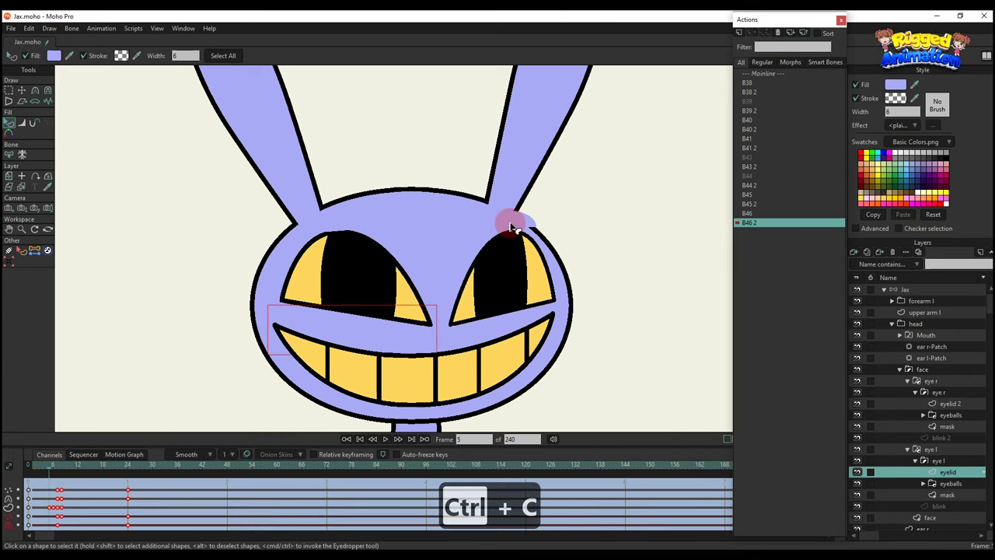
{"action": "left_click", "coordinate": [511, 227]}
{"action": "key", "text": "ctrl+v"}
{"action": "key", "text": "q"}
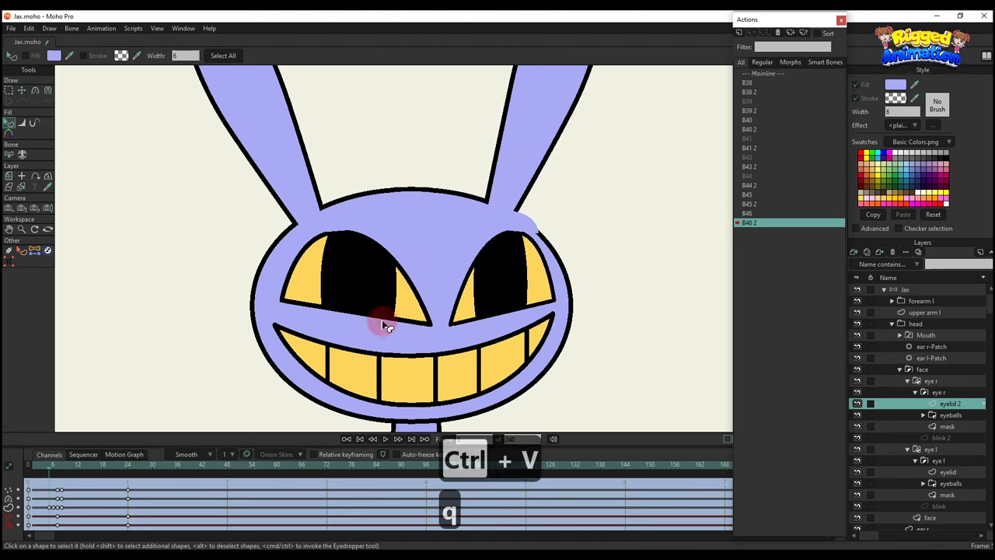
{"action": "scroll", "coordinate": [382, 322], "scroll_direction": "down", "scroll_amount": 3}
{"action": "left_click_drag", "start_coordinate": [49, 468], "coordinate": [156, 487]}
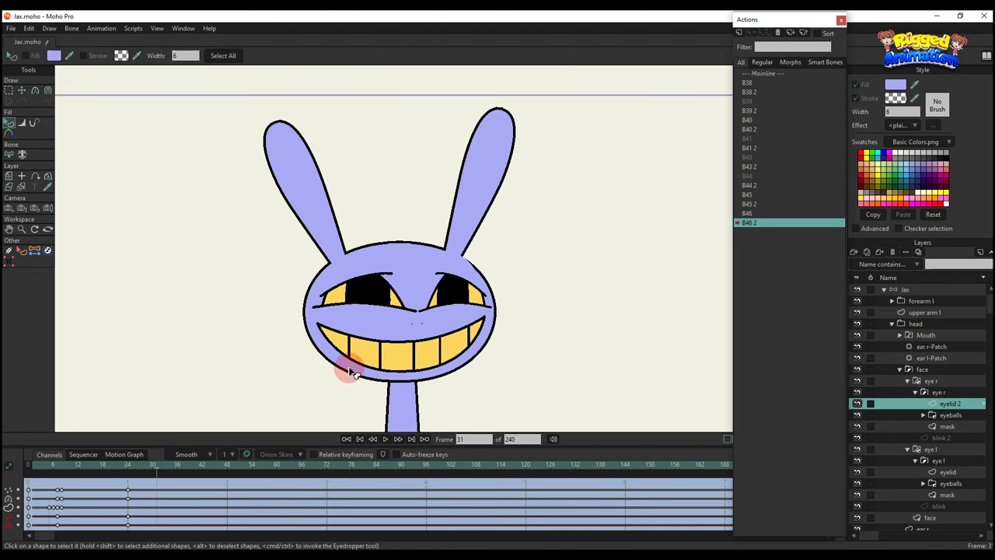
Return to the Mainline, select the Jax bone layer and save the project
{"action": "left_click", "coordinate": [765, 74]}
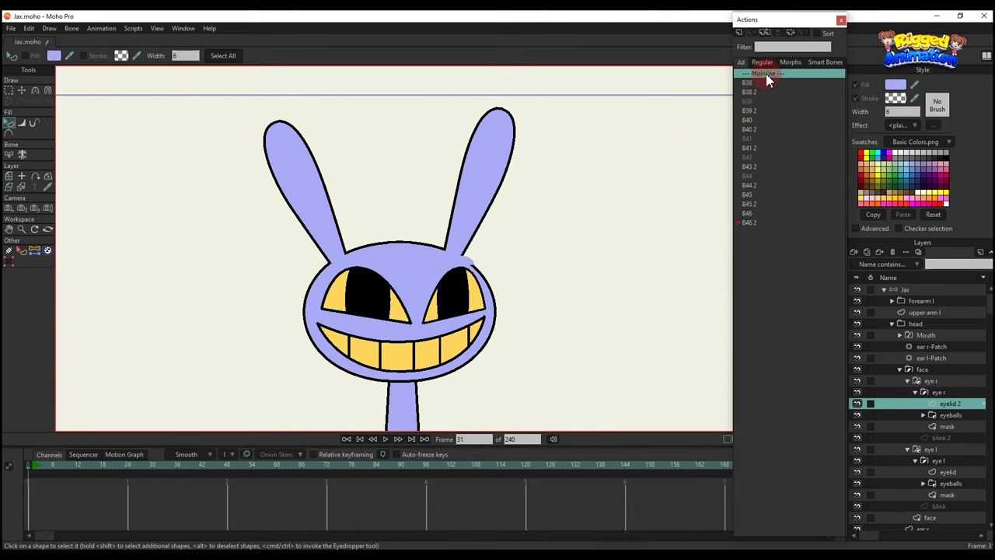
{"action": "left_click", "coordinate": [895, 289]}
{"action": "left_click", "coordinate": [535, 283]}
{"action": "key", "text": "ctrl+s"}
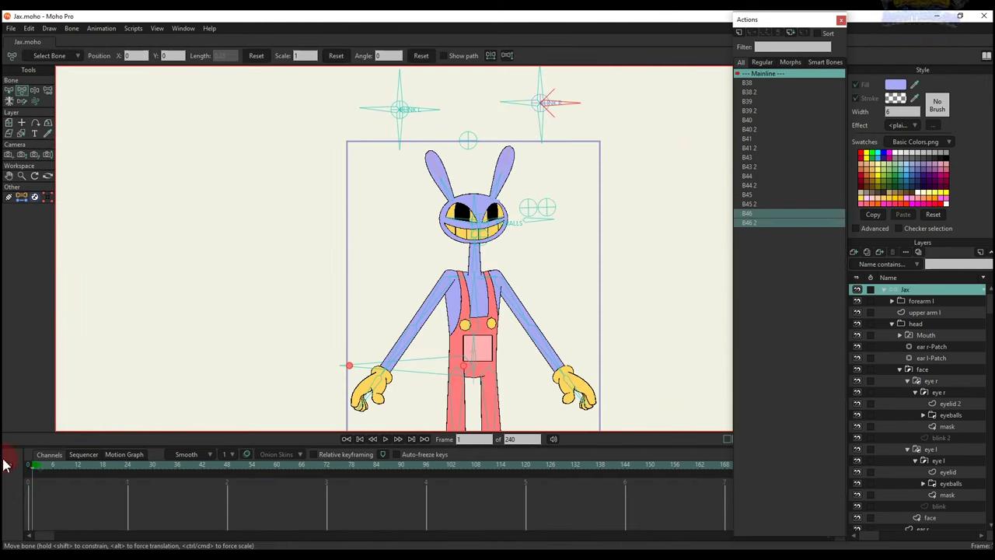
At frame 0, add a short vertical bone beside the torso, name it SCALE BODY and show its label
{"action": "key", "text": "b"}
{"action": "key", "text": "a"}
{"action": "scroll", "coordinate": [426, 321], "scroll_direction": "up", "scroll_amount": 3}
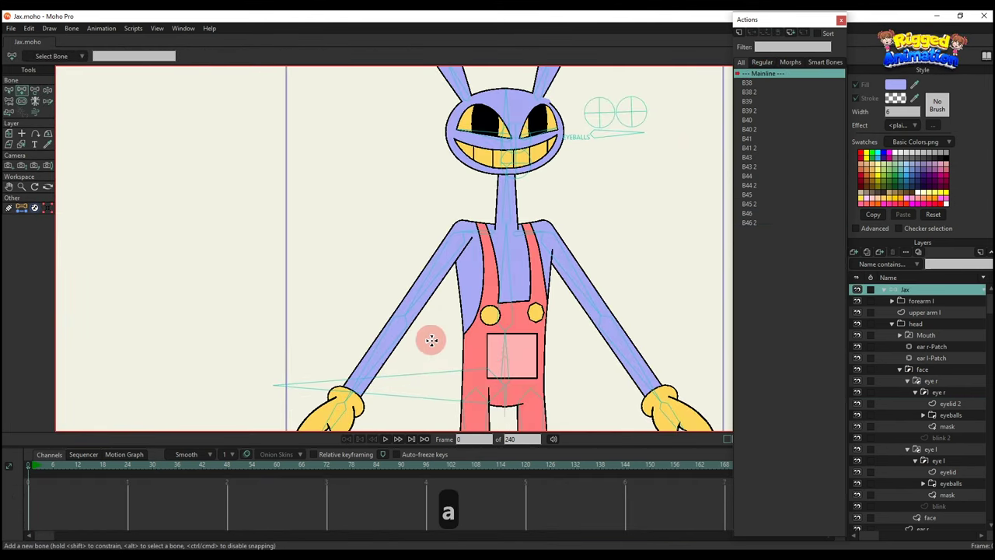
{"action": "left_click_drag", "start_coordinate": [430, 363], "coordinate": [429, 312]}
{"action": "key", "text": "b"}
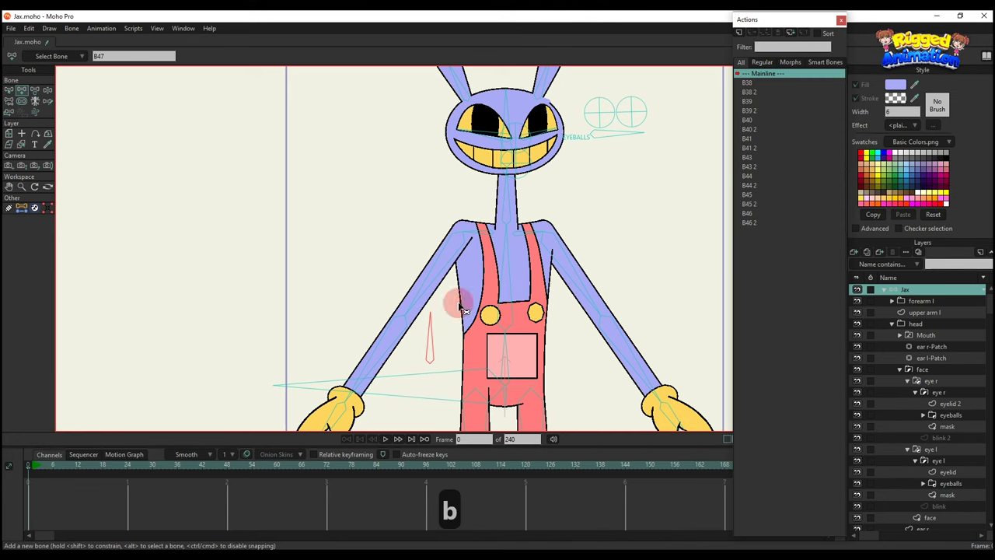
{"action": "type", "text": "SCALE BODY"}
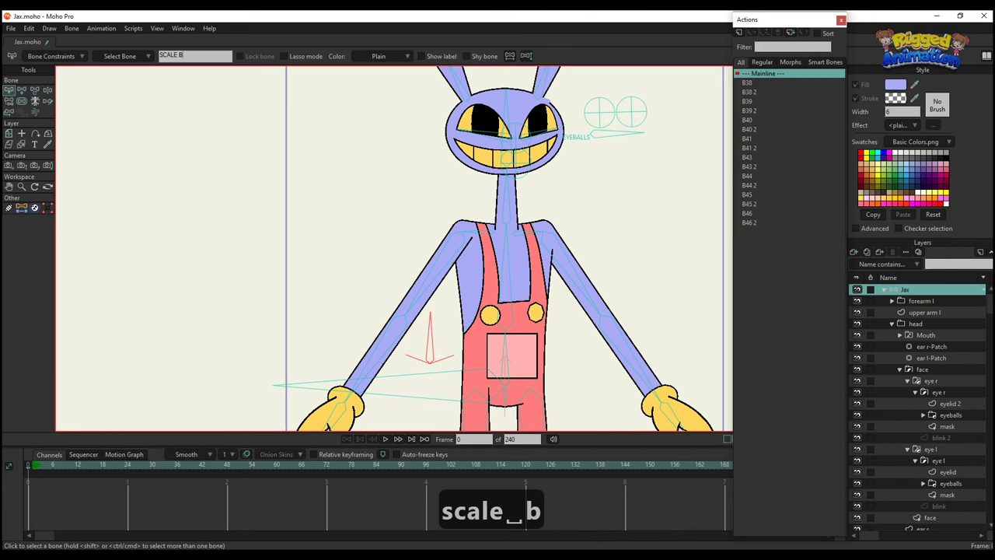
{"action": "key", "text": "Return"}
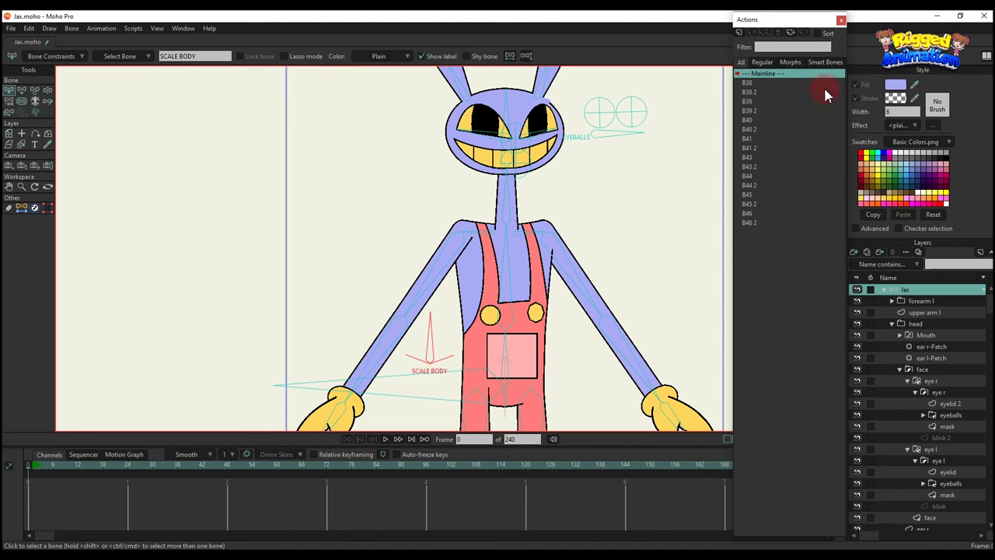
Create a smart bone action for SCALE BODY, swing the bone outward at frame 24 and set the upper torso bone's scale to 0.8
{"action": "left_click", "coordinate": [738, 32]}
{"action": "left_click", "coordinate": [504, 319]}
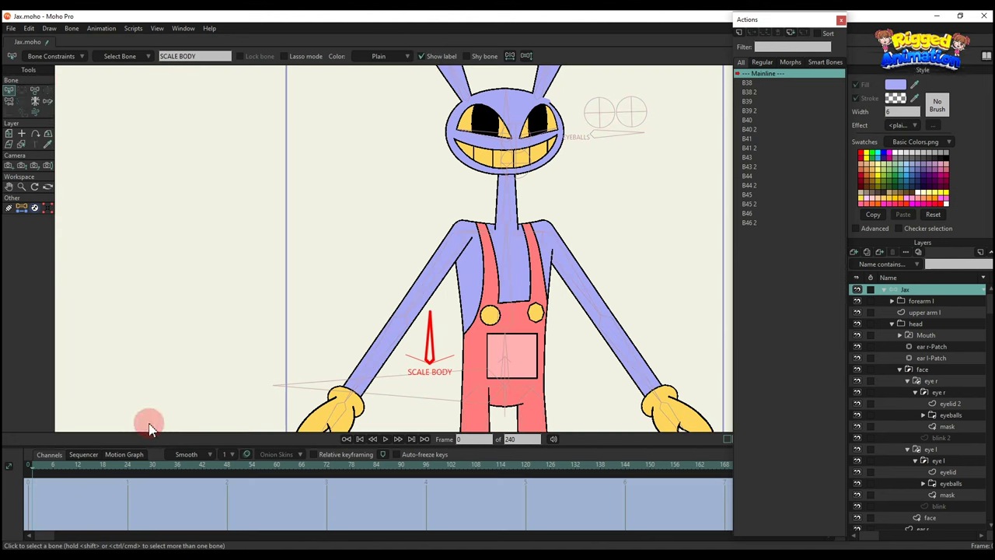
{"action": "key", "text": "t"}
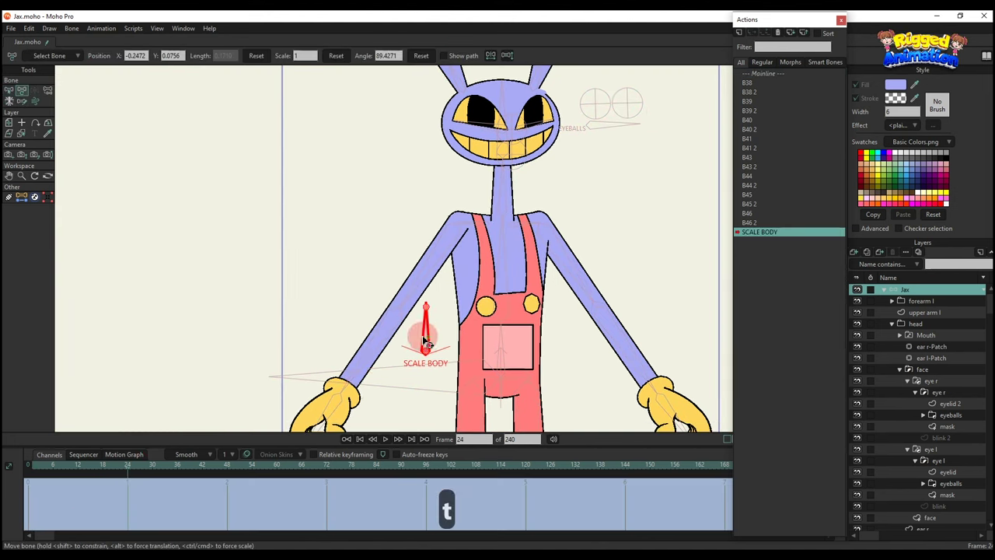
{"action": "left_click_drag", "start_coordinate": [426, 333], "coordinate": [346, 418]}
{"action": "left_click", "coordinate": [498, 255]}
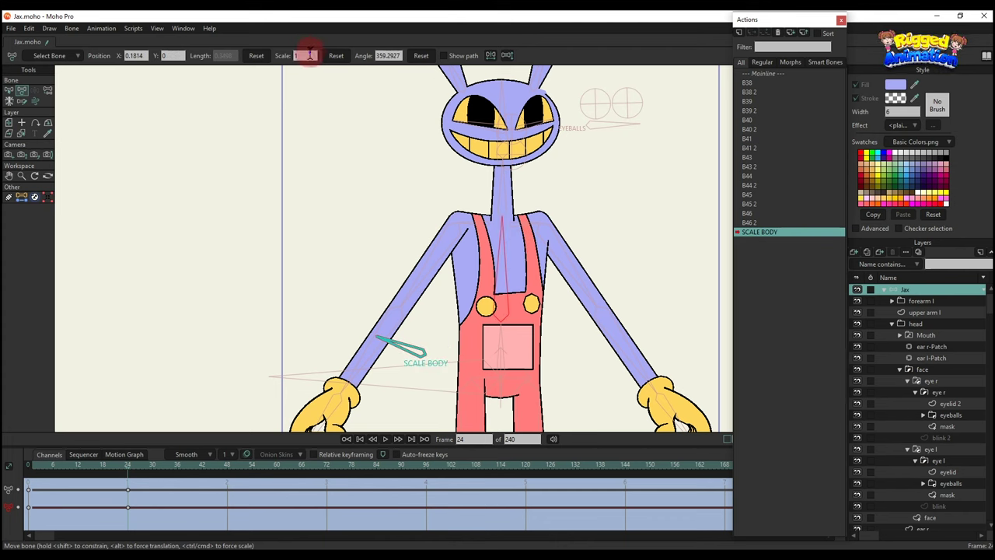
{"action": "type", "text": "0.8"}
{"action": "key", "text": "Return"}
Create the SCALE BODY 2 action, swing the control bone toward the torso at frame 24 and set the upper torso bone's scale to 1.20
{"action": "double_click", "coordinate": [762, 73]}
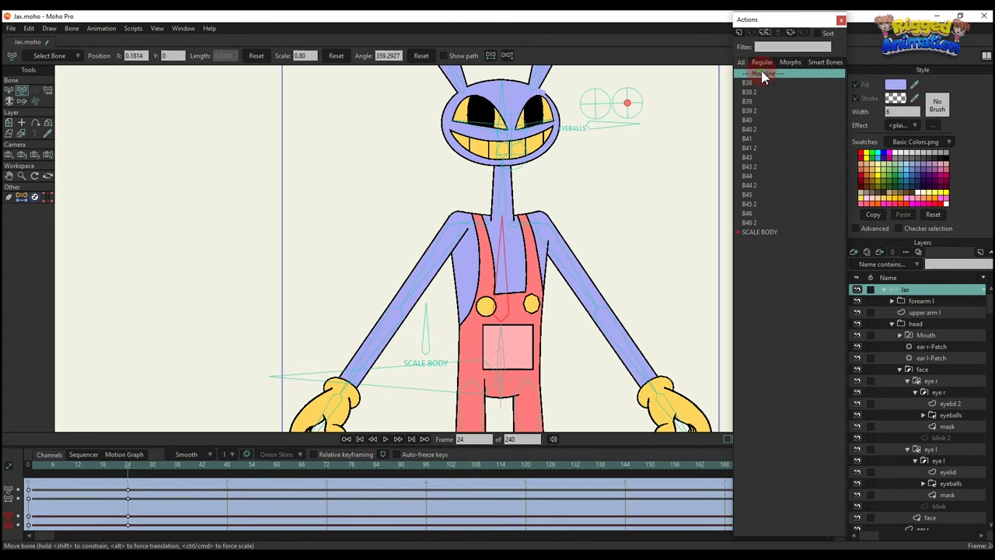
{"action": "left_click", "coordinate": [742, 33]}
{"action": "left_click", "coordinate": [506, 318]}
{"action": "left_click", "coordinate": [127, 465]}
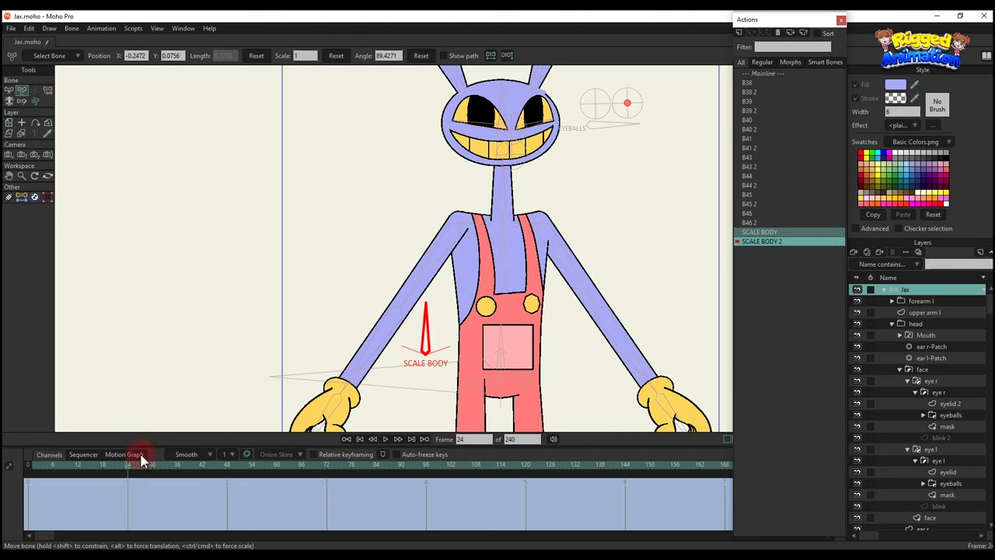
{"action": "key", "text": "t"}
{"action": "left_click_drag", "start_coordinate": [431, 327], "coordinate": [499, 406]}
{"action": "left_click", "coordinate": [506, 263]}
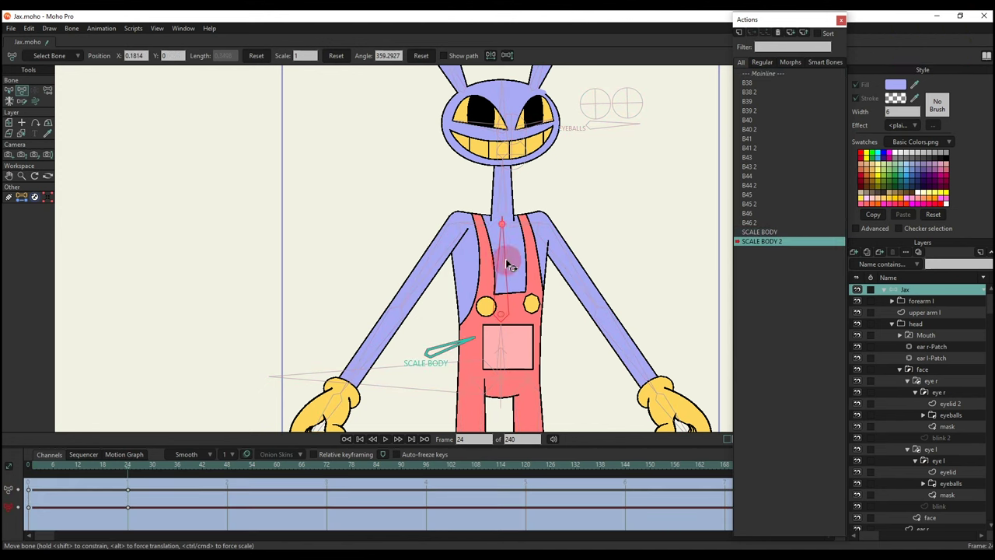
{"action": "scroll", "coordinate": [313, 59], "scroll_direction": "up", "scroll_amount": 2}
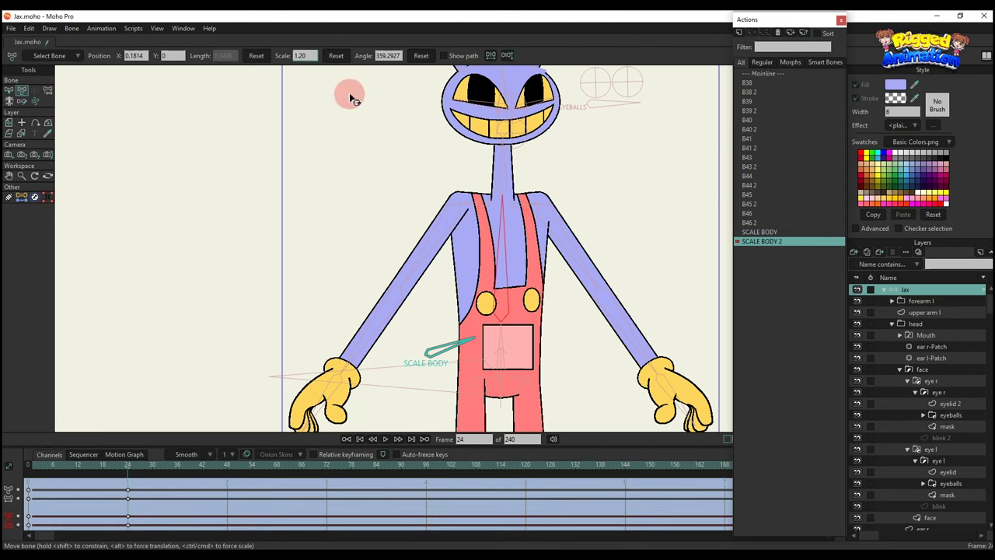
Return to the Mainline, test the SCALE BODY bone by swinging it at frame 4, and delete the test keyframes
{"action": "scroll", "coordinate": [544, 211], "scroll_direction": "down", "scroll_amount": 2}
{"action": "double_click", "coordinate": [768, 75]}
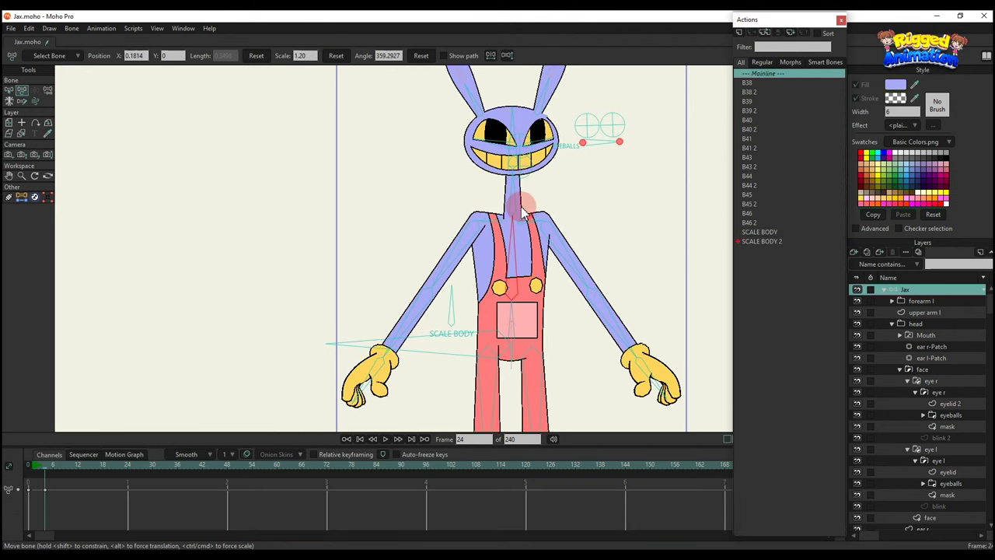
{"action": "left_click_drag", "start_coordinate": [520, 208], "coordinate": [513, 229]}
{"action": "left_click_drag", "start_coordinate": [3, 511], "coordinate": [71, 448]}
{"action": "key", "text": "BackSpace"}
{"action": "left_click_drag", "start_coordinate": [449, 328], "coordinate": [479, 340]}
{"action": "key", "text": "BackSpace"}
{"action": "scroll", "coordinate": [346, 342], "scroll_direction": "down", "scroll_amount": 2}
{"action": "left_click_drag", "start_coordinate": [383, 260], "coordinate": [374, 302]}
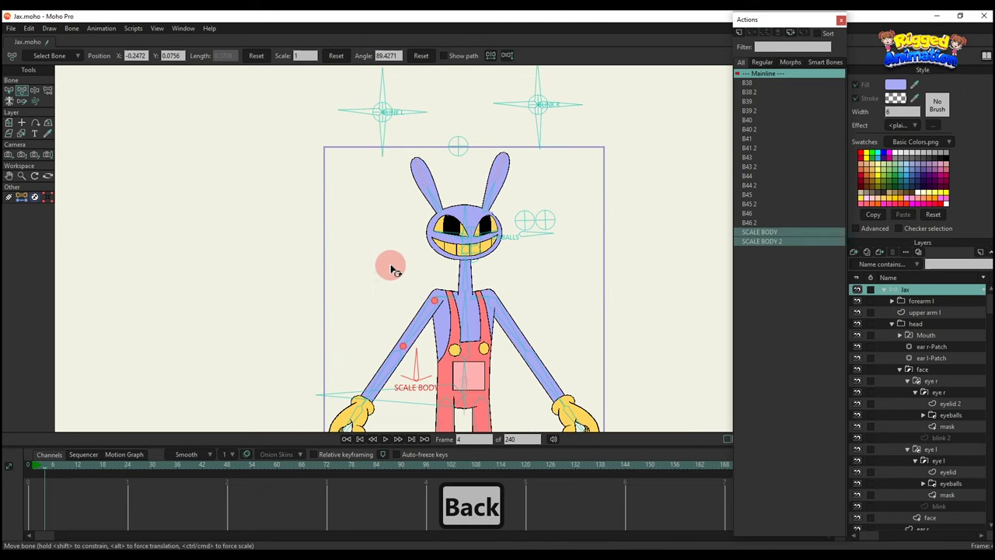
At frame 0, nudge the BLINK L control bone slightly upward to line it up with BLINK R
{"action": "left_click", "coordinate": [30, 467]}
{"action": "left_click_drag", "start_coordinate": [637, 194], "coordinate": [633, 220]}
{"action": "key", "text": "b"}
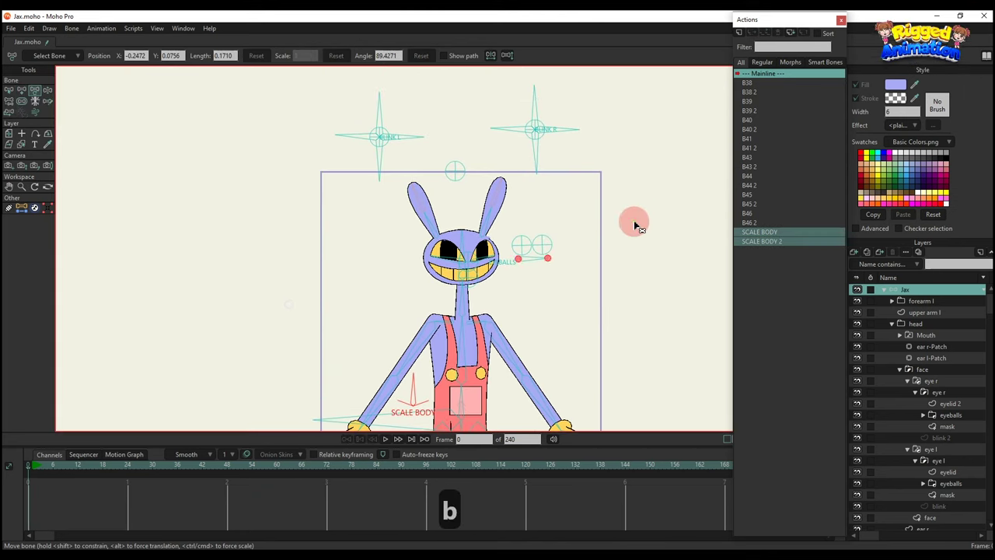
{"action": "left_click", "coordinate": [486, 173]}
{"action": "scroll", "coordinate": [482, 167], "scroll_direction": "up", "scroll_amount": 2}
{"action": "left_click_drag", "start_coordinate": [475, 116], "coordinate": [473, 189]}
{"action": "key", "text": "t"}
{"action": "left_click_drag", "start_coordinate": [348, 192], "coordinate": [344, 182]}
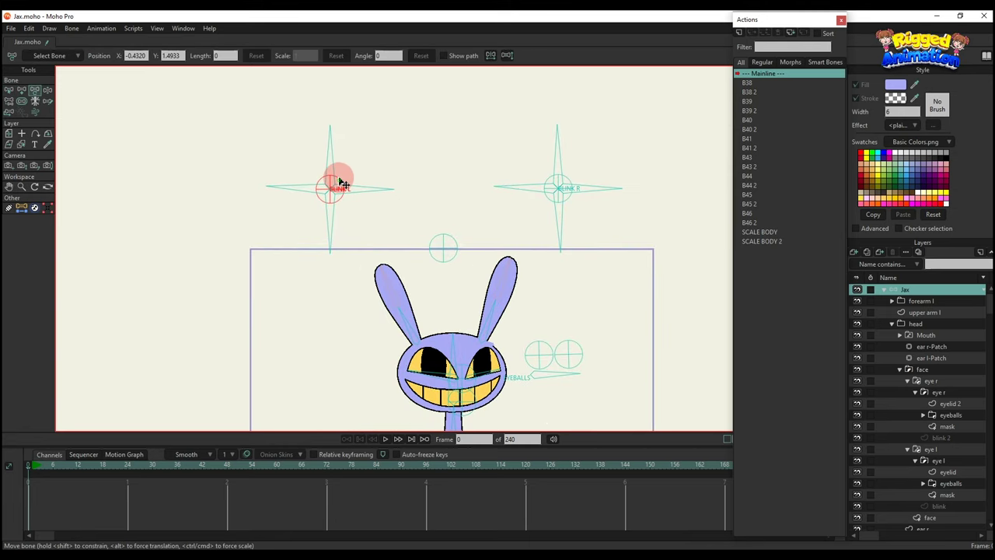
{"action": "key", "text": "b"}
{"action": "key", "text": "a"}
{"action": "key", "text": "b"}
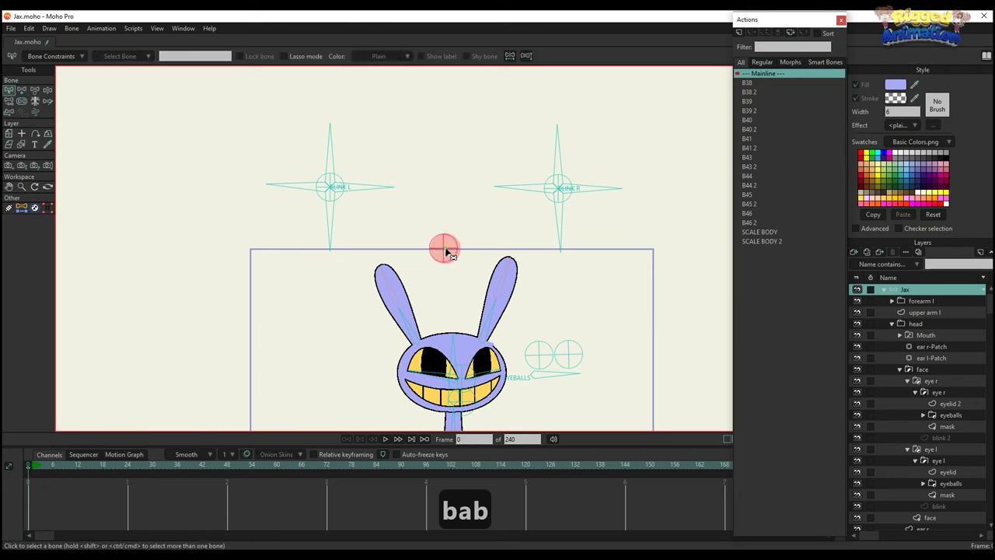
Add an upright bone midway between the two blink controls, set its length to 0.23 and name it HEAD TURN
{"action": "key", "text": "a"}
{"action": "left_click_drag", "start_coordinate": [441, 185], "coordinate": [440, 115]}
{"action": "key", "text": "t"}
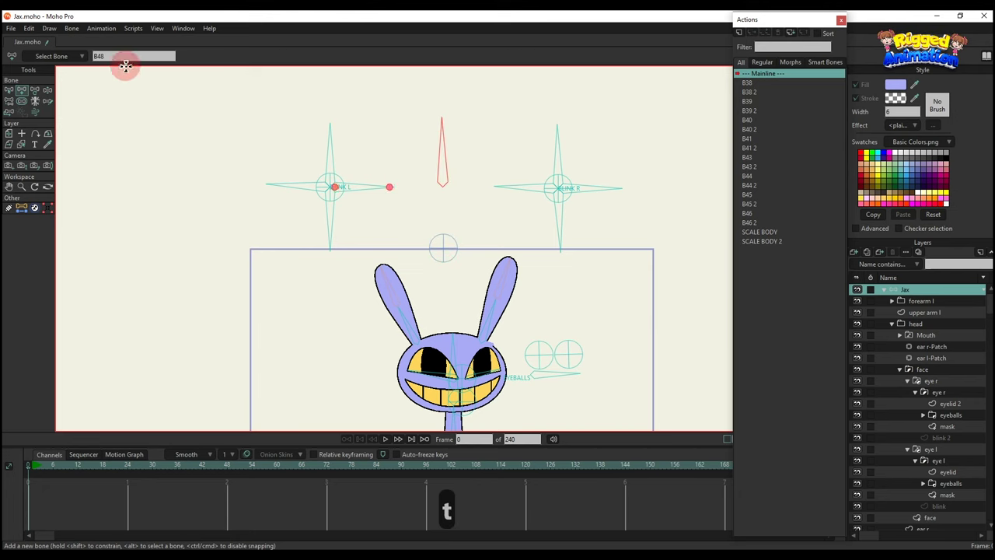
{"action": "type", "text": "0.23"}
{"action": "key", "text": "Return"}
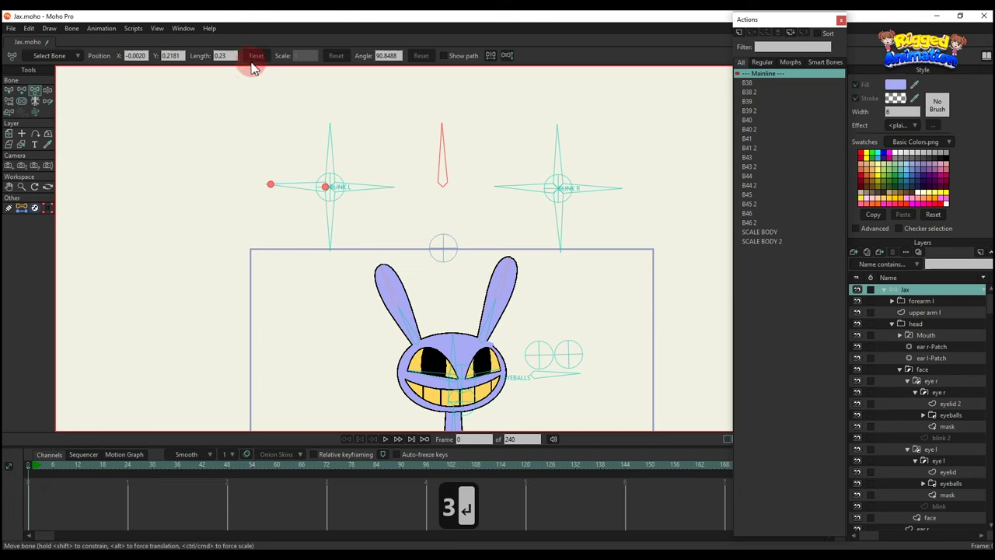
{"action": "left_click", "coordinate": [12, 95]}
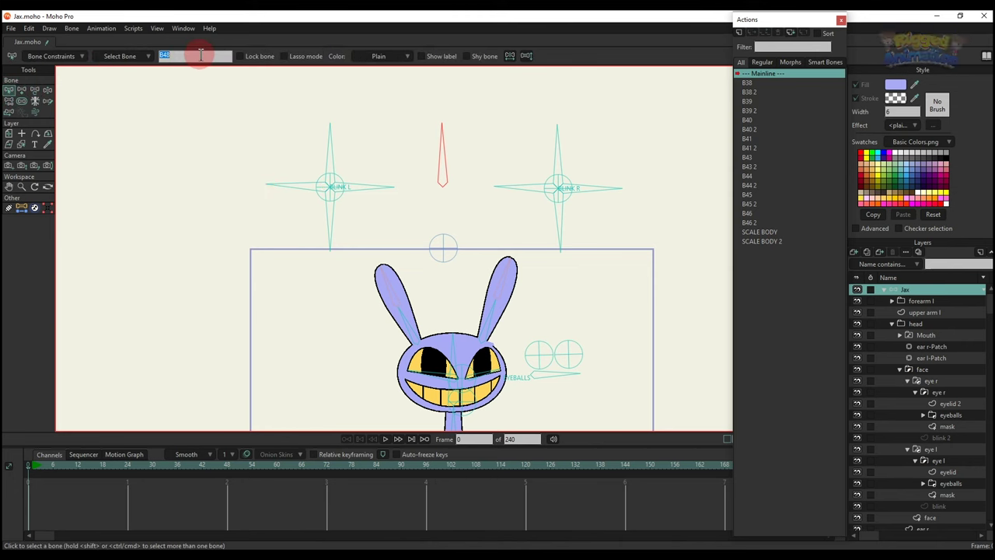
{"action": "type", "text": "HEAD TURN"}
{"action": "key", "text": "Return"}
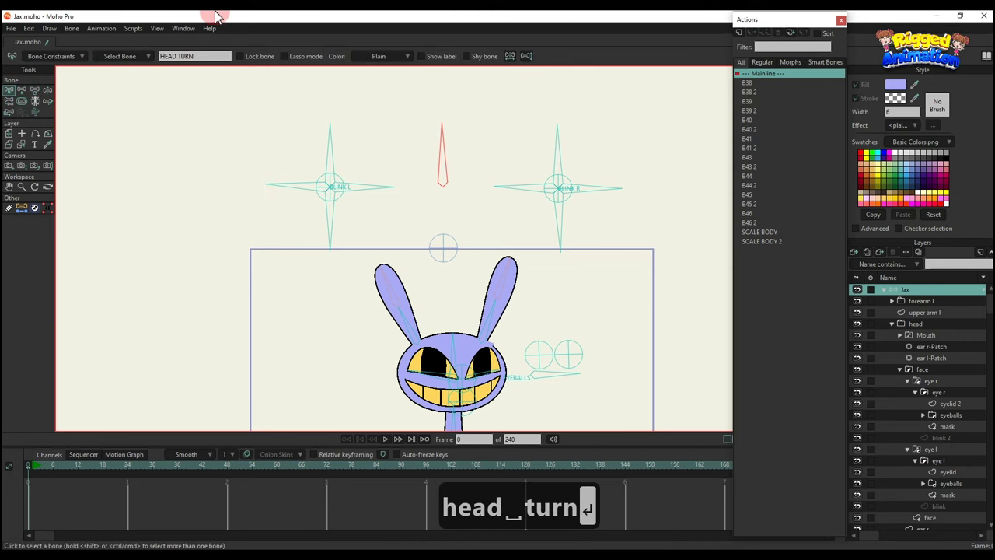
Show the HEAD TURN bone's label and enable its angle constraints with a range of 0 to 70 degrees
{"action": "left_click", "coordinate": [31, 62]}
{"action": "left_click", "coordinate": [70, 71]}
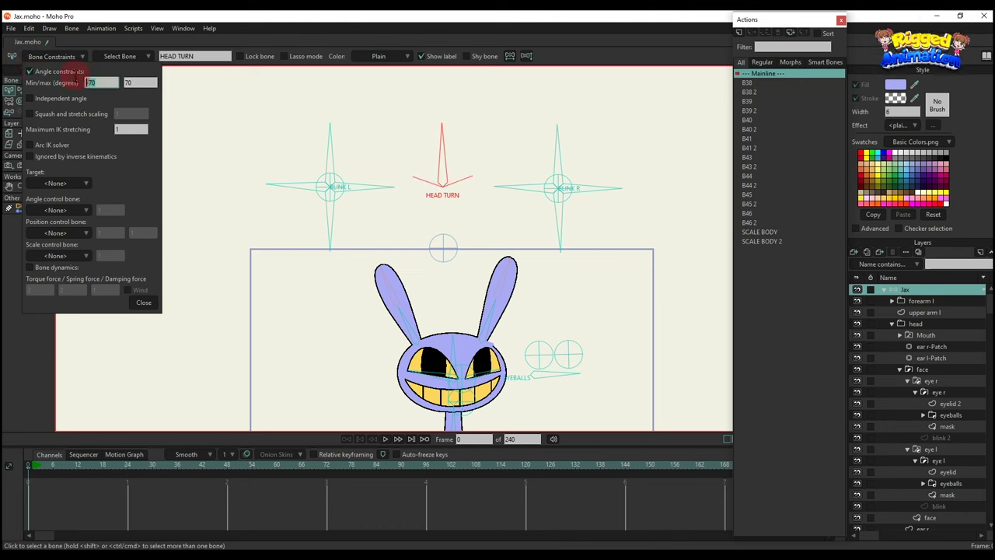
{"action": "type", "text": "0"}
{"action": "key", "text": "Return"}
{"action": "left_click", "coordinate": [143, 302]}
{"action": "scroll", "coordinate": [464, 262], "scroll_direction": "down", "scroll_amount": 2}
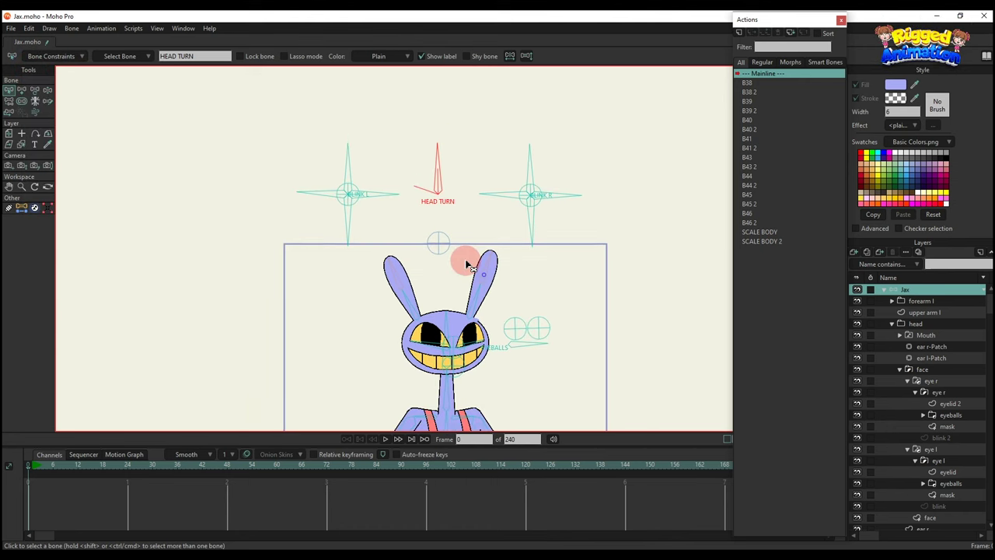
Create a smart bone action for HEAD TURN and swing the bone fully toward BLINK L at frame 24
{"action": "left_click", "coordinate": [738, 33]}
{"action": "left_click", "coordinate": [502, 319]}
{"action": "left_click", "coordinate": [127, 469]}
{"action": "key", "text": "t"}
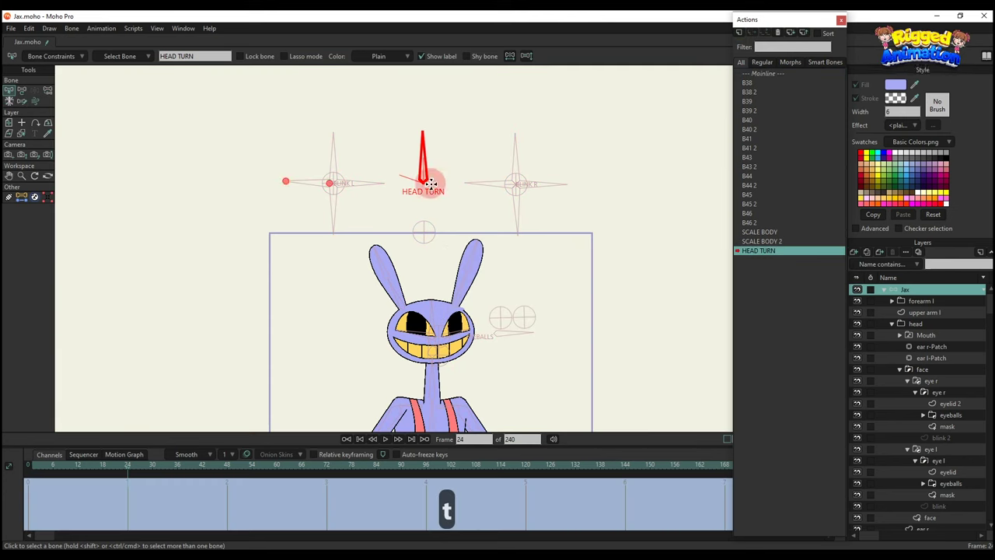
{"action": "left_click_drag", "start_coordinate": [424, 159], "coordinate": [377, 167]}
{"action": "scroll", "coordinate": [445, 339], "scroll_direction": "up", "scroll_amount": 1}
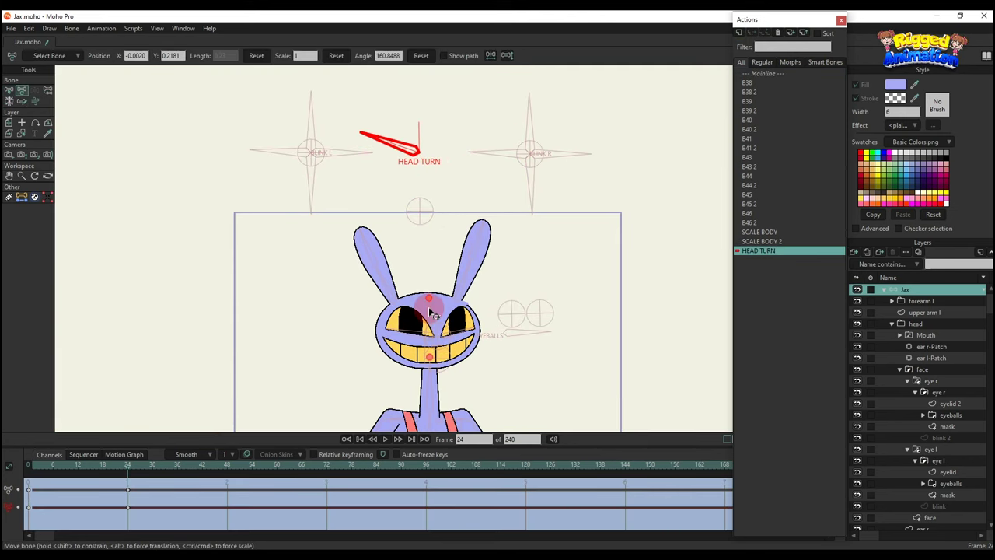
At frame 12 of the HEAD TURN action, flip the head bone so the head is mirrored sideways
{"action": "left_click", "coordinate": [430, 313]}
{"action": "left_click", "coordinate": [485, 113]}
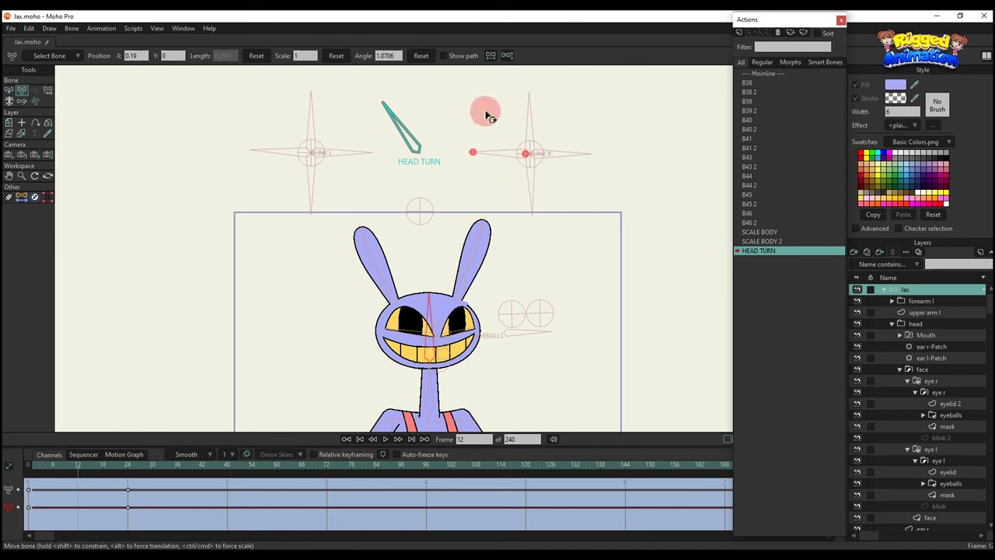
{"action": "left_click", "coordinate": [509, 57]}
Select the neck layer, key its points at frames 11 and 12, and flip them horizontally at frame 12
{"action": "left_click_drag", "start_coordinate": [463, 367], "coordinate": [435, 278]}
{"action": "scroll", "coordinate": [415, 288], "scroll_direction": "up", "scroll_amount": 2}
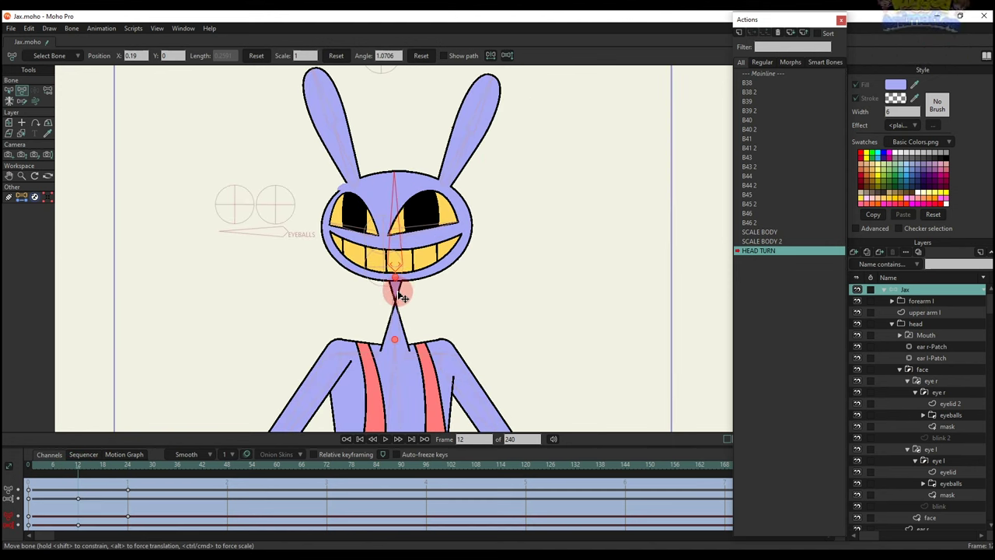
{"action": "right_click", "coordinate": [394, 285], "text": "alt"}
{"action": "left_click", "coordinate": [77, 465]}
{"action": "key", "text": "ctrl+f"}
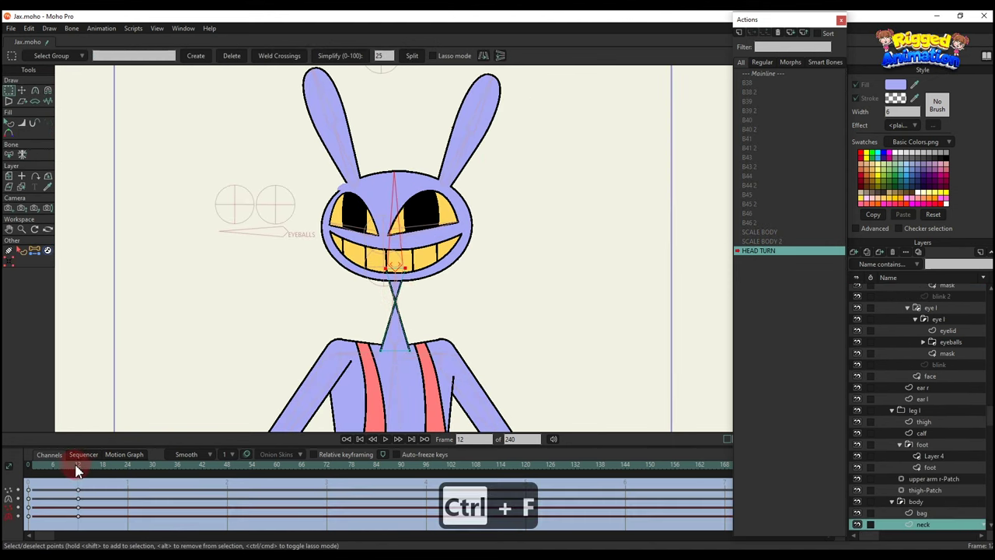
{"action": "key", "text": "ctrl+f"}
{"action": "left_click", "coordinate": [78, 466]}
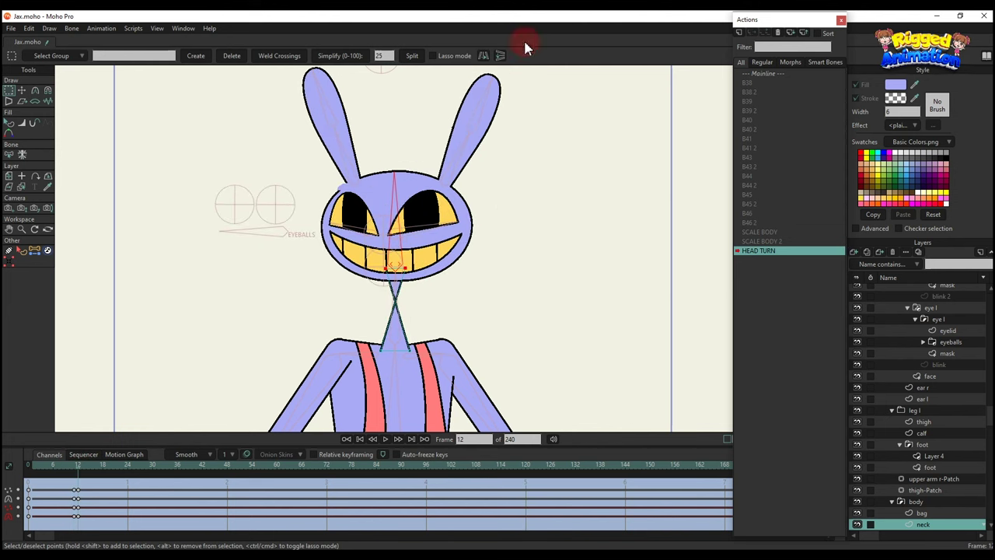
{"action": "left_click", "coordinate": [484, 57]}
Select the Jax bone layer again and preview the head turn around frame 12
{"action": "key", "text": "q"}
{"action": "scroll", "coordinate": [491, 143], "scroll_direction": "down", "scroll_amount": 2}
{"action": "left_click_drag", "start_coordinate": [494, 148], "coordinate": [494, 164]}
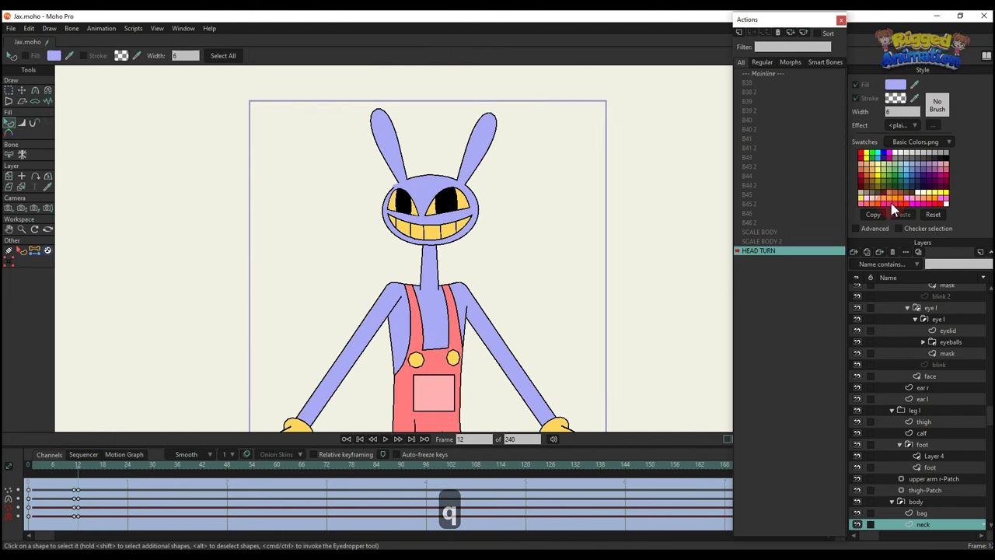
{"action": "scroll", "coordinate": [926, 335], "scroll_direction": "up", "scroll_amount": 1}
{"action": "scroll", "coordinate": [925, 335], "scroll_direction": "up", "scroll_amount": 1}
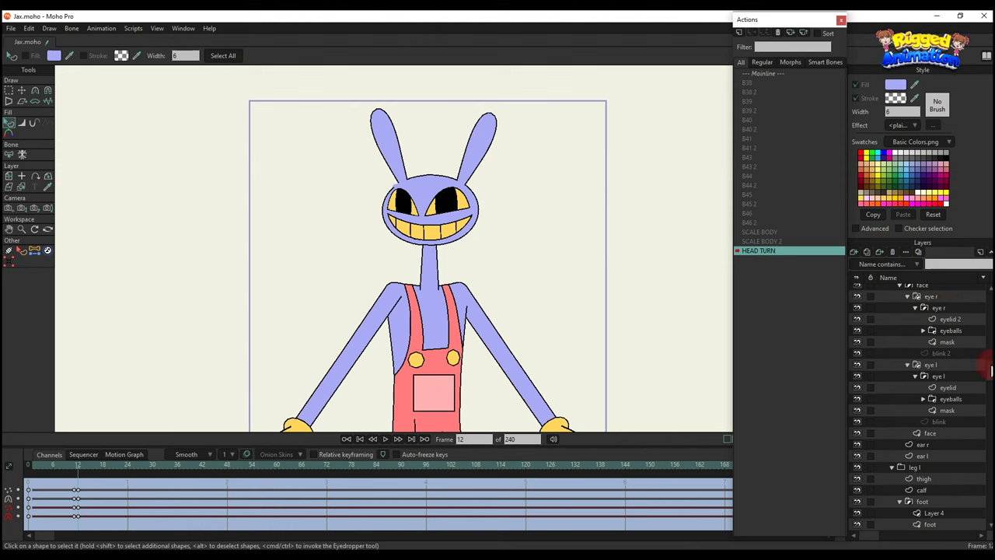
{"action": "scroll", "coordinate": [924, 303], "scroll_direction": "up", "scroll_amount": 3}
{"action": "left_click", "coordinate": [907, 291]}
{"action": "scroll", "coordinate": [501, 237], "scroll_direction": "down", "scroll_amount": 2}
{"action": "left_click_drag", "start_coordinate": [469, 259], "coordinate": [469, 282]}
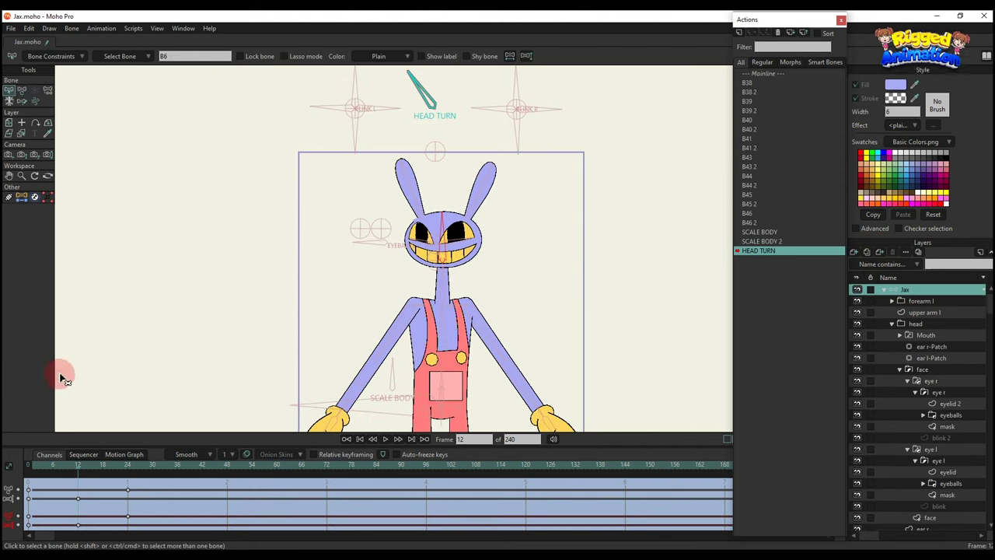
{"action": "left_click_drag", "start_coordinate": [48, 466], "coordinate": [76, 480]}
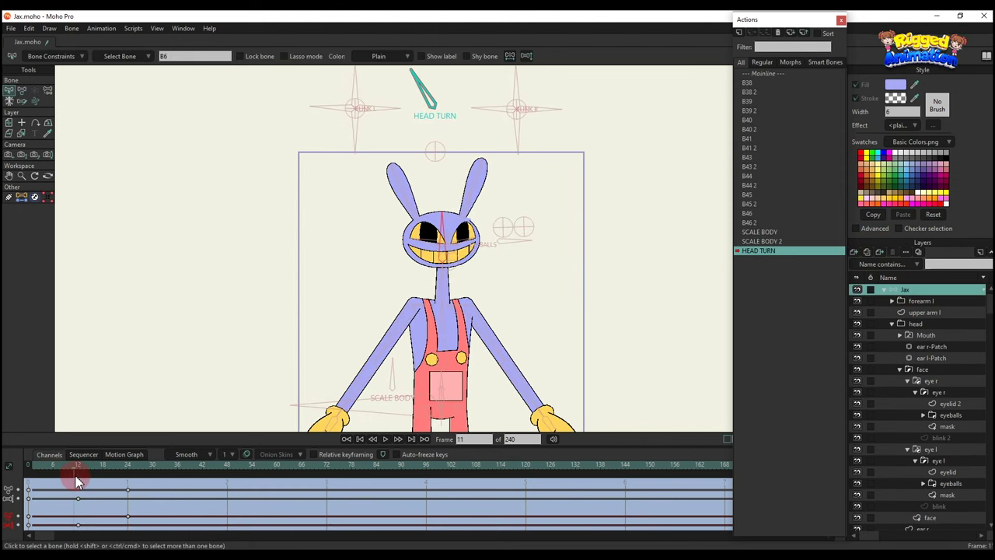
Swing the SCALE BODY bone outward at frame 12 of the HEAD TURN action and reset its angle at frame 24
{"action": "left_click", "coordinate": [80, 469]}
{"action": "left_click_drag", "start_coordinate": [320, 326], "coordinate": [310, 295]}
{"action": "key", "text": "t"}
{"action": "left_click_drag", "start_coordinate": [391, 351], "coordinate": [368, 339]}
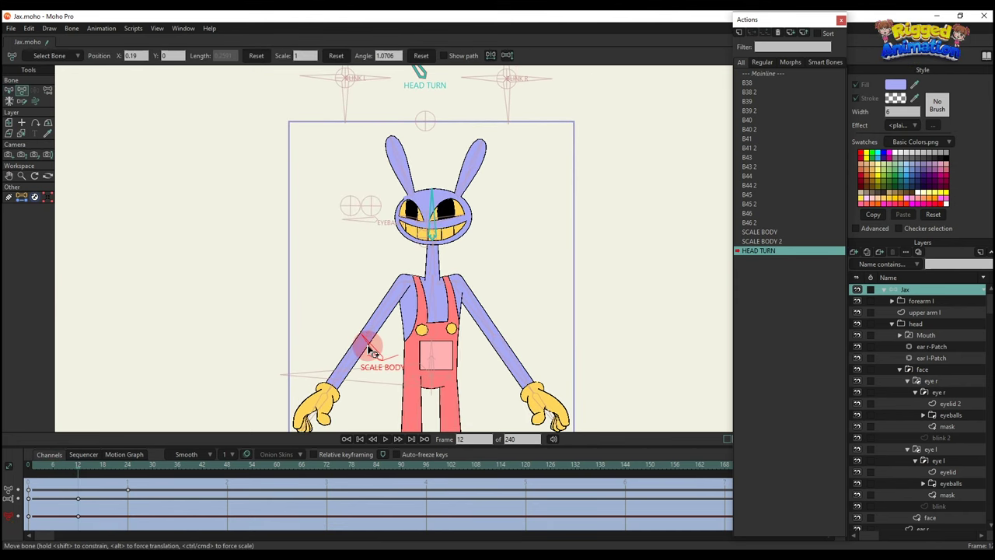
{"action": "left_click", "coordinate": [424, 58]}
{"action": "left_click_drag", "start_coordinate": [387, 254], "coordinate": [377, 272]}
Key the downward BLINK L bone at rest at frame 6, swing it outward at frame 12 to close the eyes, and reset its angle at frame 18
{"action": "mouse_move", "coordinate": [48, 472]}
{"action": "left_mouse_down"}
{"action": "mouse_move", "coordinate": [130, 481]}
{"action": "mouse_move", "coordinate": [31, 462]}
{"action": "mouse_move", "coordinate": [82, 471]}
{"action": "mouse_move", "coordinate": [53, 474]}
{"action": "left_mouse_up"}
{"action": "left_click_drag", "start_coordinate": [380, 229], "coordinate": [355, 261]}
{"action": "left_click", "coordinate": [307, 157]}
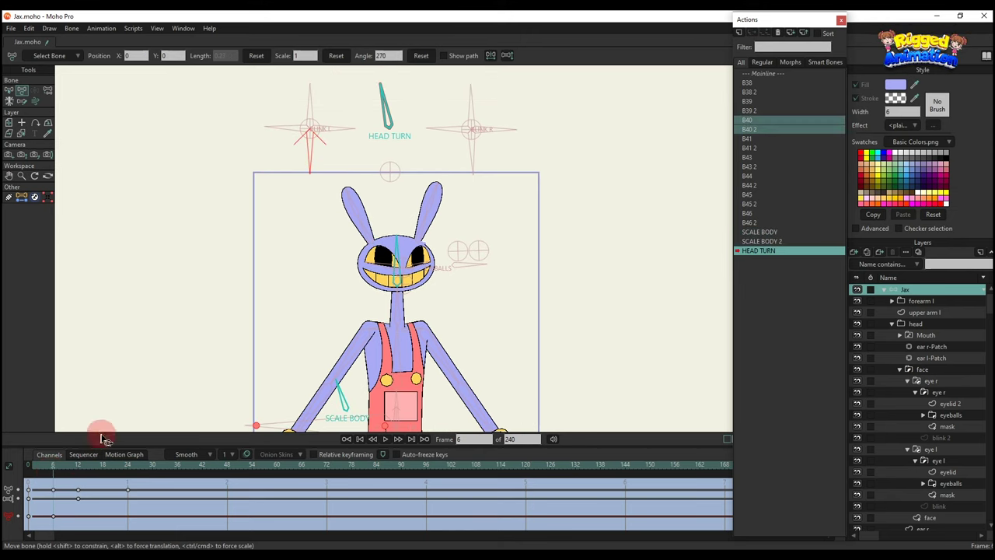
{"action": "left_click", "coordinate": [78, 469]}
{"action": "left_click_drag", "start_coordinate": [310, 160], "coordinate": [221, 206]}
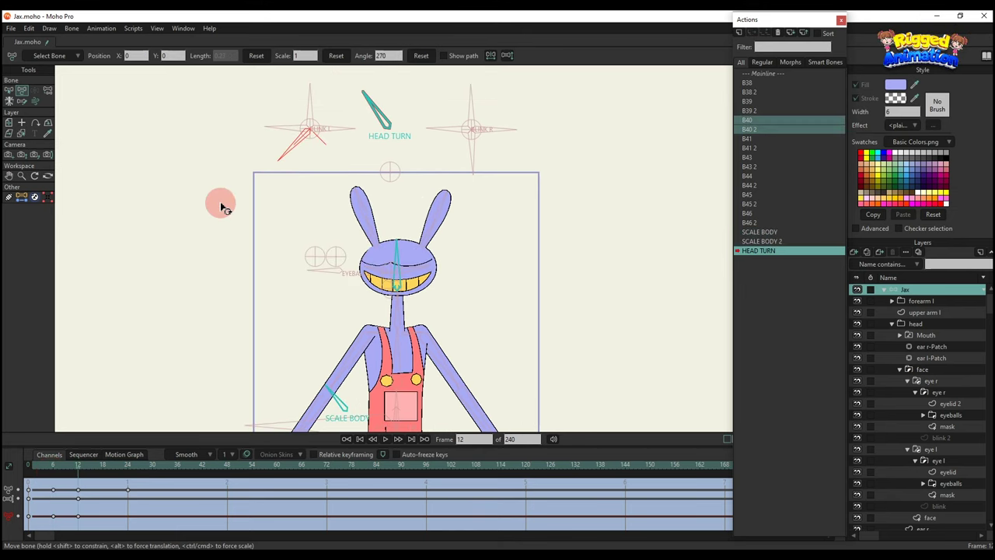
{"action": "left_click", "coordinate": [103, 466]}
{"action": "left_click", "coordinate": [420, 55]}
{"action": "left_click", "coordinate": [241, 325]}
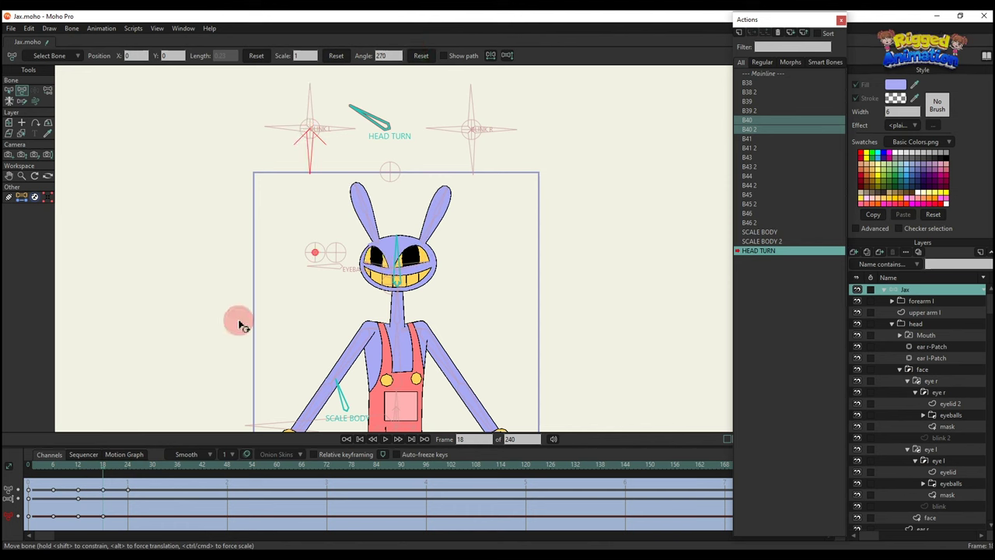
Preview the HEAD TURN action along the timeline, then return to frame 0 of the Mainline
{"action": "left_click_drag", "start_coordinate": [39, 466], "coordinate": [184, 475]}
{"action": "double_click", "coordinate": [766, 75]}
{"action": "left_click", "coordinate": [160, 386]}
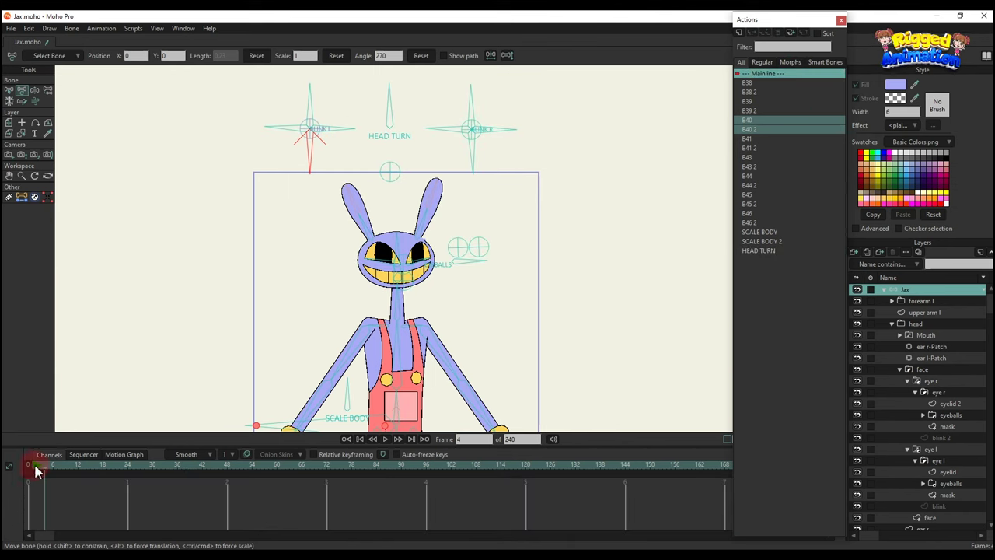
{"action": "left_click", "coordinate": [4, 461]}
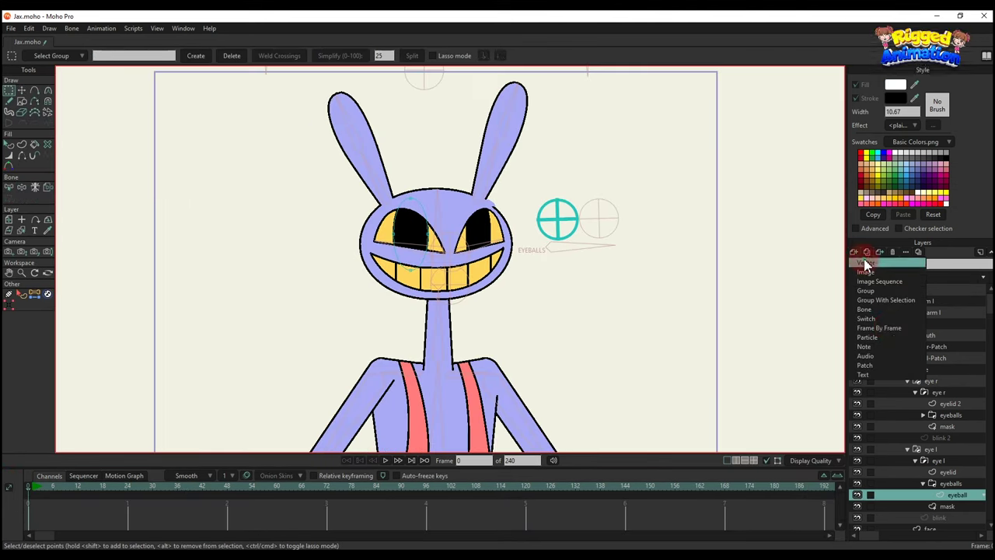
Add a vector layer above the eyeball layer in eye l's eyeballs group, renaming the eyeball layer 1 and the new layer 2
{"action": "left_click", "coordinate": [865, 265]}
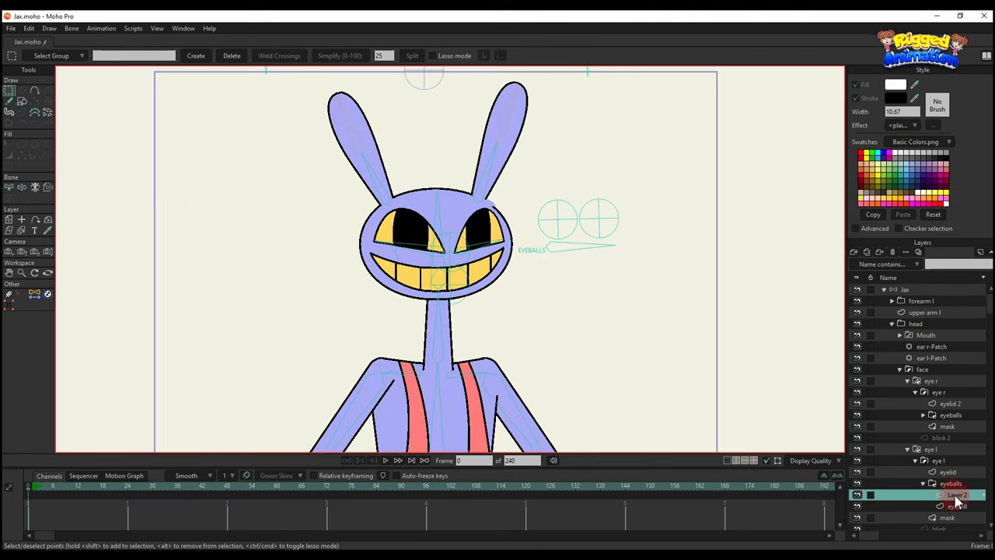
{"action": "double_click", "coordinate": [958, 506]}
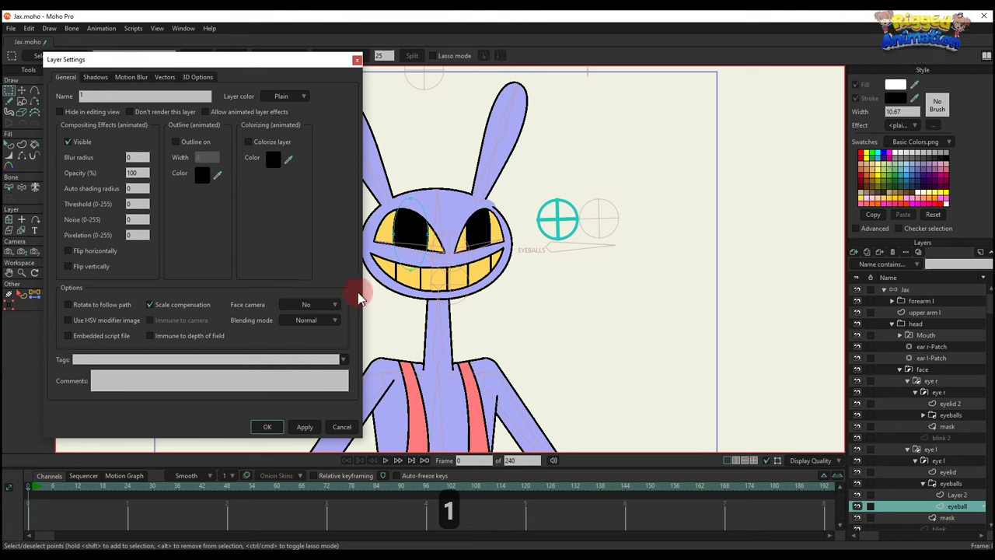
{"action": "key", "text": "Return"}
{"action": "left_click", "coordinate": [939, 496]}
{"action": "double_click", "coordinate": [939, 495]}
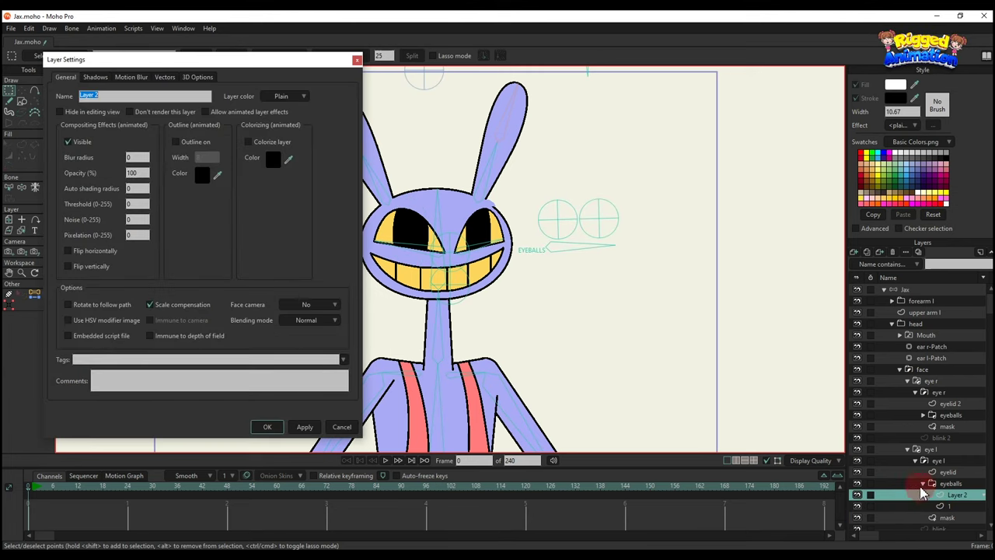
{"action": "type", "text": "2"}
{"action": "key", "text": "Return"}
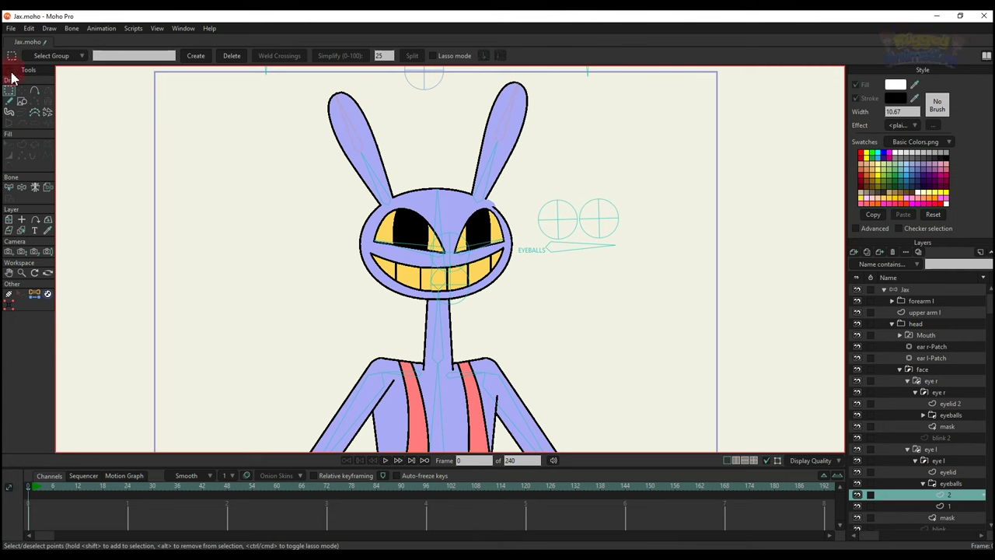
Convert eye l's eyeballs group to a switch layer and select its layer 2
{"action": "right_click", "coordinate": [949, 483]}
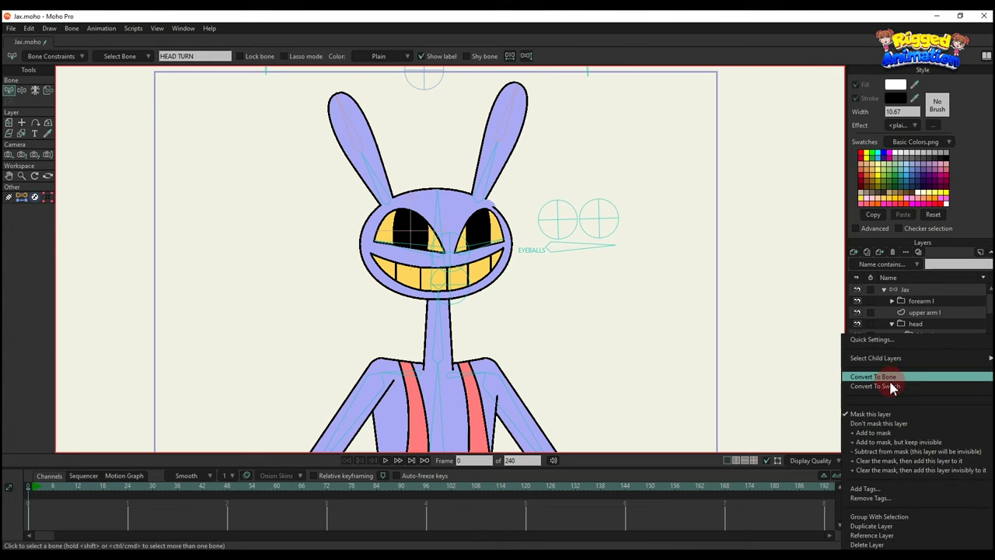
{"action": "left_click", "coordinate": [892, 386]}
{"action": "left_click", "coordinate": [949, 495]}
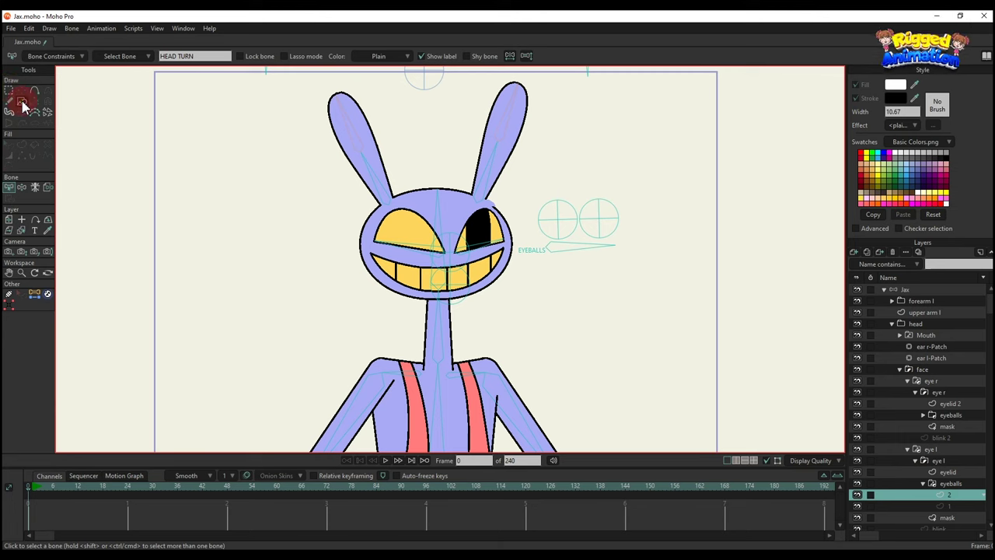
Draw a small filled and stroked circle inside eye l on layer 2 and select its shape
{"action": "left_click", "coordinate": [21, 102]}
{"action": "scroll", "coordinate": [298, 171], "scroll_direction": "up", "scroll_amount": 2}
{"action": "left_click", "coordinate": [128, 56]}
{"action": "scroll", "coordinate": [404, 259], "scroll_direction": "up", "scroll_amount": 2}
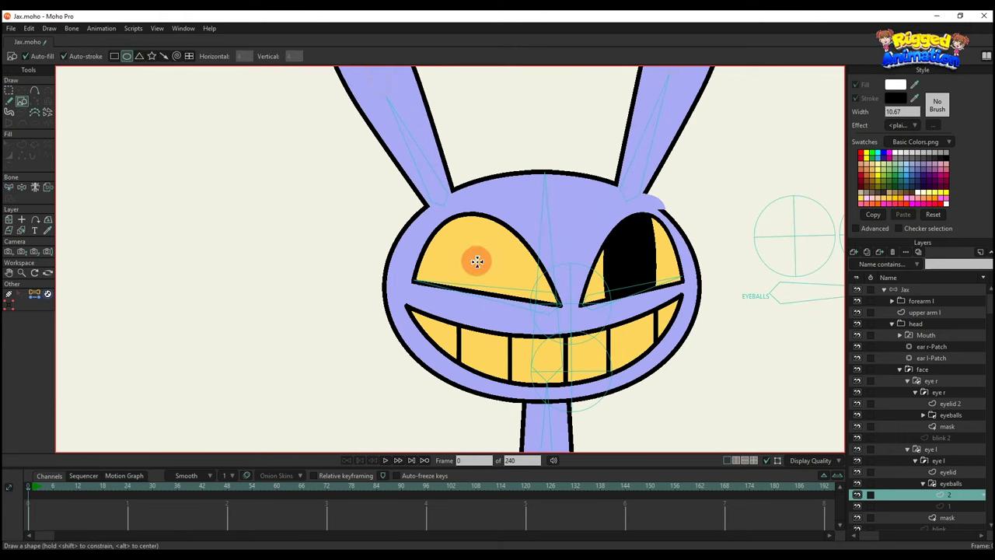
{"action": "left_click_drag", "start_coordinate": [486, 261], "coordinate": [457, 234]}
{"action": "key", "text": "q"}
{"action": "left_click", "coordinate": [480, 261]}
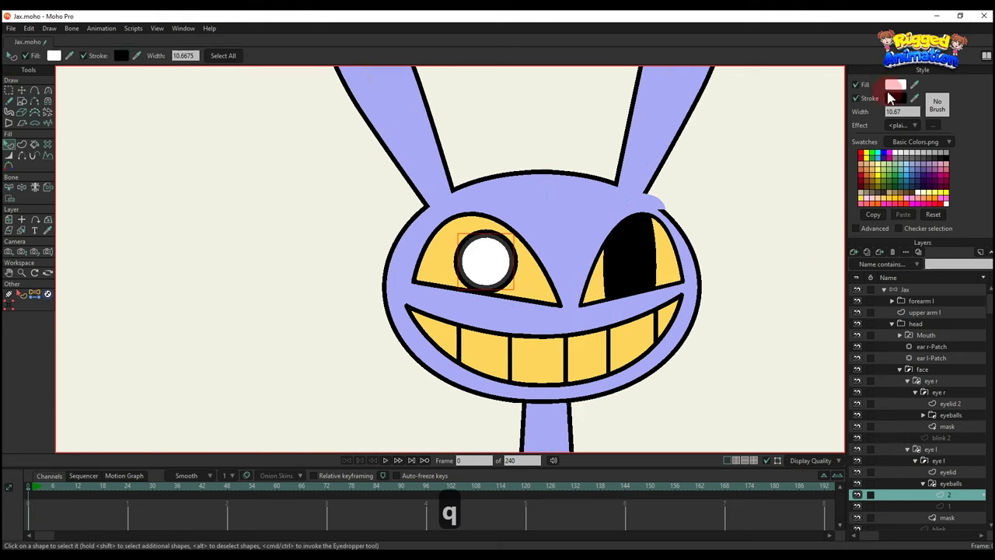
Set the circle's stroke width to 6 and its fill colour to red
{"action": "type", "text": "6"}
{"action": "key", "text": "Return"}
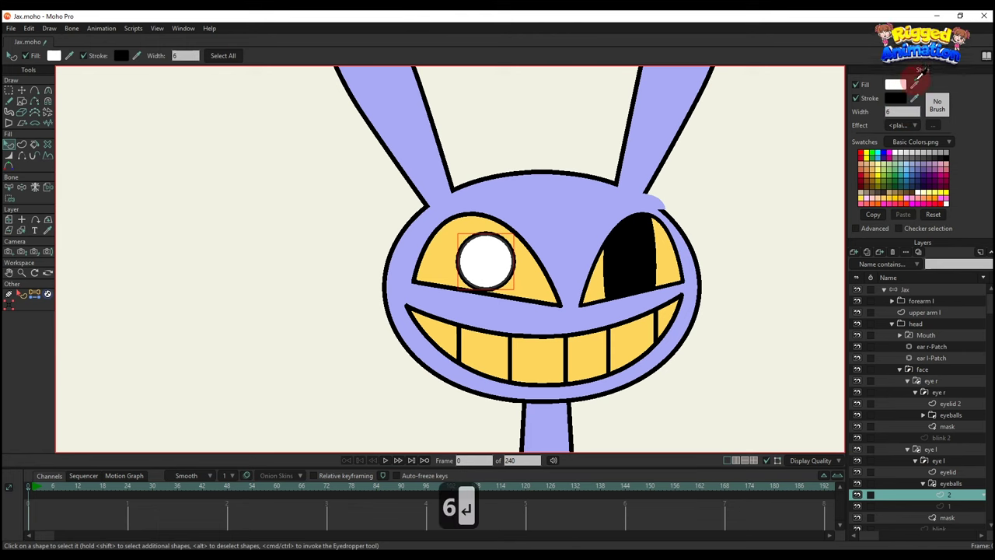
{"action": "left_click", "coordinate": [861, 153]}
Select the red circle's top and bottom points and make them sharp corners
{"action": "scroll", "coordinate": [637, 215], "scroll_direction": "up", "scroll_amount": 2}
{"action": "key", "text": "g"}
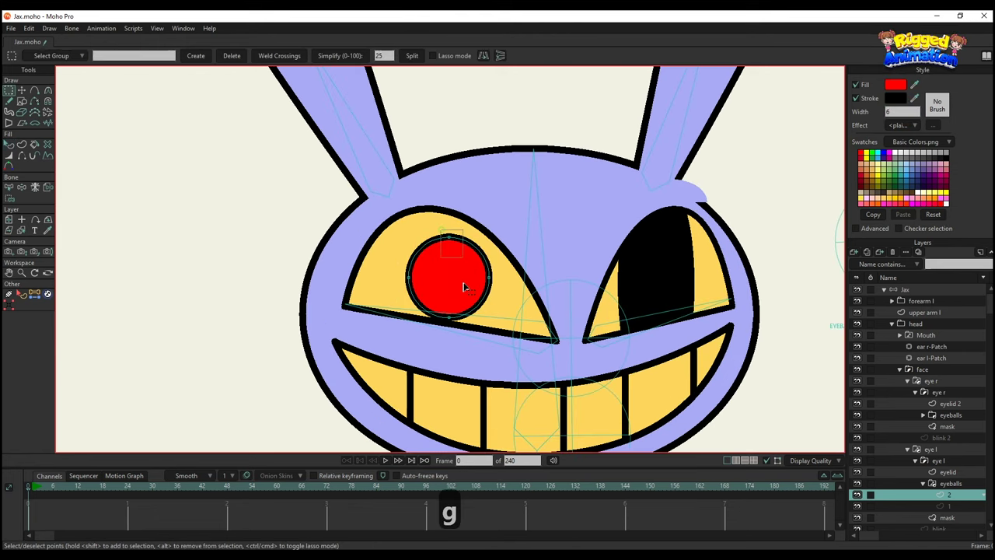
{"action": "left_click_drag", "start_coordinate": [442, 321], "coordinate": [466, 339]}
{"action": "key", "text": "c"}
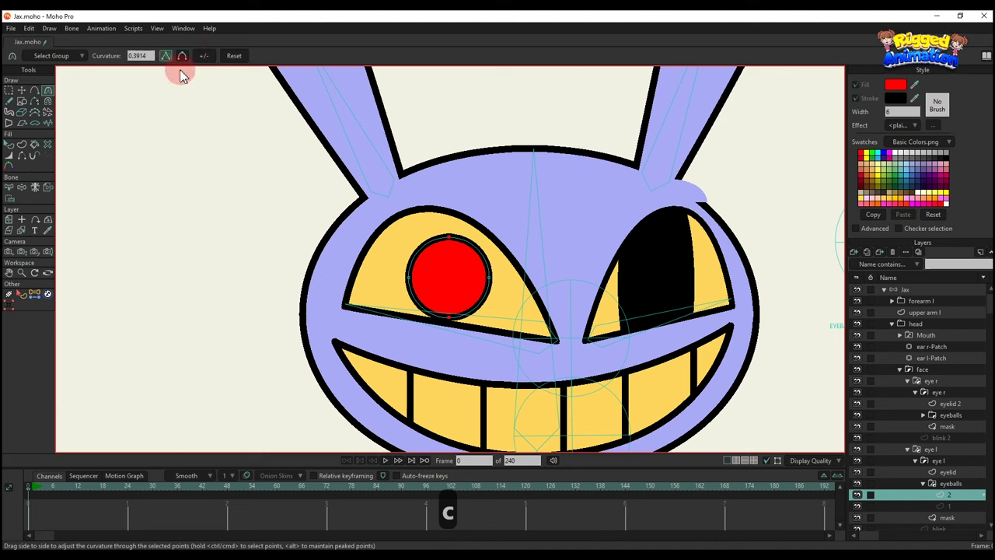
{"action": "left_click", "coordinate": [166, 56]}
Move the circle's points to form a tilted heart and position it inside eye l
{"action": "key", "text": "g"}
{"action": "scroll", "coordinate": [493, 285], "scroll_direction": "up", "scroll_amount": 3}
{"action": "key", "text": "t"}
{"action": "left_click_drag", "start_coordinate": [459, 277], "coordinate": [448, 194]}
{"action": "left_click_drag", "start_coordinate": [532, 229], "coordinate": [451, 241]}
{"action": "key", "text": "g"}
{"action": "scroll", "coordinate": [453, 241], "scroll_direction": "down", "scroll_amount": 2}
{"action": "key", "text": "t"}
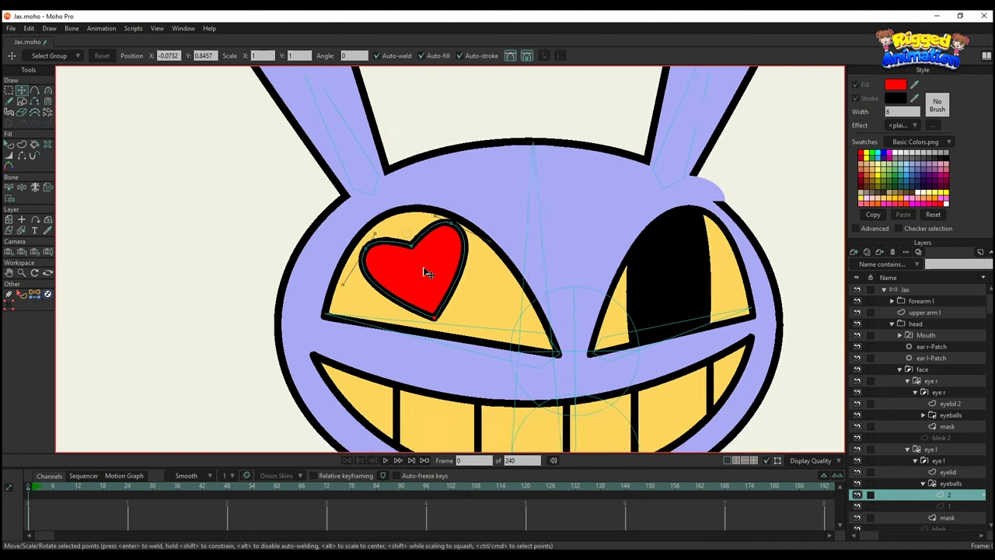
{"action": "left_click_drag", "start_coordinate": [426, 272], "coordinate": [453, 317]}
{"action": "key", "text": "ctrl+a"}
Draw a small circular highlight on the heart's upper lobe, filled white and without an outline
{"action": "left_click", "coordinate": [12, 87]}
{"action": "left_click", "coordinate": [21, 101]}
{"action": "scroll", "coordinate": [527, 314], "scroll_direction": "up", "scroll_amount": 1}
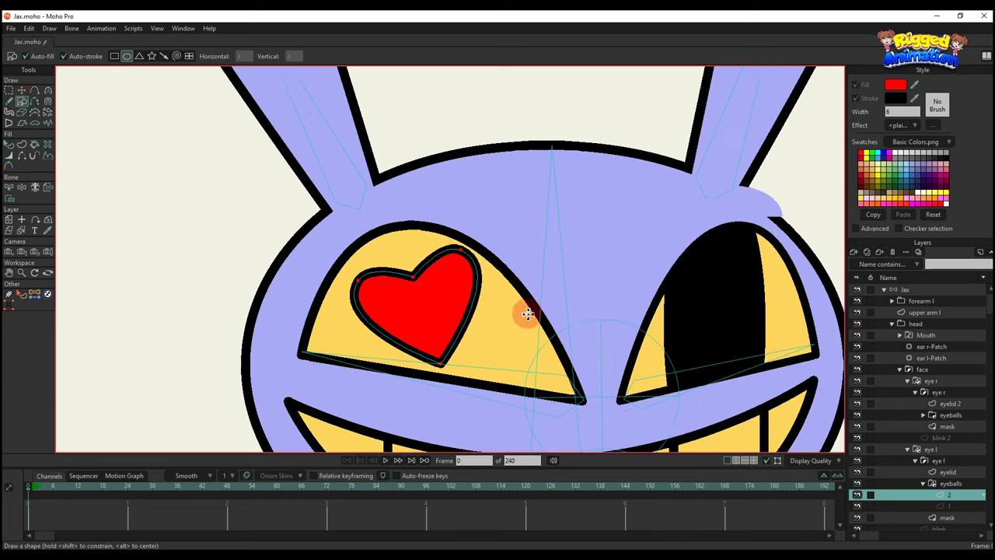
{"action": "key", "text": "q"}
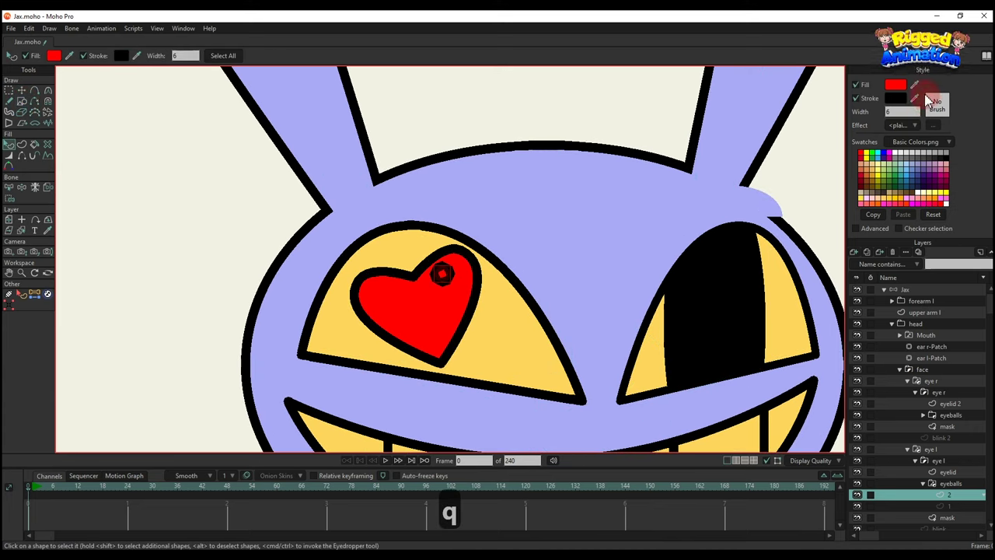
{"action": "left_click", "coordinate": [894, 152]}
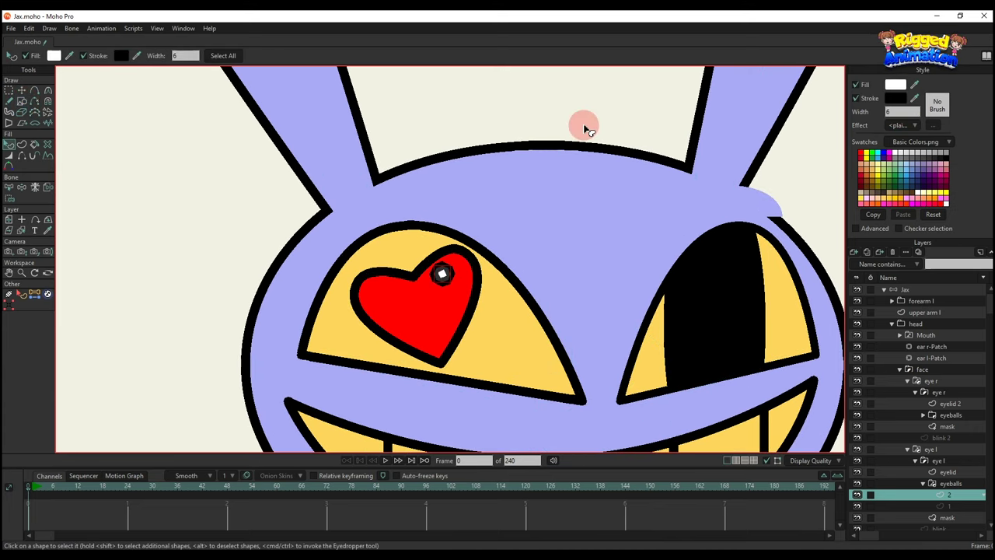
{"action": "left_click", "coordinate": [471, 196]}
{"action": "scroll", "coordinate": [471, 210], "scroll_direction": "down", "scroll_amount": 1}
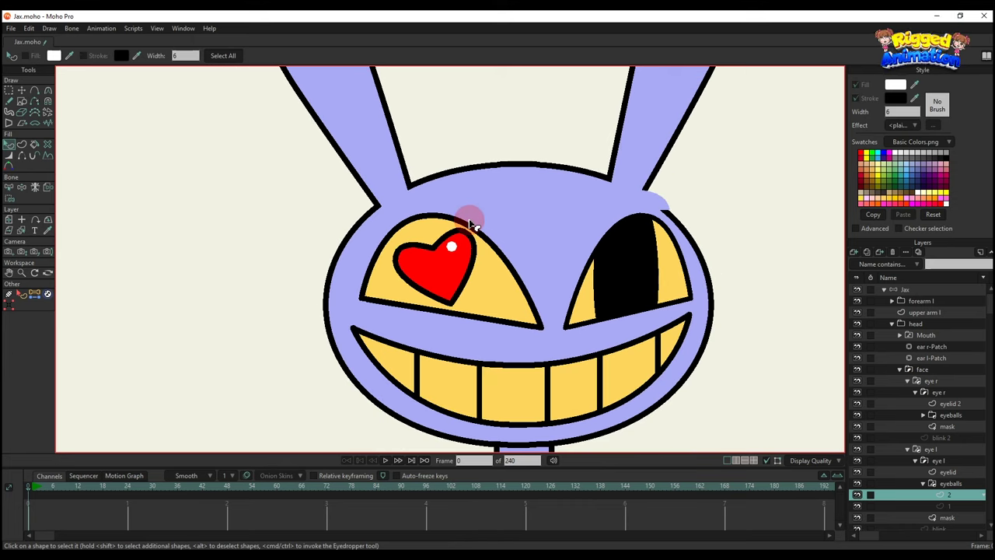
Save the file, then at frame 3 select the whole heart and scale it down
{"action": "key", "text": "ctrl+s"}
{"action": "key", "text": "g"}
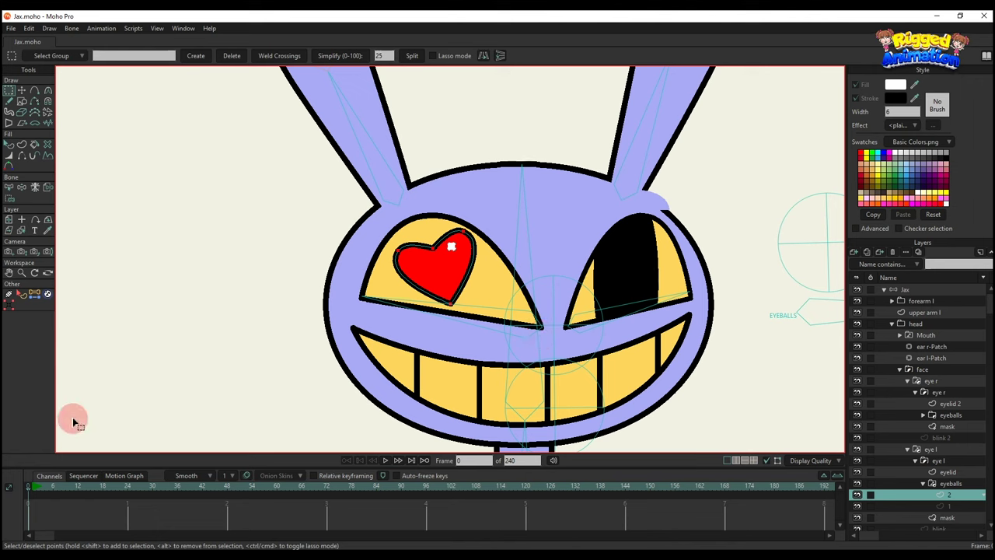
{"action": "left_click", "coordinate": [35, 490]}
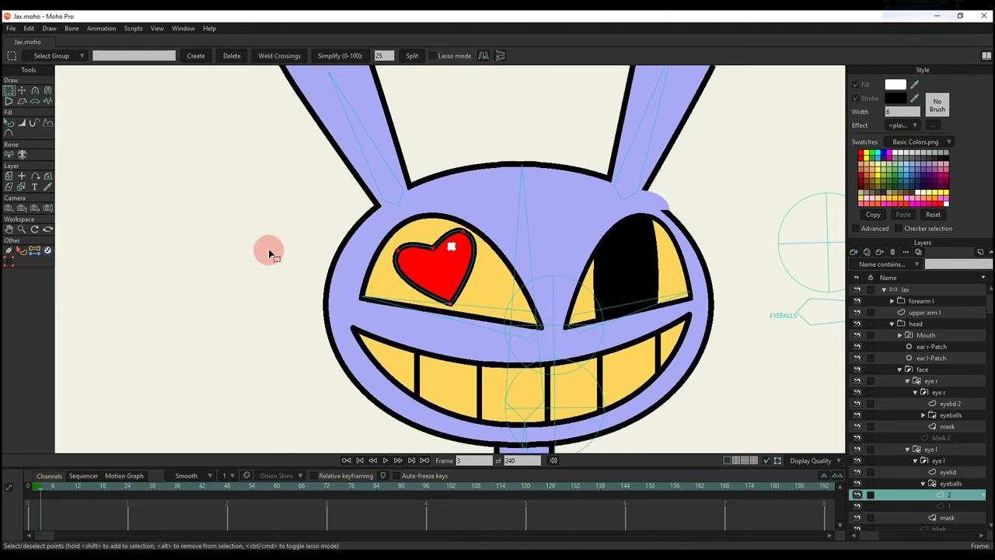
{"action": "key", "text": "g"}
{"action": "left_click", "coordinate": [455, 276]}
{"action": "key", "text": "t"}
{"action": "scroll", "coordinate": [470, 289], "scroll_direction": "up", "scroll_amount": 2}
{"action": "left_click_drag", "start_coordinate": [461, 313], "coordinate": [429, 283]}
Paste the heart's full-size keyframes at frame 6 and set them to Cycle interpolation with Absolute 1
{"action": "key", "text": "ctrl+c"}
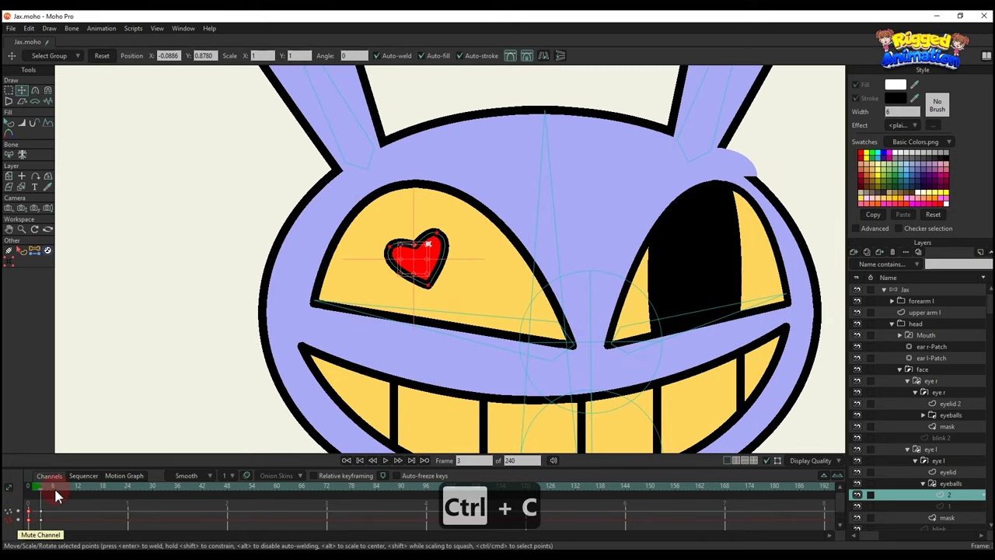
{"action": "left_click", "coordinate": [54, 486]}
{"action": "key", "text": "ctrl+v"}
{"action": "right_click", "coordinate": [53, 519]}
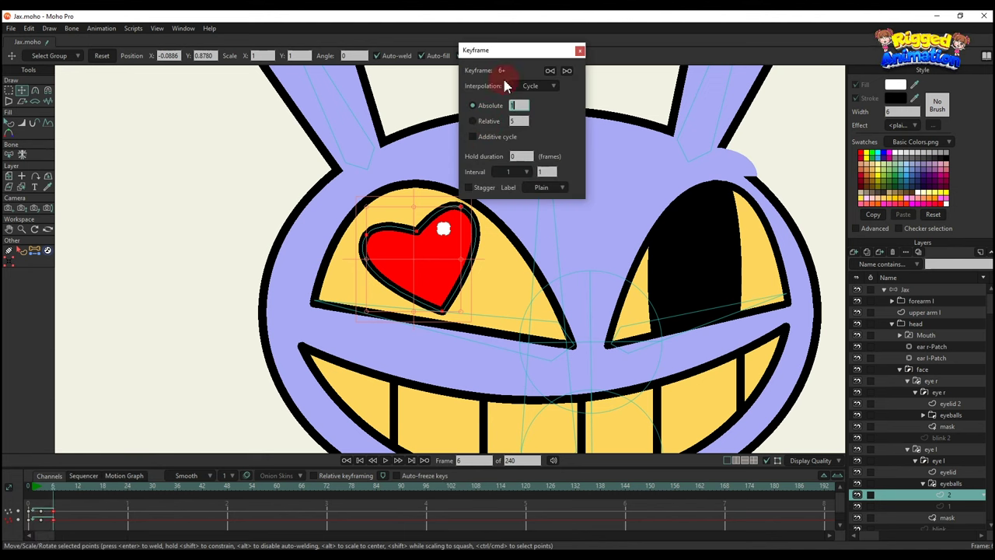
{"action": "left_click", "coordinate": [580, 51]}
Play the pulsing heart animation, then return to frame 0
{"action": "scroll", "coordinate": [501, 153], "scroll_direction": "down", "scroll_amount": 2}
{"action": "key", "text": "space"}
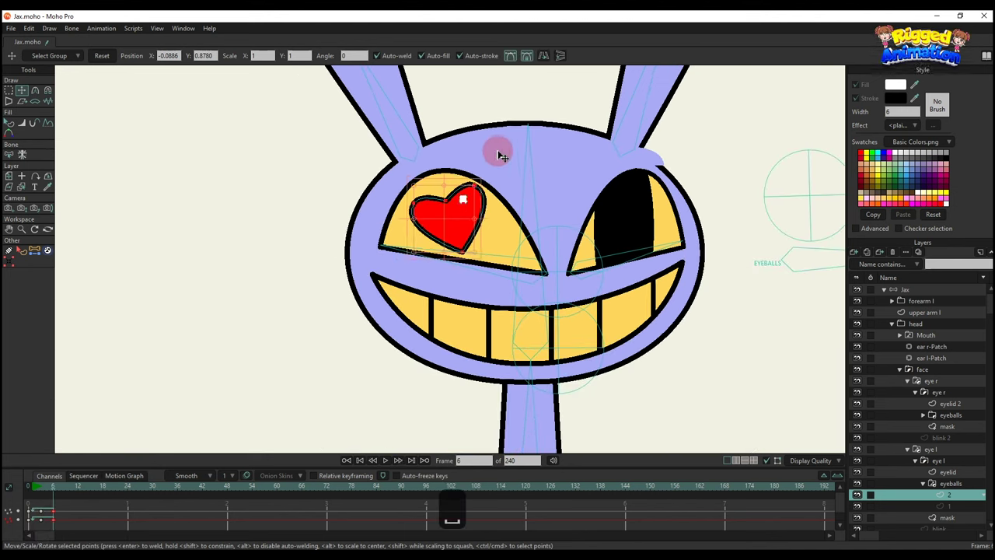
{"action": "scroll", "coordinate": [515, 178], "scroll_direction": "down", "scroll_amount": 1}
{"action": "key", "text": "q"}
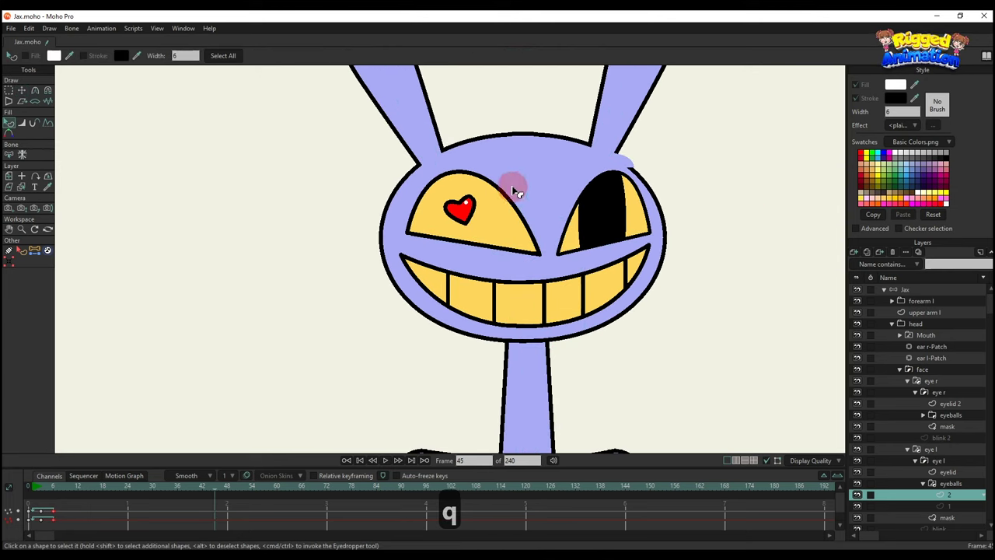
{"action": "left_click", "coordinate": [25, 490]}
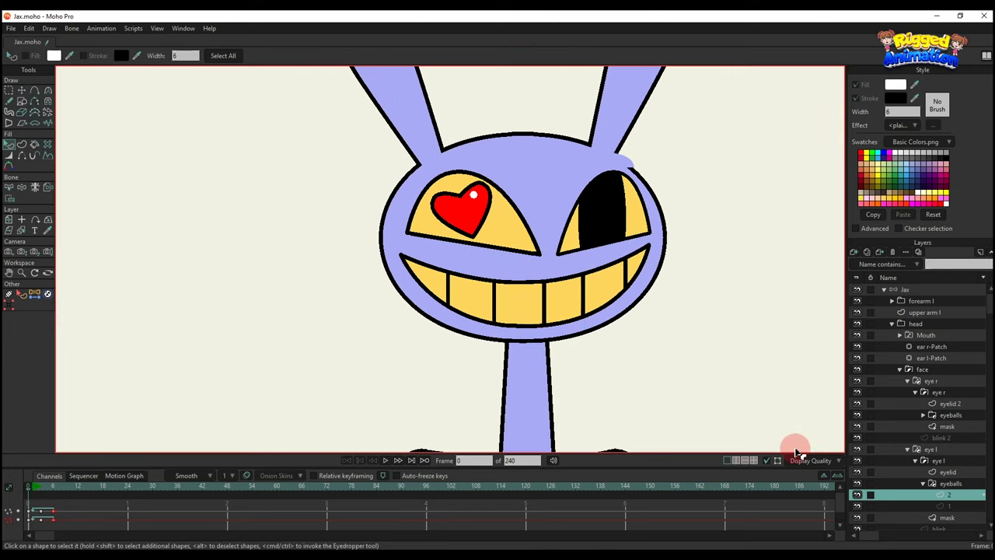
Move a duplicate of heart layer 2 into eye r's eyeballs group and convert that group to a switch layer
{"action": "left_click", "coordinate": [923, 415]}
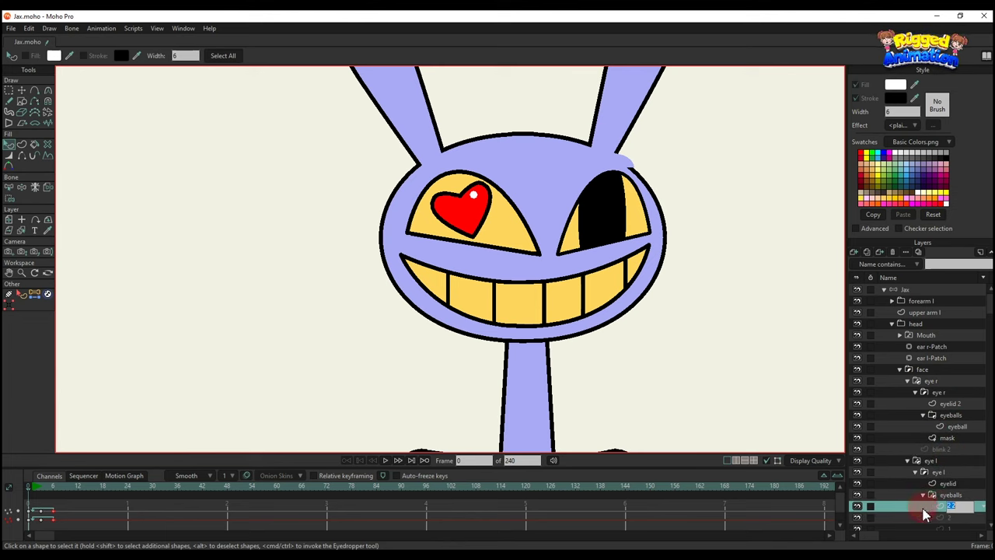
{"action": "left_click_drag", "start_coordinate": [946, 510], "coordinate": [950, 429]}
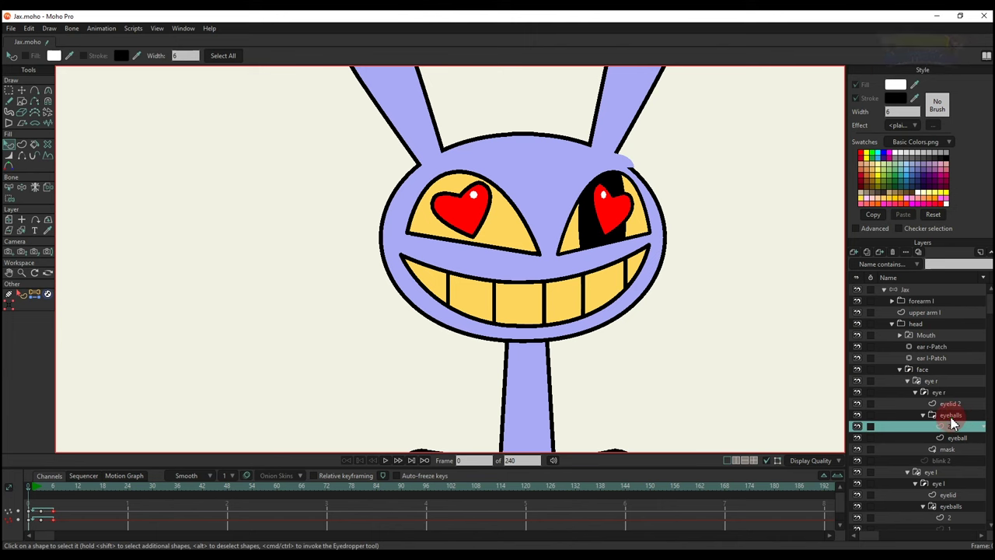
{"action": "right_click", "coordinate": [951, 418]}
{"action": "left_click", "coordinate": [903, 386]}
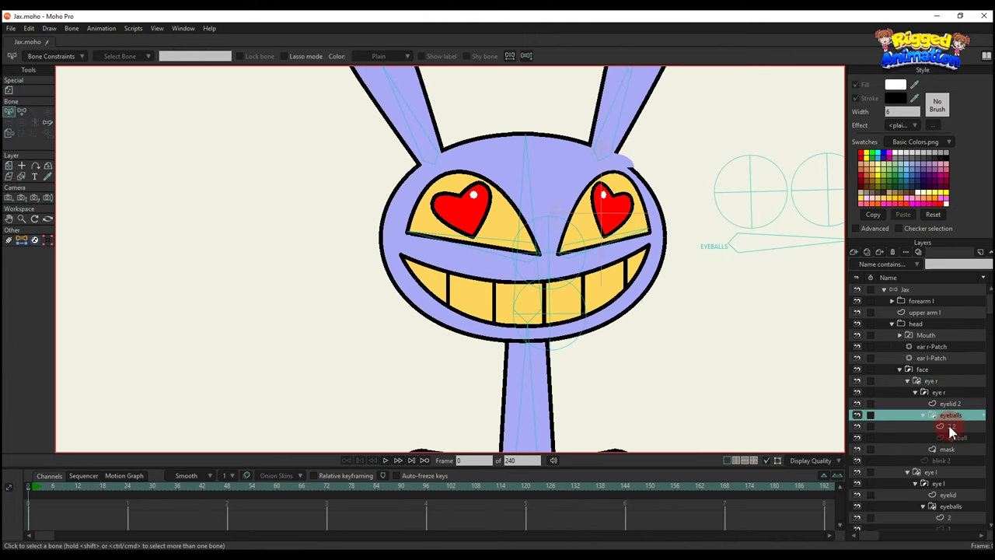
In eye r's eyeballs group, rename the copied heart layer 2 and the eyeball layer 1
{"action": "double_click", "coordinate": [954, 429]}
{"action": "left_click", "coordinate": [281, 430]}
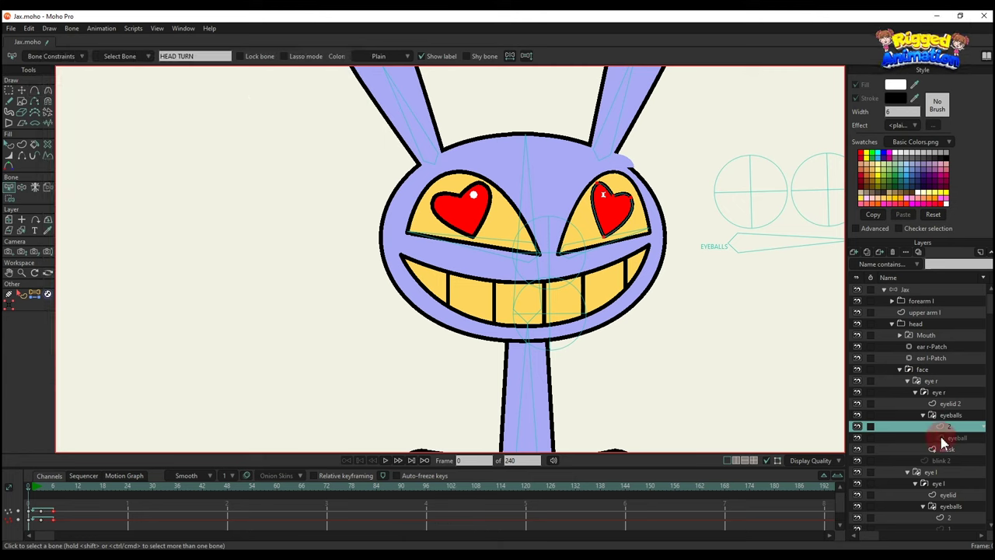
{"action": "double_click", "coordinate": [954, 438]}
{"action": "left_click", "coordinate": [267, 427]}
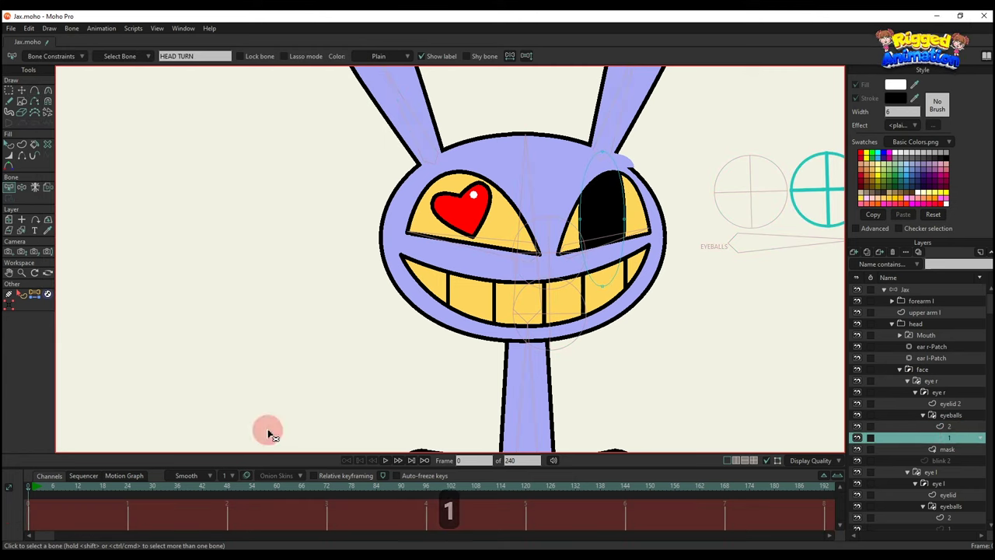
Preview the heart variants in both eyes along the timeline, then return to frame 0
{"action": "left_click", "coordinate": [950, 414]}
{"action": "scroll", "coordinate": [602, 278], "scroll_direction": "down", "scroll_amount": 4}
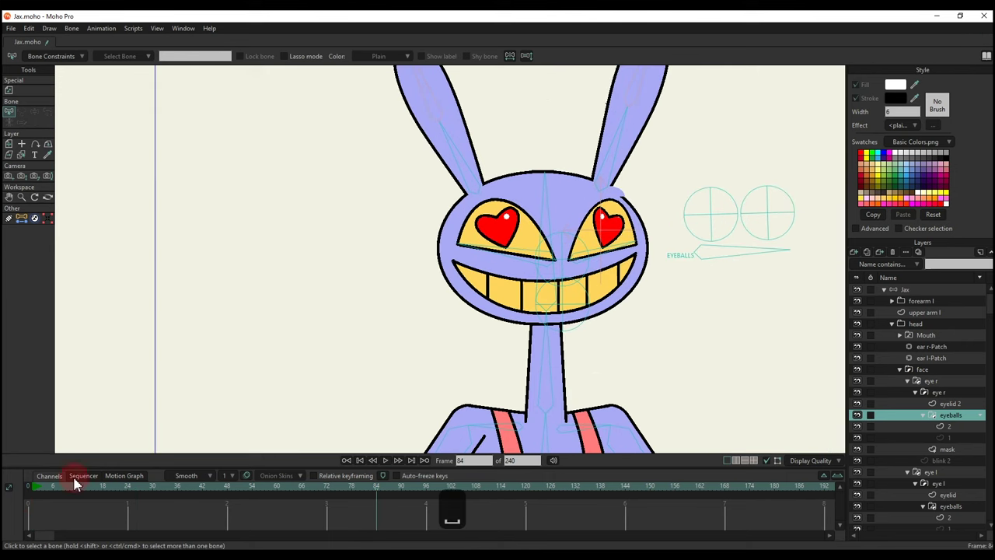
{"action": "left_click_drag", "start_coordinate": [74, 482], "coordinate": [5, 491]}
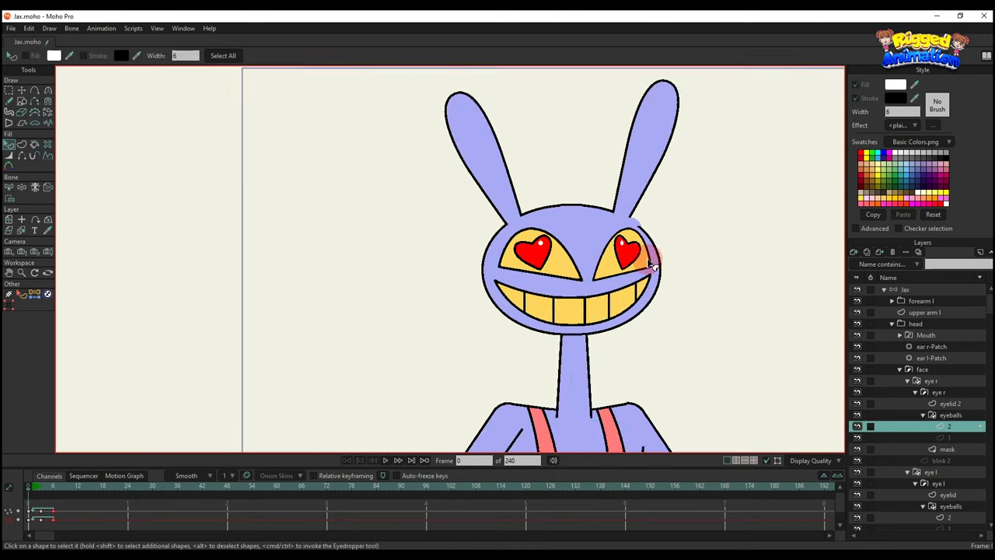
Add a vector layer above heart layer 2 in eye l's eyeballs group and name it 3
{"action": "scroll", "coordinate": [652, 261], "scroll_direction": "up", "scroll_amount": 2}
{"action": "right_click", "coordinate": [623, 251], "text": "alt"}
{"action": "scroll", "coordinate": [974, 483], "scroll_direction": "down", "scroll_amount": 3}
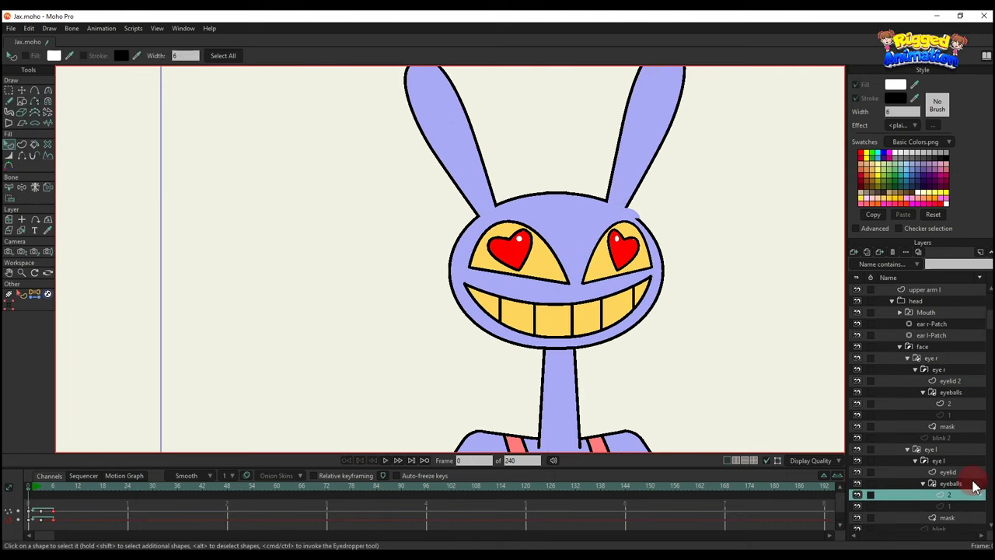
{"action": "left_click", "coordinate": [855, 254]}
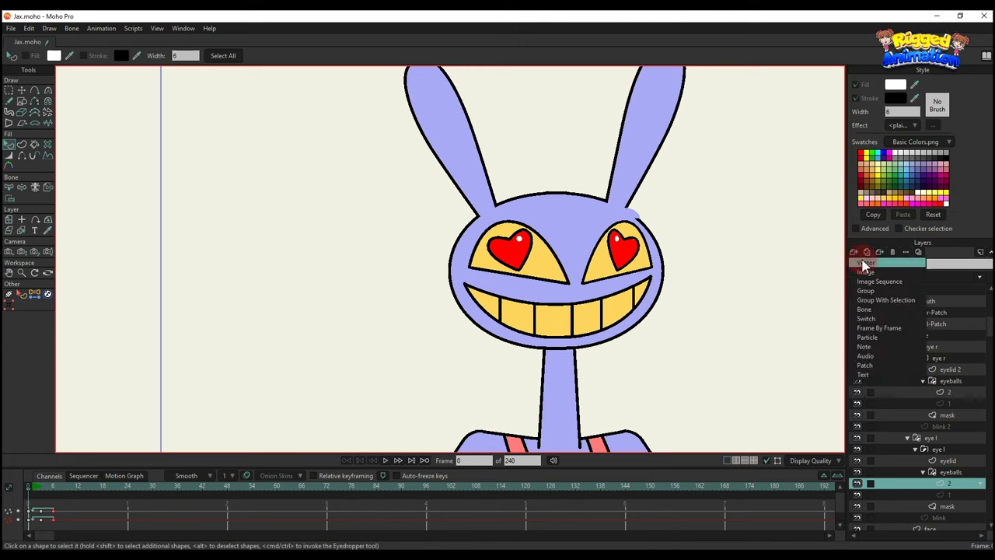
{"action": "left_click", "coordinate": [863, 265]}
{"action": "double_click", "coordinate": [950, 487]}
{"action": "type", "text": "3"}
{"action": "key", "text": "Return"}
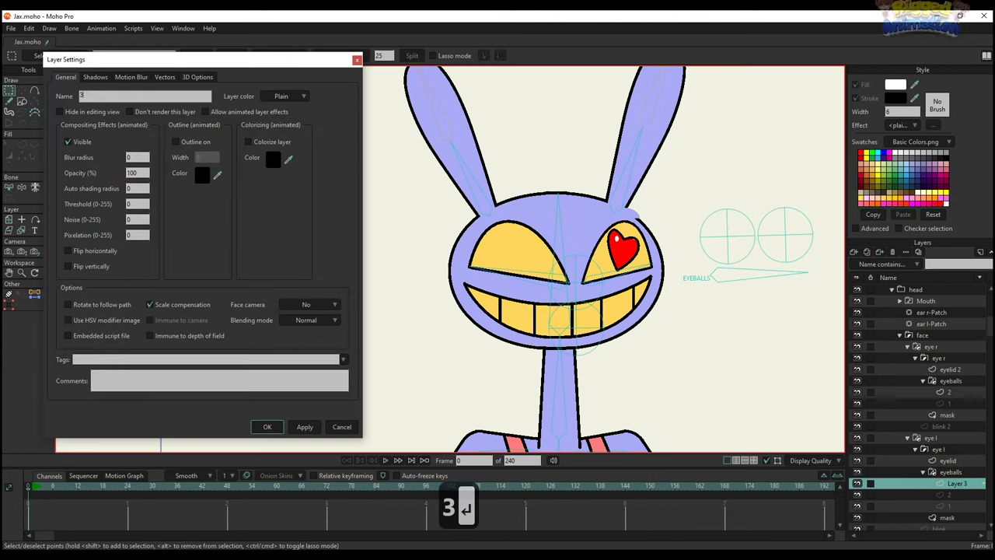
Draw a large spiral shape on layer 3 across the character's head and upper body
{"action": "left_click", "coordinate": [21, 102]}
{"action": "left_click", "coordinate": [177, 57]}
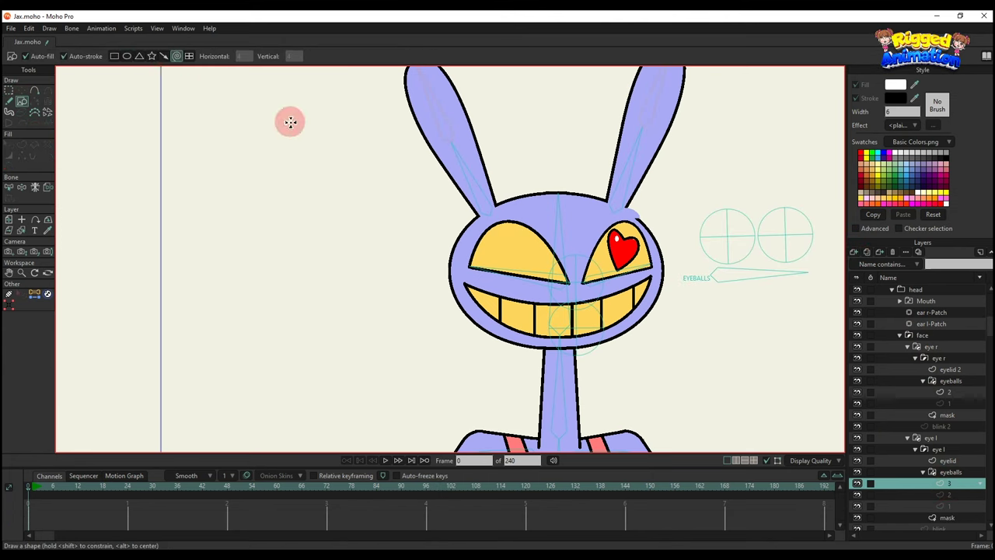
{"action": "mouse_move", "coordinate": [599, 278]}
{"action": "left_mouse_down"}
{"action": "mouse_move", "coordinate": [364, 199]}
{"action": "mouse_move", "coordinate": [353, 210]}
{"action": "left_mouse_up"}
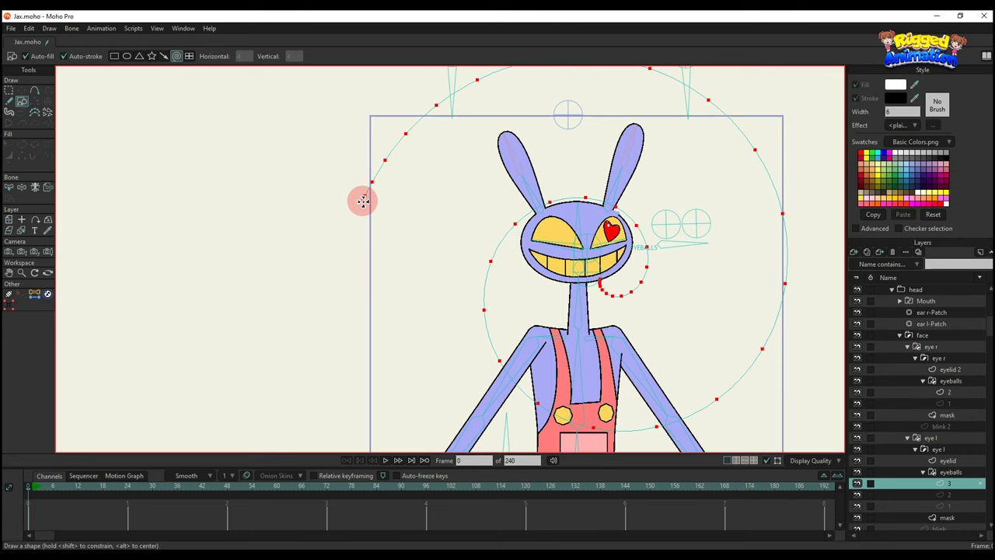
Scale the spiral down and position it inside eye l
{"action": "scroll", "coordinate": [505, 235], "scroll_direction": "down", "scroll_amount": 1}
{"action": "key", "text": "t"}
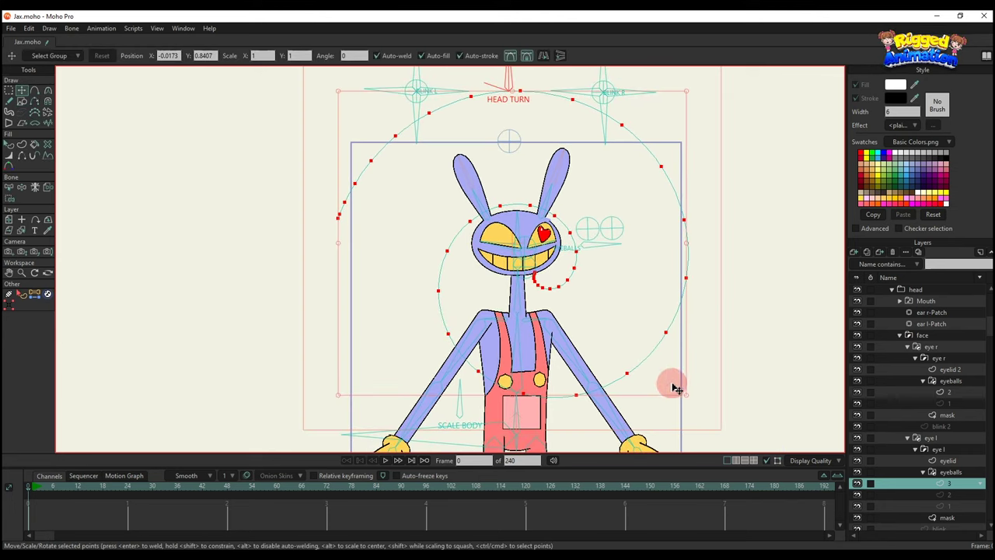
{"action": "left_click_drag", "start_coordinate": [671, 382], "coordinate": [610, 350]}
{"action": "scroll", "coordinate": [400, 150], "scroll_direction": "up", "scroll_amount": 3}
{"action": "scroll", "coordinate": [663, 368], "scroll_direction": "down", "scroll_amount": 1}
{"action": "scroll", "coordinate": [663, 365], "scroll_direction": "up", "scroll_amount": 2}
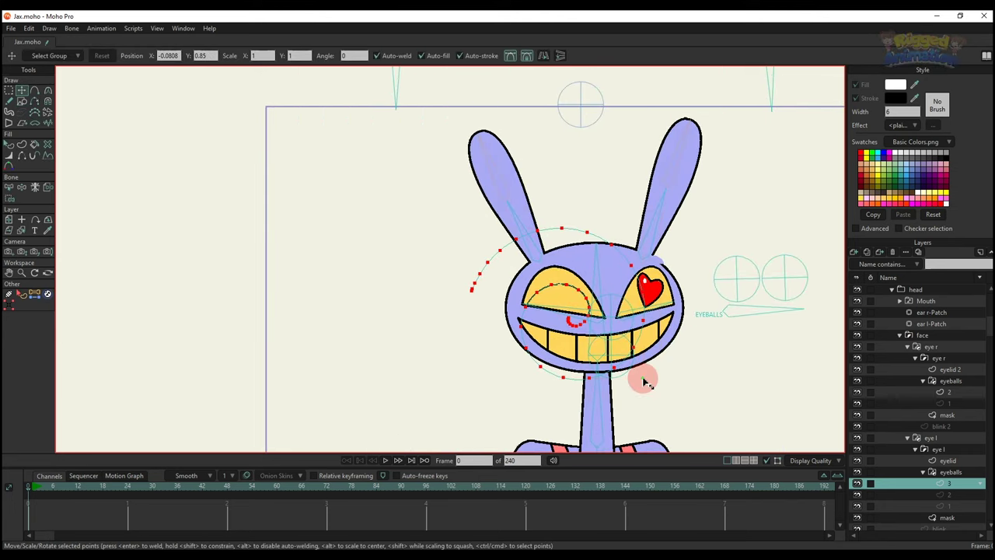
{"action": "scroll", "coordinate": [501, 261], "scroll_direction": "up", "scroll_amount": 3}
{"action": "left_click_drag", "start_coordinate": [644, 380], "coordinate": [628, 318]}
{"action": "scroll", "coordinate": [628, 317], "scroll_direction": "up", "scroll_amount": 1}
{"action": "scroll", "coordinate": [628, 317], "scroll_direction": "up", "scroll_amount": 2}
{"action": "left_click_drag", "start_coordinate": [661, 382], "coordinate": [622, 350]}
{"action": "left_click_drag", "start_coordinate": [607, 317], "coordinate": [571, 308]}
Set the line width of all the spiral's points to 100 percent and deselect the shape
{"action": "key", "text": "q"}
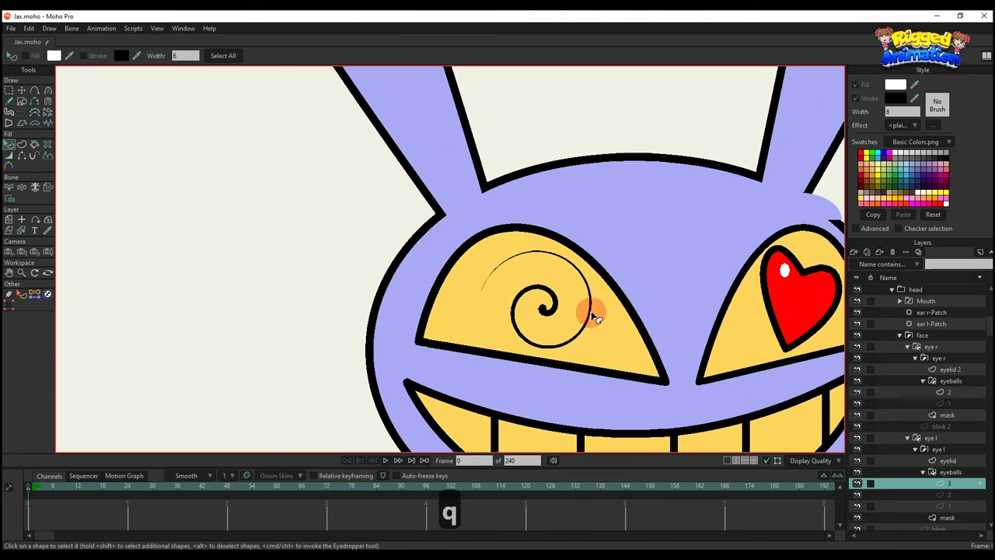
{"action": "left_click", "coordinate": [10, 155]}
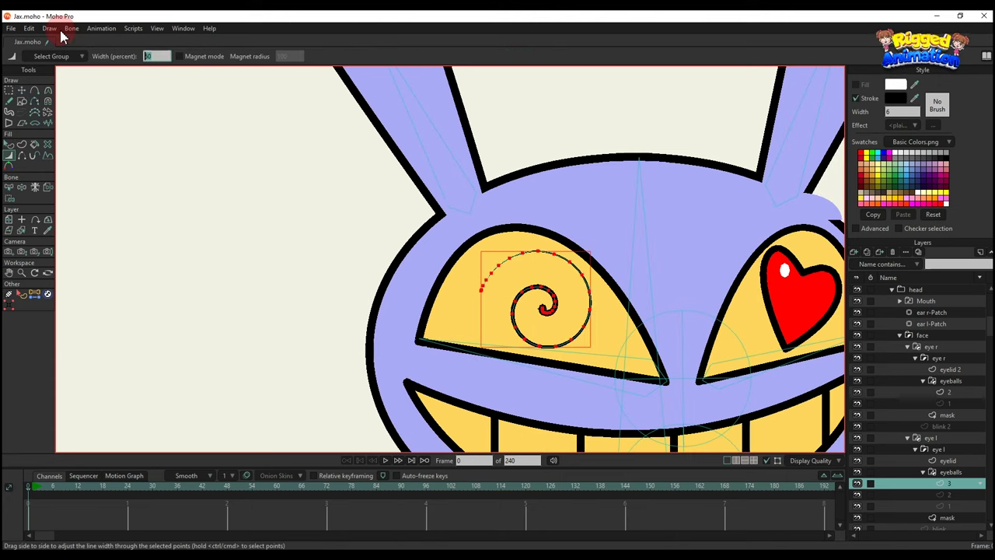
{"action": "type", "text": "100"}
{"action": "key", "text": "Return"}
{"action": "key", "text": "q"}
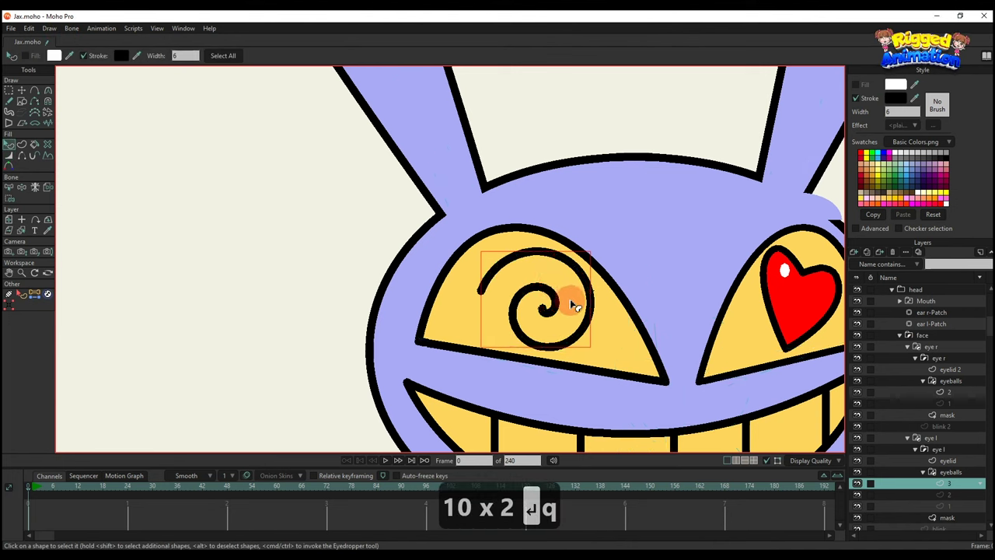
{"action": "scroll", "coordinate": [571, 301], "scroll_direction": "down", "scroll_amount": 2}
{"action": "left_click_drag", "start_coordinate": [571, 301], "coordinate": [529, 287]}
{"action": "left_click", "coordinate": [521, 178]}
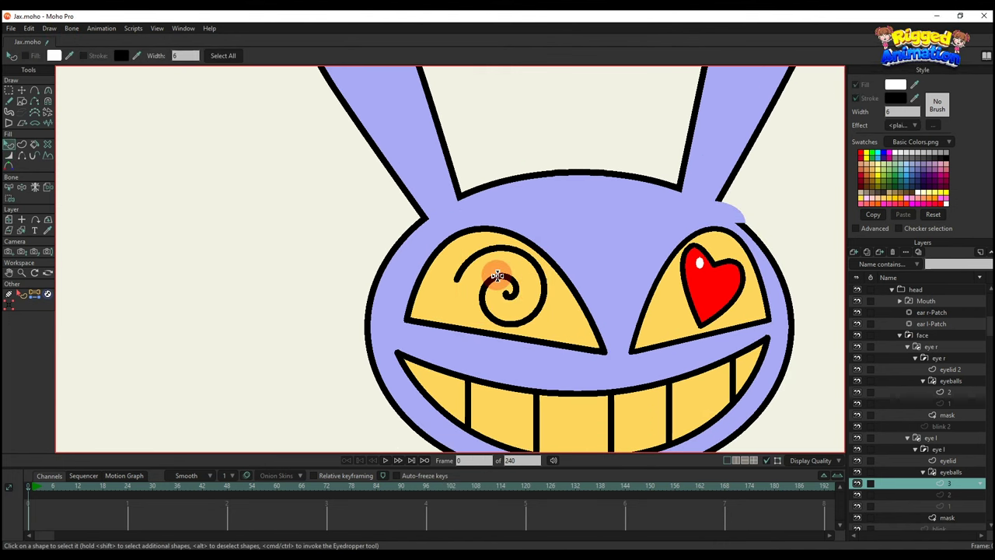
Set layer 3's origin at the spiral's centre and activate Transform Layer
{"action": "key", "text": "o"}
{"action": "scroll", "coordinate": [502, 286], "scroll_direction": "up", "scroll_amount": 5}
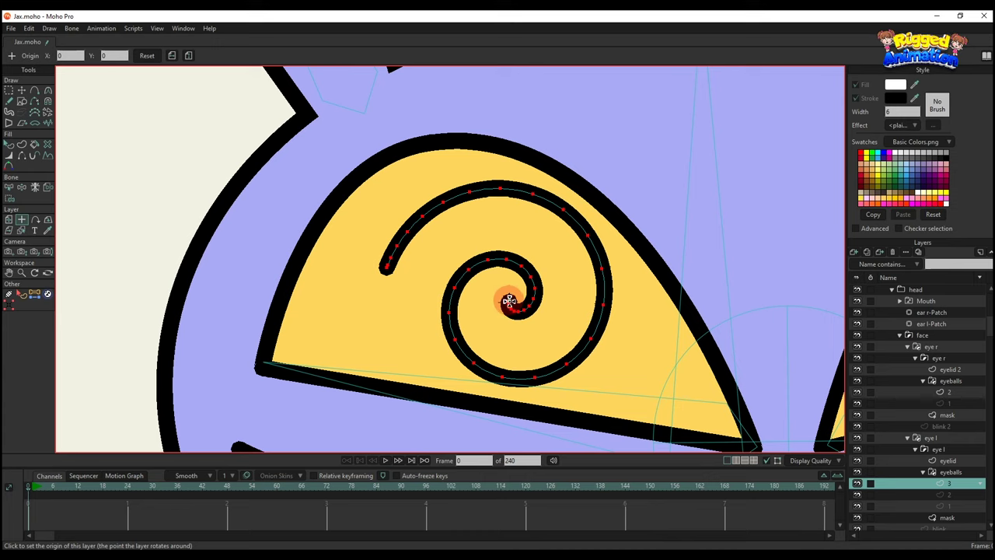
{"action": "scroll", "coordinate": [505, 296], "scroll_direction": "down", "scroll_amount": 6}
{"action": "key", "text": "m"}
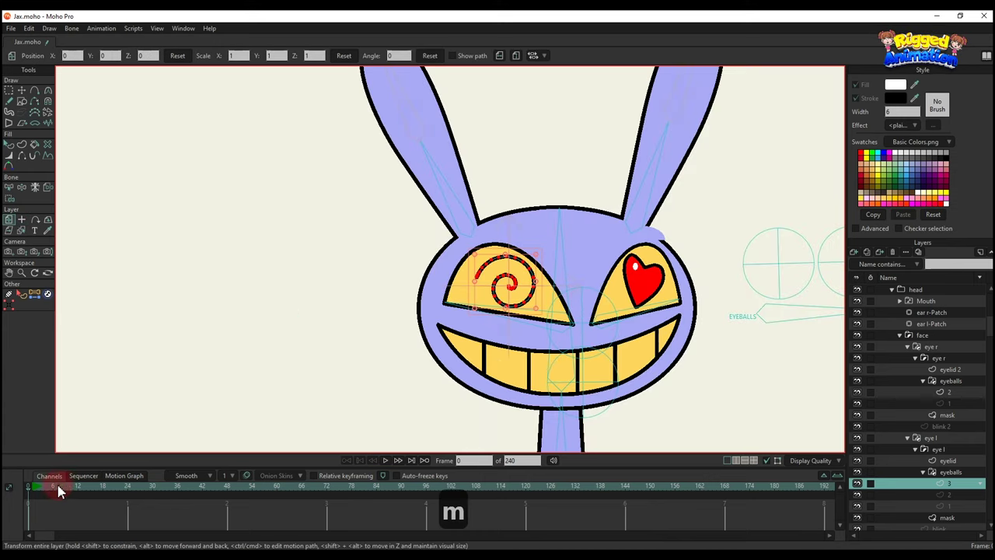
Rotate layer 3's spiral 360 degrees at frame 18
{"action": "left_click_drag", "start_coordinate": [59, 489], "coordinate": [102, 485]}
{"action": "scroll", "coordinate": [548, 274], "scroll_direction": "up", "scroll_amount": 3}
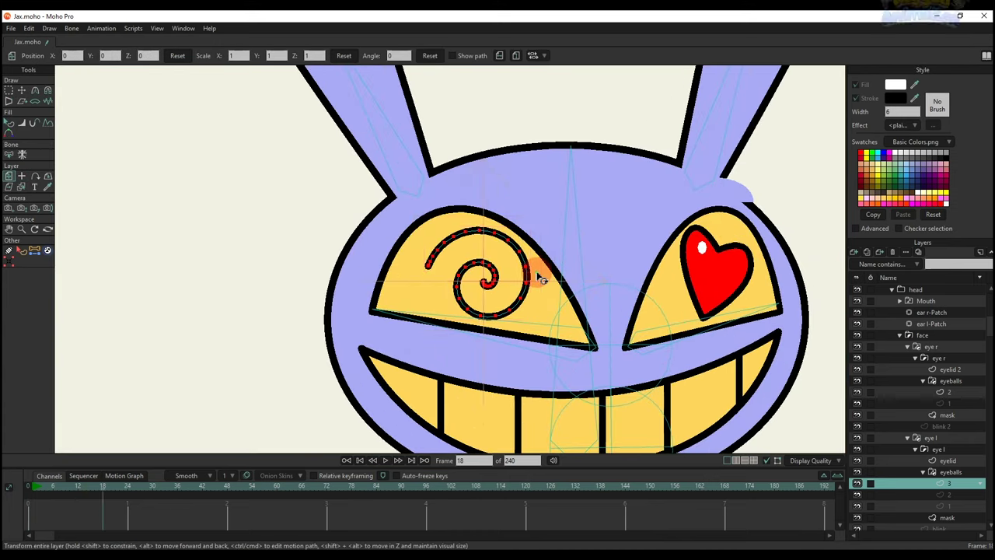
{"action": "mouse_move", "coordinate": [540, 278]}
{"action": "left_mouse_down"}
{"action": "mouse_move", "coordinate": [415, 199]}
{"action": "mouse_move", "coordinate": [528, 327]}
{"action": "mouse_move", "coordinate": [544, 291]}
{"action": "left_mouse_up"}
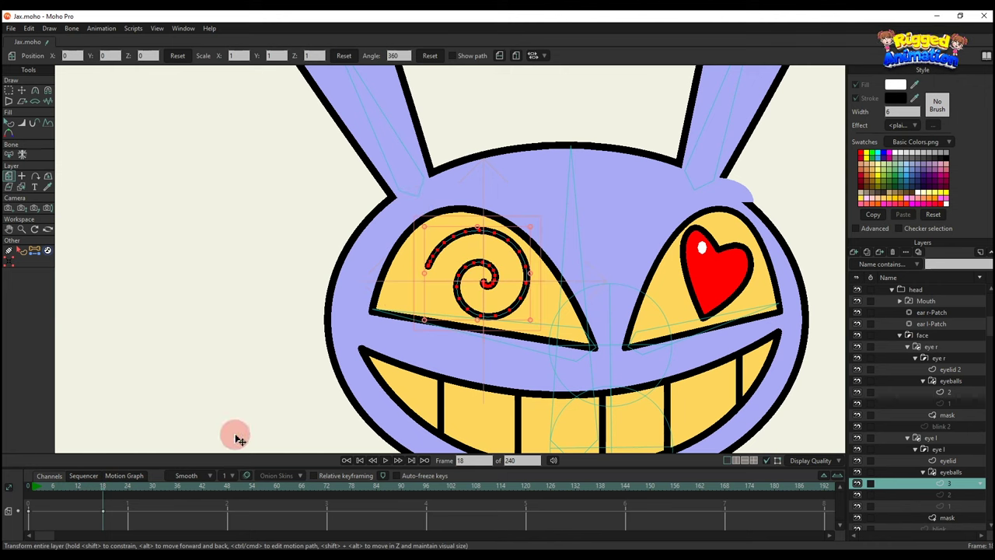
Set the spiral's frame 18 key to Cycle and its first key to Linear, and play back the spin
{"action": "right_click", "coordinate": [105, 517]}
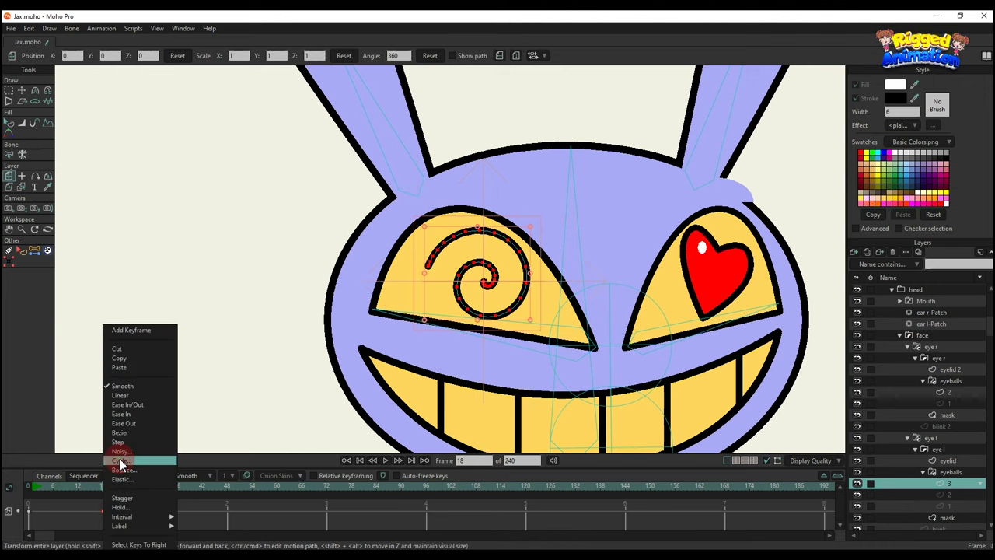
{"action": "left_click", "coordinate": [128, 461]}
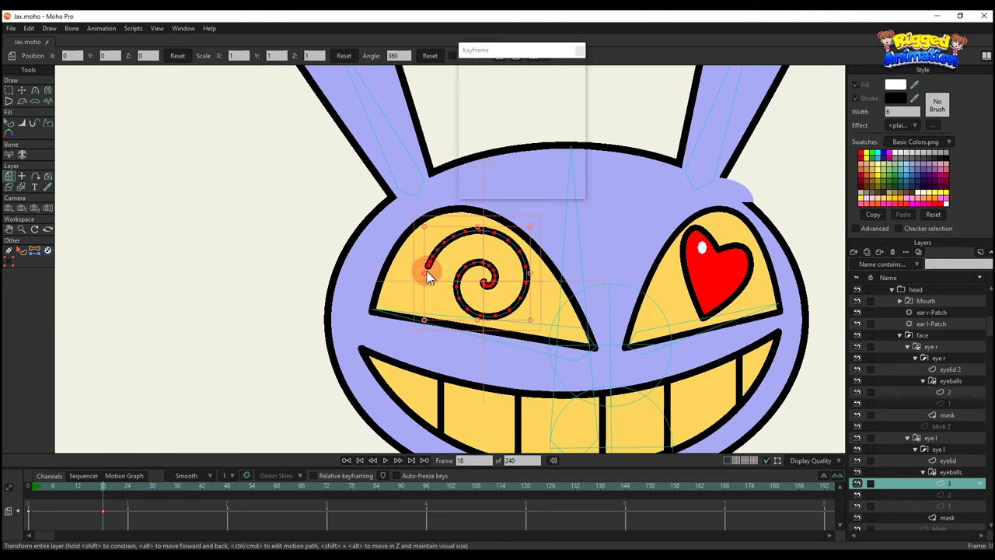
{"action": "right_click", "coordinate": [30, 517]}
{"action": "left_click", "coordinate": [46, 395]}
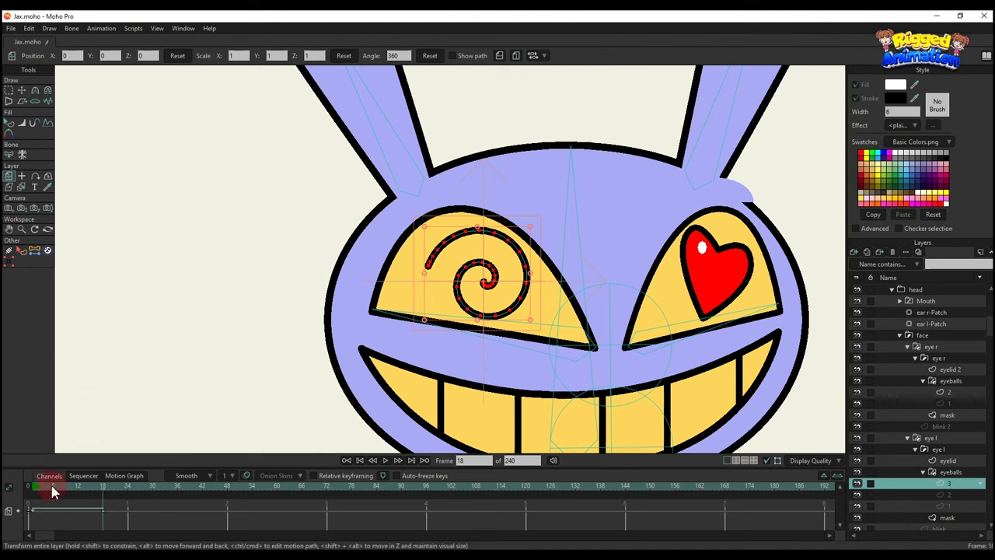
{"action": "left_click_drag", "start_coordinate": [53, 487], "coordinate": [14, 482]}
{"action": "scroll", "coordinate": [364, 339], "scroll_direction": "down", "scroll_amount": 2}
{"action": "key", "text": "space"}
{"action": "key", "text": "space"}
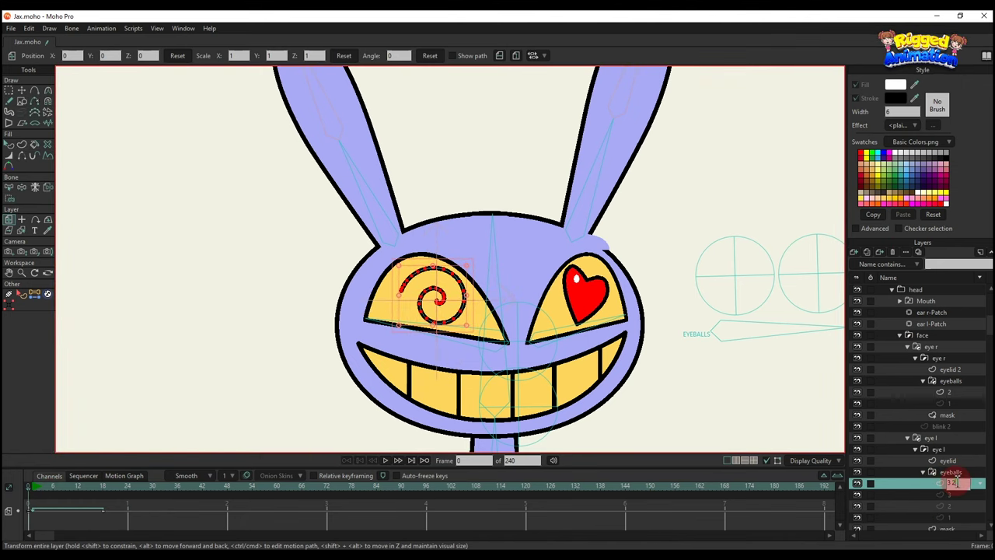
Place a copy of the spiral, named 3, in eye r's eyeballs group, fit it inside that eye and save the file
{"action": "left_click_drag", "start_coordinate": [938, 488], "coordinate": [882, 394]}
{"action": "key", "text": "w"}
{"action": "scroll", "coordinate": [637, 317], "scroll_direction": "down", "scroll_amount": 2}
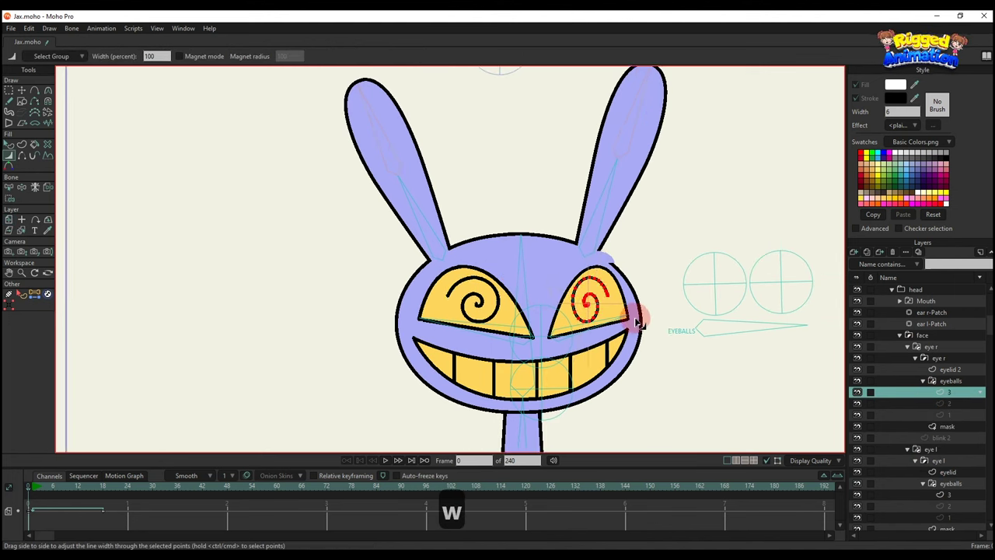
{"action": "key", "text": "space"}
{"action": "key", "text": "q"}
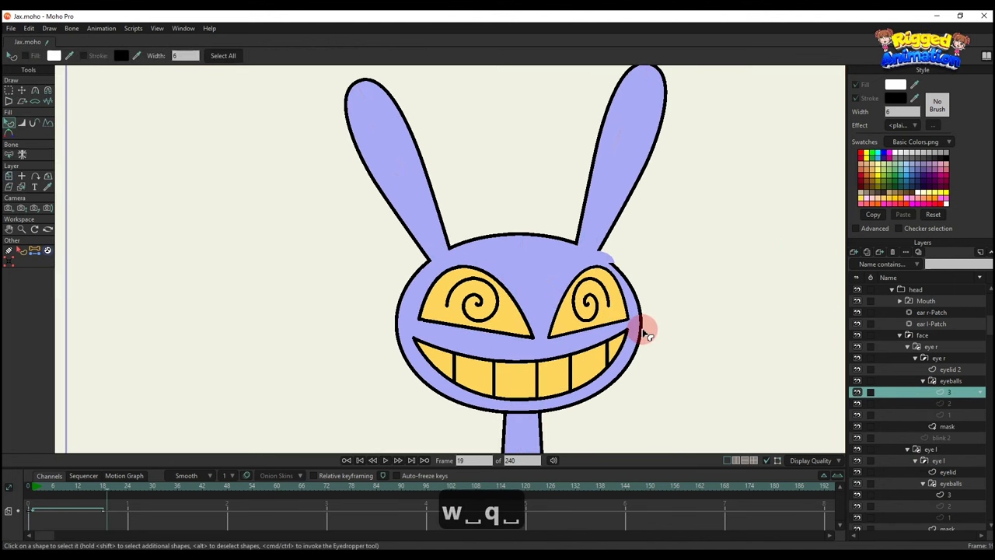
{"action": "scroll", "coordinate": [643, 333], "scroll_direction": "down", "scroll_amount": 2}
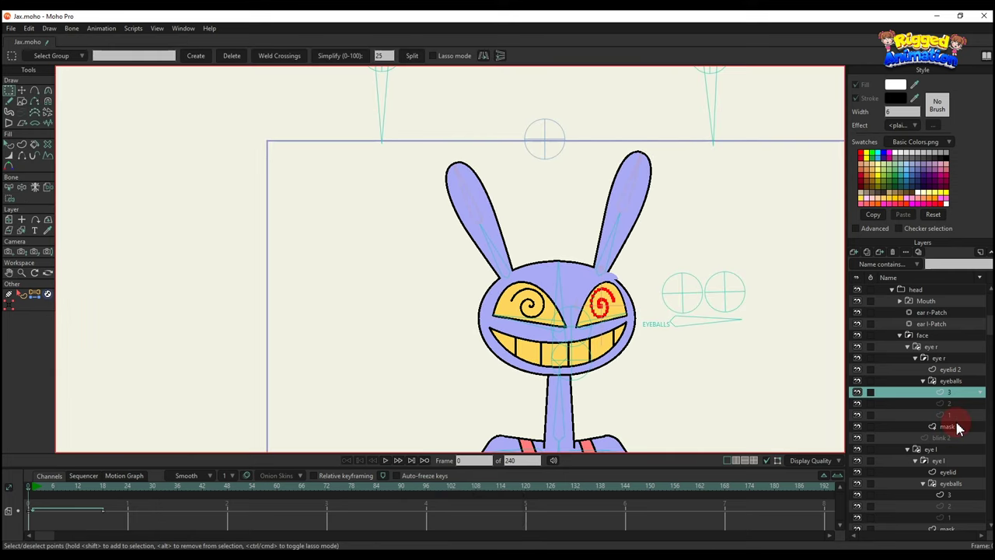
{"action": "key", "text": "ctrl+s"}
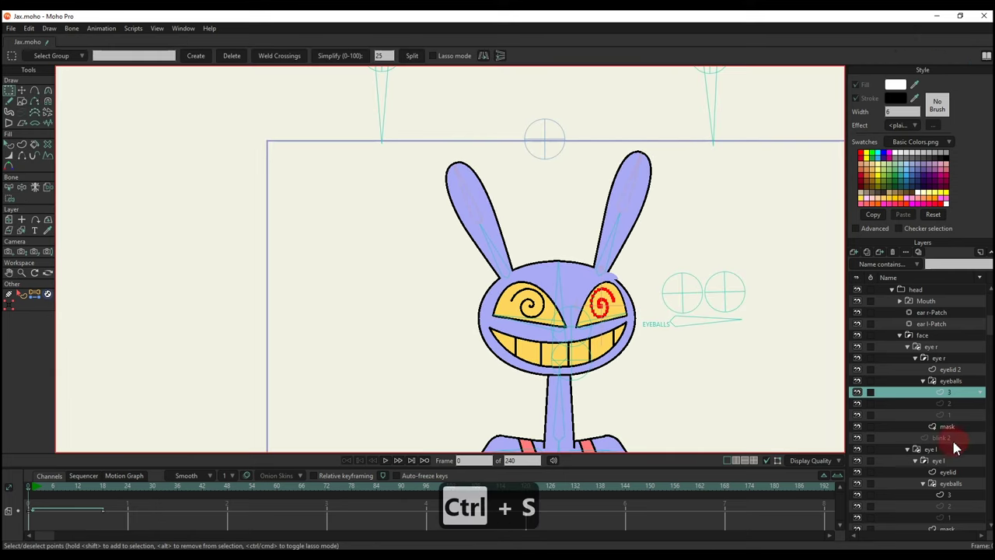
Add a new vector layer named 4 above layer 3 in eye l's eyeballs group
{"action": "left_click", "coordinate": [950, 495]}
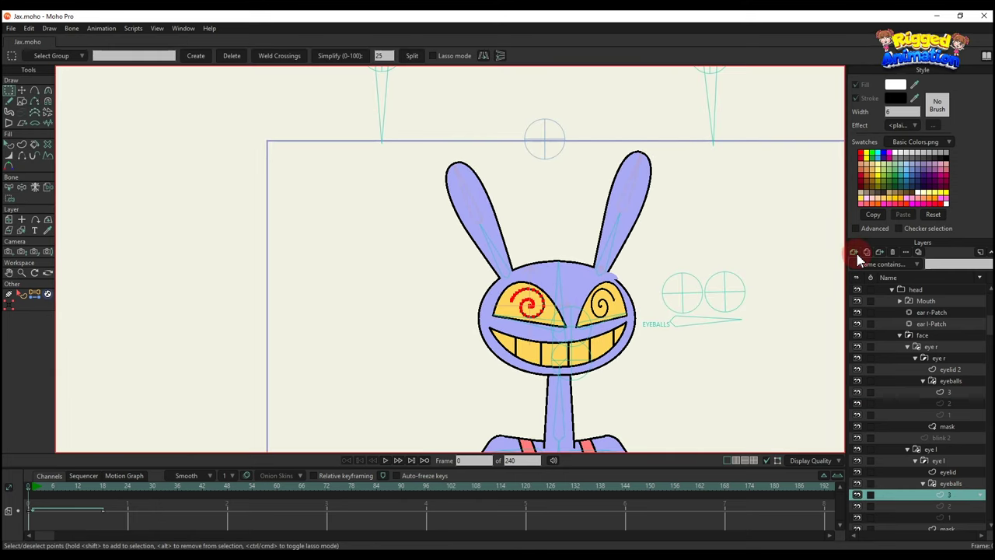
{"action": "left_click", "coordinate": [855, 252]}
{"action": "left_click", "coordinate": [921, 423]}
{"action": "double_click", "coordinate": [953, 499]}
{"action": "type", "text": "4"}
{"action": "key", "text": "Return"}
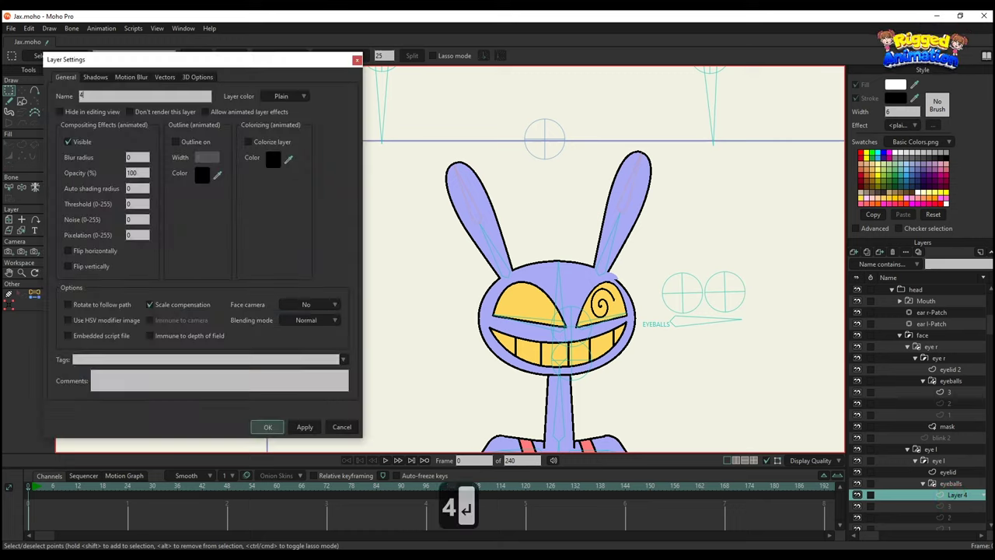
{"action": "left_click", "coordinate": [267, 427]}
Copy the black pupil from layer 1 into layer 4 and enlarge it to fill most of eye l
{"action": "scroll", "coordinate": [946, 492], "scroll_direction": "down", "scroll_amount": 1}
{"action": "left_click", "coordinate": [946, 495]}
{"action": "key", "text": "g"}
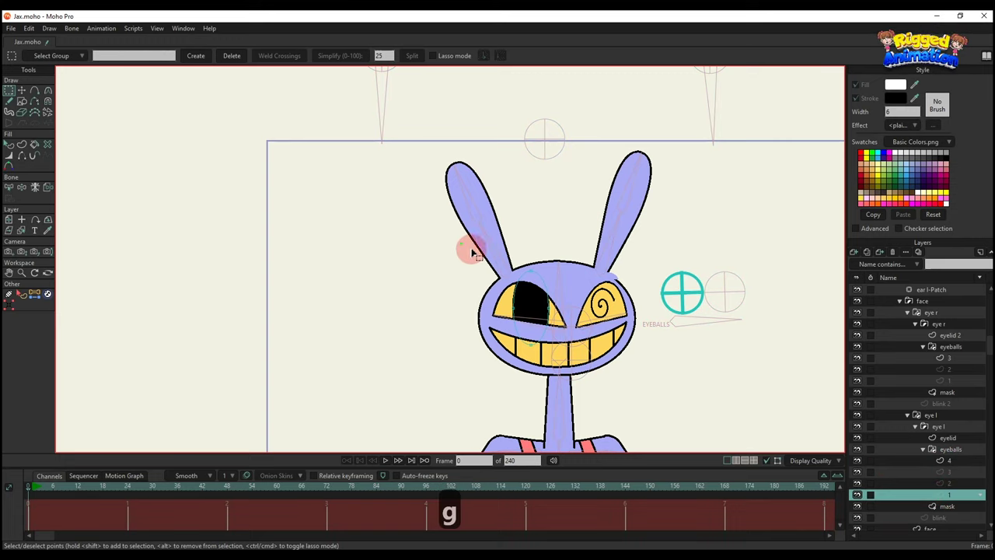
{"action": "key", "text": "ctrl+c"}
{"action": "left_click", "coordinate": [948, 461]}
{"action": "key", "text": "ctrl+v"}
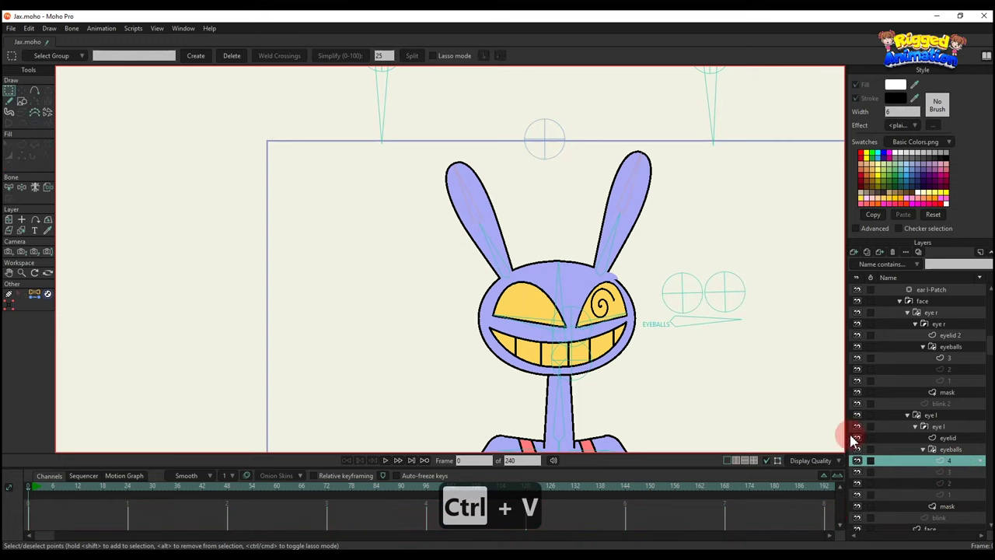
{"action": "scroll", "coordinate": [512, 267], "scroll_direction": "up", "scroll_amount": 4}
{"action": "key", "text": "ctrl+z"}
{"action": "left_click_drag", "start_coordinate": [592, 354], "coordinate": [569, 308]}
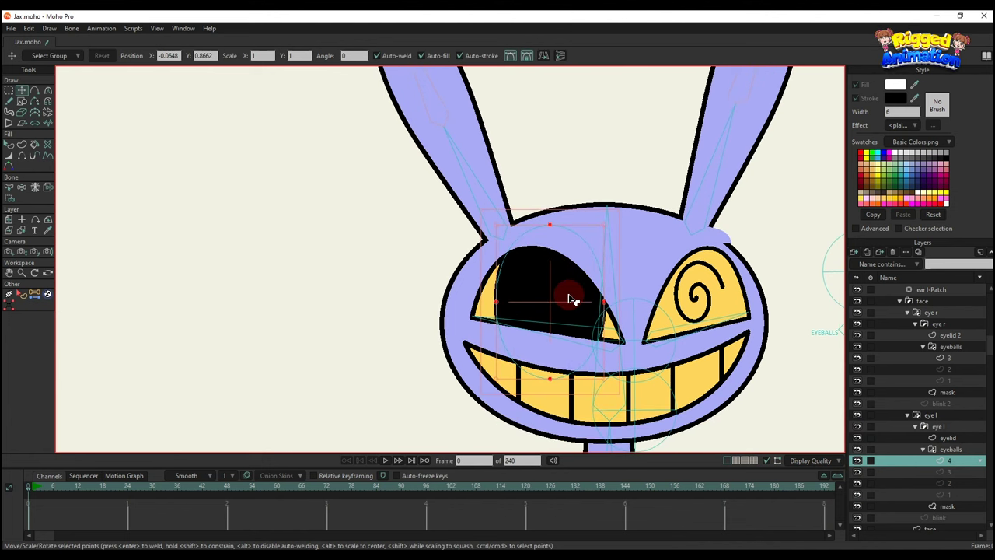
{"action": "key", "text": "q"}
Draw a large white ellipse over the lower part of the black pupil, then reposition and slightly shrink it
{"action": "left_click", "coordinate": [22, 101]}
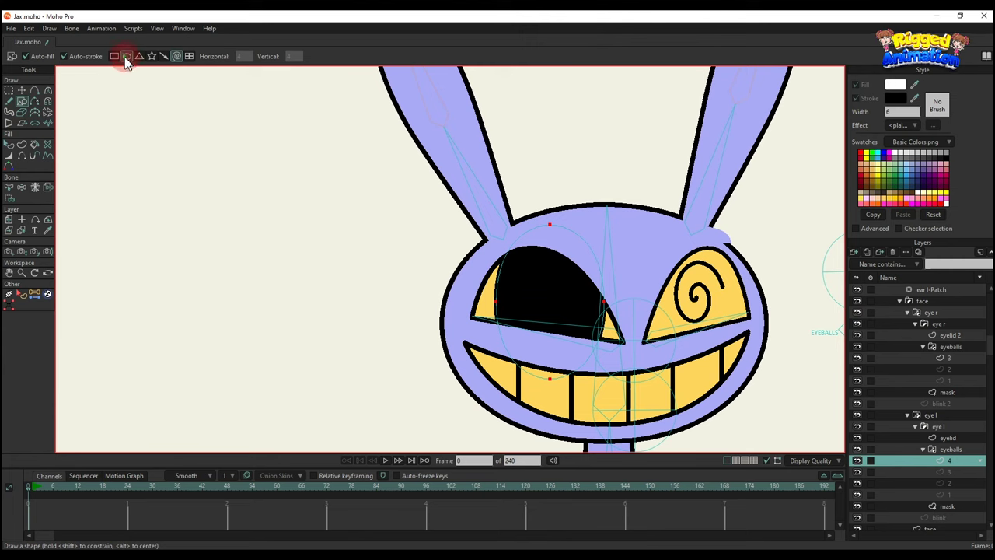
{"action": "left_click", "coordinate": [127, 59]}
{"action": "scroll", "coordinate": [557, 321], "scroll_direction": "up", "scroll_amount": 2}
{"action": "left_click_drag", "start_coordinate": [557, 322], "coordinate": [483, 255]}
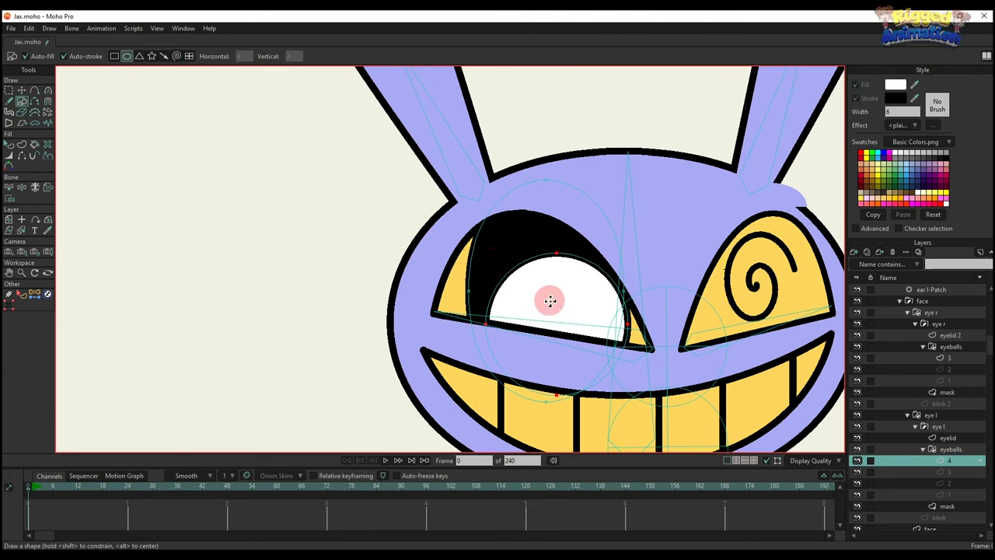
{"action": "key", "text": "q"}
{"action": "key", "text": "t"}
{"action": "left_click_drag", "start_coordinate": [569, 317], "coordinate": [583, 313]}
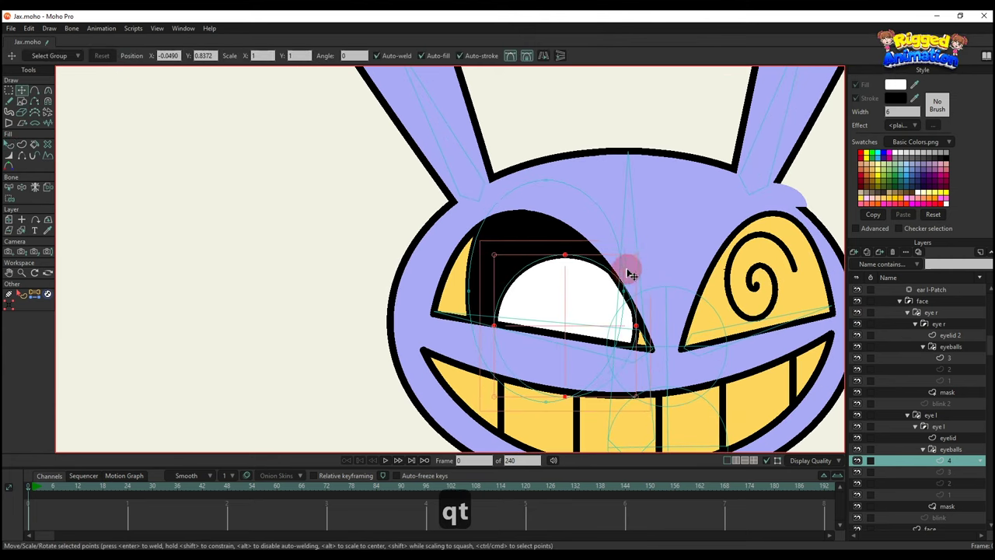
{"action": "left_click_drag", "start_coordinate": [636, 255], "coordinate": [630, 262]}
Duplicate the white ellipse as two smaller highlights at the side and top of the pupil
{"action": "key", "text": "ctrl+c"}
{"action": "key", "text": "ctrl+v"}
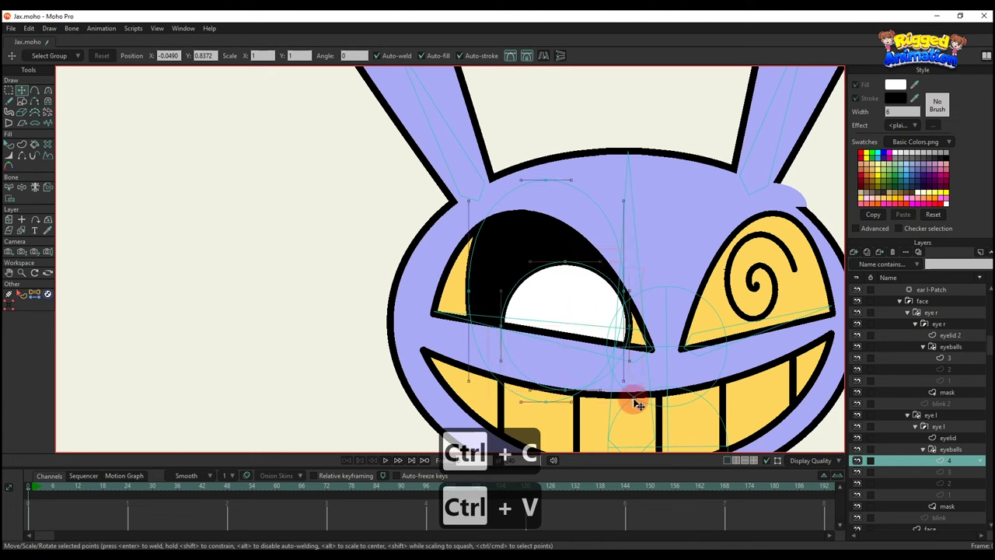
{"action": "left_click_drag", "start_coordinate": [629, 395], "coordinate": [528, 307]}
{"action": "key", "text": "ctrl+c"}
{"action": "key", "text": "ctrl+v"}
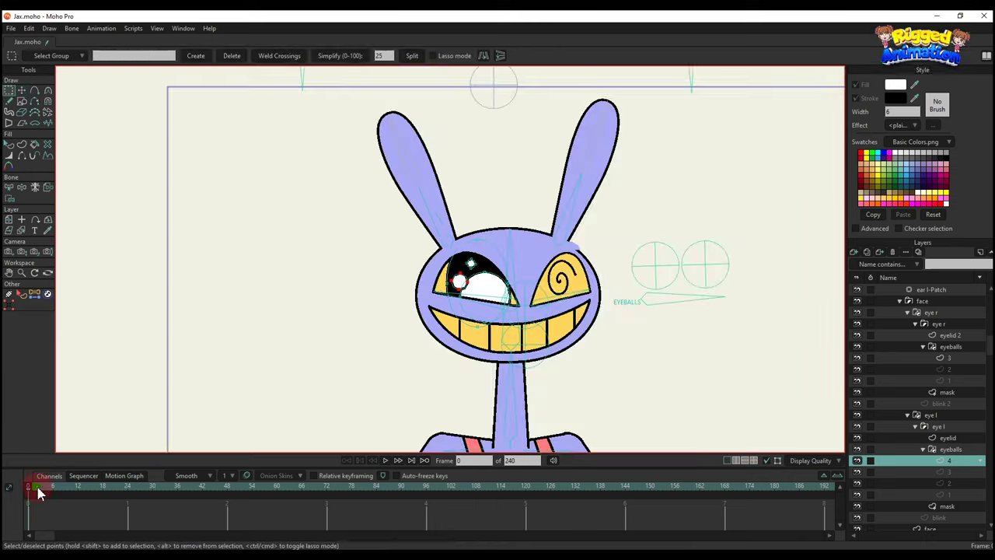
Select all of layer 4's eyeball points and scale them up slightly at frame 3
{"action": "left_click", "coordinate": [38, 488]}
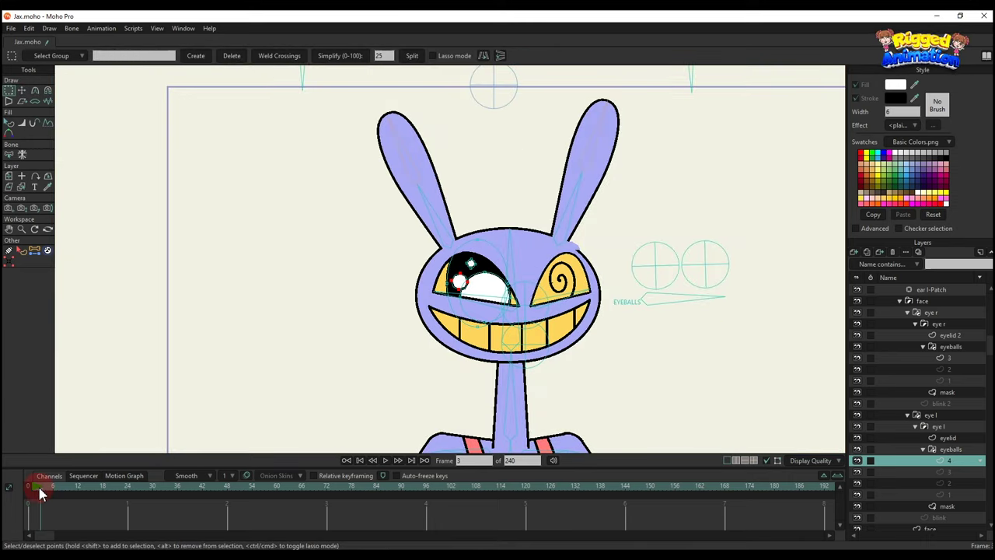
{"action": "key", "text": "g"}
{"action": "left_click_drag", "start_coordinate": [433, 221], "coordinate": [568, 396]}
{"action": "scroll", "coordinate": [452, 280], "scroll_direction": "up", "scroll_amount": 4}
{"action": "key", "text": "t"}
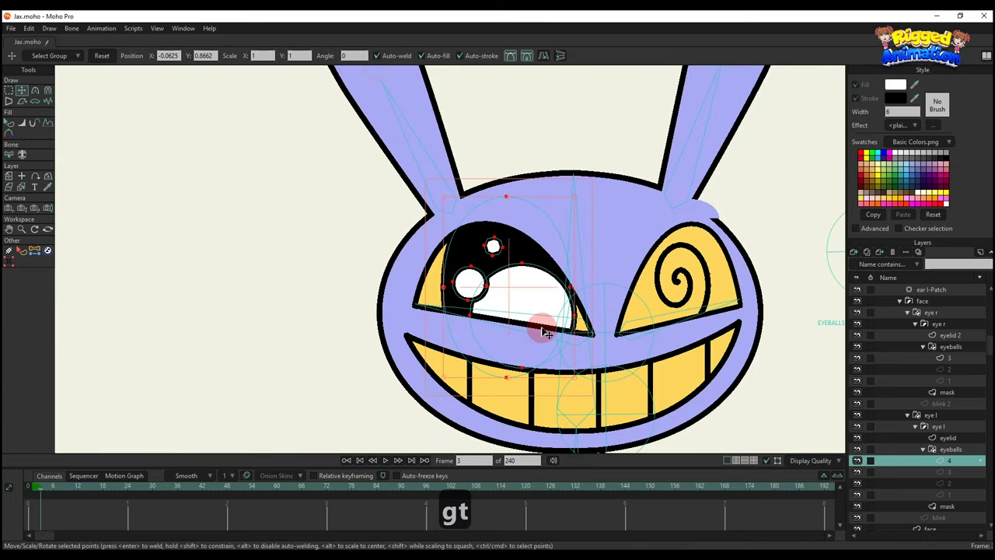
{"action": "left_click_drag", "start_coordinate": [532, 321], "coordinate": [511, 349]}
Move the enlarged pose's keys to frame 2 and paste the copied starting keys at frame 4
{"action": "key", "text": "ctrl+c"}
{"action": "left_click", "coordinate": [52, 514]}
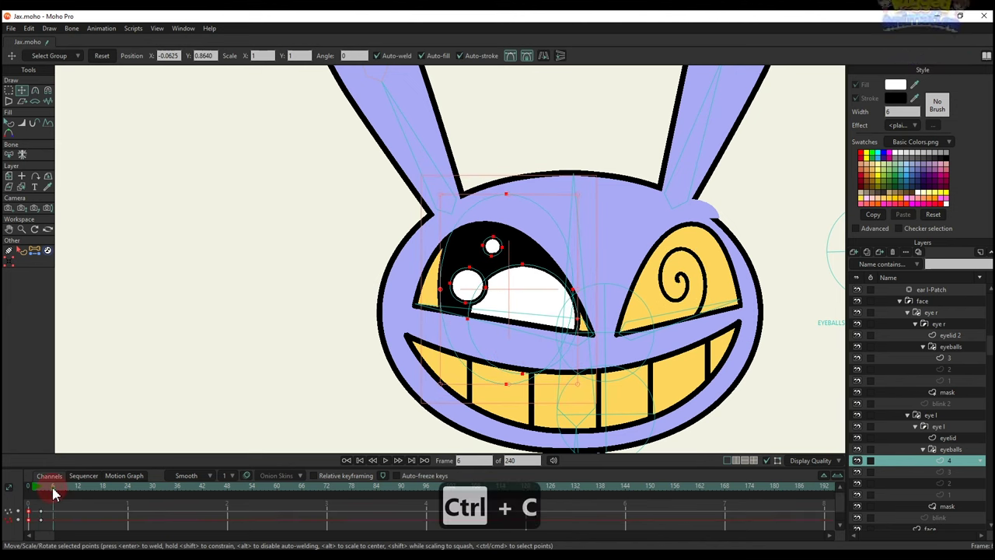
{"action": "left_click", "coordinate": [44, 516]}
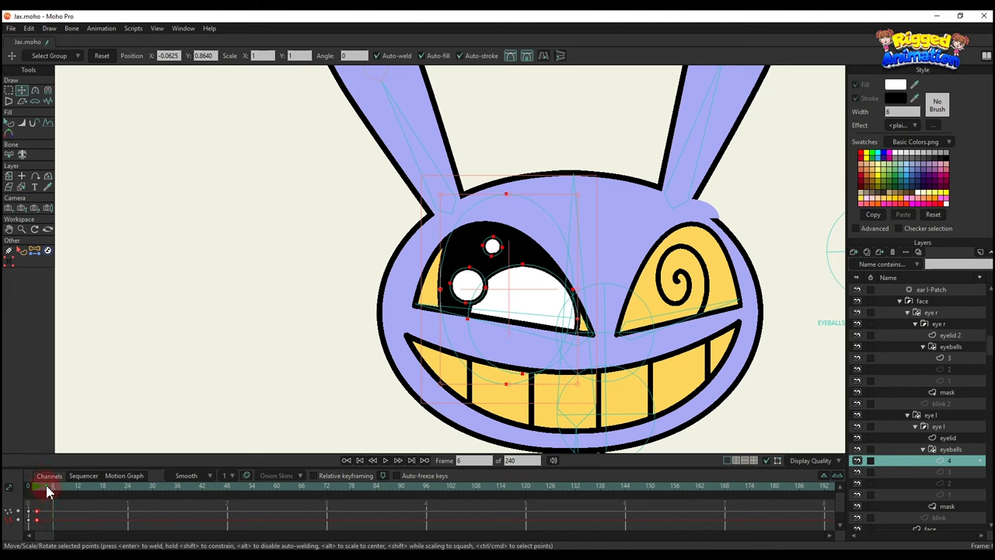
{"action": "key", "text": "ctrl+v"}
Set the frame 4 keys to Cycle and play back the pulsing eyeball
{"action": "right_click", "coordinate": [46, 516]}
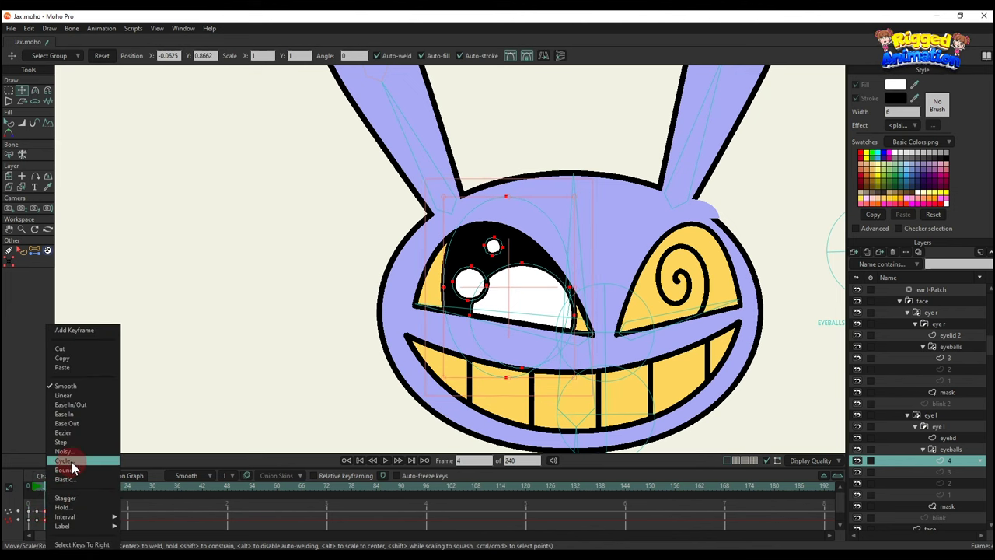
{"action": "left_click", "coordinate": [70, 465]}
{"action": "left_click", "coordinate": [579, 53]}
{"action": "key", "text": "q"}
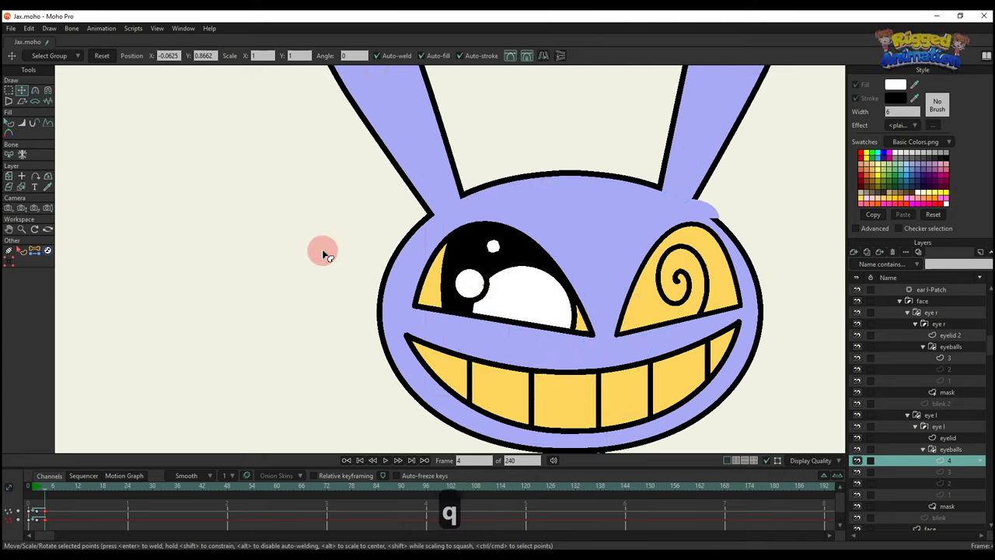
{"action": "scroll", "coordinate": [311, 256], "scroll_direction": "down", "scroll_amount": 5}
{"action": "key", "text": "space"}
{"action": "scroll", "coordinate": [295, 276], "scroll_direction": "down", "scroll_amount": 2}
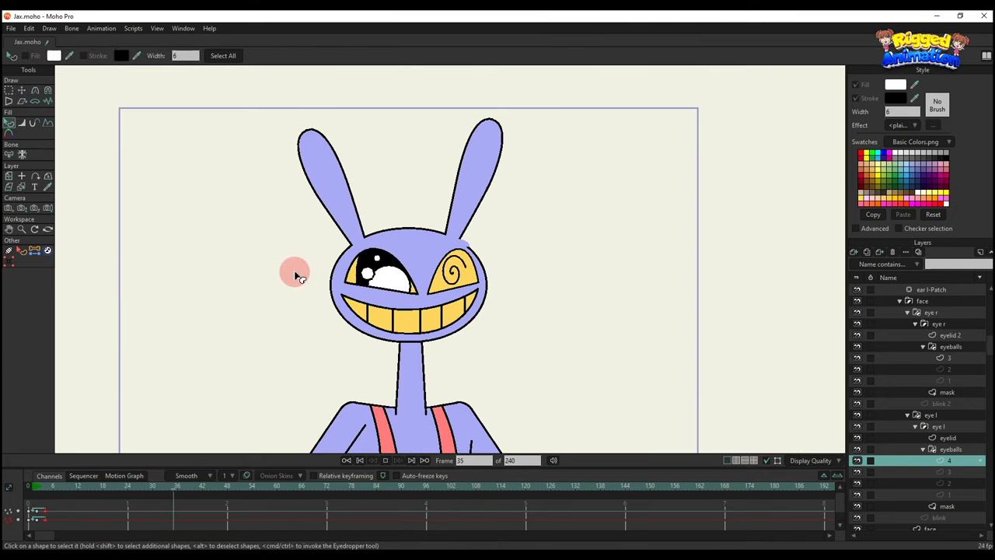
{"action": "key", "text": "space"}
Duplicate layer 4 into eye r's eyeballs group under the name 4, fit it to that eye and play back both eyes
{"action": "left_click", "coordinate": [30, 489]}
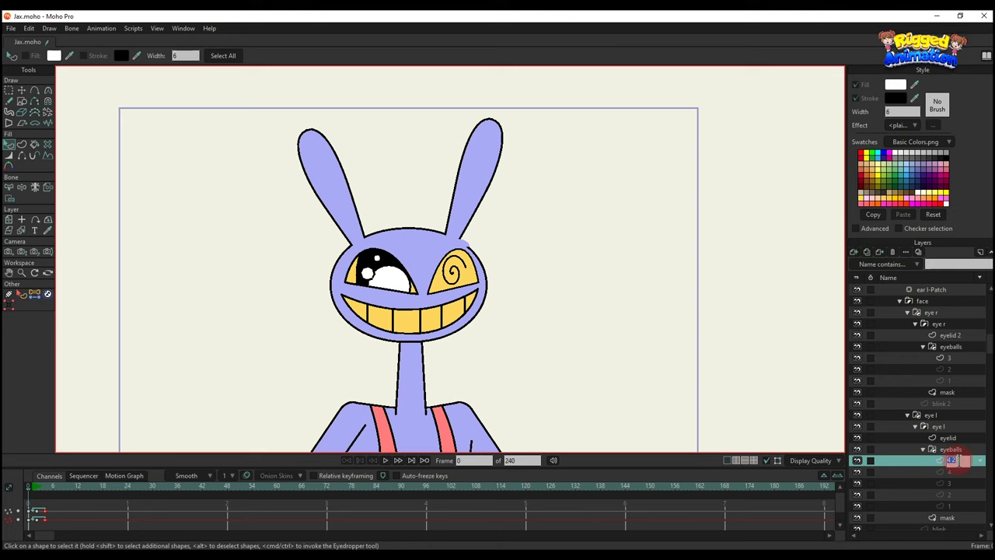
{"action": "key", "text": "BackSpace"}
{"action": "key", "text": "Return"}
{"action": "left_click_drag", "start_coordinate": [946, 424], "coordinate": [943, 352]}
{"action": "key", "text": "space"}
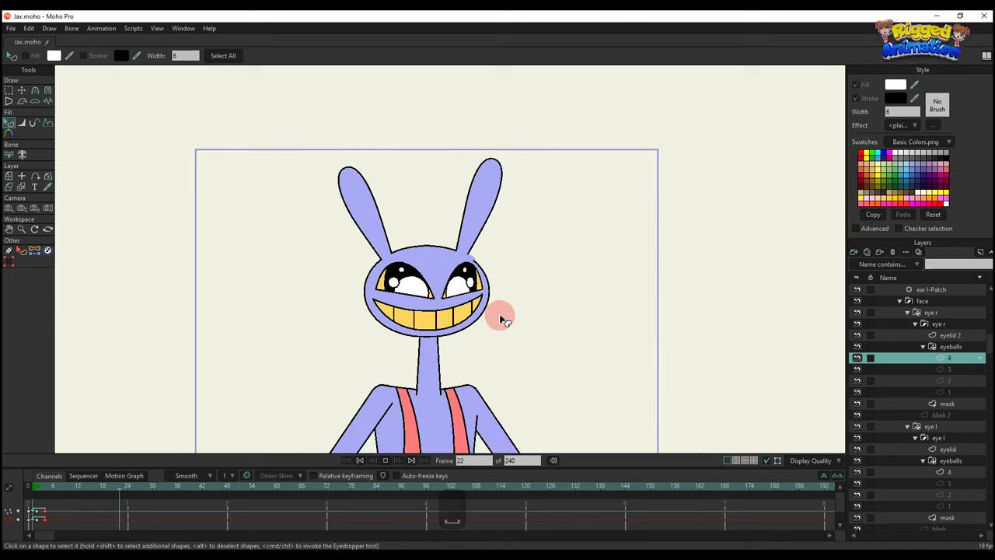
{"action": "key", "text": "space"}
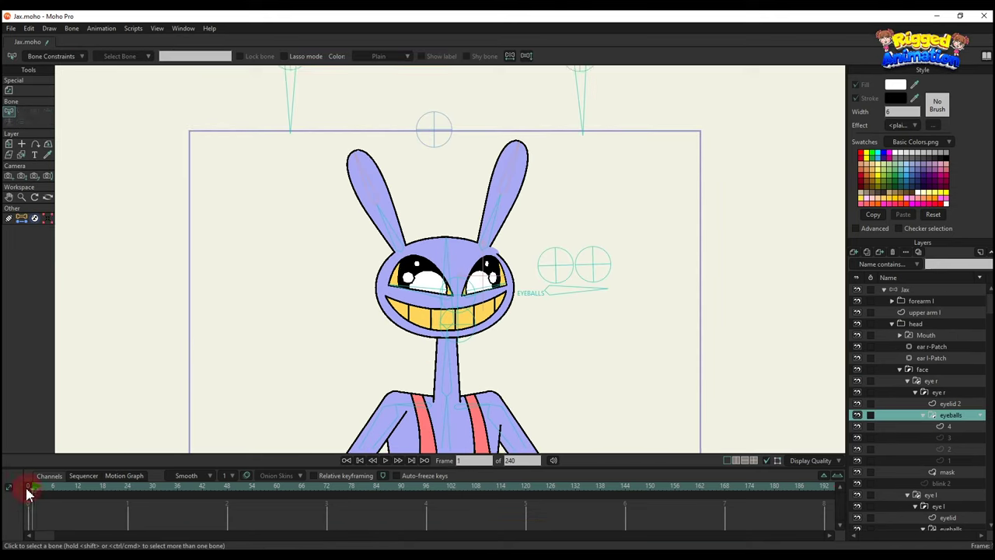
Switch both eyeballs groups to layer 1 at frame 0
{"action": "left_click", "coordinate": [27, 486]}
{"action": "right_click", "coordinate": [947, 418]}
{"action": "left_click", "coordinate": [866, 387]}
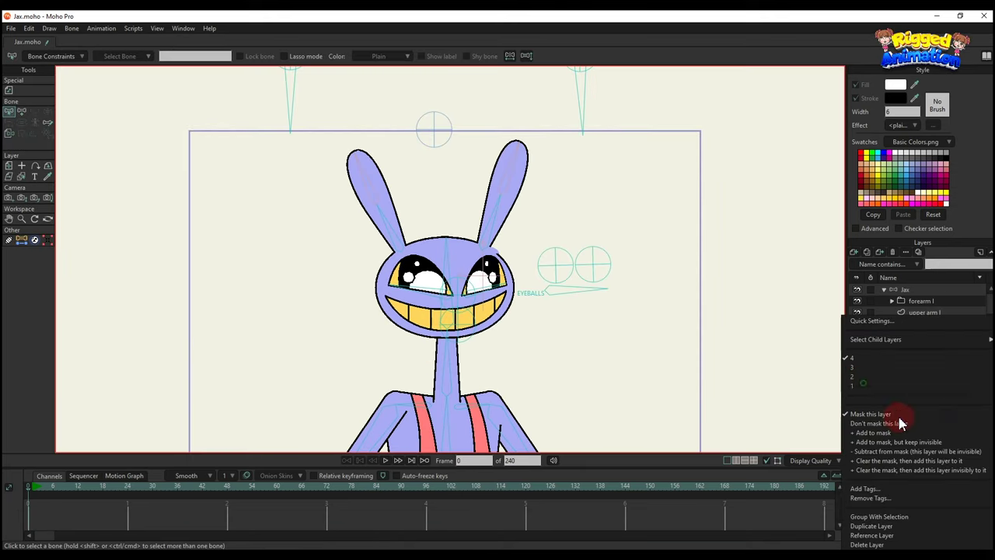
{"action": "left_click", "coordinate": [936, 505]}
{"action": "scroll", "coordinate": [954, 485], "scroll_direction": "down", "scroll_amount": 3}
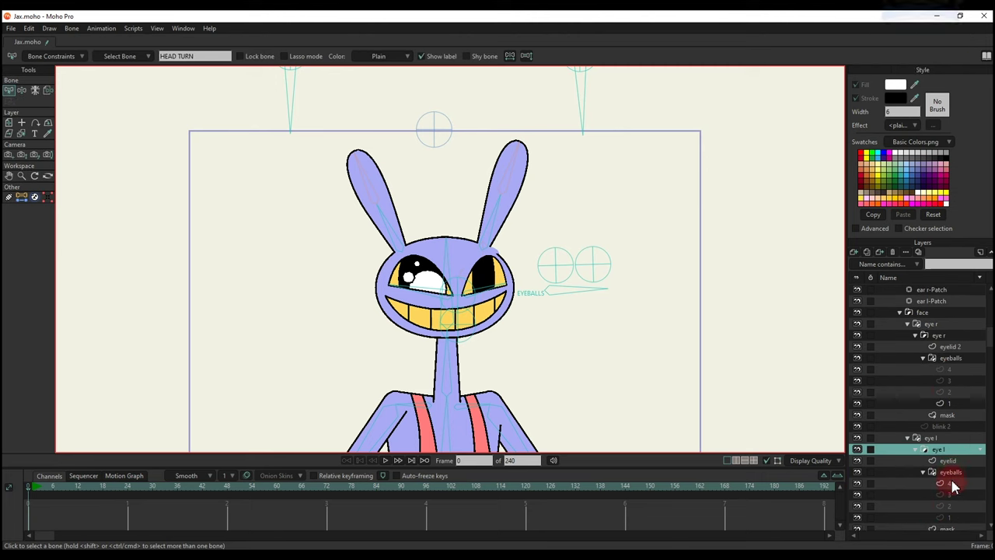
{"action": "right_click", "coordinate": [954, 478]}
{"action": "left_click", "coordinate": [906, 393]}
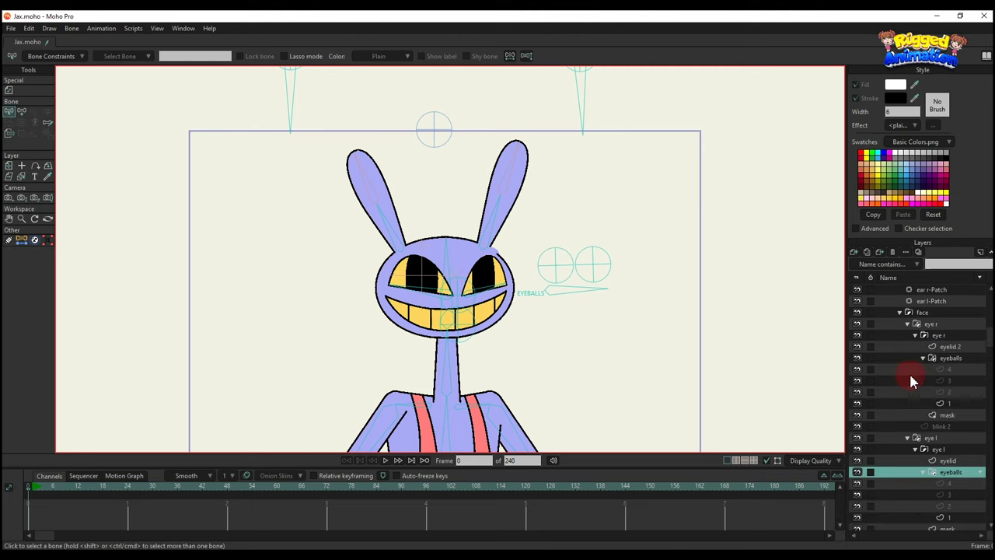
Add a vertical control bone to the left of Jax's head, parented to the round bone above the ears
{"action": "scroll", "coordinate": [906, 357], "scroll_direction": "up", "scroll_amount": 2}
{"action": "scroll", "coordinate": [899, 334], "scroll_direction": "up", "scroll_amount": 1}
{"action": "left_click", "coordinate": [884, 290]}
{"action": "key", "text": "b"}
{"action": "left_click", "coordinate": [477, 200]}
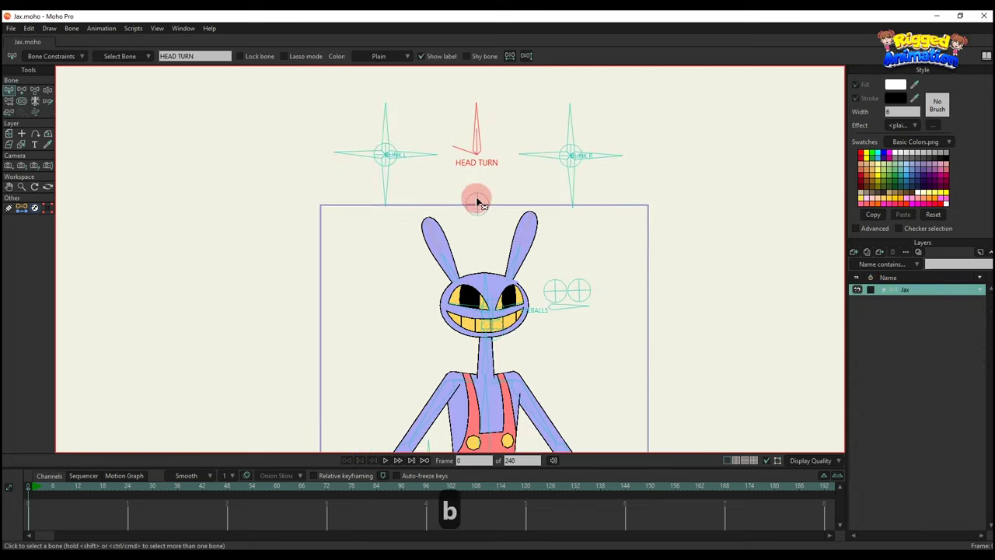
{"action": "key", "text": "a"}
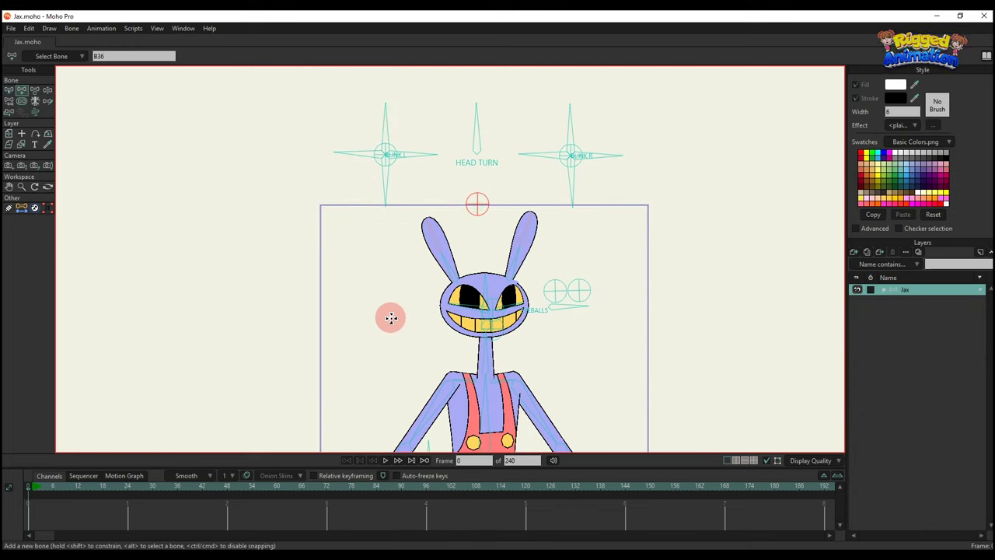
{"action": "left_click_drag", "start_coordinate": [394, 310], "coordinate": [400, 263]}
Reduce the bone strength of all the rig's bones to the minimum
{"action": "key", "text": "s"}
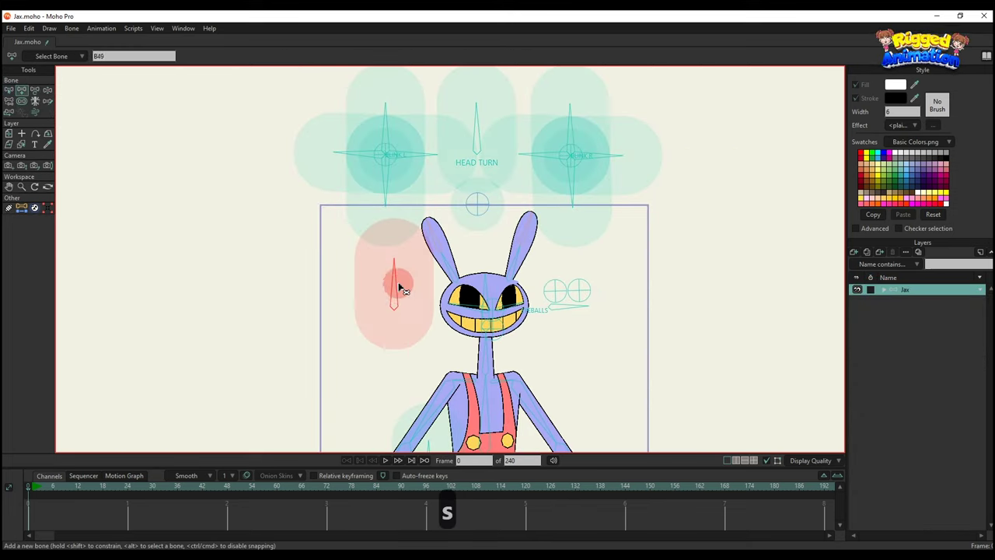
{"action": "key", "text": "ctrl+a"}
{"action": "key", "text": "s"}
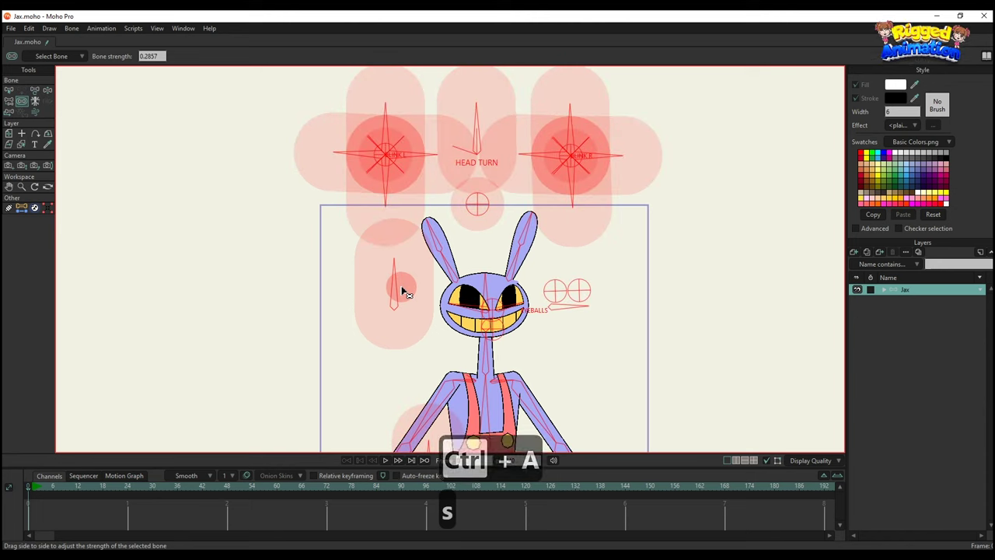
{"action": "left_click_drag", "start_coordinate": [400, 289], "coordinate": [163, 337]}
Name the new control bone EXP and show its label
{"action": "key", "text": "b"}
{"action": "left_click", "coordinate": [311, 293]}
{"action": "left_click", "coordinate": [392, 283]}
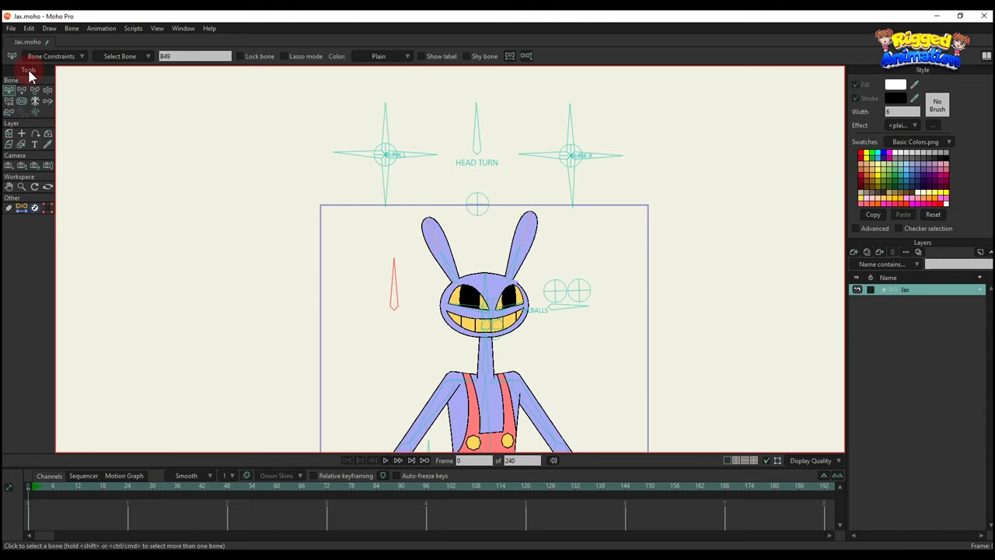
{"action": "type", "text": "E"}
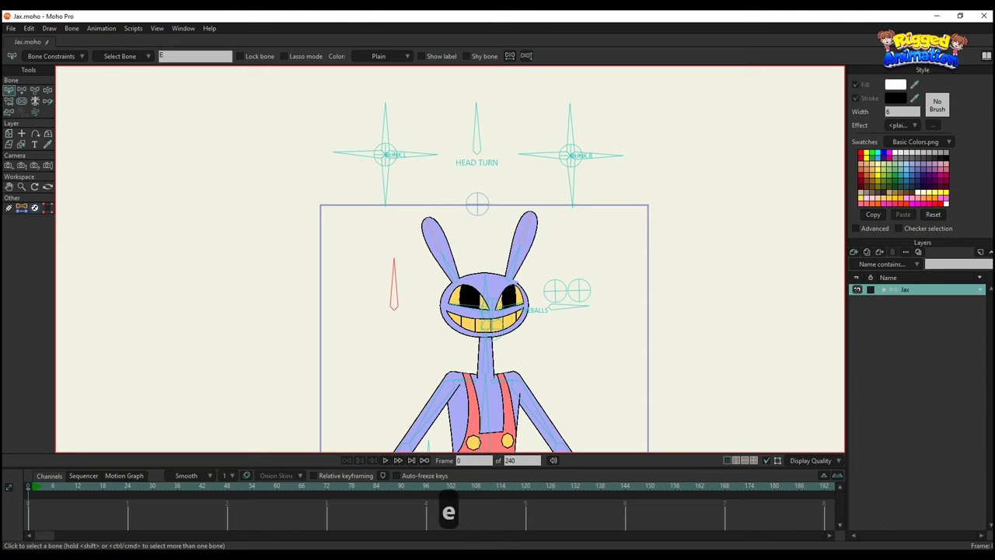
{"action": "type", "text": "XP"}
{"action": "key", "text": "Return"}
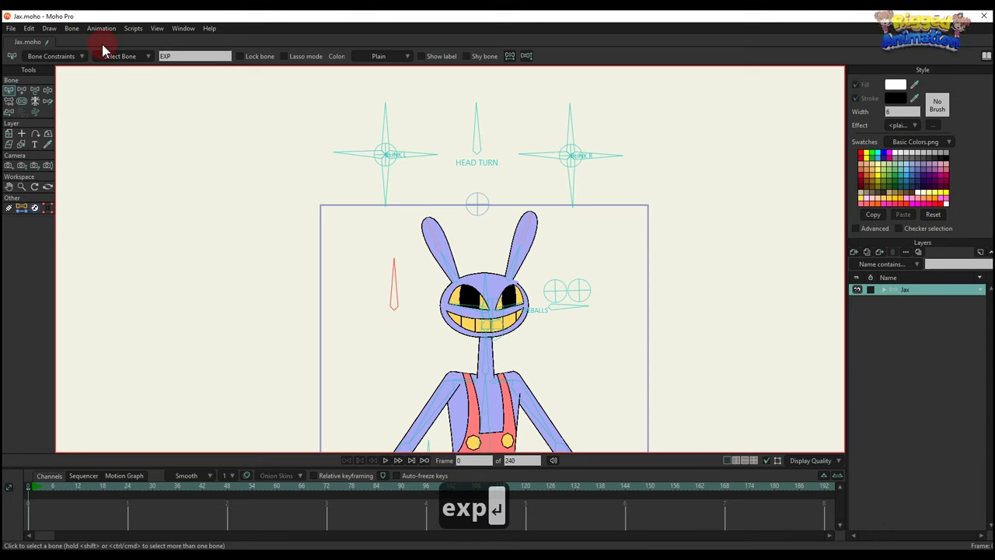
{"action": "left_click", "coordinate": [424, 57]}
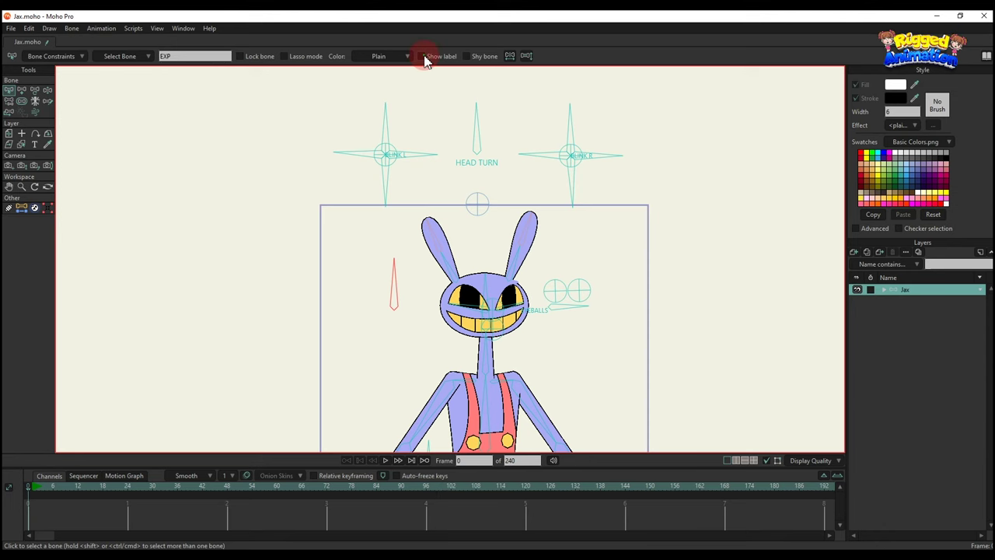
Enable angle constraints on the EXP bone with a minimum of 0 degrees
{"action": "left_click", "coordinate": [51, 57]}
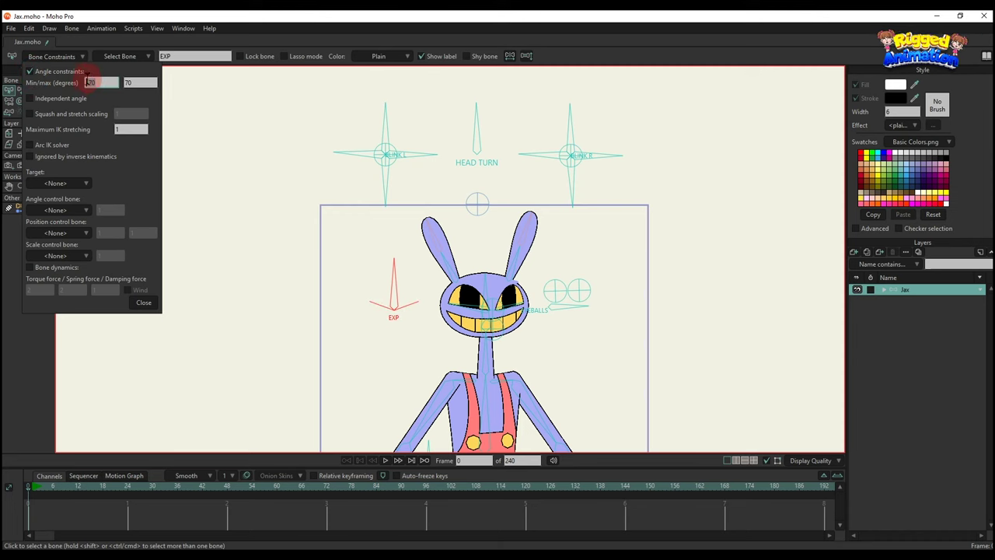
{"action": "left_click", "coordinate": [89, 81]}
{"action": "type", "text": "0"}
{"action": "key", "text": "Return"}
{"action": "left_click", "coordinate": [132, 164]}
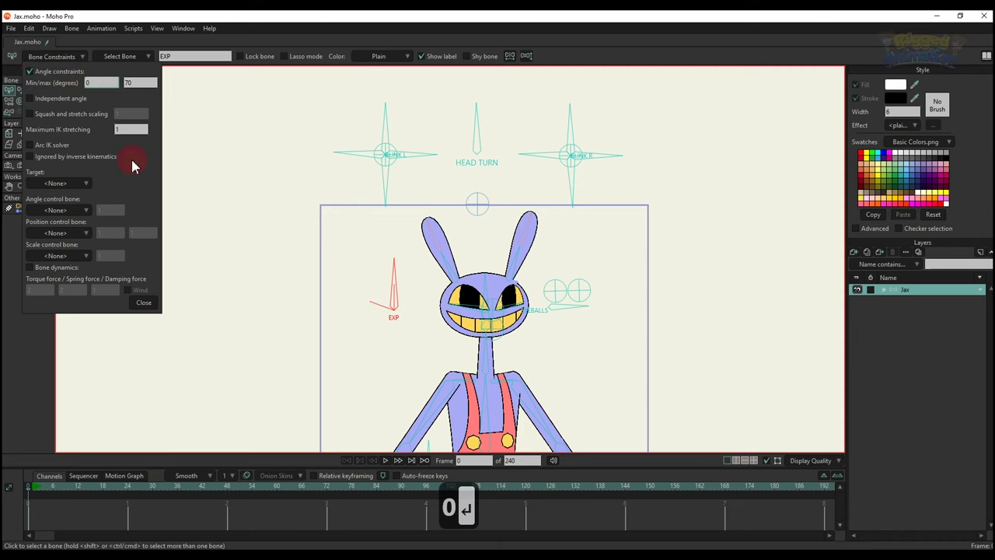
{"action": "left_click", "coordinate": [133, 303]}
Create a smart bone action named EXP for the selected bone
{"action": "key", "text": "ctrl+k"}
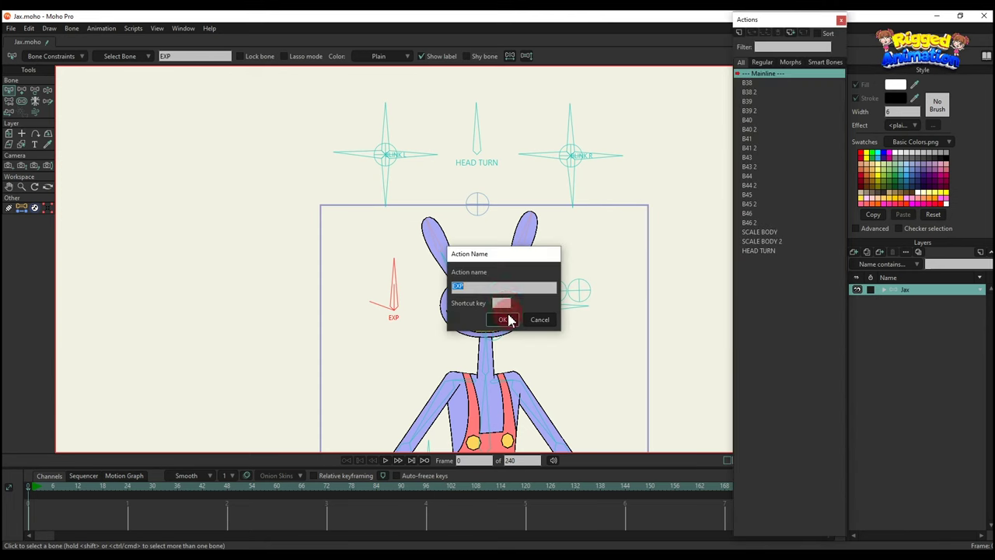
{"action": "left_click", "coordinate": [739, 32]}
{"action": "left_click", "coordinate": [504, 318]}
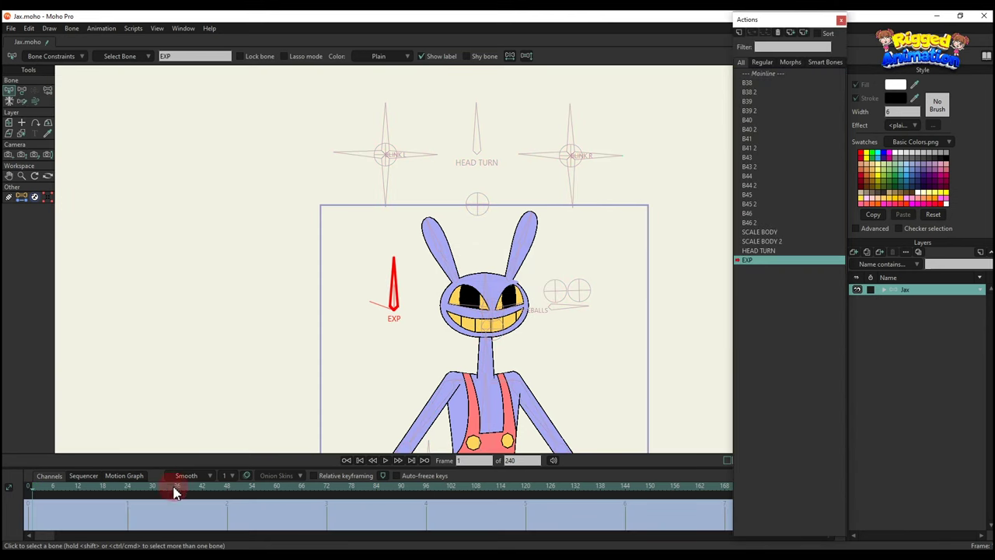
Rotate the EXP bone counter-clockwise to its angle limit at frame 18 of the action
{"action": "left_click", "coordinate": [131, 487]}
{"action": "left_click_drag", "start_coordinate": [422, 323], "coordinate": [391, 276]}
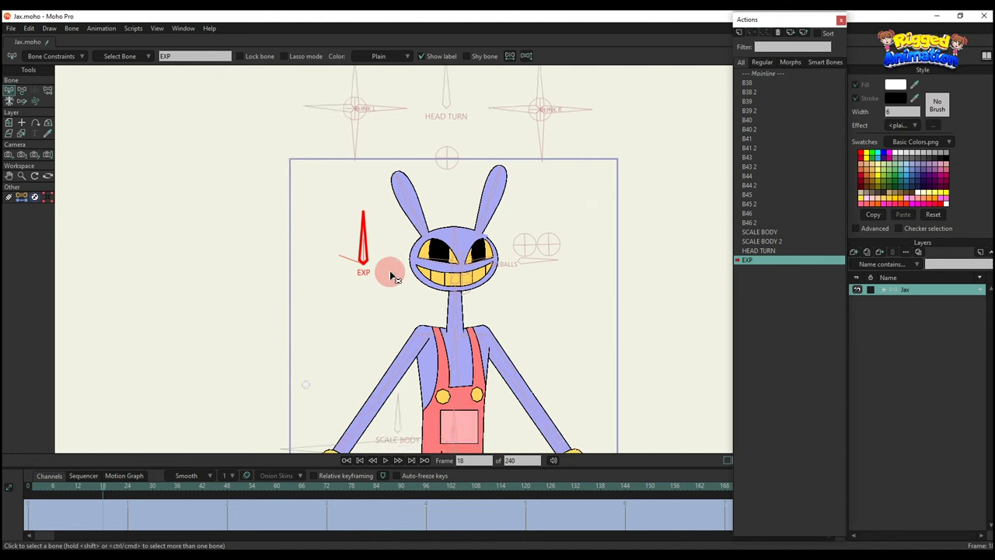
{"action": "scroll", "coordinate": [389, 268], "scroll_direction": "up", "scroll_amount": 2}
{"action": "key", "text": "t"}
{"action": "left_click_drag", "start_coordinate": [351, 233], "coordinate": [307, 263]}
Switch eye l's eyeballs group to layer 2 at frame 6 of the EXP action
{"action": "left_click", "coordinate": [52, 492]}
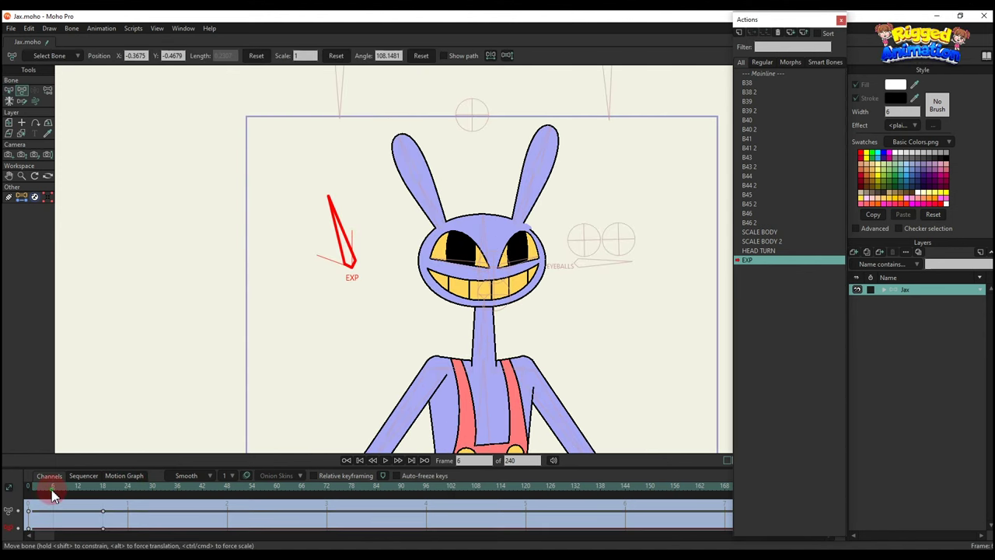
{"action": "scroll", "coordinate": [564, 261], "scroll_direction": "up", "scroll_amount": 3}
{"action": "right_click", "coordinate": [388, 236], "text": "alt"}
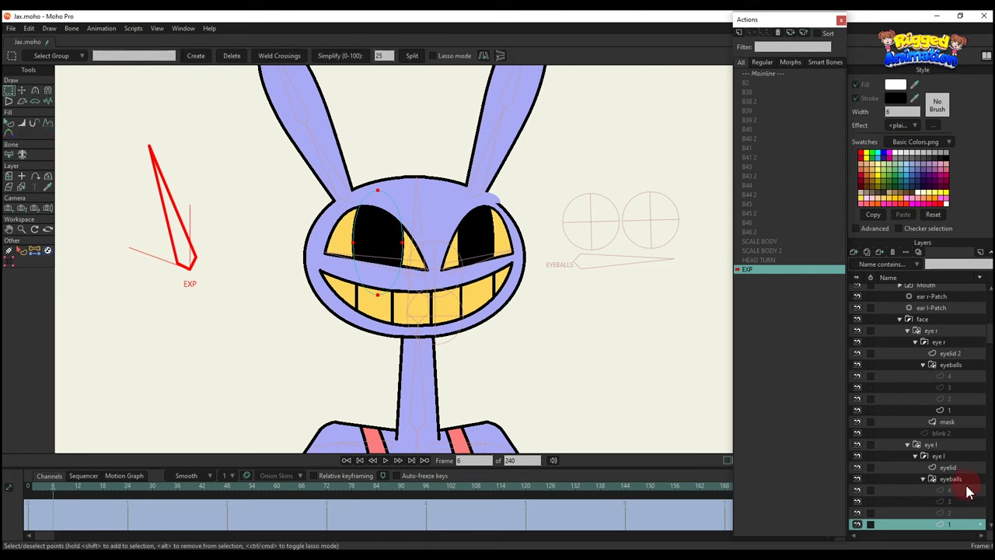
{"action": "right_click", "coordinate": [959, 479]}
{"action": "left_click", "coordinate": [858, 377]}
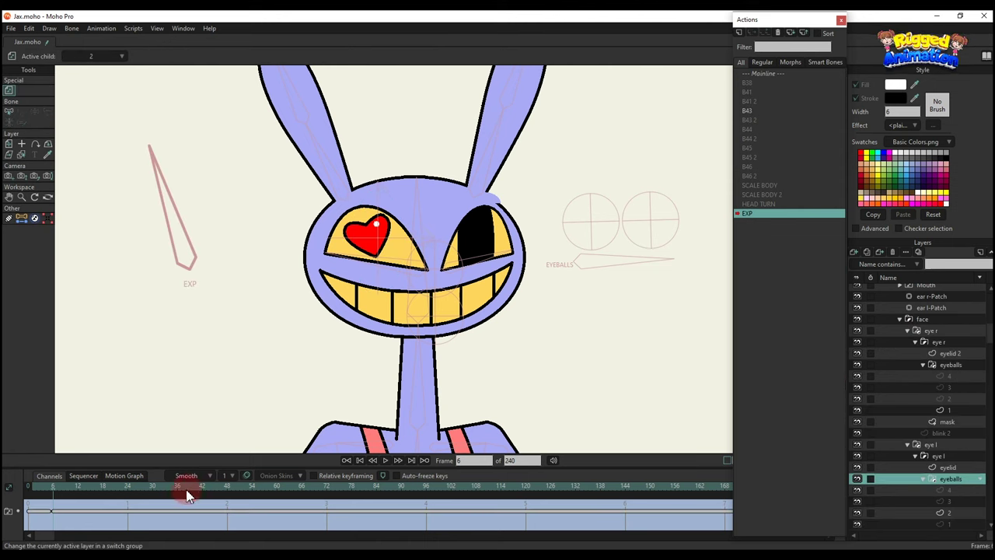
Switch eye l's eyeballs group to layer 3 at frame 12 and to layer 4 at frame 18
{"action": "left_click", "coordinate": [80, 494]}
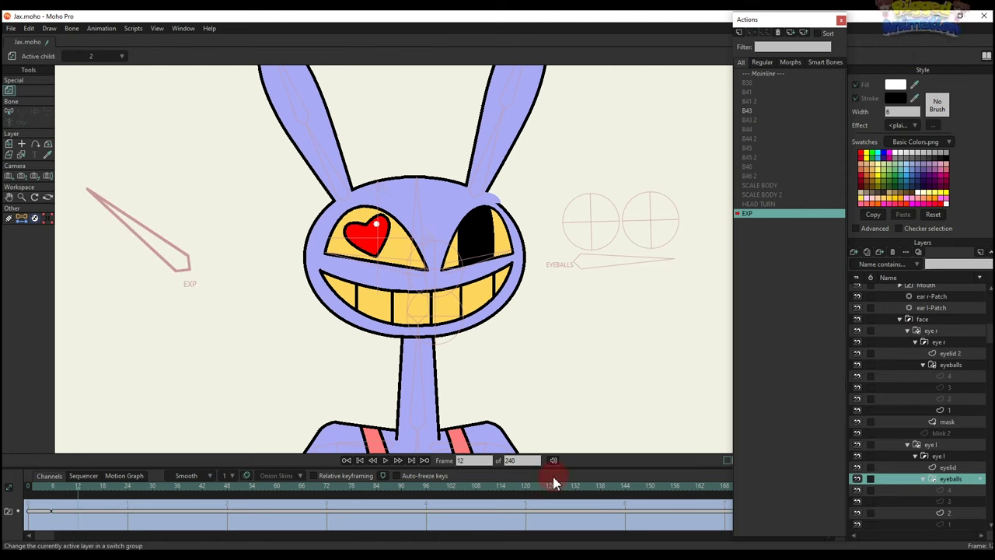
{"action": "right_click", "coordinate": [950, 482]}
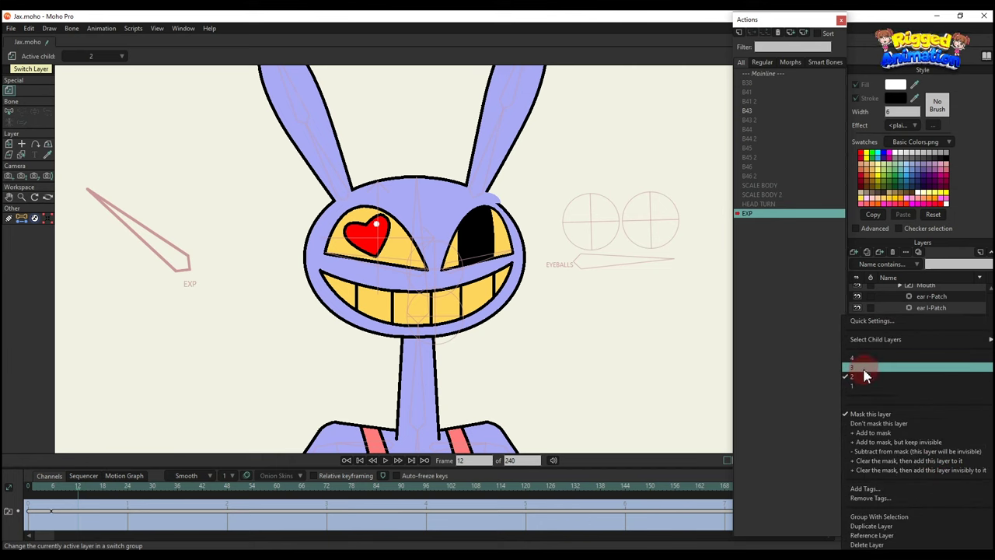
{"action": "left_click", "coordinate": [861, 368]}
{"action": "left_click", "coordinate": [102, 486]}
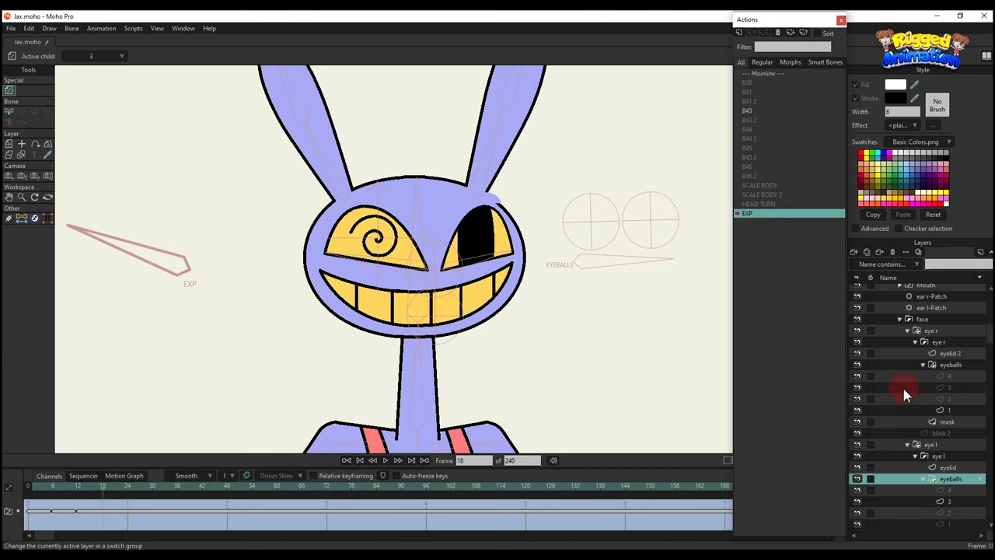
{"action": "right_click", "coordinate": [950, 482]}
{"action": "left_click", "coordinate": [851, 357]}
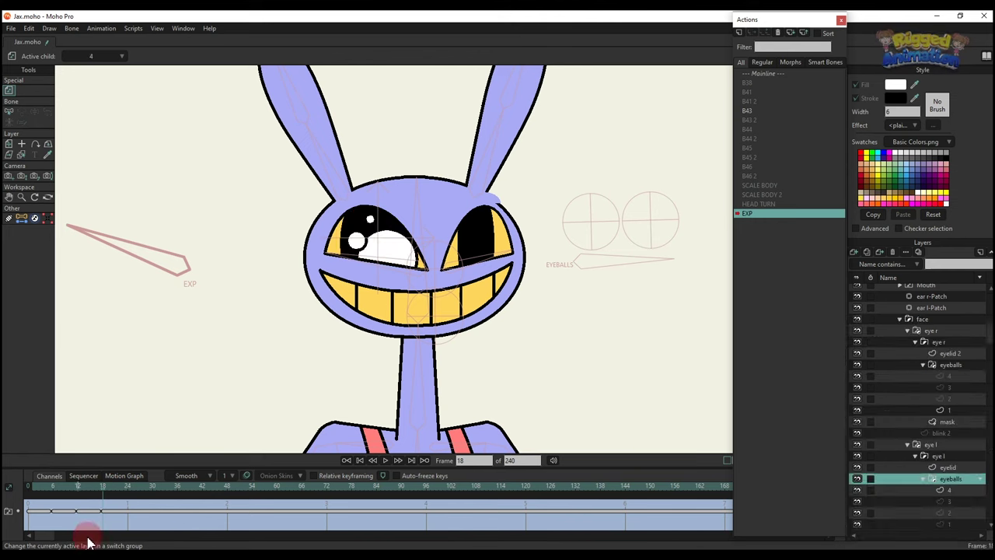
Copy eye l's switch keys and paste them into eye r's eyeballs group
{"action": "left_click", "coordinate": [9, 511]}
{"action": "key", "text": "ctrl+c"}
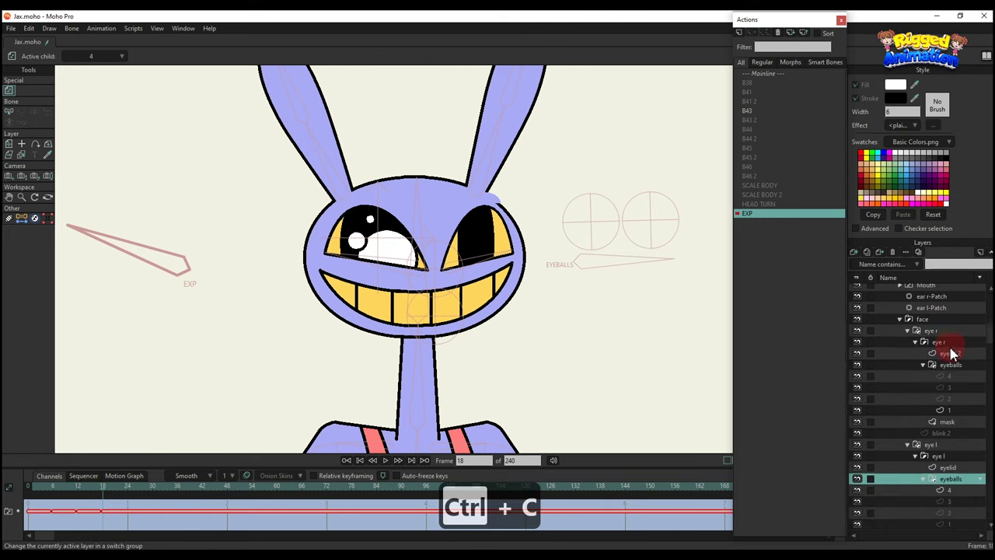
{"action": "left_click", "coordinate": [950, 365]}
{"action": "left_click_drag", "start_coordinate": [35, 491], "coordinate": [79, 495]}
{"action": "key", "text": "ctrl+v"}
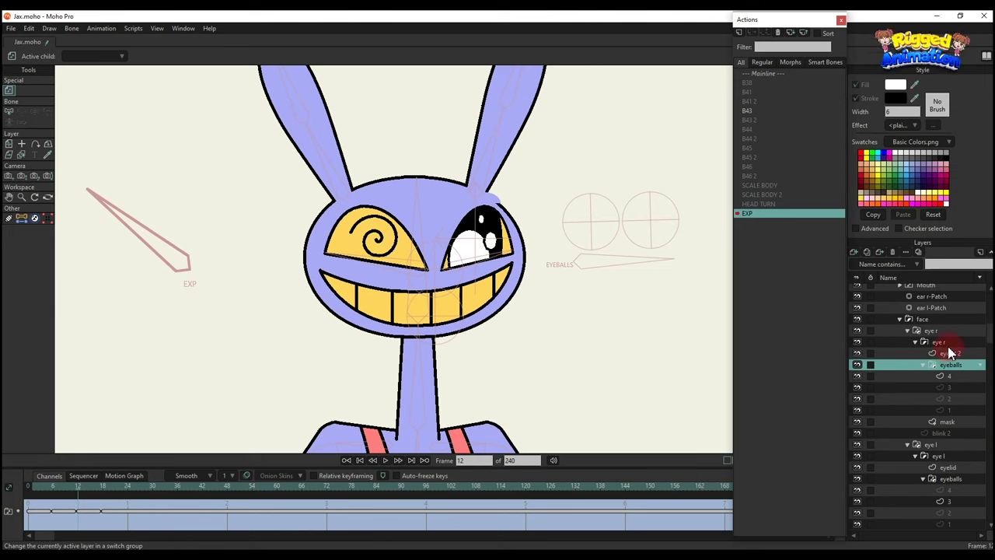
Switch eye r's eyeballs group to layer 3 at frame 12 and scrub through the action to check both eyes
{"action": "right_click", "coordinate": [956, 365]}
{"action": "left_click", "coordinate": [872, 367]}
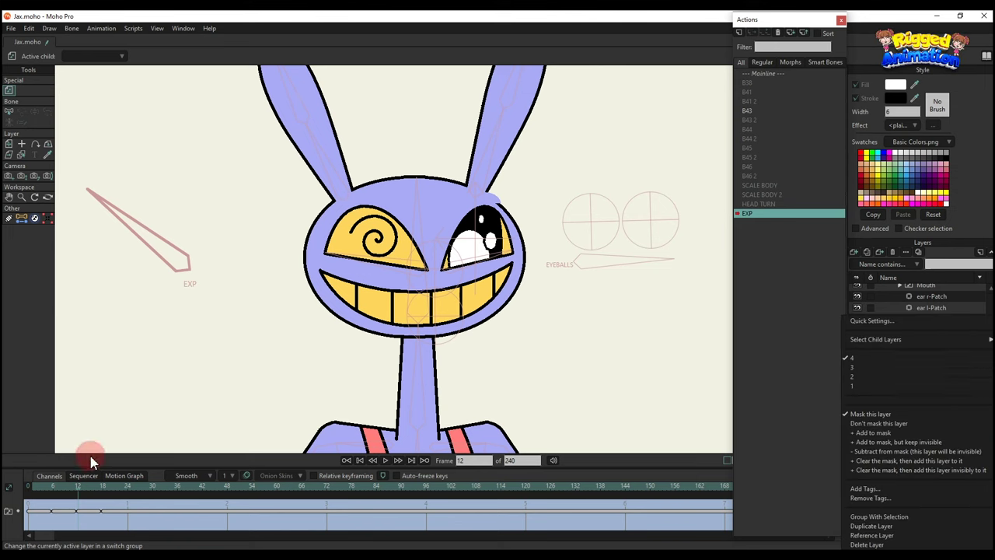
{"action": "left_click_drag", "start_coordinate": [53, 491], "coordinate": [129, 499]}
Return to the Mainline and test the EXP bone's rotation a few frames in
{"action": "left_click", "coordinate": [778, 75]}
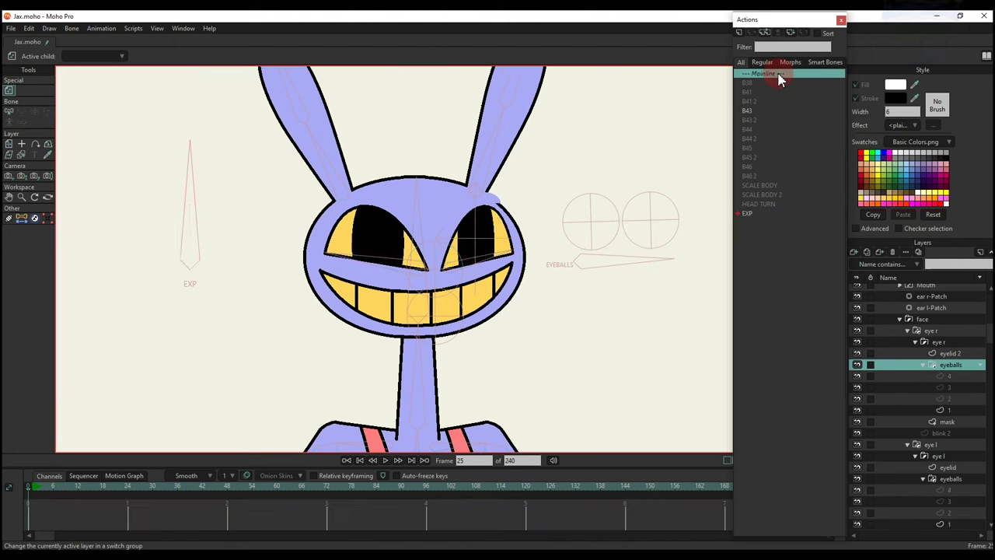
{"action": "left_click", "coordinate": [70, 495]}
{"action": "left_click_drag", "start_coordinate": [249, 295], "coordinate": [218, 275]}
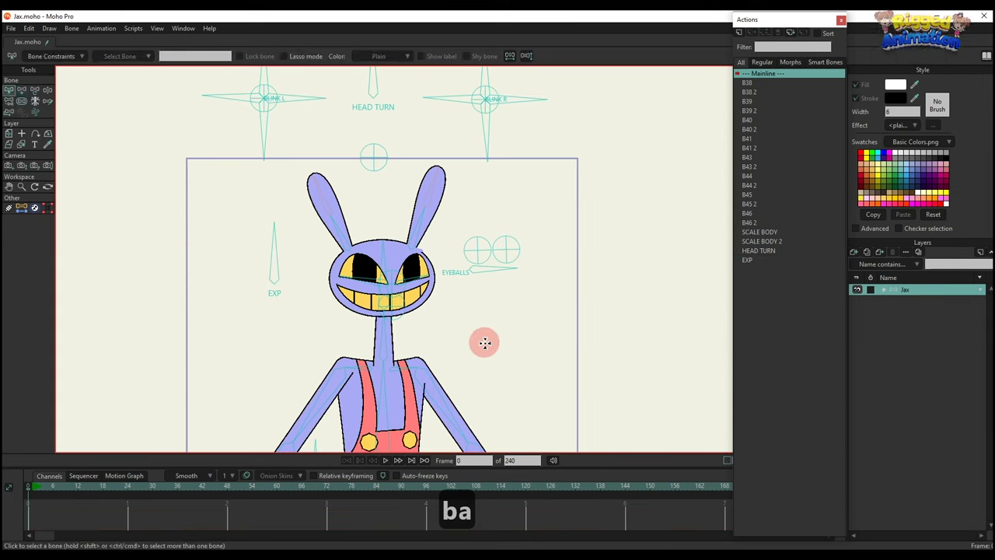
Add a round bone below the EYEBALLS control with one child bone pointing up and another pointing down
{"action": "left_click", "coordinate": [478, 336]}
{"action": "left_click_drag", "start_coordinate": [482, 336], "coordinate": [481, 298]}
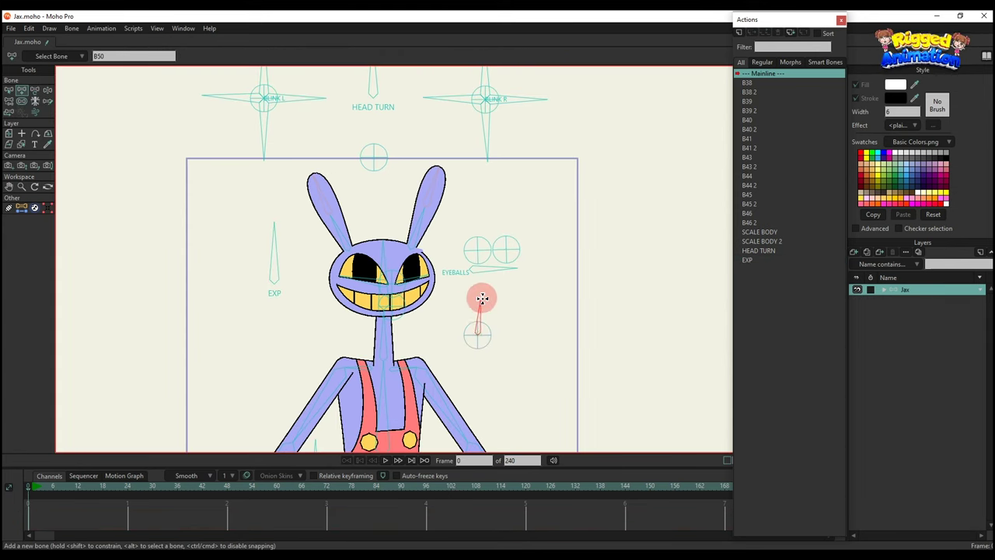
{"action": "key", "text": "b"}
{"action": "left_click", "coordinate": [485, 336]}
{"action": "key", "text": "a"}
{"action": "left_click_drag", "start_coordinate": [478, 335], "coordinate": [479, 384]}
Name the new round bone MOUTH and show its label
{"action": "key", "text": "b"}
{"action": "key", "text": "b"}
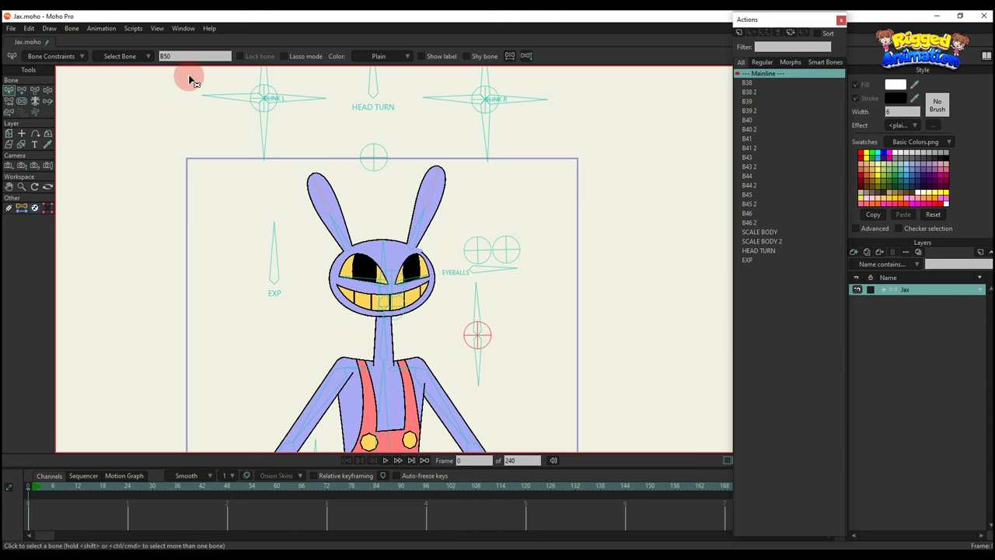
{"action": "type", "text": "MOUTH"}
{"action": "key", "text": "Return"}
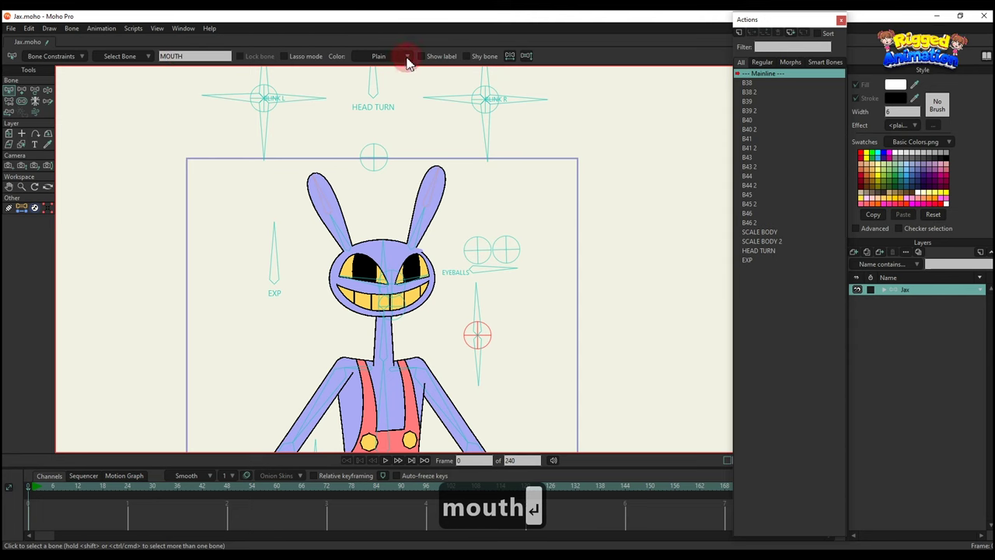
Select the two bones above and below the MOUTH bone and set their length to 0.23
{"action": "key", "text": "b"}
{"action": "left_click", "coordinate": [464, 340]}
{"action": "left_click", "coordinate": [474, 307]}
{"action": "left_click", "coordinate": [478, 364]}
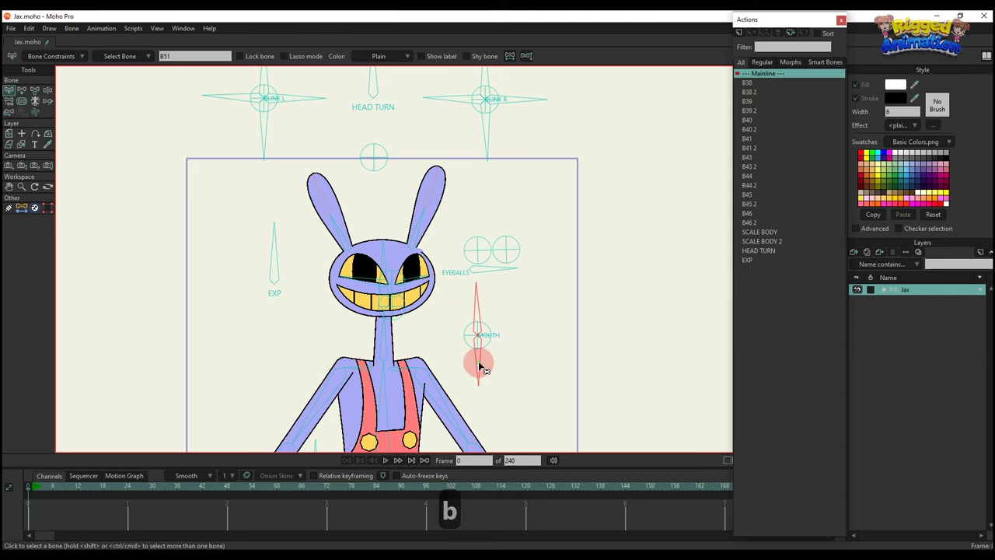
{"action": "key", "text": "t"}
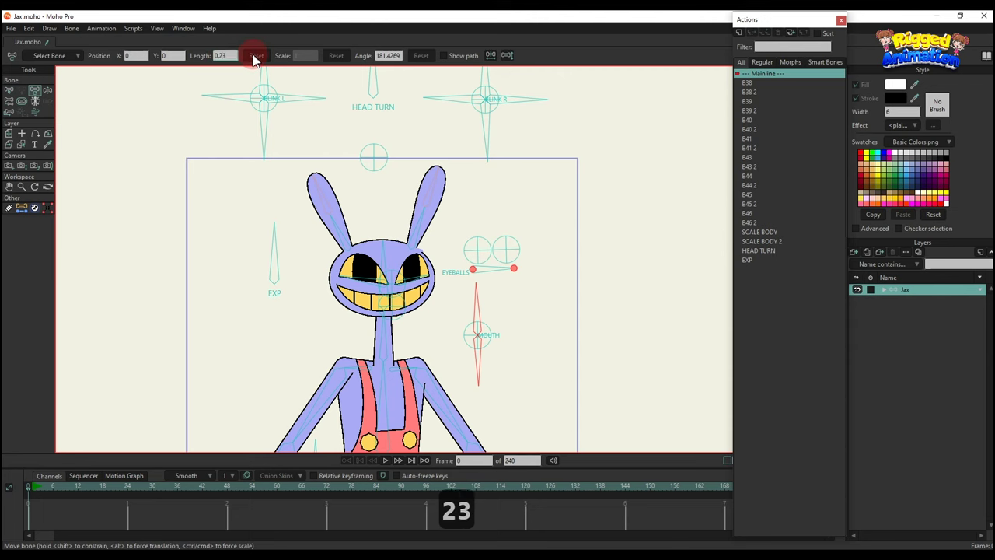
Enable angle constraints on the upper mouth bone with a minimum of 0 degrees
{"action": "key", "text": "b"}
{"action": "left_click", "coordinate": [43, 59]}
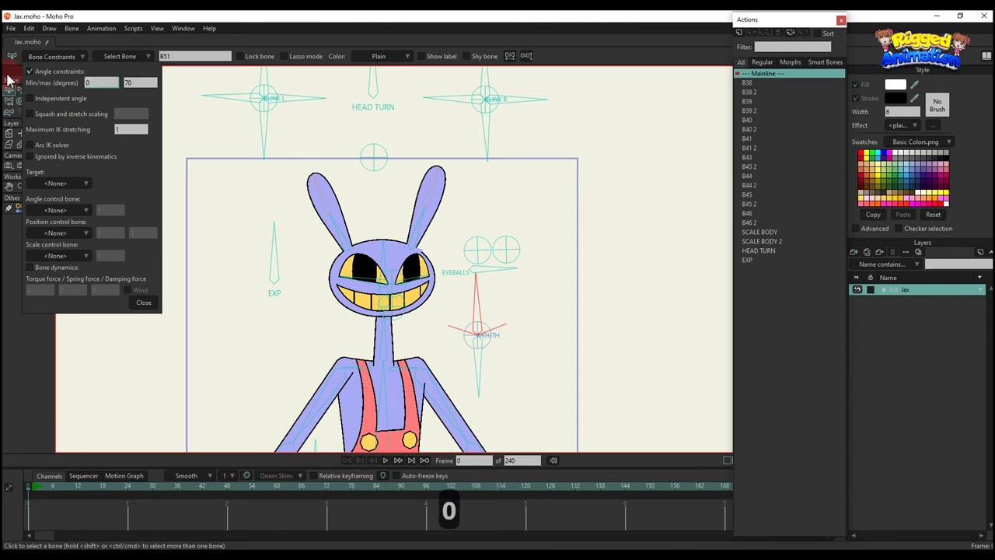
{"action": "key", "text": "Return"}
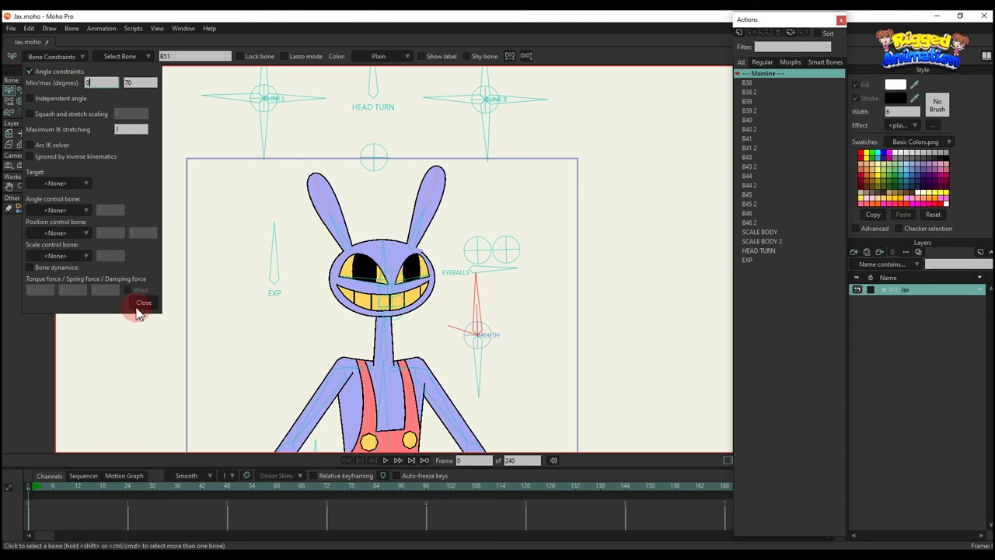
{"action": "left_click", "coordinate": [140, 305]}
Enable angle constraints of -30 to 30 degrees on the lower mouth bone and save the project
{"action": "left_click", "coordinate": [477, 366]}
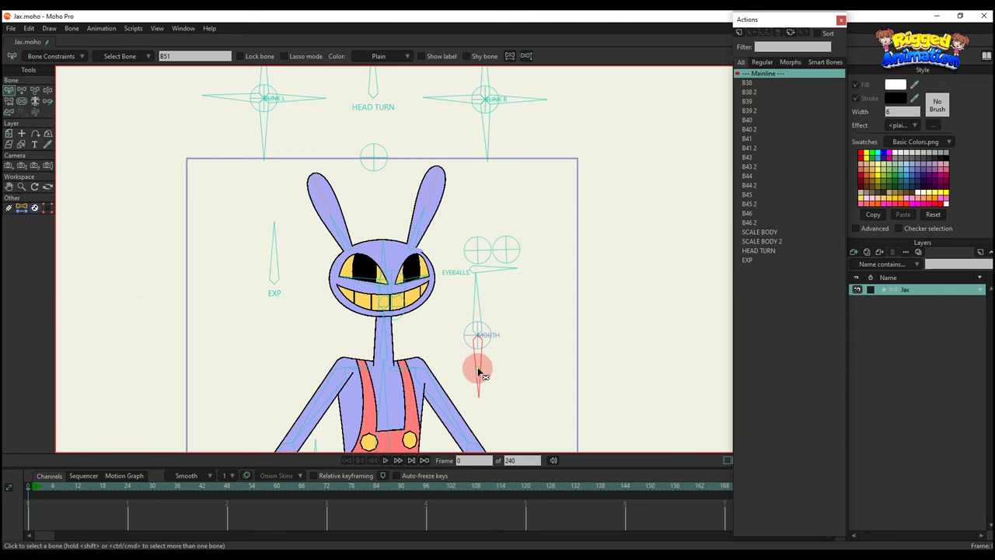
{"action": "left_click", "coordinate": [50, 57]}
{"action": "left_click", "coordinate": [29, 72]}
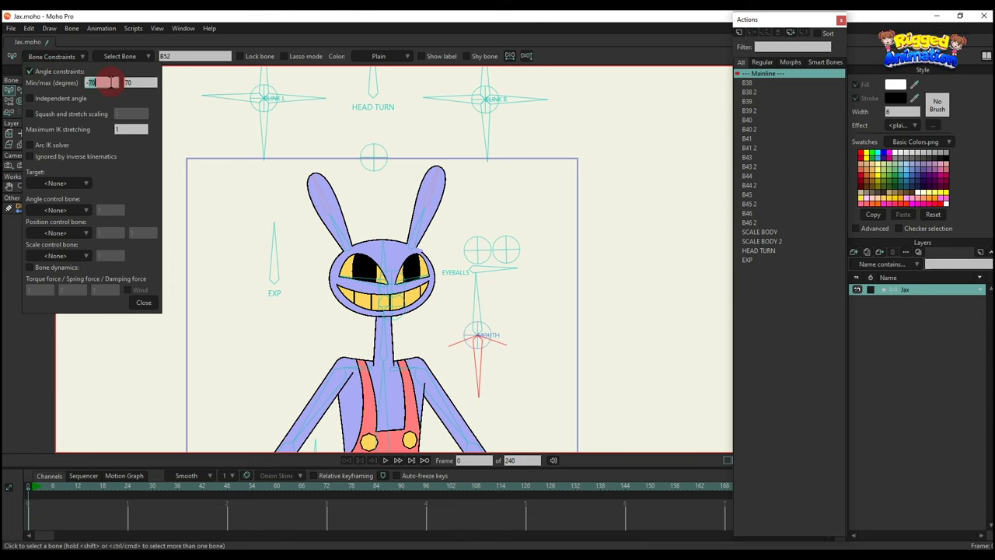
{"action": "type", "text": "-30"}
{"action": "left_click", "coordinate": [144, 84]}
{"action": "type", "text": "30"}
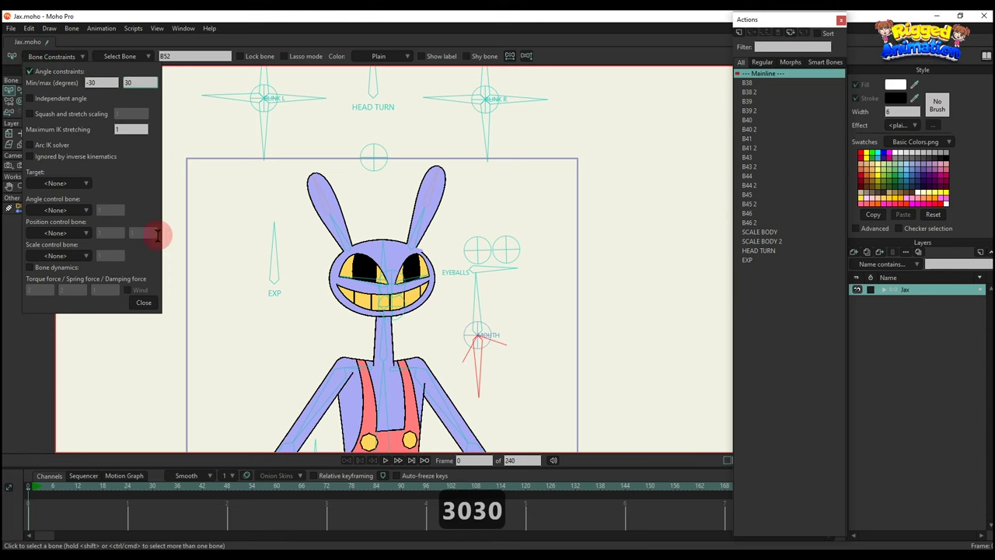
{"action": "left_click", "coordinate": [143, 303]}
{"action": "key", "text": "b"}
{"action": "key", "text": "t"}
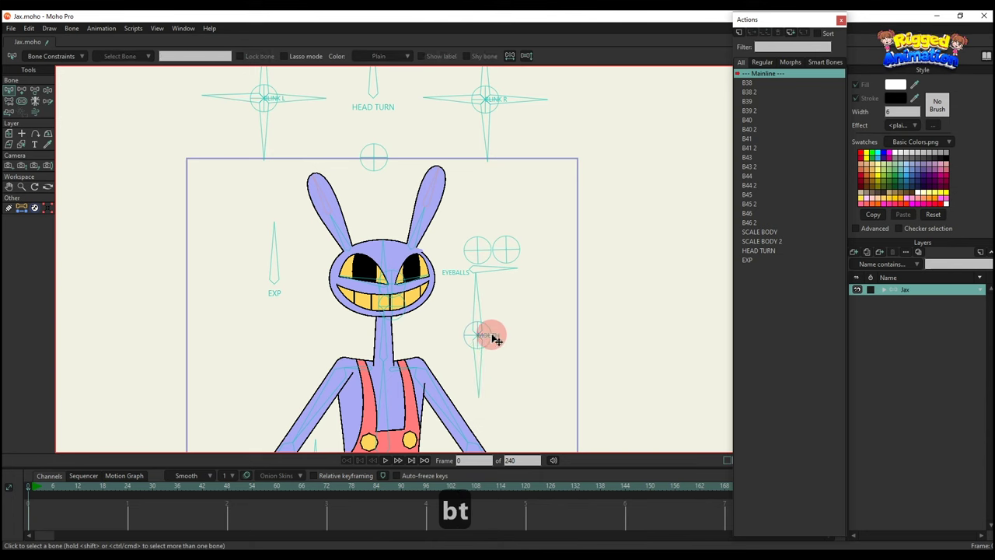
{"action": "left_click_drag", "start_coordinate": [486, 345], "coordinate": [428, 303]}
{"action": "scroll", "coordinate": [412, 295], "scroll_direction": "up", "scroll_amount": 2}
{"action": "key", "text": "ctrl+s"}
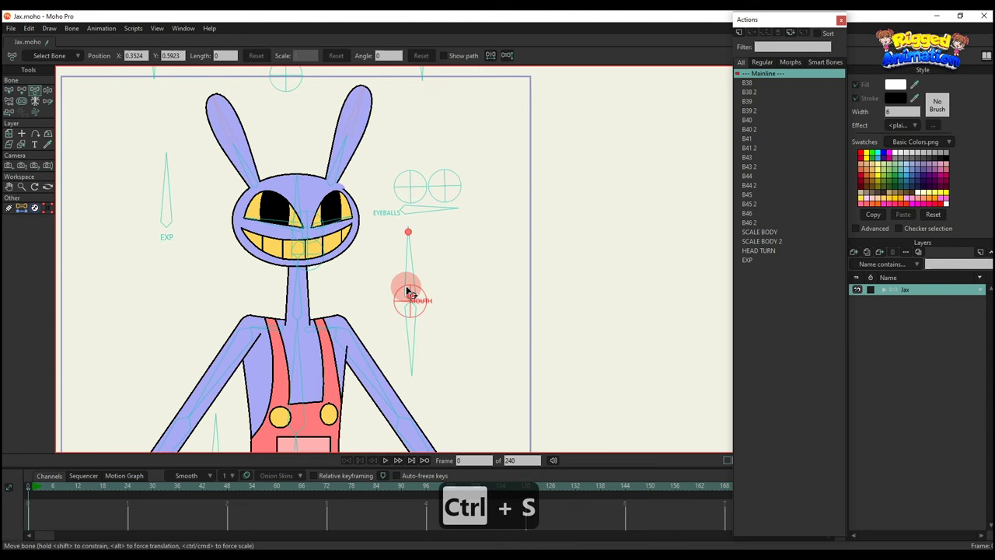
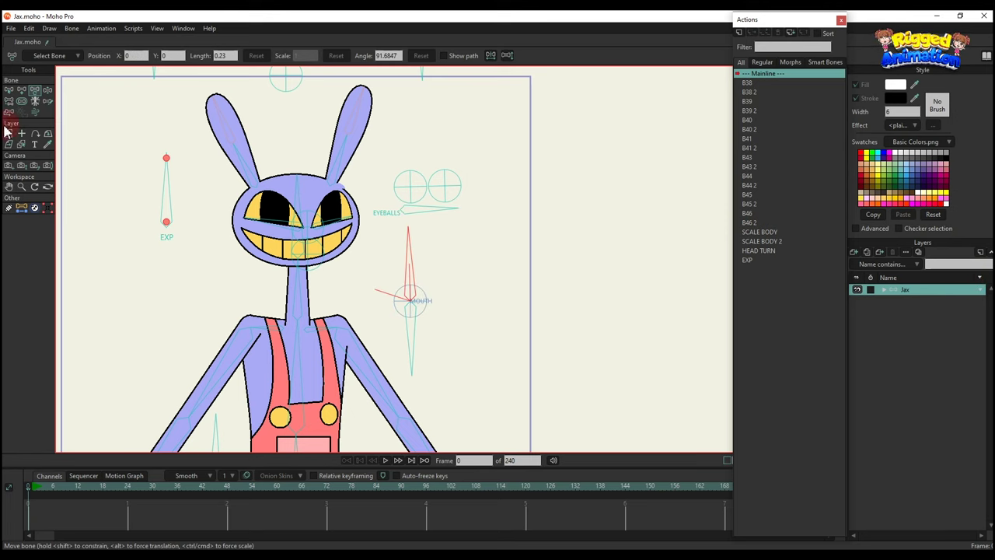
Create the smart bone action B51 for the upper mouth bone and rotate it to its left limit at frame 35
{"action": "left_click", "coordinate": [739, 35]}
{"action": "left_click", "coordinate": [489, 320]}
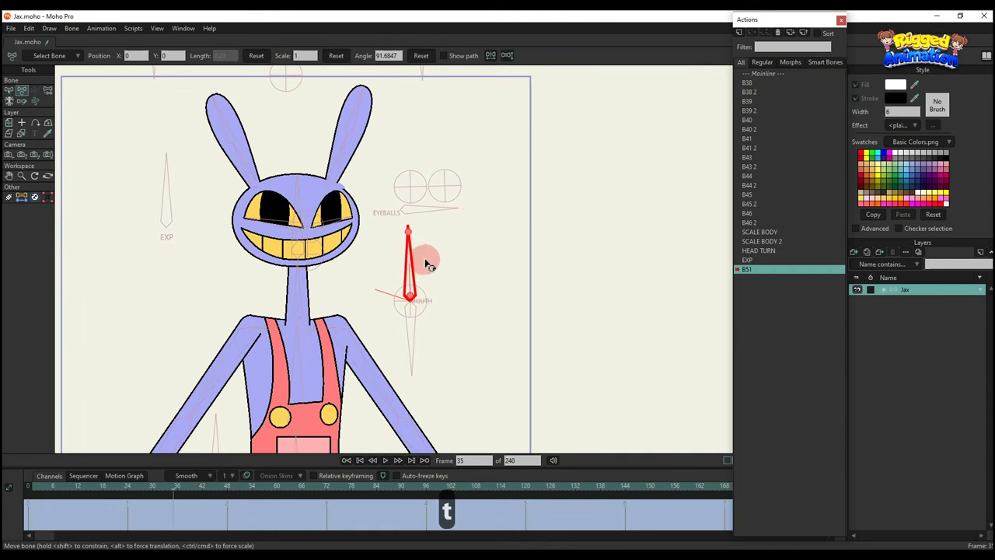
{"action": "left_click_drag", "start_coordinate": [423, 262], "coordinate": [373, 288]}
In action B51, switch the Mouth layer to angry 6, angry 7 and neutral on consecutive early frames
{"action": "left_click", "coordinate": [34, 489]}
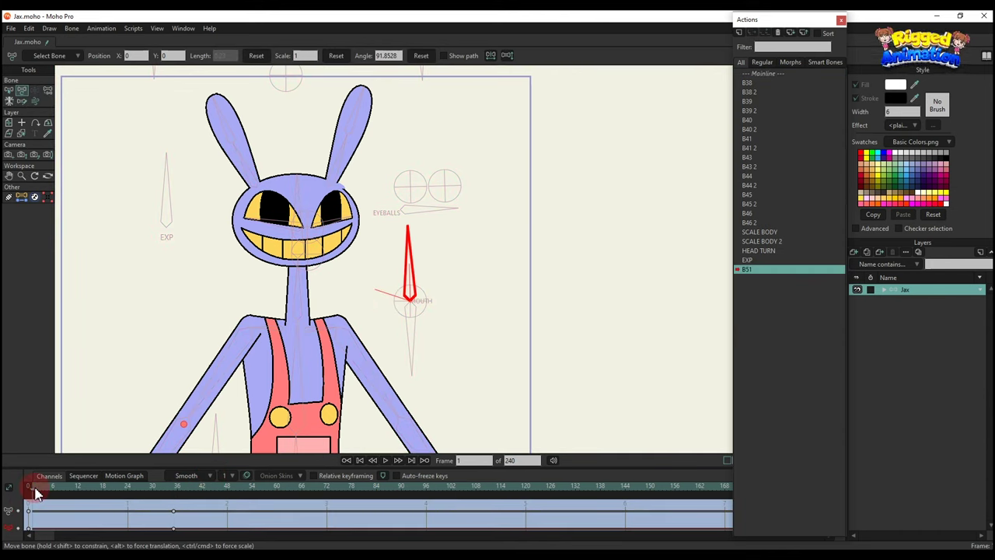
{"action": "key", "text": "Right"}
{"action": "left_click", "coordinate": [883, 289]}
{"action": "left_click", "coordinate": [928, 334]}
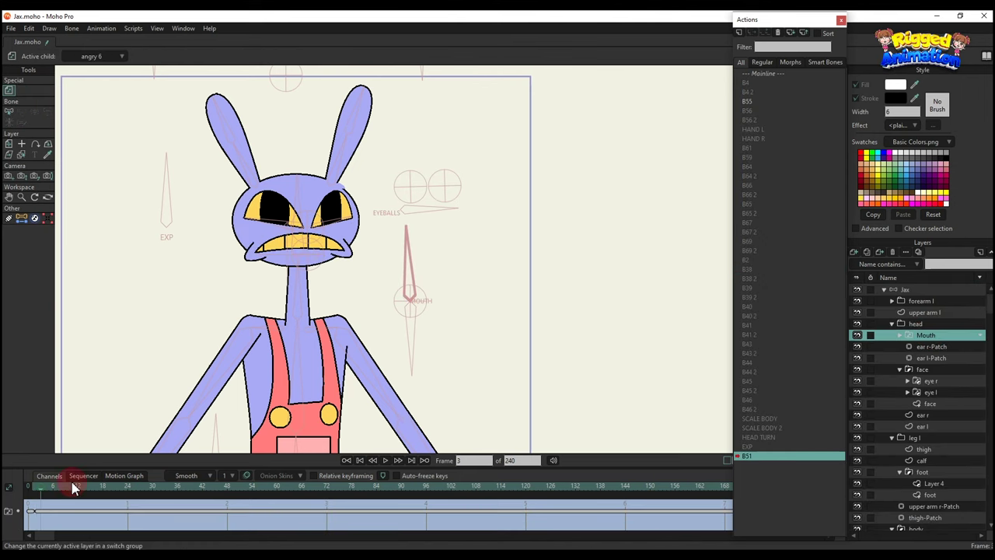
{"action": "right_click", "coordinate": [917, 343]}
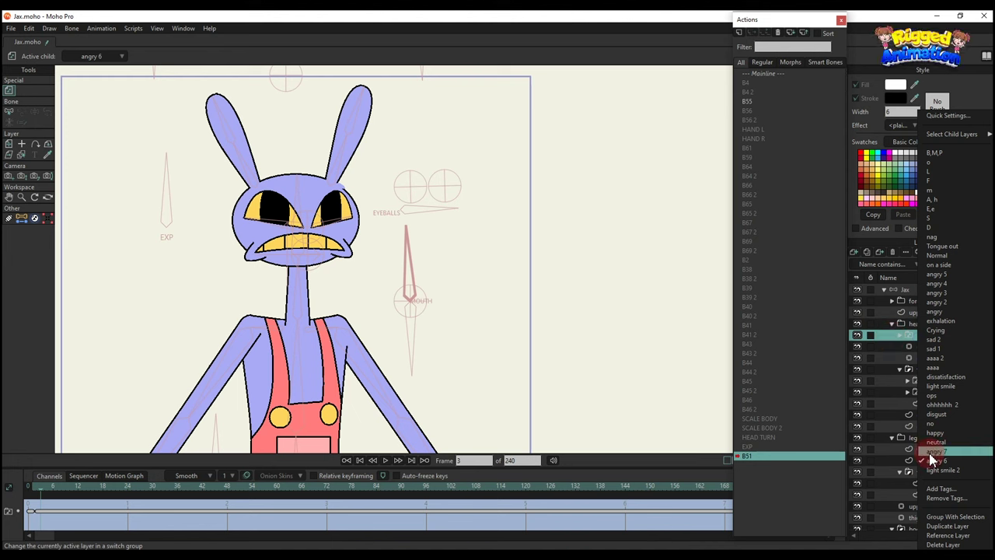
{"action": "left_click", "coordinate": [932, 453]}
{"action": "key", "text": "Right"}
{"action": "right_click", "coordinate": [920, 336]}
{"action": "left_click", "coordinate": [936, 442]}
{"action": "key", "text": "Right"}
Continue keying the Mouth layer one shape per frame in list order, from happy, no, disgust and ohhhhhh 2 up to light smile
{"action": "right_click", "coordinate": [920, 336]}
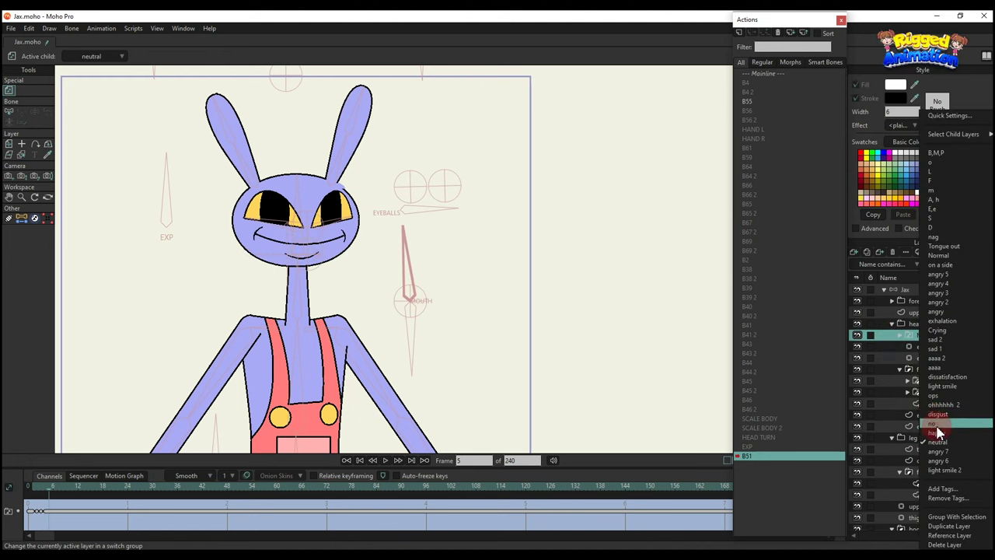
{"action": "left_click", "coordinate": [936, 433]}
{"action": "key", "text": "Right"}
{"action": "left_click", "coordinate": [934, 423]}
{"action": "key", "text": "Right"}
{"action": "right_click", "coordinate": [934, 335]}
{"action": "left_click", "coordinate": [936, 413]}
{"action": "key", "text": "Right"}
{"action": "right_click", "coordinate": [933, 335]}
{"action": "left_click", "coordinate": [935, 404]}
Key the next Mouth shapes on successive frames, from dissatisfaction through aaaa 2, sad 1 and sad 2 up to exhalation
{"action": "right_click", "coordinate": [934, 335]}
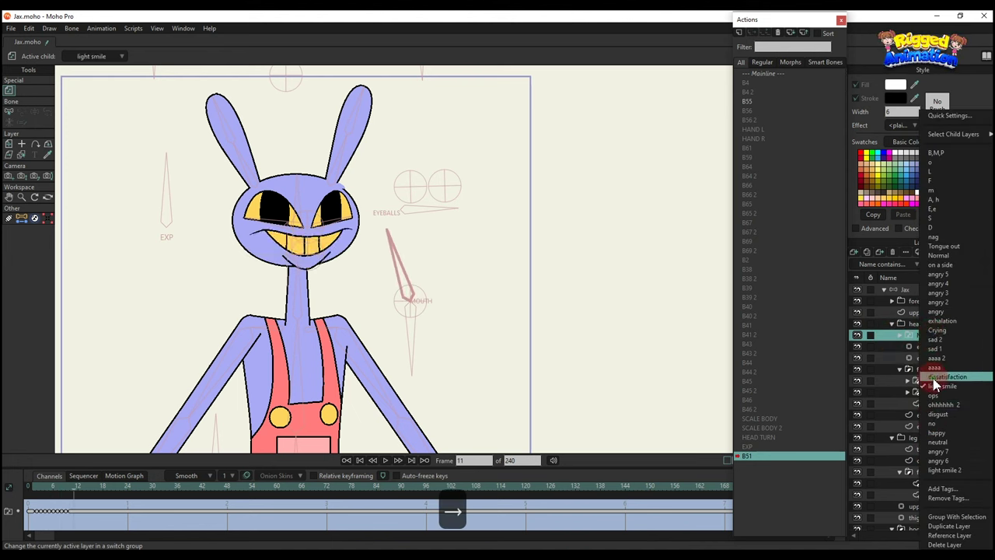
{"action": "left_click", "coordinate": [943, 359]}
{"action": "key", "text": "Right"}
{"action": "right_click", "coordinate": [940, 336]}
{"action": "left_click", "coordinate": [937, 349]}
{"action": "key", "text": "Right"}
{"action": "right_click", "coordinate": [940, 336]}
{"action": "left_click", "coordinate": [937, 339]}
{"action": "key", "text": "Right"}
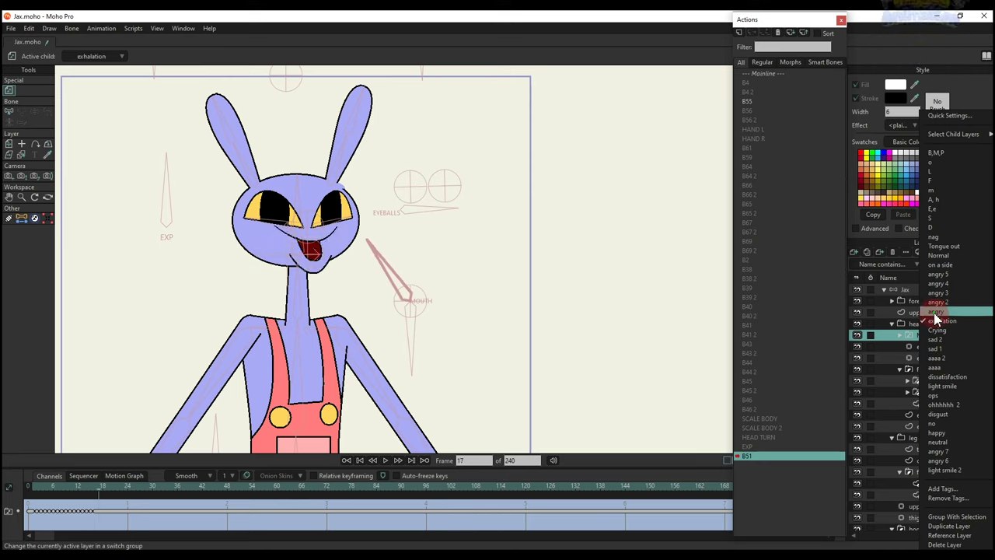
Key the angry Mouth shapes, including angry 3, angry 4 and angry 5, frame by frame up to Normal
{"action": "right_click", "coordinate": [941, 336]}
{"action": "left_click", "coordinate": [939, 293]}
{"action": "key", "text": "Right"}
{"action": "right_click", "coordinate": [941, 335]}
{"action": "left_click", "coordinate": [940, 282]}
{"action": "key", "text": "Right"}
{"action": "right_click", "coordinate": [939, 336]}
{"action": "left_click", "coordinate": [938, 275]}
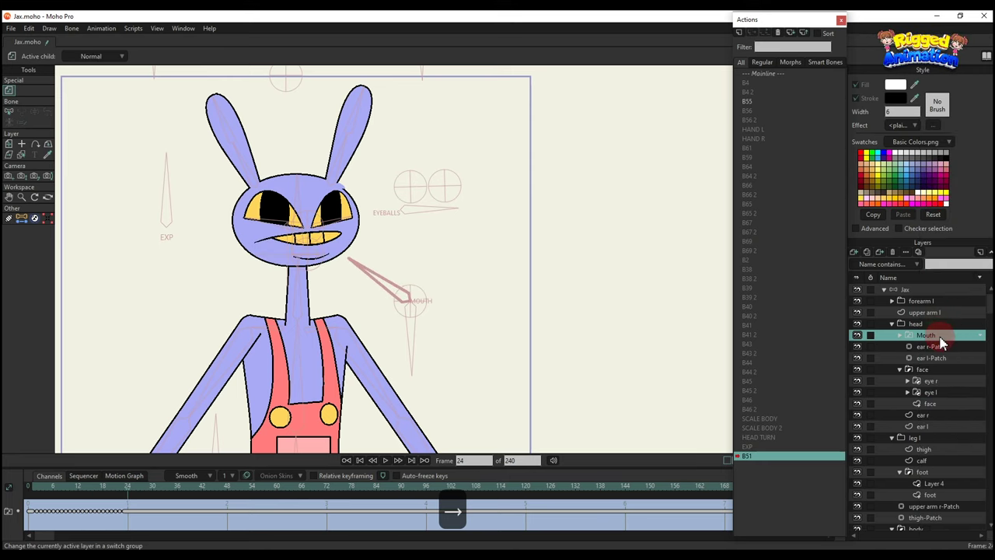
Key the remaining Mouth shapes frame by frame, including nag and D up to B,M,P, and return to the mainline
{"action": "left_click", "coordinate": [940, 237]}
{"action": "key", "text": "Right"}
{"action": "right_click", "coordinate": [940, 336]}
{"action": "left_click", "coordinate": [941, 228]}
{"action": "key", "text": "Right"}
{"action": "right_click", "coordinate": [940, 335]}
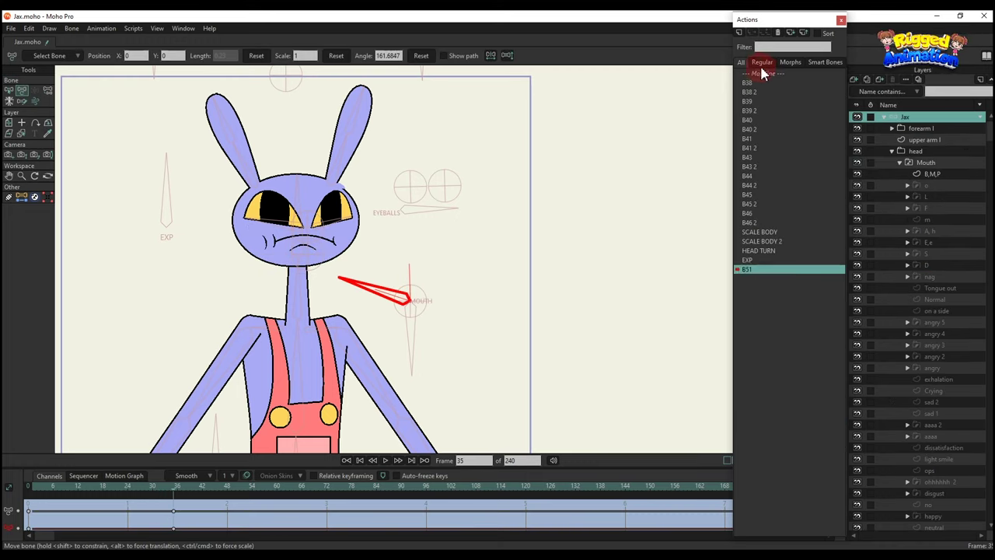
{"action": "left_click", "coordinate": [763, 73]}
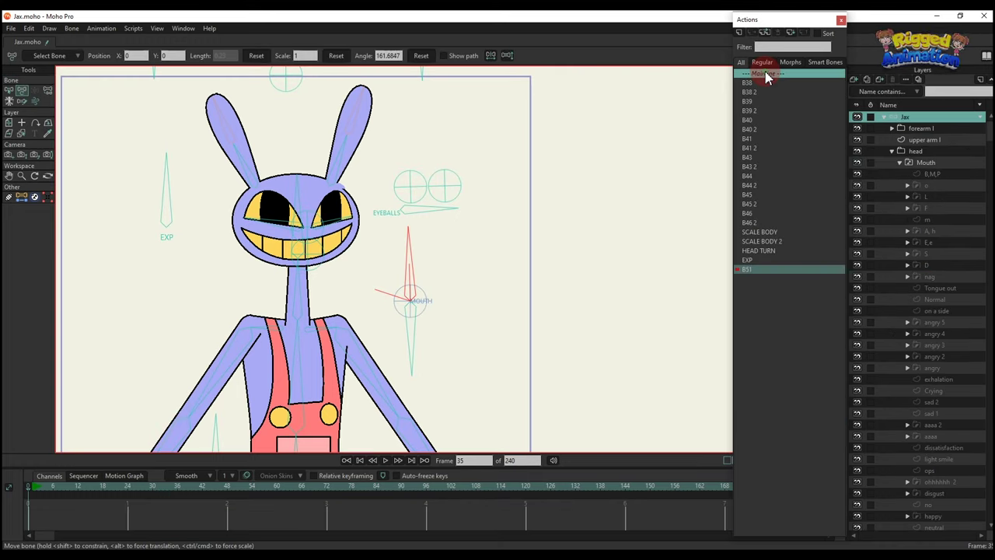
Test the upper mouth bone by rotating it at frame 18 of the mainline, and delete the test key
{"action": "left_click", "coordinate": [103, 486]}
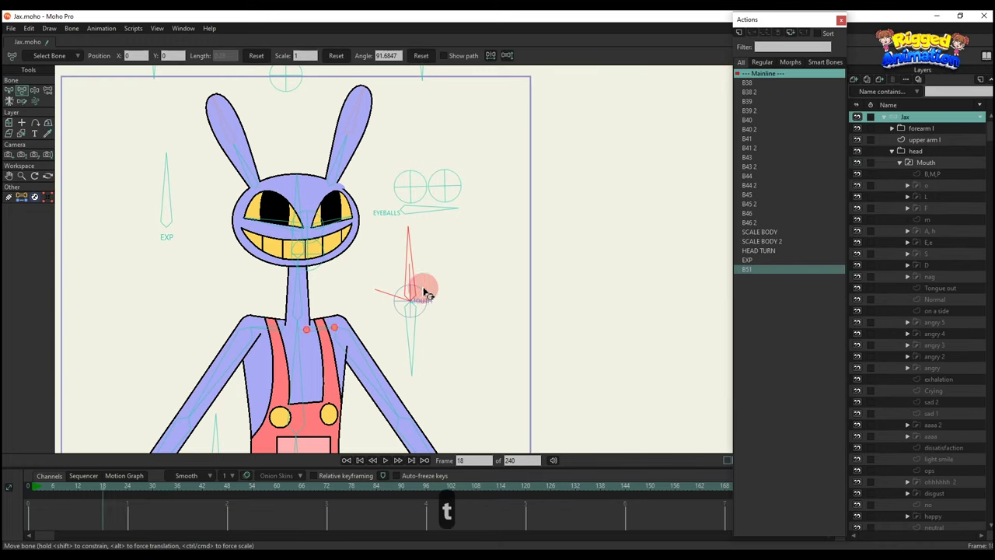
{"action": "left_click_drag", "start_coordinate": [422, 288], "coordinate": [344, 306]}
{"action": "key", "text": "BackSpace"}
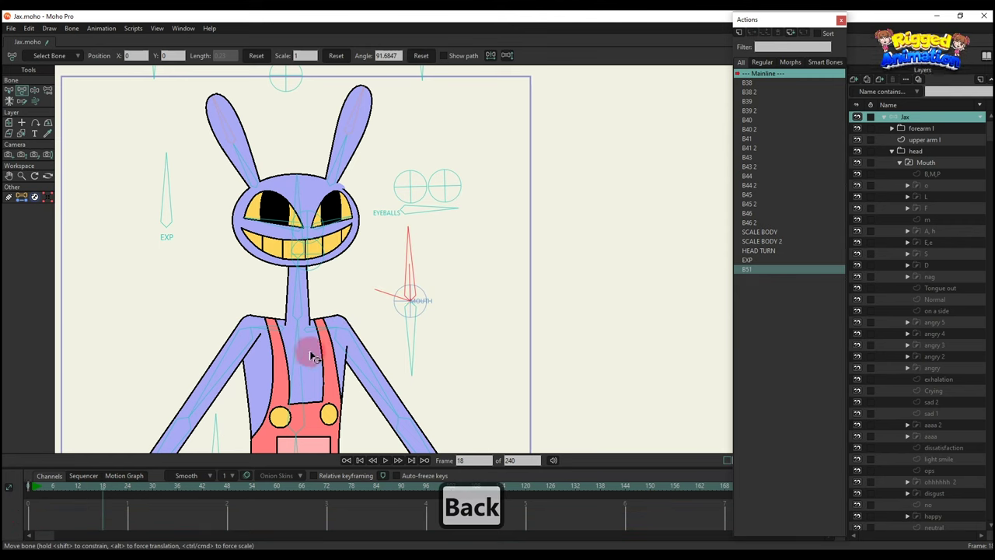
Create the action B52 for the lower mouth bone and rotate the bone fully toward the body at frame 24
{"action": "left_click", "coordinate": [409, 350]}
{"action": "left_click", "coordinate": [742, 33]}
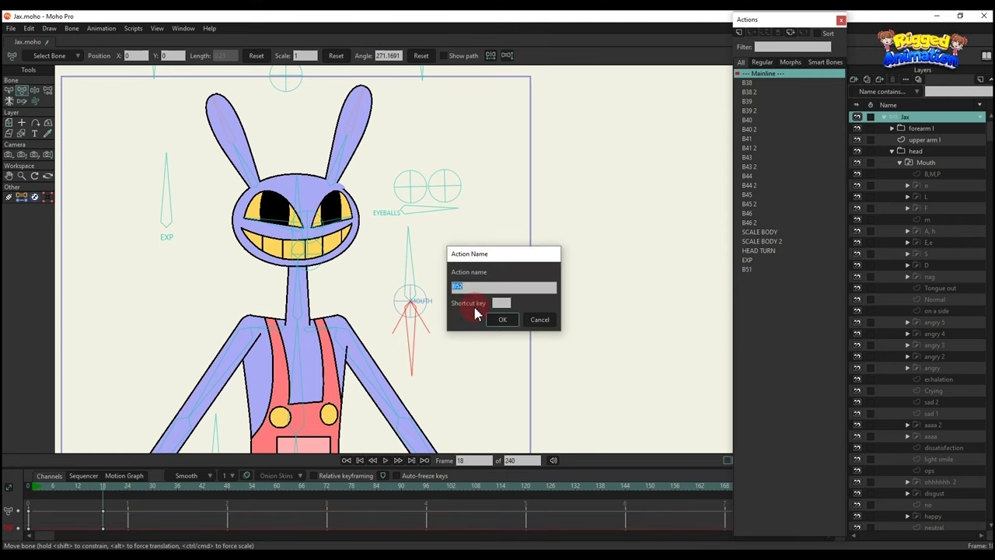
{"action": "left_click", "coordinate": [495, 319]}
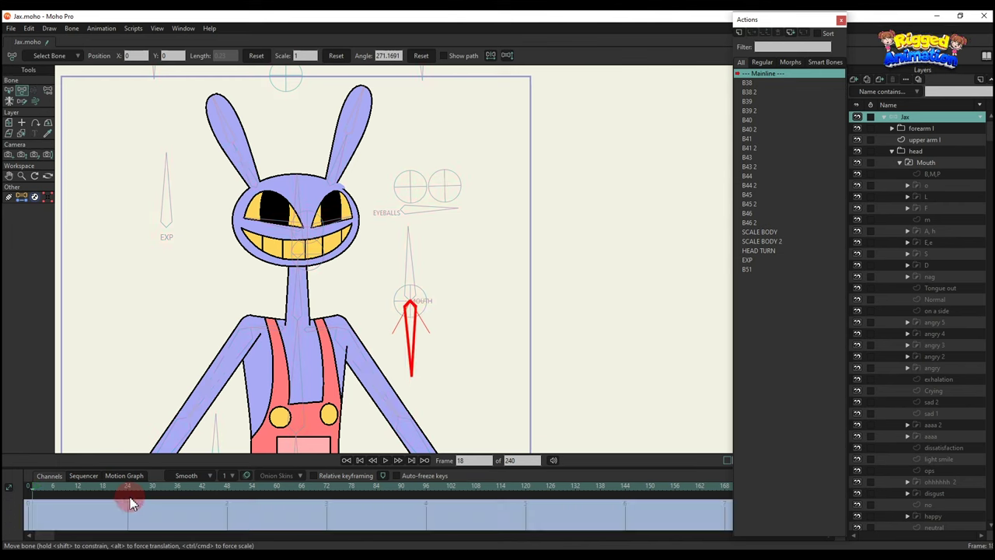
{"action": "key", "text": "t"}
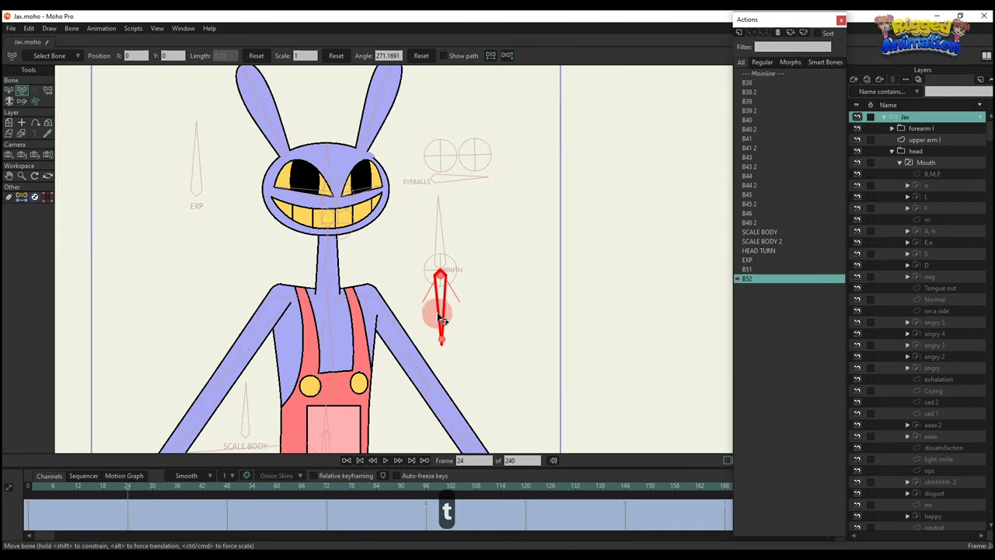
{"action": "left_click_drag", "start_coordinate": [438, 307], "coordinate": [408, 333]}
Set the scale of the round bone at the character's mouth to 0.80 in action B52 and return to the mainline
{"action": "left_click", "coordinate": [325, 120]}
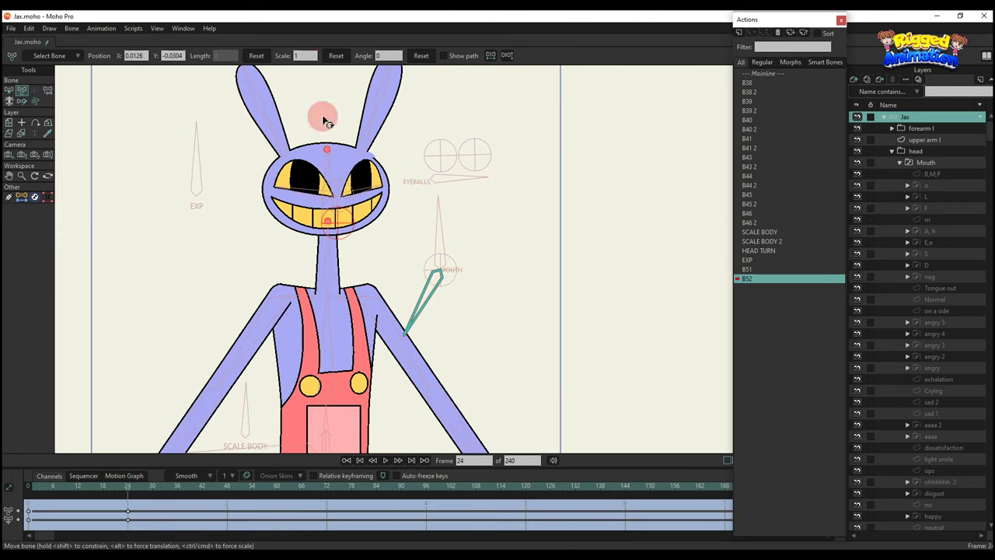
{"action": "left_click_drag", "start_coordinate": [311, 55], "coordinate": [305, 54]}
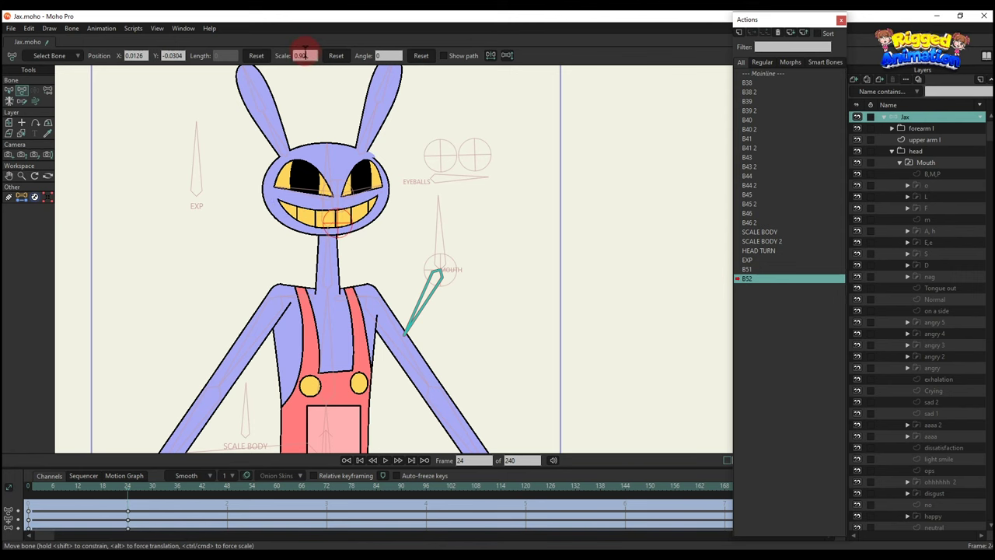
{"action": "left_click", "coordinate": [766, 73]}
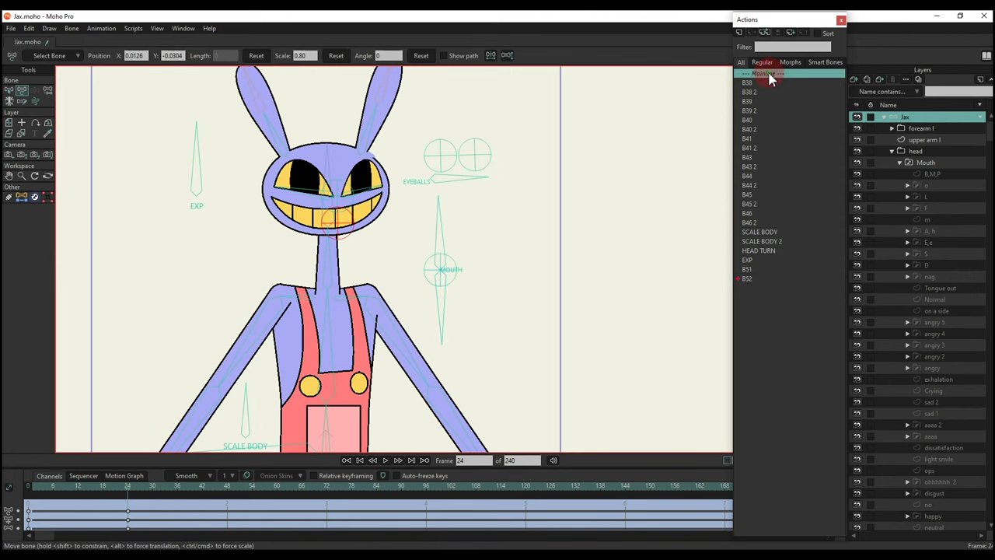
Create the action B52 2 for the lower mouth bone and rotate the bone fully away from the body at frame 24
{"action": "left_click", "coordinate": [442, 307]}
{"action": "left_click", "coordinate": [740, 35]}
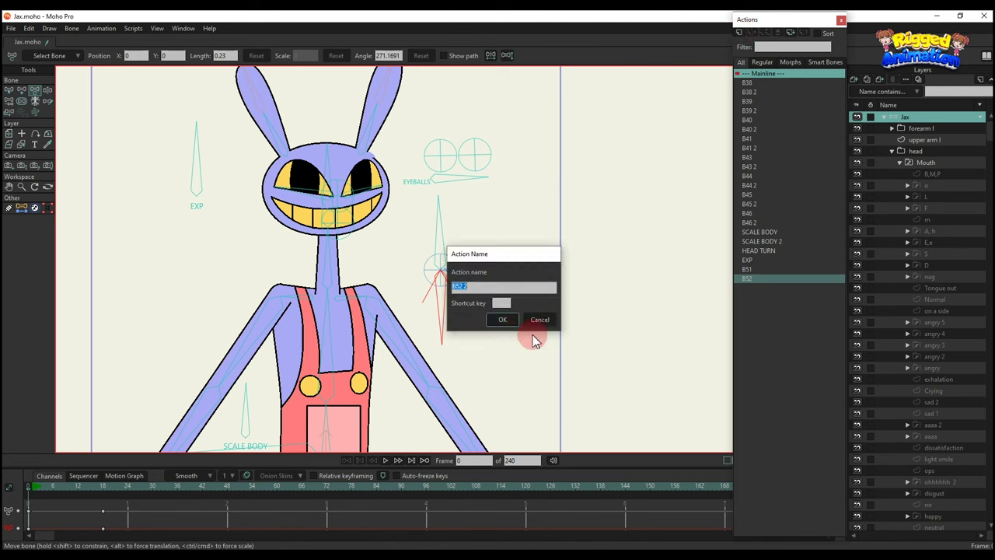
{"action": "left_click", "coordinate": [535, 322]}
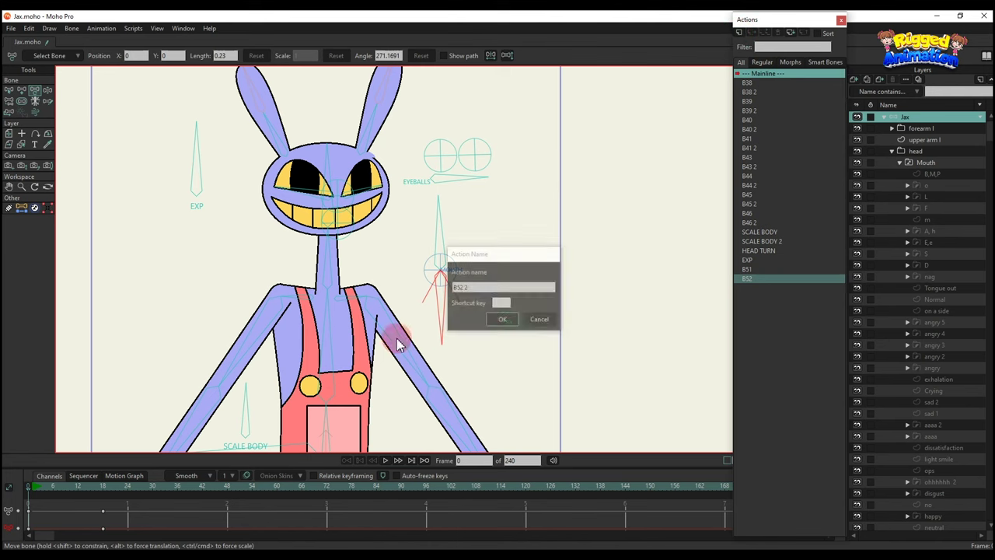
{"action": "left_click", "coordinate": [129, 491]}
{"action": "left_click_drag", "start_coordinate": [470, 299], "coordinate": [562, 251]}
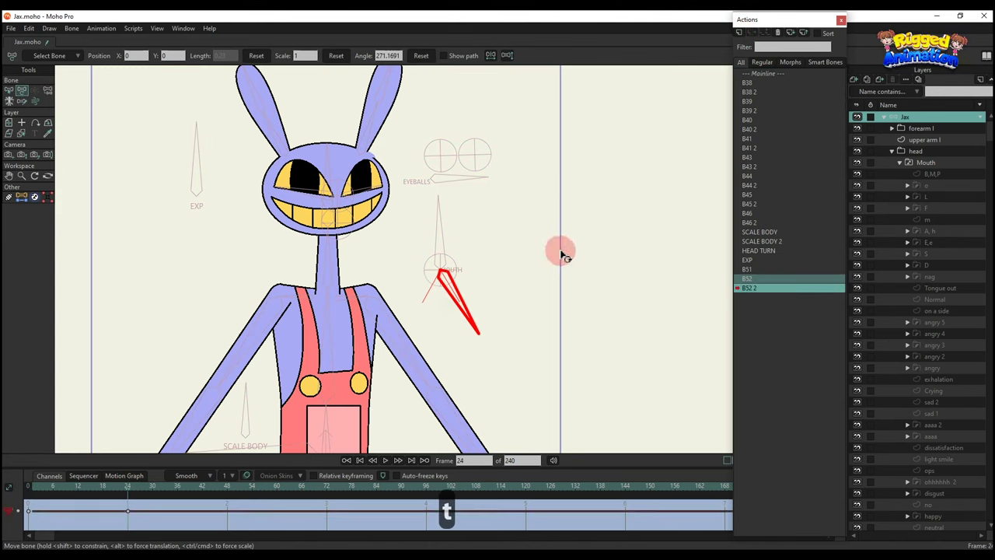
Scale the character's round mouth bone to 1.10 in action B52 2 and test the lower control bone at frame 5 of the mainline
{"action": "left_click", "coordinate": [333, 57]}
{"action": "left_click", "coordinate": [342, 88]}
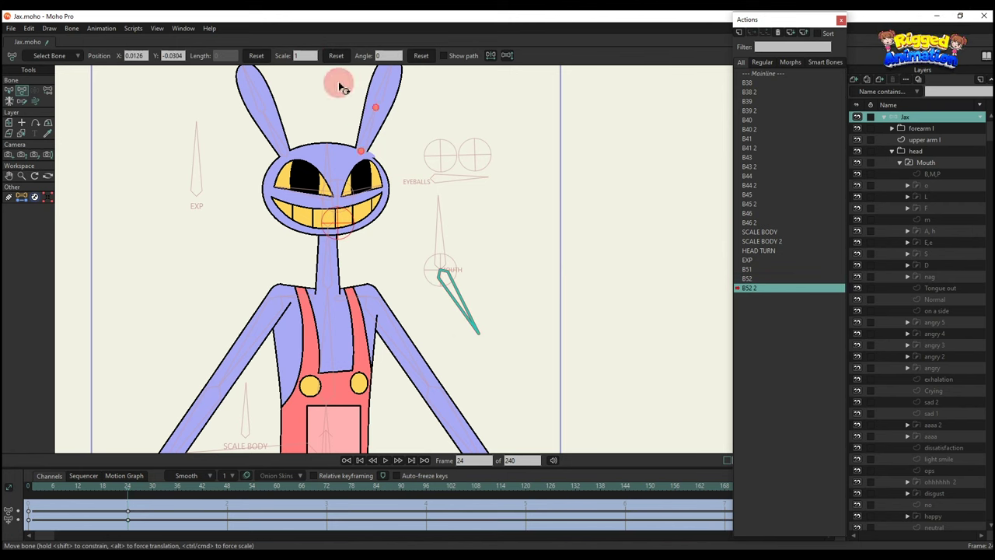
{"action": "scroll", "coordinate": [308, 56], "scroll_direction": "up", "scroll_amount": 1}
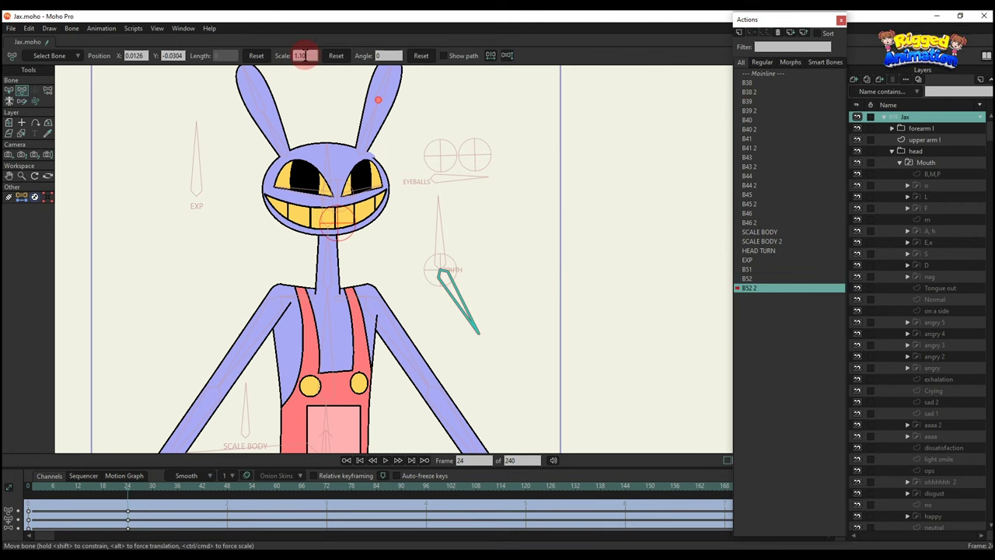
{"action": "left_click", "coordinate": [766, 73]}
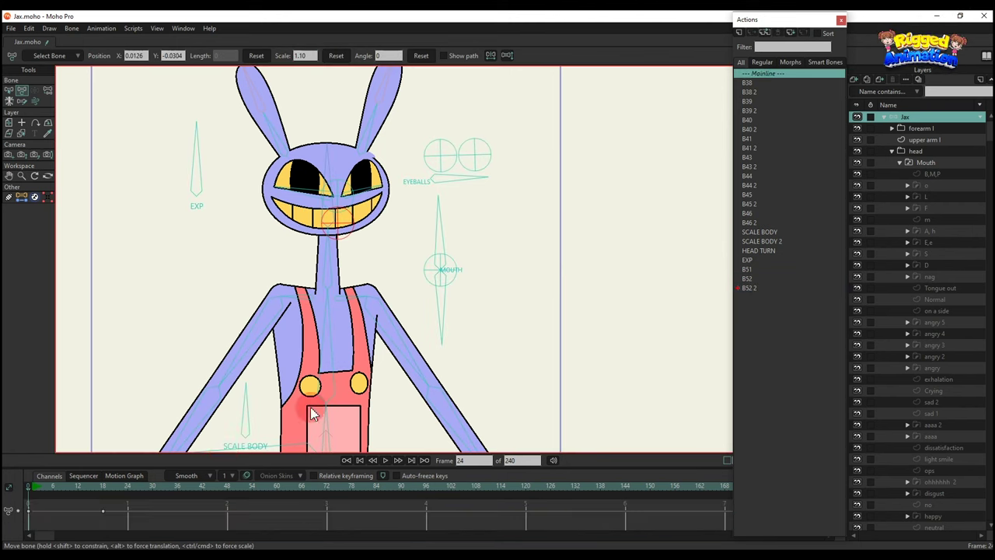
{"action": "left_click", "coordinate": [49, 488]}
{"action": "left_click_drag", "start_coordinate": [444, 309], "coordinate": [478, 317]}
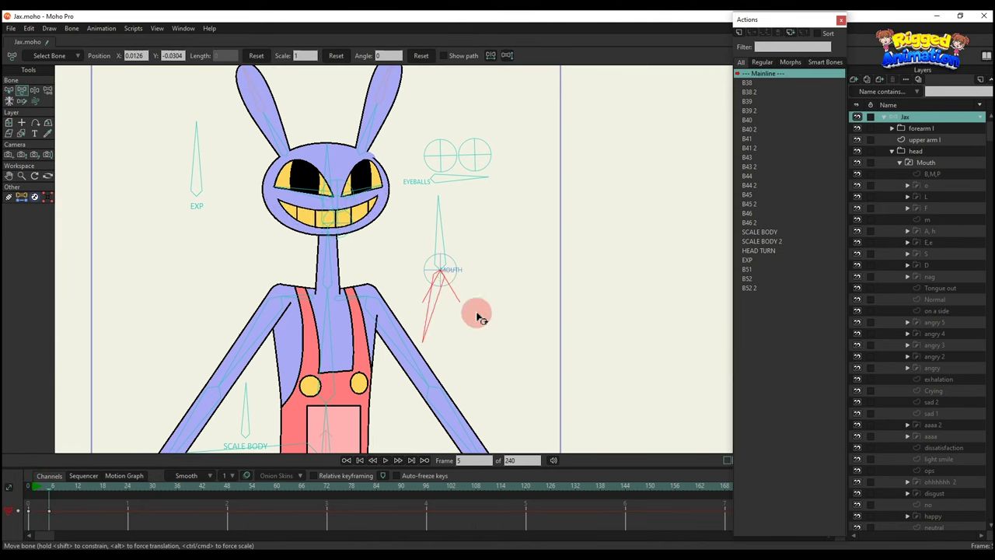
Add a round bone outside the character's left-side hand with one child bone pointing up and another pointing down
{"action": "key", "text": "a"}
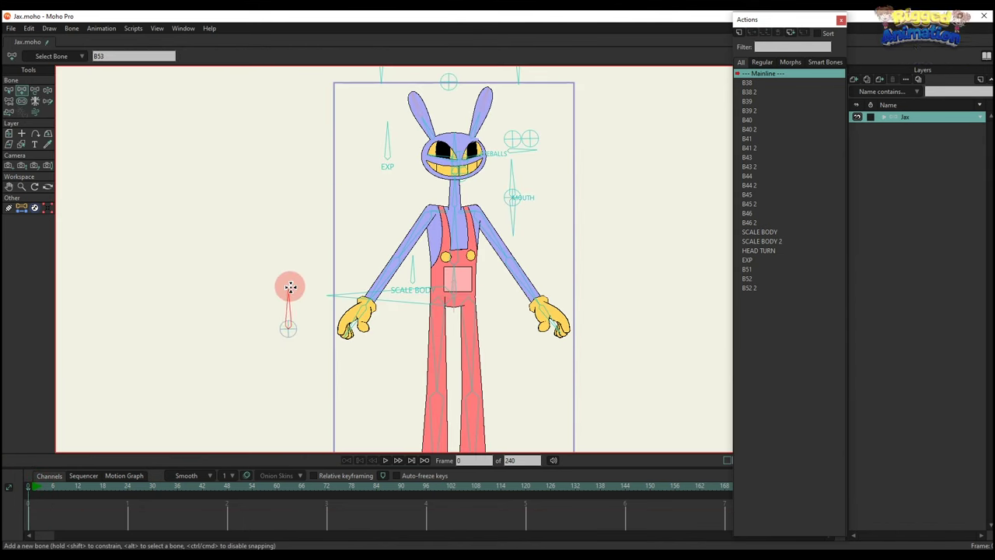
{"action": "left_click_drag", "start_coordinate": [290, 287], "coordinate": [289, 288]}
{"action": "key", "text": "b"}
{"action": "left_click", "coordinate": [298, 334]}
{"action": "key", "text": "a"}
{"action": "left_click_drag", "start_coordinate": [288, 329], "coordinate": [290, 362]}
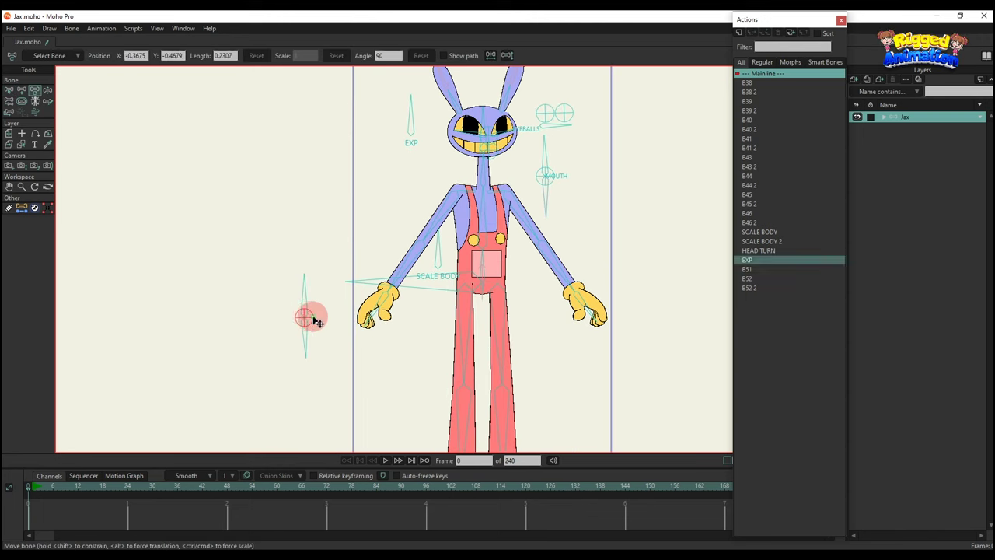
Name the new round bone HAND L and show its label
{"action": "left_click", "coordinate": [306, 317]}
{"action": "type", "text": "b"}
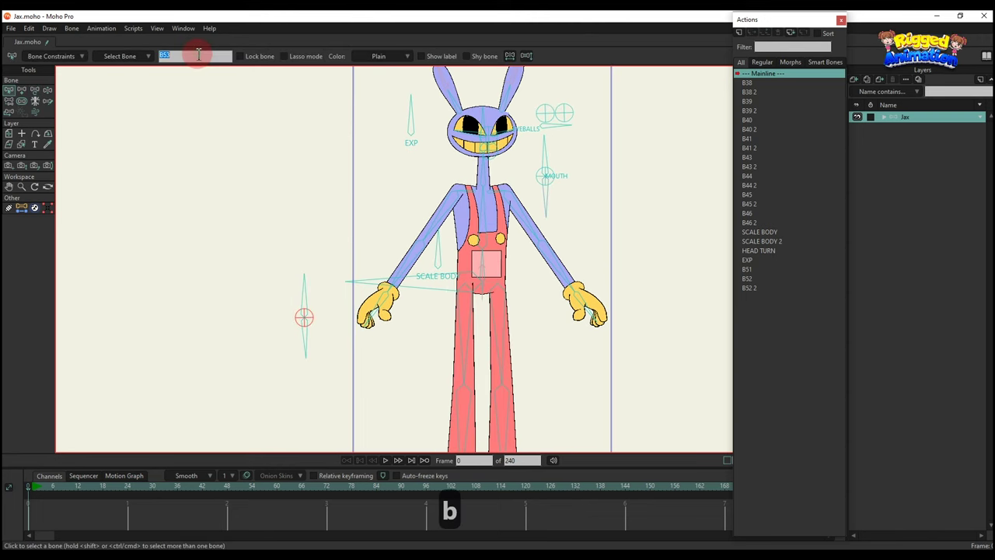
{"action": "type", "text": "HAND L"}
{"action": "key", "text": "Return"}
{"action": "left_click", "coordinate": [421, 60]}
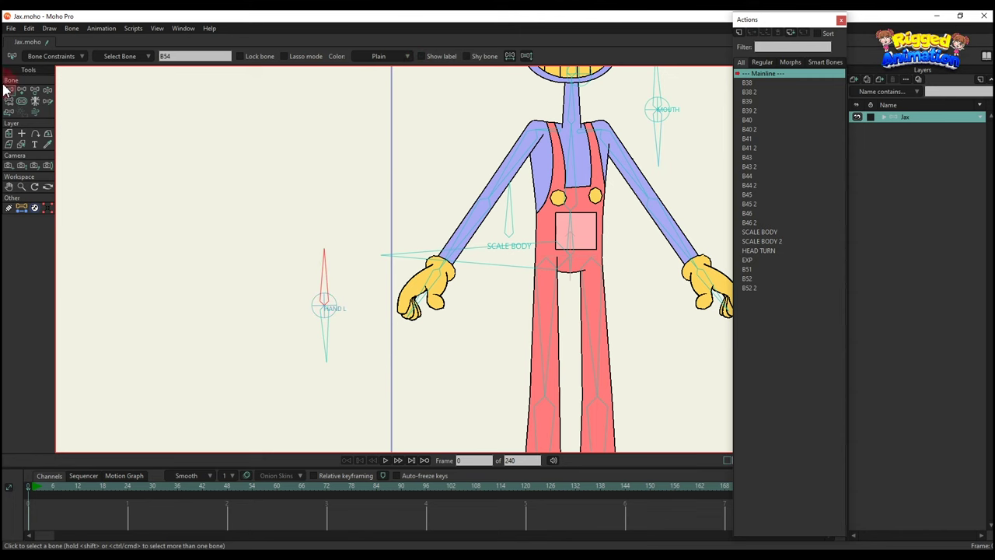
Constrain the upper child bone of HAND L to 0–70 degrees and limit the lower child bone's angle with a minimum of 0
{"action": "left_click", "coordinate": [45, 61]}
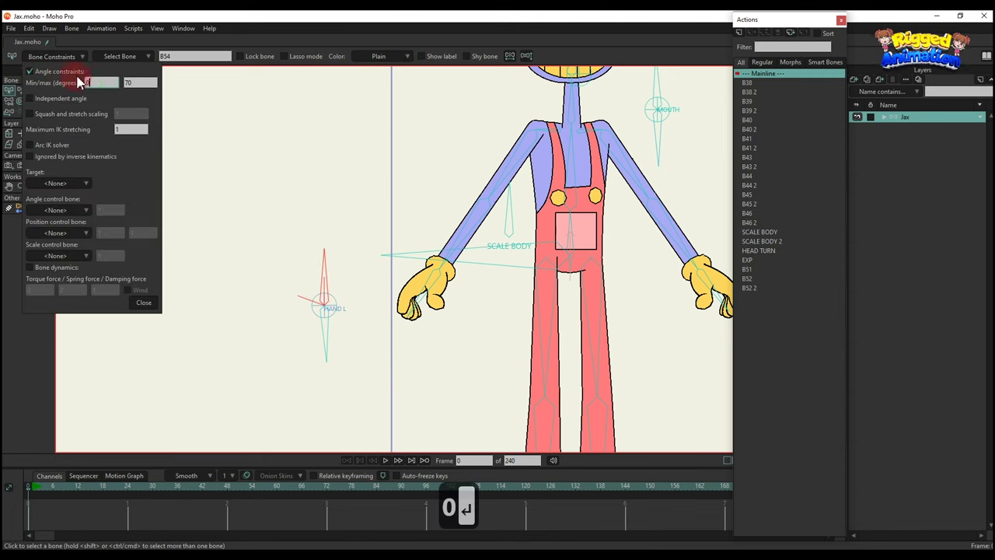
{"action": "left_click", "coordinate": [148, 268]}
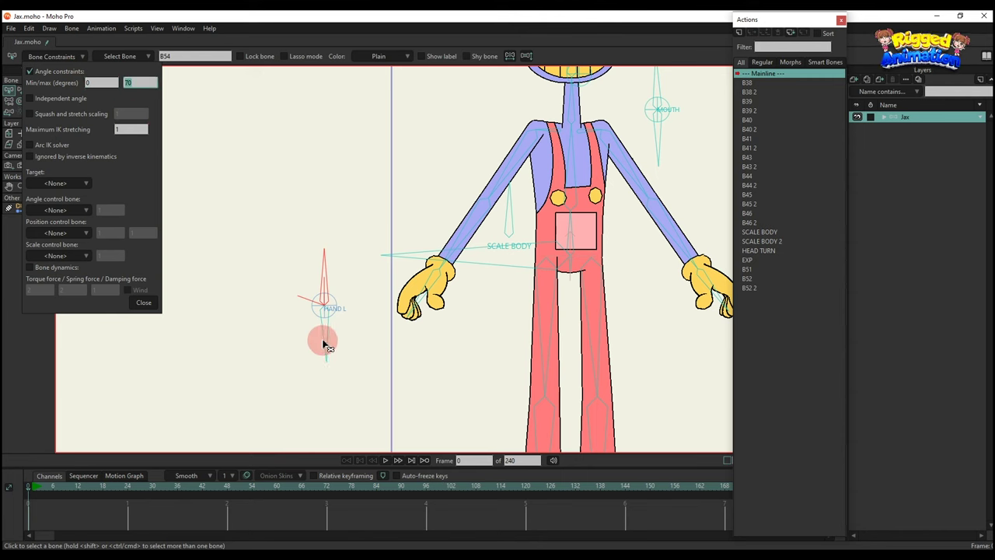
{"action": "left_click", "coordinate": [28, 72]}
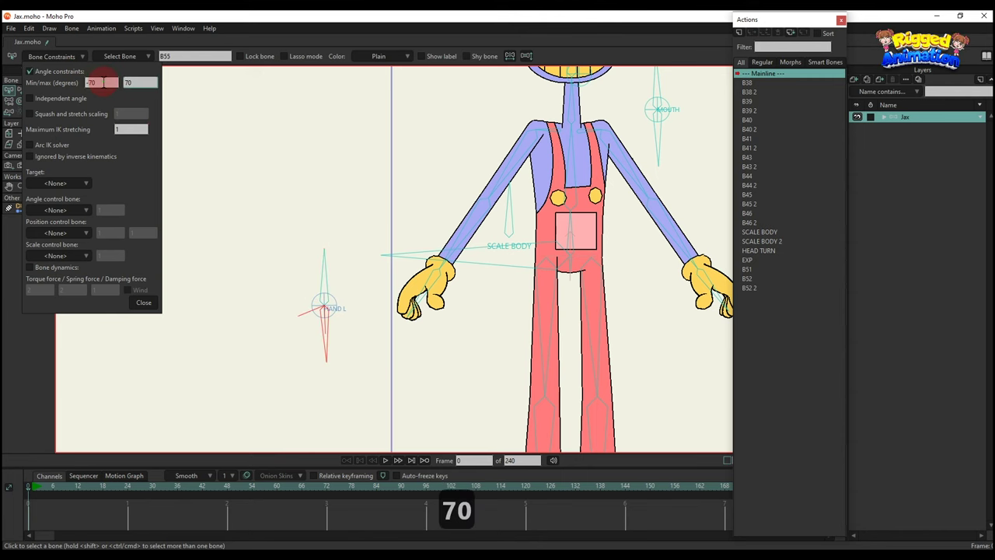
{"action": "left_click_drag", "start_coordinate": [109, 83], "coordinate": [52, 81]}
{"action": "left_click_drag", "start_coordinate": [140, 82], "coordinate": [108, 81]}
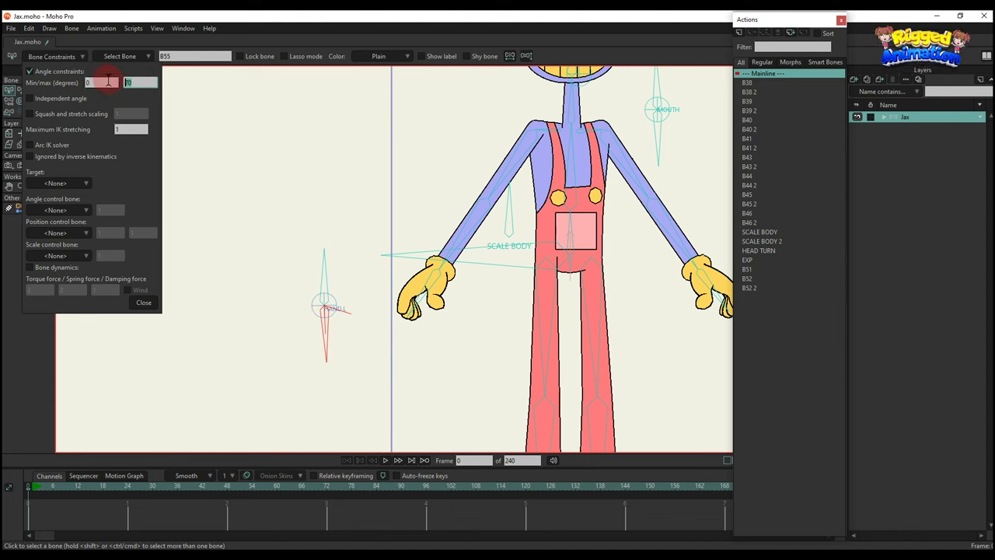
{"action": "left_click", "coordinate": [143, 304]}
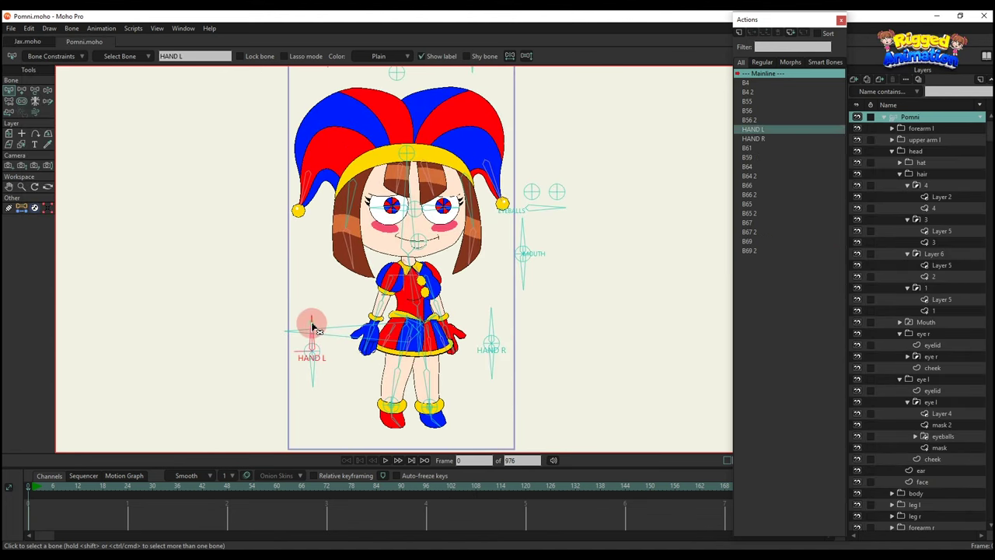
In Pomni.moho, copy the BABY HAND switch keyframes of the forearm l group from the HAND L action and return to the mainline
{"action": "double_click", "coordinate": [753, 130]}
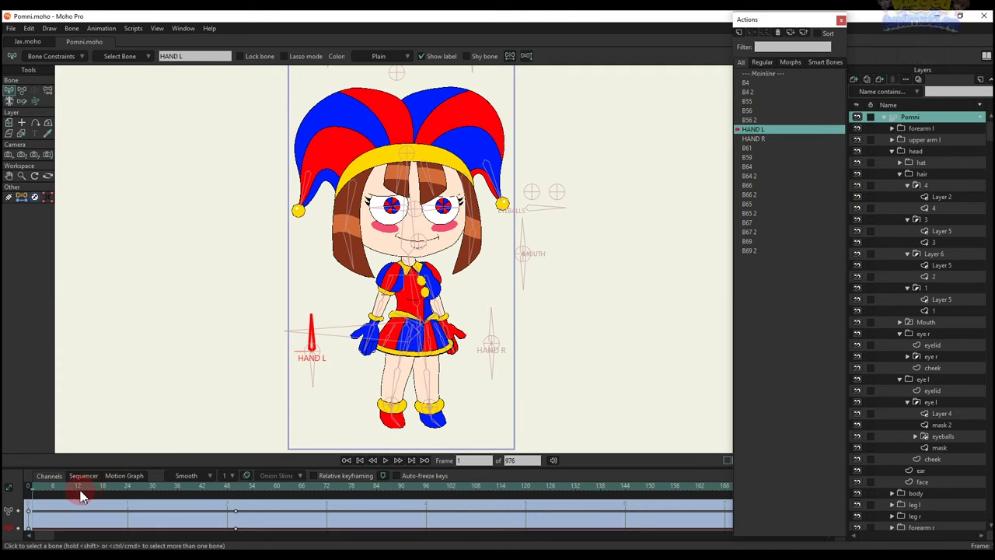
{"action": "left_click_drag", "start_coordinate": [80, 489], "coordinate": [10, 498]}
{"action": "left_click", "coordinate": [892, 151]}
{"action": "left_click", "coordinate": [892, 128]}
{"action": "left_click", "coordinate": [930, 141]}
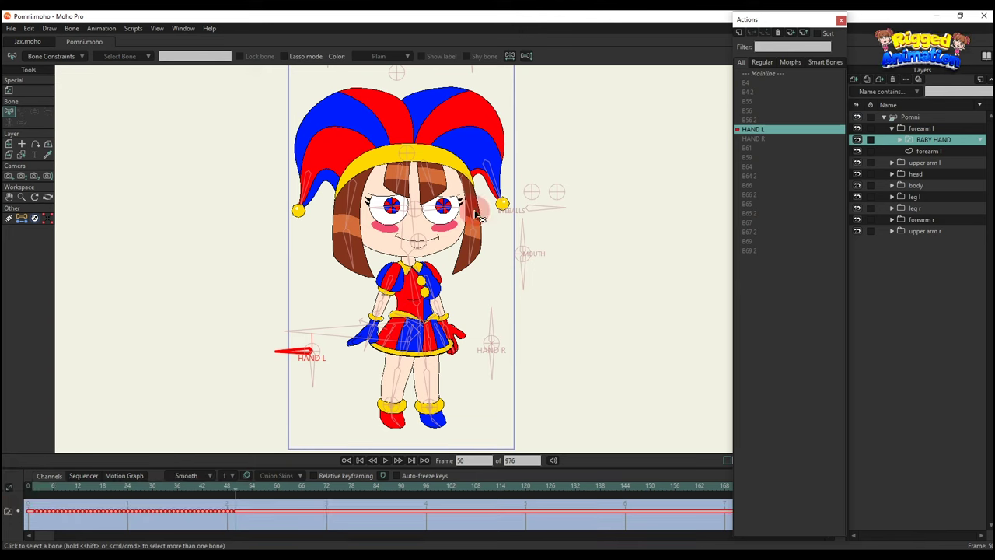
{"action": "key", "text": "ctrl+c"}
{"action": "double_click", "coordinate": [762, 73]}
{"action": "left_click", "coordinate": [905, 116]}
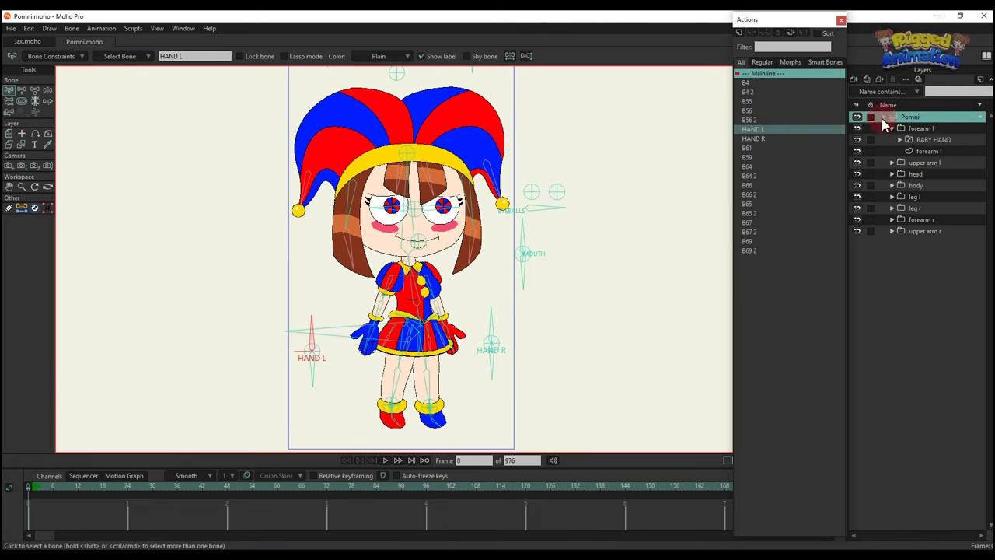
Switch back to Jax.moho, create action B54 for the upper HAND L bone and rotate the bone fully outward at frame 50
{"action": "left_click", "coordinate": [27, 41]}
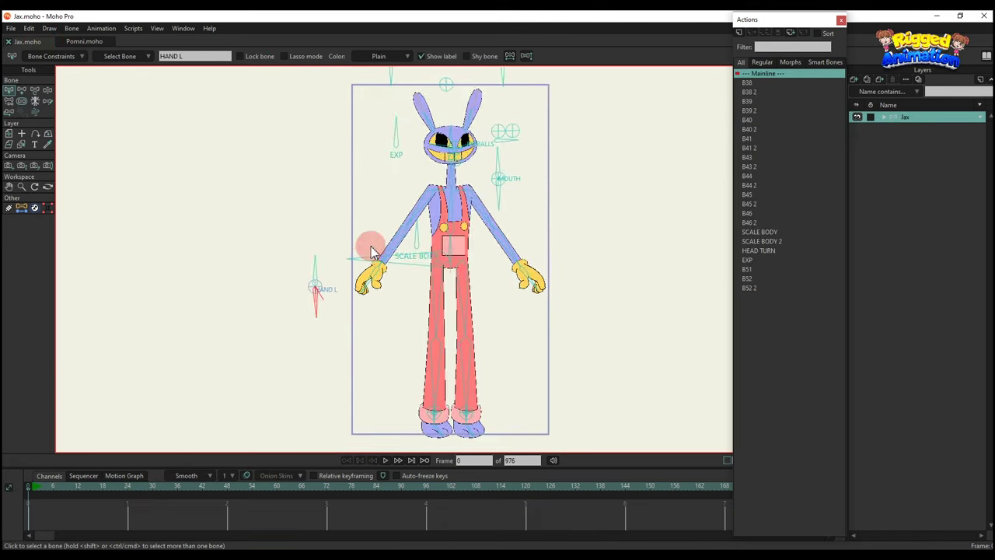
{"action": "left_click", "coordinate": [252, 286]}
{"action": "key", "text": "t"}
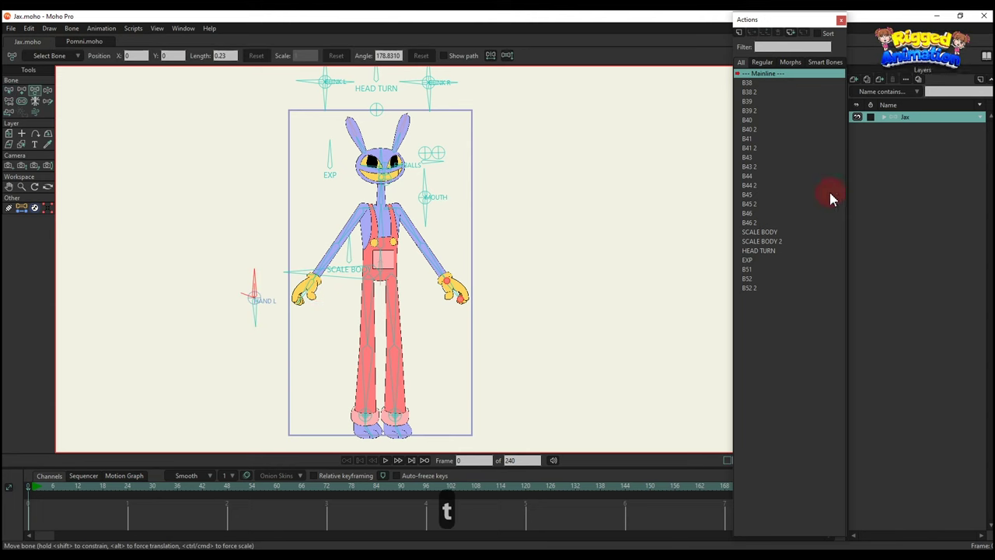
{"action": "left_click", "coordinate": [739, 32]}
{"action": "left_click", "coordinate": [502, 324]}
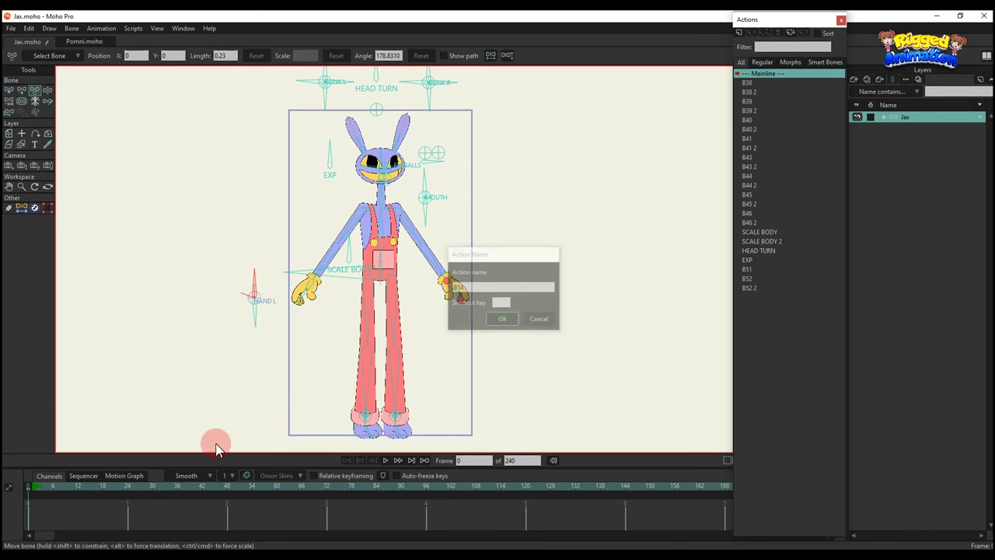
{"action": "left_click", "coordinate": [236, 493]}
{"action": "key", "text": "t"}
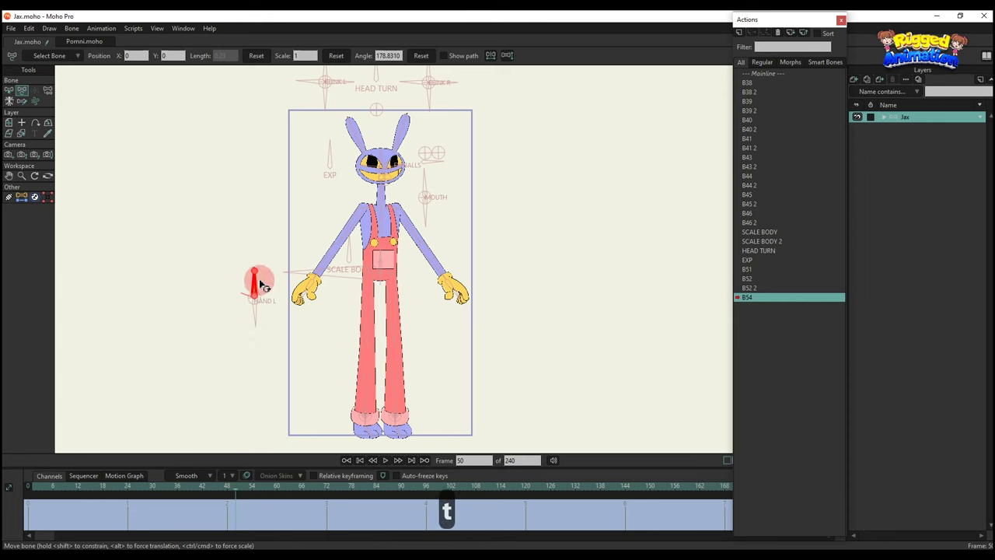
{"action": "left_click_drag", "start_coordinate": [258, 281], "coordinate": [254, 356]}
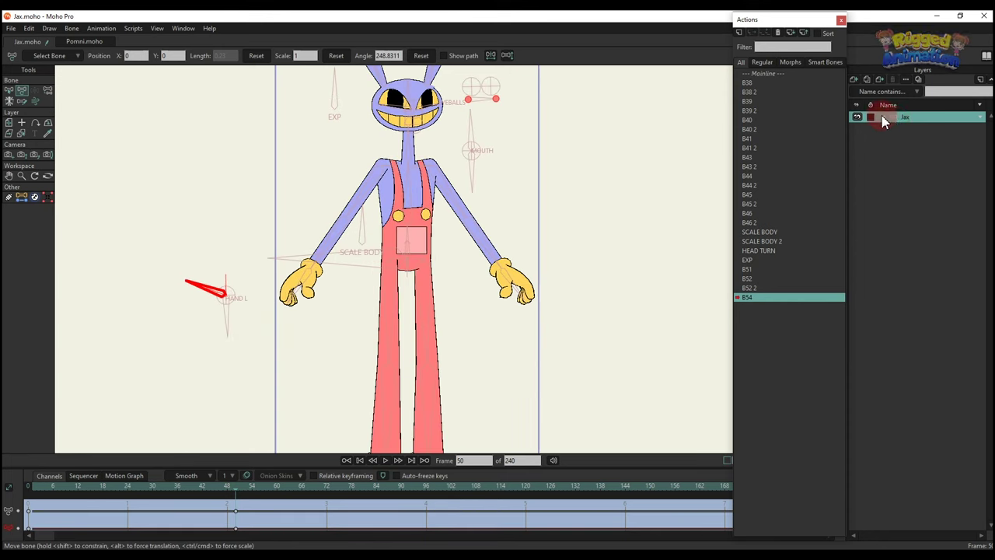
Paste the copied switch keyframes into the hand layer of the forearm l group in action B54
{"action": "left_click", "coordinate": [883, 117]}
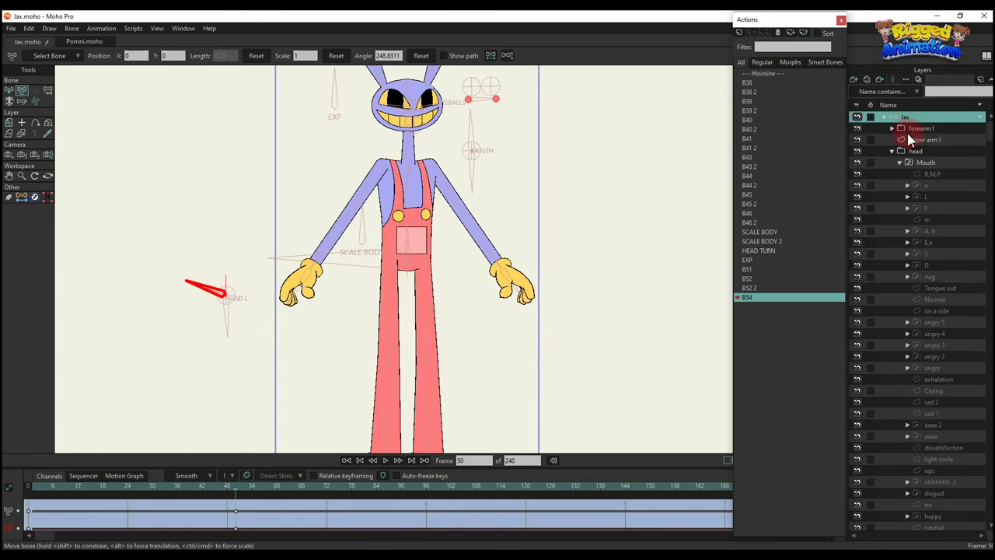
{"action": "left_click", "coordinate": [891, 128]}
{"action": "left_click", "coordinate": [924, 139]}
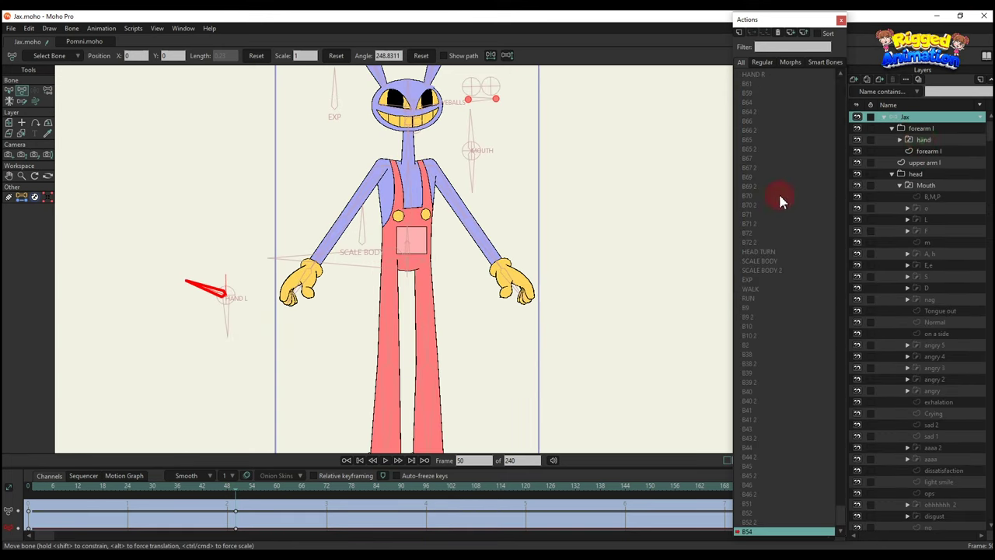
{"action": "left_click_drag", "start_coordinate": [42, 494], "coordinate": [376, 487]}
{"action": "key", "text": "ctrl+v"}
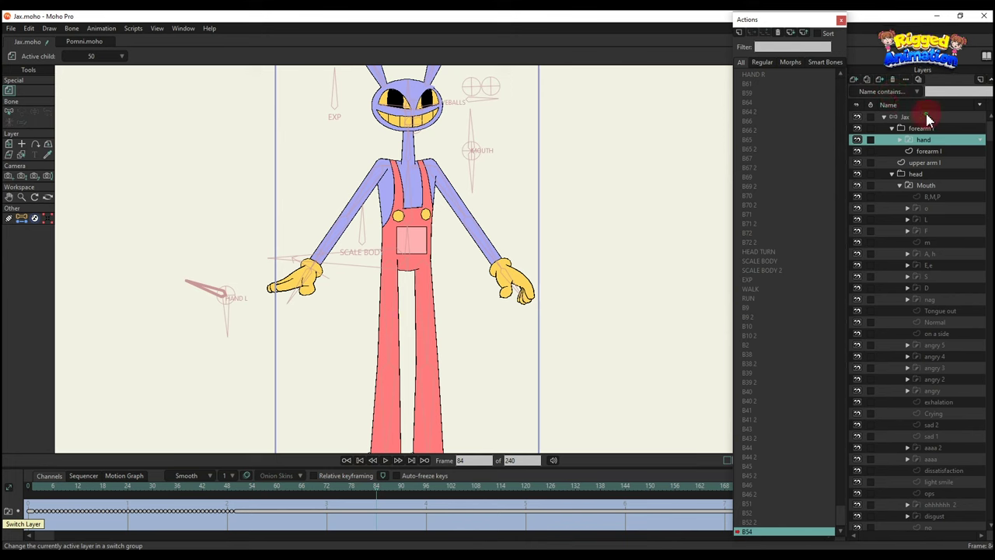
Return to the mainline and pose the arm next to HAND L across the body at frame 3
{"action": "left_click", "coordinate": [928, 118]}
{"action": "double_click", "coordinate": [765, 73]}
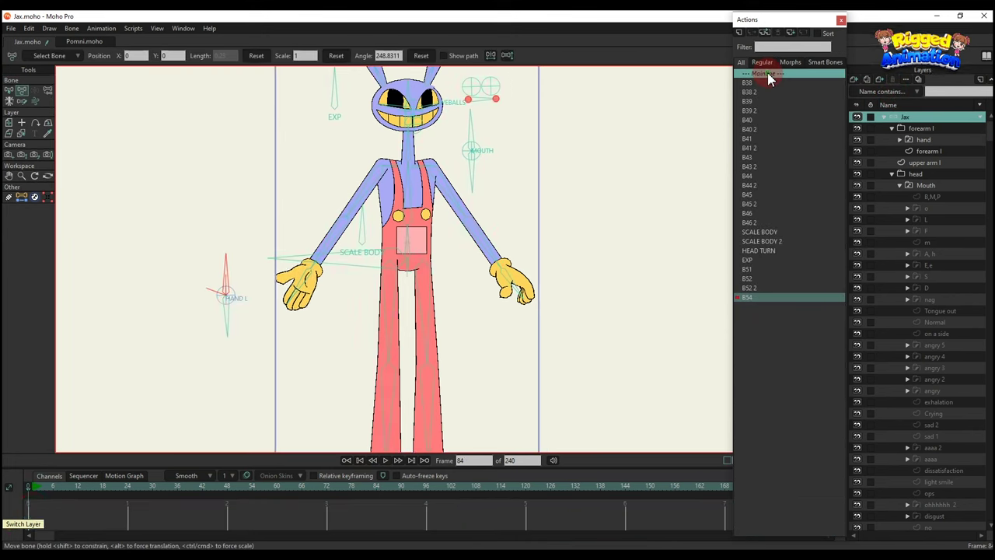
{"action": "left_click", "coordinate": [40, 489]}
{"action": "left_click_drag", "start_coordinate": [333, 244], "coordinate": [412, 238]}
Select the lower HAND L bone, enable animated layer order for the Jax layer and save the project
{"action": "left_click", "coordinate": [241, 316]}
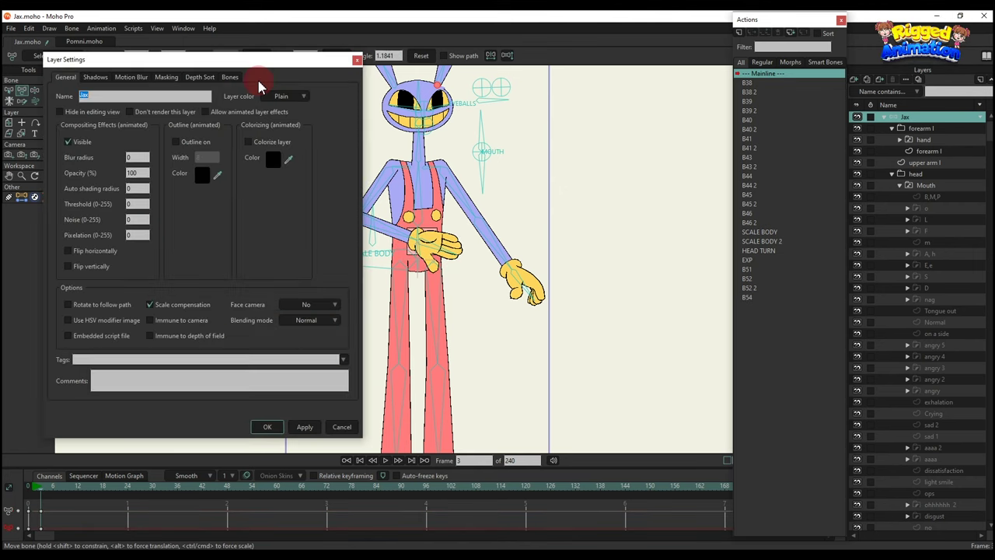
{"action": "left_click", "coordinate": [199, 77]}
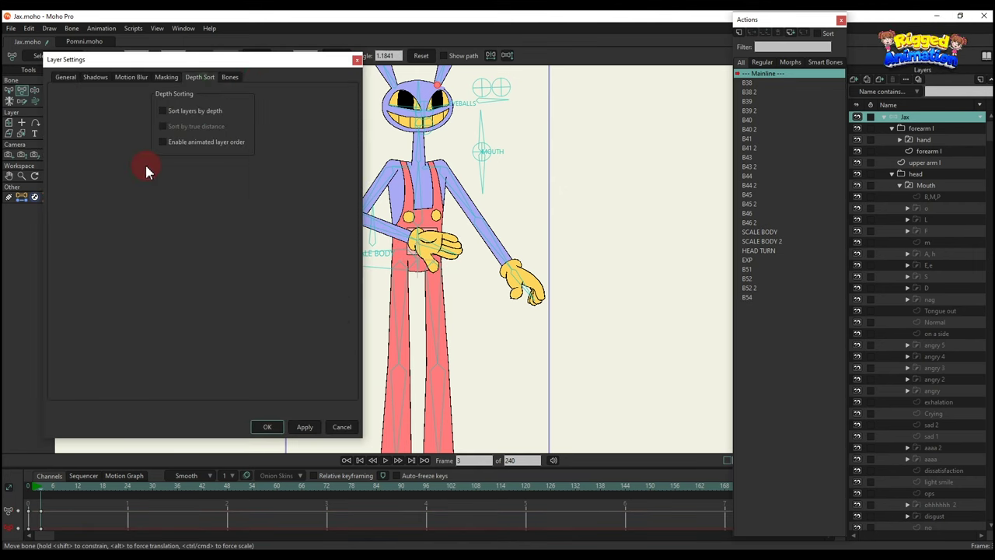
{"action": "left_click", "coordinate": [265, 427]}
{"action": "key", "text": "ctrl+s"}
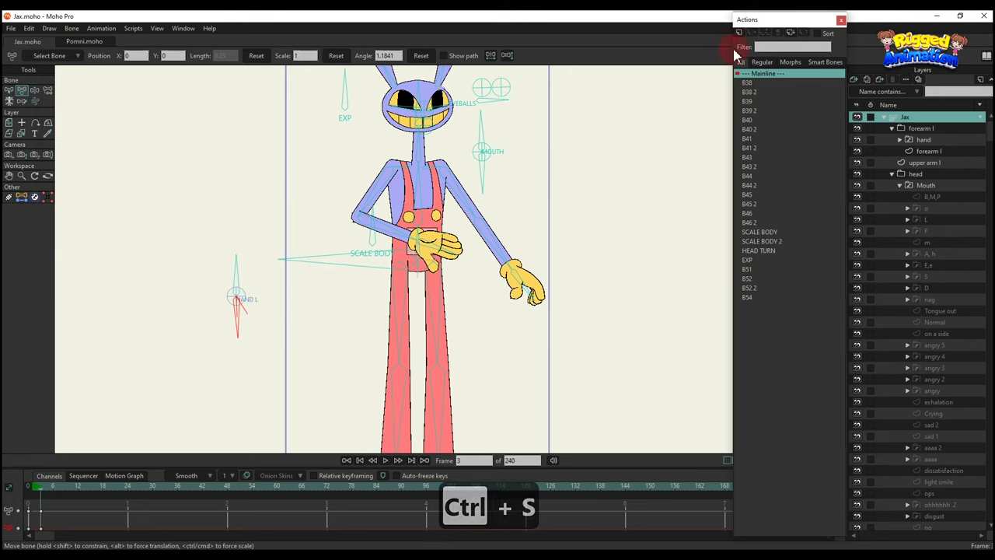
Create action B55 for the lower HAND L bone and rotate the bone fully toward the body at frame 24
{"action": "left_click", "coordinate": [735, 52]}
{"action": "left_click", "coordinate": [498, 317]}
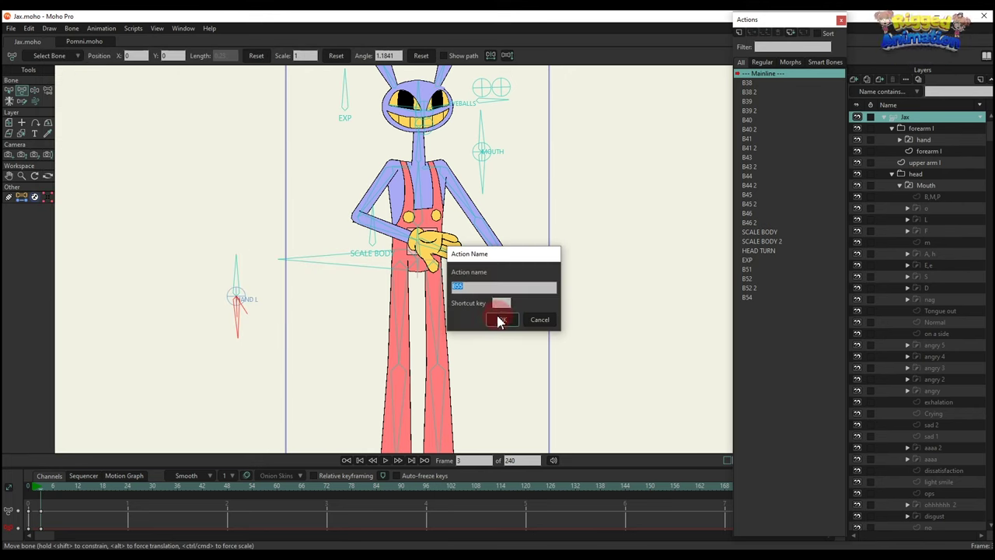
{"action": "left_click", "coordinate": [129, 495]}
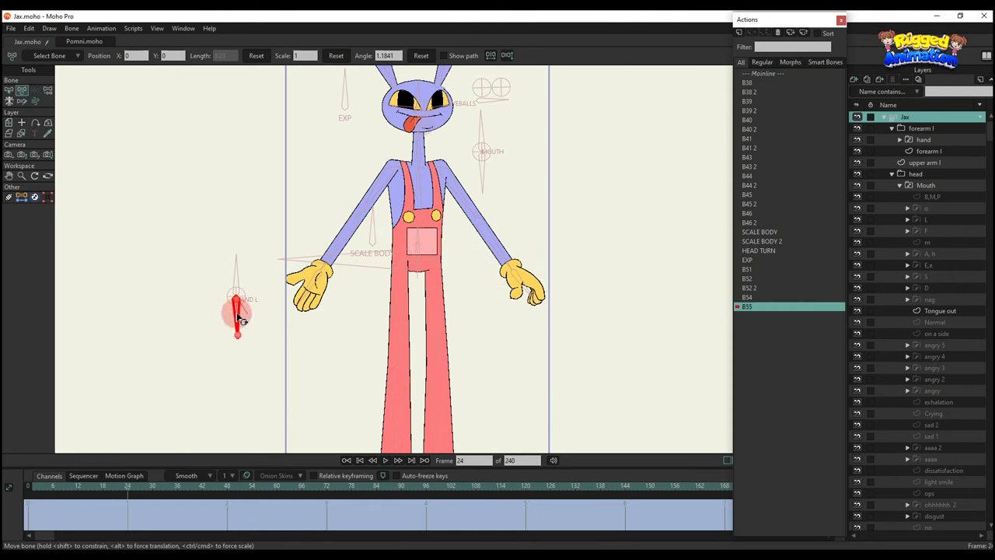
{"action": "left_click_drag", "start_coordinate": [240, 318], "coordinate": [255, 328]}
In action B55 at frame 24, move the forearm l group down the layer order to just above forearm r
{"action": "left_click", "coordinate": [892, 174]}
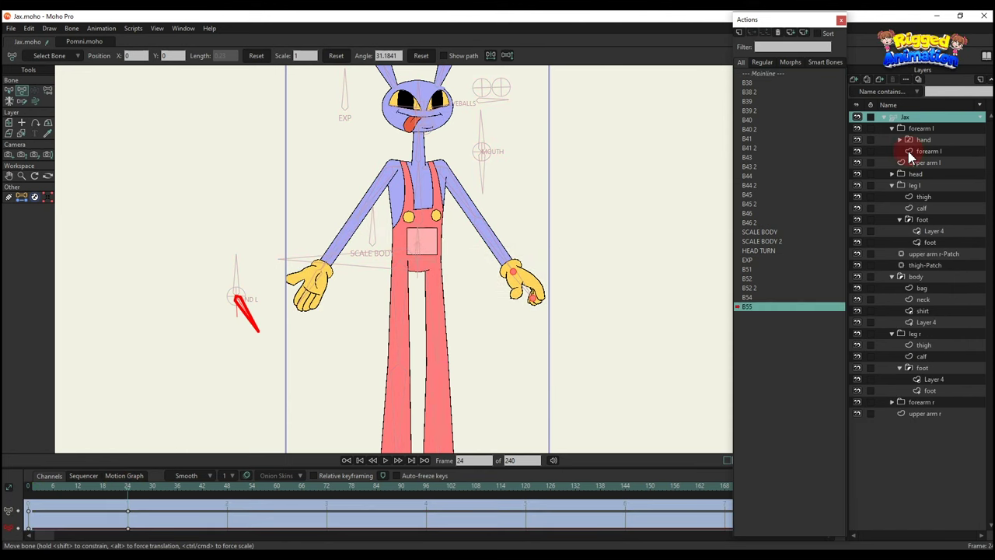
{"action": "left_click", "coordinate": [892, 128]}
{"action": "left_click", "coordinate": [861, 128]}
{"action": "left_click", "coordinate": [860, 128]}
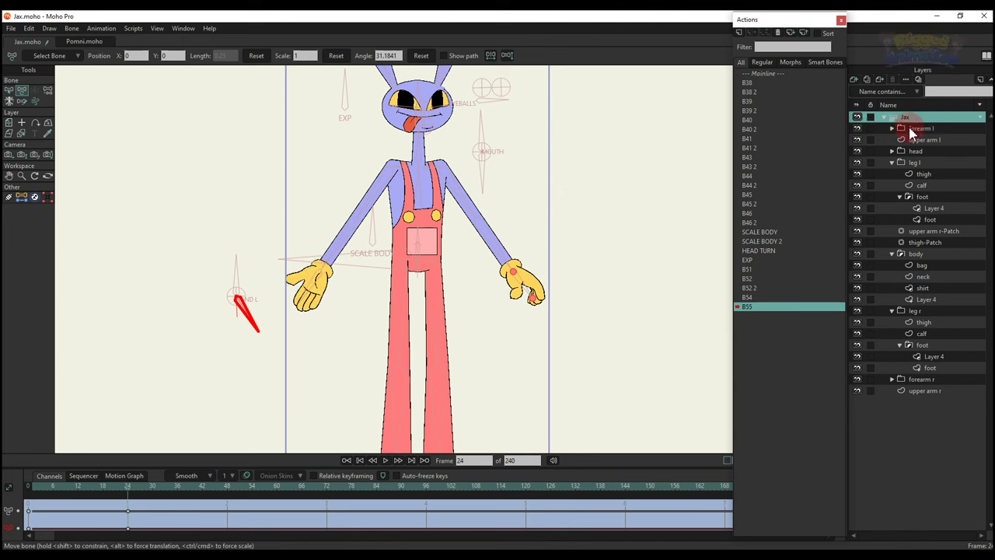
{"action": "left_click", "coordinate": [918, 129]}
{"action": "left_click", "coordinate": [919, 129]}
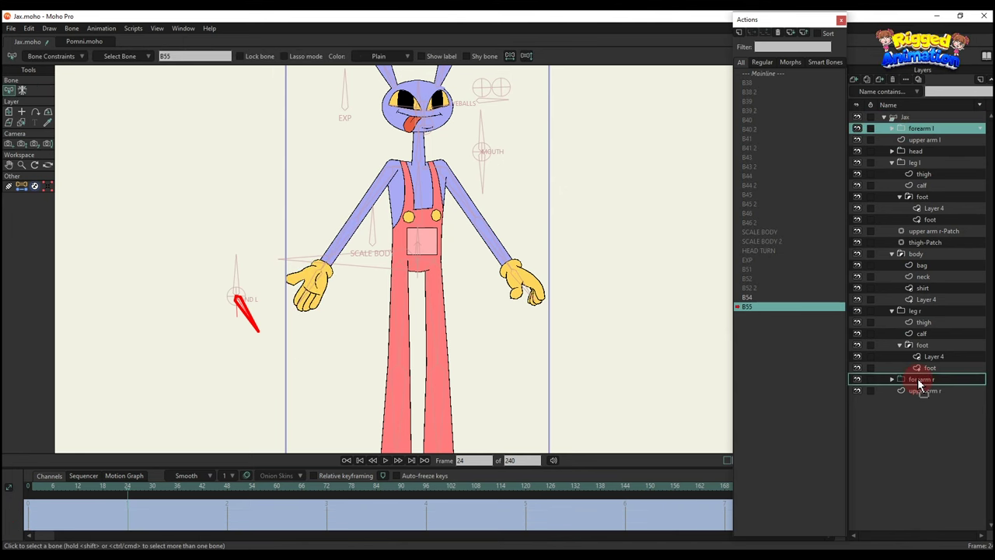
{"action": "left_click_drag", "start_coordinate": [917, 378], "coordinate": [918, 378]}
{"action": "left_click", "coordinate": [892, 300]}
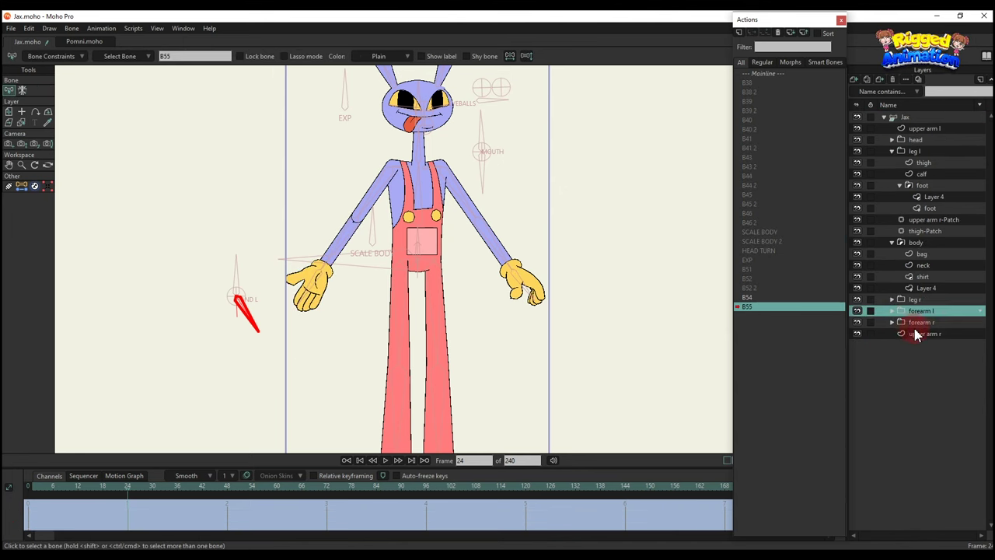
On the mainline, add a patch layer targeting forearm l and place it between the forearm l group and upper arm l
{"action": "scroll", "coordinate": [355, 210], "scroll_direction": "up", "scroll_amount": 5}
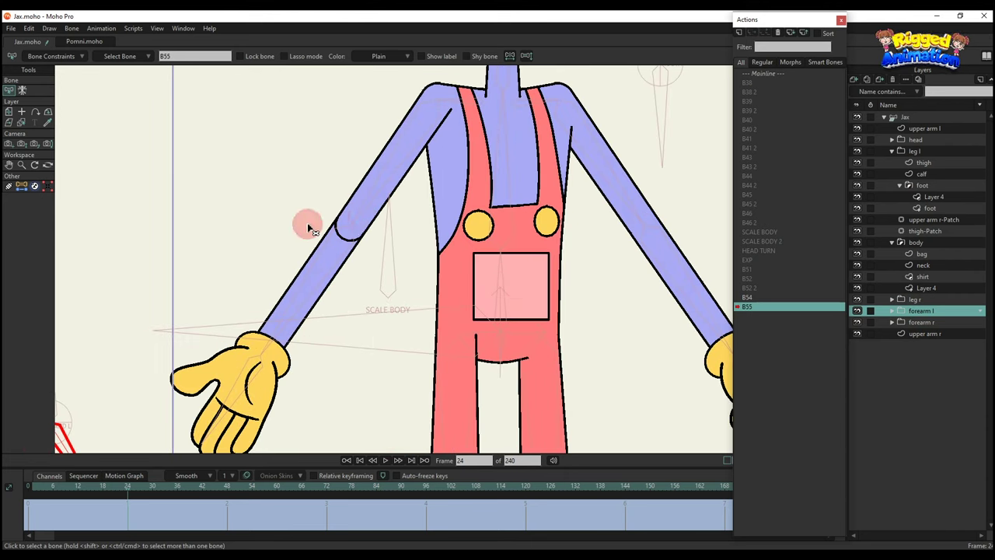
{"action": "left_click", "coordinate": [760, 76]}
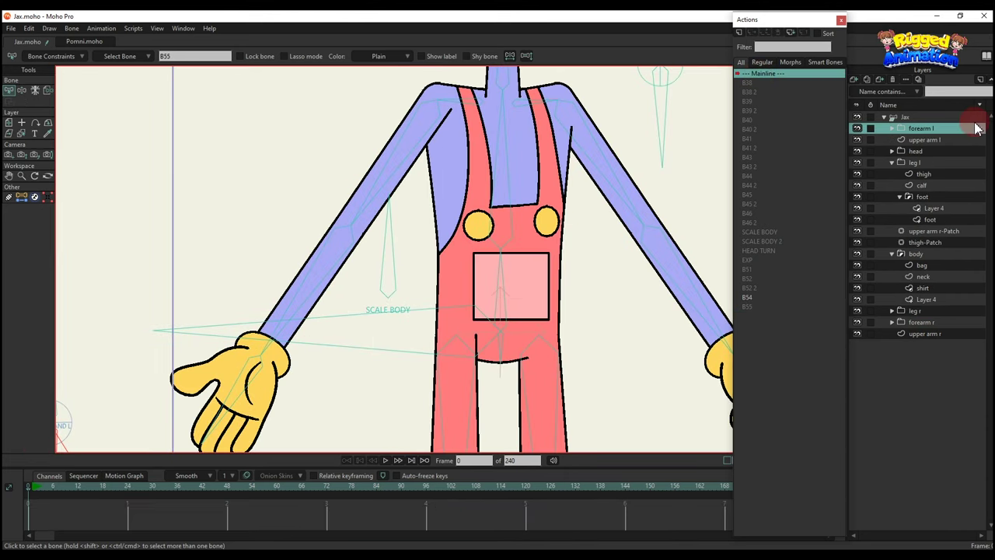
{"action": "left_click", "coordinate": [893, 129]}
{"action": "left_click", "coordinate": [924, 152]}
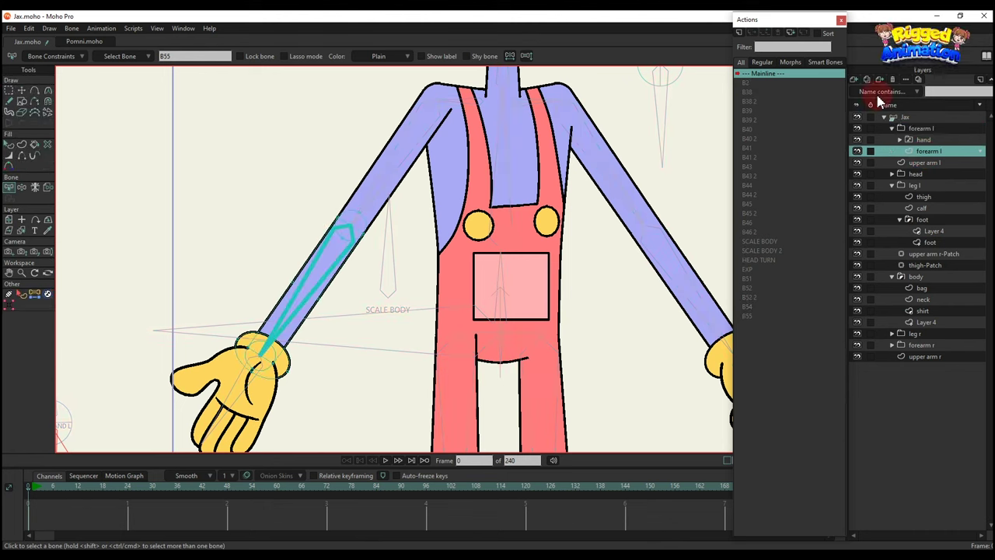
{"action": "left_click", "coordinate": [853, 81]}
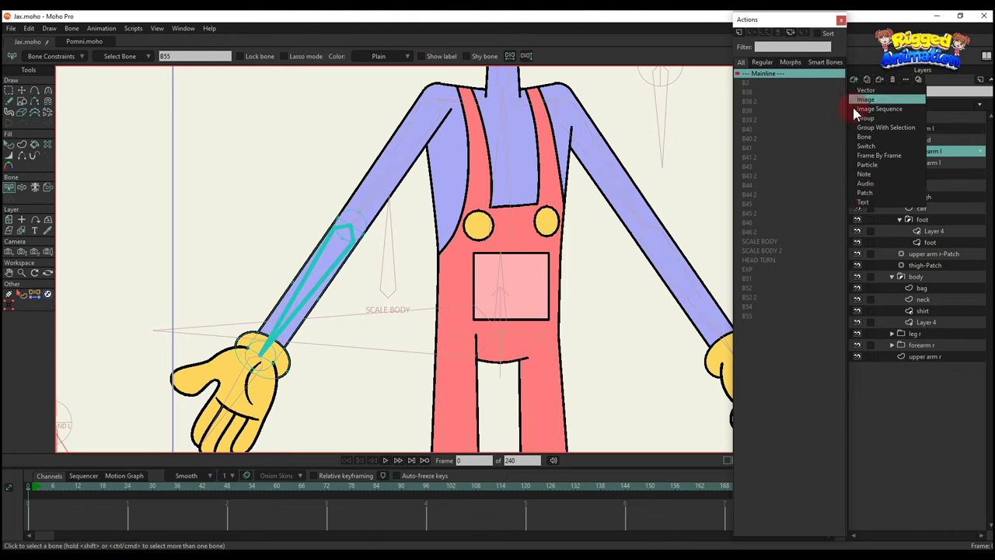
{"action": "left_click", "coordinate": [876, 190]}
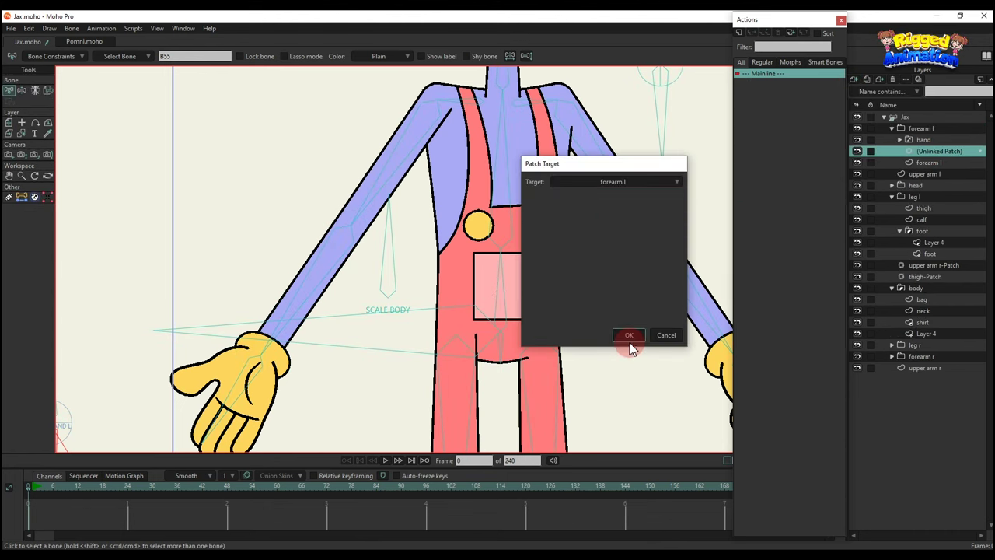
{"action": "left_click", "coordinate": [628, 340]}
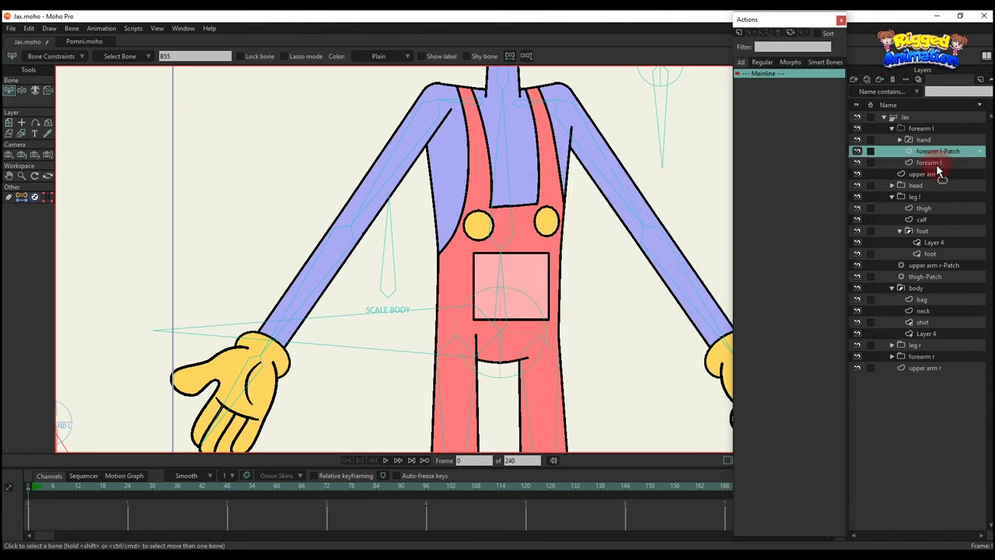
{"action": "left_click", "coordinate": [891, 131]}
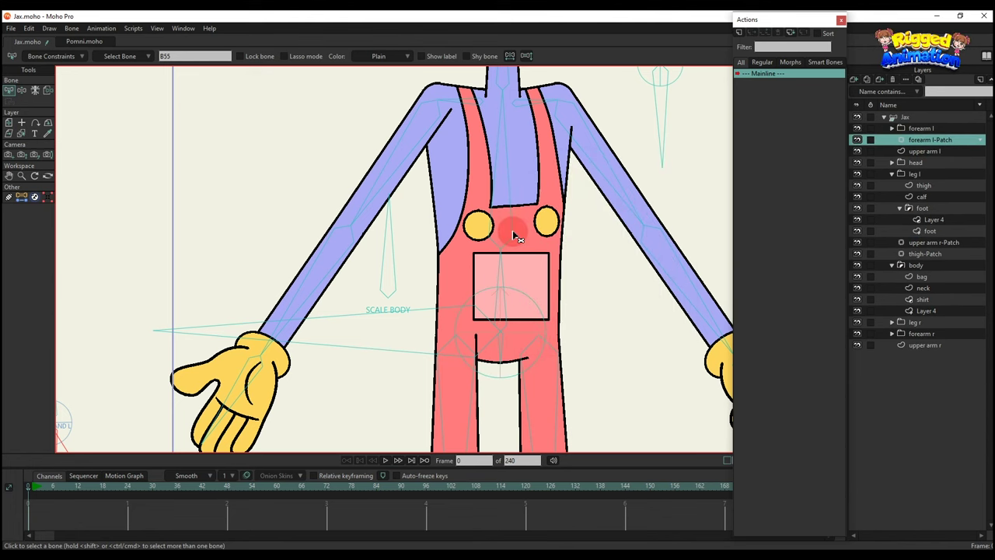
Centre the forearm l patch over the left elbow and scale it down to about 0.43
{"action": "scroll", "coordinate": [514, 232], "scroll_direction": "down", "scroll_amount": 3}
{"action": "scroll", "coordinate": [539, 295], "scroll_direction": "up", "scroll_amount": 2}
{"action": "key", "text": "m"}
{"action": "scroll", "coordinate": [373, 201], "scroll_direction": "up", "scroll_amount": 6}
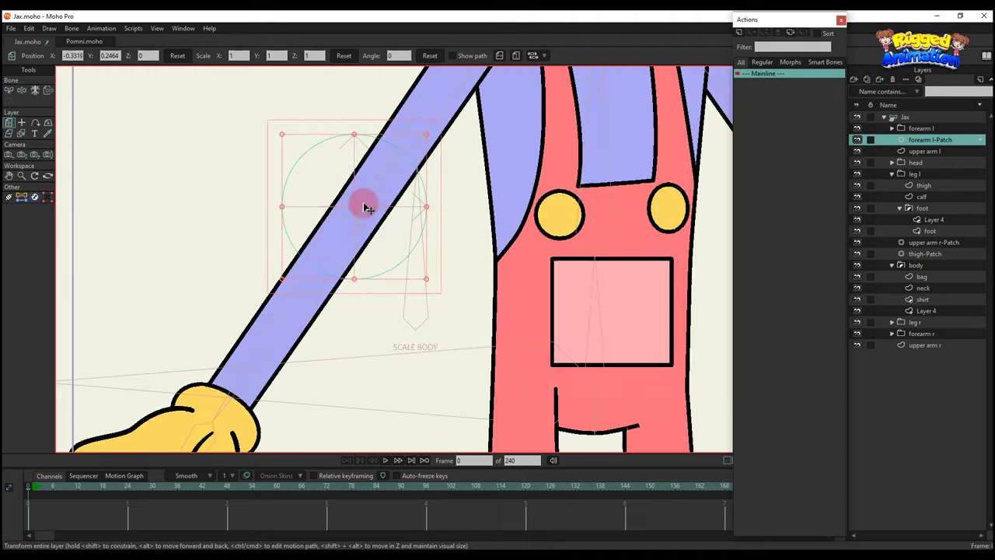
{"action": "left_click_drag", "start_coordinate": [361, 225], "coordinate": [362, 232]}
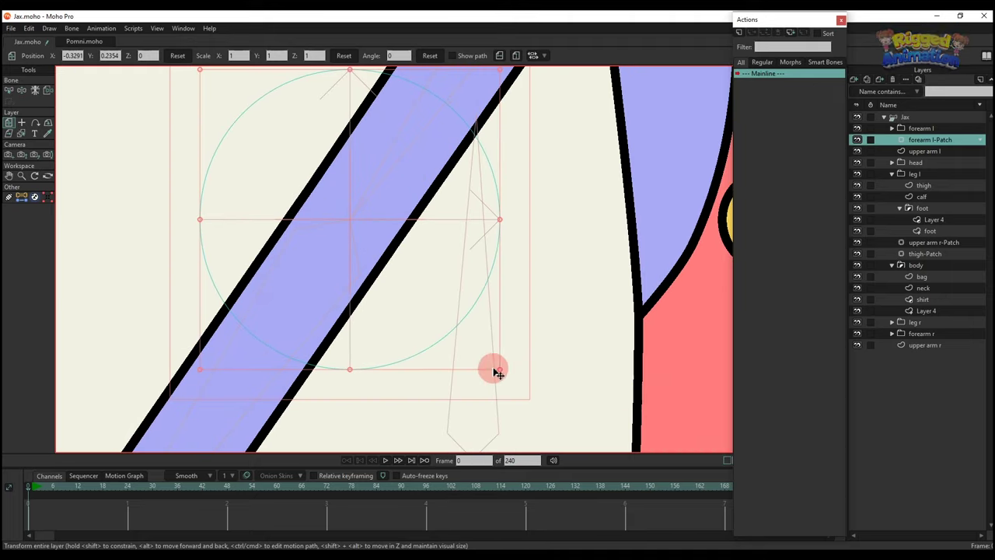
{"action": "left_click_drag", "start_coordinate": [502, 373], "coordinate": [394, 307]}
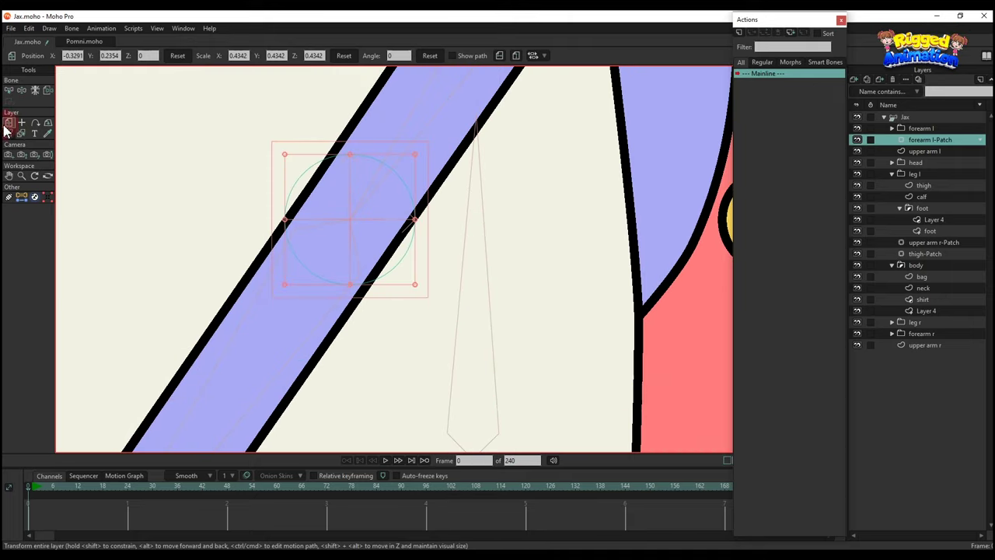
Bind the forearm l patch layer to the left upper arm bone
{"action": "left_click", "coordinate": [47, 90]}
{"action": "left_click", "coordinate": [391, 141]}
{"action": "left_click", "coordinate": [413, 133]}
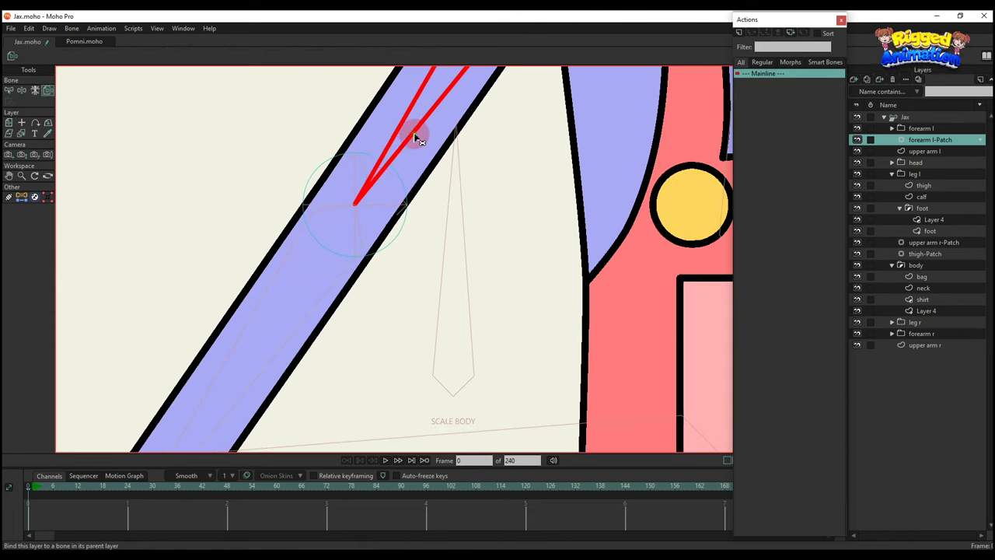
{"action": "scroll", "coordinate": [413, 143], "scroll_direction": "down", "scroll_amount": 4}
{"action": "left_click_drag", "start_coordinate": [420, 168], "coordinate": [413, 217]}
On the Jax layer at frame 3, bend the left arm across the body and rotate the lower HAND L bone to test layer order
{"action": "left_click", "coordinate": [916, 117]}
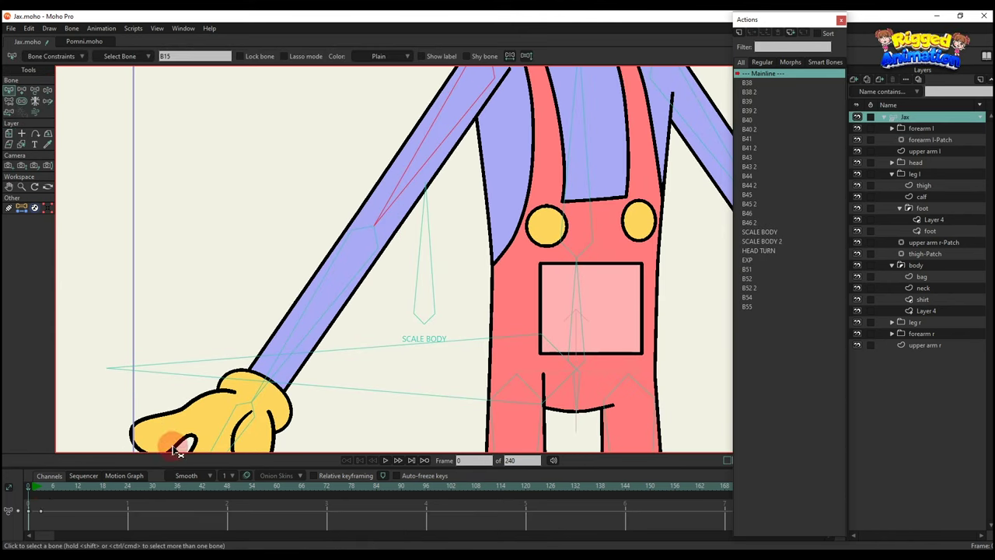
{"action": "left_click", "coordinate": [41, 487]}
{"action": "scroll", "coordinate": [349, 268], "scroll_direction": "down", "scroll_amount": 4}
{"action": "key", "text": "t"}
{"action": "mouse_move", "coordinate": [152, 406]}
{"action": "left_mouse_down"}
{"action": "mouse_move", "coordinate": [215, 378]}
{"action": "mouse_move", "coordinate": [158, 396]}
{"action": "left_mouse_up"}
{"action": "scroll", "coordinate": [216, 358], "scroll_direction": "down", "scroll_amount": 4}
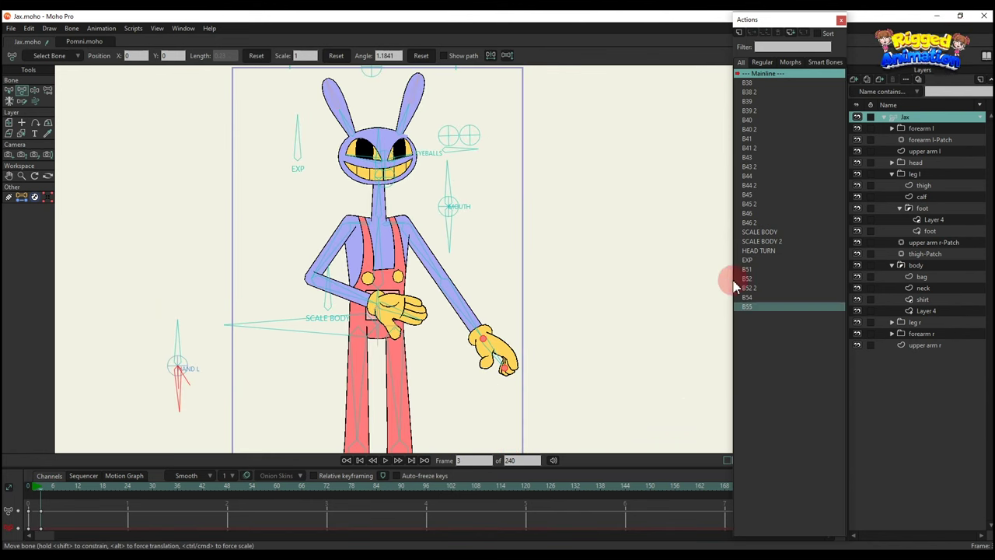
Delete the stray Mouth switch keyframes from action B55 and return to the mainline
{"action": "double_click", "coordinate": [748, 307]}
{"action": "left_click_drag", "start_coordinate": [48, 491], "coordinate": [127, 493]}
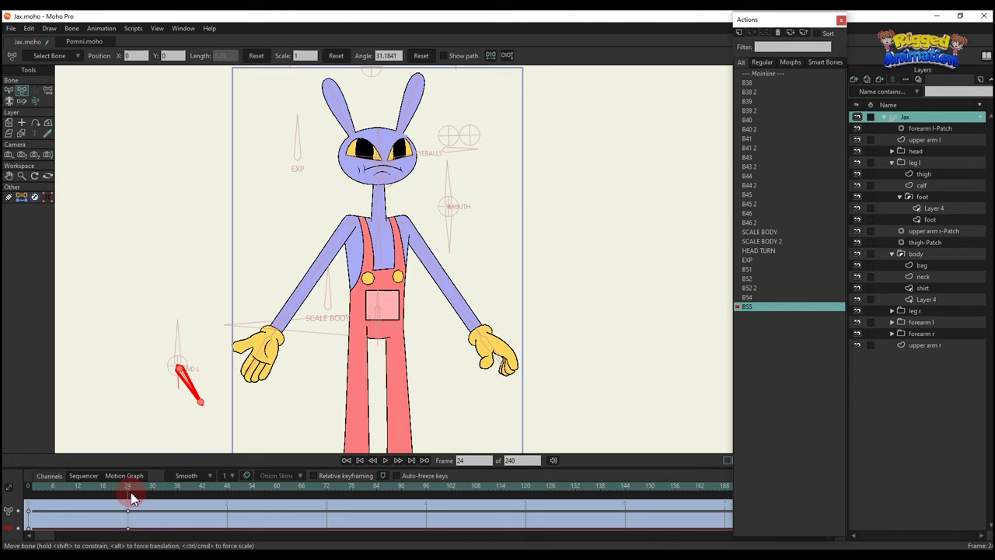
{"action": "left_click", "coordinate": [892, 152]}
{"action": "left_click", "coordinate": [932, 164]}
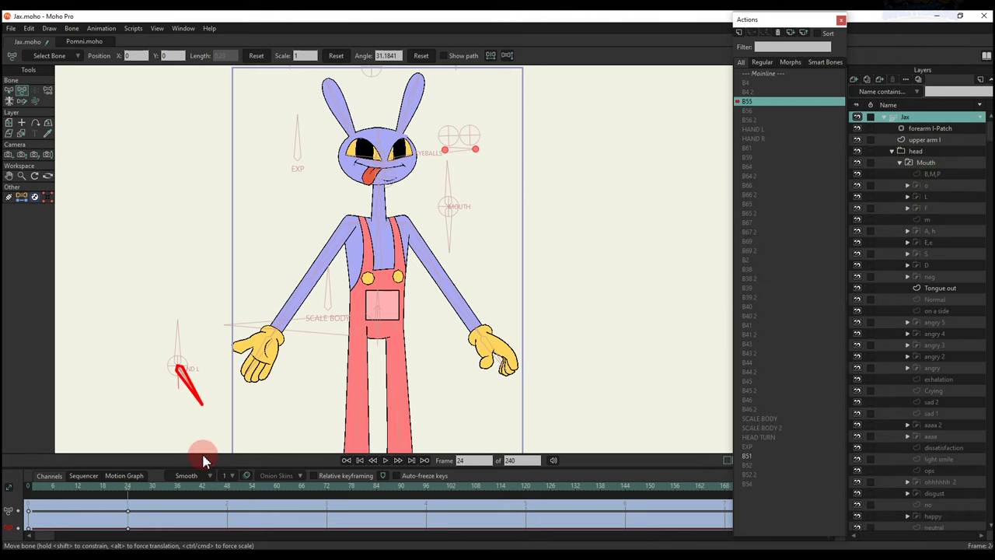
{"action": "left_click_drag", "start_coordinate": [196, 523], "coordinate": [10, 467]}
{"action": "key", "text": "BackSpace"}
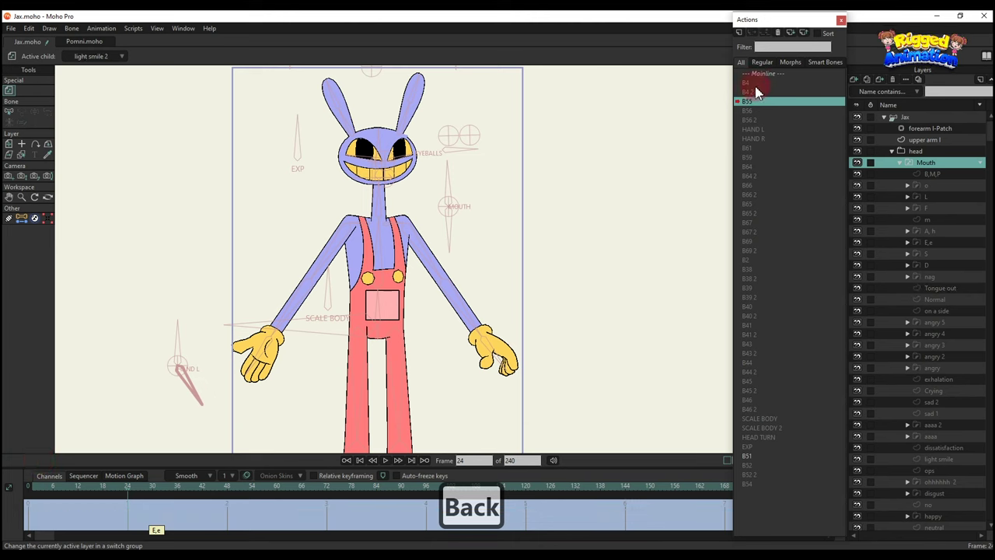
{"action": "double_click", "coordinate": [772, 74]}
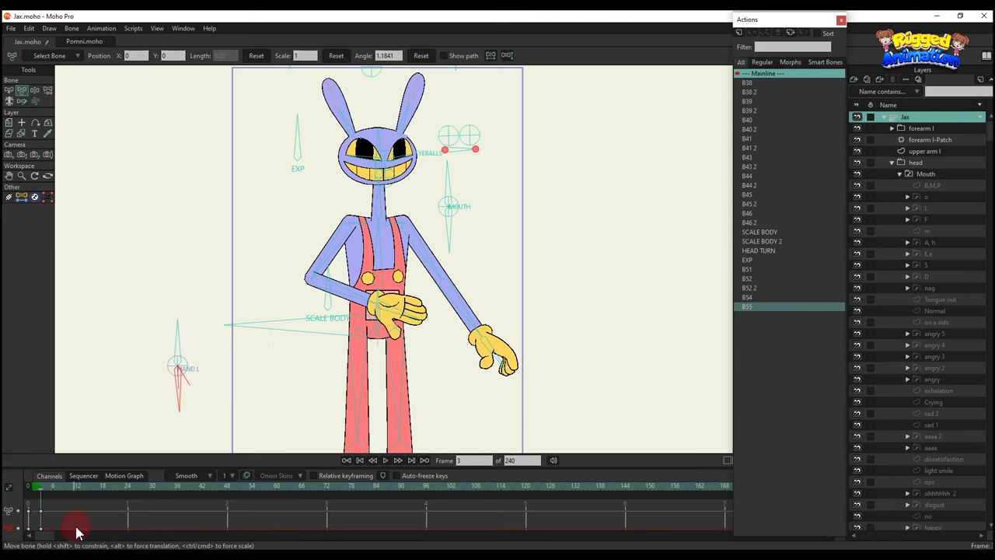
Clear the frame 3 test keys, and rotate the lower HAND L and left arm bones again to retest the arm's layer order
{"action": "left_click_drag", "start_coordinate": [74, 522], "coordinate": [9, 490]}
{"action": "key", "text": "BackSpace"}
{"action": "left_click_drag", "start_coordinate": [193, 384], "coordinate": [271, 296]}
{"action": "scroll", "coordinate": [216, 337], "scroll_direction": "up", "scroll_amount": 1}
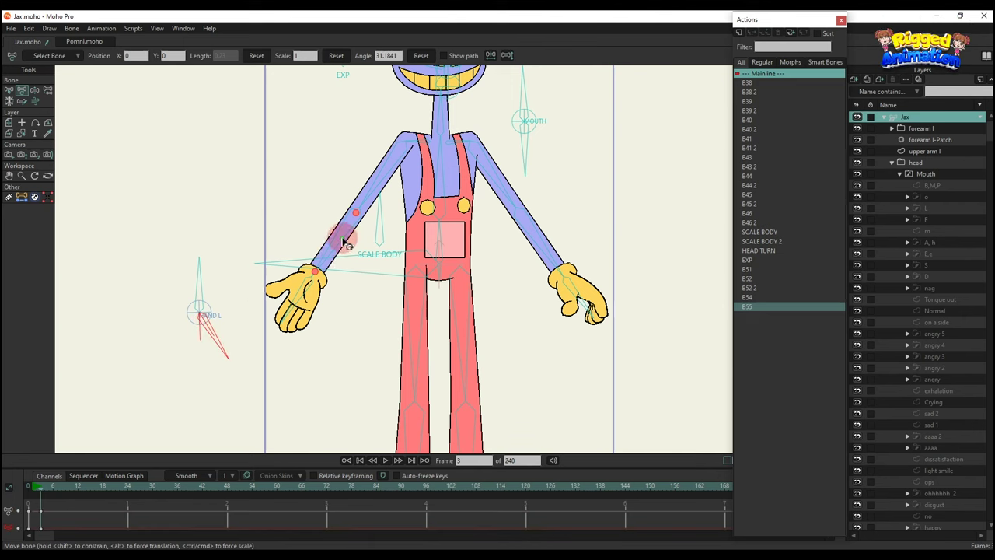
{"action": "left_click_drag", "start_coordinate": [345, 241], "coordinate": [404, 220]}
{"action": "left_click_drag", "start_coordinate": [215, 331], "coordinate": [320, 260]}
{"action": "left_click_drag", "start_coordinate": [372, 239], "coordinate": [392, 232]}
{"action": "left_click_drag", "start_coordinate": [220, 342], "coordinate": [311, 292]}
Delete the remaining test pose keyframes from the mainline
{"action": "left_click_drag", "start_coordinate": [60, 513], "coordinate": [27, 498]}
{"action": "key", "text": "BackSpace"}
{"action": "scroll", "coordinate": [184, 325], "scroll_direction": "down", "scroll_amount": 1}
{"action": "left_click_drag", "start_coordinate": [195, 293], "coordinate": [139, 363]}
{"action": "left_click_drag", "start_coordinate": [75, 526], "coordinate": [25, 498]}
{"action": "key", "text": "BackSpace"}
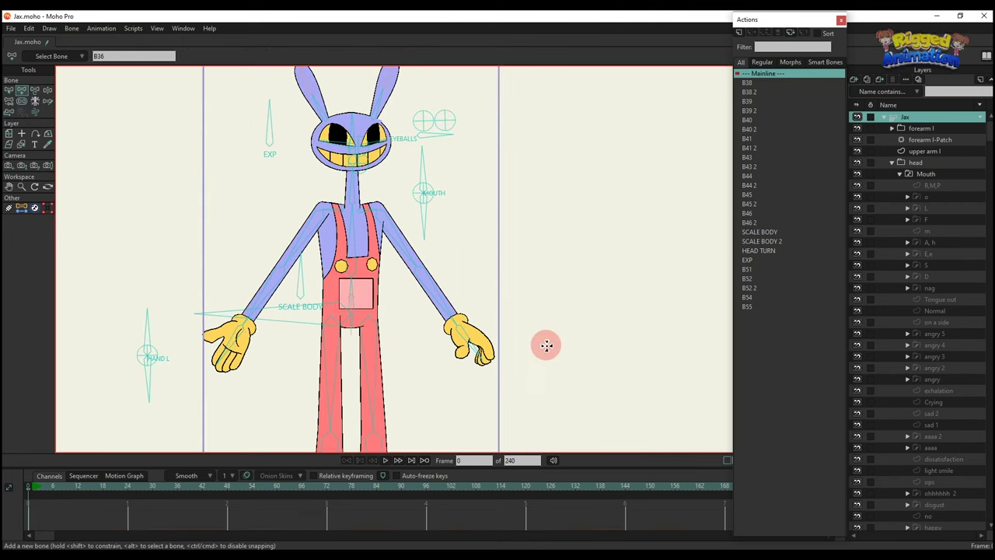
Add a pin bone beside the right hand with one bone extending upward and another downward from it
{"action": "left_click_drag", "start_coordinate": [545, 346], "coordinate": [542, 289]}
{"action": "key", "text": "b"}
{"action": "key", "text": "a"}
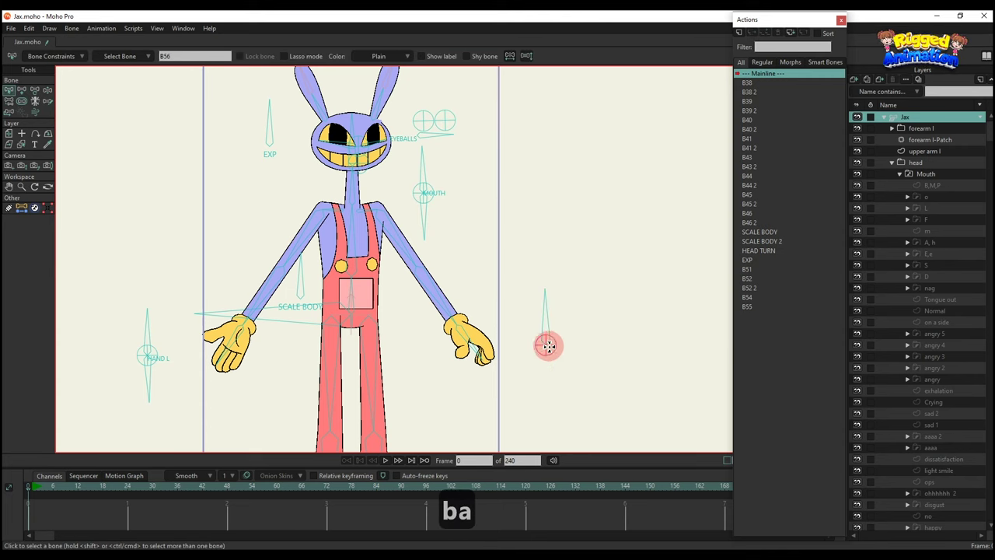
{"action": "left_click_drag", "start_coordinate": [546, 344], "coordinate": [544, 410]}
{"action": "key", "text": "b"}
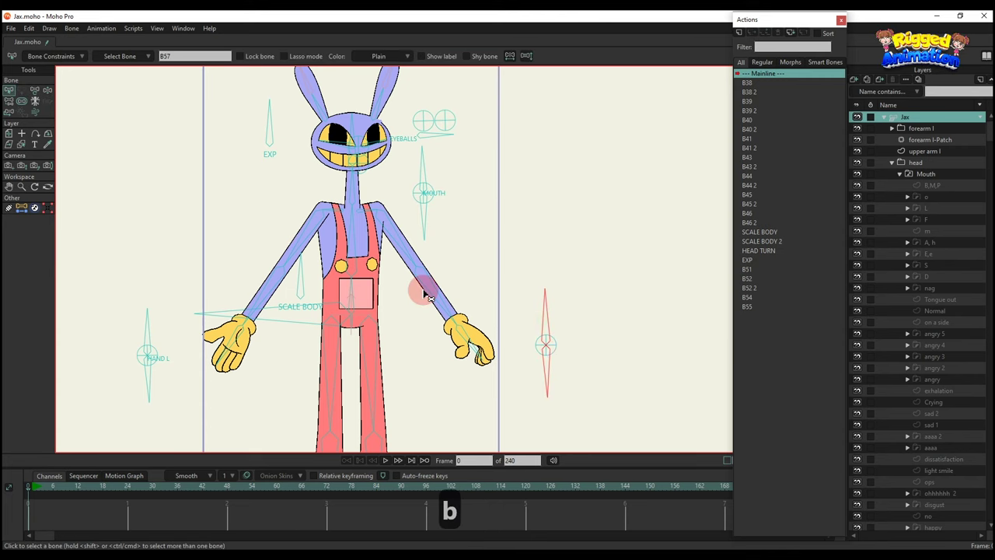
Set the length of the new upper and lower control bones to 0.23
{"action": "key", "text": "t"}
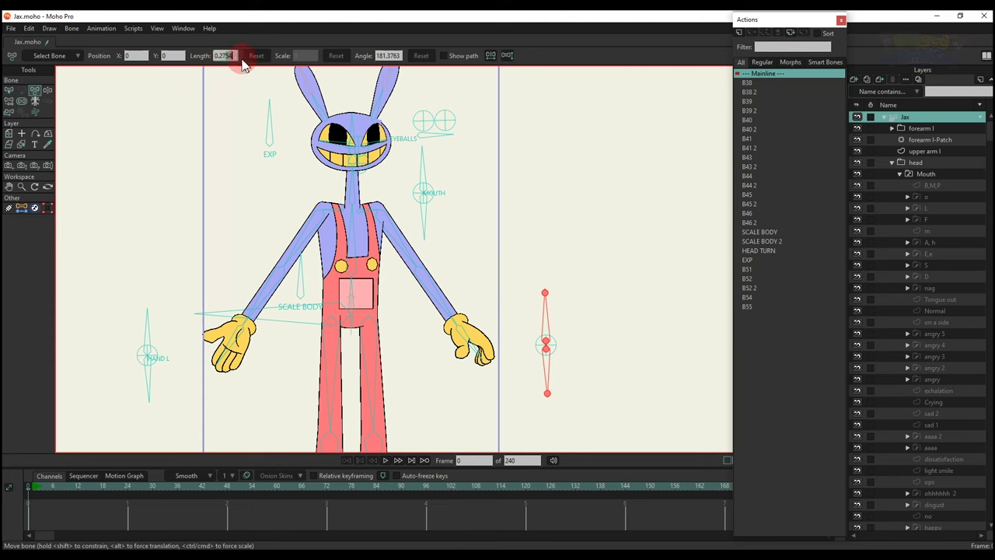
{"action": "key", "text": "BackSpace"}
{"action": "key", "text": "BackSpace"}
{"action": "type", "text": "3"}
{"action": "key", "text": "Return"}
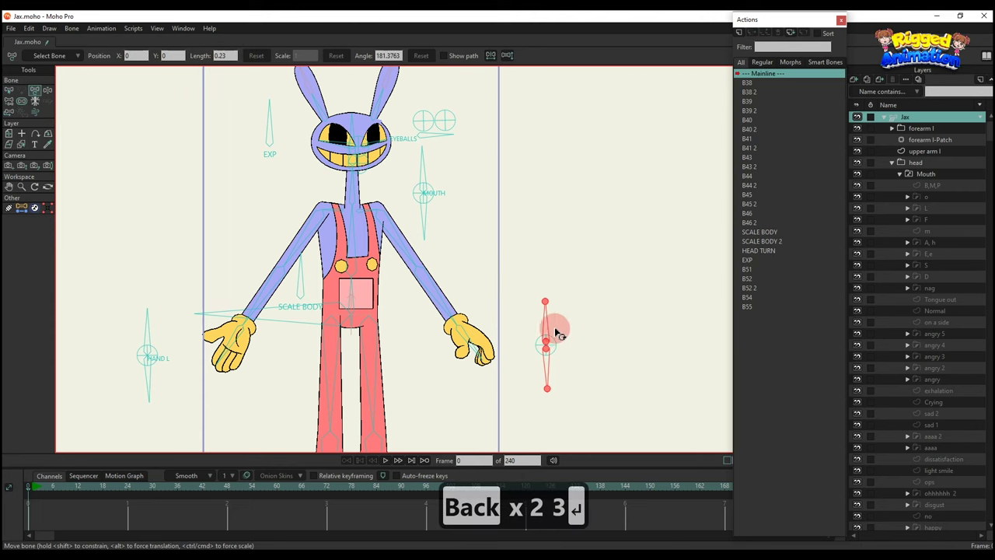
Name the new pin bone HAND R and show its label
{"action": "key", "text": "b"}
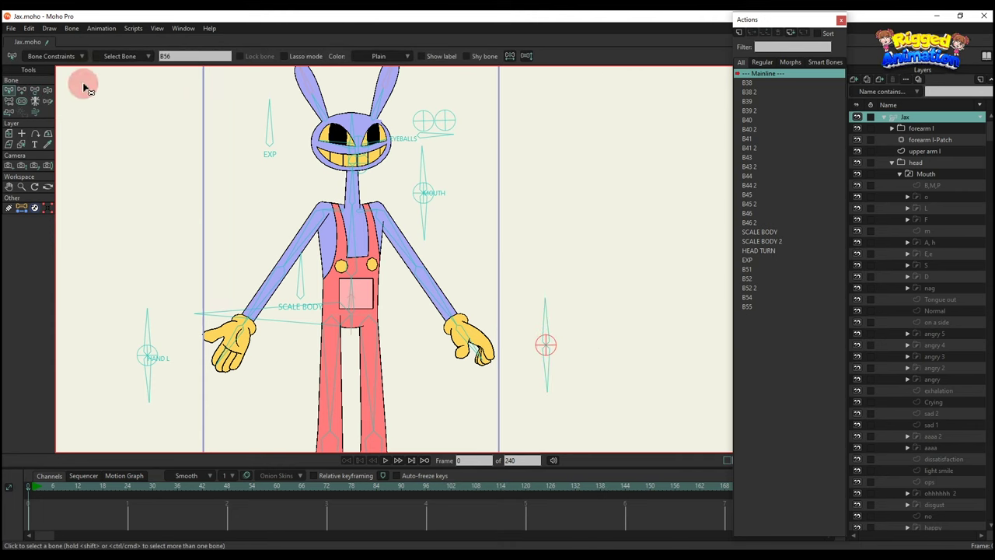
{"action": "type", "text": "HAND R"}
{"action": "left_click", "coordinate": [422, 58]}
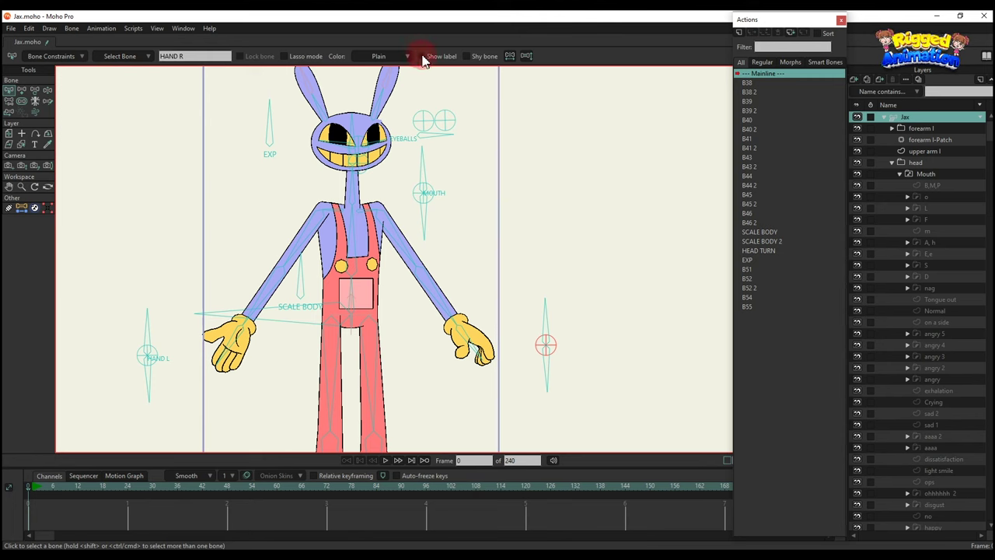
{"action": "scroll", "coordinate": [584, 415], "scroll_direction": "up", "scroll_amount": 2}
Enable angle constraints on both HAND R control bones, limiting the lower one to between -30 and 0 degrees
{"action": "key", "text": "b"}
{"action": "left_click", "coordinate": [524, 289]}
{"action": "left_click", "coordinate": [46, 57]}
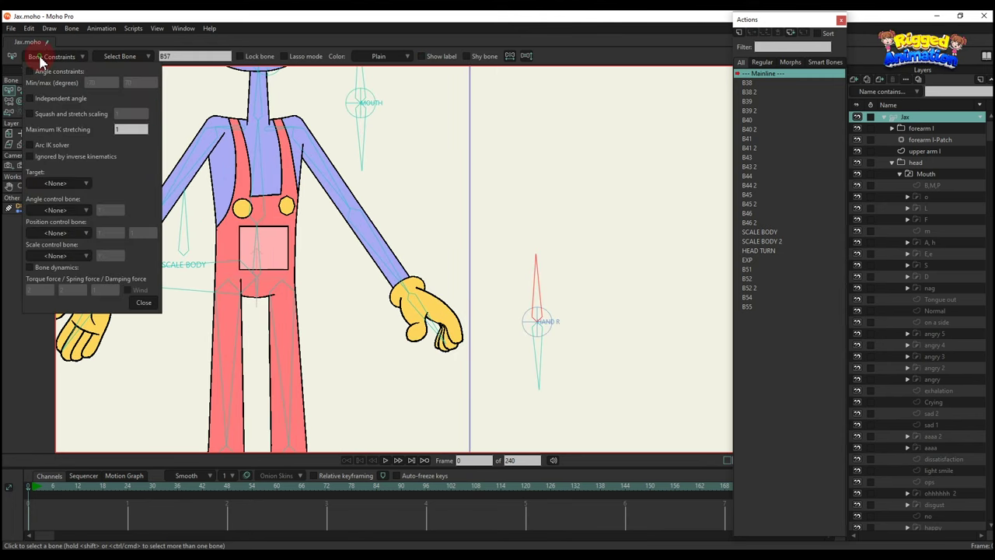
{"action": "left_click", "coordinate": [536, 359]}
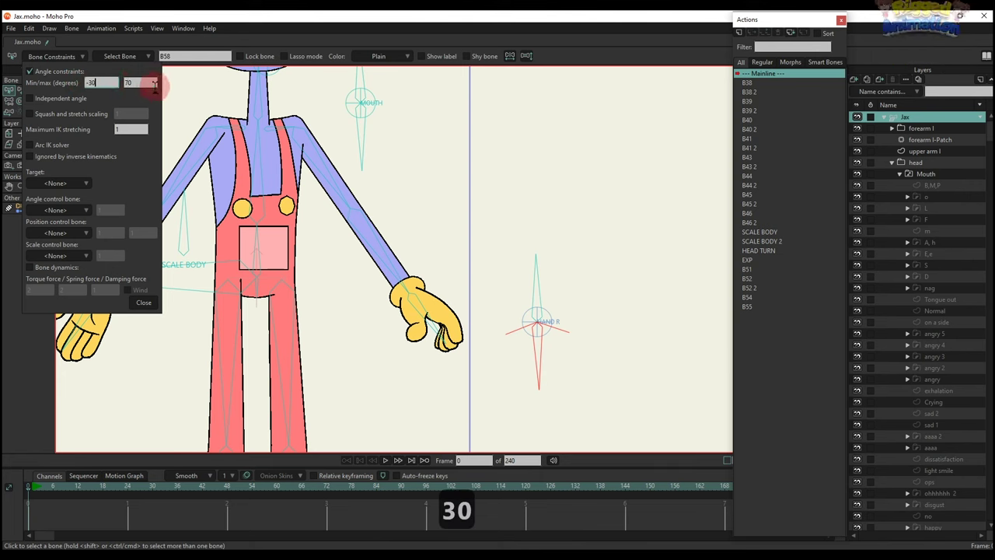
{"action": "type", "text": "0"}
{"action": "key", "text": "Return"}
{"action": "left_click", "coordinate": [223, 227]}
{"action": "left_click", "coordinate": [144, 302]}
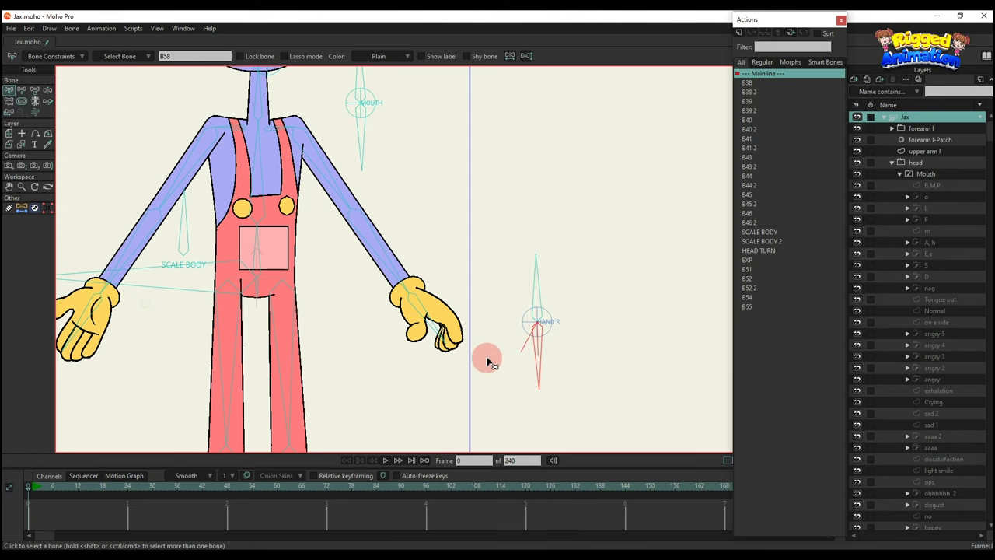
Copy all of the hand switch layer's keyframes from action B54 of the upper HAND L bone and return to the mainline
{"action": "scroll", "coordinate": [486, 355], "scroll_direction": "down", "scroll_amount": 2}
{"action": "key", "text": "b"}
{"action": "left_click", "coordinate": [153, 336]}
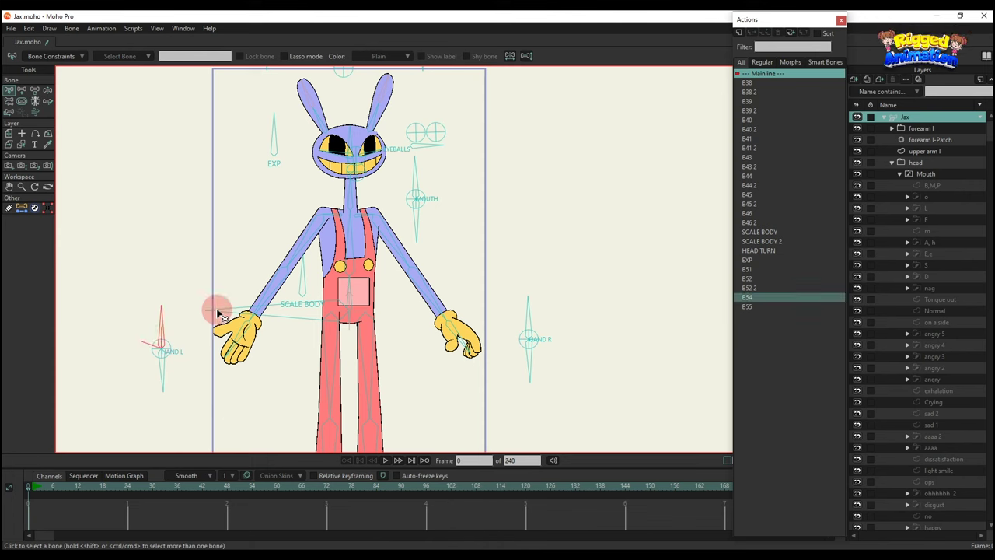
{"action": "double_click", "coordinate": [761, 301]}
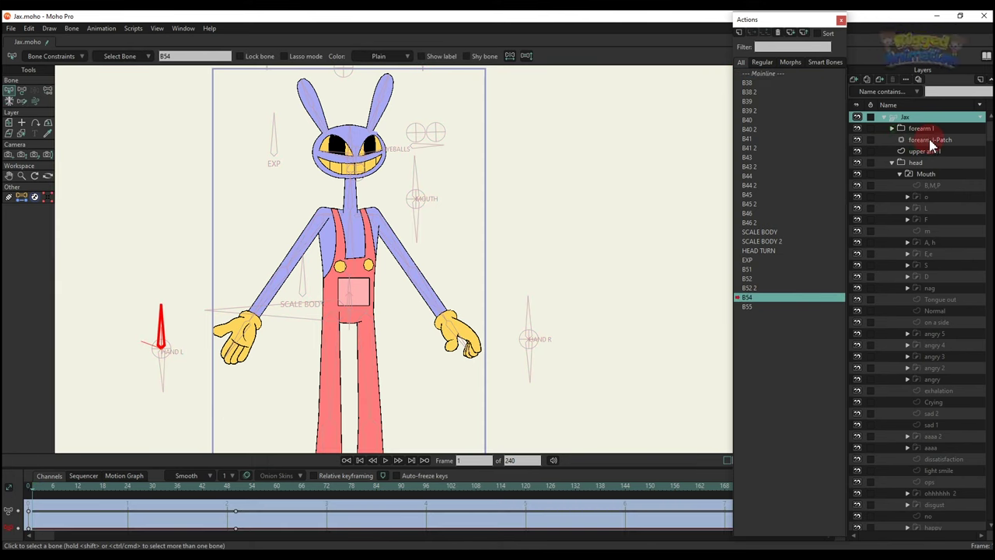
{"action": "left_click", "coordinate": [892, 128]}
{"action": "left_click", "coordinate": [928, 140]}
{"action": "left_click_drag", "start_coordinate": [260, 520], "coordinate": [4, 467]}
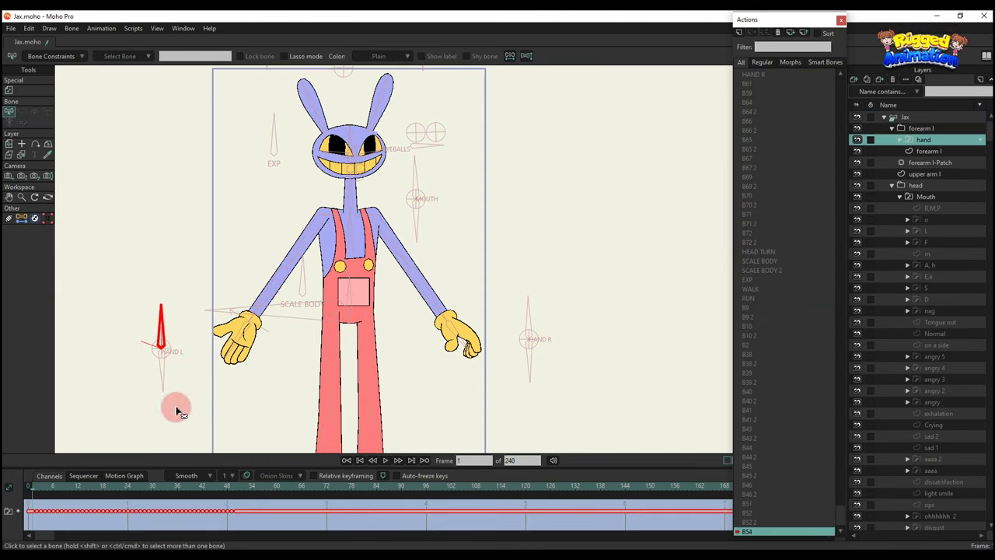
{"action": "key", "text": "ctrl+c"}
{"action": "scroll", "coordinate": [773, 88], "scroll_direction": "up", "scroll_amount": 3}
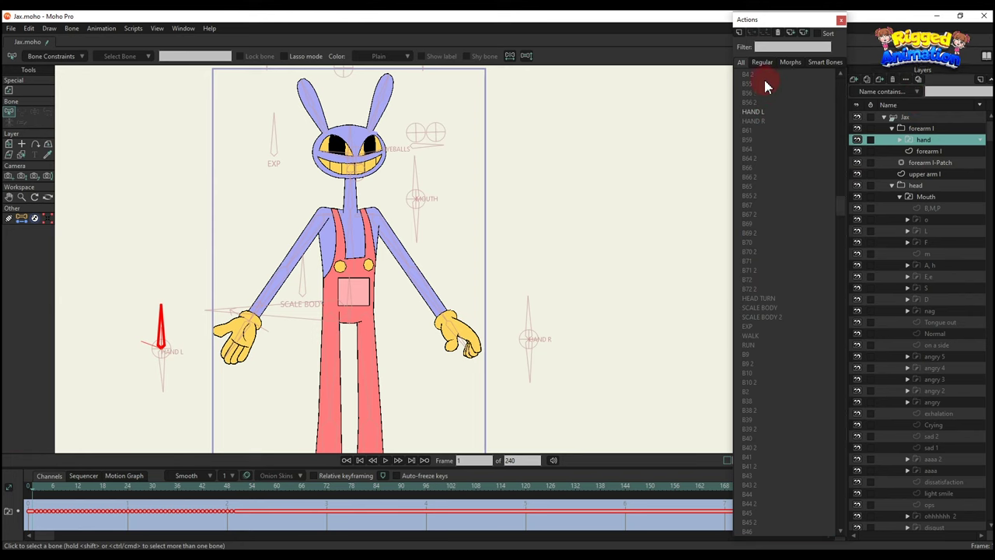
{"action": "double_click", "coordinate": [766, 74]}
Create action B57 for the upper HAND R bone and rotate the bone fully outward at frame 50
{"action": "left_click", "coordinate": [905, 119]}
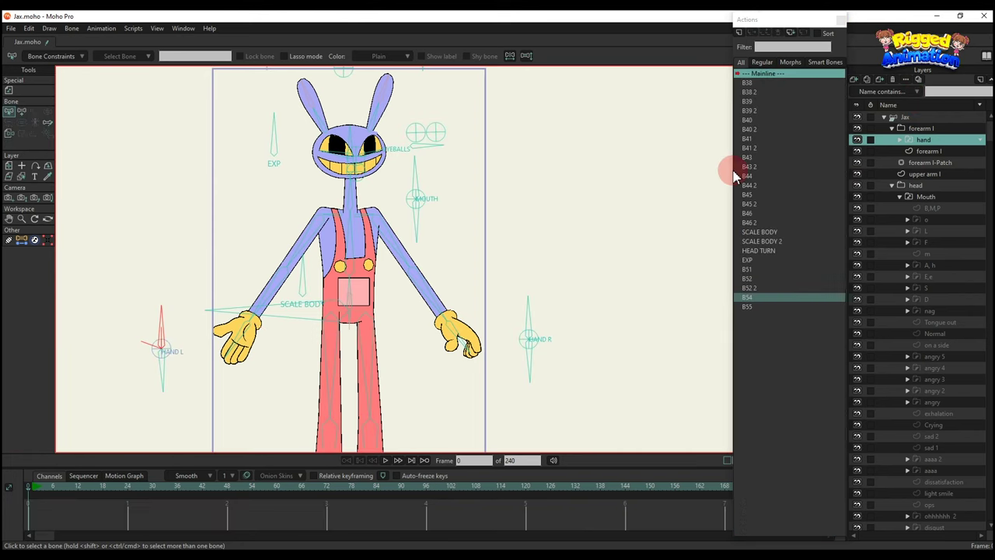
{"action": "left_click", "coordinate": [529, 317]}
{"action": "left_click", "coordinate": [530, 315]}
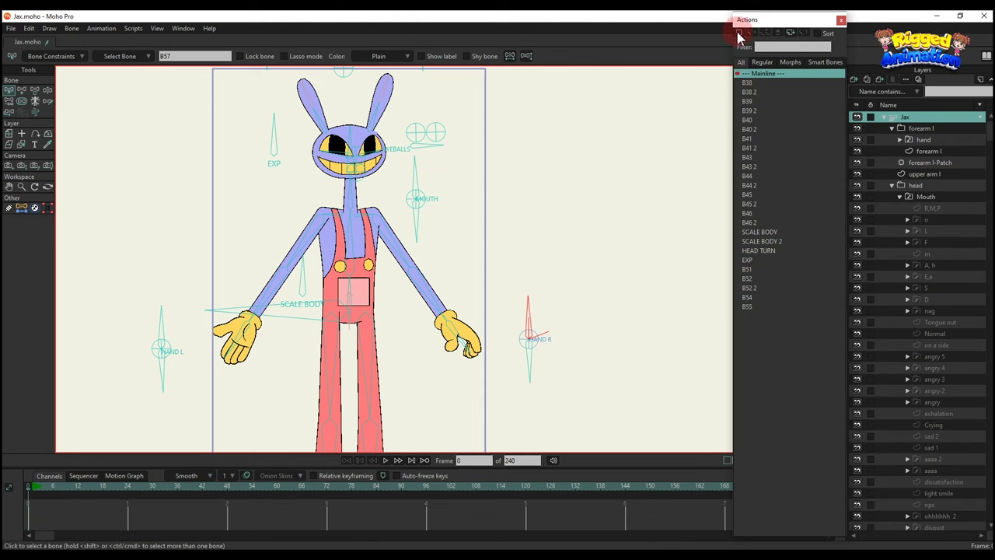
{"action": "left_click", "coordinate": [738, 33]}
{"action": "left_click", "coordinate": [503, 319]}
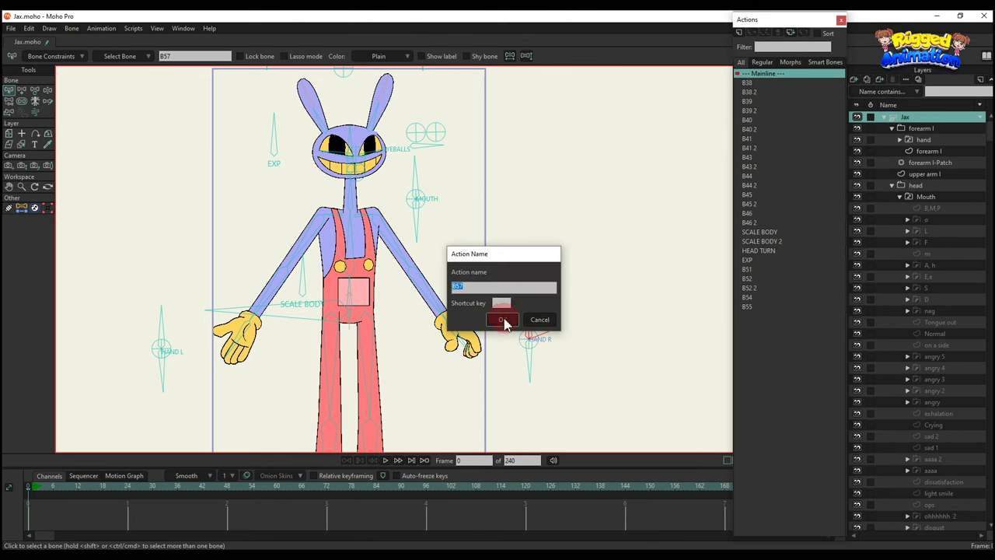
{"action": "left_click", "coordinate": [238, 492]}
{"action": "key", "text": "t"}
{"action": "left_click_drag", "start_coordinate": [608, 360], "coordinate": [609, 394]}
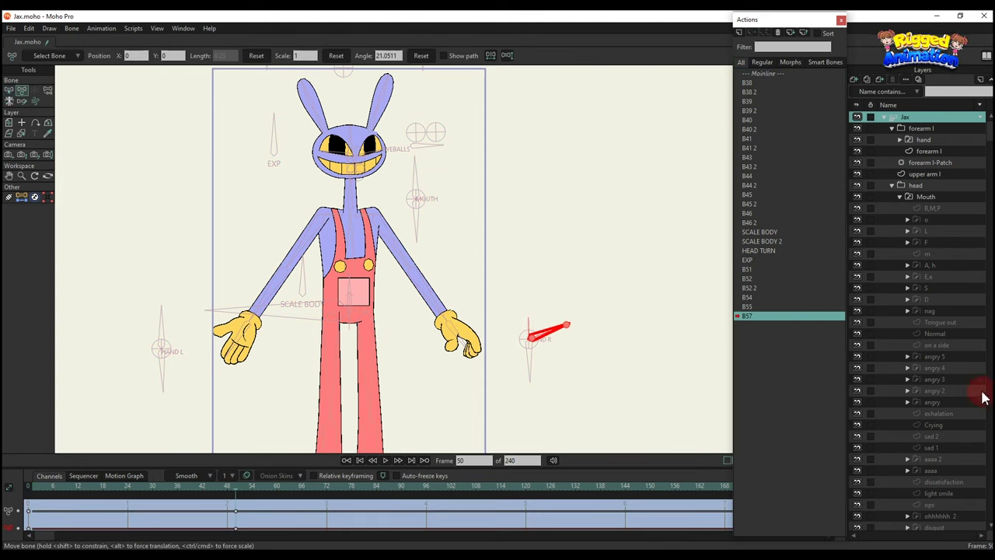
Paste the copied hand keyframes into the hand 2 layer at the start of action B57, check the poses and return to the mainline
{"action": "left_click", "coordinate": [891, 186]}
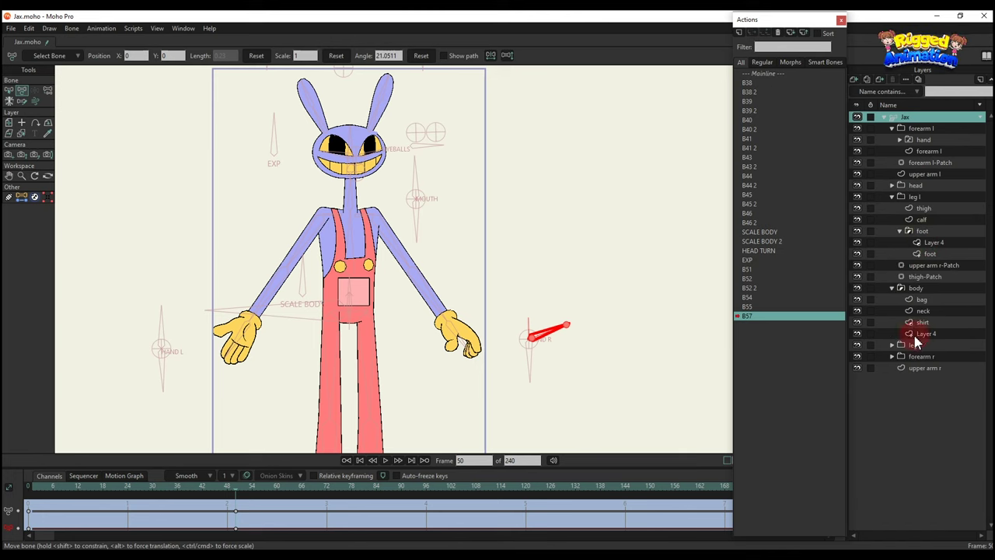
{"action": "left_click", "coordinate": [916, 369]}
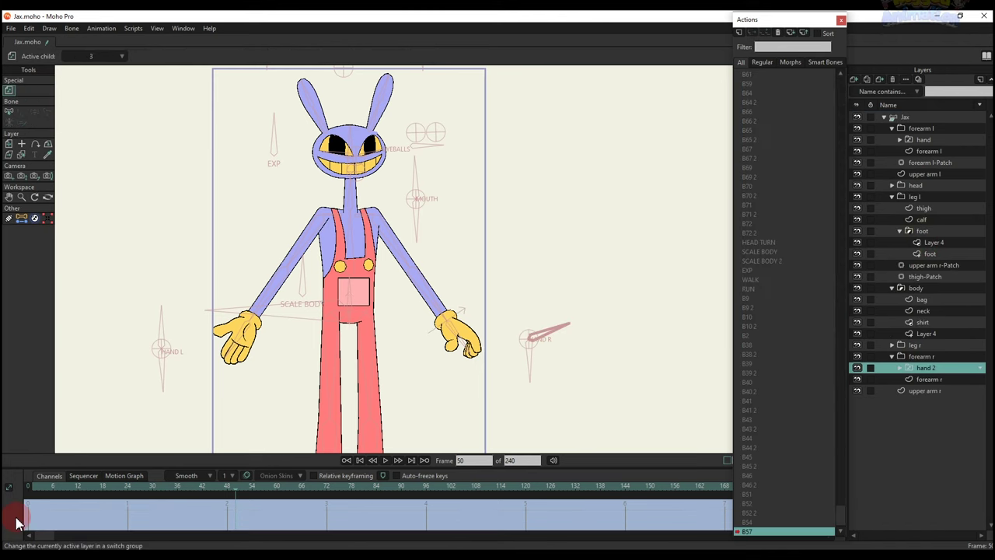
{"action": "left_click", "coordinate": [26, 490]}
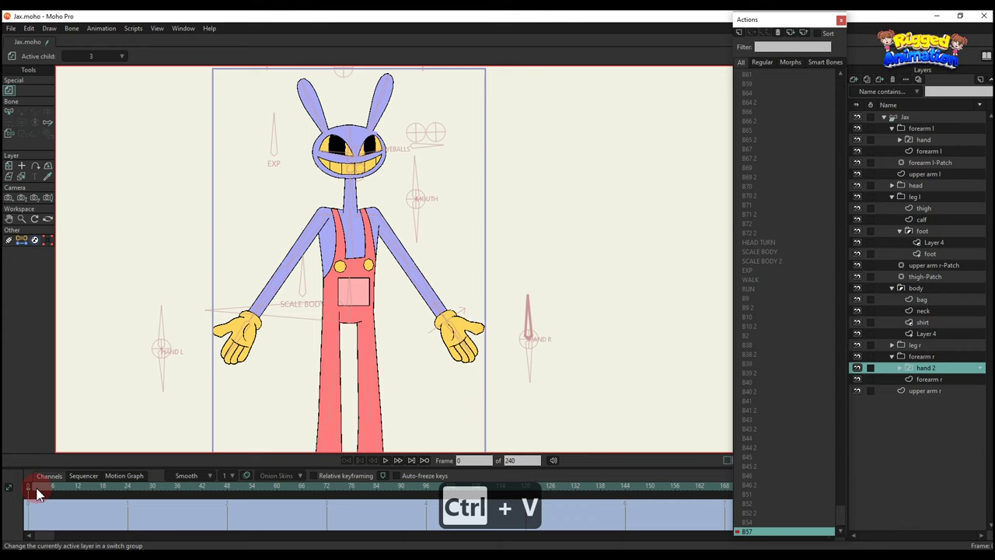
{"action": "left_click_drag", "start_coordinate": [37, 495], "coordinate": [401, 493]}
{"action": "left_click", "coordinate": [787, 66]}
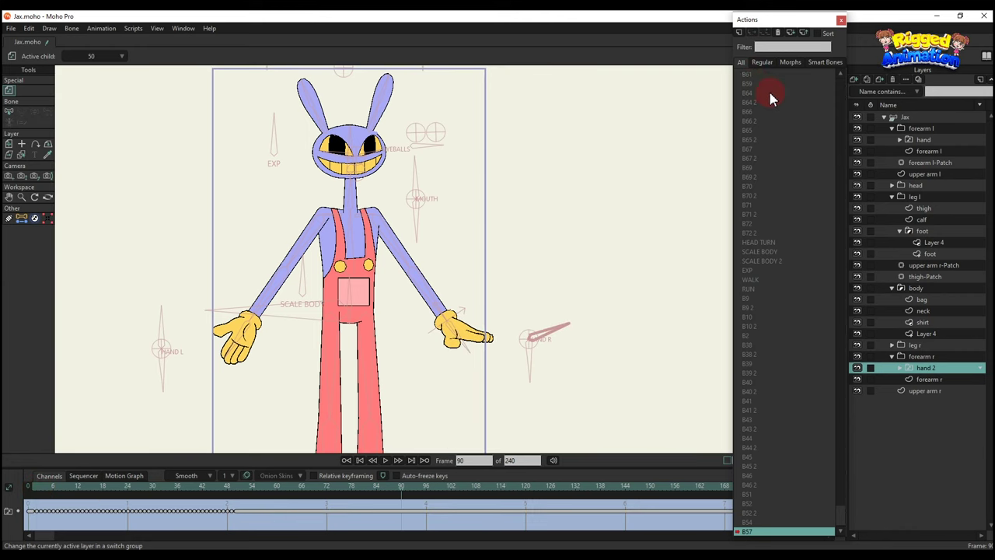
{"action": "scroll", "coordinate": [774, 86], "scroll_direction": "up", "scroll_amount": 3}
{"action": "left_click", "coordinate": [766, 73]}
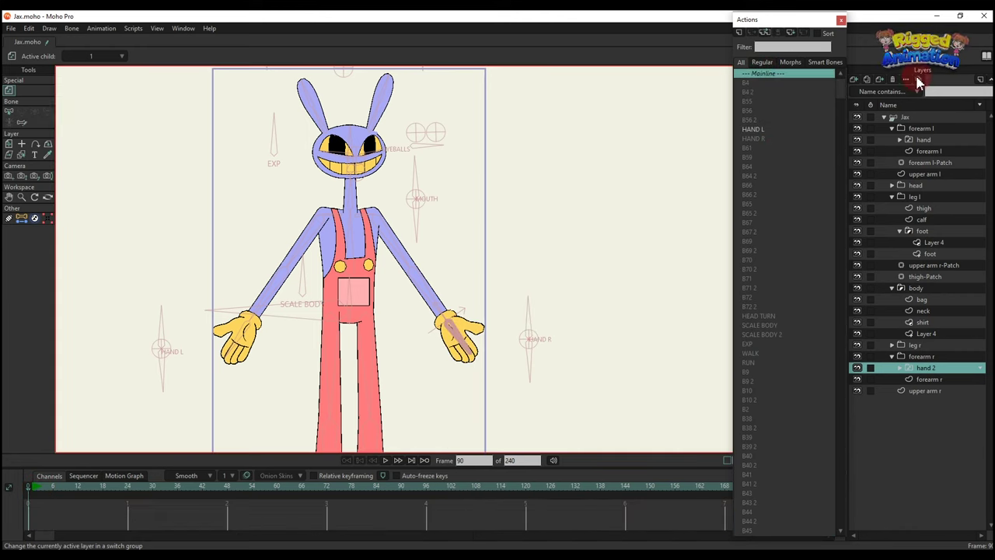
Create action B58 for the lower HAND R bone and rotate the bone fully toward the body at frame 24
{"action": "left_click", "coordinate": [905, 118]}
{"action": "key", "text": "t"}
{"action": "left_click", "coordinate": [522, 336]}
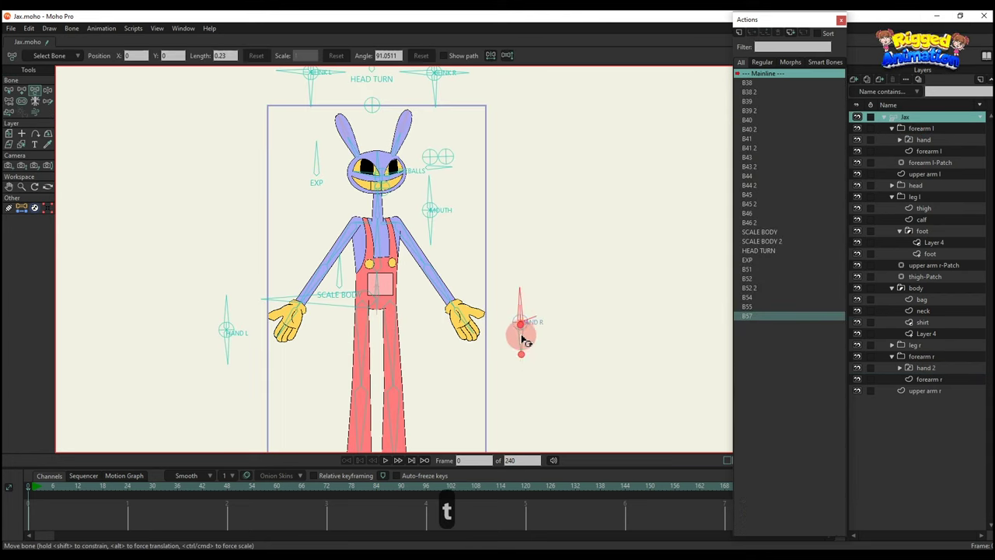
{"action": "left_click", "coordinate": [742, 33]}
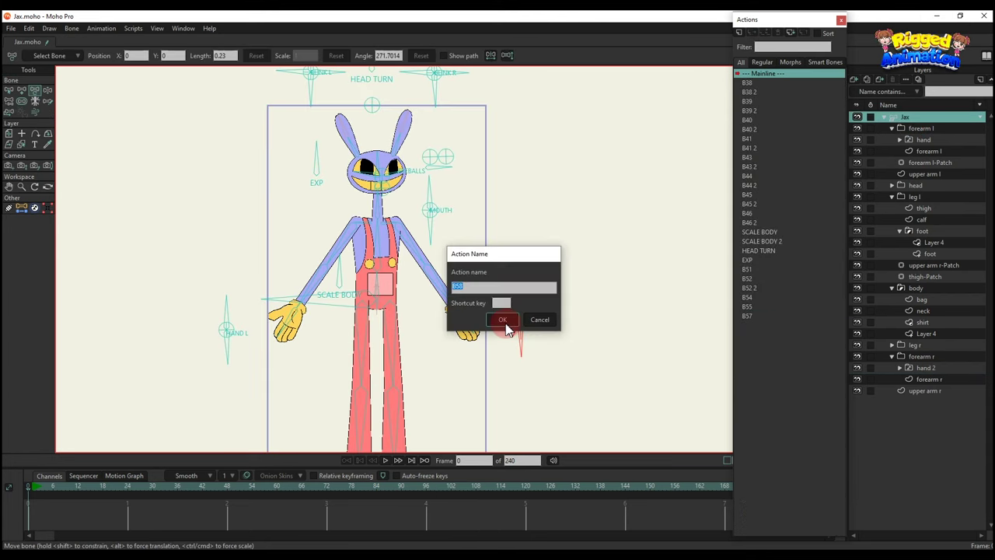
{"action": "left_click", "coordinate": [502, 320]}
{"action": "left_click", "coordinate": [127, 486]}
{"action": "key", "text": "t"}
{"action": "left_click", "coordinate": [522, 336]}
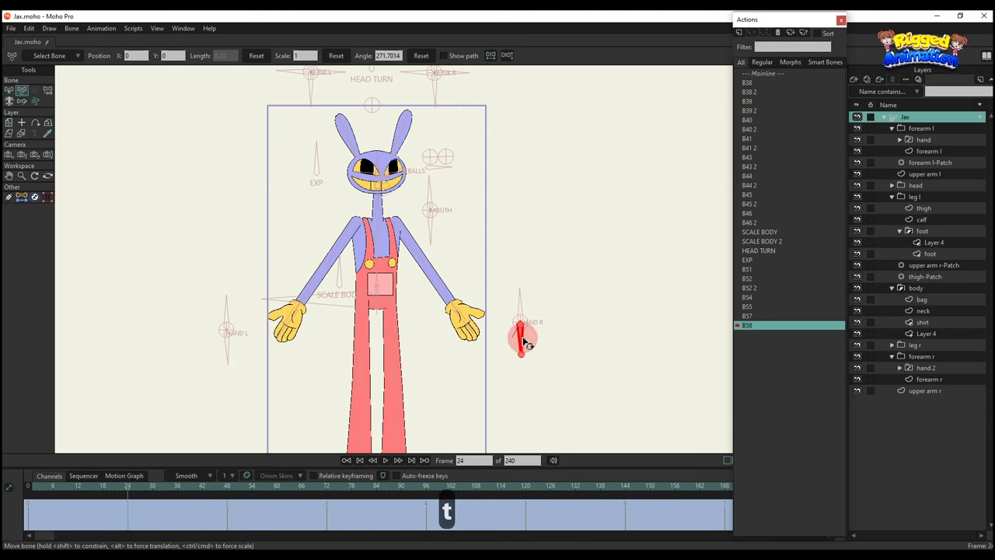
{"action": "left_click_drag", "start_coordinate": [524, 342], "coordinate": [499, 330]}
Move the collapsed forearm r group directly above the head group in action B58 at frame 24 and return to the mainline
{"action": "left_click", "coordinate": [857, 357]}
{"action": "left_click", "coordinate": [857, 357]}
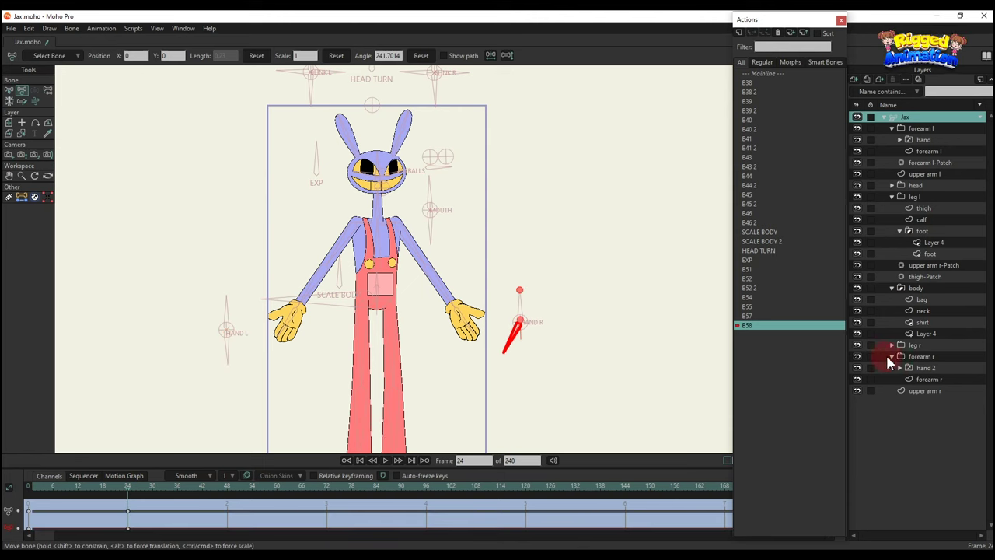
{"action": "left_click", "coordinate": [917, 356]}
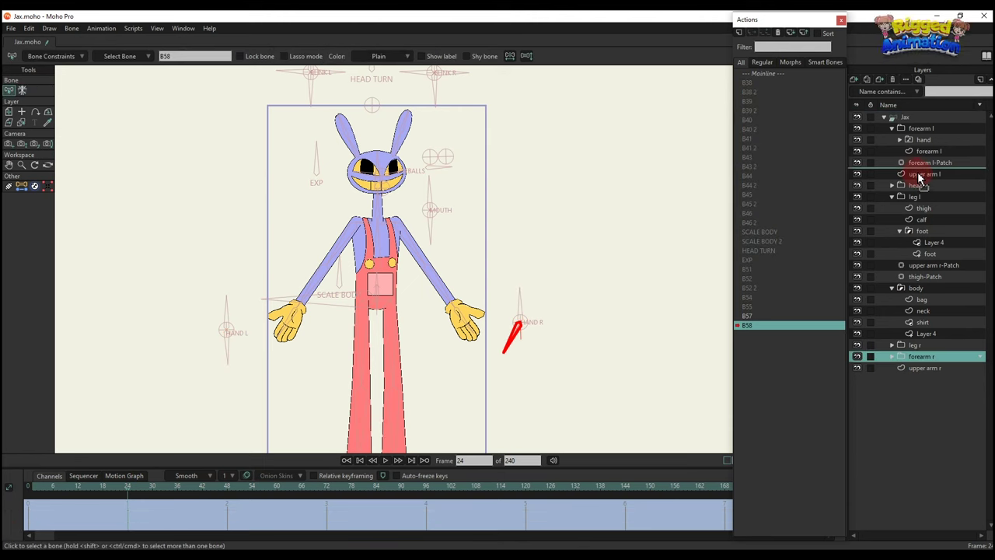
{"action": "left_click_drag", "start_coordinate": [920, 184], "coordinate": [918, 180]}
{"action": "left_click", "coordinate": [778, 74]}
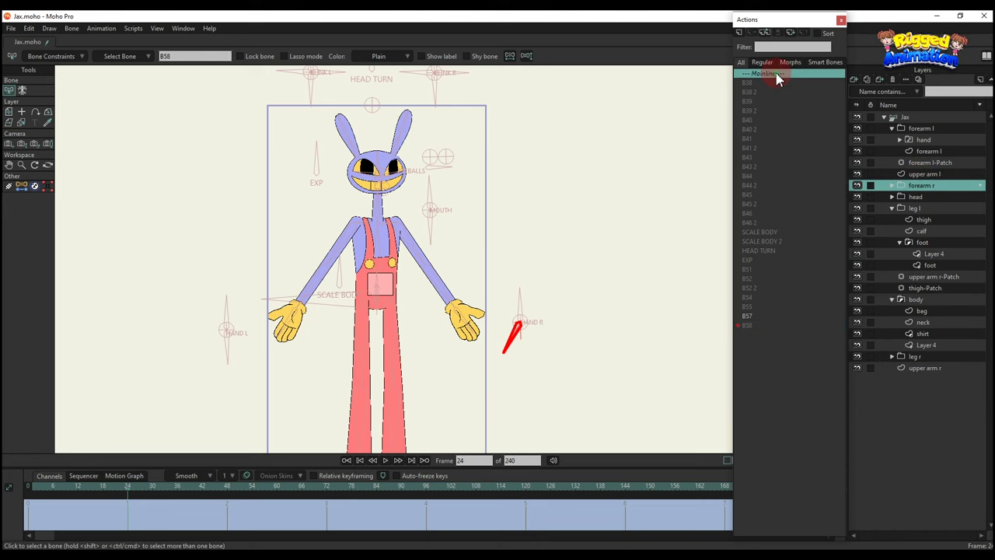
Test the arm layer order at frame 4 by bending both arms across the body and using the lower HAND R bone, then clear the pose
{"action": "left_click", "coordinate": [45, 485]}
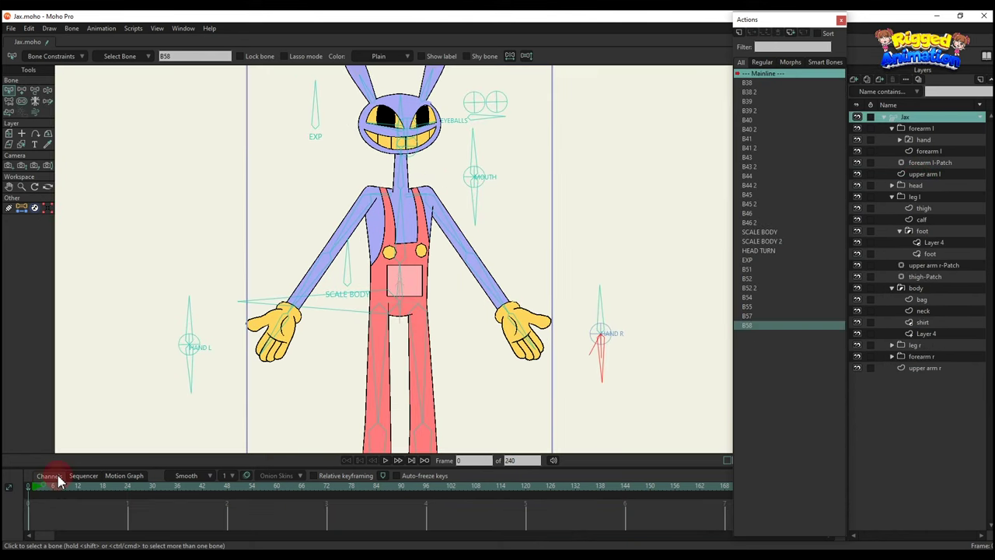
{"action": "key", "text": "t"}
{"action": "left_click_drag", "start_coordinate": [492, 282], "coordinate": [400, 288]}
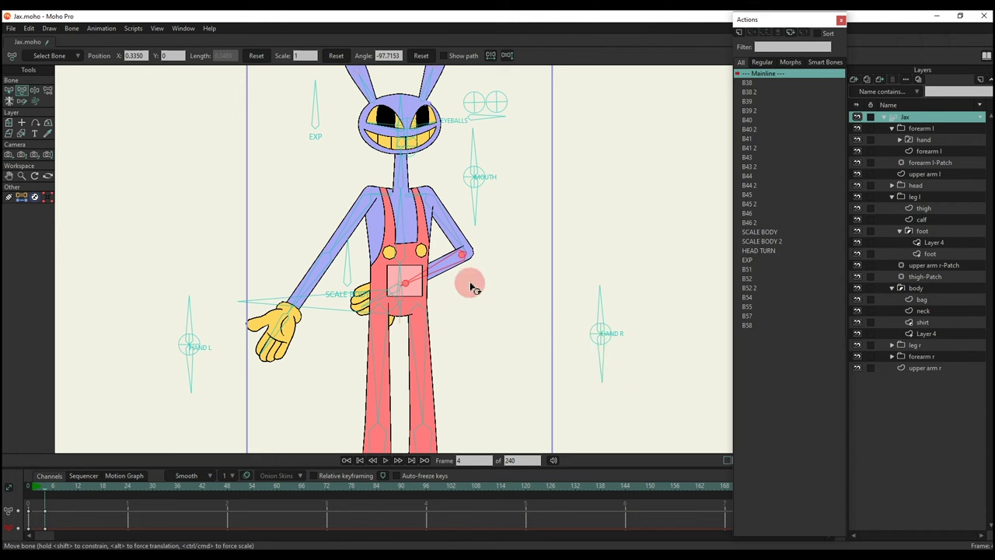
{"action": "left_click_drag", "start_coordinate": [471, 287], "coordinate": [429, 305]}
{"action": "left_click", "coordinate": [603, 362]}
{"action": "left_click_drag", "start_coordinate": [319, 285], "coordinate": [364, 293]}
{"action": "key", "text": "BackSpace"}
{"action": "scroll", "coordinate": [339, 344], "scroll_direction": "down", "scroll_amount": 3}
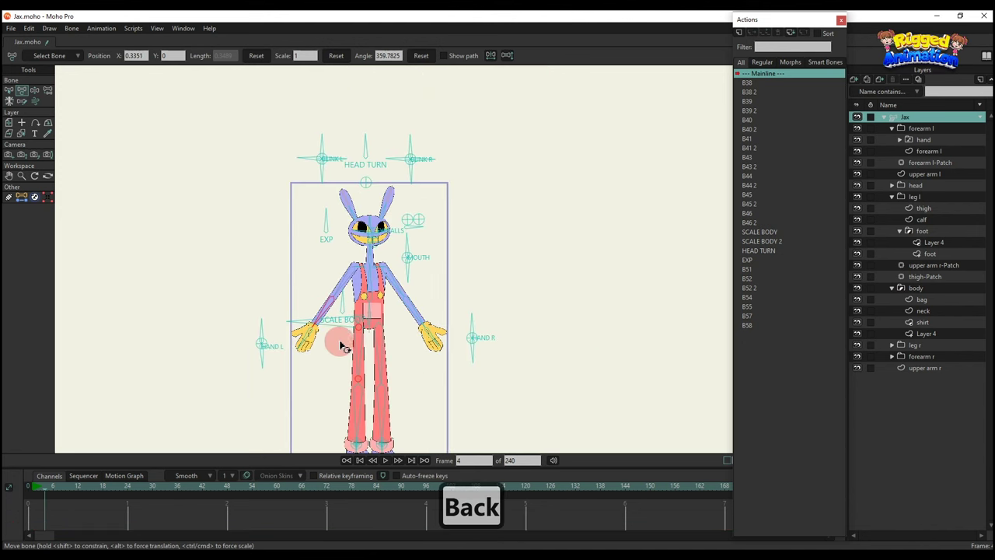
Save the Jax.moho file
{"action": "key", "text": "ctrl+s"}
{"action": "key", "text": "BackSpace"}
Pose Jax at frame 8 with the body leaning toward the HAND R control and the opposite arm bent behind the hip
{"action": "scroll", "coordinate": [451, 262], "scroll_direction": "up", "scroll_amount": 10}
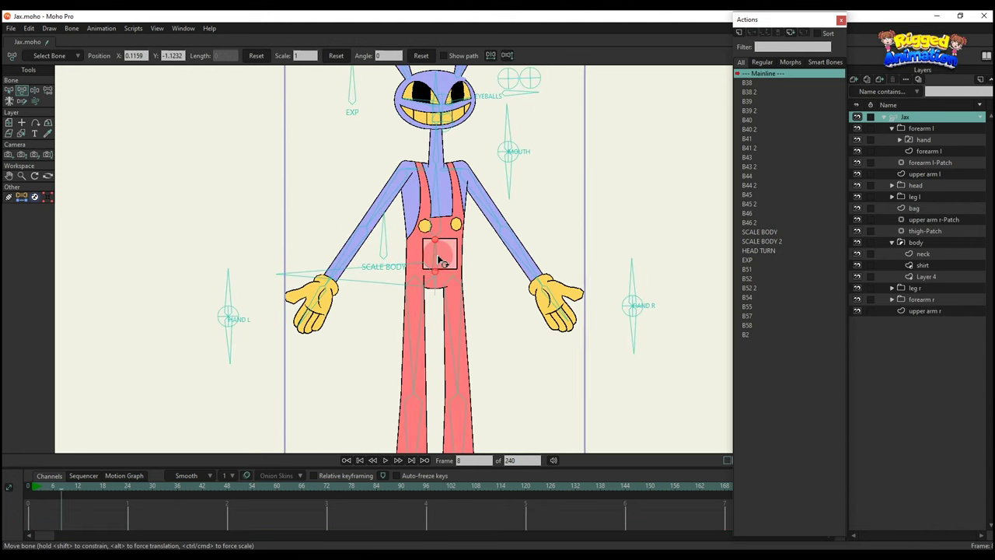
{"action": "left_click_drag", "start_coordinate": [435, 303], "coordinate": [510, 239]}
{"action": "scroll", "coordinate": [428, 301], "scroll_direction": "down", "scroll_amount": 5}
{"action": "scroll", "coordinate": [551, 174], "scroll_direction": "up", "scroll_amount": 4}
{"action": "scroll", "coordinate": [487, 207], "scroll_direction": "down", "scroll_amount": 1}
{"action": "left_click_drag", "start_coordinate": [376, 236], "coordinate": [402, 258]}
{"action": "scroll", "coordinate": [362, 273], "scroll_direction": "up", "scroll_amount": 1}
Rotate the upper HAND L bone to close the hand and bend the arm so the hand rests on the hip
{"action": "left_click_drag", "start_coordinate": [165, 332], "coordinate": [141, 337]}
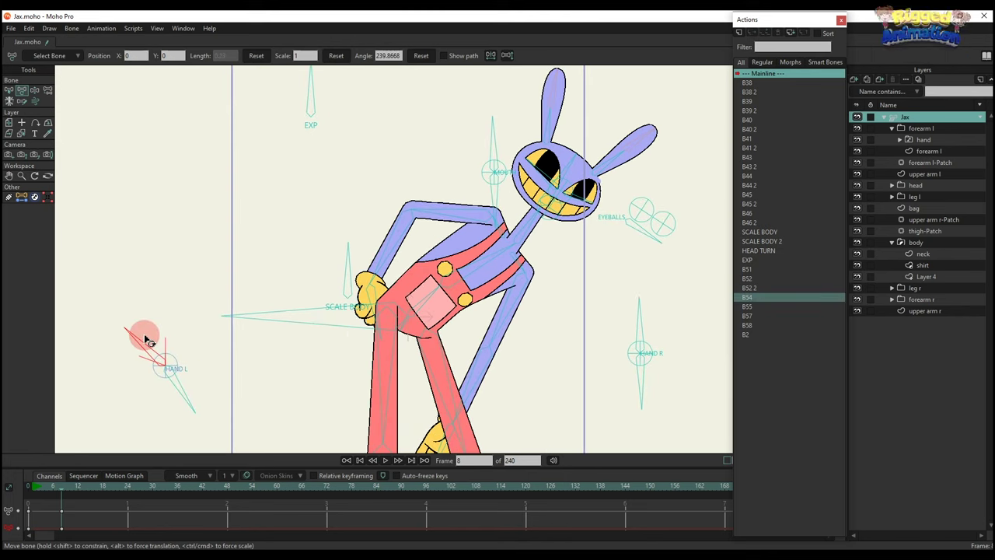
{"action": "left_click_drag", "start_coordinate": [382, 245], "coordinate": [384, 267]}
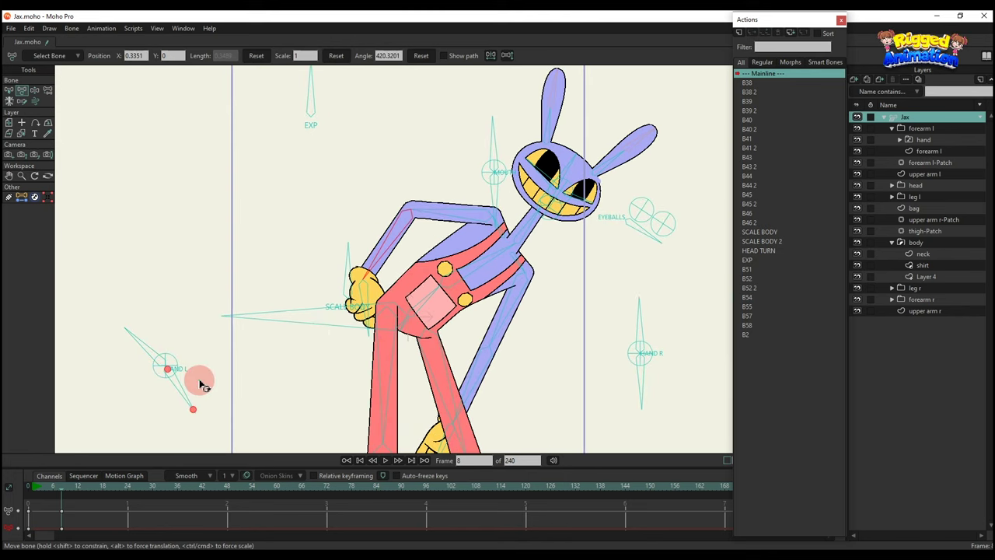
{"action": "left_click", "coordinate": [399, 265]}
{"action": "left_click_drag", "start_coordinate": [426, 241], "coordinate": [415, 234]}
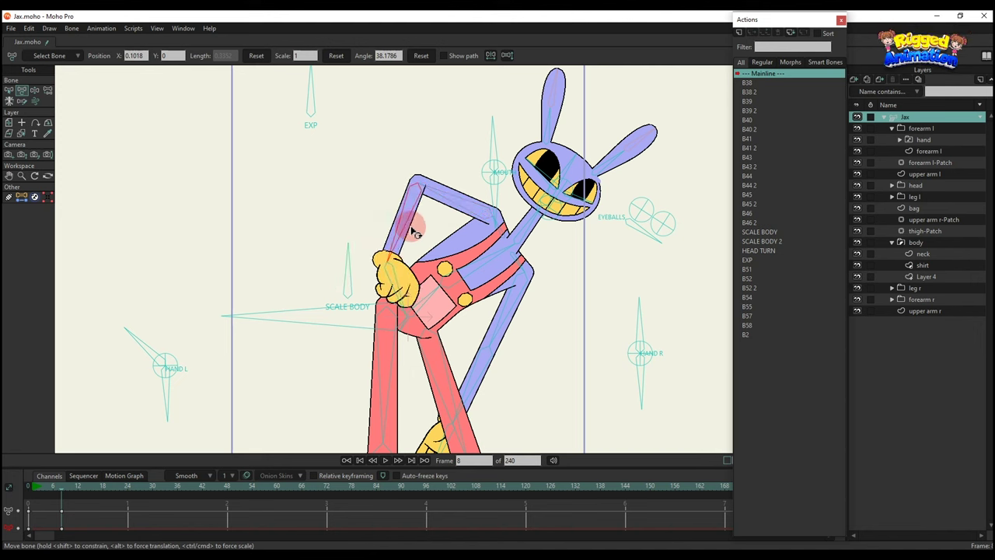
Lower the upper arm on the HAND R side and bend its forearm outward
{"action": "scroll", "coordinate": [387, 288], "scroll_direction": "down", "scroll_amount": 2}
{"action": "left_click_drag", "start_coordinate": [446, 312], "coordinate": [406, 246]}
{"action": "left_click_drag", "start_coordinate": [414, 249], "coordinate": [425, 258]}
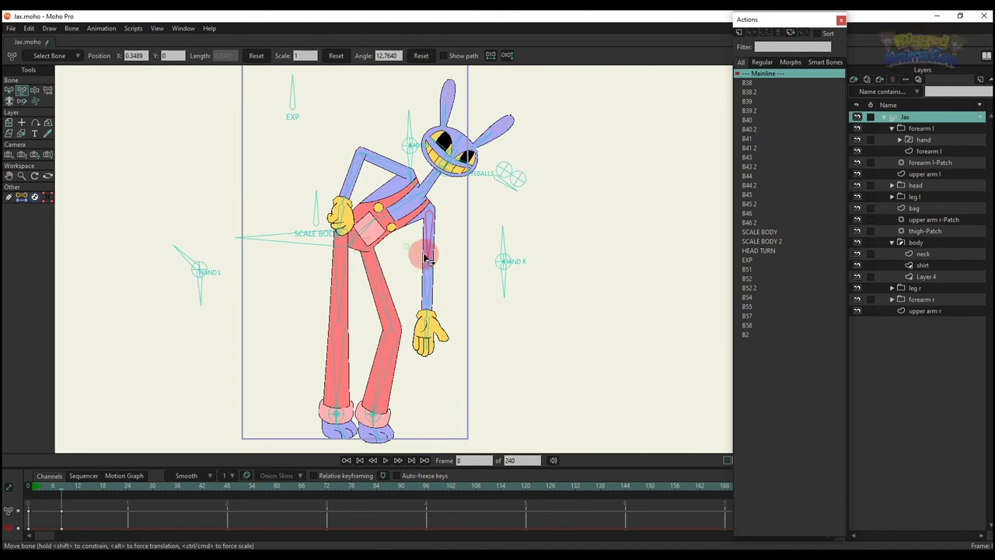
{"action": "left_click_drag", "start_coordinate": [438, 297], "coordinate": [460, 285]}
Spread the legs by moving the front foot forward and the rear foot back and up with the knee bent
{"action": "scroll", "coordinate": [401, 380], "scroll_direction": "up", "scroll_amount": 2}
{"action": "left_click_drag", "start_coordinate": [376, 429], "coordinate": [452, 426]}
{"action": "scroll", "coordinate": [453, 425], "scroll_direction": "down", "scroll_amount": 2}
{"action": "left_click_drag", "start_coordinate": [354, 411], "coordinate": [302, 367]}
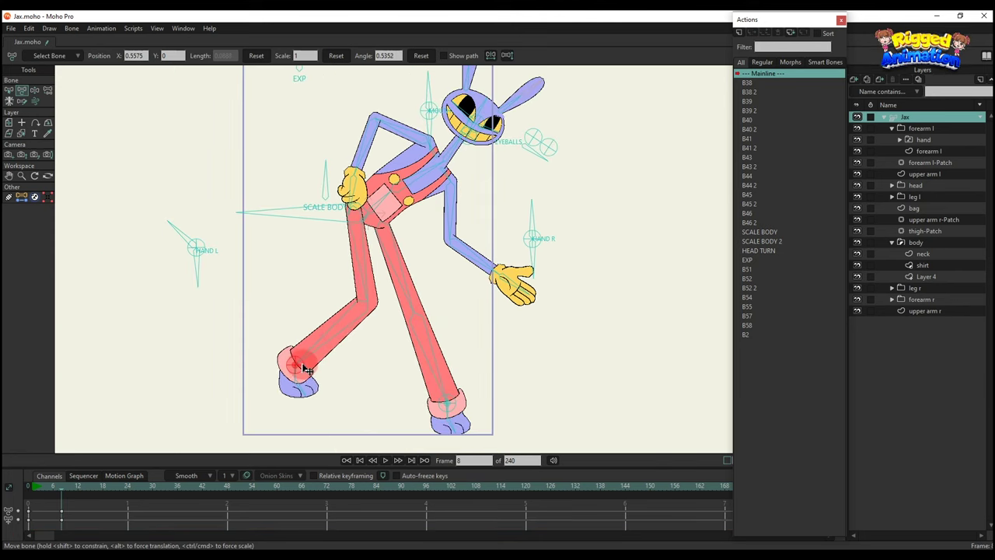
Build a new pose at frame 8 with both arms bent and raised and the leg on the HAND R side lifted
{"action": "left_click_drag", "start_coordinate": [453, 291], "coordinate": [484, 210]}
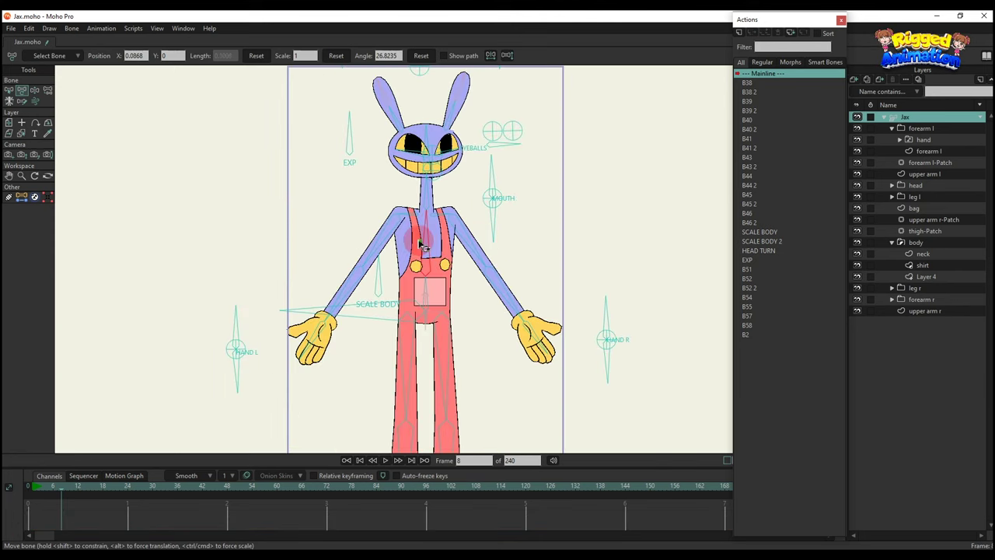
{"action": "left_click_drag", "start_coordinate": [365, 257], "coordinate": [325, 250]}
{"action": "left_click_drag", "start_coordinate": [487, 265], "coordinate": [469, 206]}
{"action": "scroll", "coordinate": [453, 310], "scroll_direction": "down", "scroll_amount": 2}
{"action": "left_click_drag", "start_coordinate": [452, 314], "coordinate": [448, 282]}
{"action": "left_click_drag", "start_coordinate": [454, 393], "coordinate": [469, 307]}
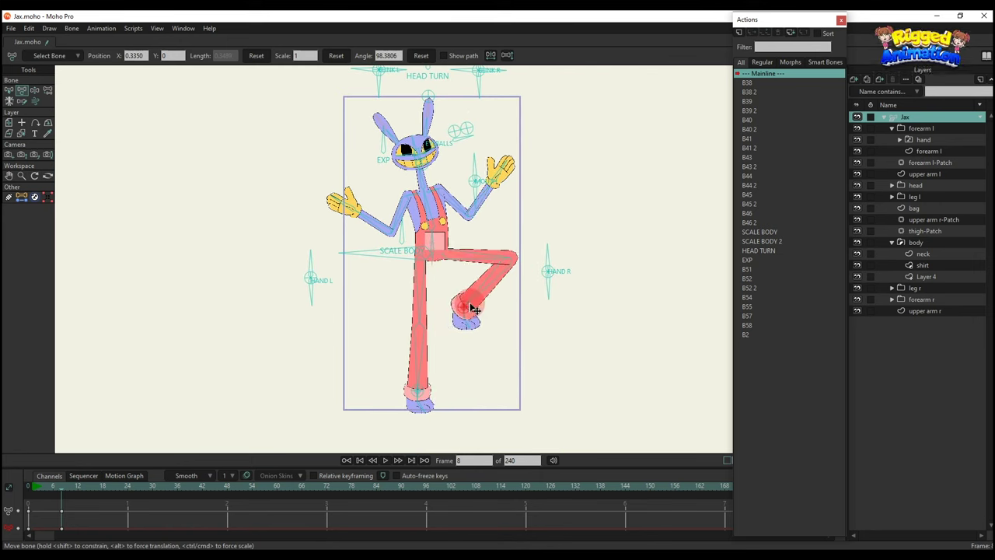
Tilt the lifted foot, then shift the hips and lean the torso toward the HAND L side
{"action": "scroll", "coordinate": [467, 310], "scroll_direction": "up", "scroll_amount": 3}
{"action": "scroll", "coordinate": [478, 345], "scroll_direction": "up", "scroll_amount": 1}
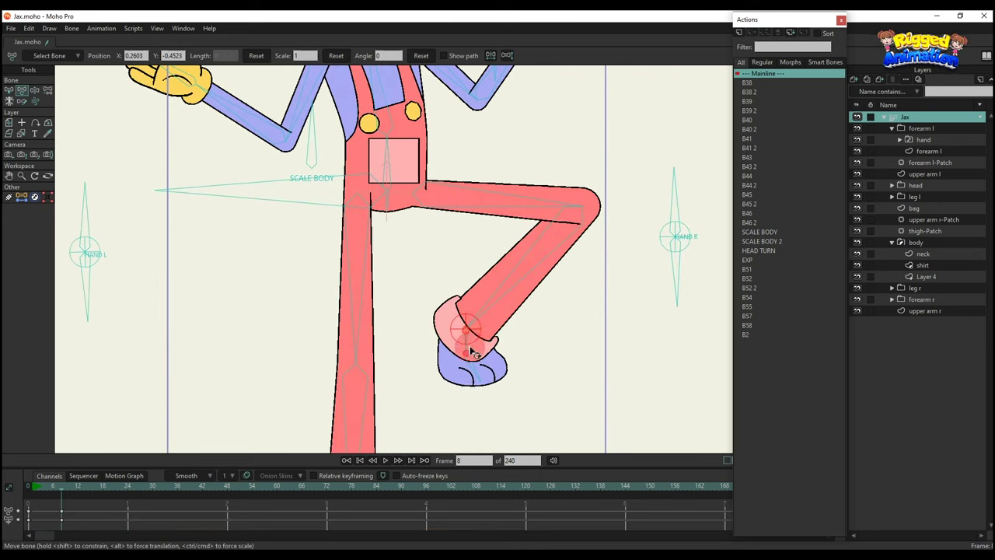
{"action": "scroll", "coordinate": [458, 338], "scroll_direction": "down", "scroll_amount": 3}
{"action": "left_click_drag", "start_coordinate": [452, 335], "coordinate": [454, 360]}
{"action": "scroll", "coordinate": [411, 285], "scroll_direction": "up", "scroll_amount": 2}
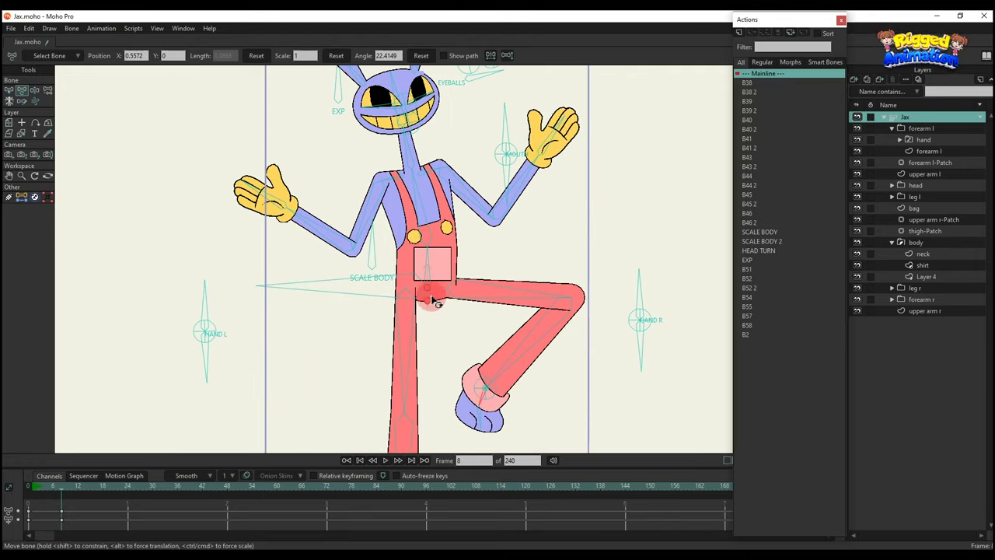
{"action": "left_click_drag", "start_coordinate": [435, 292], "coordinate": [439, 299]}
{"action": "scroll", "coordinate": [442, 303], "scroll_direction": "down", "scroll_amount": 2}
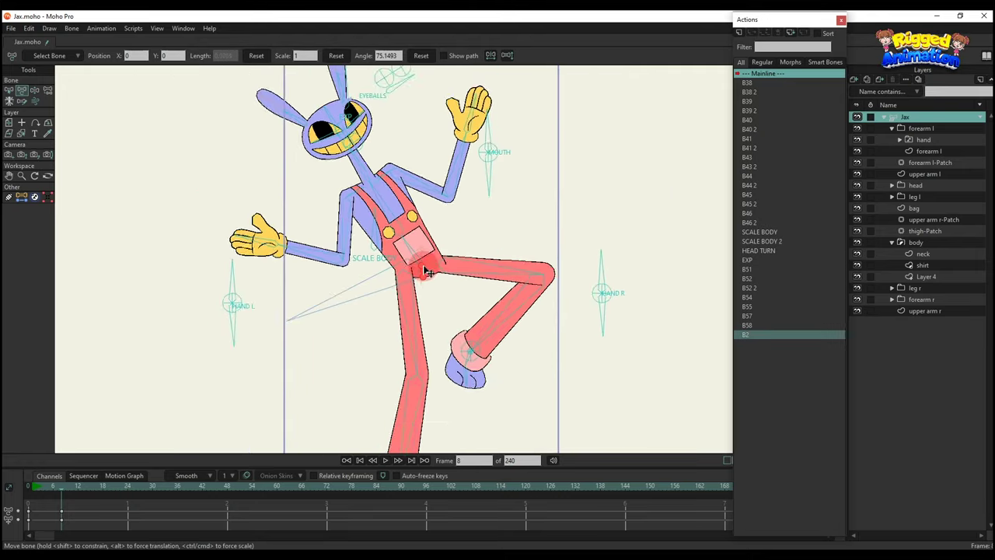
{"action": "scroll", "coordinate": [492, 216], "scroll_direction": "down", "scroll_amount": 1}
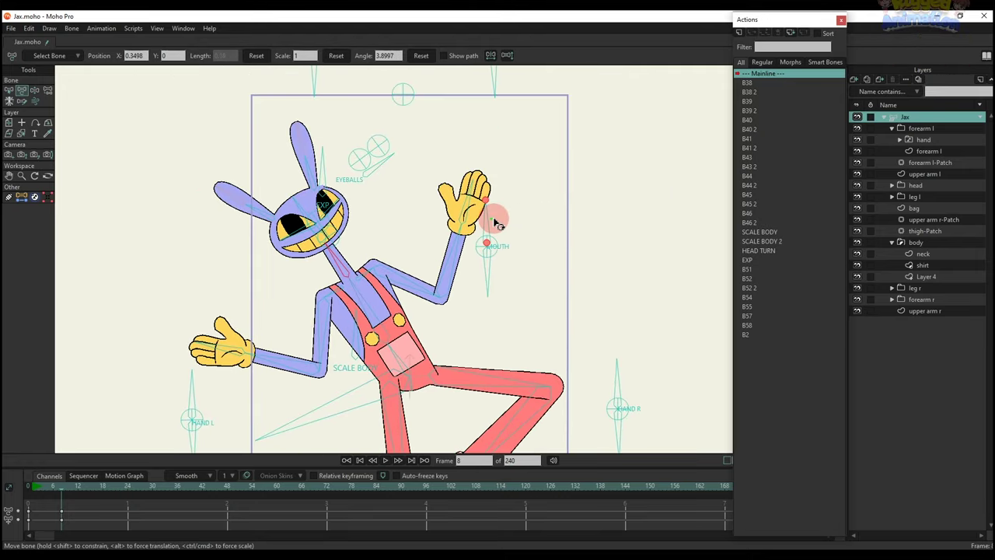
Rotate the upper MOUTH control bone to open Jax's mouth into a wide grin
{"action": "scroll", "coordinate": [482, 211], "scroll_direction": "up", "scroll_amount": 2}
{"action": "left_click", "coordinate": [482, 211]}
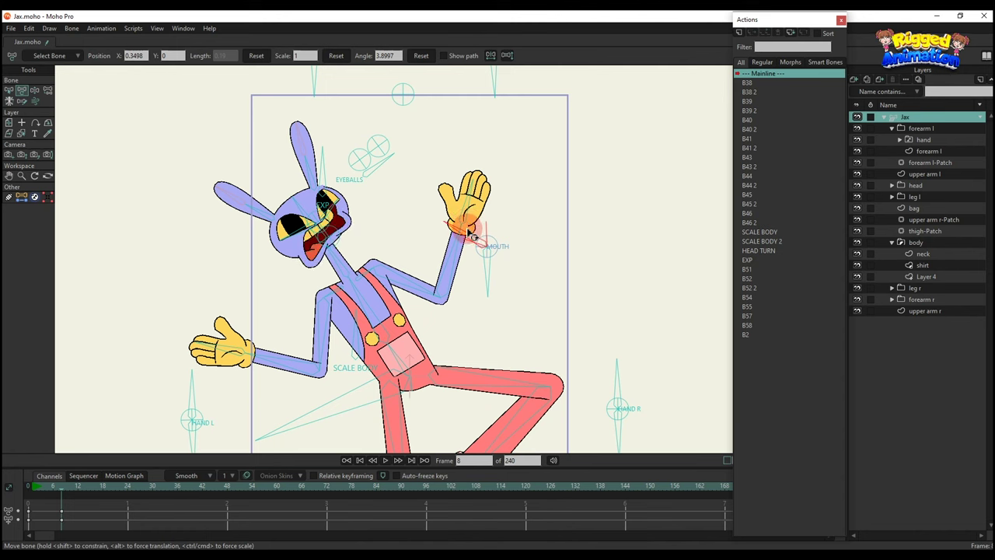
{"action": "scroll", "coordinate": [466, 233], "scroll_direction": "up", "scroll_amount": 1}
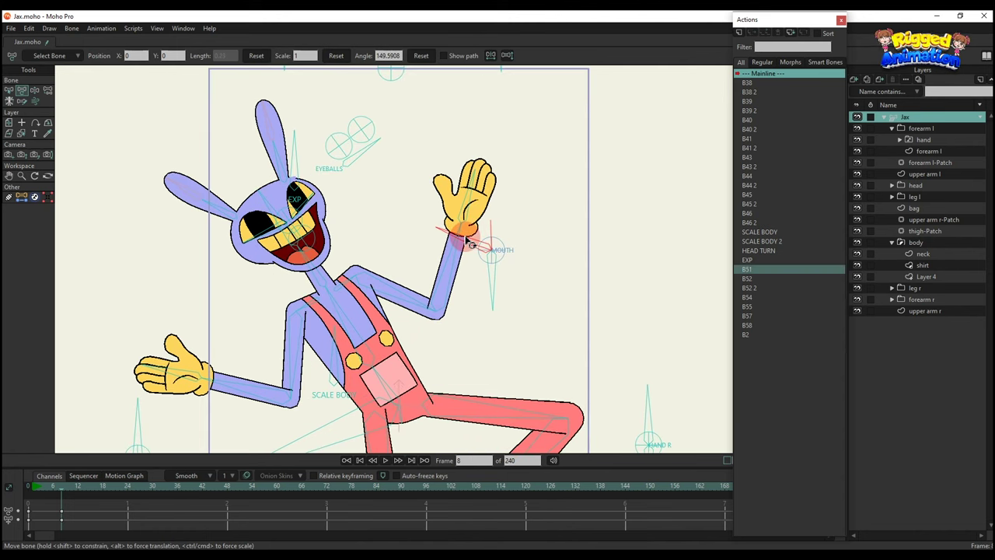
Stretch both arms farther outward, raising the forearms
{"action": "scroll", "coordinate": [454, 231], "scroll_direction": "down", "scroll_amount": 2}
{"action": "left_click_drag", "start_coordinate": [349, 305], "coordinate": [273, 270]}
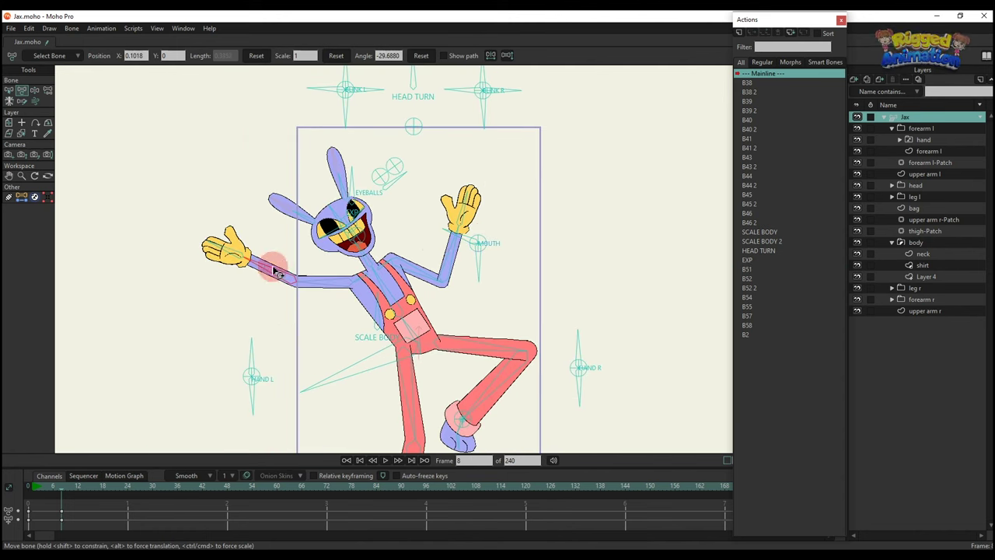
{"action": "left_click_drag", "start_coordinate": [429, 265], "coordinate": [421, 245]}
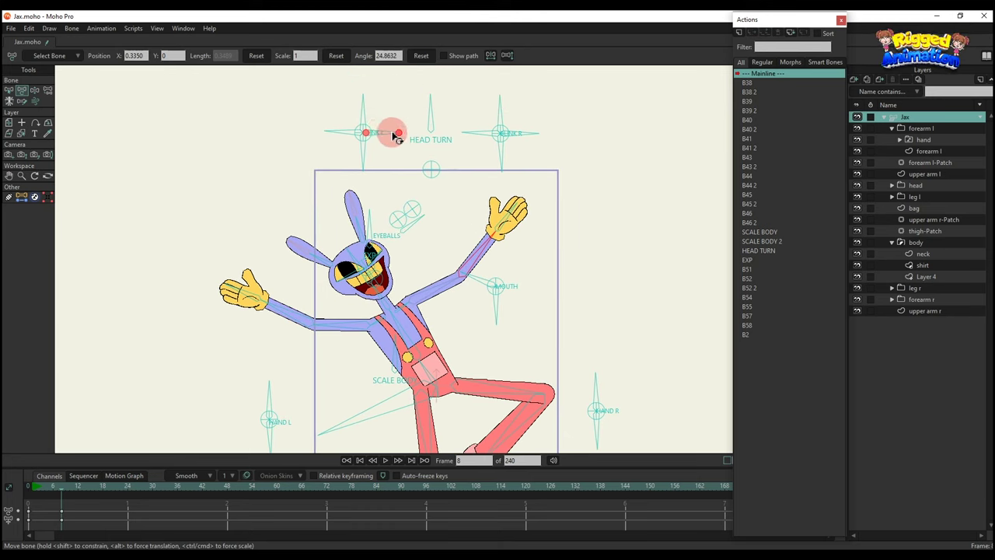
Rotate the BLINK L control bones to adjust the eyelids in the pose
{"action": "left_click", "coordinate": [421, 57]}
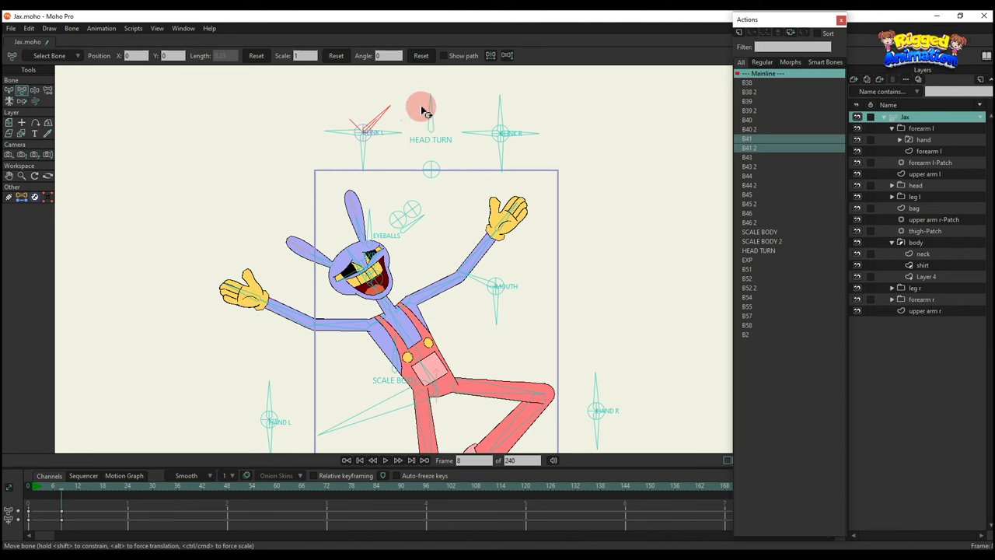
{"action": "left_click_drag", "start_coordinate": [421, 111], "coordinate": [354, 109]}
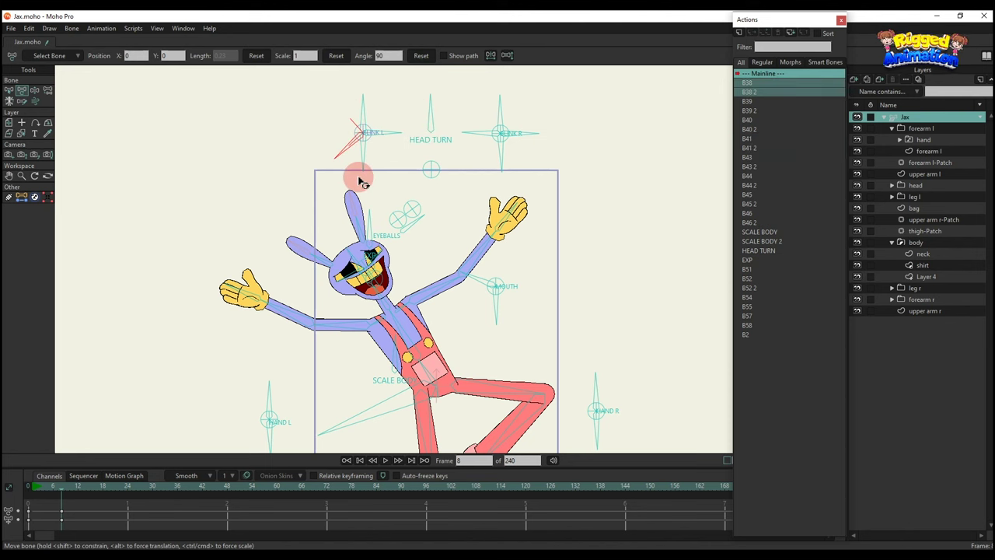
{"action": "scroll", "coordinate": [370, 261], "scroll_direction": "up", "scroll_amount": 3}
{"action": "left_click", "coordinate": [372, 288]}
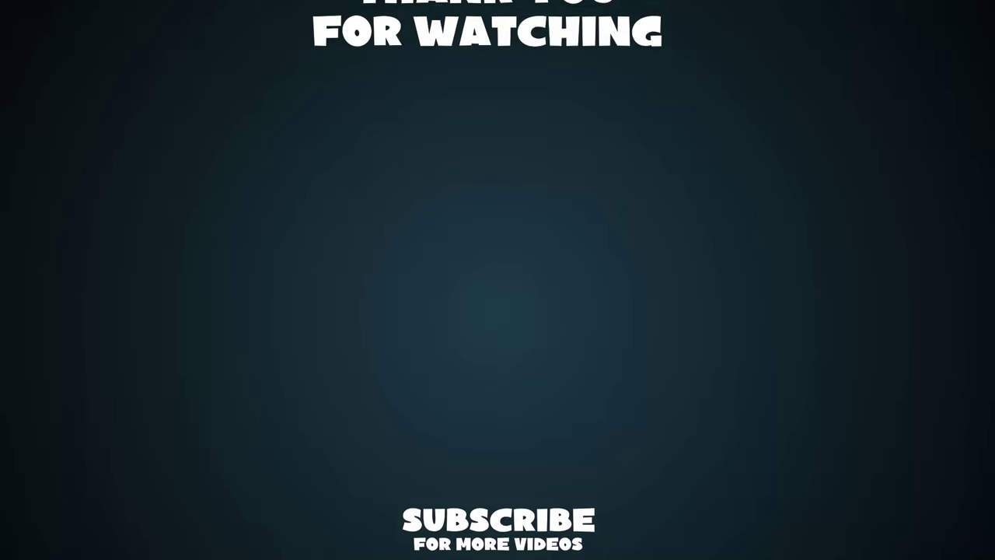